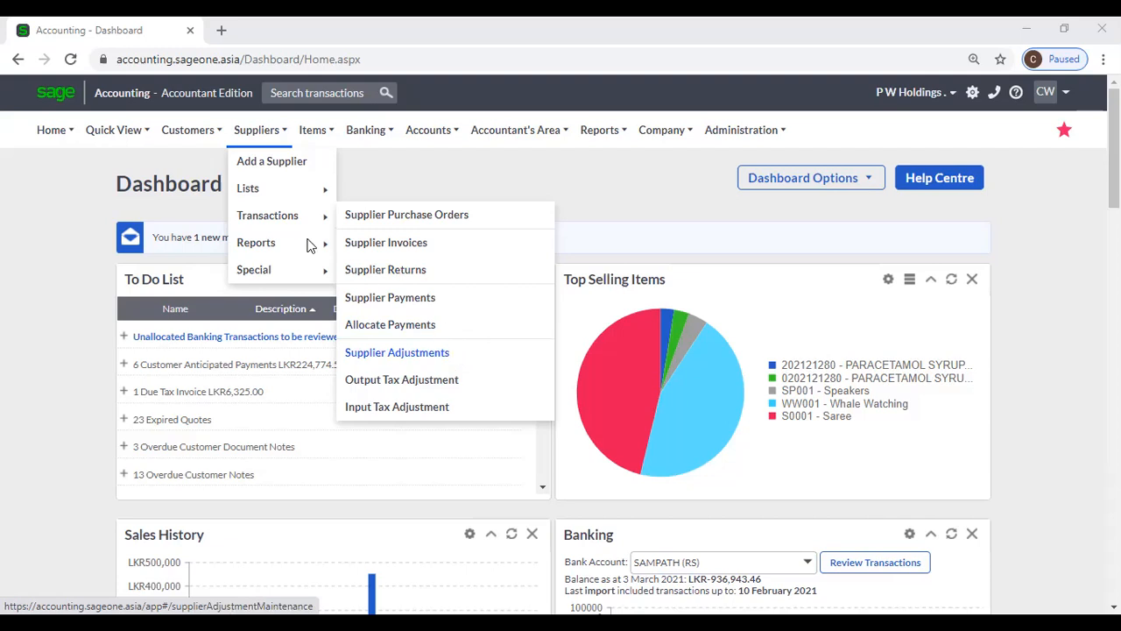
# - Open the Supplier Balances - Days Outstanding report from the Suppliers Reports submenu
pyautogui.moveTo(298, 246)
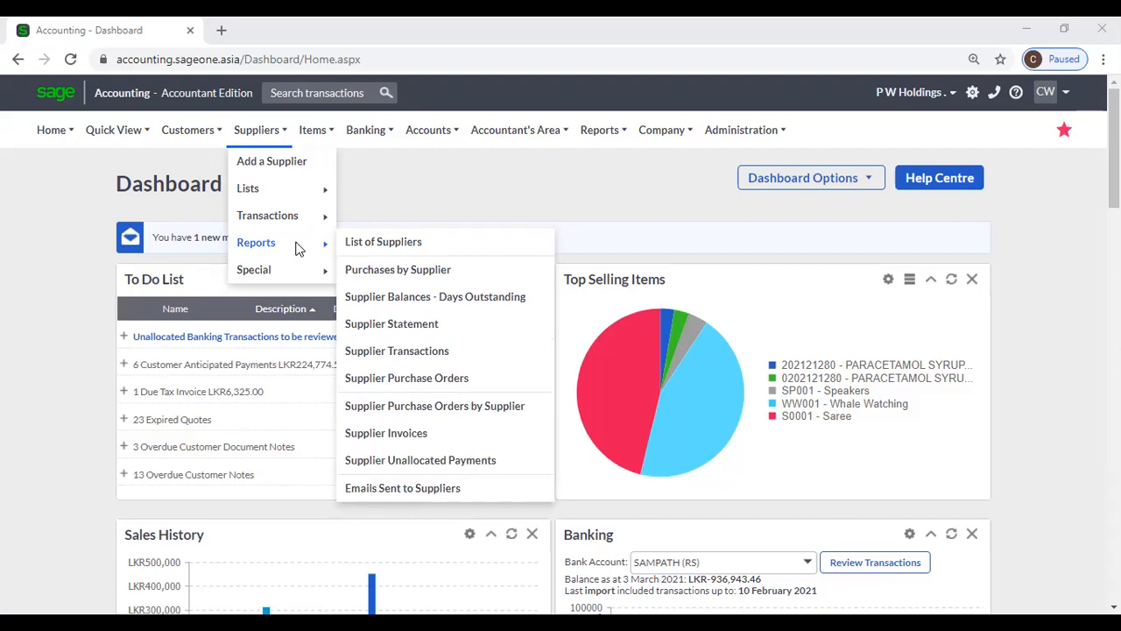
pyautogui.click(438, 302)
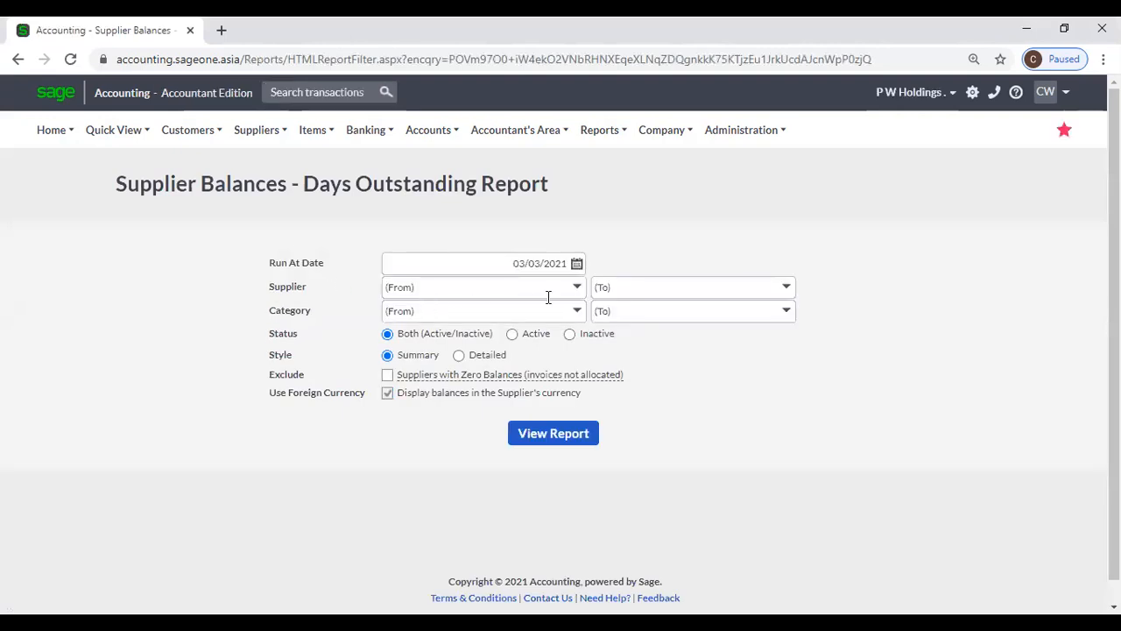
# - Browse the report's Supplier and Category lists, leaving both unselected
pyautogui.click(578, 288)
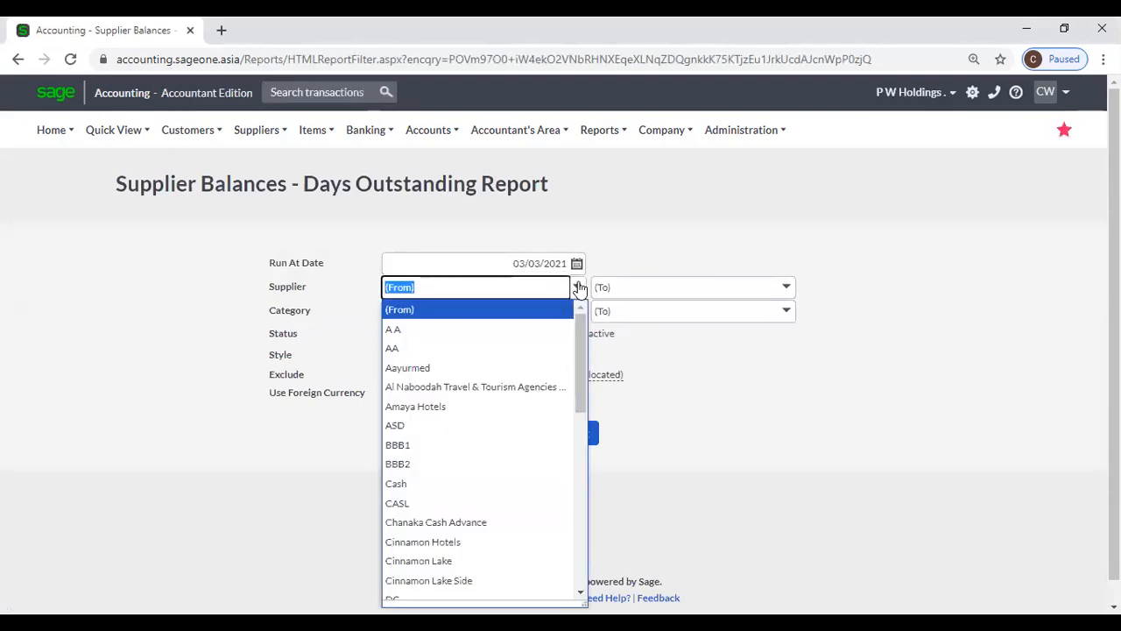
pyautogui.click(578, 288)
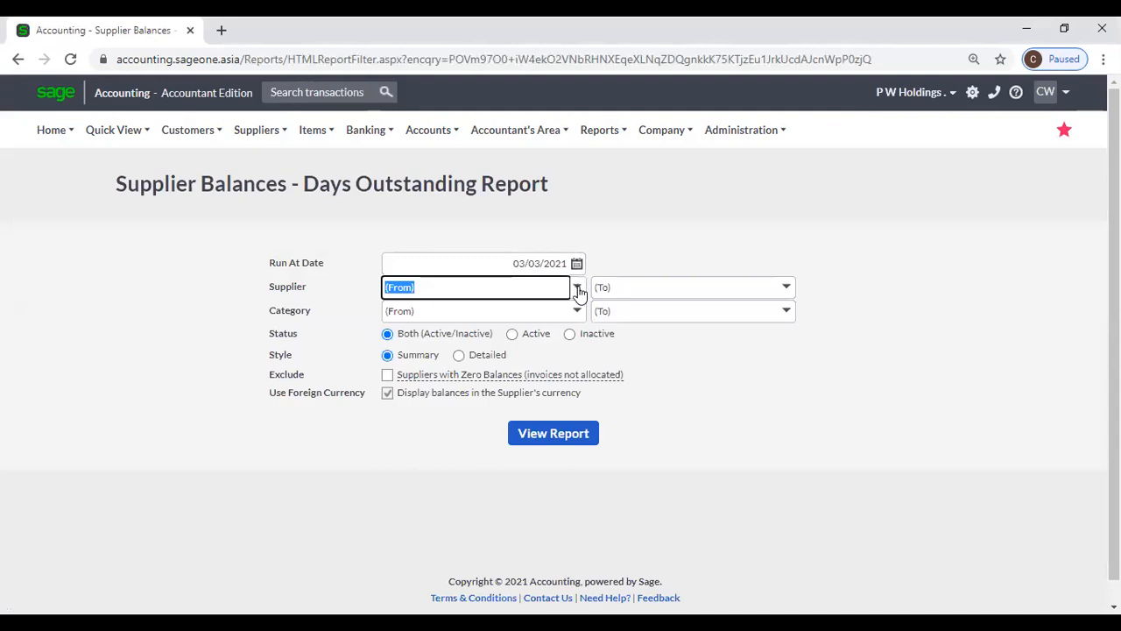
pyautogui.click(578, 288)
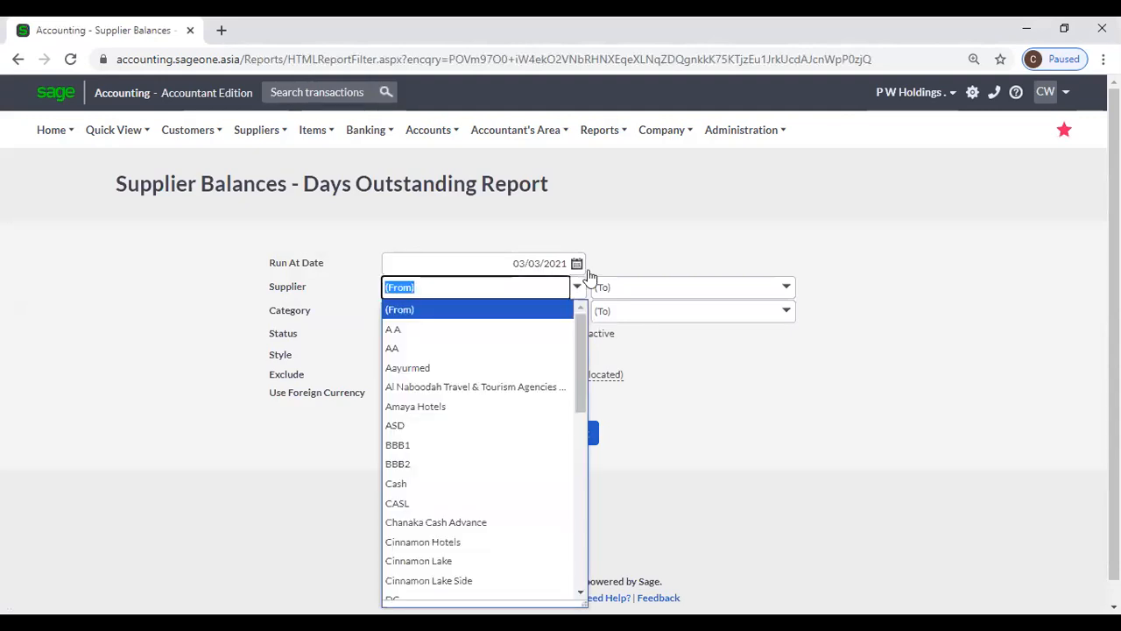
pyautogui.click(652, 210)
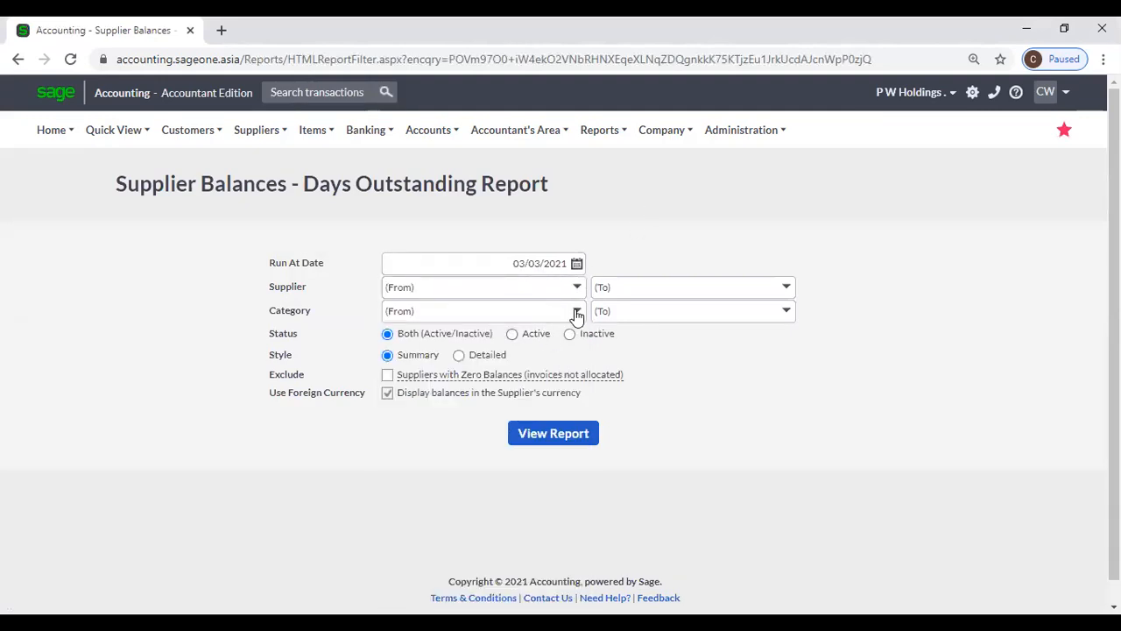
pyautogui.click(576, 311)
pyautogui.click(651, 210)
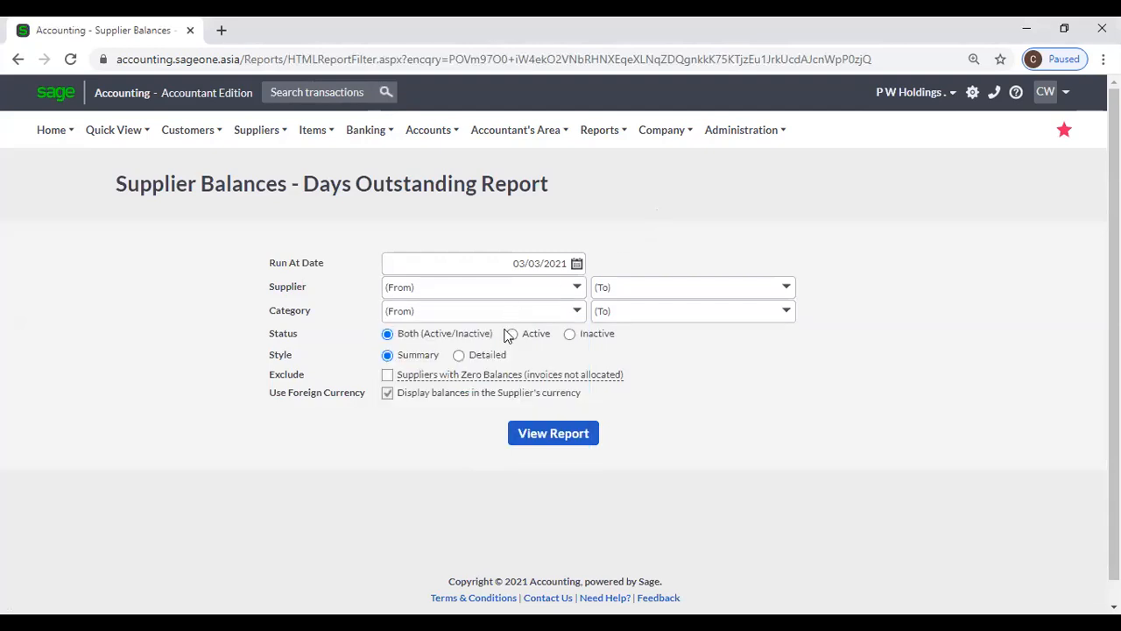
# - Keep the report at Summary style and bring up the Suppliers Special tasks
pyautogui.click(459, 354)
pyautogui.click(401, 358)
pyautogui.click(255, 130)
pyautogui.moveTo(258, 252)
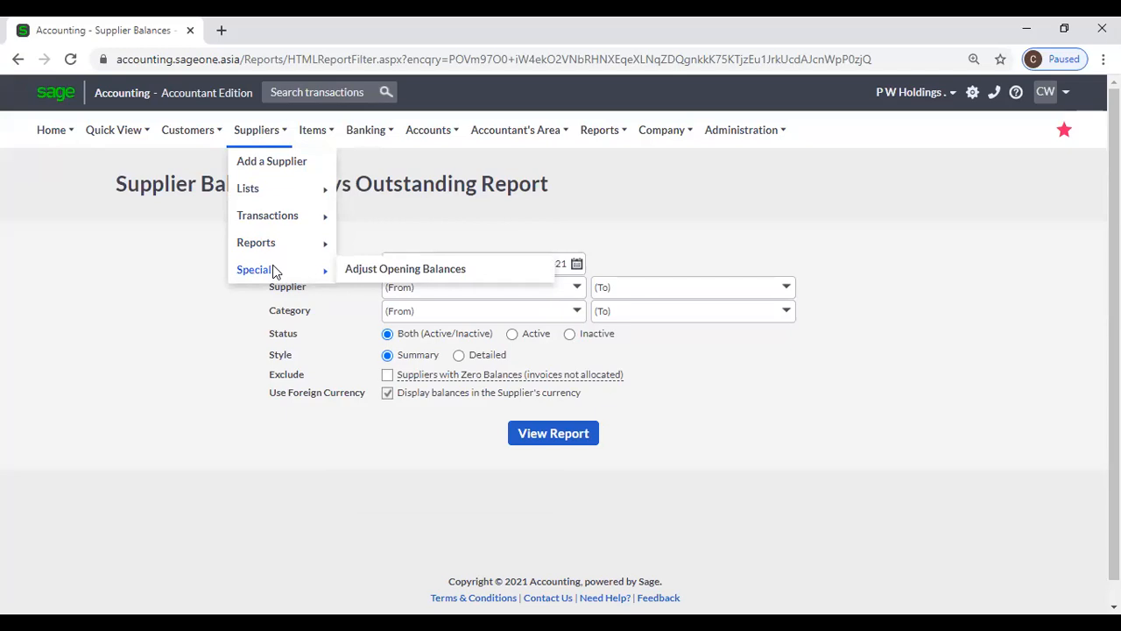
# - Pull up SLIIT's opening balance adjustment, showing LKR 500,000.00 as at 29/02/2020
pyautogui.click(375, 280)
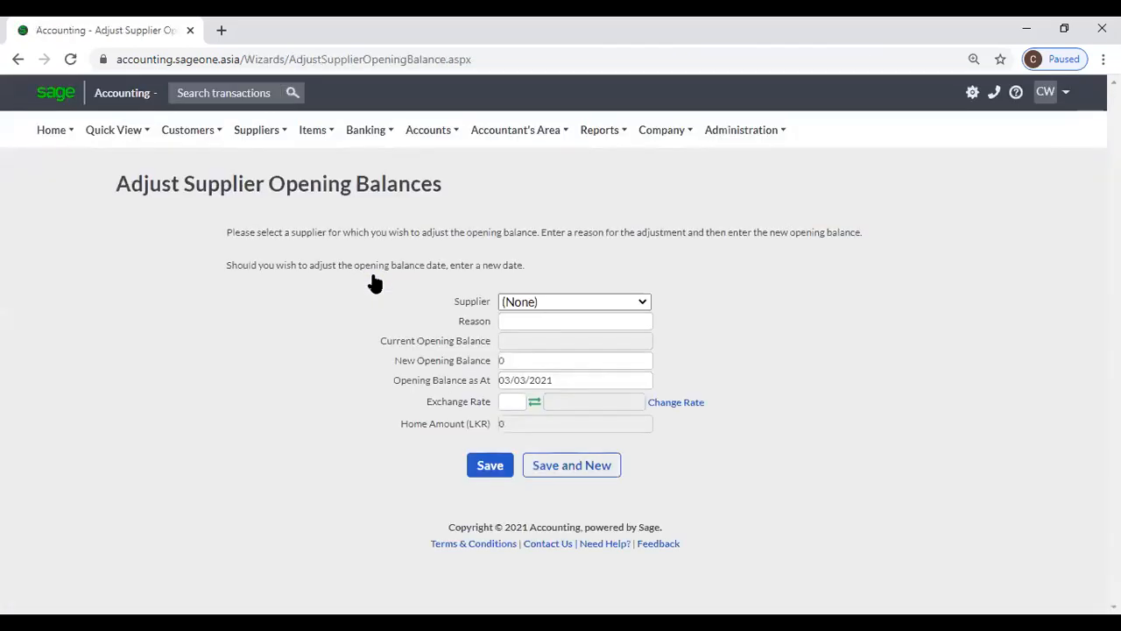
pyautogui.press('BackSpace')
pyautogui.press('BackSpace')
pyautogui.press('BackSpace')
pyautogui.press('BackSpace')
pyautogui.press('BackSpace')
pyautogui.press('BackSpace')
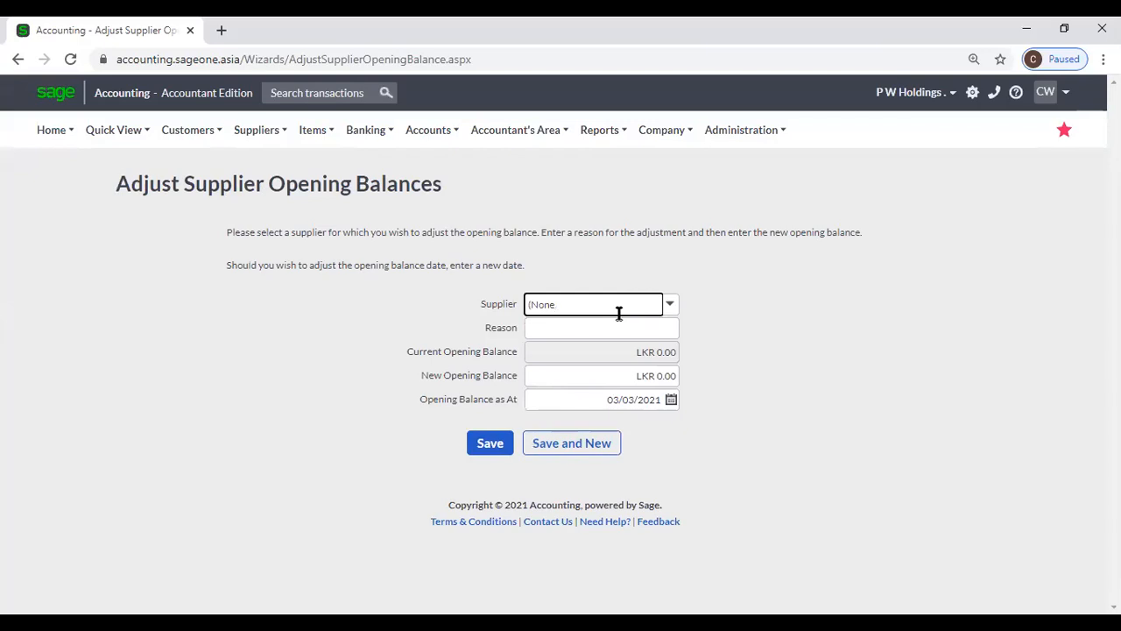
pyautogui.write('SLIIT')
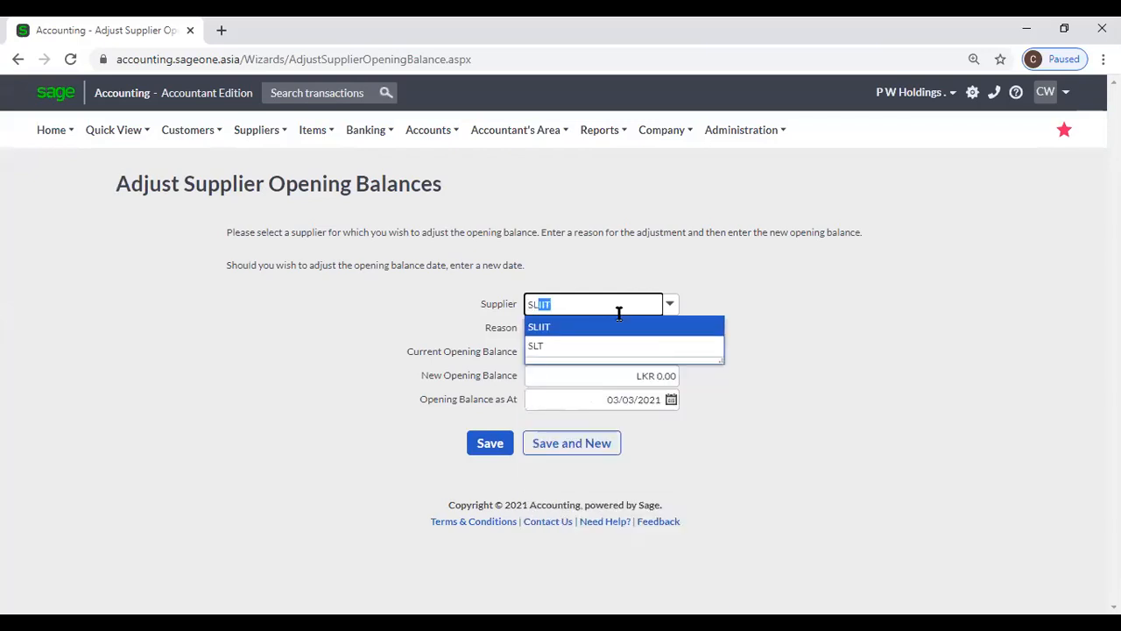
pyautogui.click(616, 325)
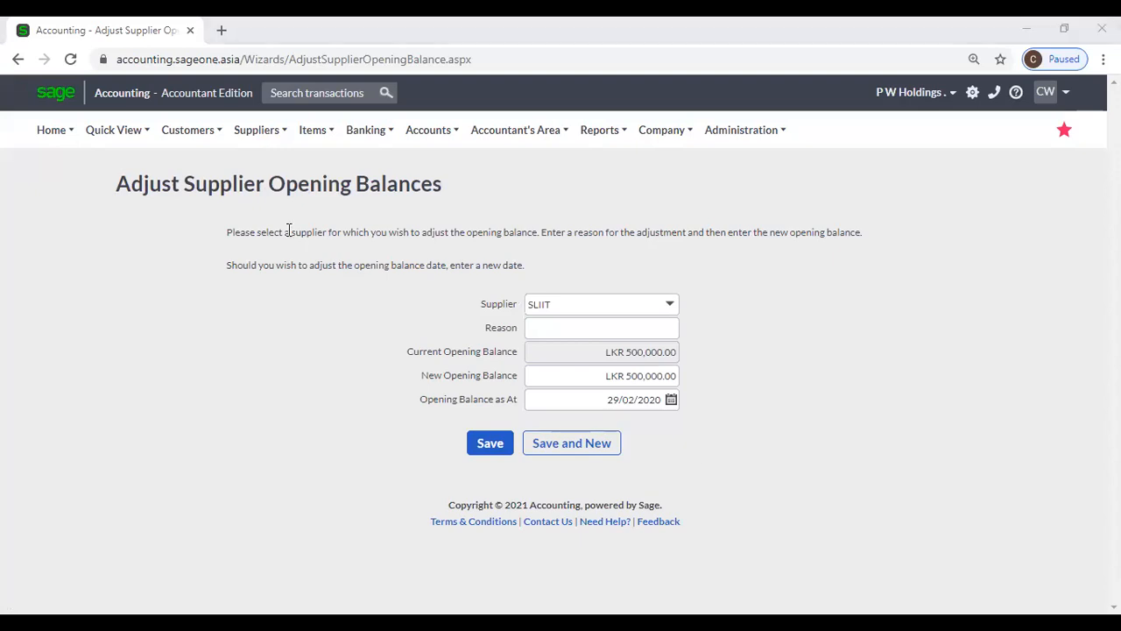
pyautogui.click(192, 131)
pyautogui.moveTo(169, 144)
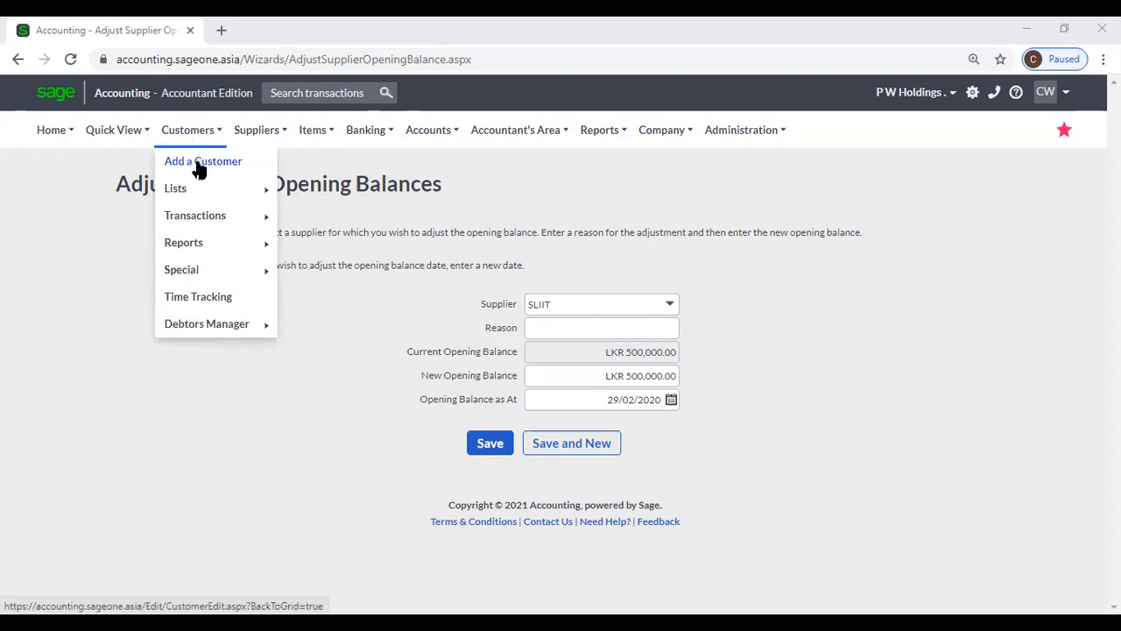
# - Show the List of Customers from the Customers Lists submenu
pyautogui.moveTo(224, 201)
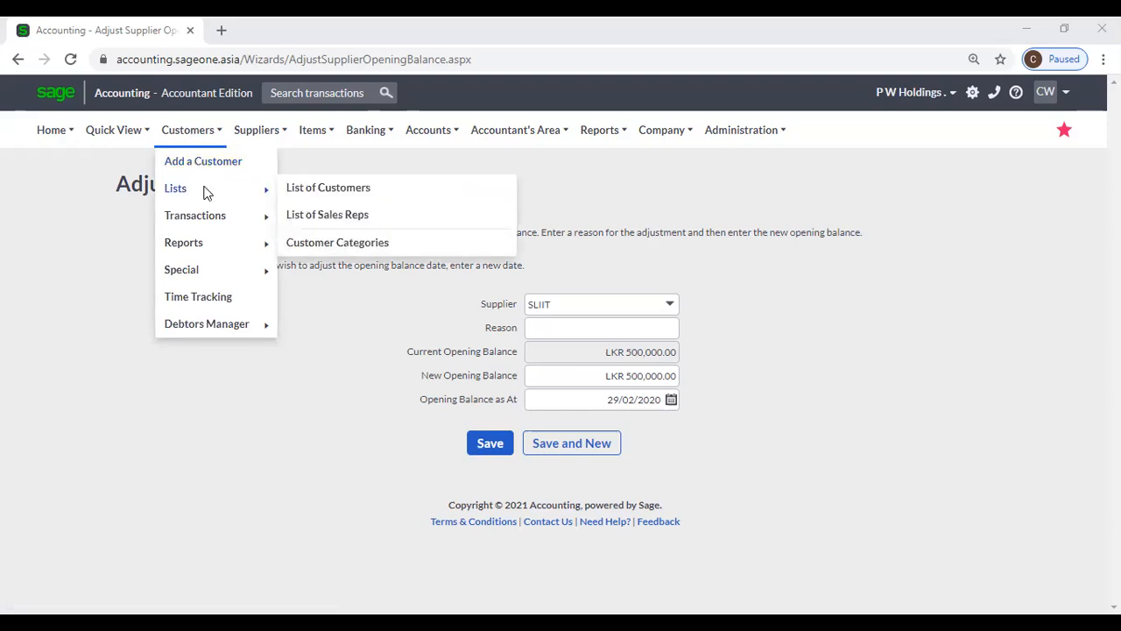
pyautogui.click(350, 194)
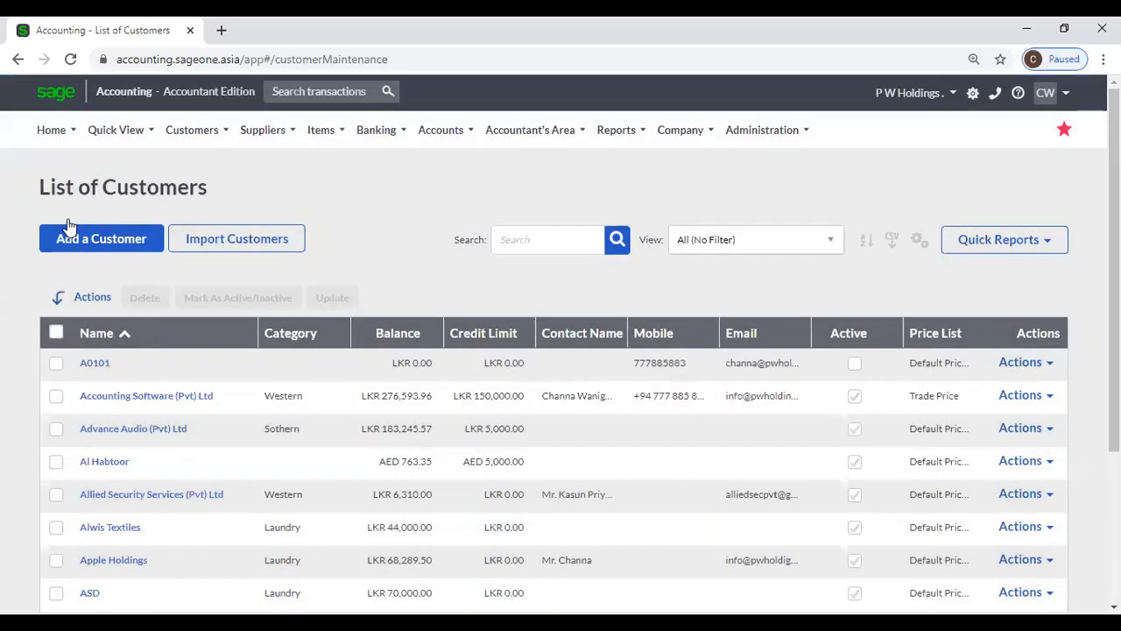
# - Start a new customer record and leave its Category unset
pyautogui.click(75, 241)
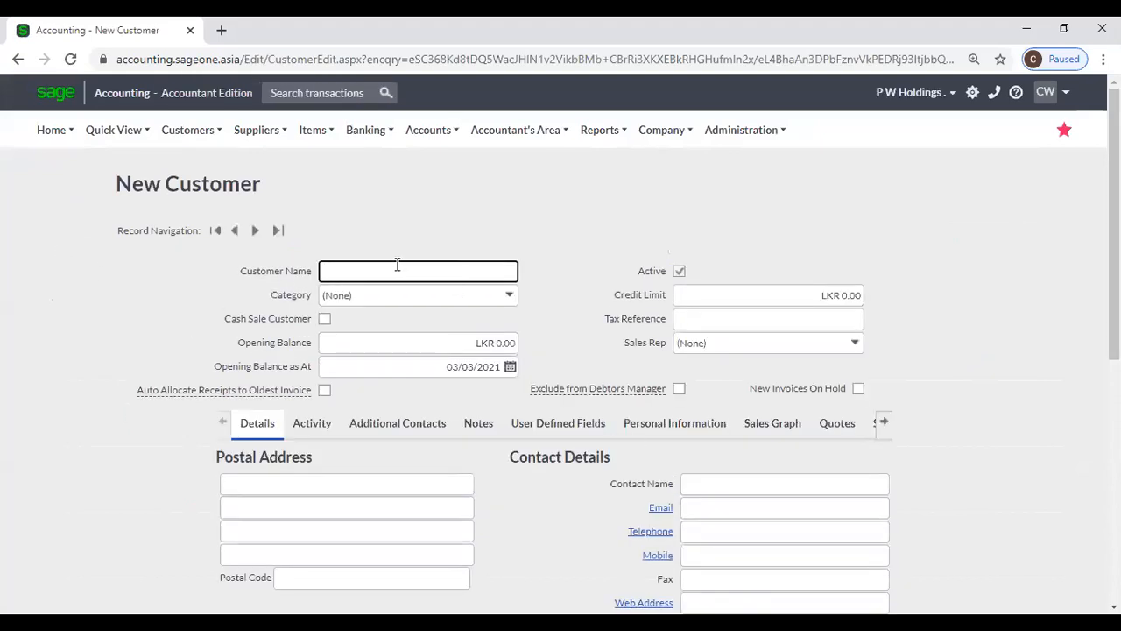
pyautogui.click(514, 300)
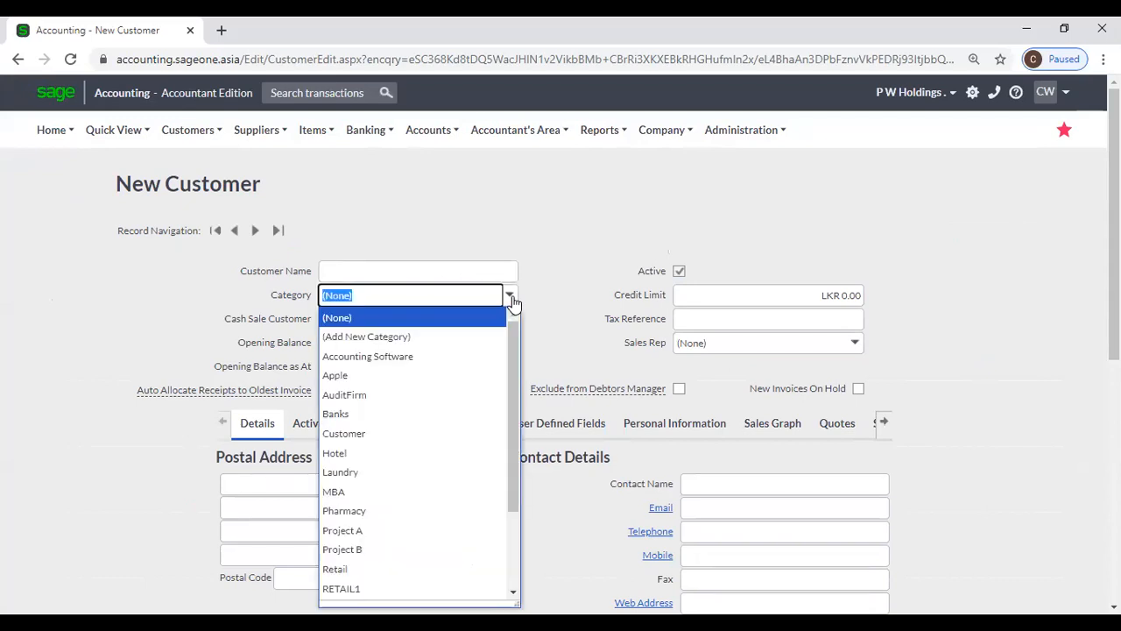
pyautogui.click(546, 275)
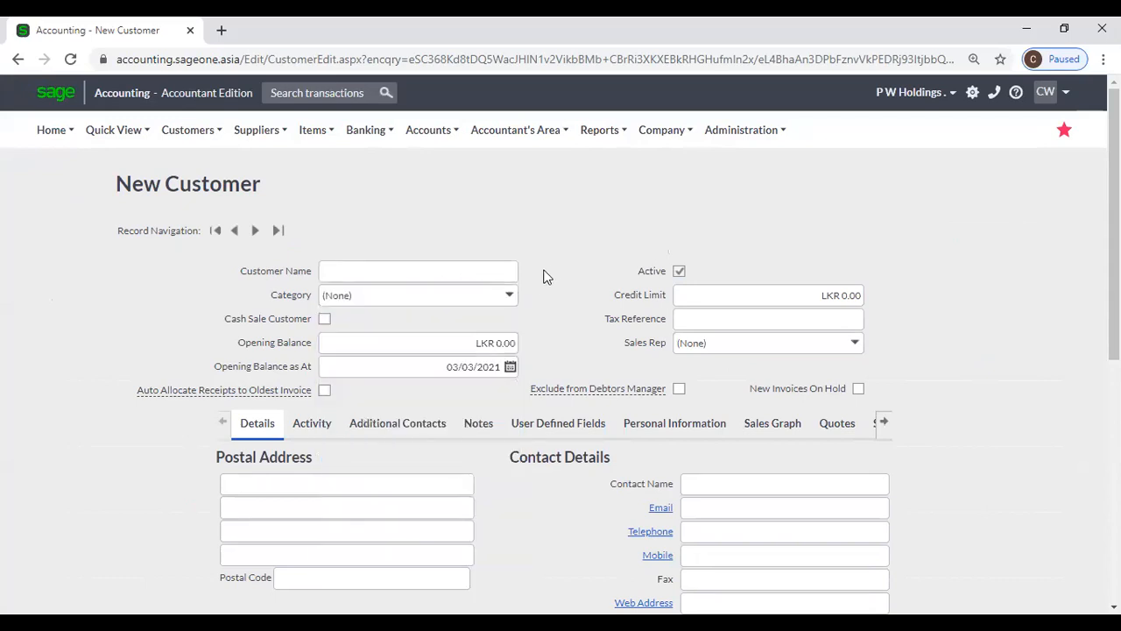
pyautogui.scroll(-1, 543, 277)
# - Leave opening balance LKR 0.00 at 03/03/2021, credit limit, tax reference and sales rep unchanged
pyautogui.click(482, 260)
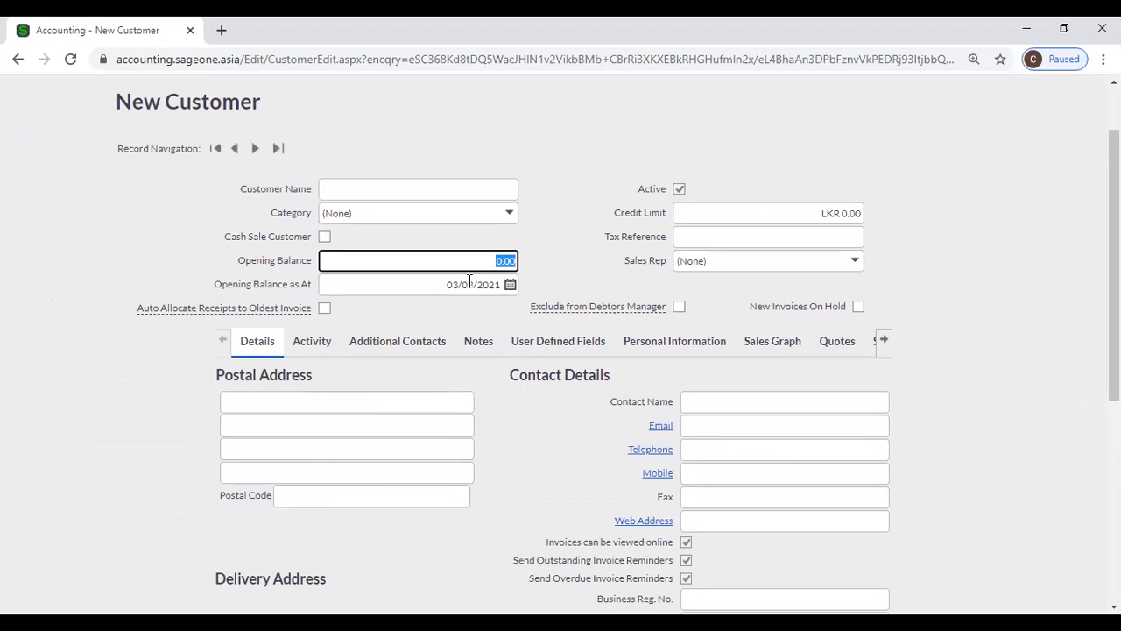
pyautogui.click(469, 282)
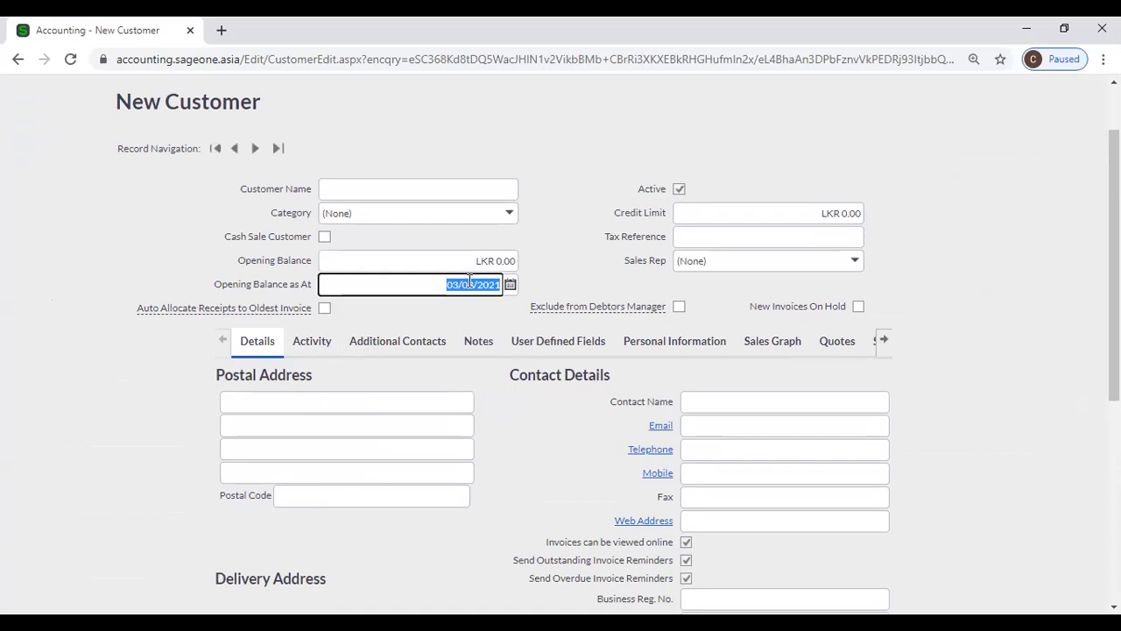
pyautogui.click(704, 221)
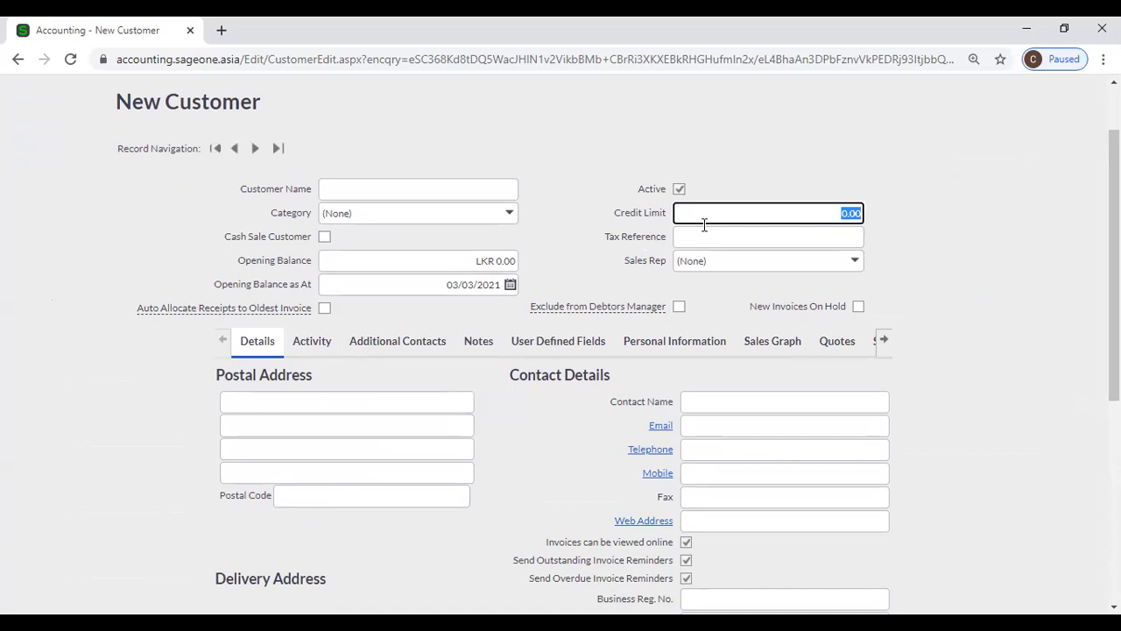
pyautogui.click(703, 237)
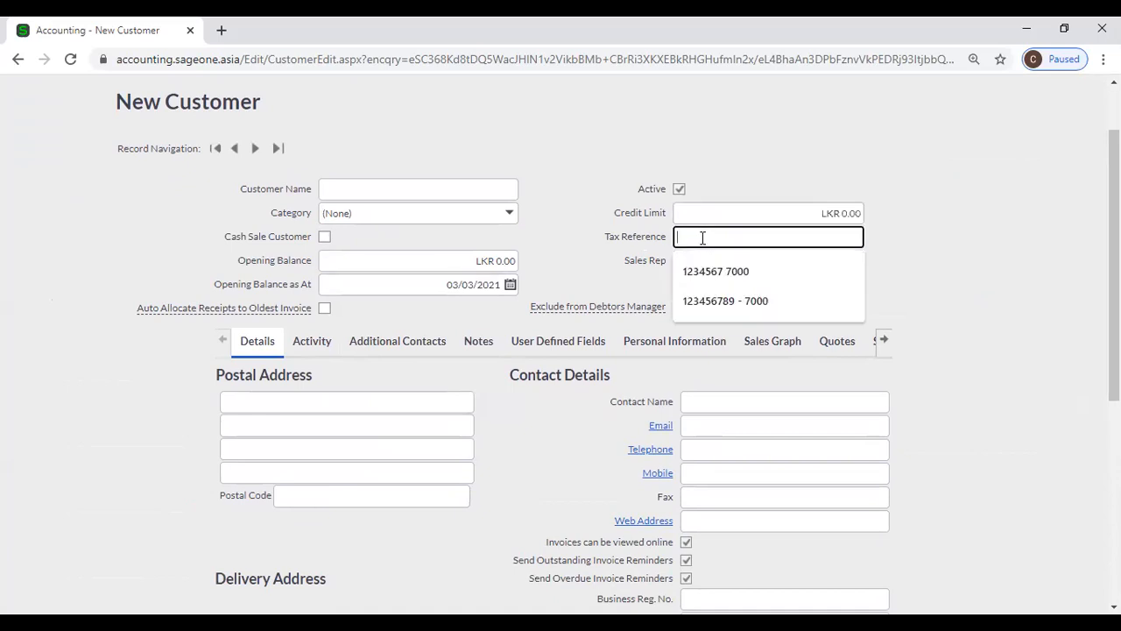
pyautogui.click(627, 274)
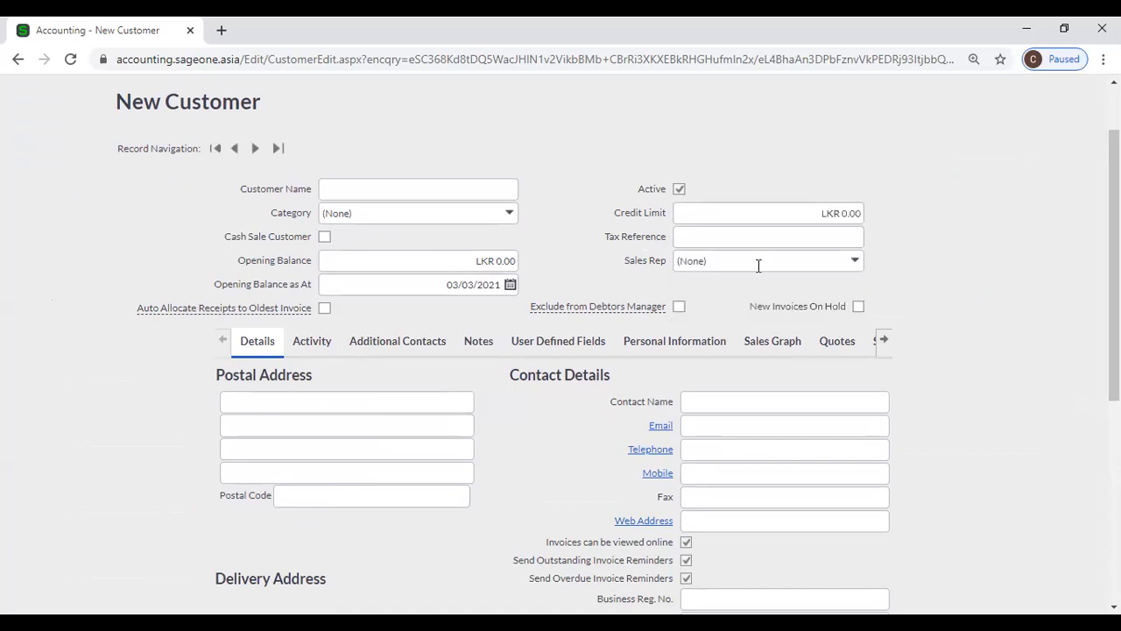
pyautogui.click(855, 263)
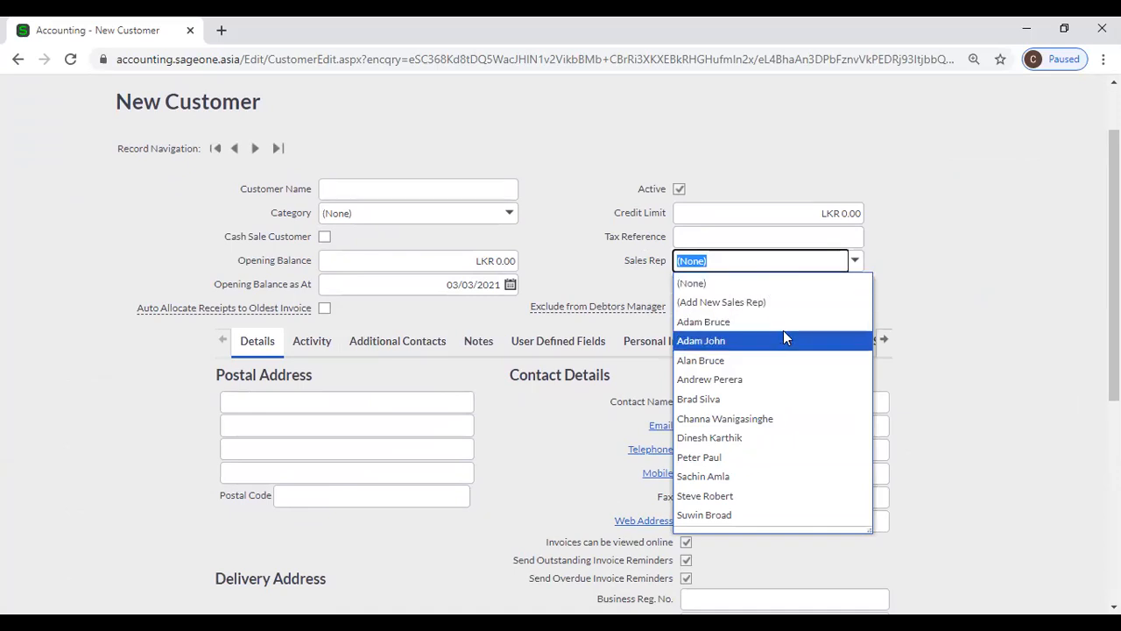
pyautogui.click(914, 230)
pyautogui.scroll(-1, 371, 318)
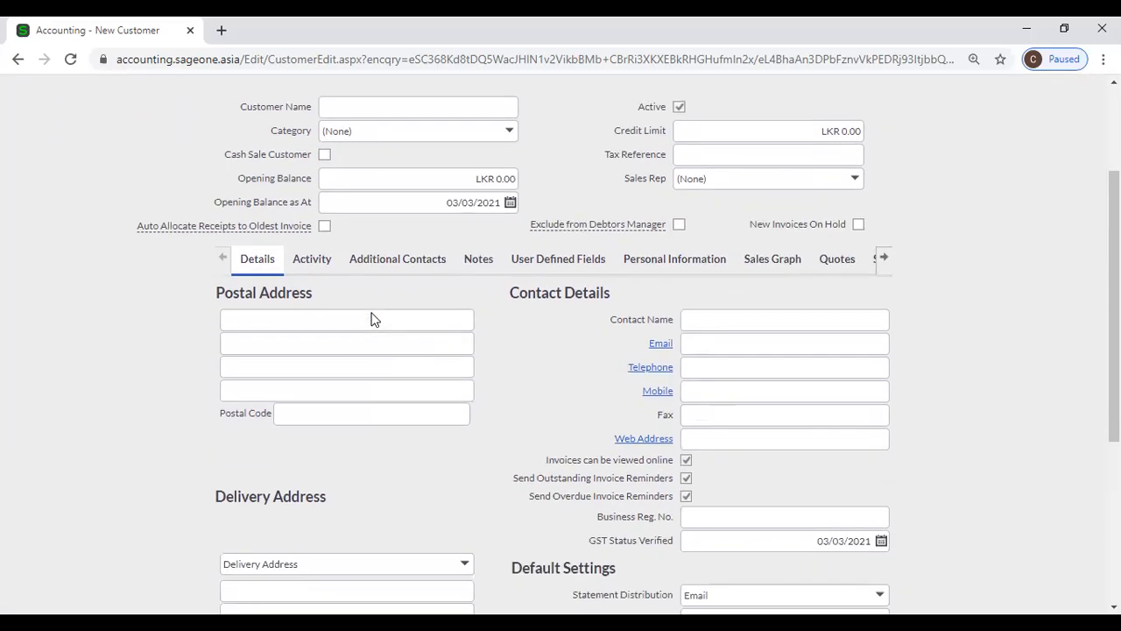
pyautogui.moveTo(249, 228)
pyautogui.moveTo(575, 238)
pyautogui.scroll(3, 122, 153)
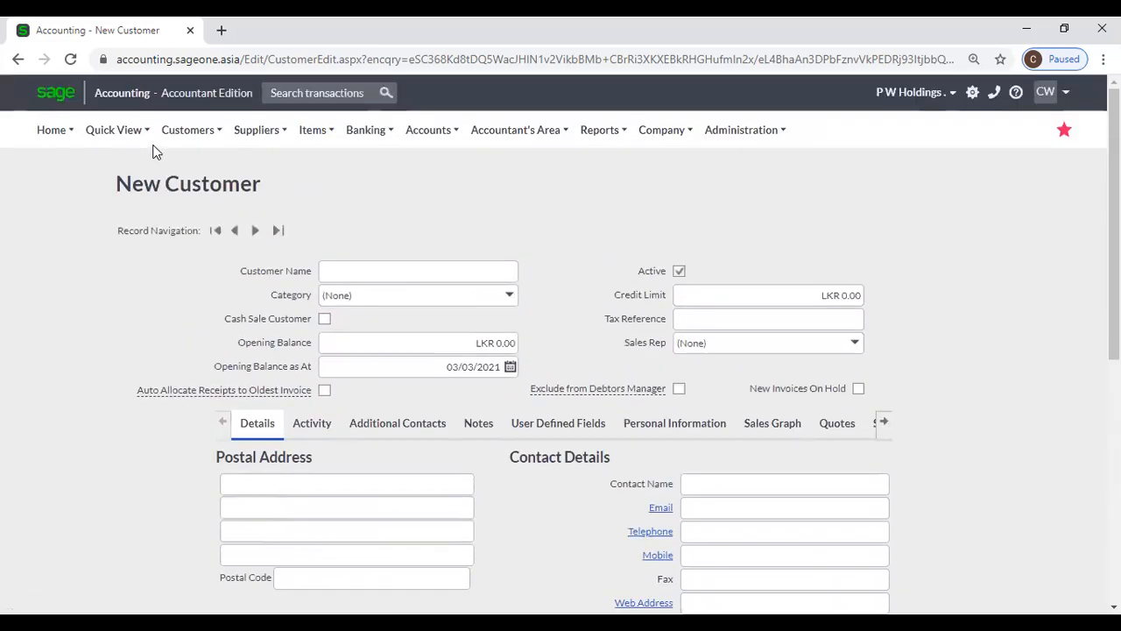
pyautogui.click(187, 130)
pyautogui.moveTo(186, 319)
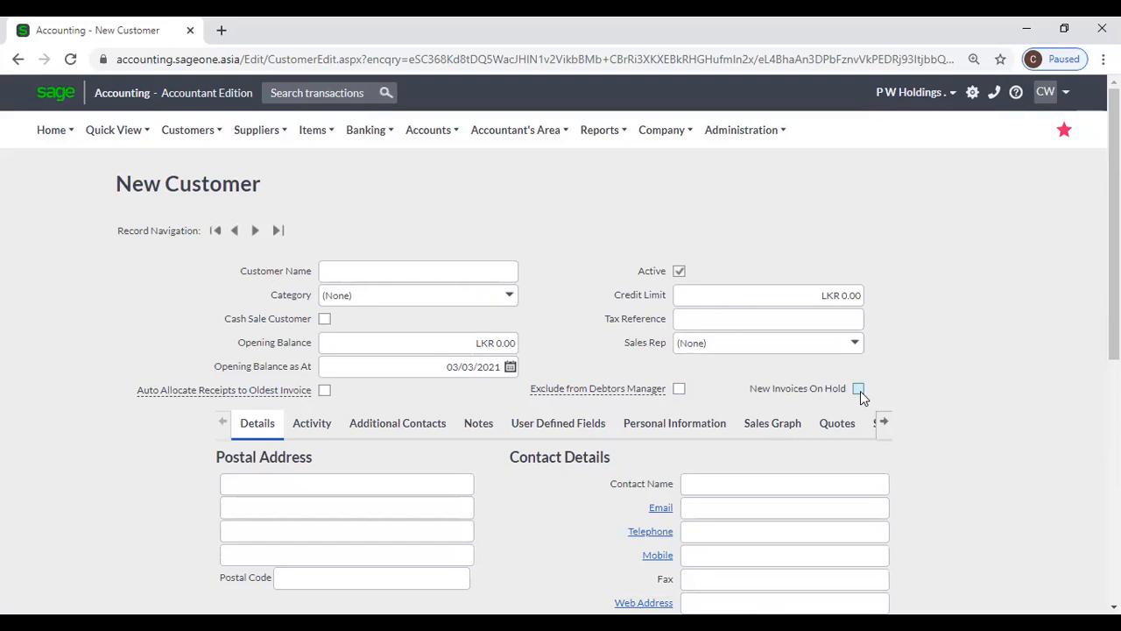
pyautogui.scroll(-1, 873, 387)
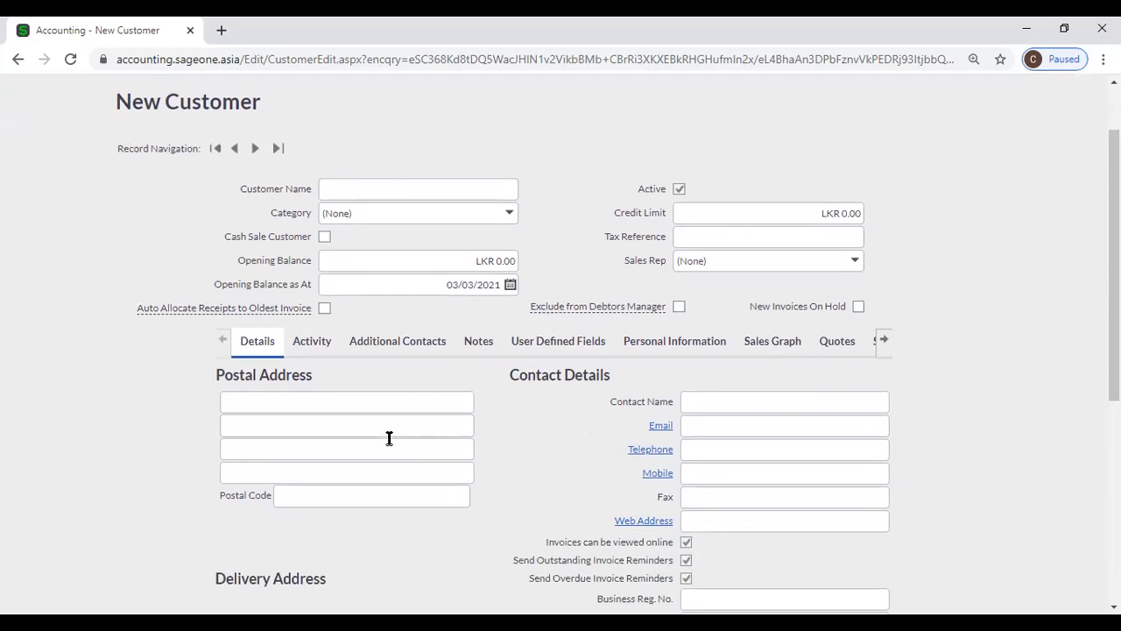
pyautogui.scroll(-2, 389, 438)
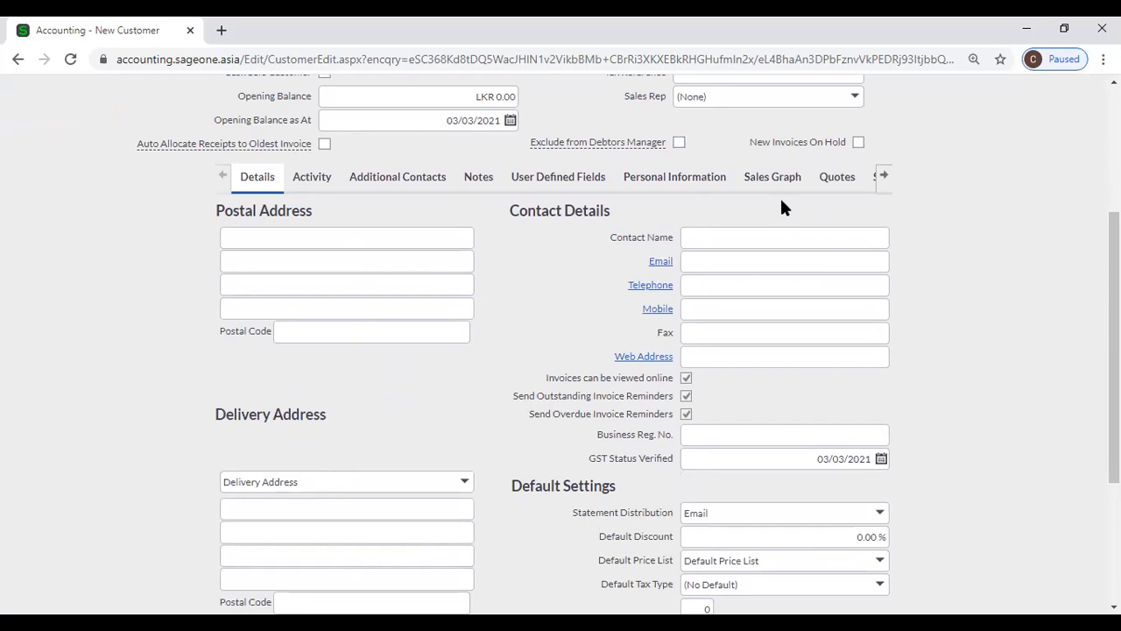
# - Leave the customer's e-mail blank and the default discount at 0.00 %
pyautogui.scroll(-1, 745, 364)
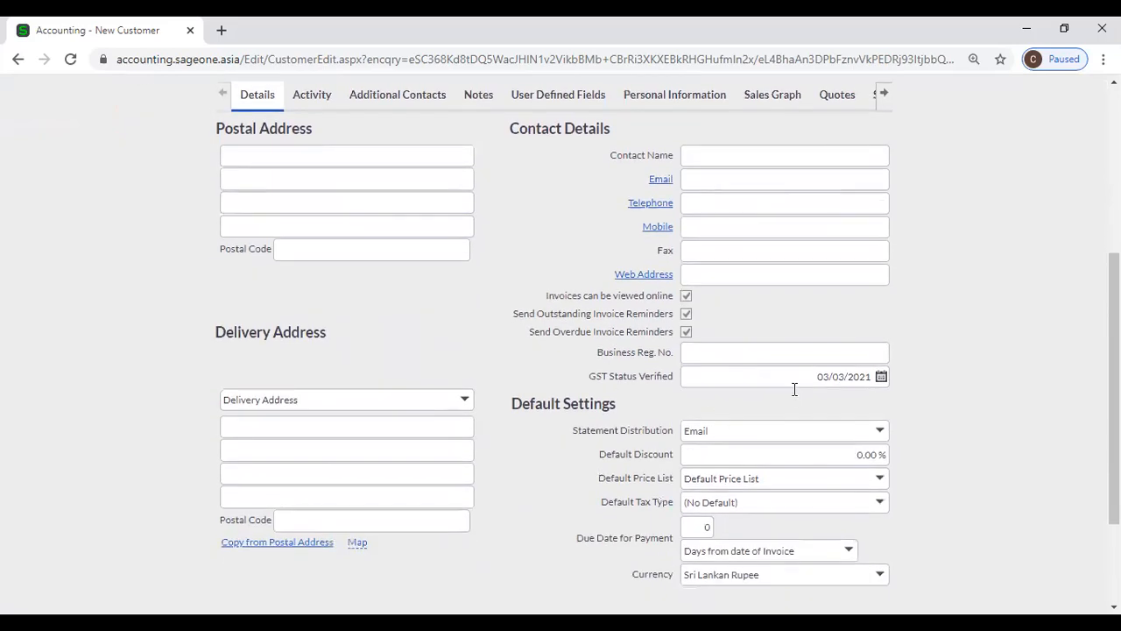
pyautogui.click(686, 181)
pyautogui.click(947, 254)
pyautogui.click(770, 445)
pyautogui.click(930, 489)
# - Keep the default price list, tax type (No Default), due days and Sri Lankan Rupee currency
pyautogui.click(880, 481)
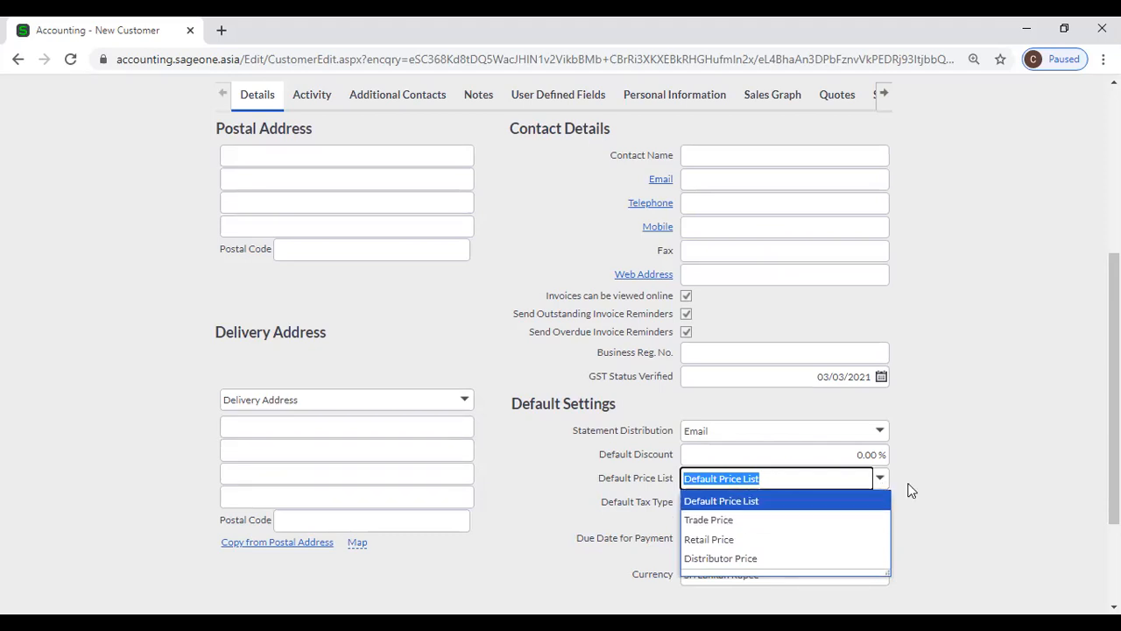
pyautogui.click(937, 477)
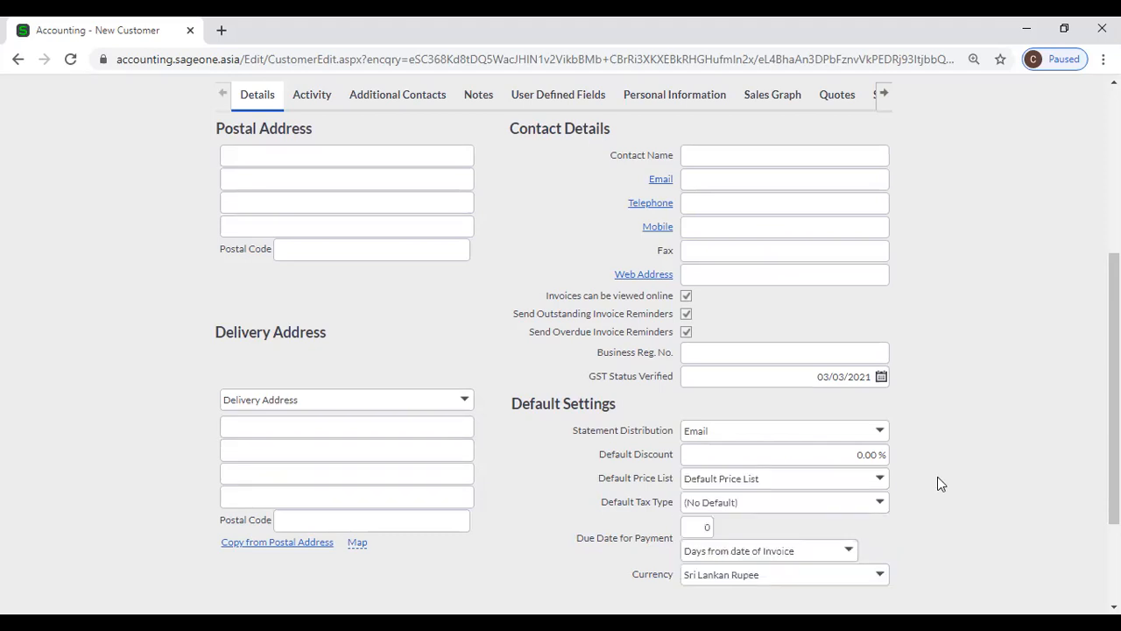
pyautogui.click(880, 501)
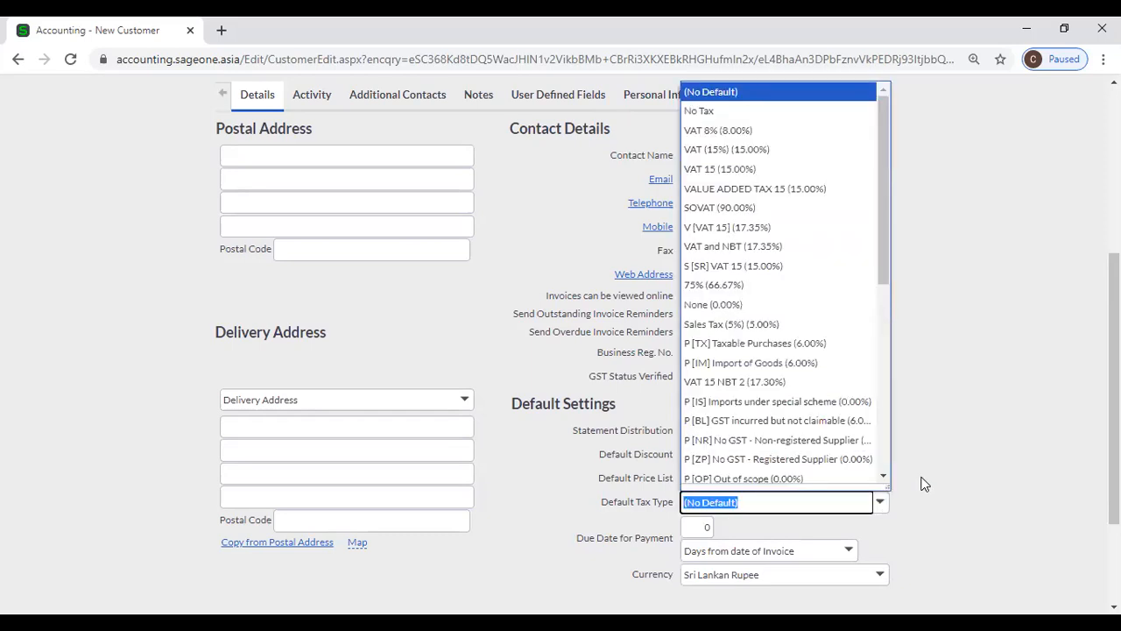
pyautogui.click(922, 481)
pyautogui.click(684, 524)
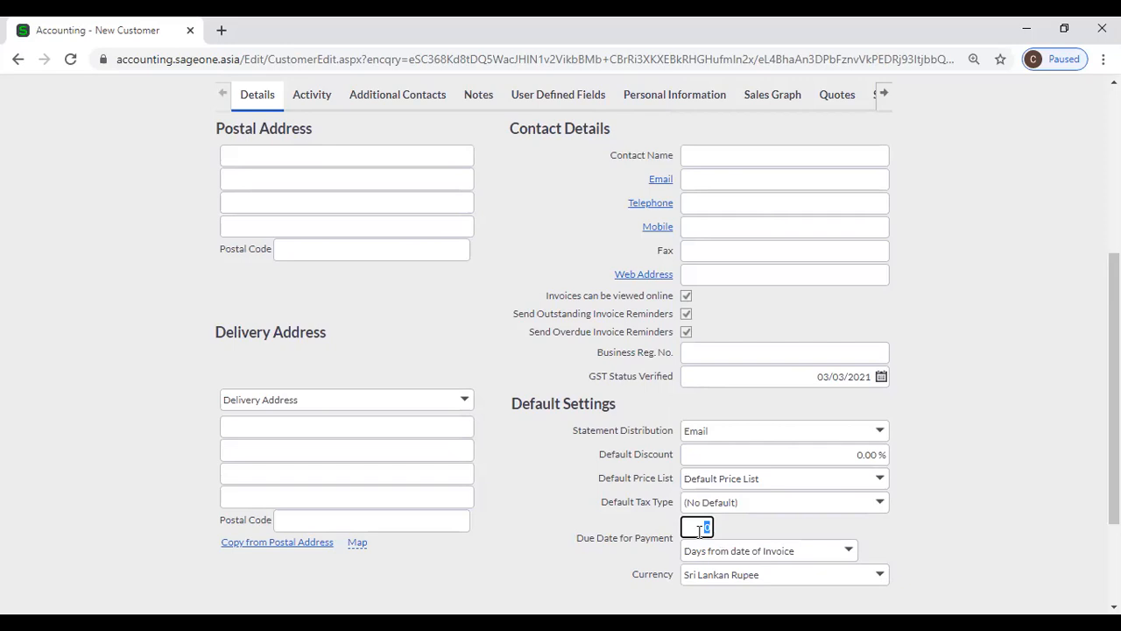
pyautogui.scroll(-2, 981, 548)
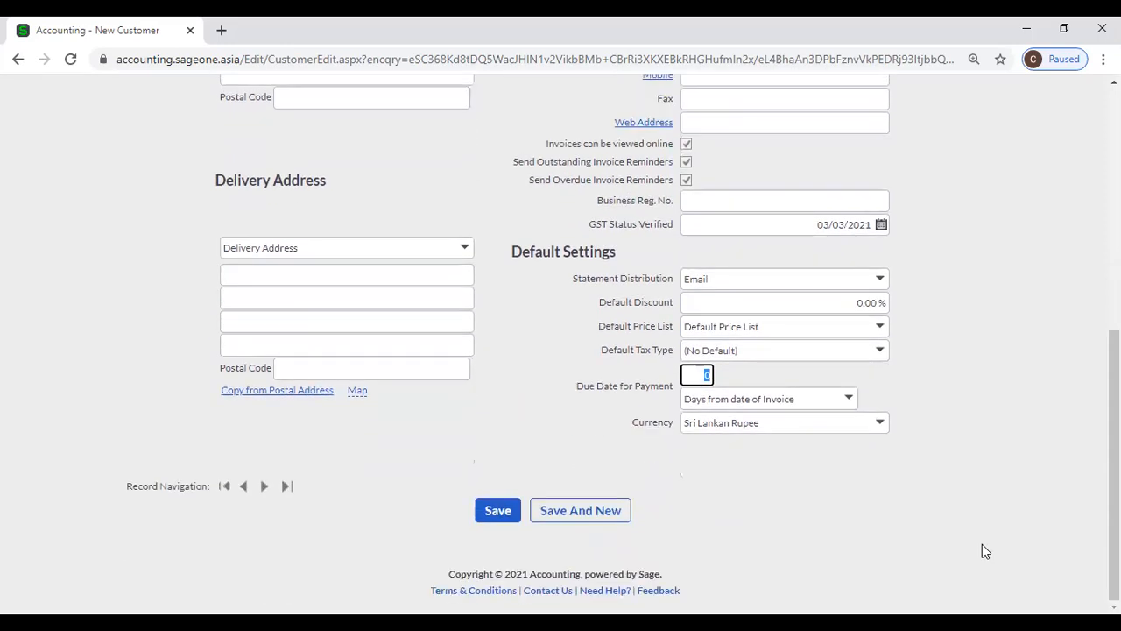
pyautogui.click(880, 426)
pyautogui.click(952, 406)
# - Show Report Layouts: Quote Classic GST, Tax Invoice PWHoldings, Delivery Note DeliveryOrder
pyautogui.scroll(2, 228, 368)
pyautogui.scroll(4, 219, 350)
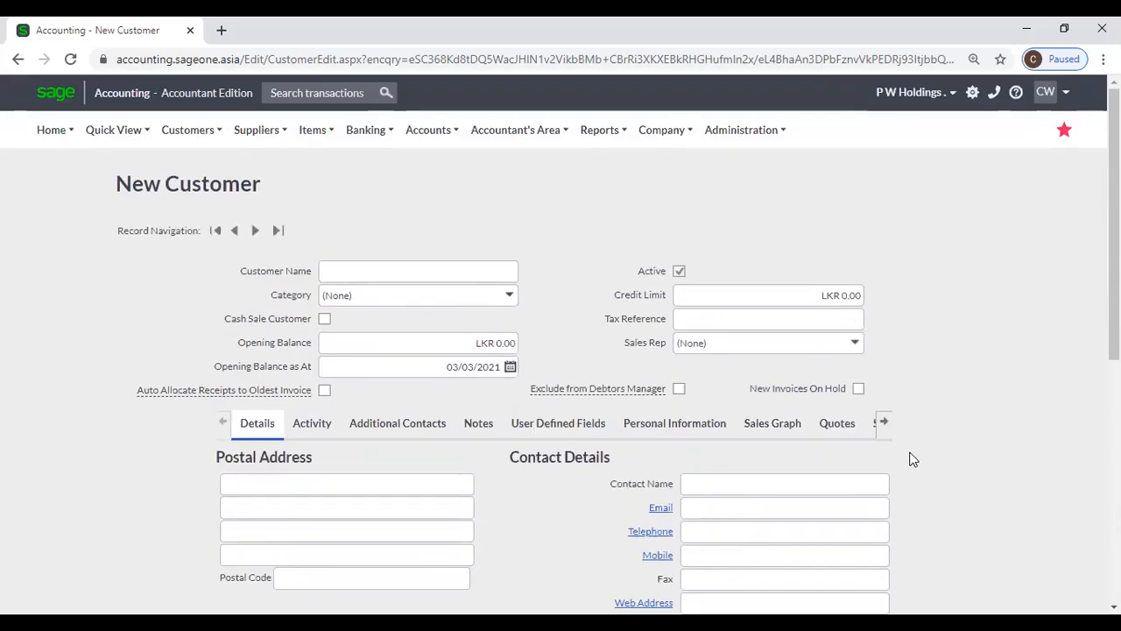
pyautogui.click(890, 431)
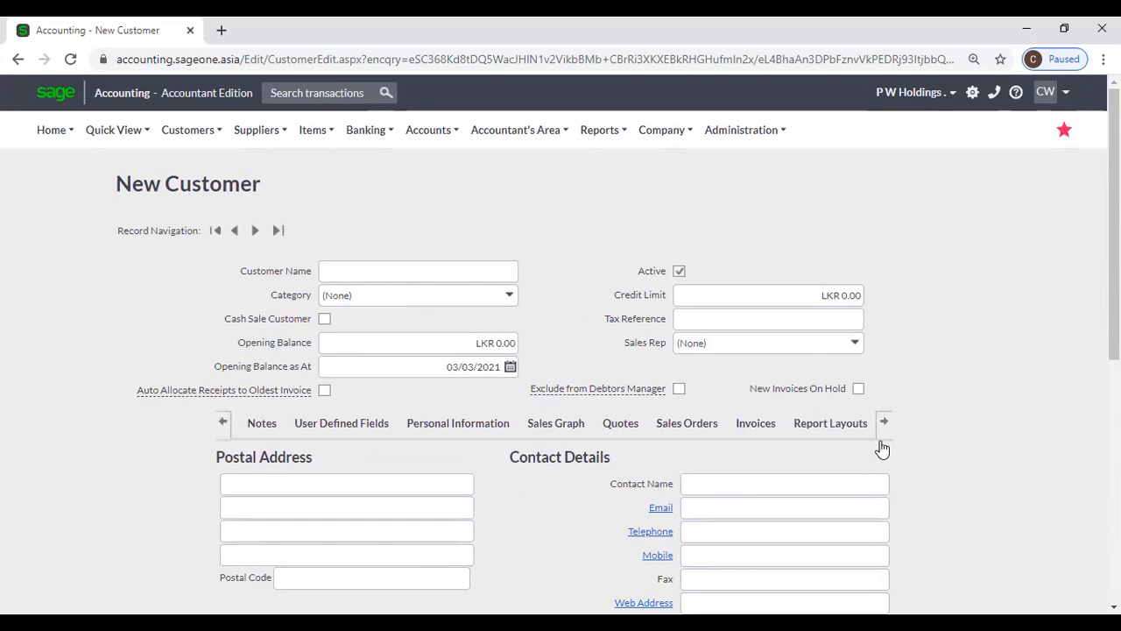
pyautogui.click(836, 427)
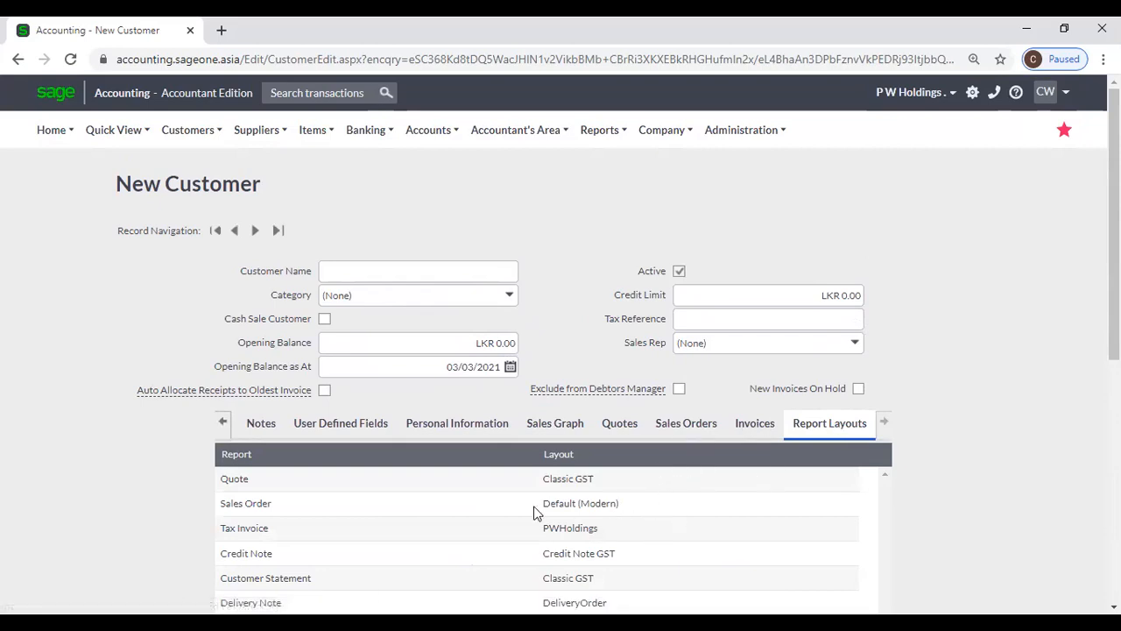
pyautogui.click(608, 534)
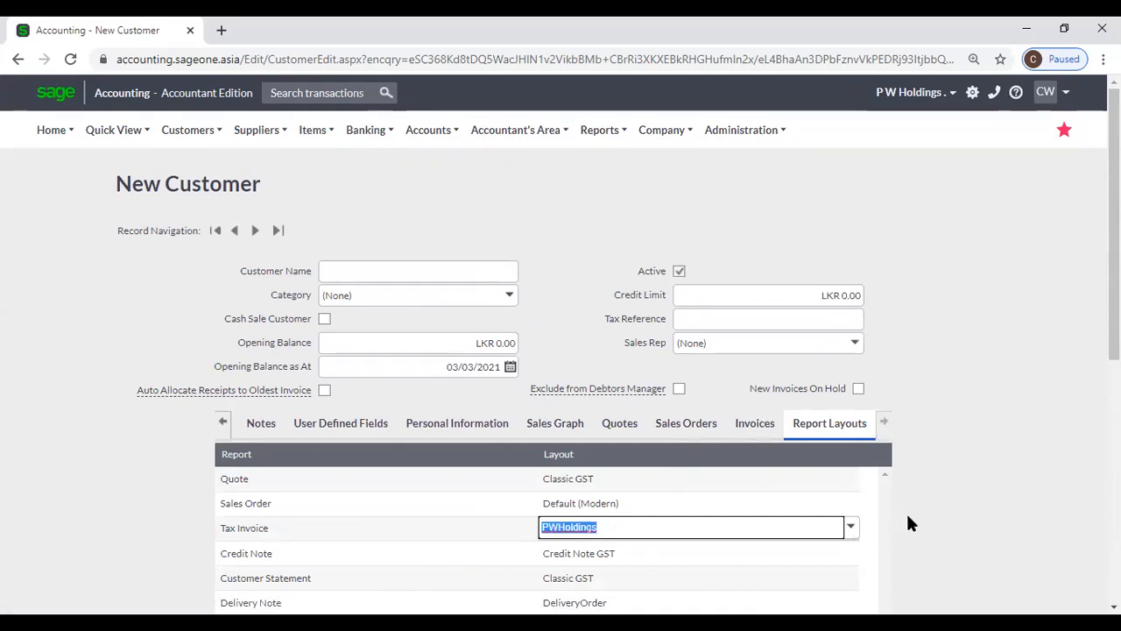
pyautogui.click(875, 511)
pyautogui.scroll(-3, 835, 503)
pyautogui.scroll(-3, 833, 500)
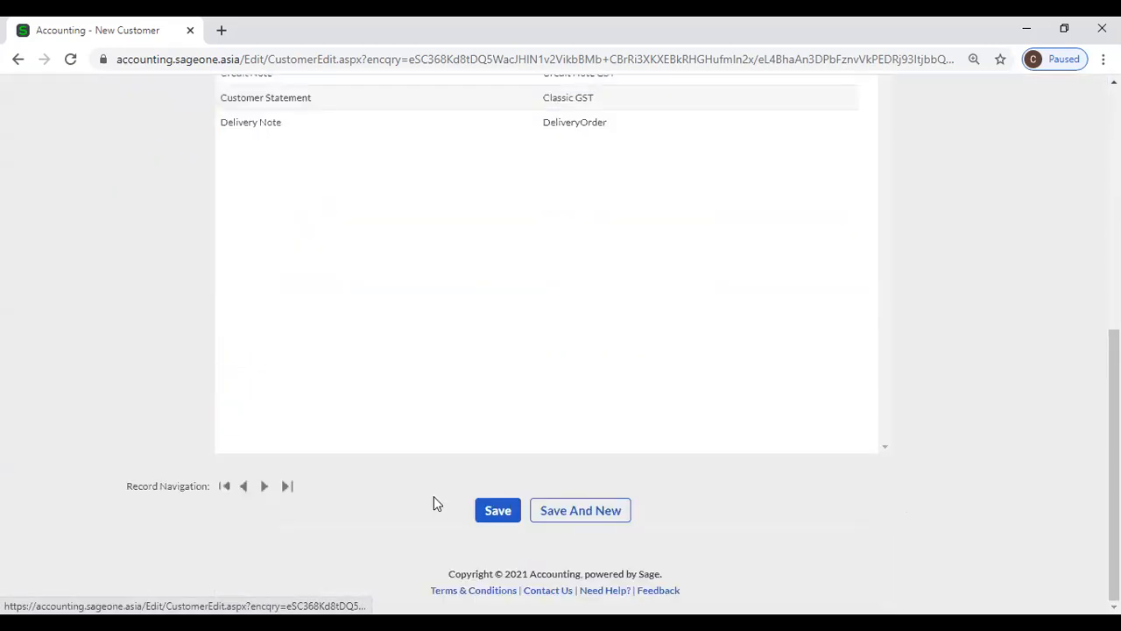
pyautogui.click(504, 518)
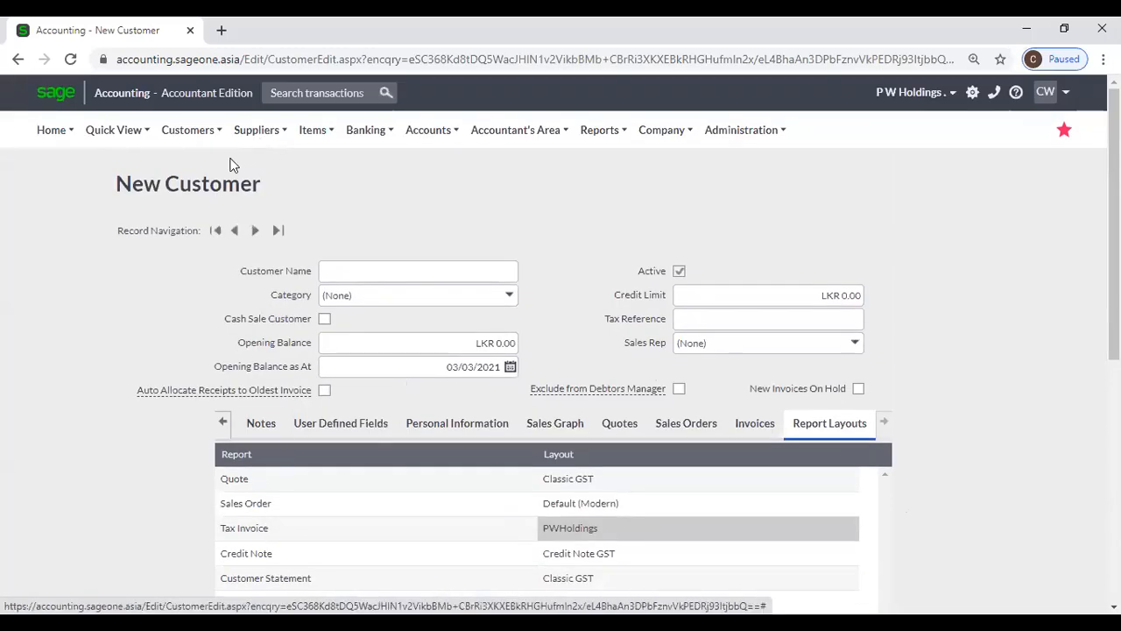
pyautogui.moveTo(190, 131)
pyautogui.moveTo(205, 191)
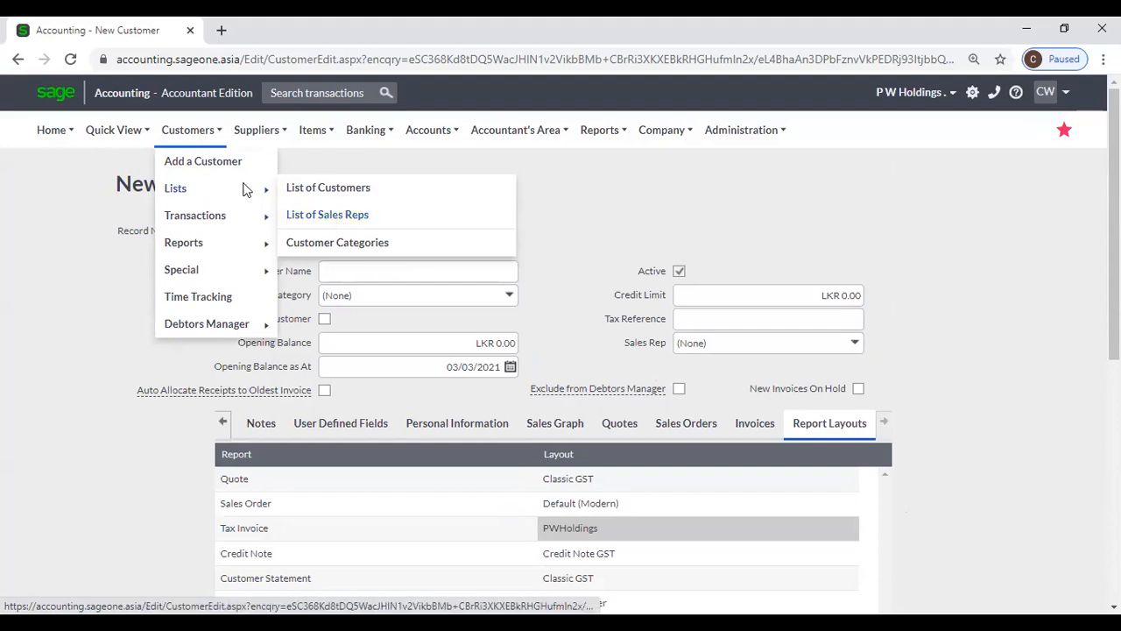
# - Open the List of Sales Reps and start a new sales rep, Active ticked by default
pyautogui.moveTo(219, 215)
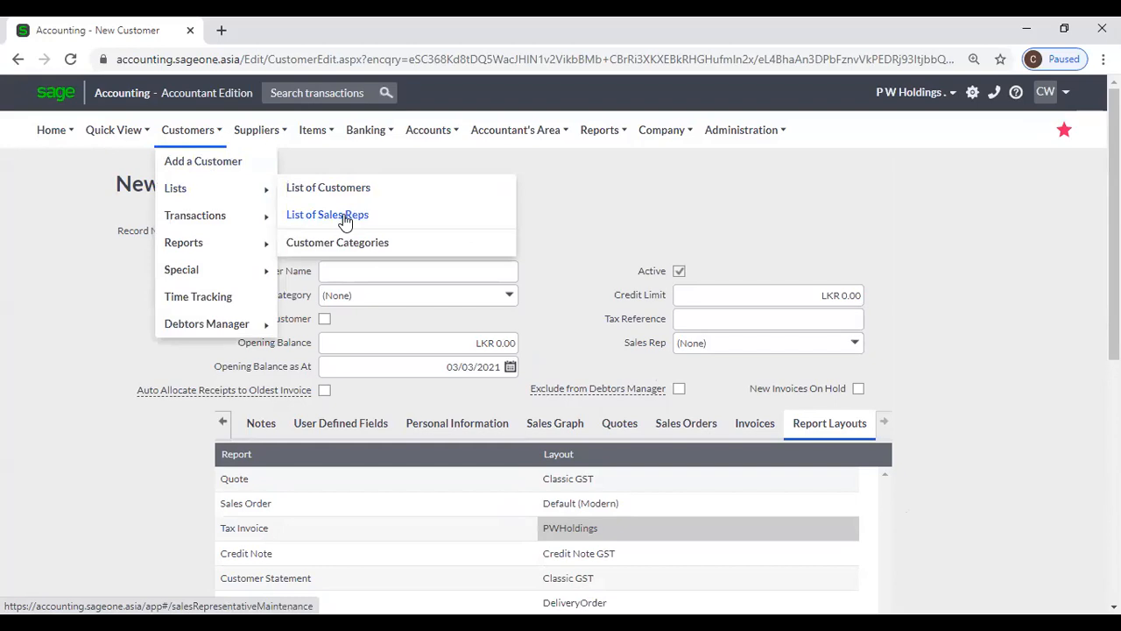
pyautogui.click(346, 222)
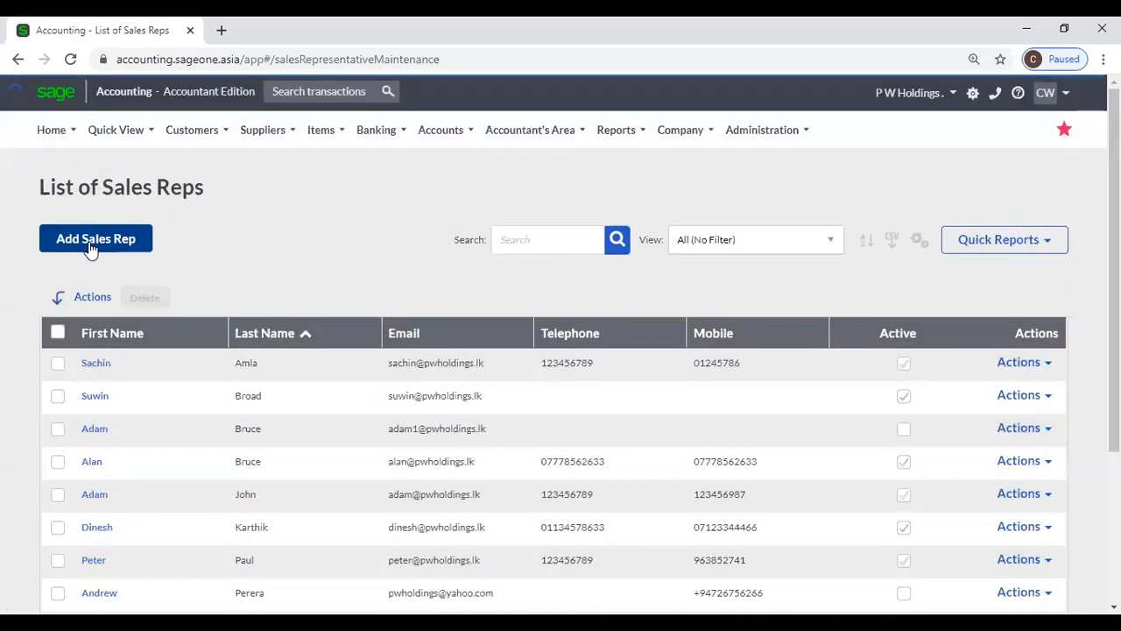
pyautogui.click(90, 249)
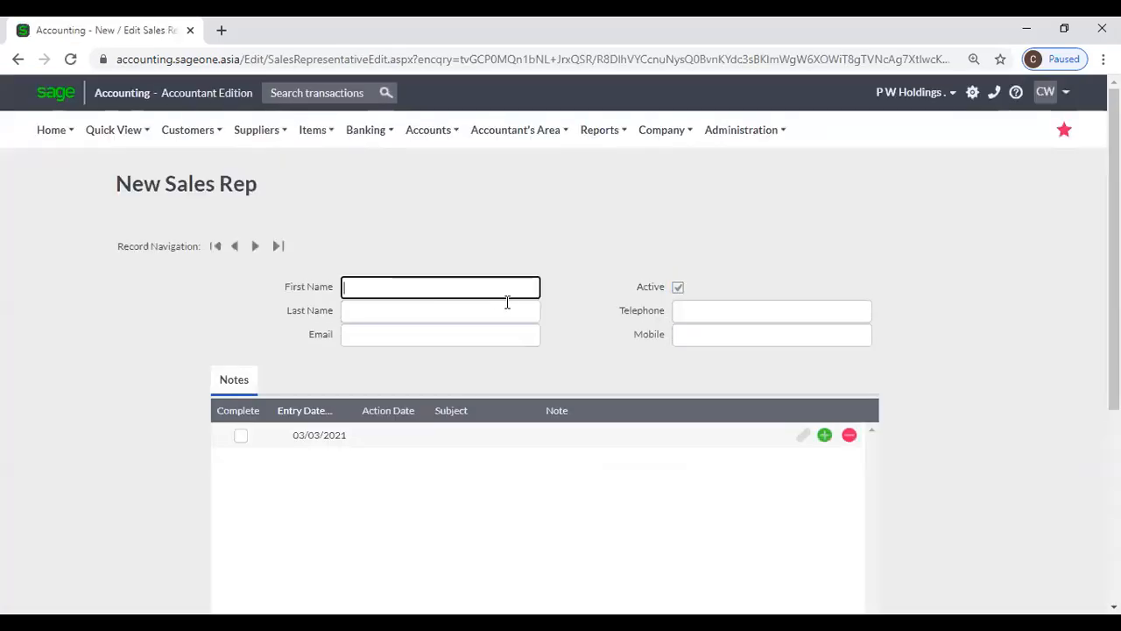
pyautogui.scroll(-4, 507, 317)
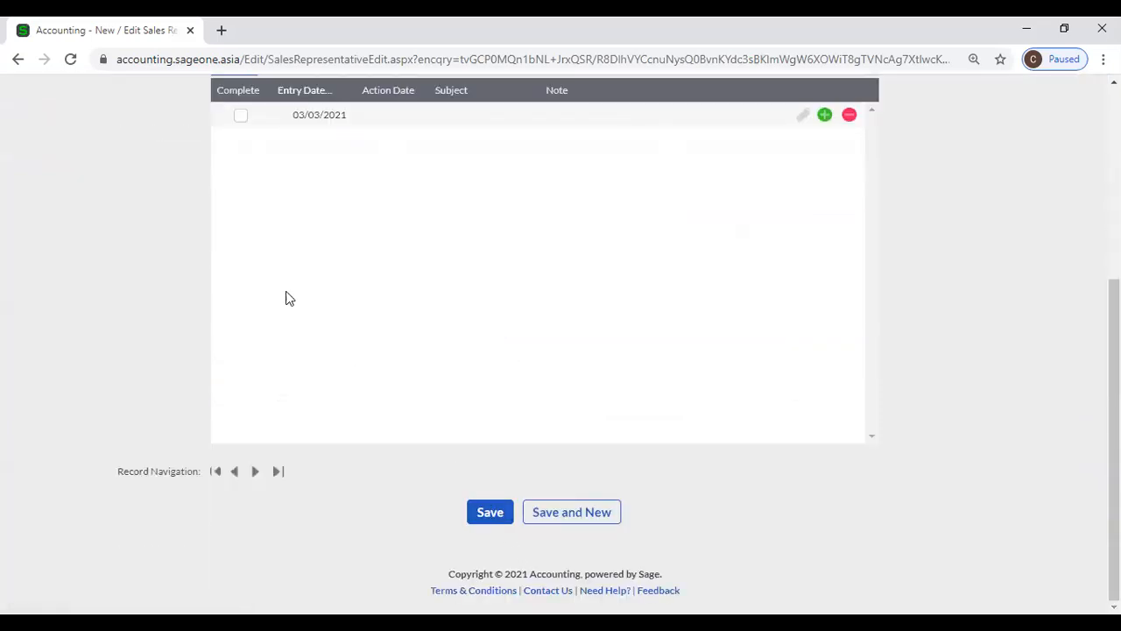
pyautogui.scroll(4, 286, 297)
pyautogui.moveTo(197, 135)
pyautogui.moveTo(205, 199)
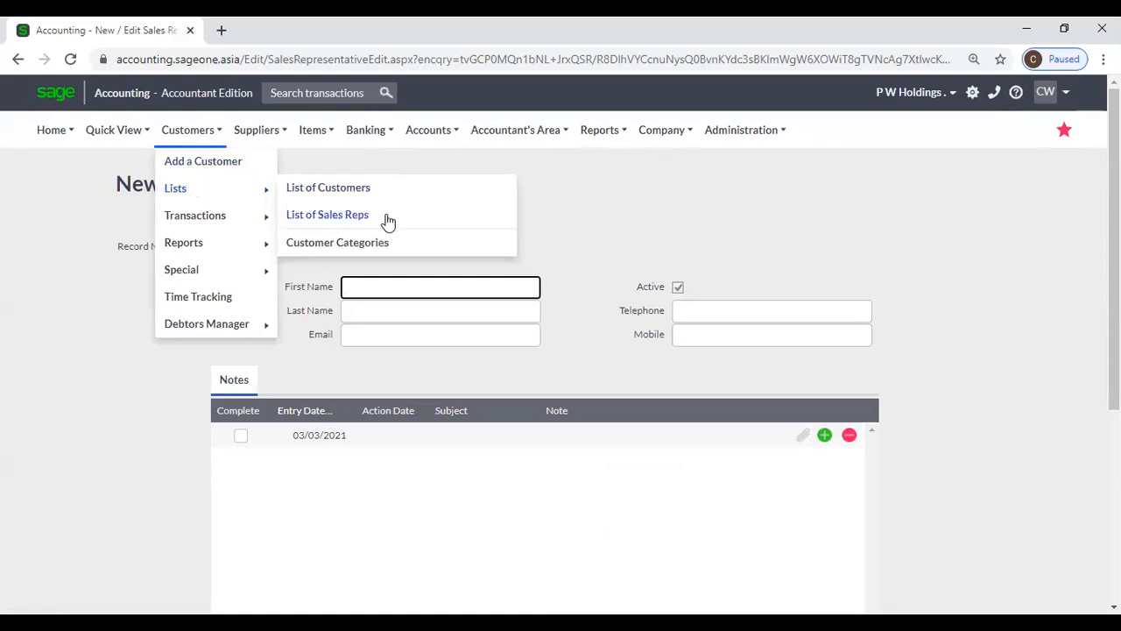
# - Open Customer Categories and start a new category with an empty Description
pyautogui.click(386, 243)
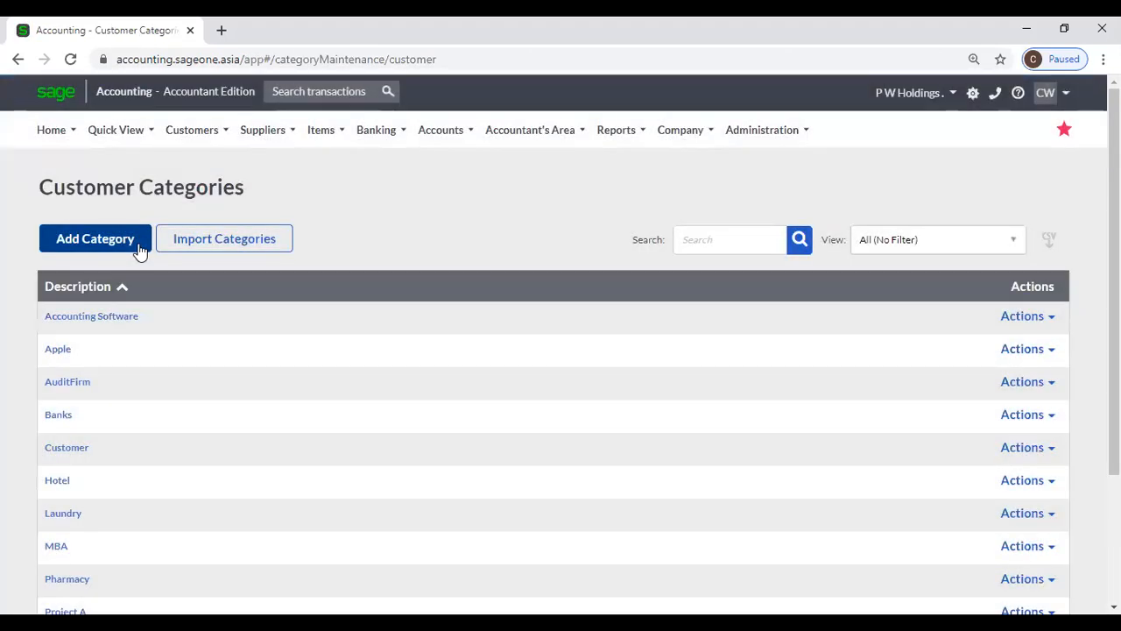
pyautogui.click(137, 243)
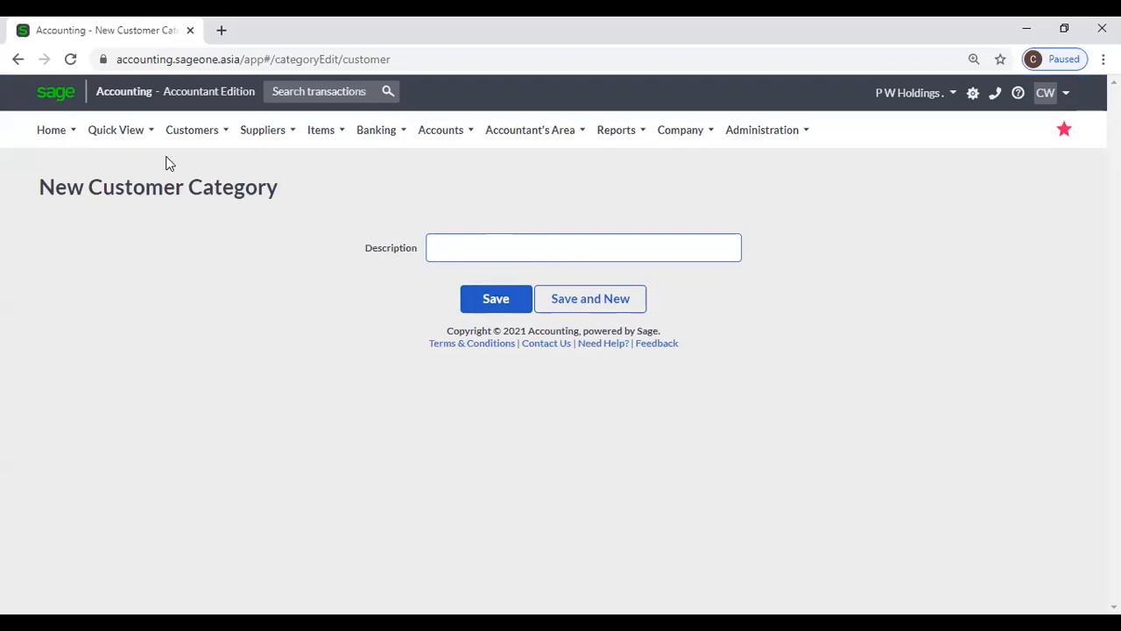
pyautogui.click(192, 129)
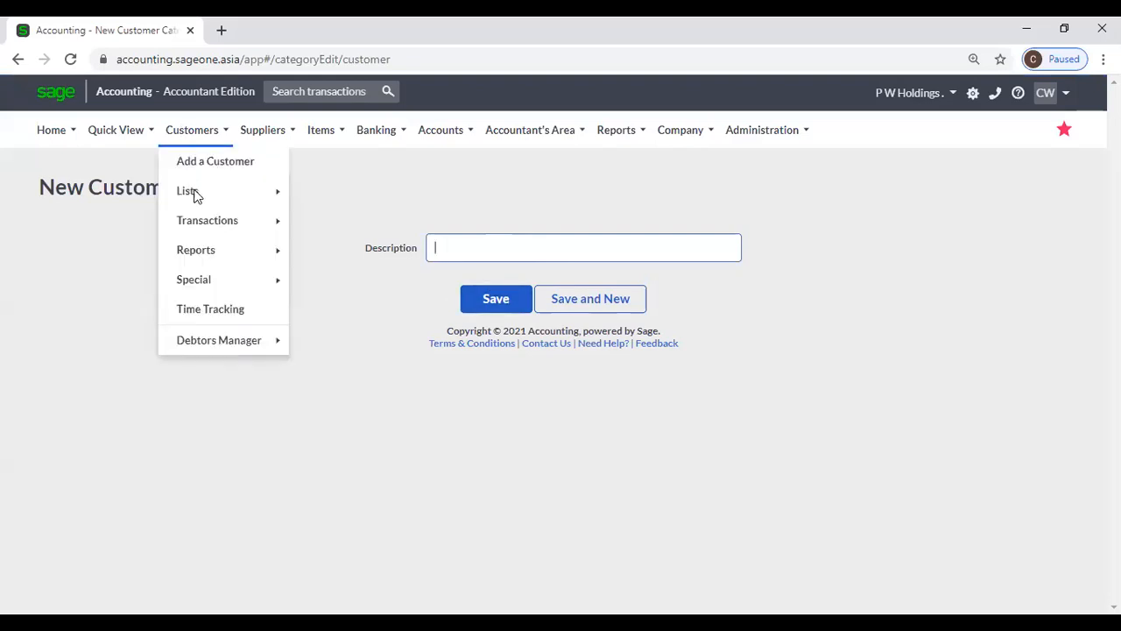
pyautogui.moveTo(195, 193)
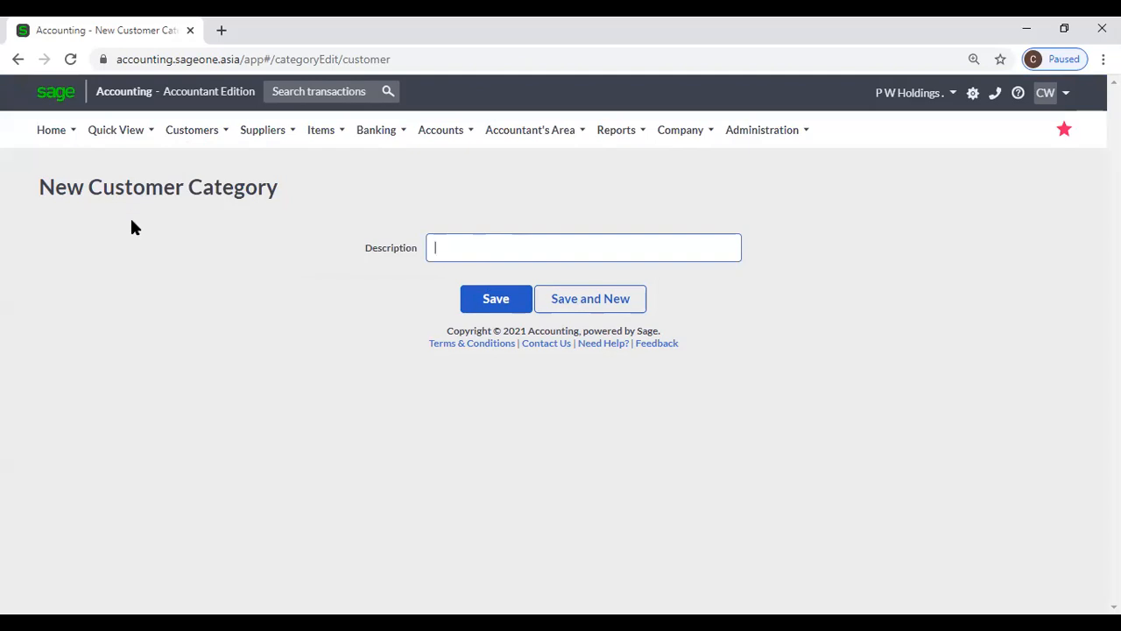
pyautogui.moveTo(200, 130)
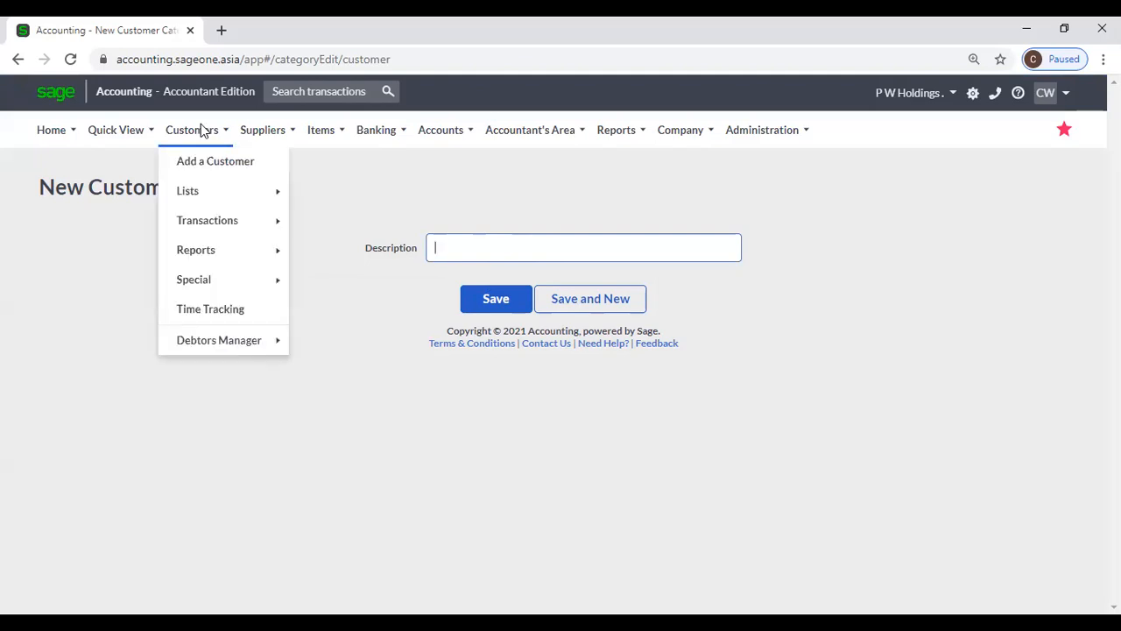
pyautogui.moveTo(218, 220)
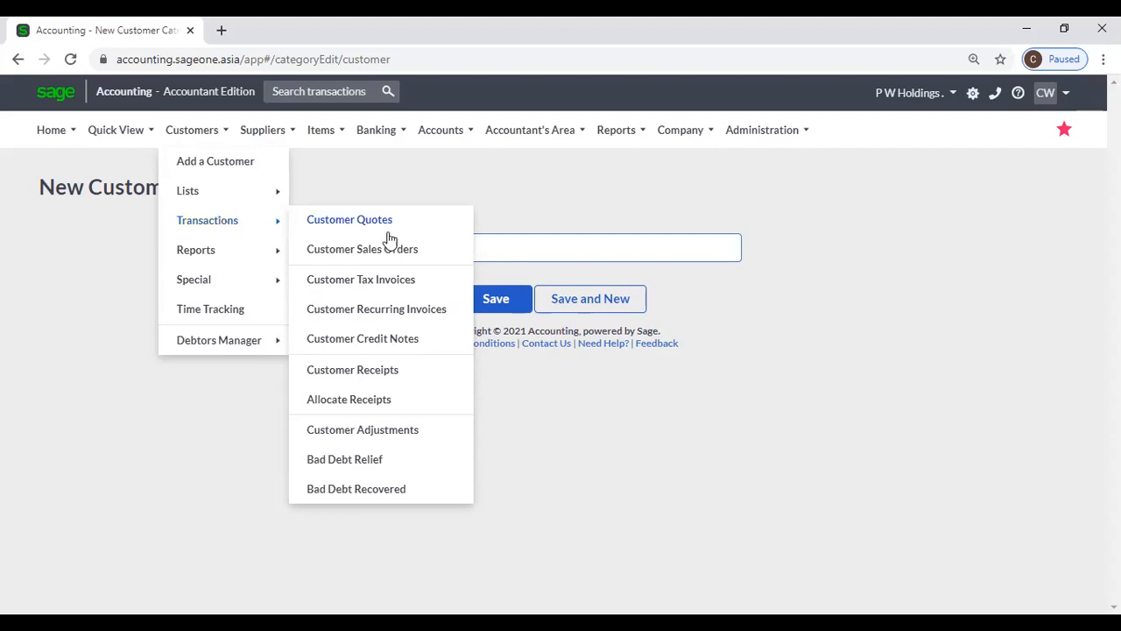
pyautogui.moveTo(690, 140)
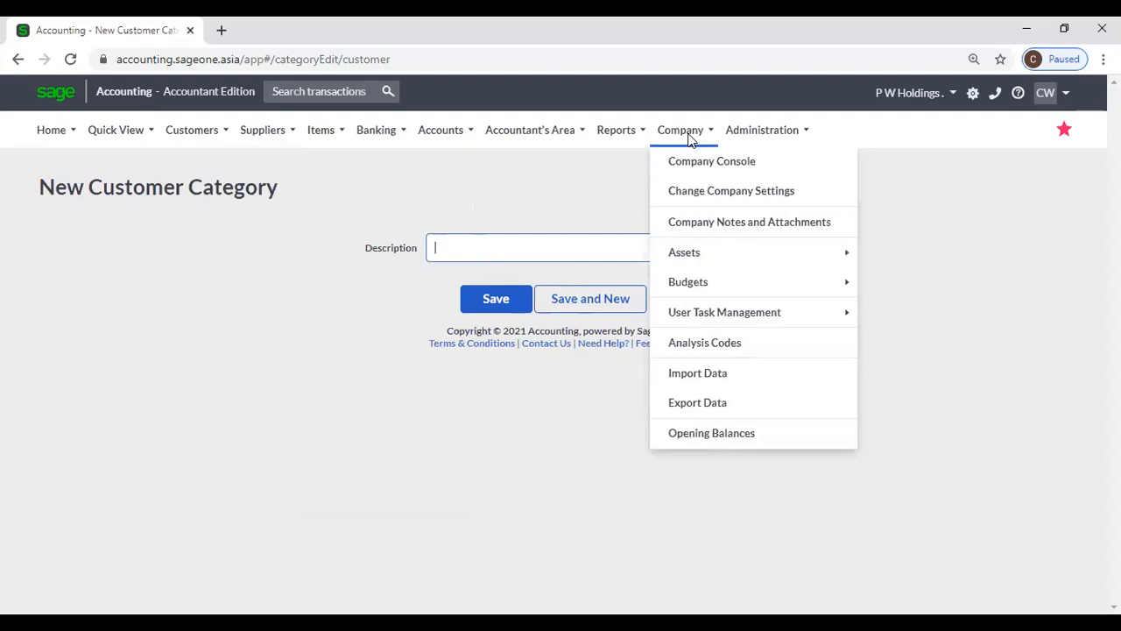
# - Check Company Settings Document Numbers, leaving the next Quotation number at QUO0000074
pyautogui.click(699, 192)
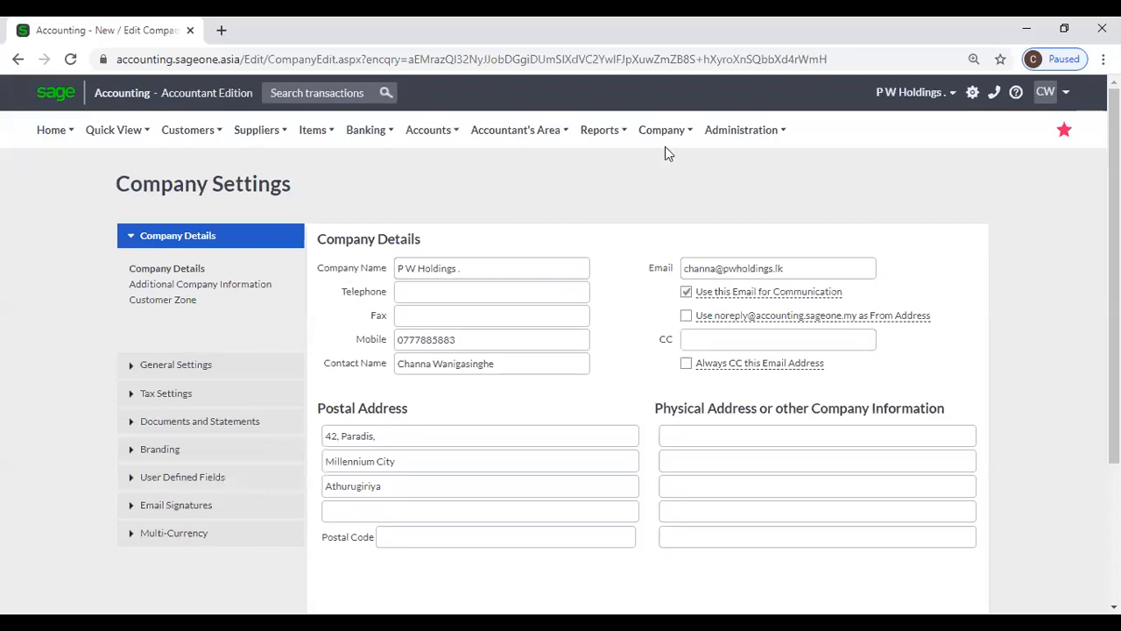
pyautogui.click(665, 135)
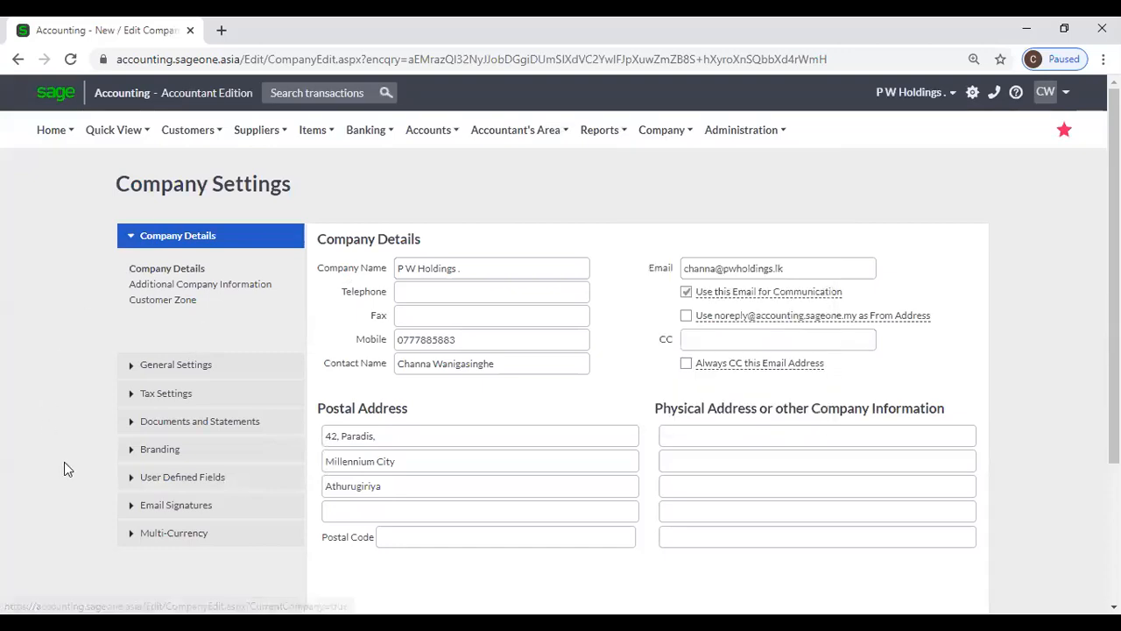
pyautogui.click(150, 428)
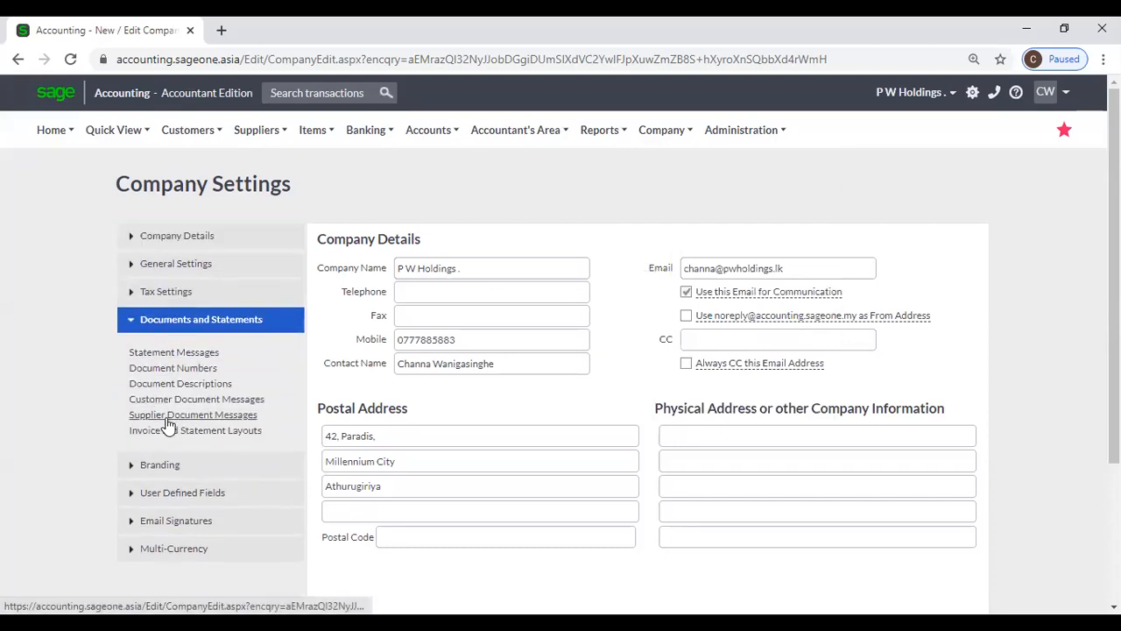
pyautogui.click(186, 369)
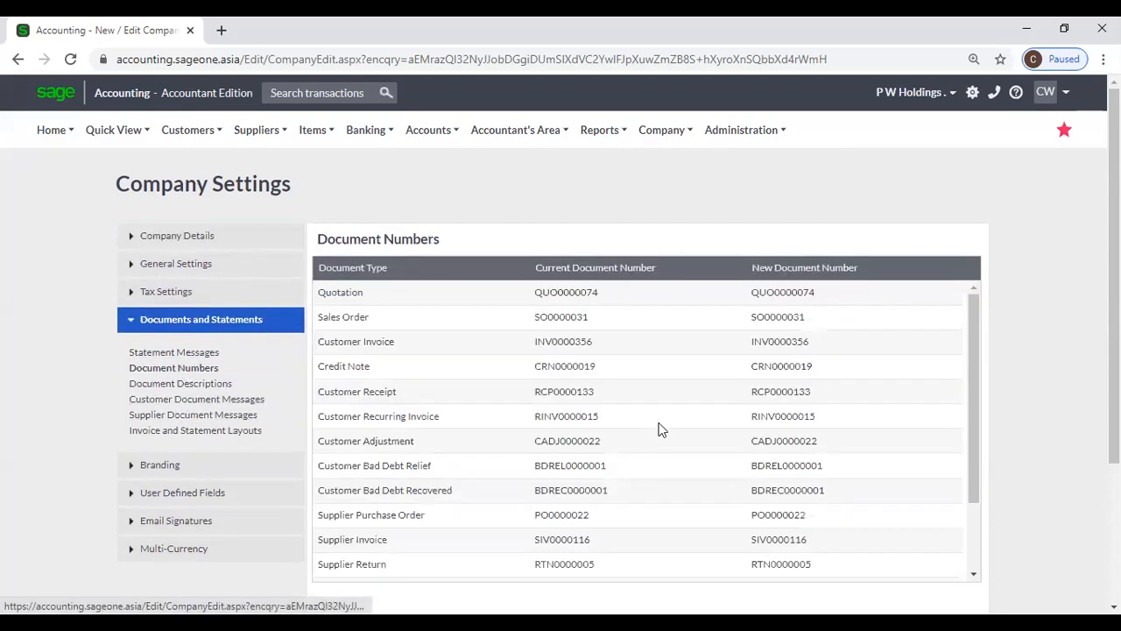
pyautogui.click(851, 302)
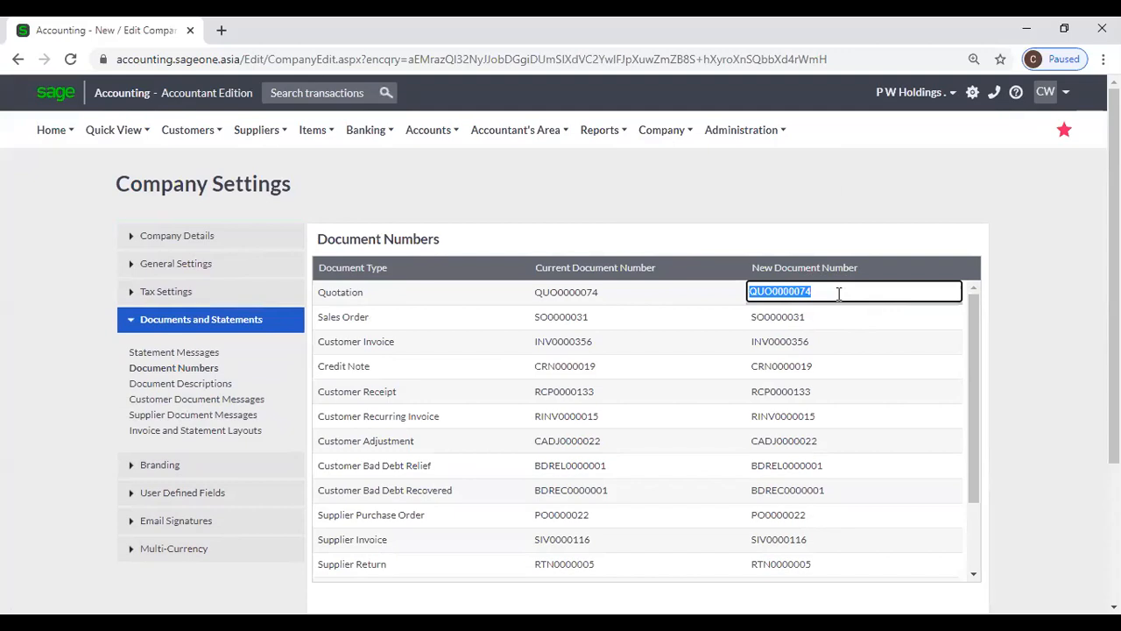
pyautogui.click(519, 192)
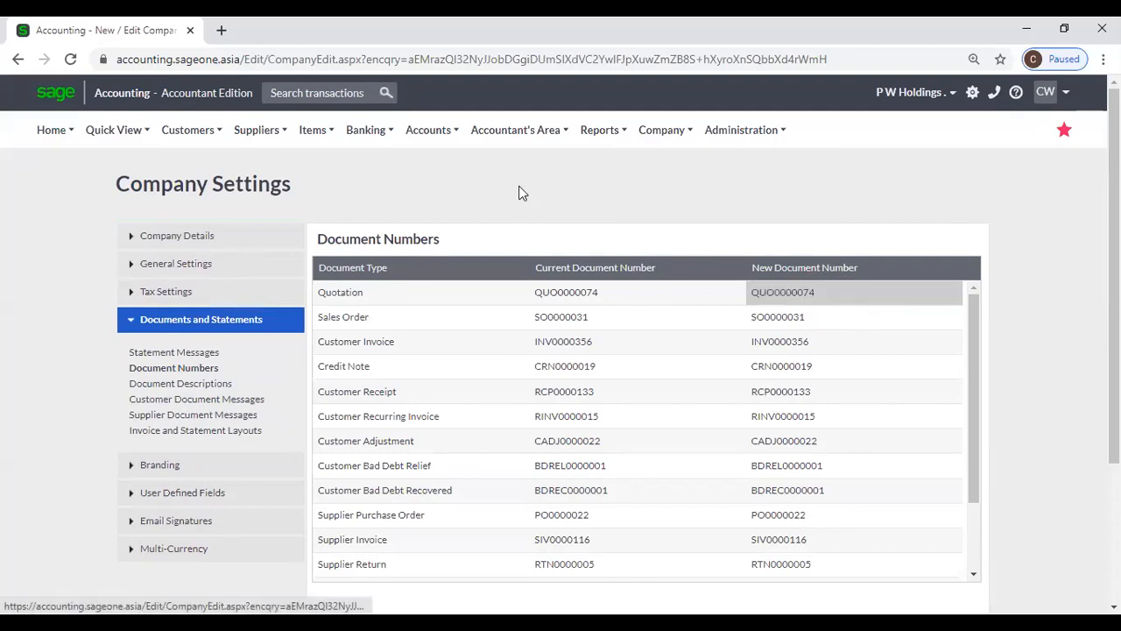
pyautogui.click(166, 129)
pyautogui.moveTo(181, 216)
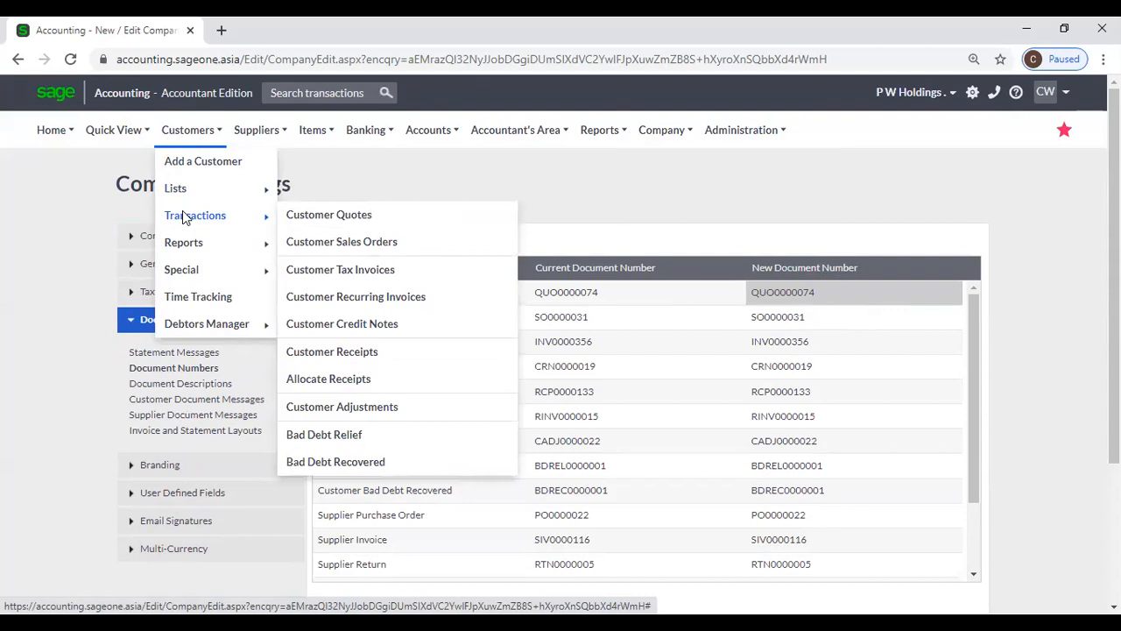
# - Add a quote for Accounting Software (Pvt) Ltd, dated 03/03/2021, expiring 17/04/2021, 10.00% discount
pyautogui.click(324, 219)
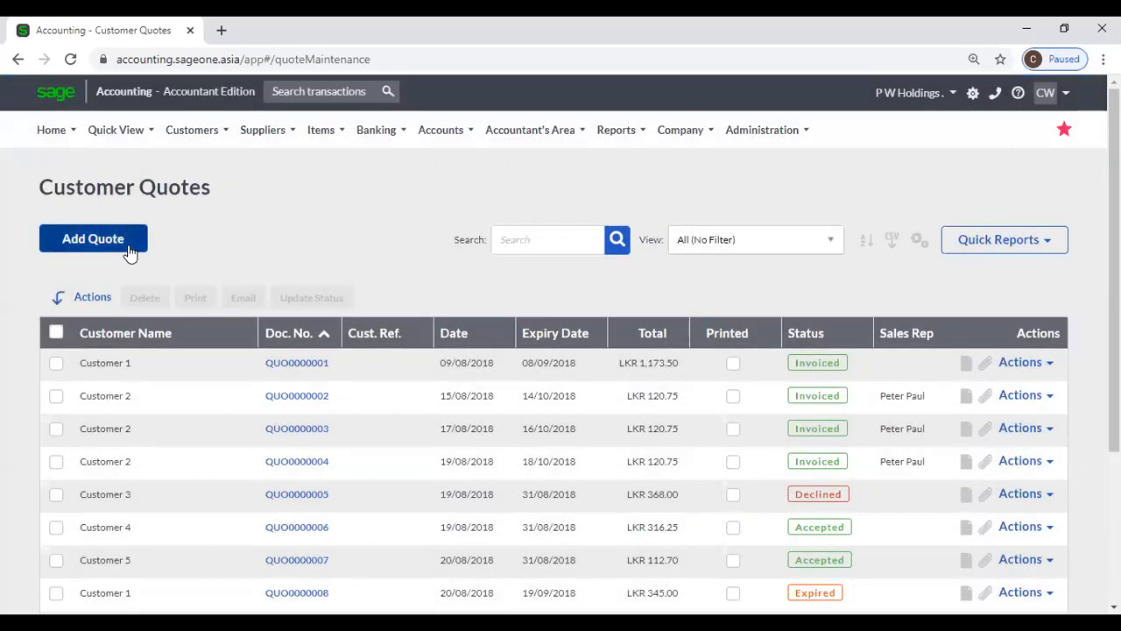
pyautogui.click(127, 249)
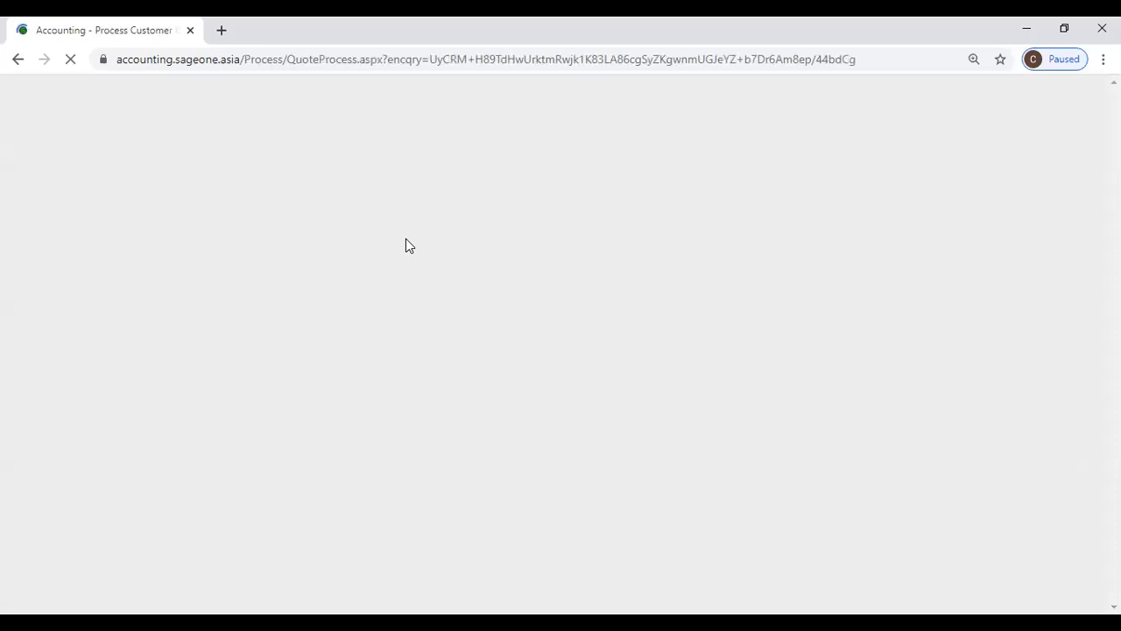
pyautogui.scroll(-1, 406, 239)
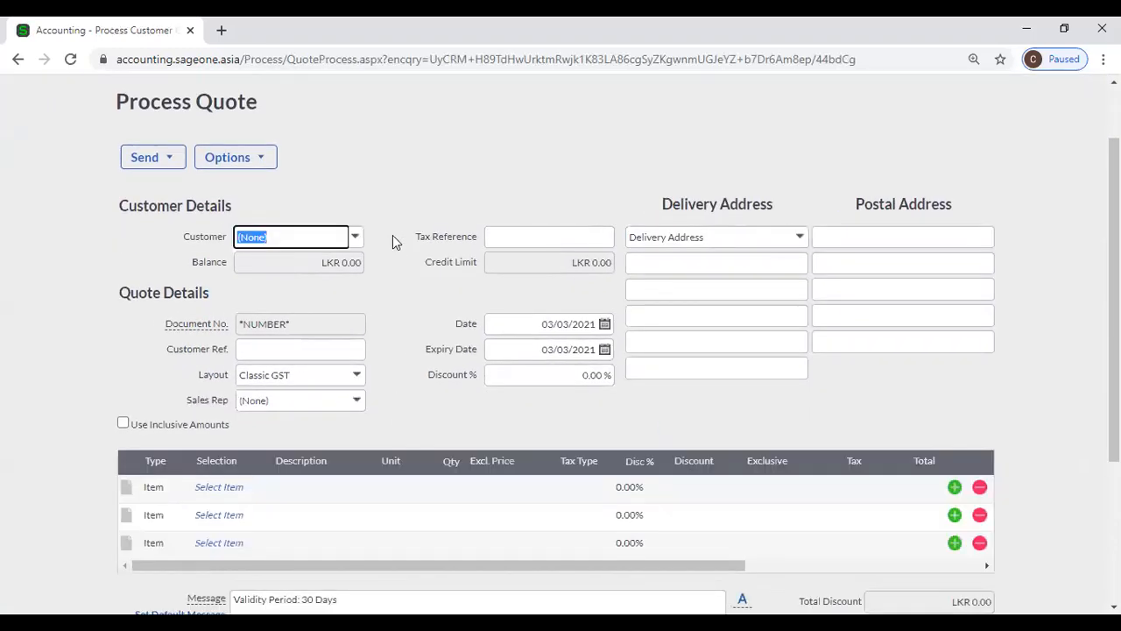
pyautogui.click(355, 236)
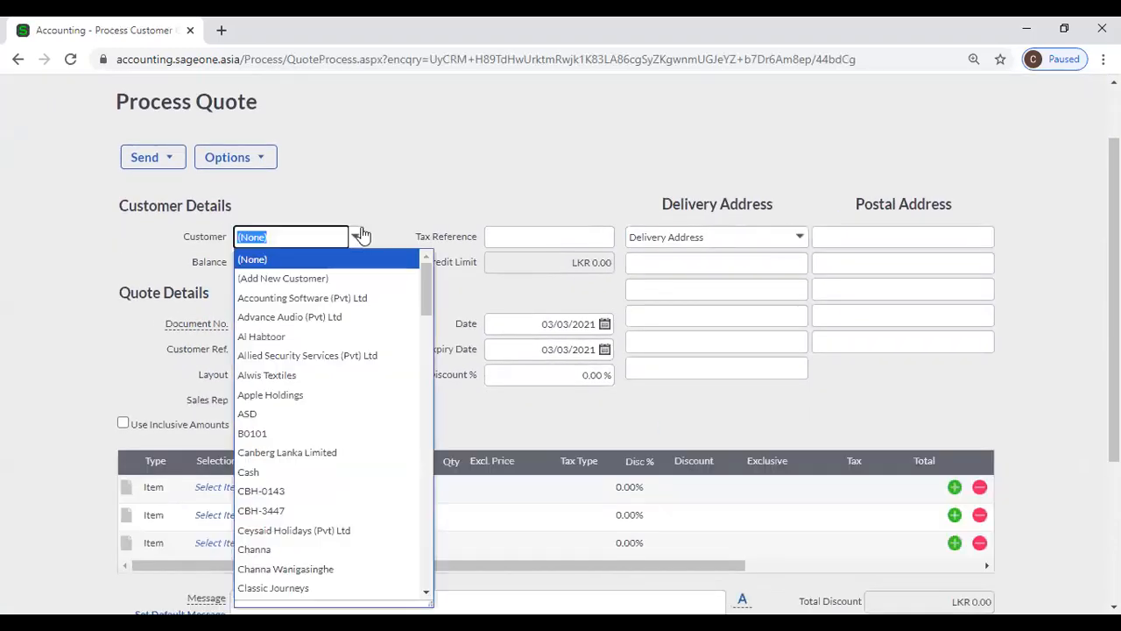
pyautogui.click(281, 302)
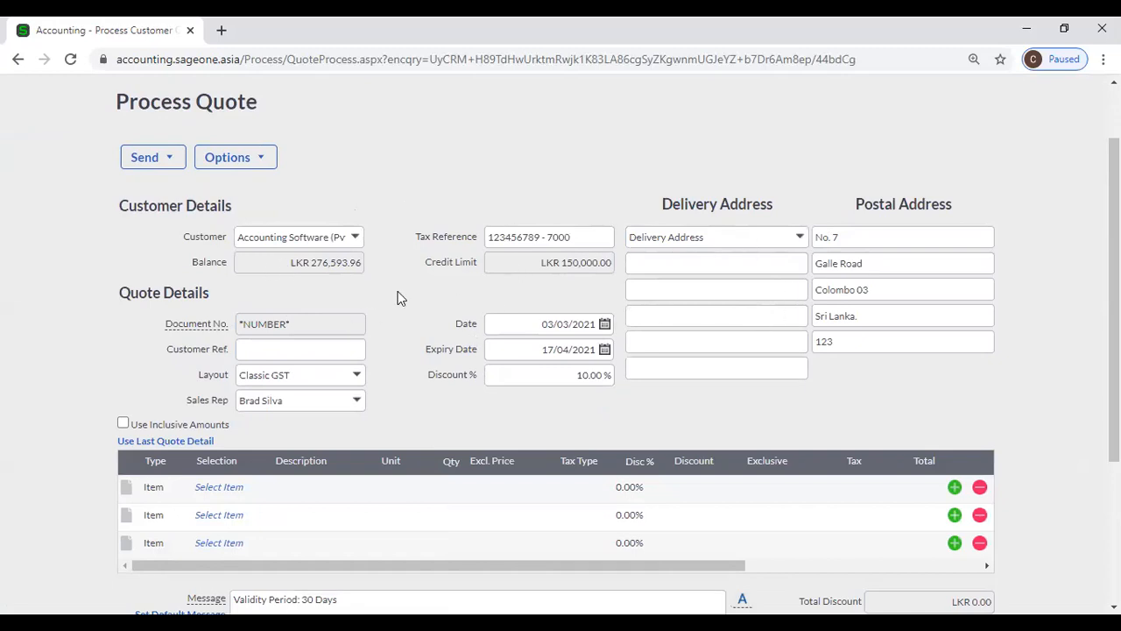
pyautogui.scroll(-1, 415, 301)
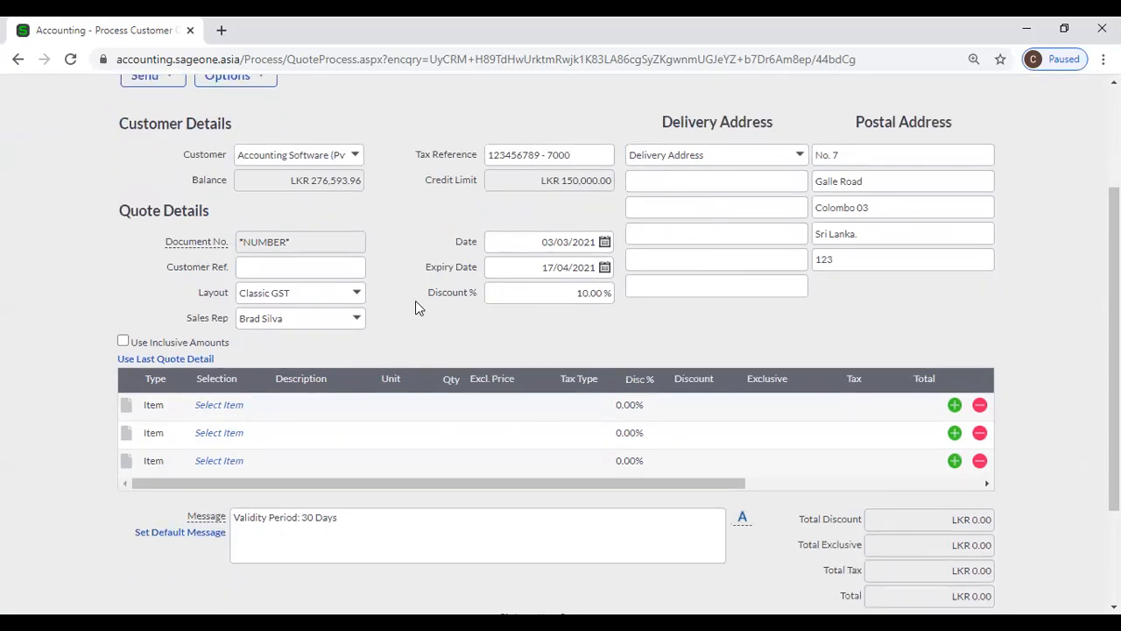
pyautogui.moveTo(269, 252)
pyautogui.scroll(1, 376, 236)
pyautogui.scroll(2, 376, 237)
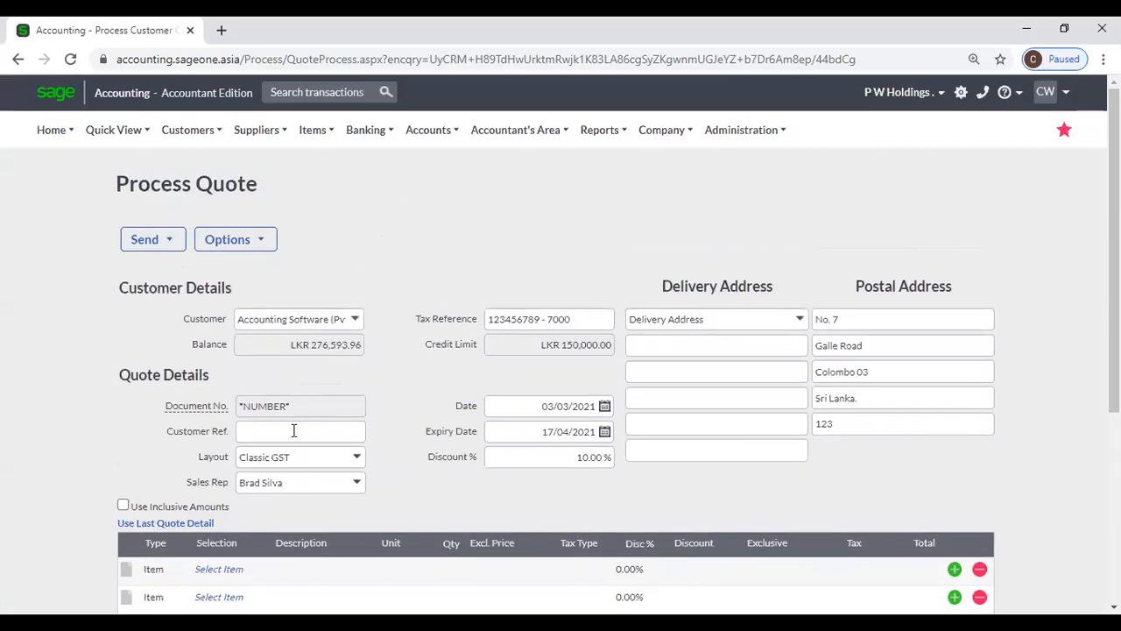
# - Switch the quote layout from Classic GST to PWHM
pyautogui.scroll(-2, 261, 450)
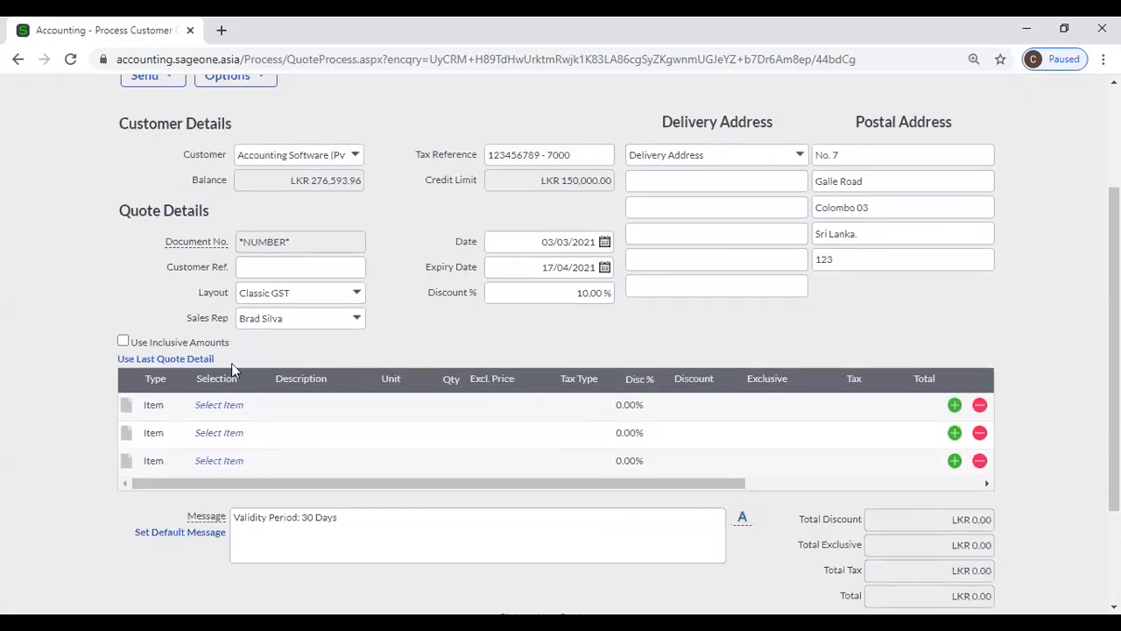
pyautogui.click(248, 267)
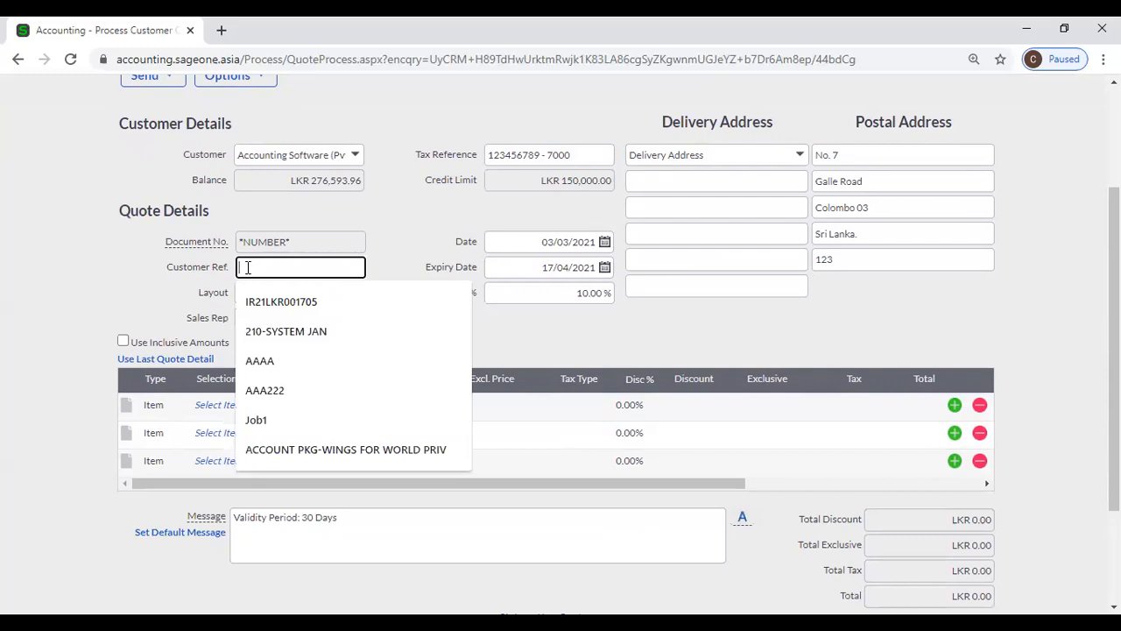
pyautogui.click(421, 222)
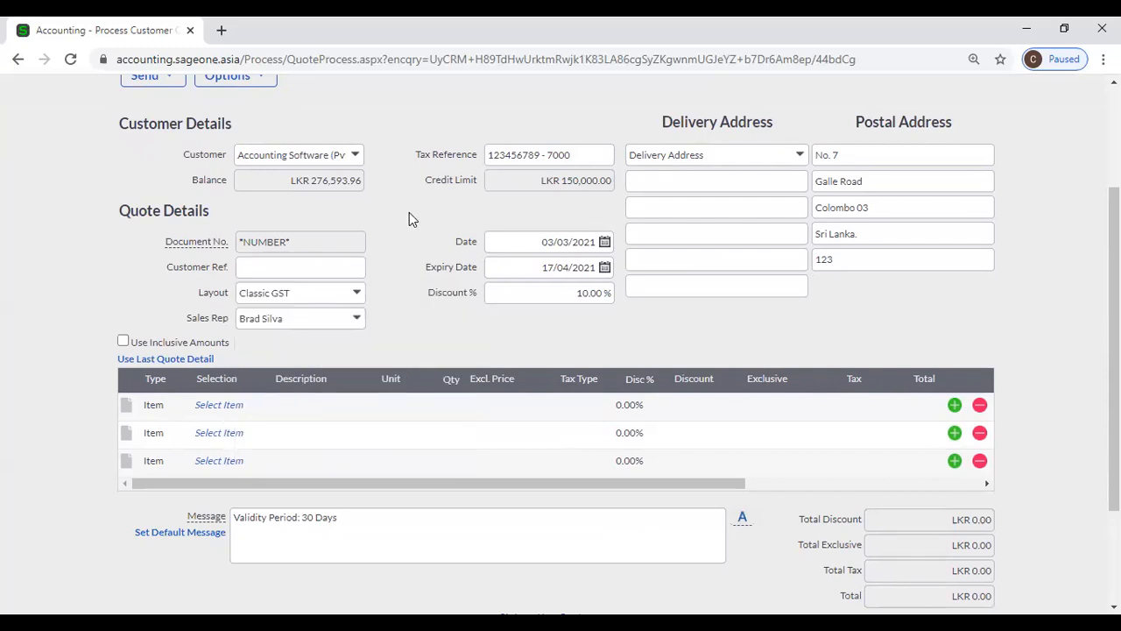
pyautogui.click(354, 297)
pyautogui.write('PWHM')
pyautogui.click(353, 313)
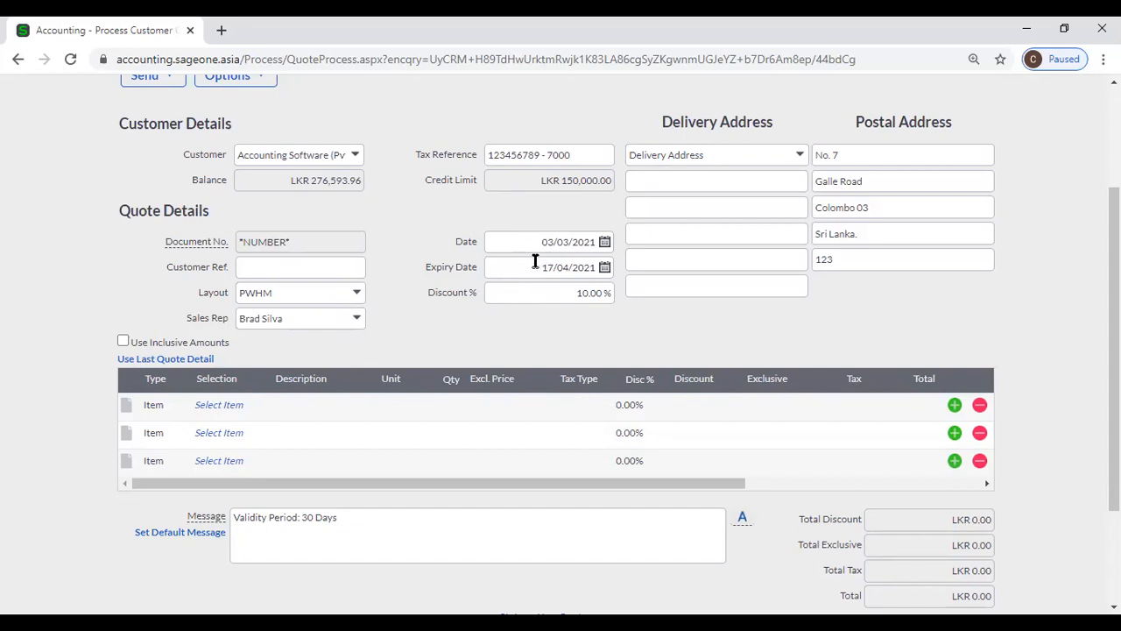
# - Check the quote-wide discount and leave it at 10.00%
pyautogui.click(527, 286)
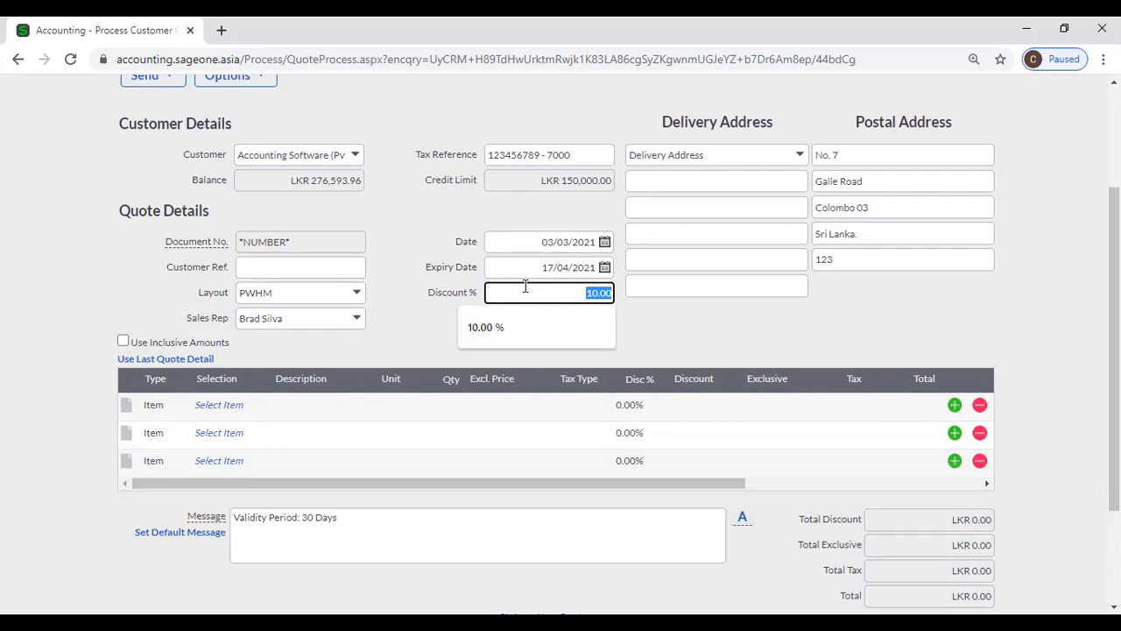
pyautogui.click(644, 317)
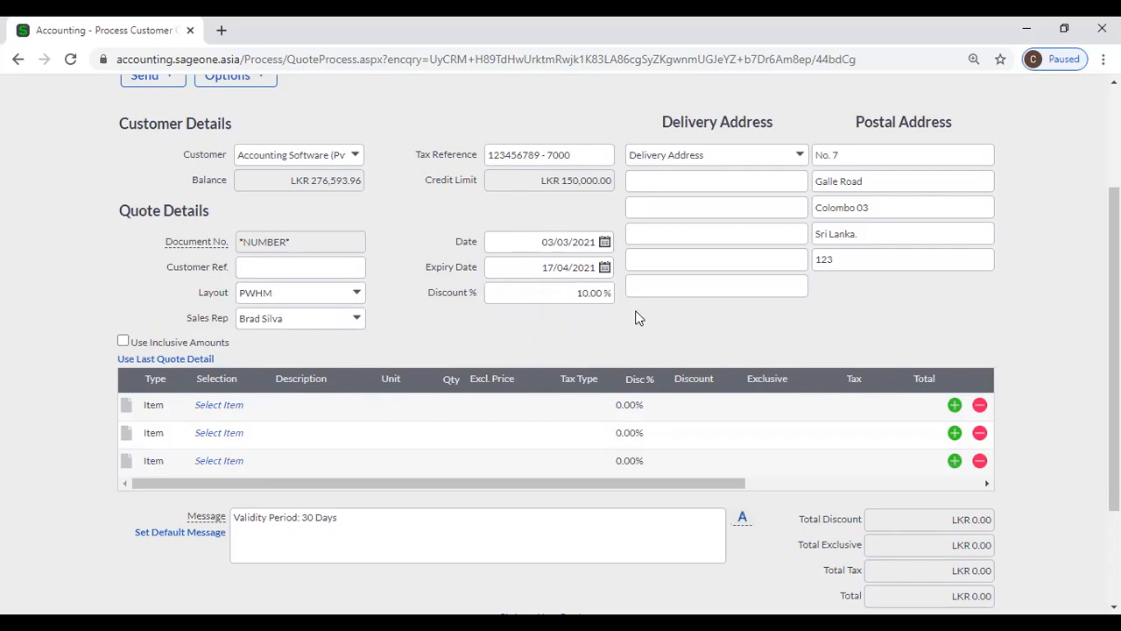
pyautogui.click(587, 295)
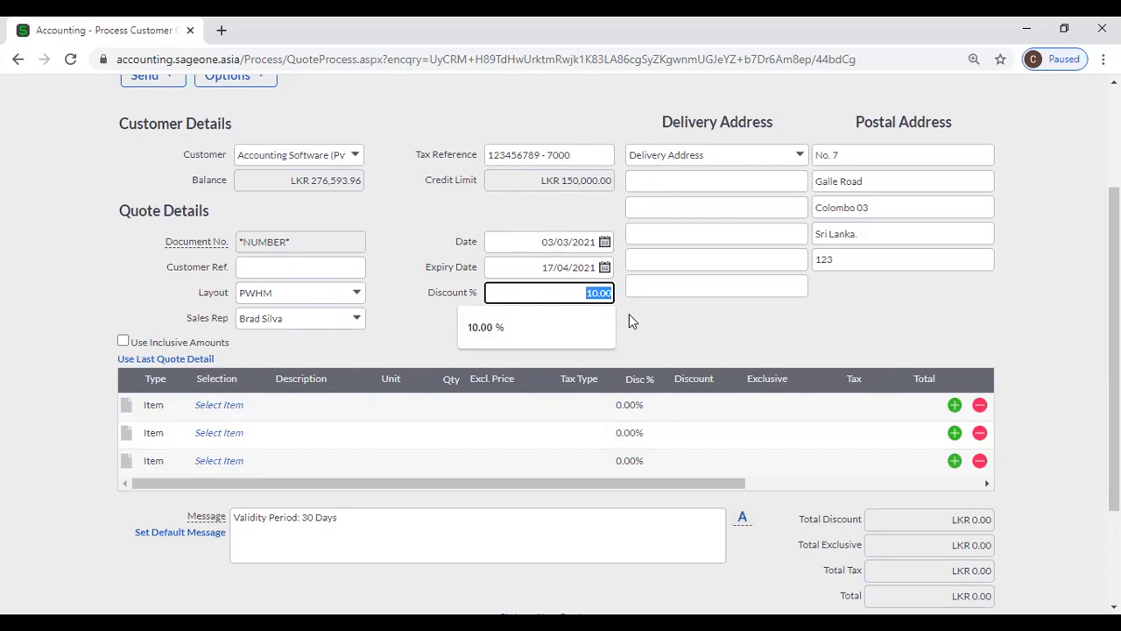
pyautogui.click(629, 313)
pyautogui.scroll(-1, 428, 323)
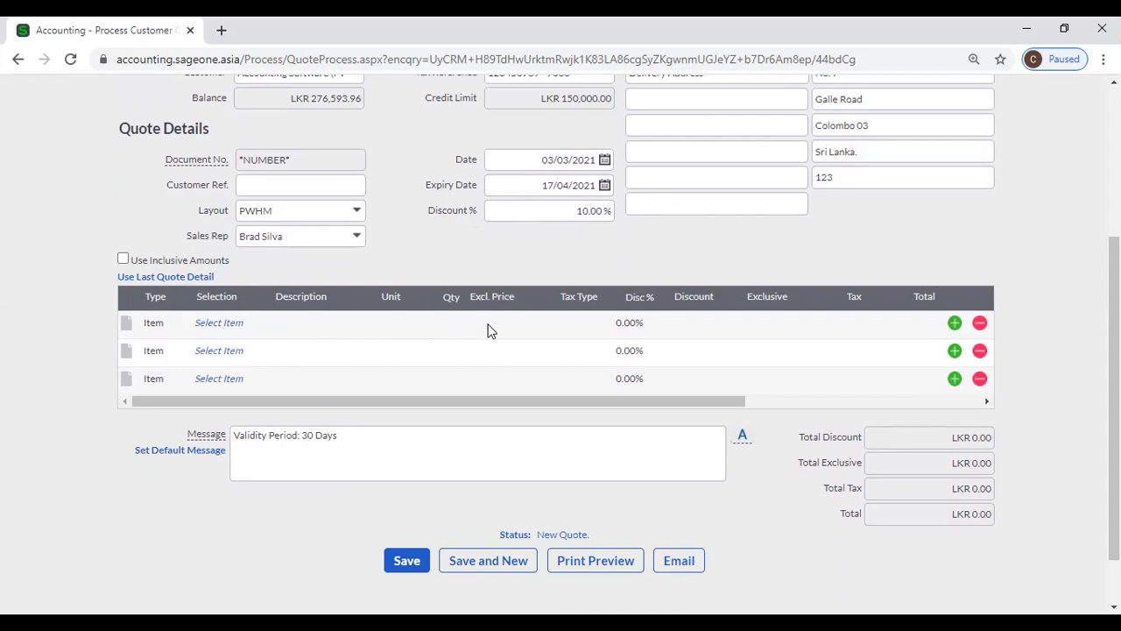
# - Keep line prices tax-exclusive and the first line's type as Item
pyautogui.click(123, 258)
pyautogui.click(122, 259)
pyautogui.click(221, 329)
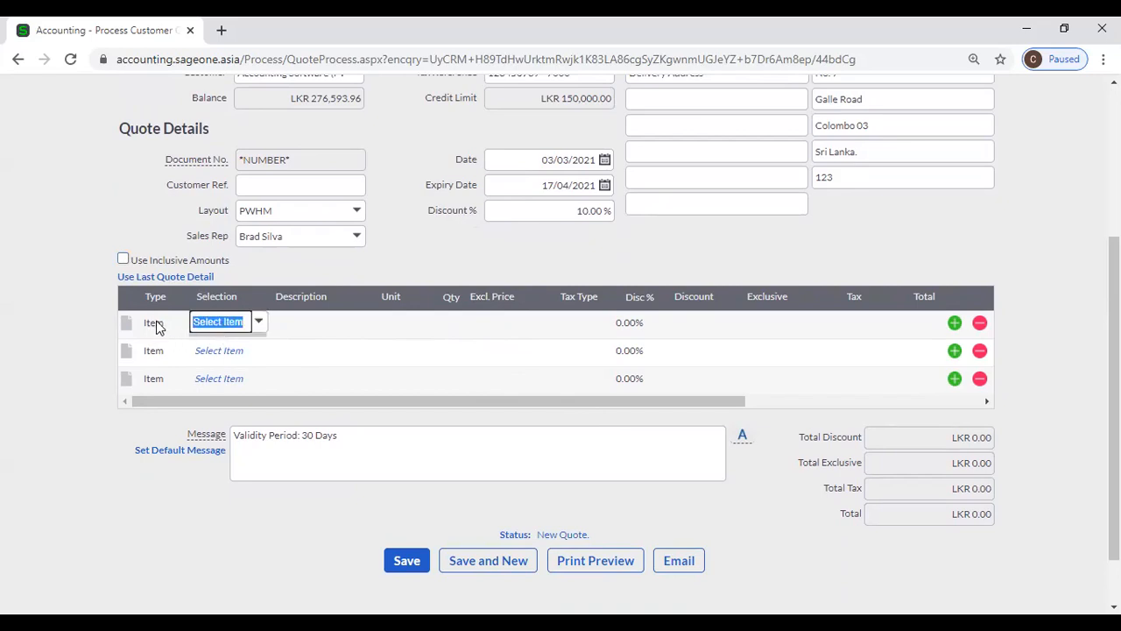
pyautogui.click(159, 326)
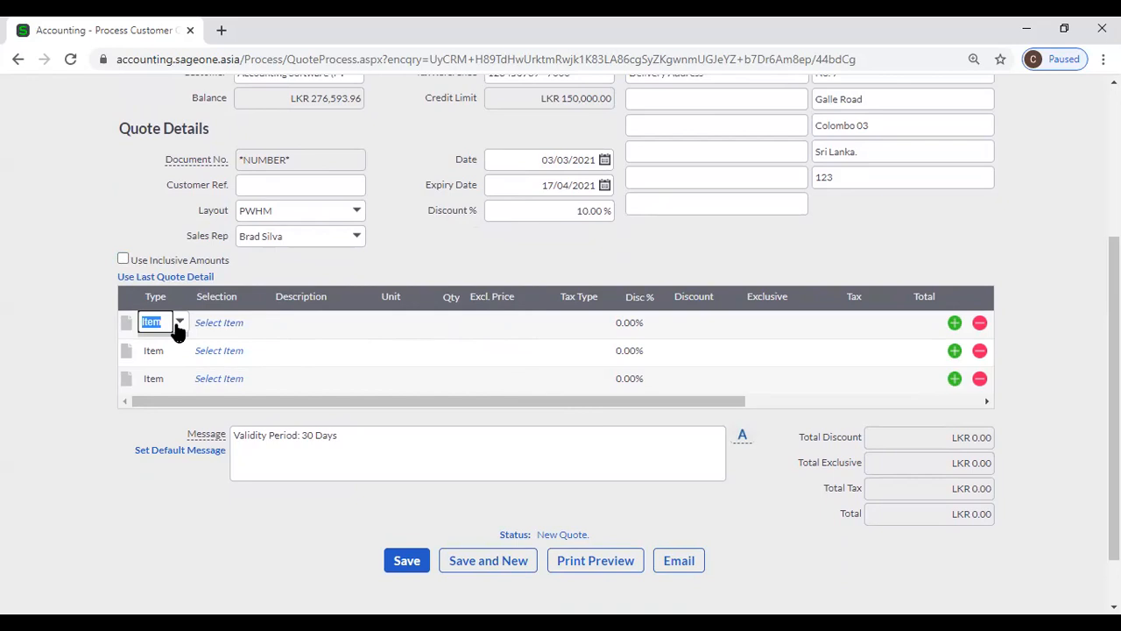
pyautogui.click(281, 271)
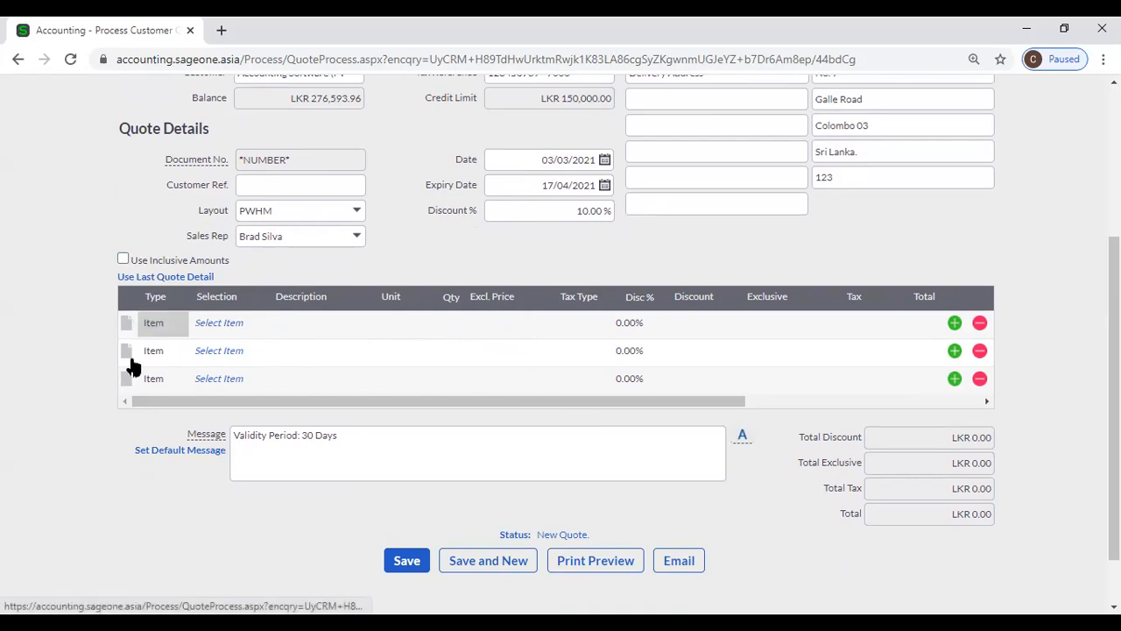
pyautogui.click(226, 328)
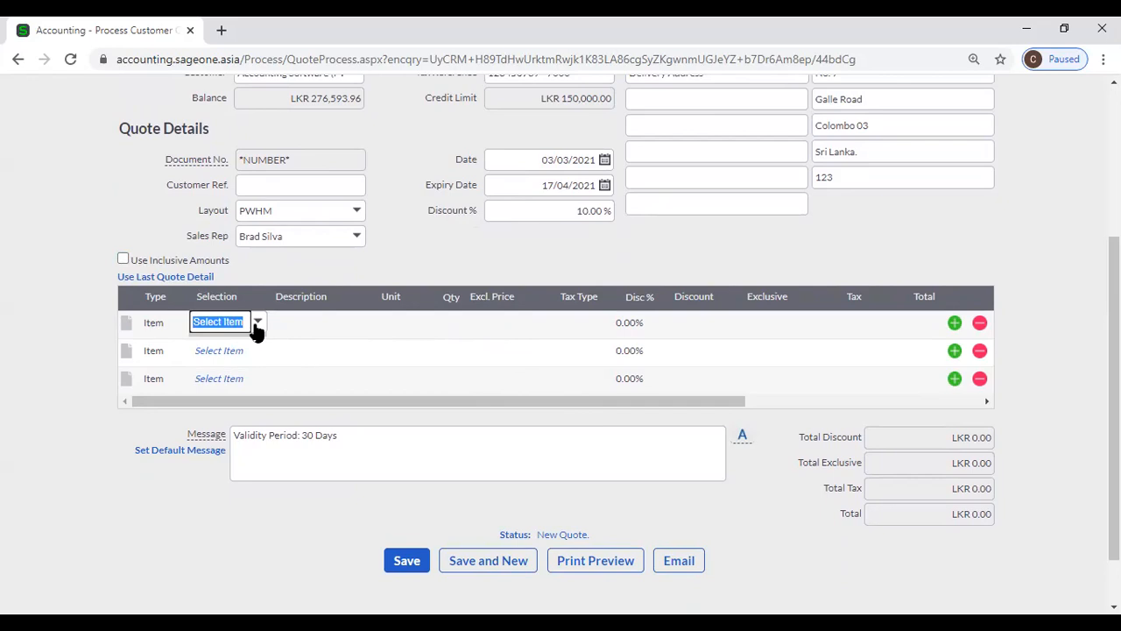
pyautogui.click(257, 324)
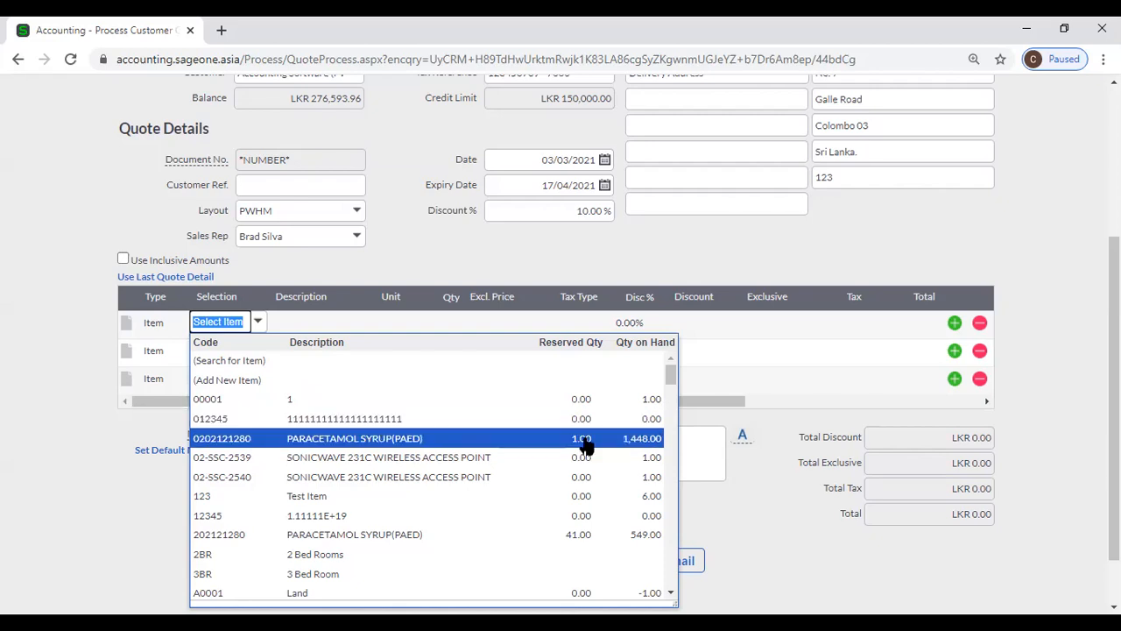
pyautogui.click(635, 445)
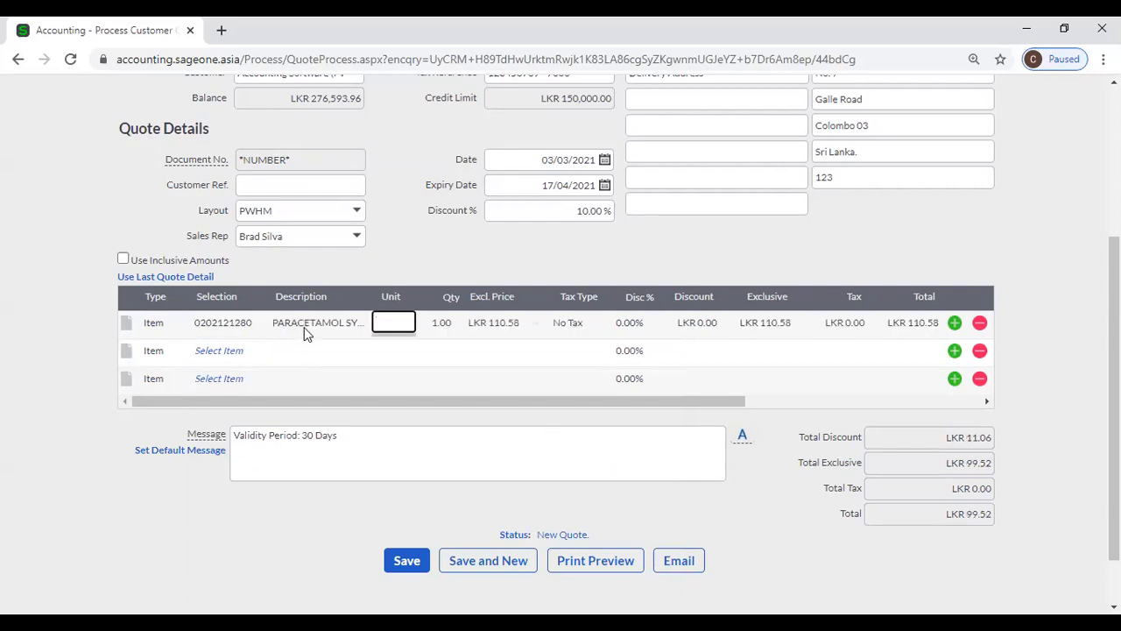
pyautogui.click(303, 326)
pyautogui.press('Tab')
pyautogui.press('Tab')
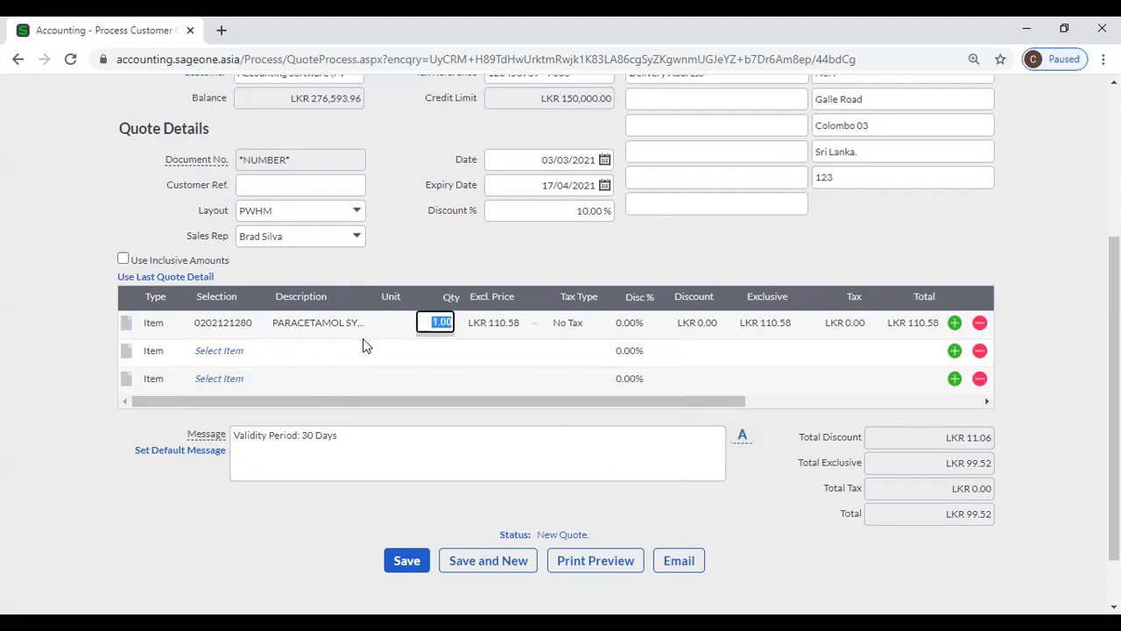
pyautogui.write('10')
pyautogui.press('Tab')
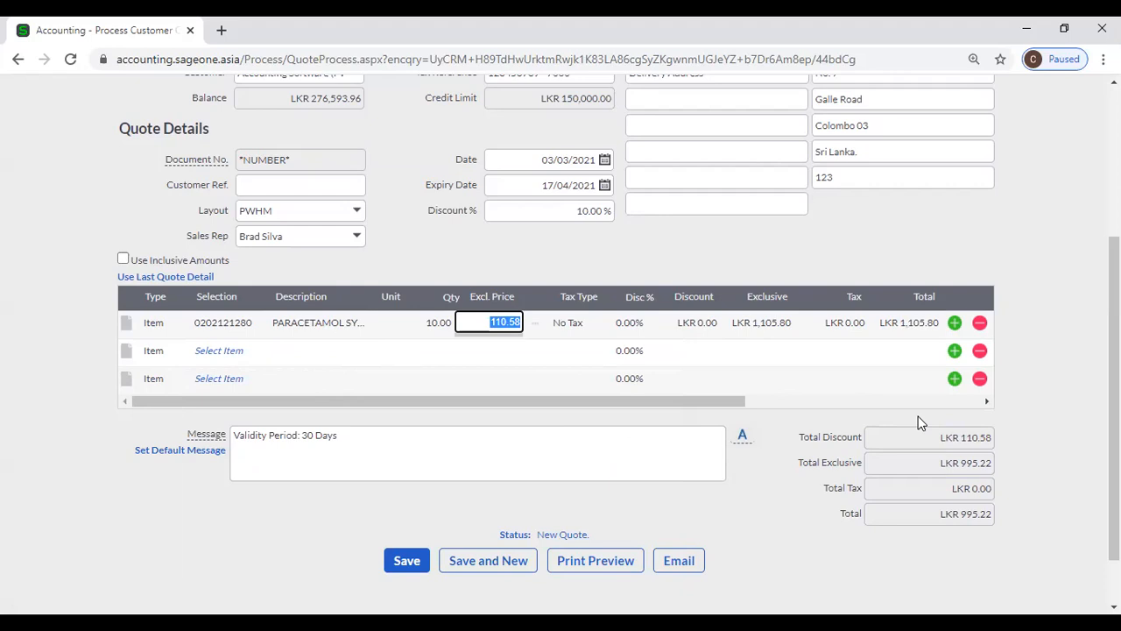
# - Accept the paracetamol line's LKR 110.58 price with No Tax and zero line discount
pyautogui.press('Tab')
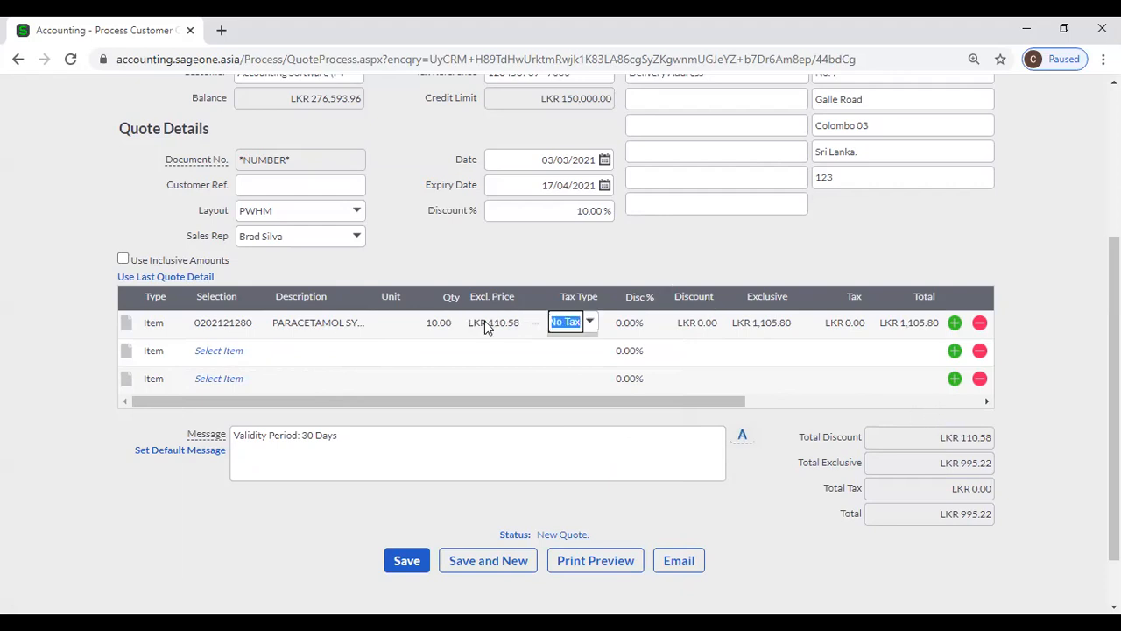
pyautogui.click(592, 323)
pyautogui.press('Tab')
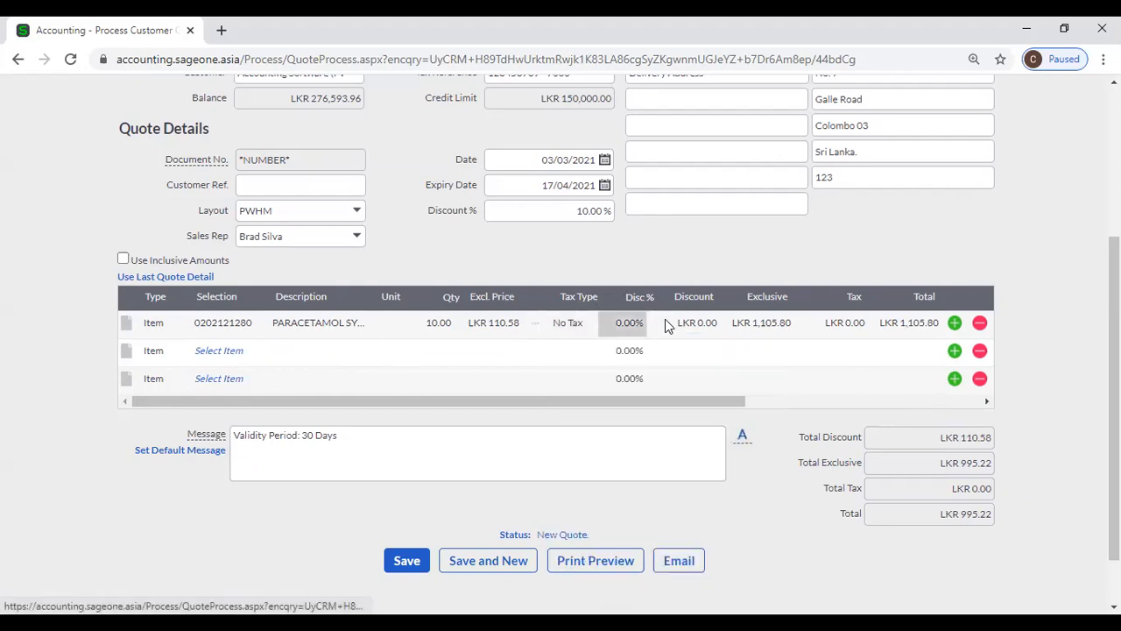
pyautogui.click(708, 334)
pyautogui.click(621, 324)
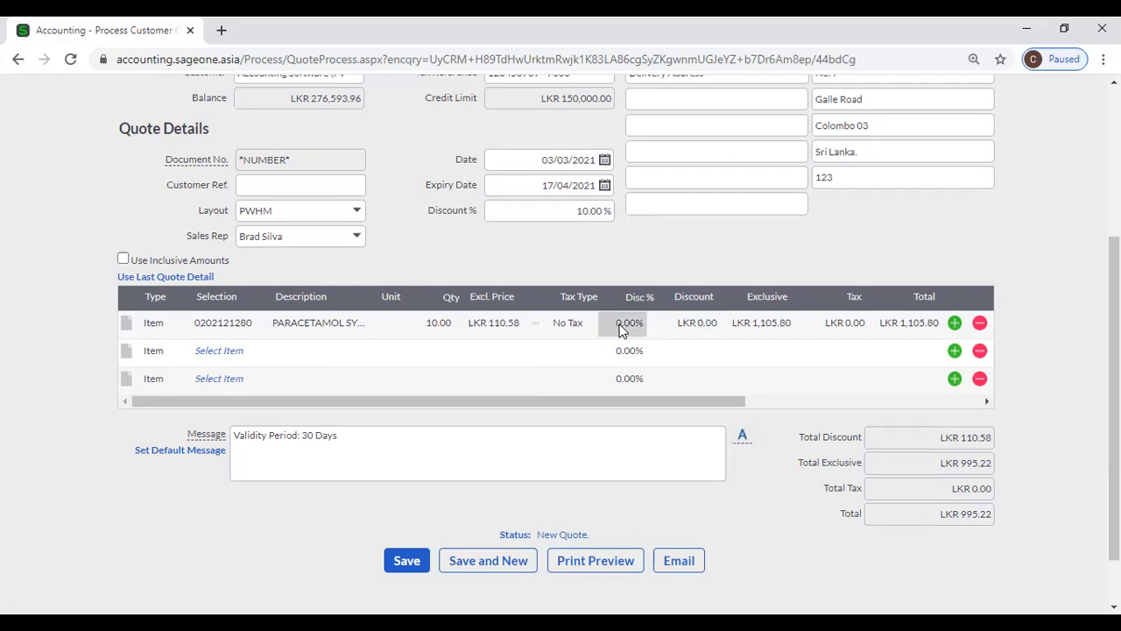
pyautogui.click(691, 327)
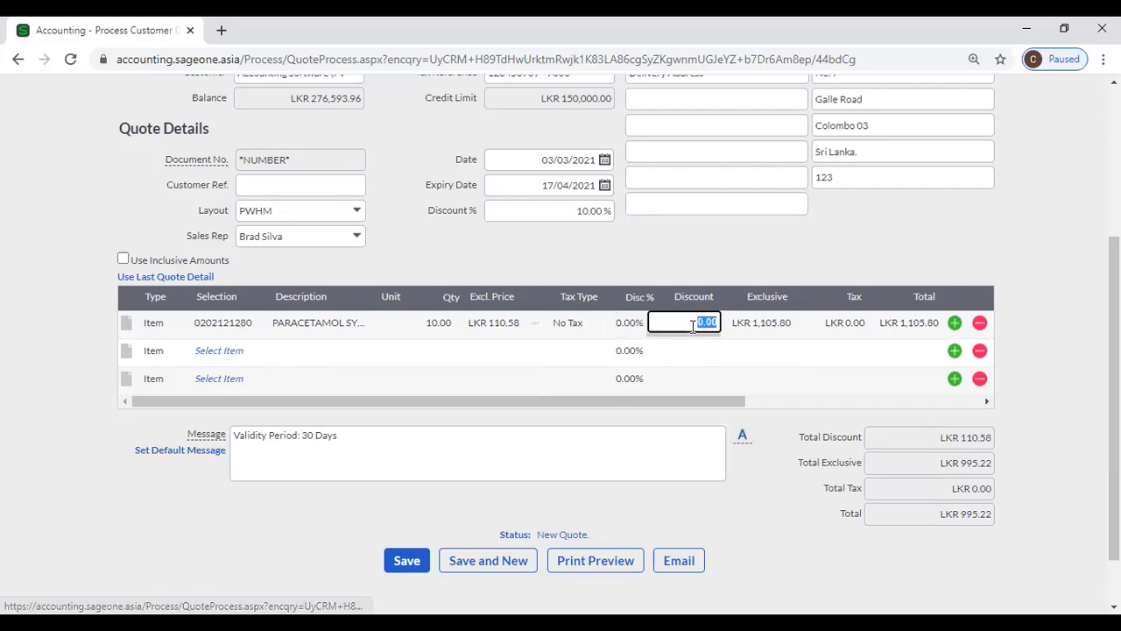
pyautogui.press('Tab')
# - Clear the 10% quote-wide discount and give the paracetamol line a LKR 100.00 discount
pyautogui.click(599, 213)
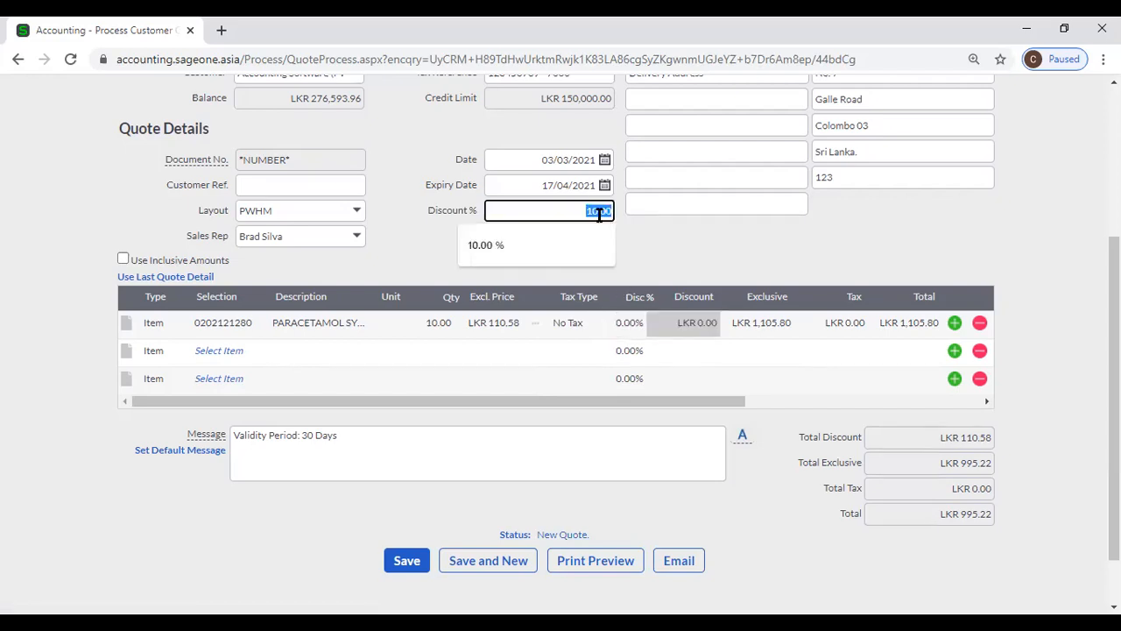
pyautogui.press('BackSpace')
pyautogui.press('Tab')
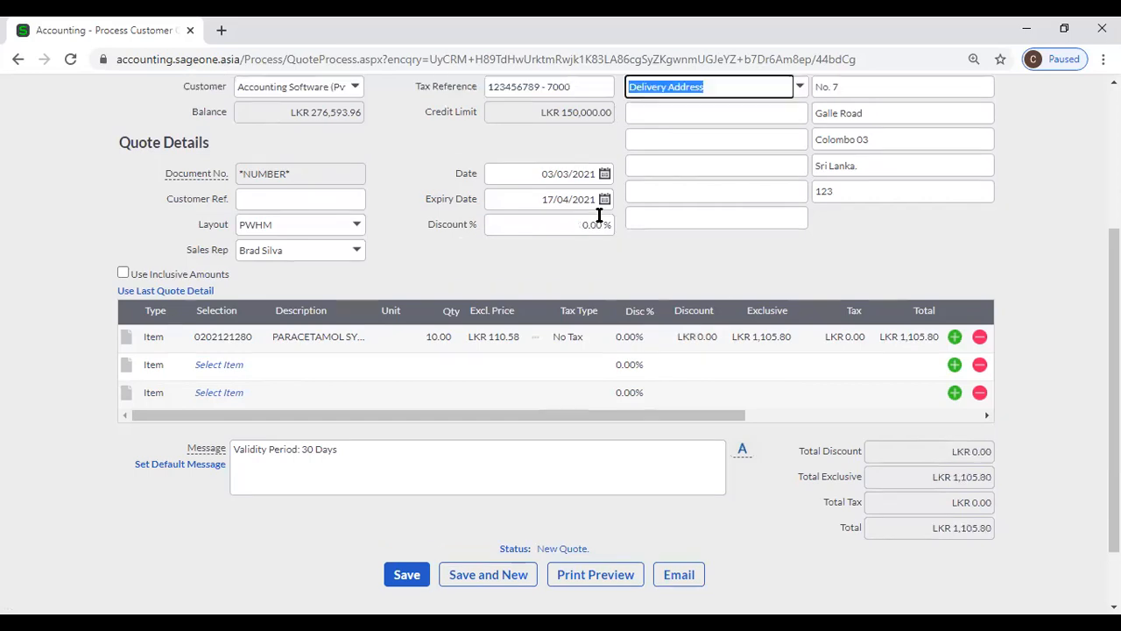
pyautogui.click(620, 339)
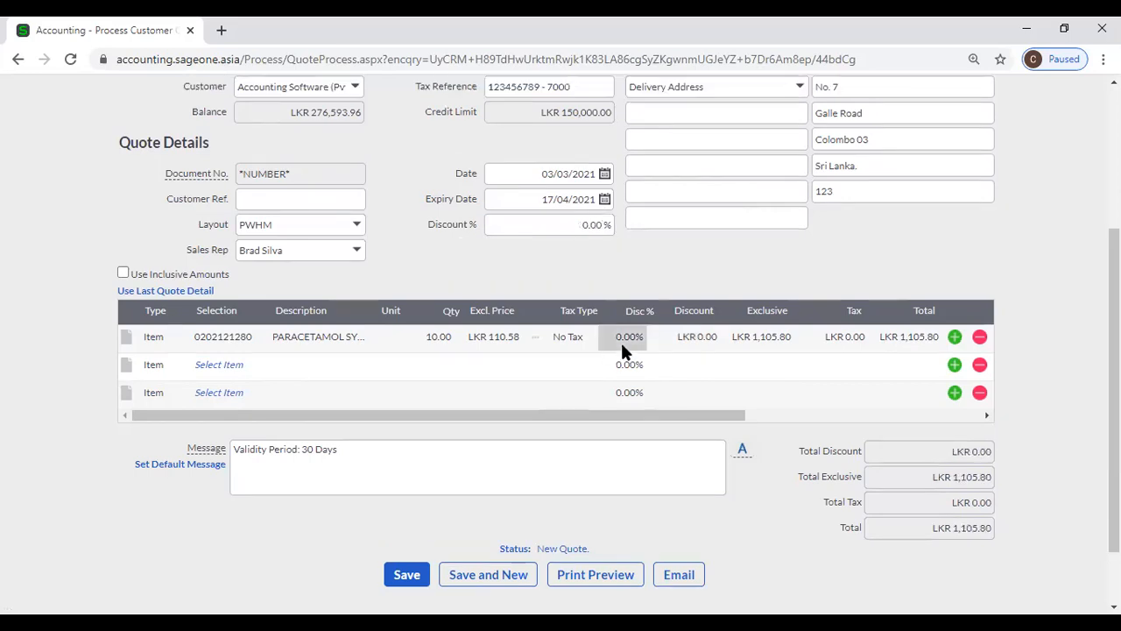
pyautogui.click(705, 347)
pyautogui.write('10')
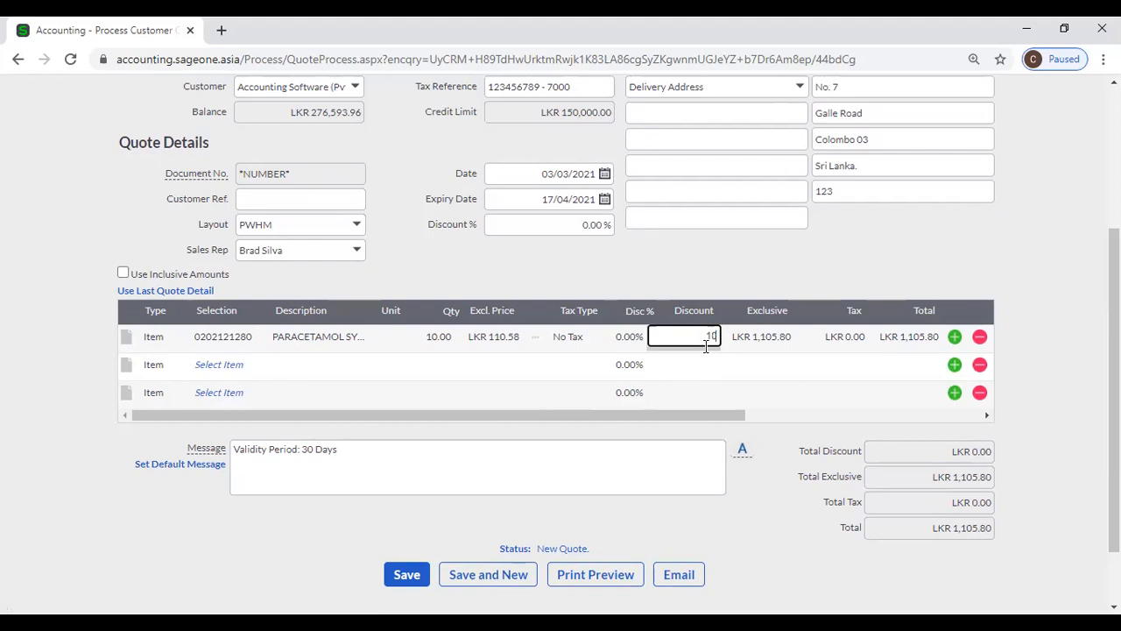
pyautogui.press('Tab')
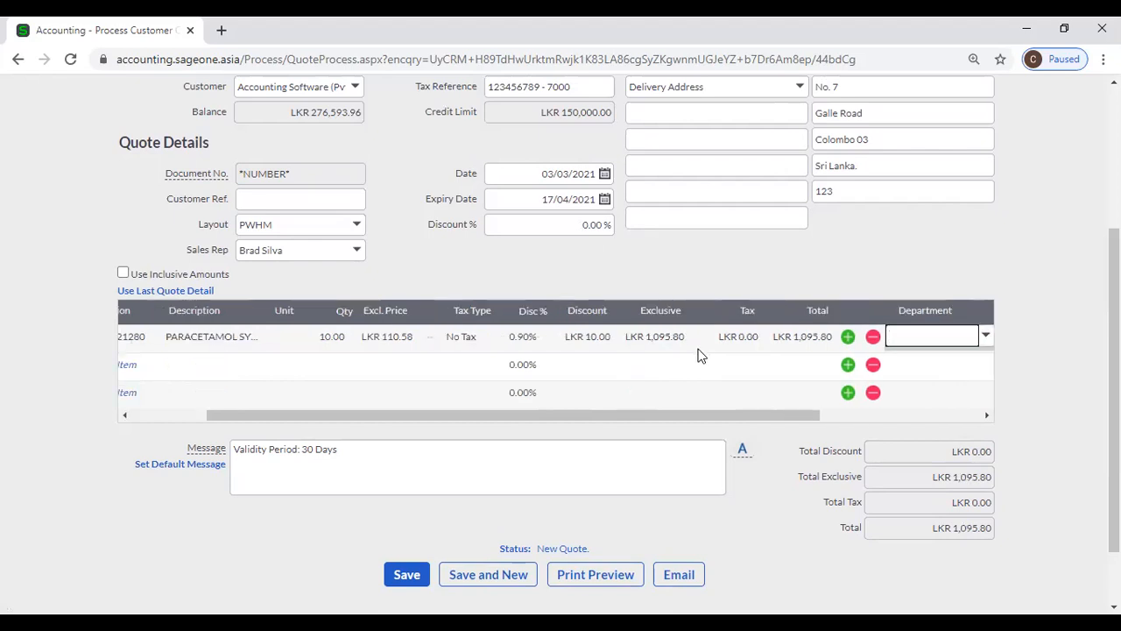
pyautogui.click(571, 338)
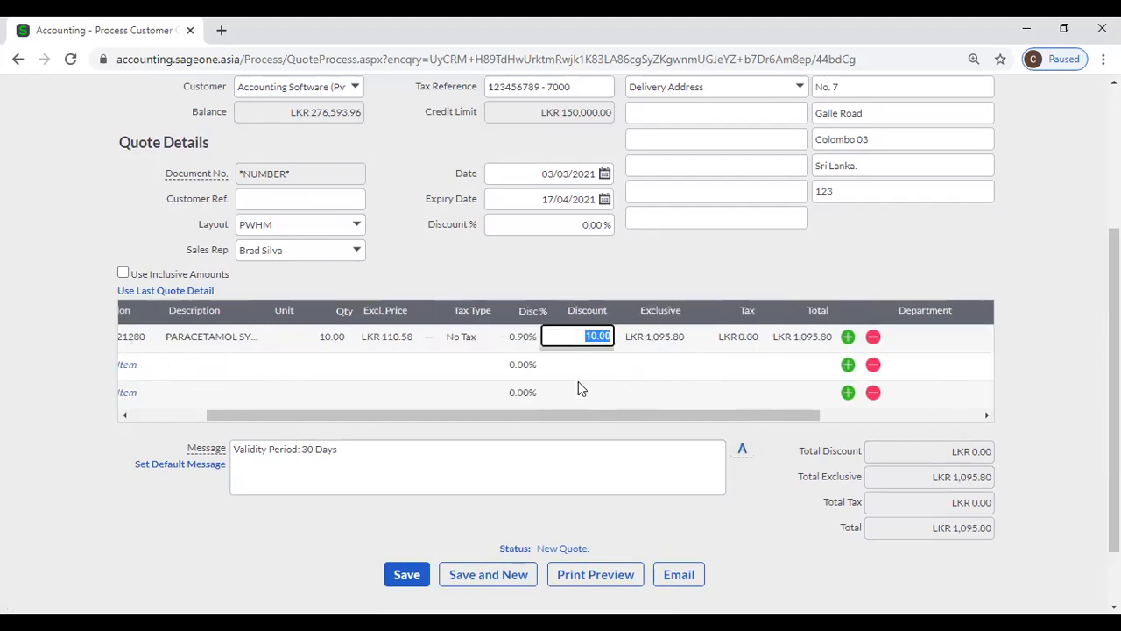
pyautogui.write('100')
pyautogui.press('Tab')
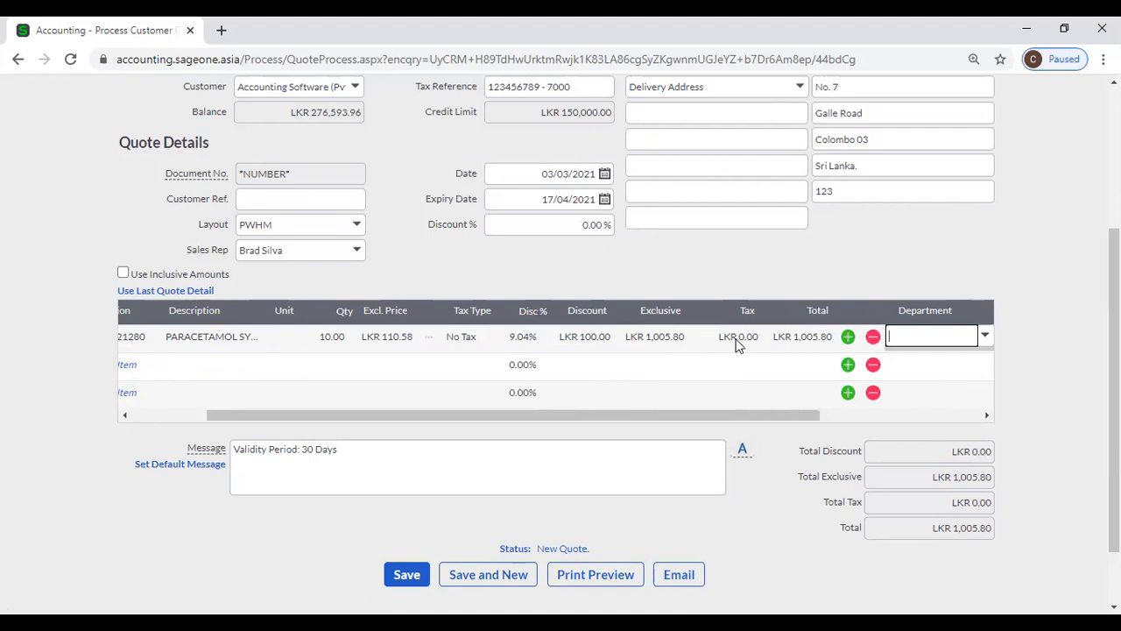
# - Scroll the line grid back left to the second line's item selector
pyautogui.click(839, 414)
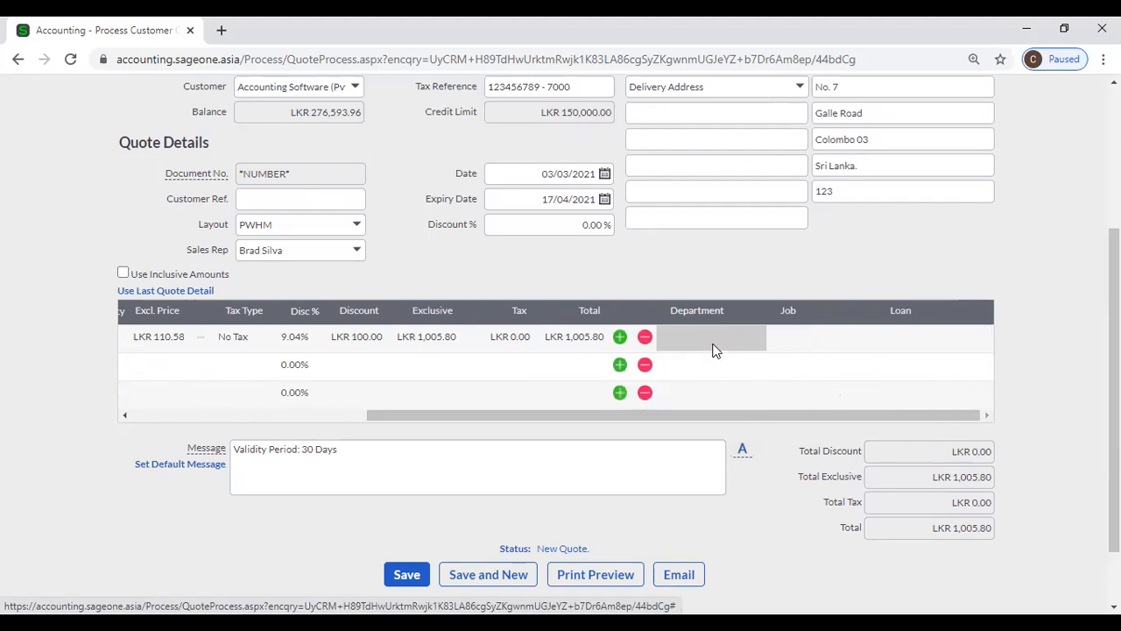
pyautogui.moveTo(657, 418); pyautogui.dragTo(317, 390)
pyautogui.click(231, 363)
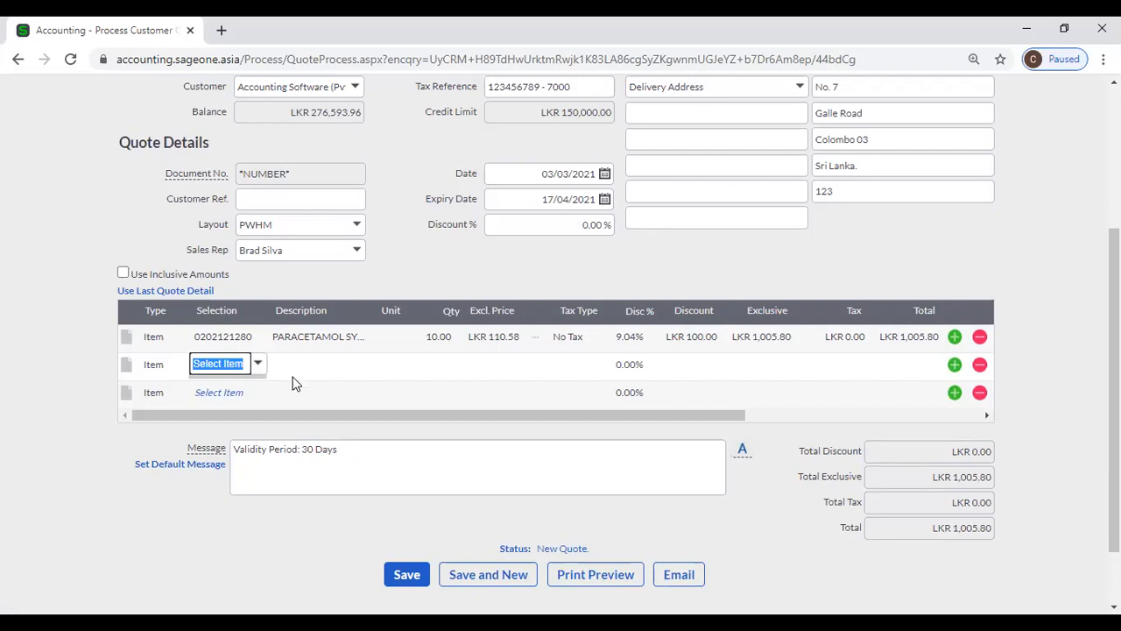
pyautogui.scroll(-2, 294, 380)
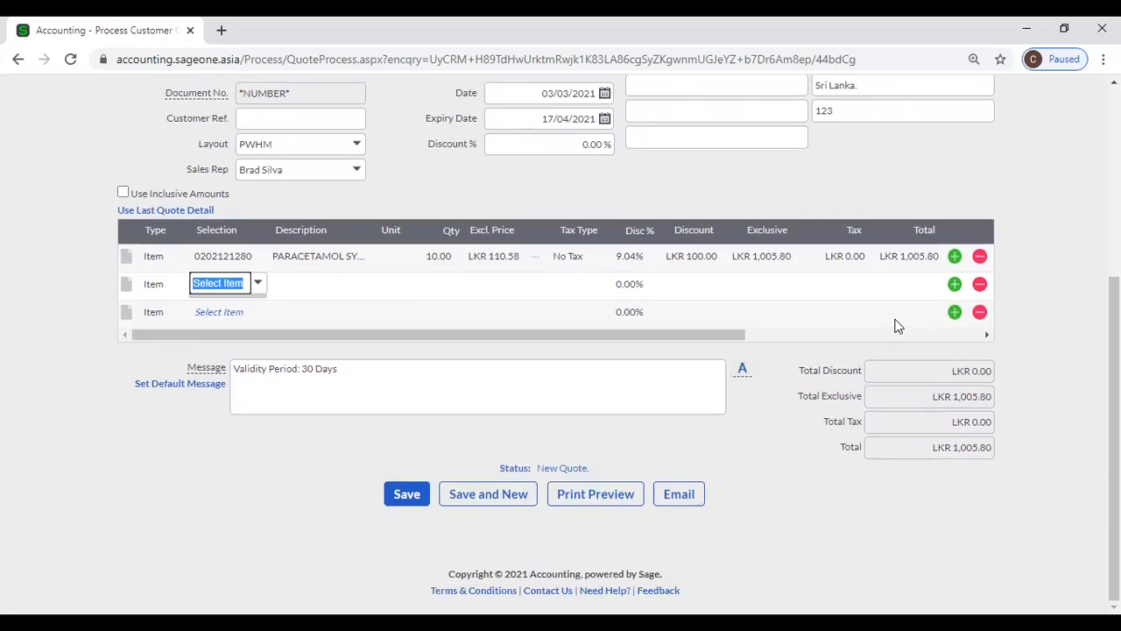
# - Insert three empty item lines below the third line
pyautogui.click(954, 312)
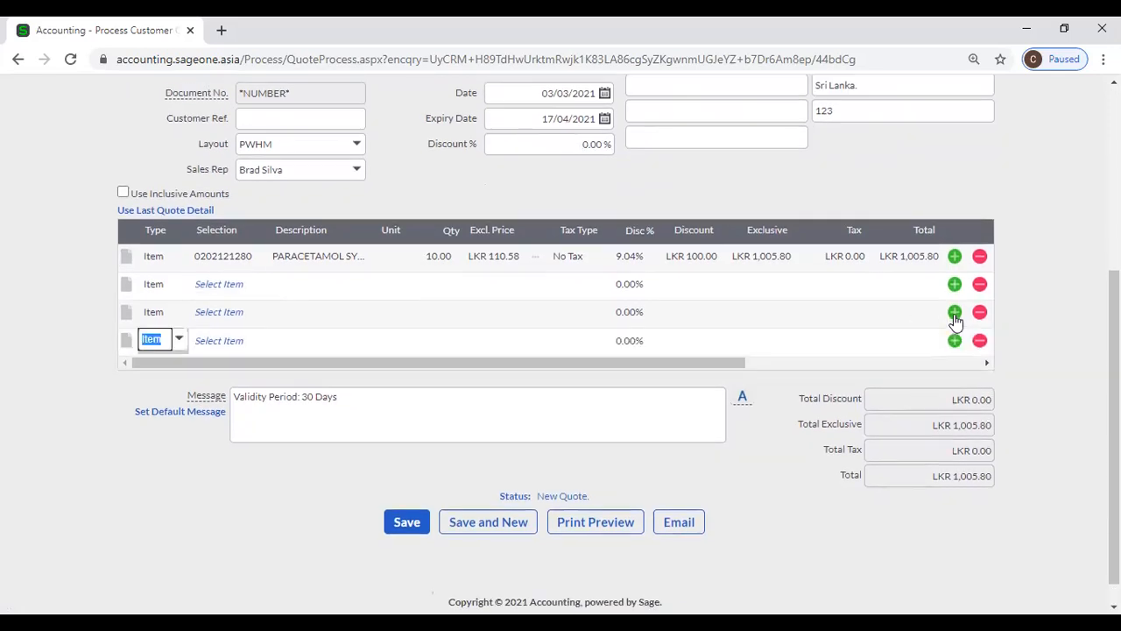
pyautogui.click(954, 312)
pyautogui.click(955, 313)
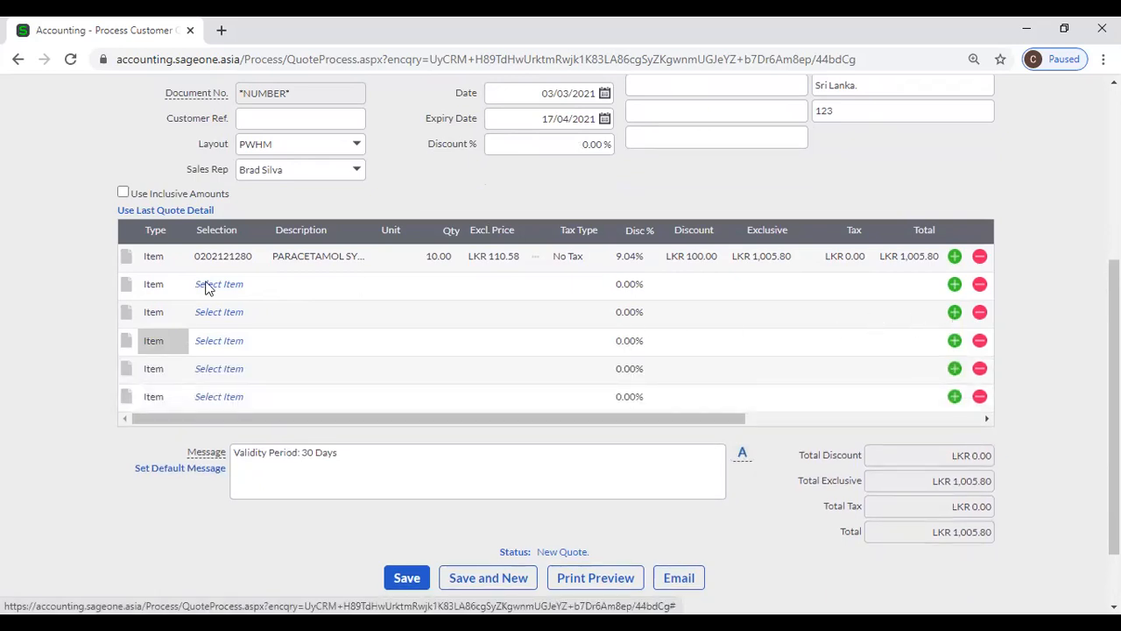
# - Review the validity period message, then scroll back up the quote
pyautogui.tripleClick(359, 467)
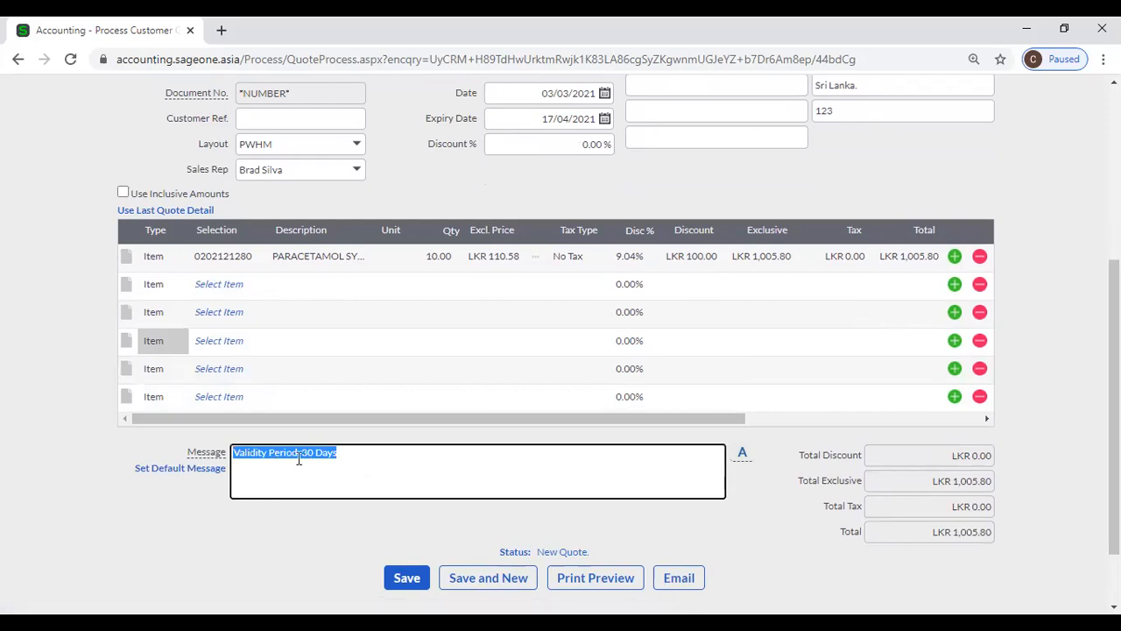
pyautogui.click(374, 467)
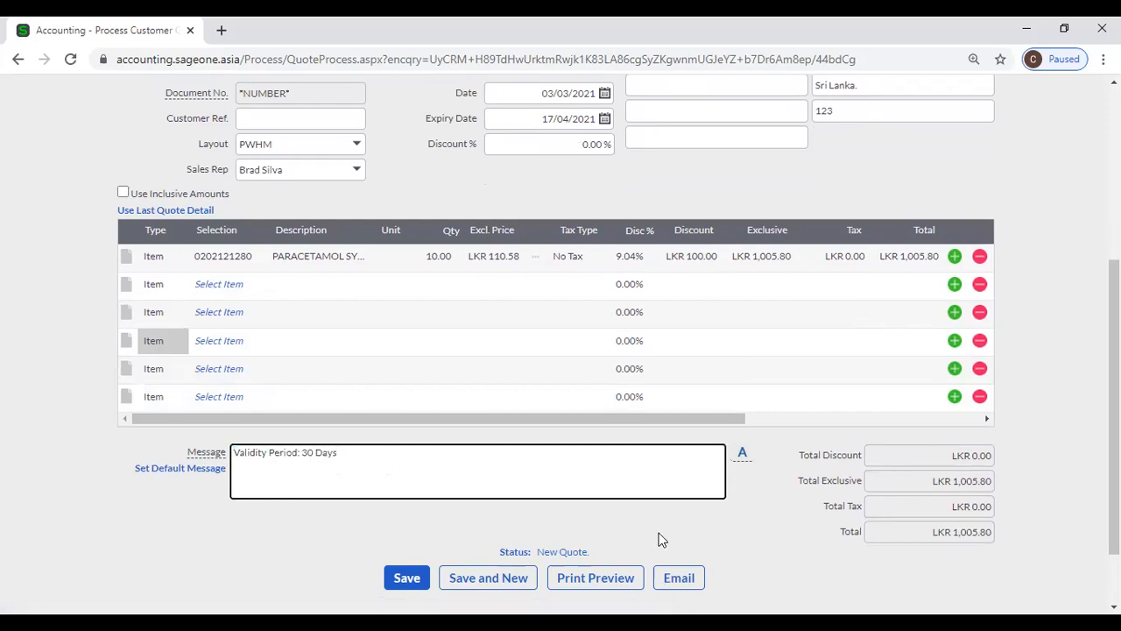
pyautogui.scroll(-1, 835, 508)
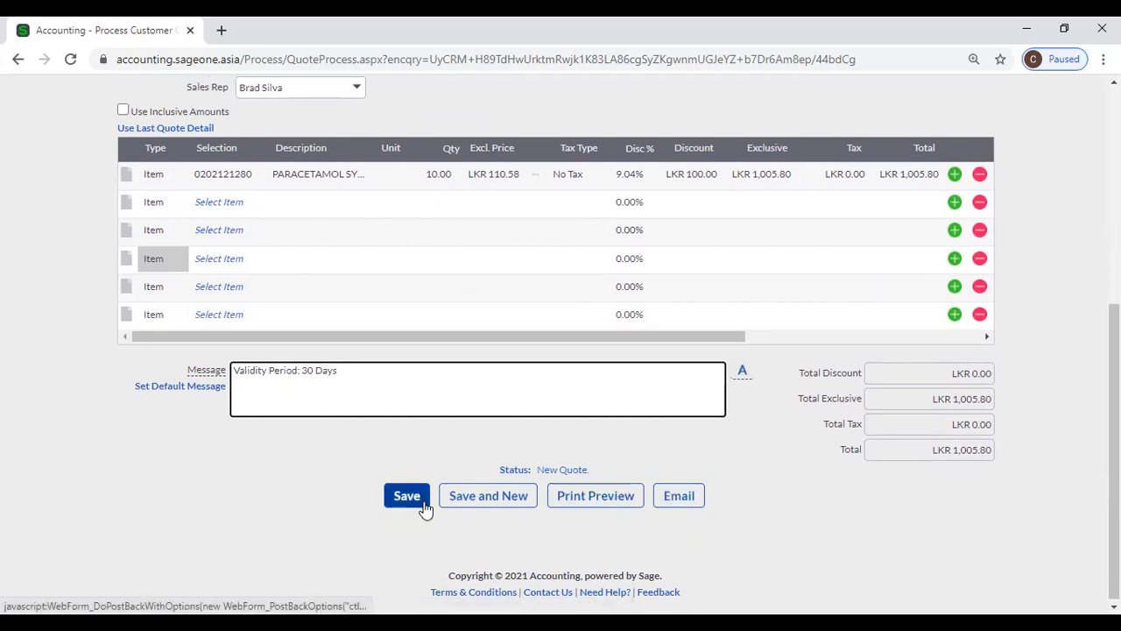
pyautogui.scroll(2, 783, 539)
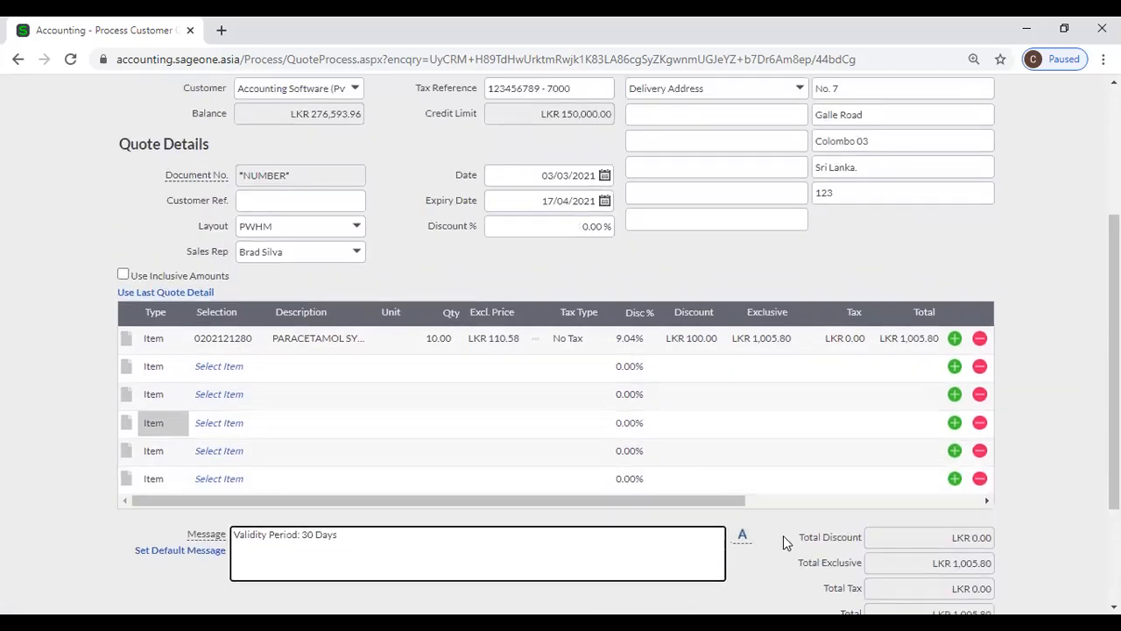
pyautogui.scroll(1, 783, 542)
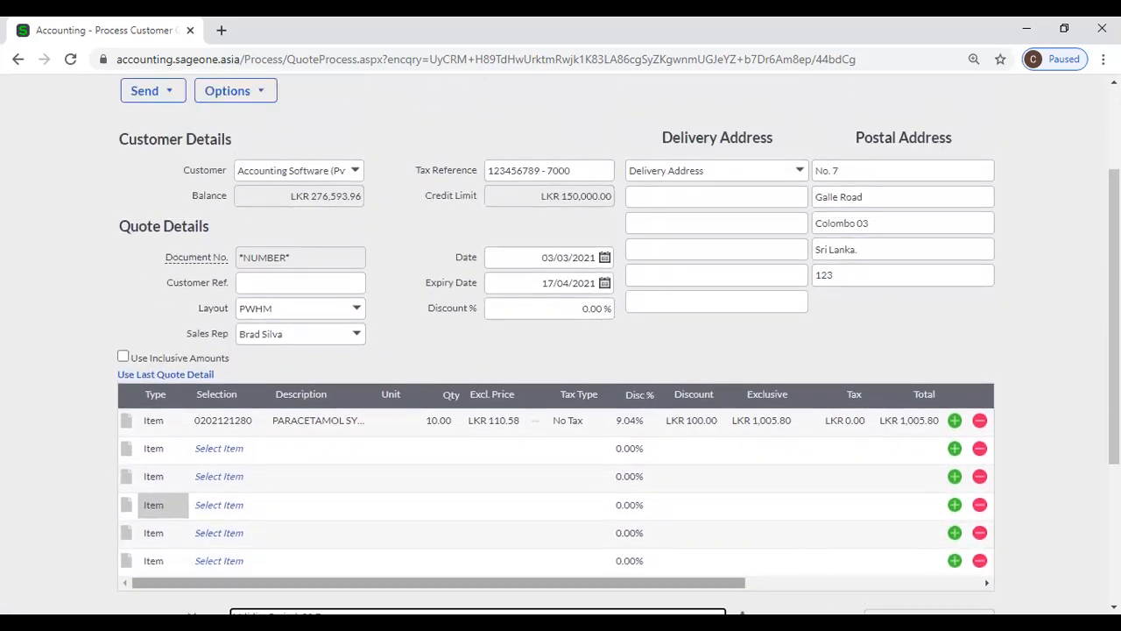
pyautogui.scroll(2, 627, 406)
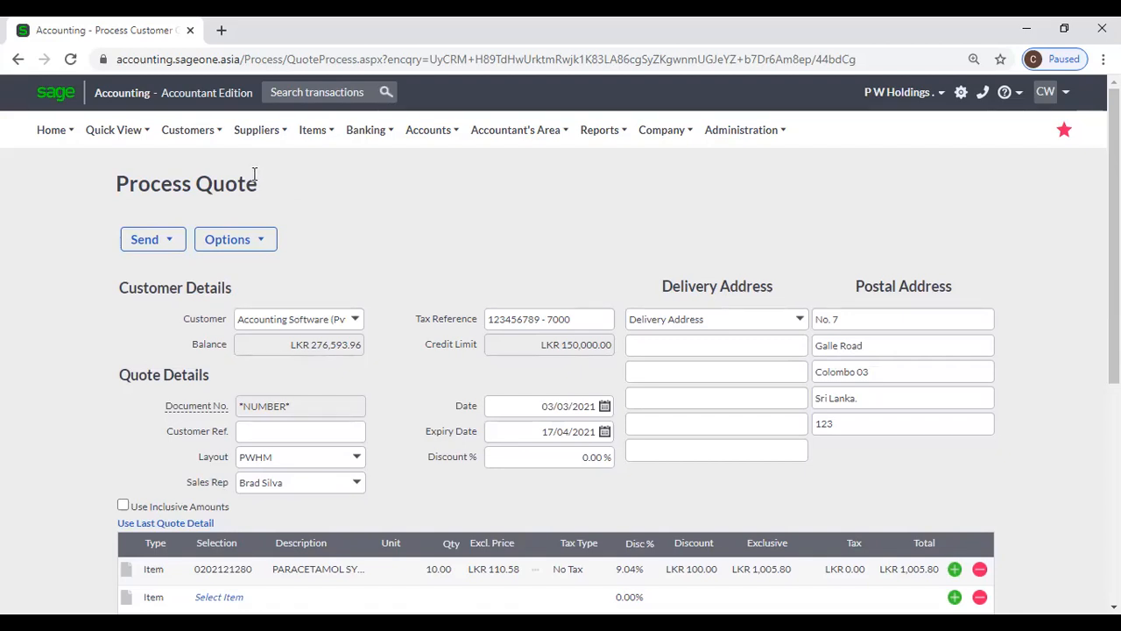
pyautogui.click(195, 140)
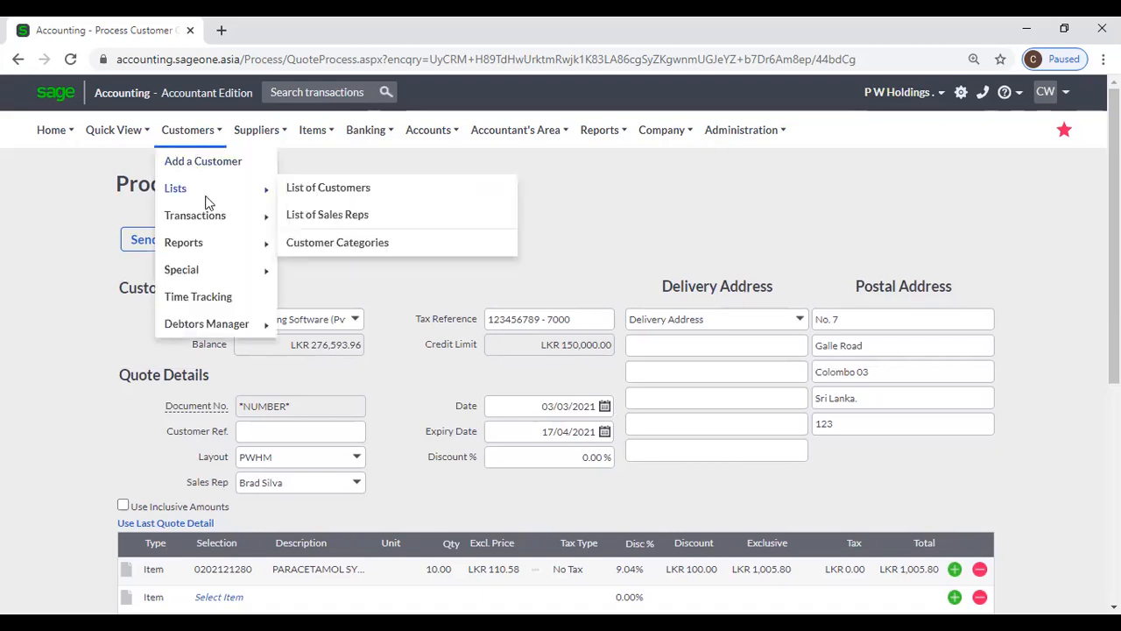
# - Go to Customer Quotes, leave the unsaved quote, and begin a new quote's customer selection
pyautogui.moveTo(210, 215)
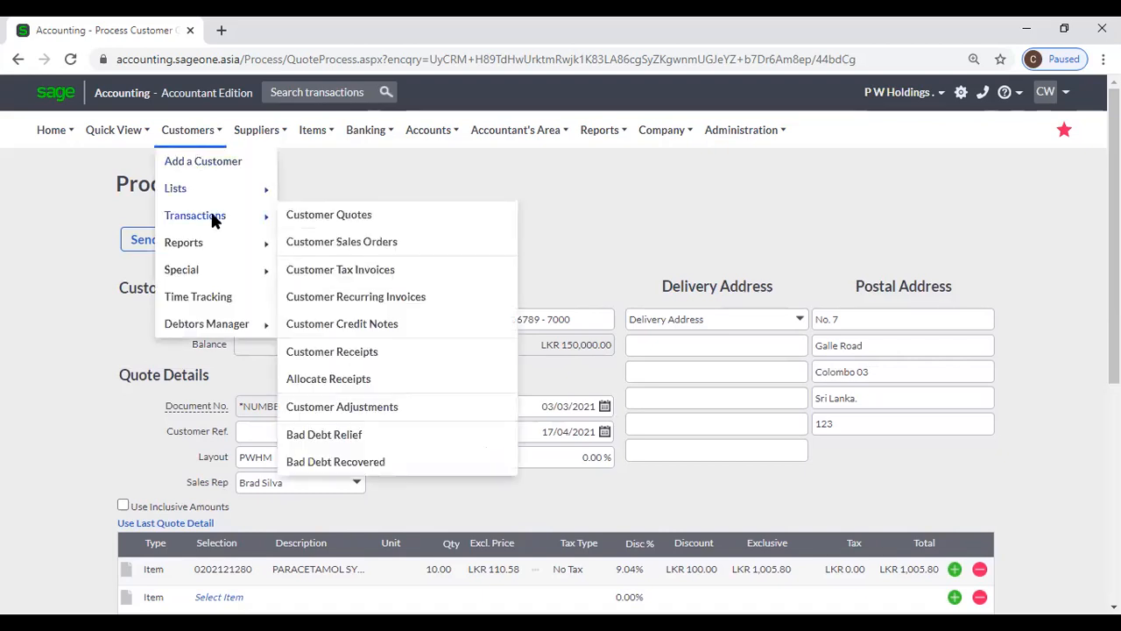
pyautogui.click(320, 225)
pyautogui.click(638, 150)
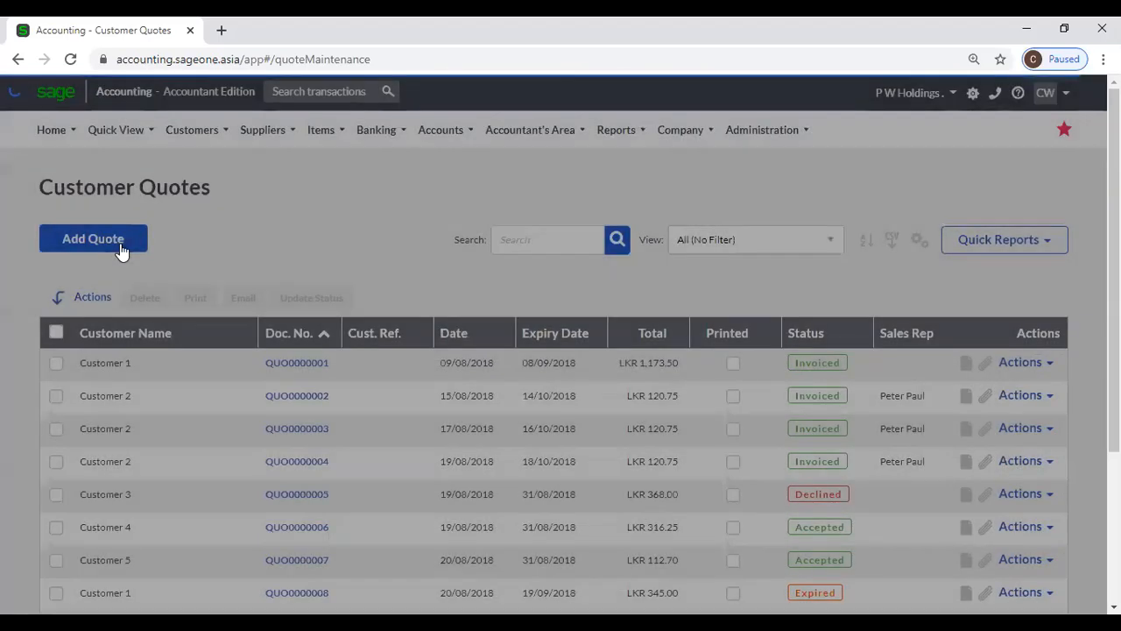
pyautogui.click(121, 248)
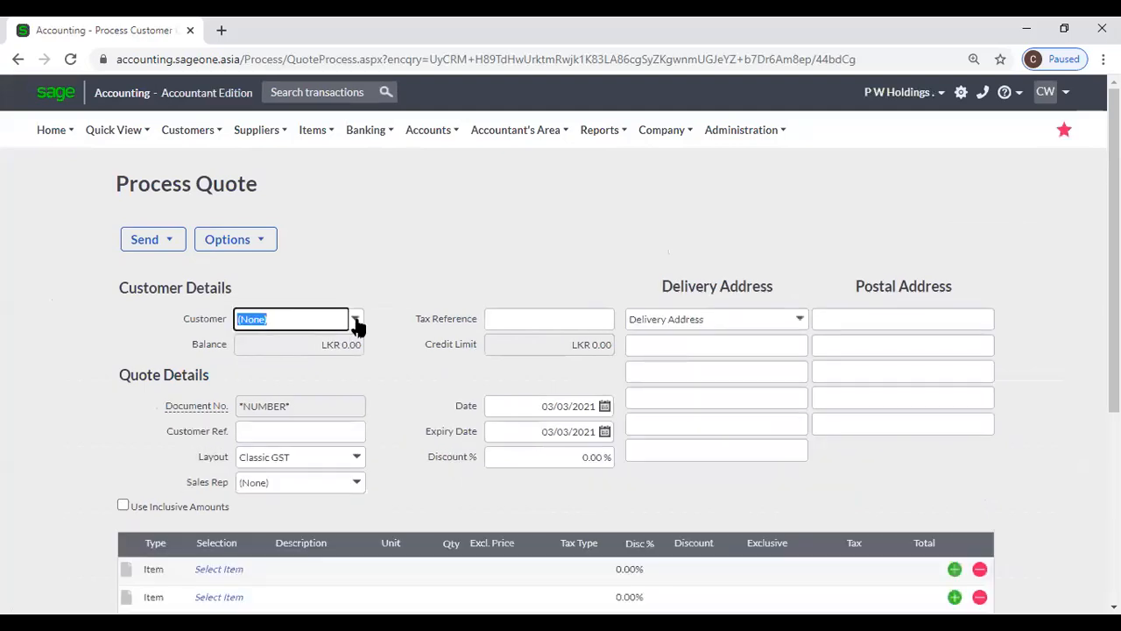
pyautogui.click(356, 322)
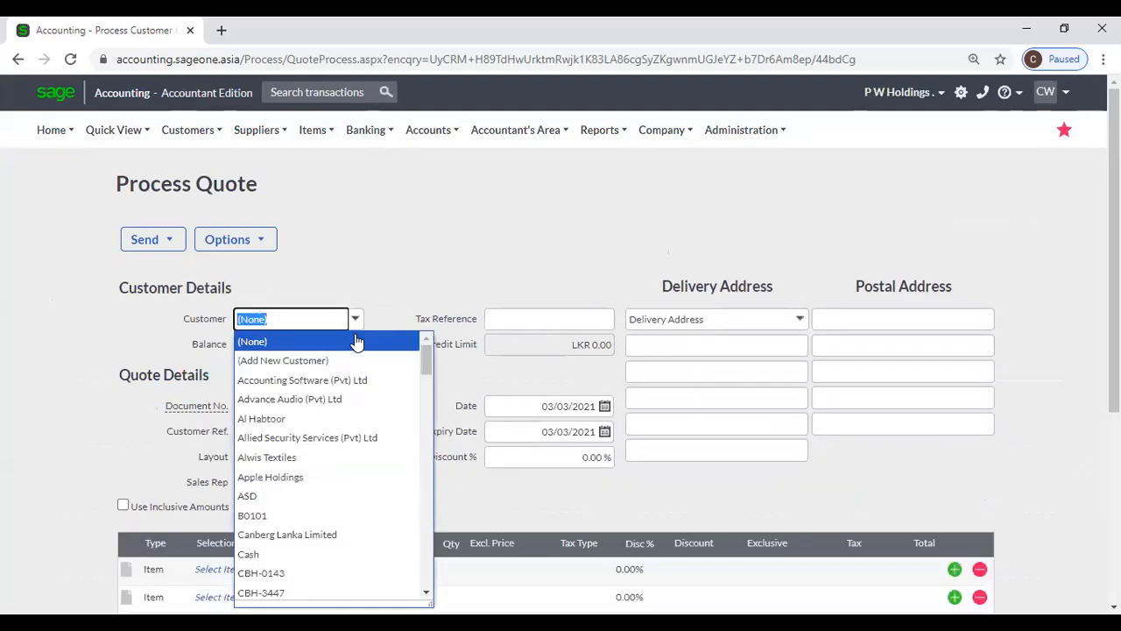
pyautogui.click(362, 382)
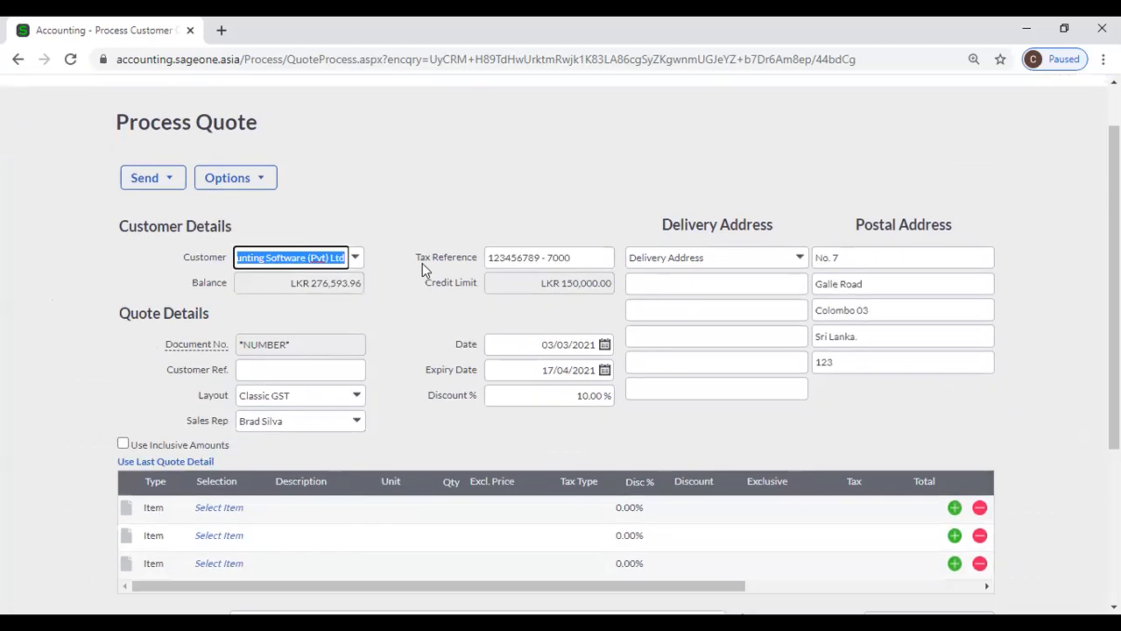
pyautogui.scroll(-2, 422, 269)
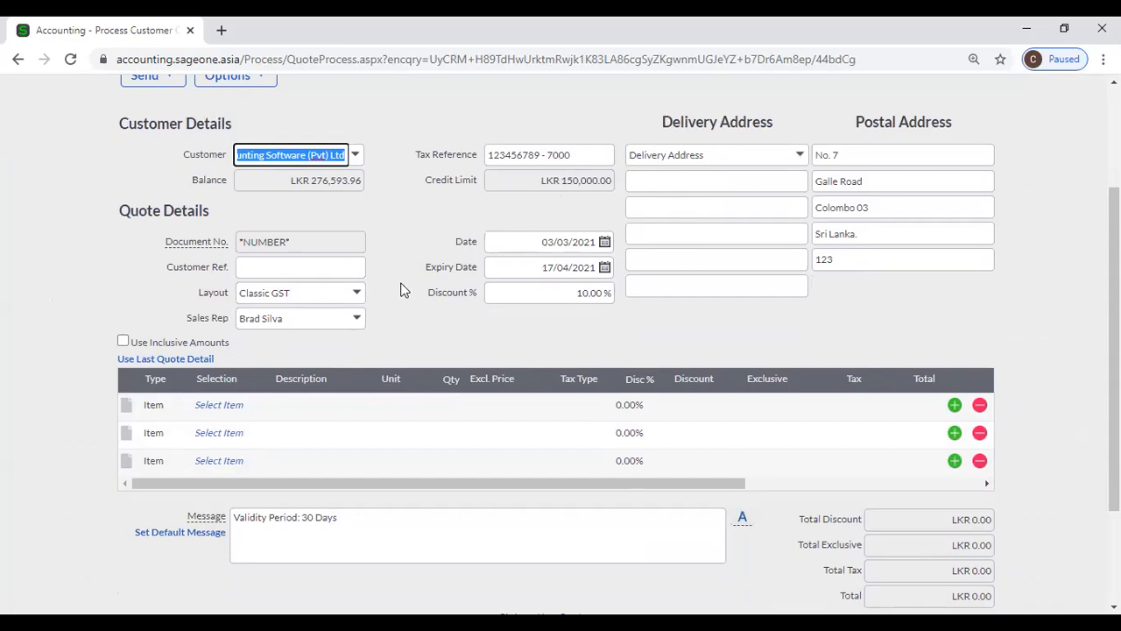
pyautogui.scroll(-2, 396, 295)
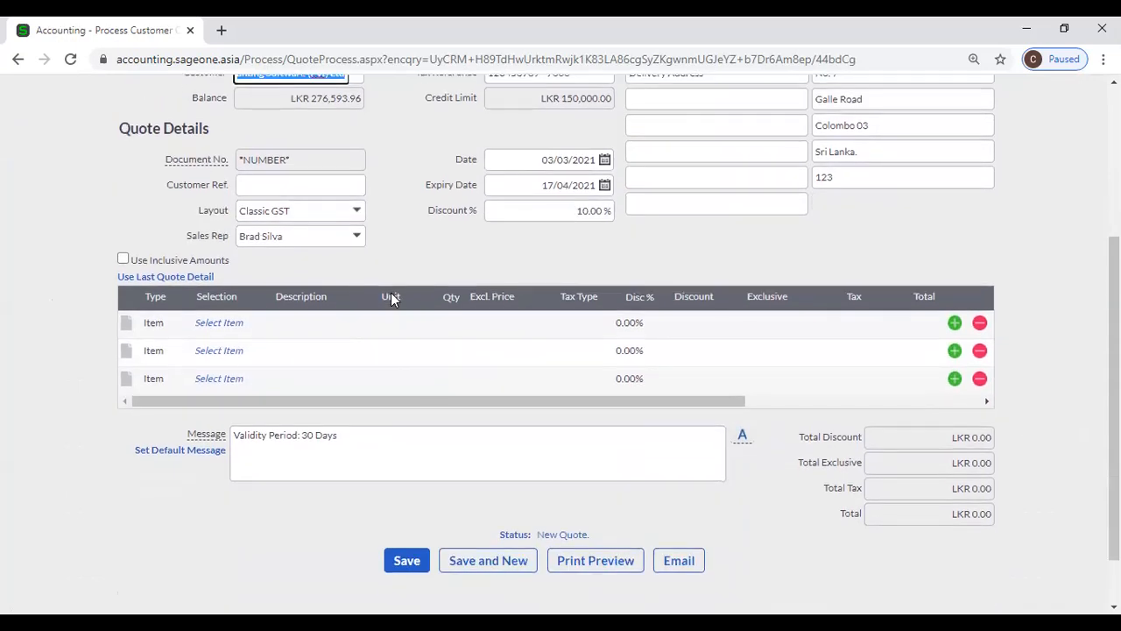
pyautogui.click(215, 324)
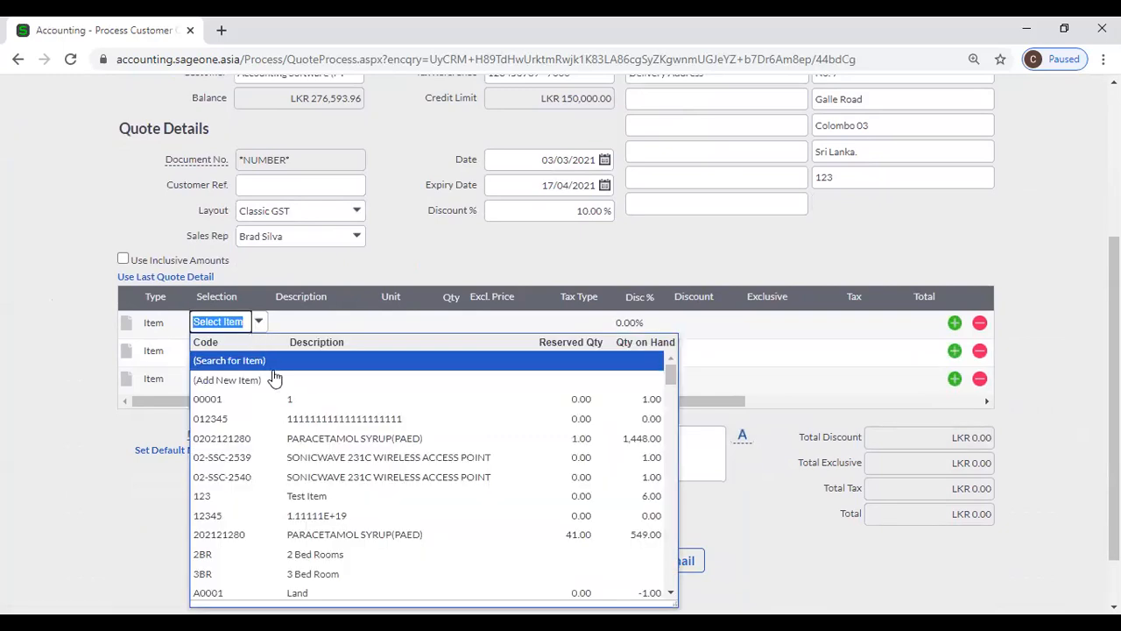
pyautogui.click(325, 438)
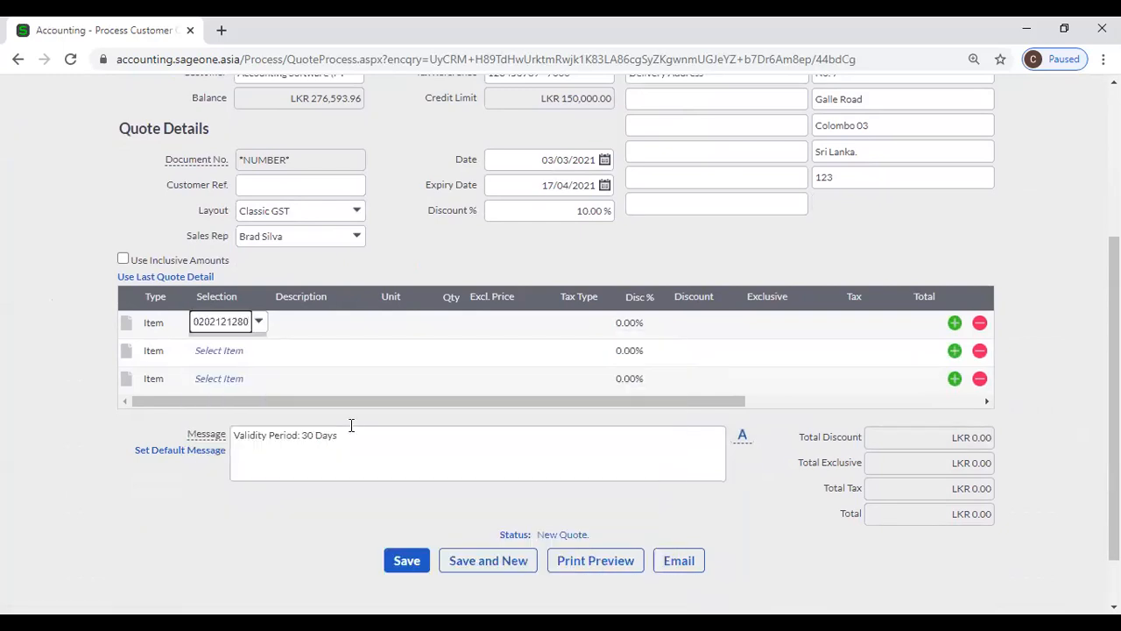
pyautogui.press('Tab')
pyautogui.press('Tab')
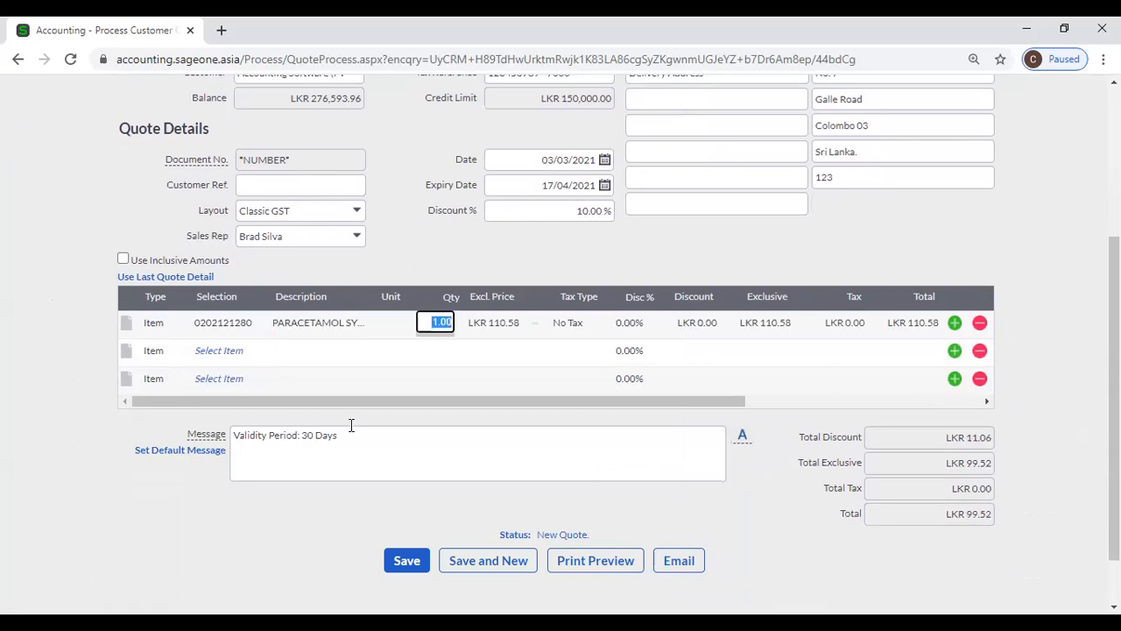
pyautogui.write('10')
pyautogui.press('Tab')
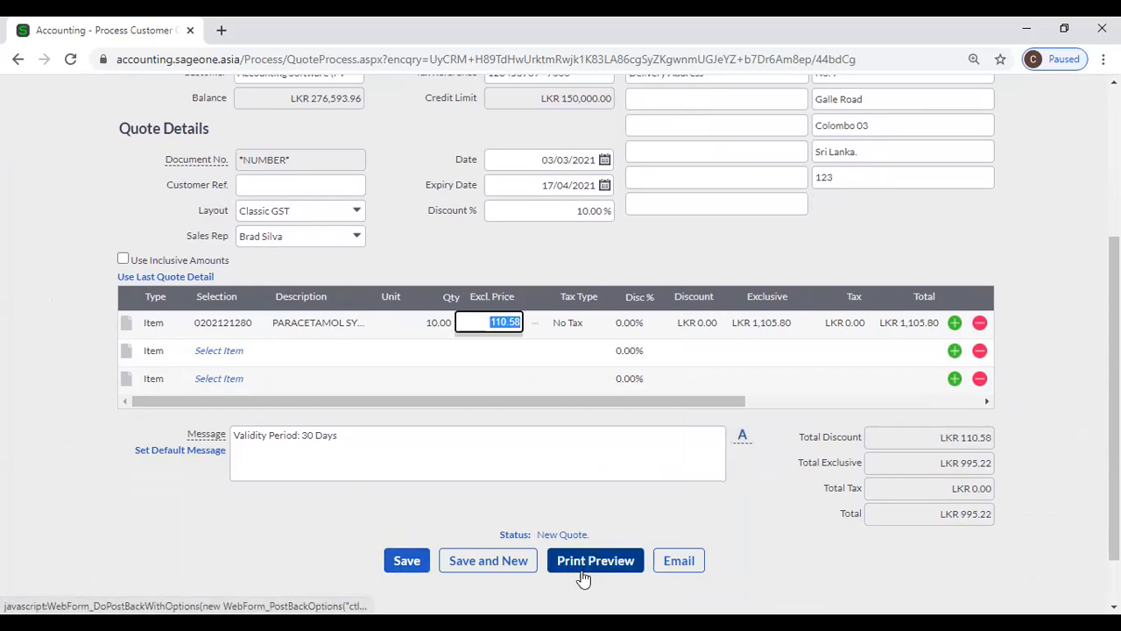
# - Commit the line's price entry and open the quote's Options dropdown
pyautogui.click(847, 556)
pyautogui.scroll(3, 769, 578)
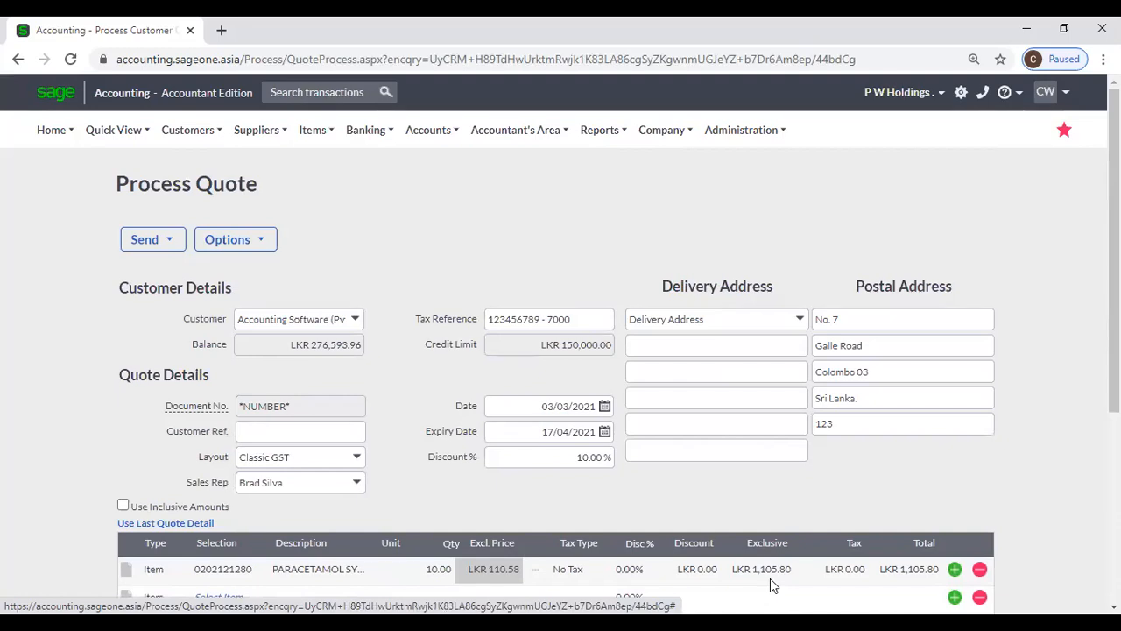
pyautogui.click(221, 140)
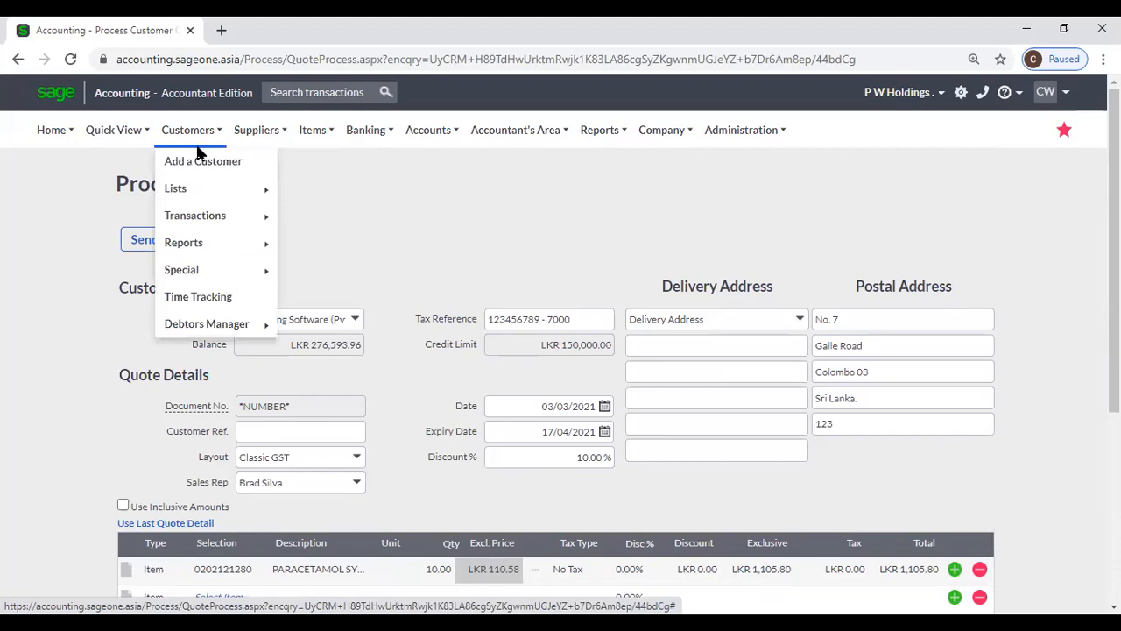
pyautogui.moveTo(198, 219)
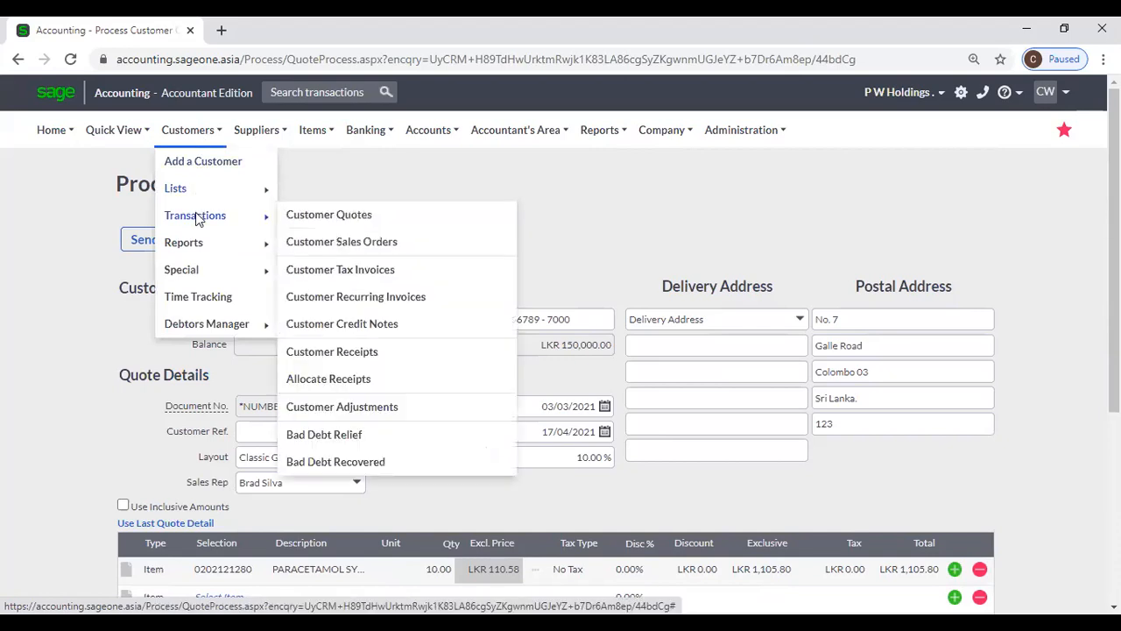
pyautogui.click(219, 245)
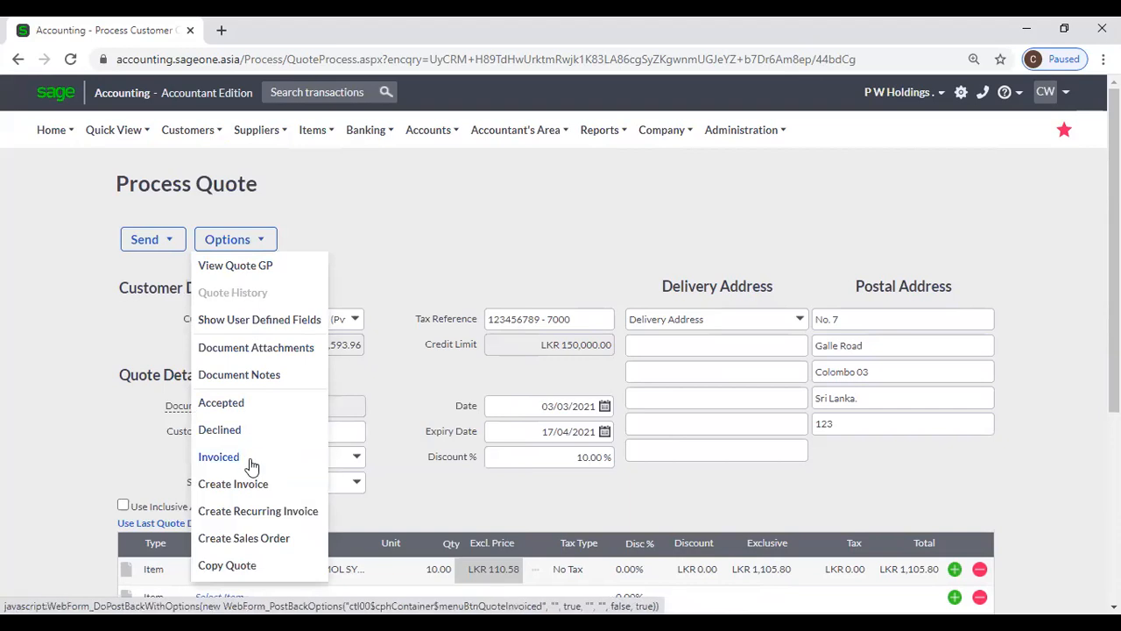
pyautogui.click(423, 252)
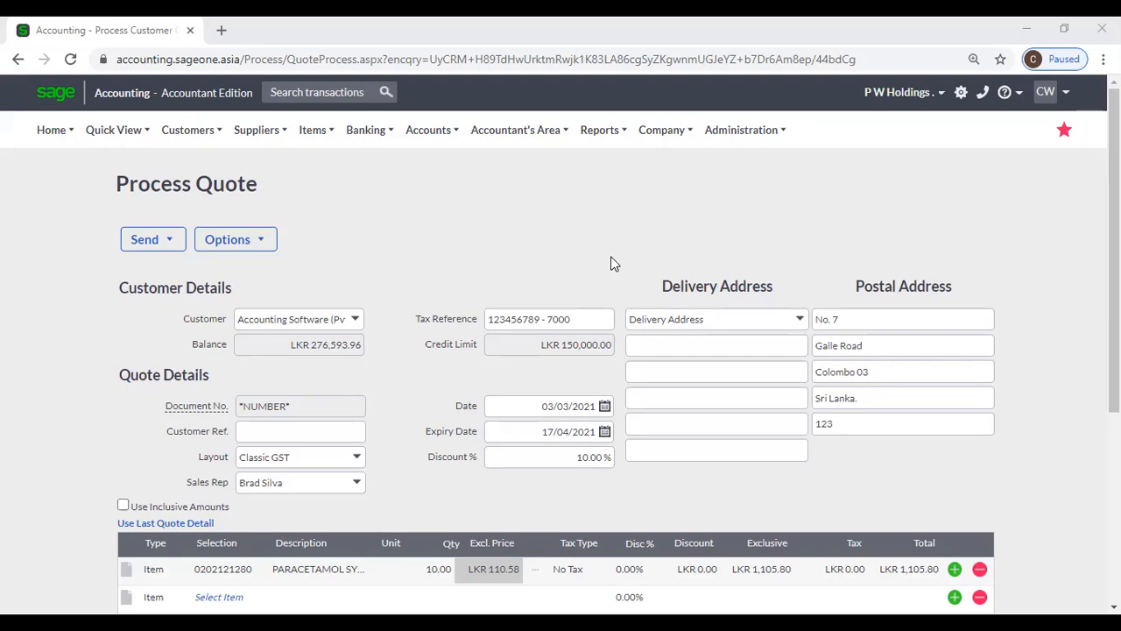
pyautogui.click(589, 115)
pyautogui.moveTo(218, 135)
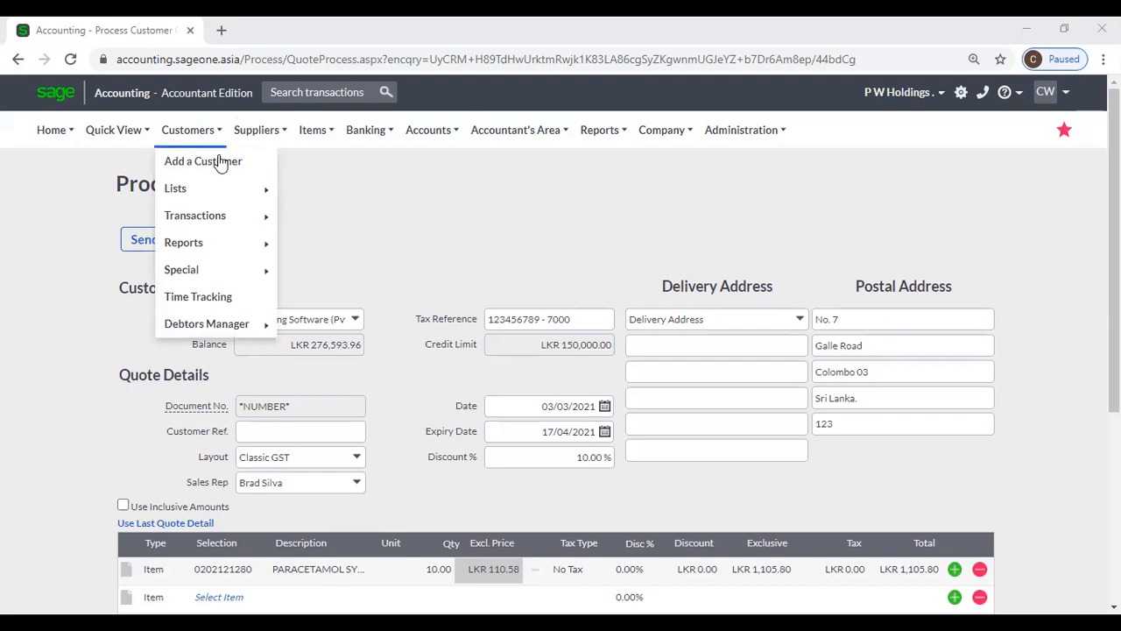
pyautogui.moveTo(242, 219)
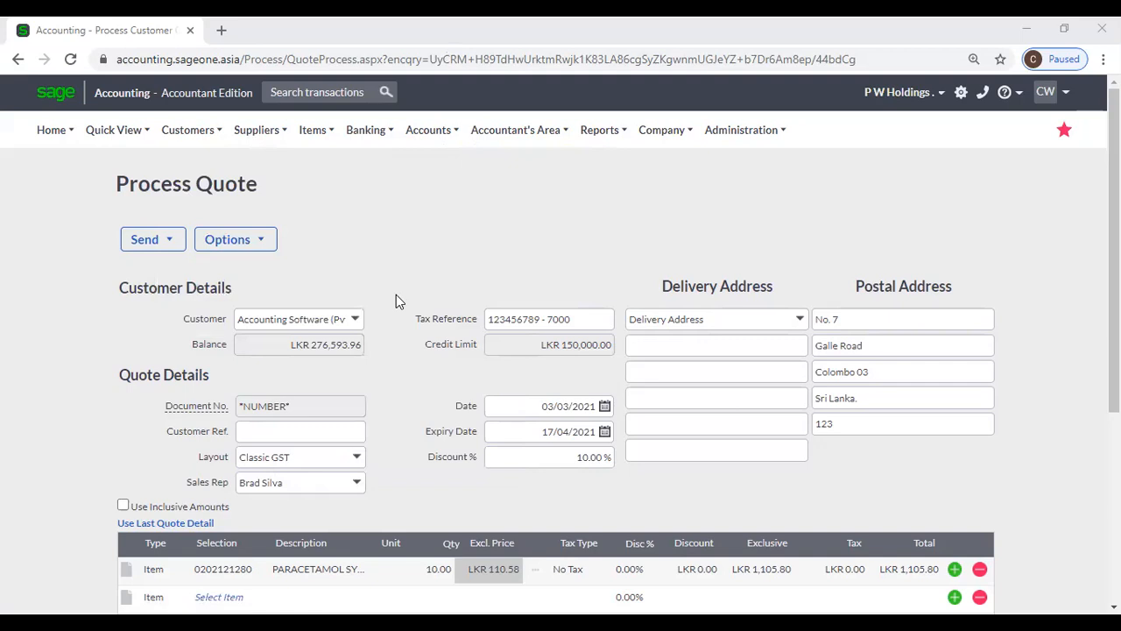
# - Scroll to the bottom of the Process Quote page
pyautogui.scroll(-2, 438, 351)
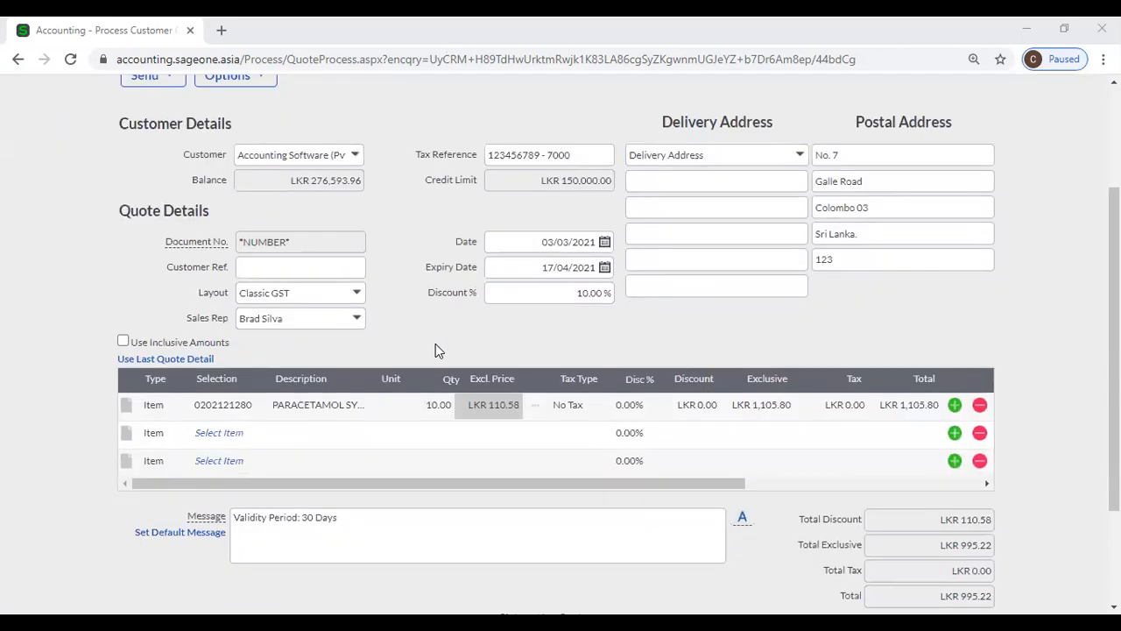
pyautogui.scroll(-2, 438, 350)
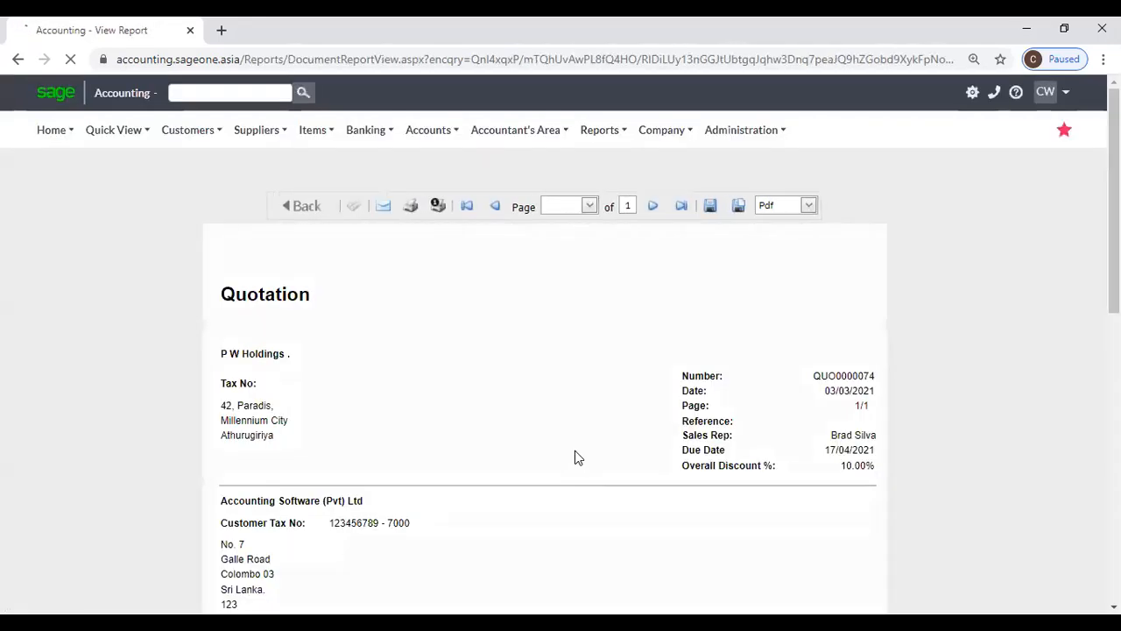
# - Scroll through the QUO0000074 quotation preview and go back to Process Quote
pyautogui.scroll(-7, 574, 457)
pyautogui.scroll(-2, 574, 461)
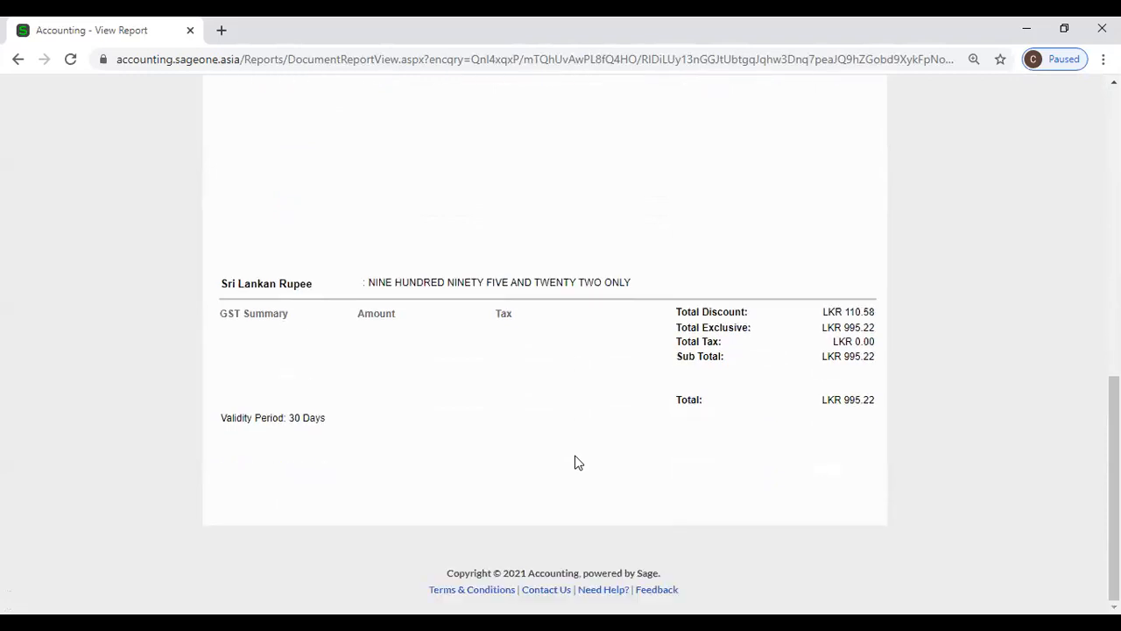
pyautogui.scroll(3, 575, 456)
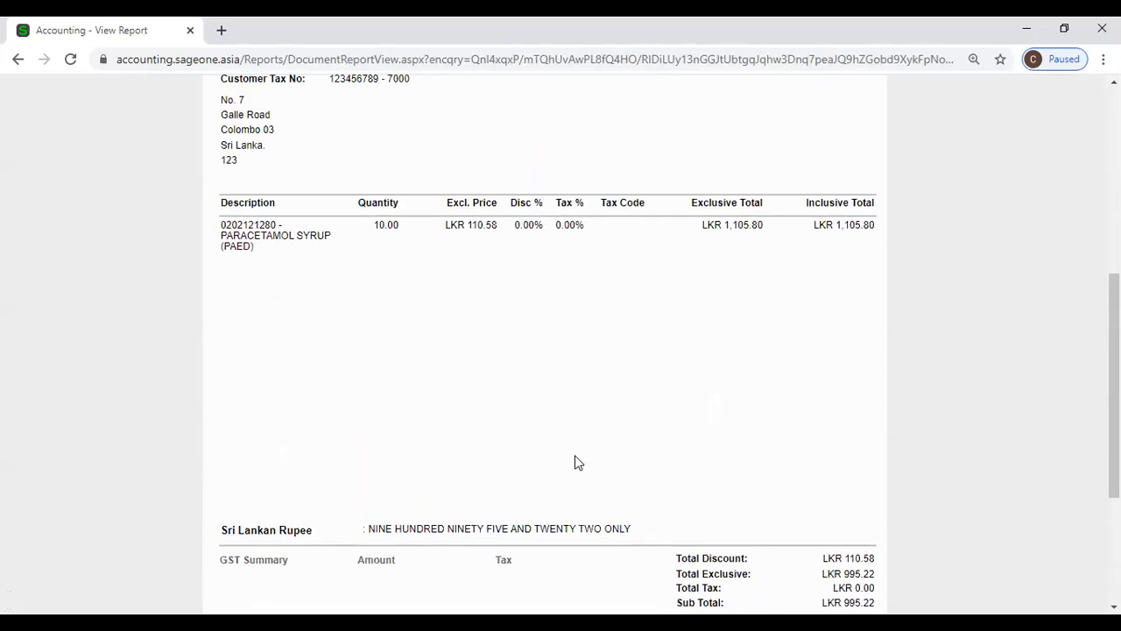
pyautogui.scroll(2, 524, 344)
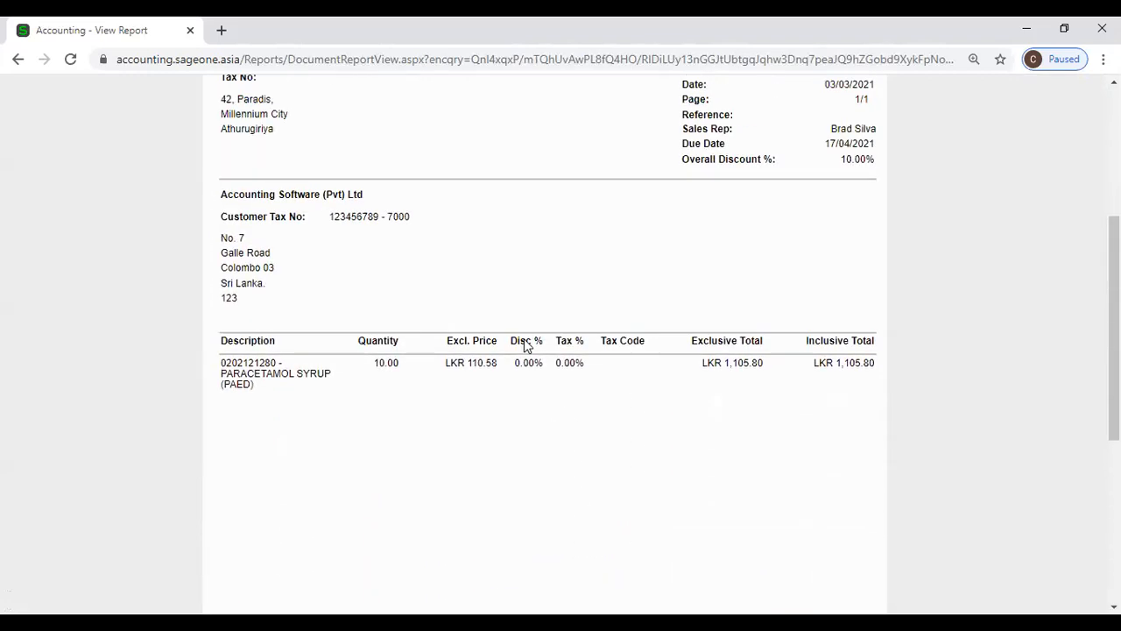
pyautogui.scroll(3, 523, 344)
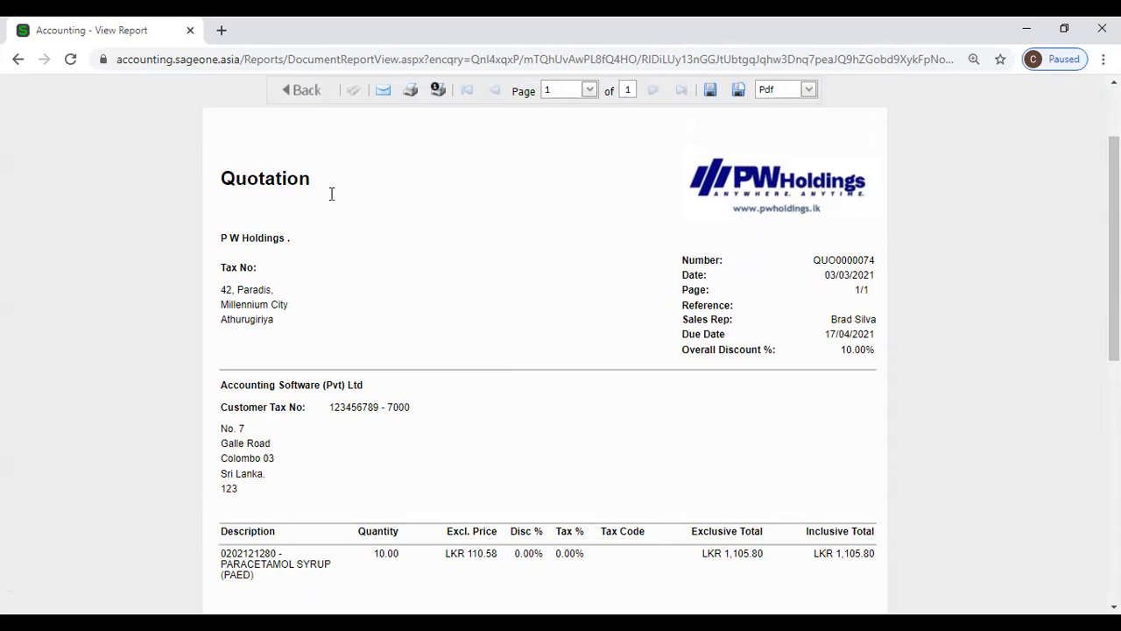
pyautogui.click(289, 90)
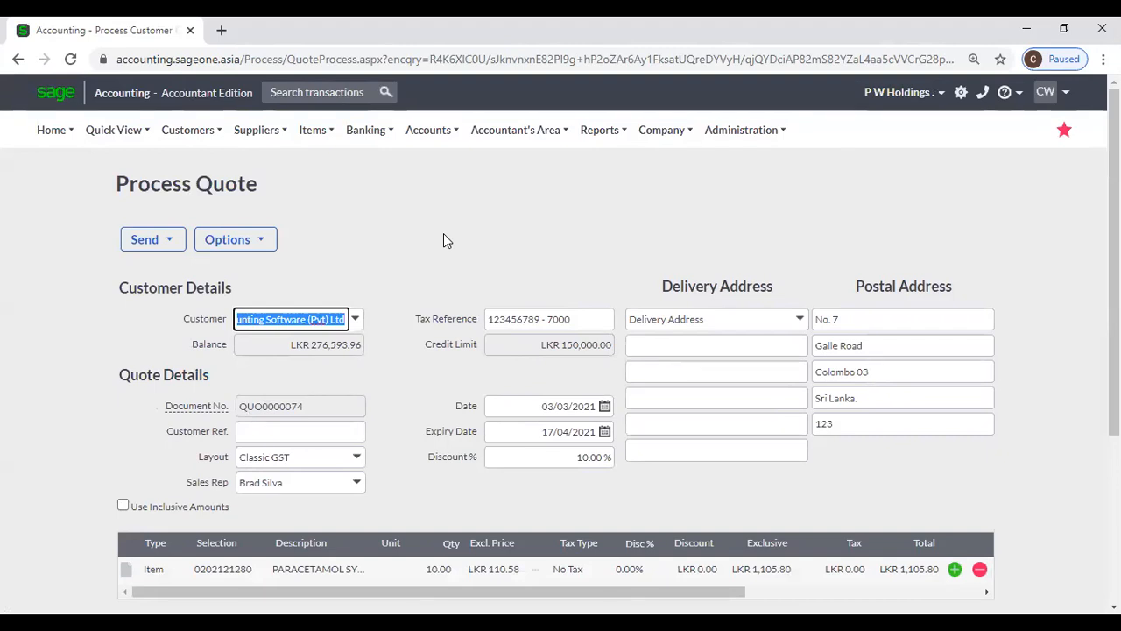
# - Navigate to Customers > Transactions > Customer Quotes
pyautogui.scroll(-2, 446, 236)
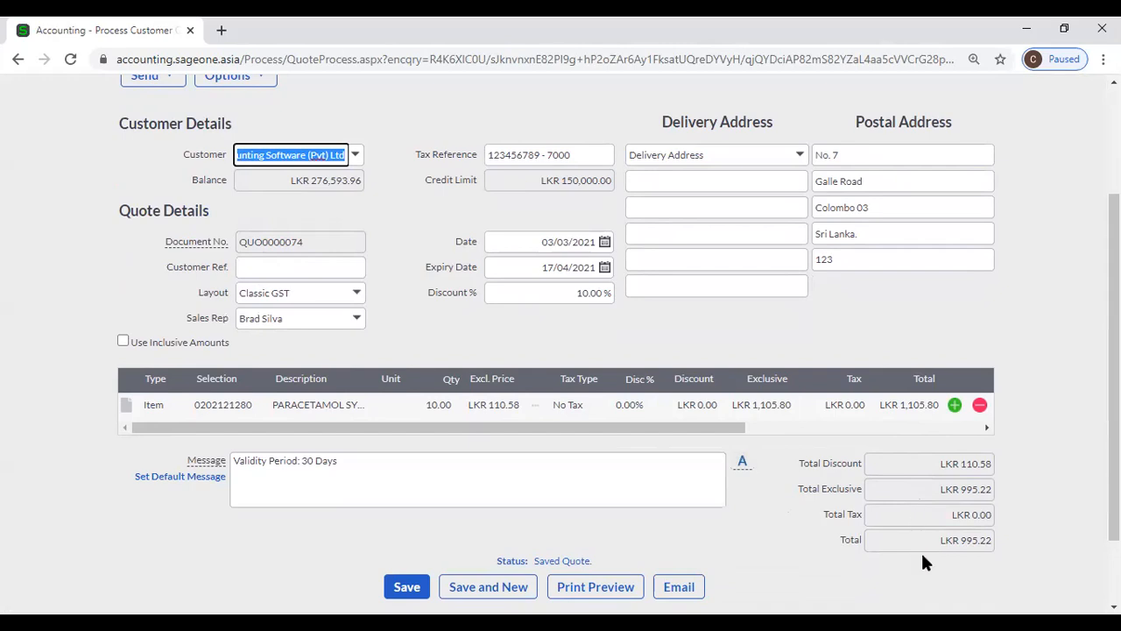
pyautogui.scroll(2, 475, 396)
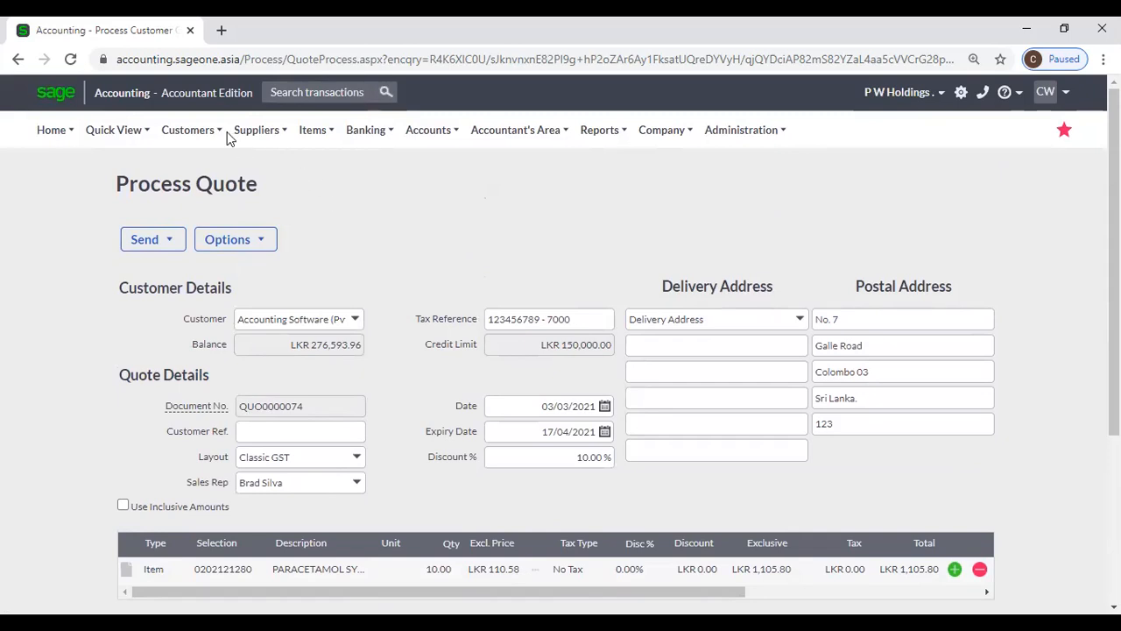
pyautogui.click(201, 130)
pyautogui.moveTo(223, 188)
pyautogui.moveTo(234, 223)
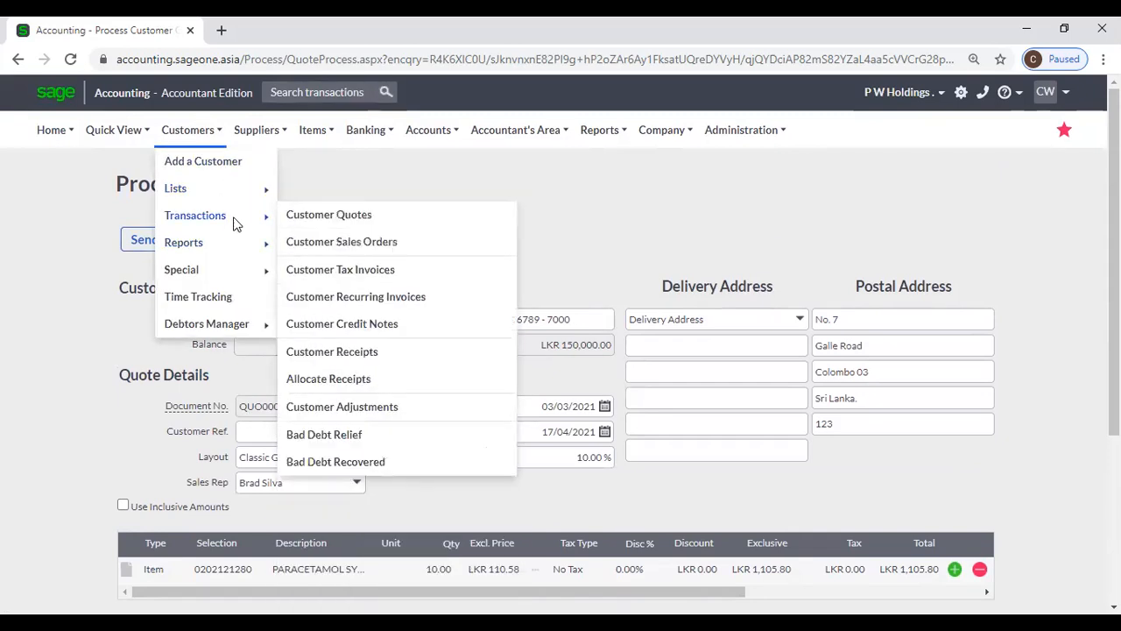
pyautogui.click(324, 227)
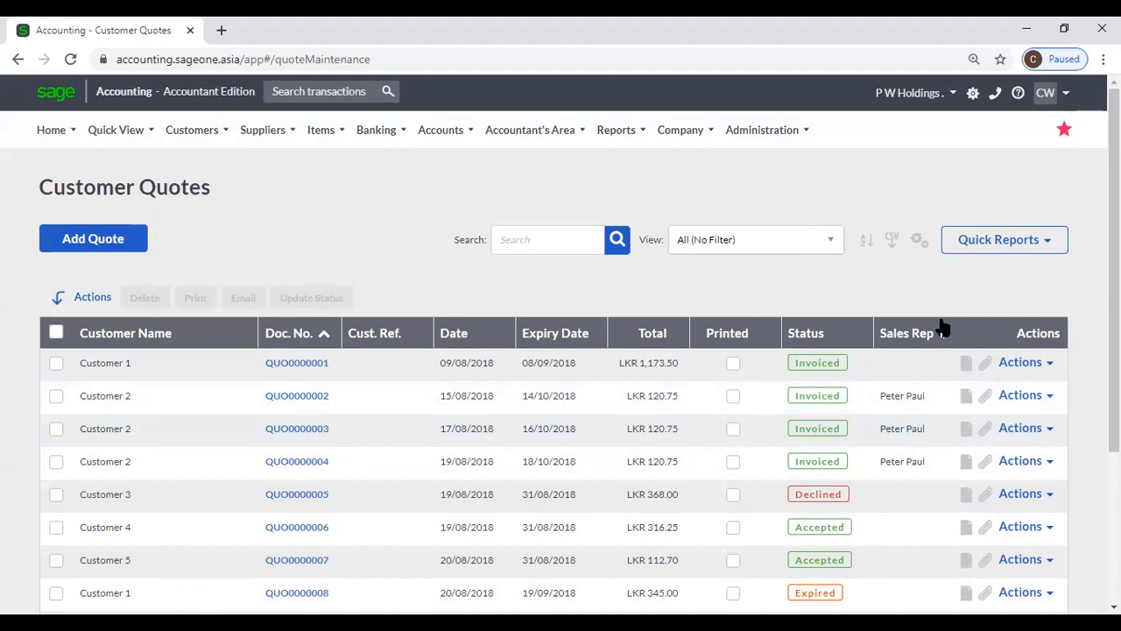
# - Close Customise Grid unchanged and sort quotes by Doc. No. descending, putting Pending QUO0000074 on top
pyautogui.click(921, 240)
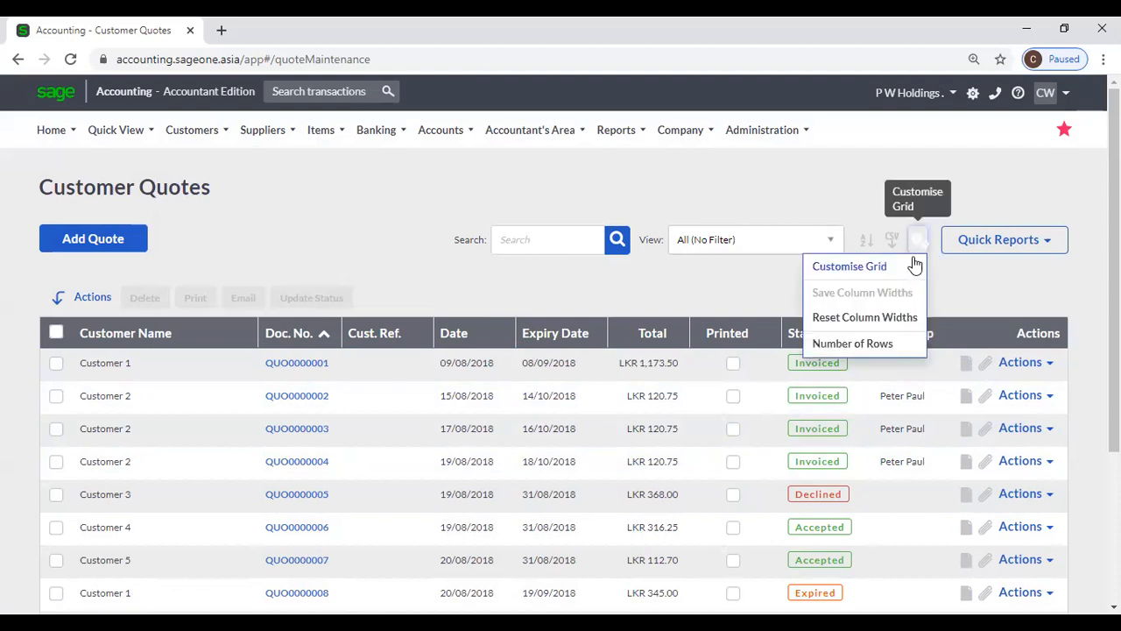
pyautogui.click(911, 260)
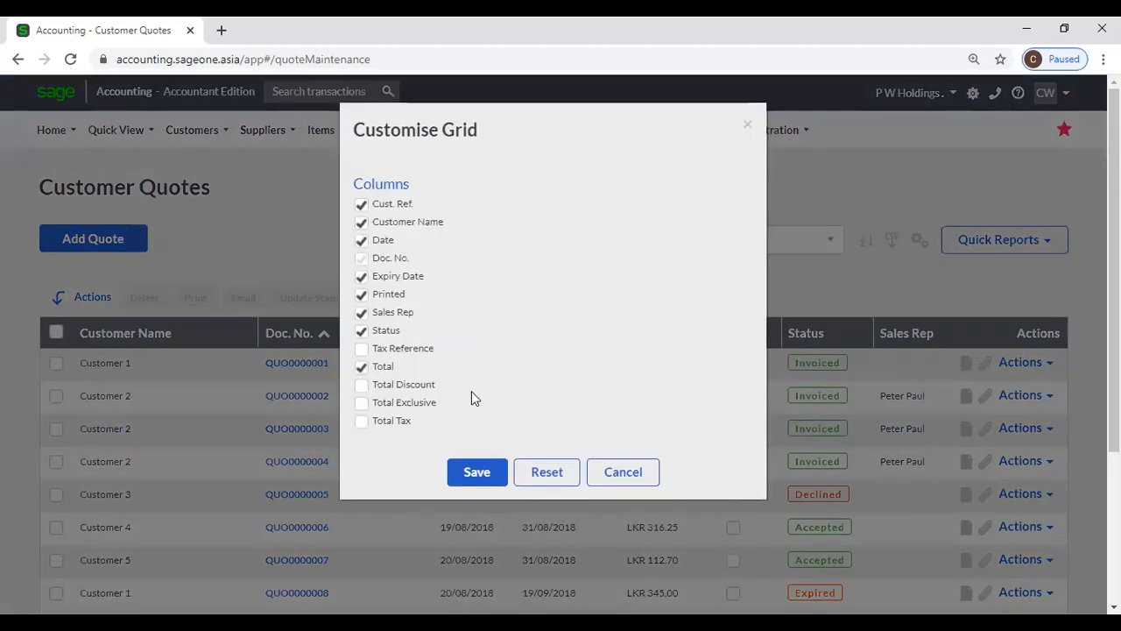
pyautogui.click(611, 467)
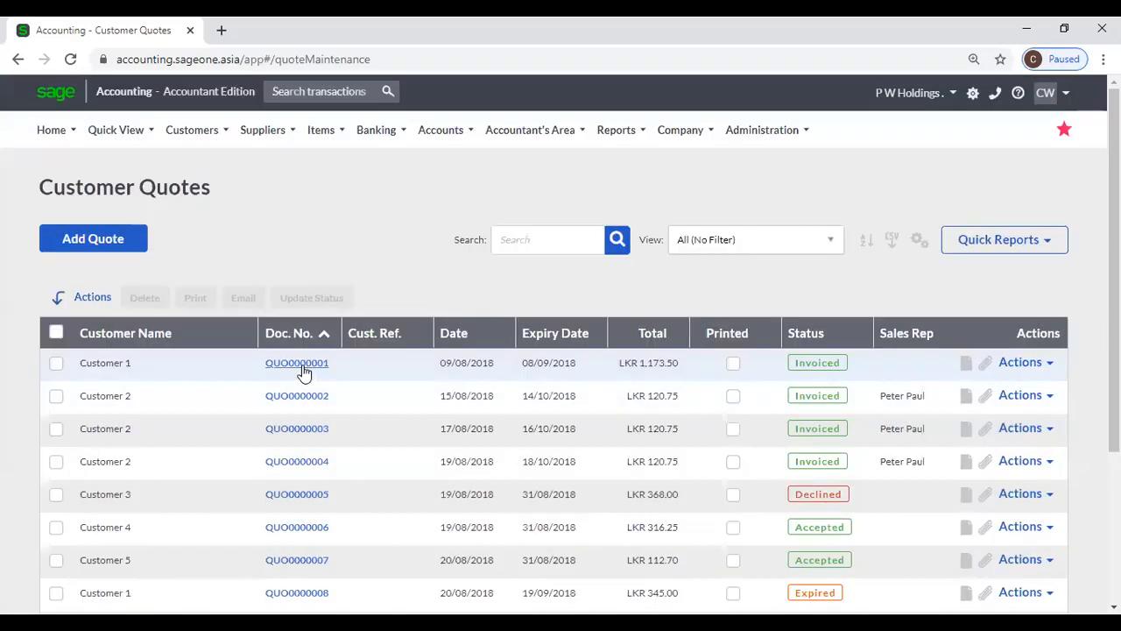
pyautogui.click(300, 332)
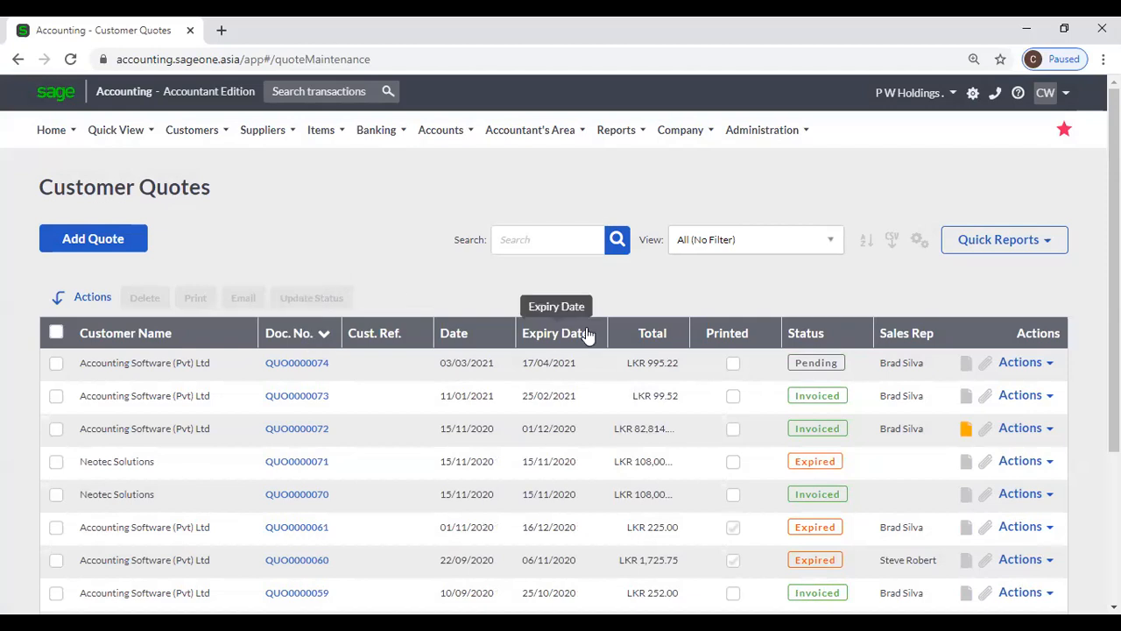
pyautogui.scroll(-1, 872, 311)
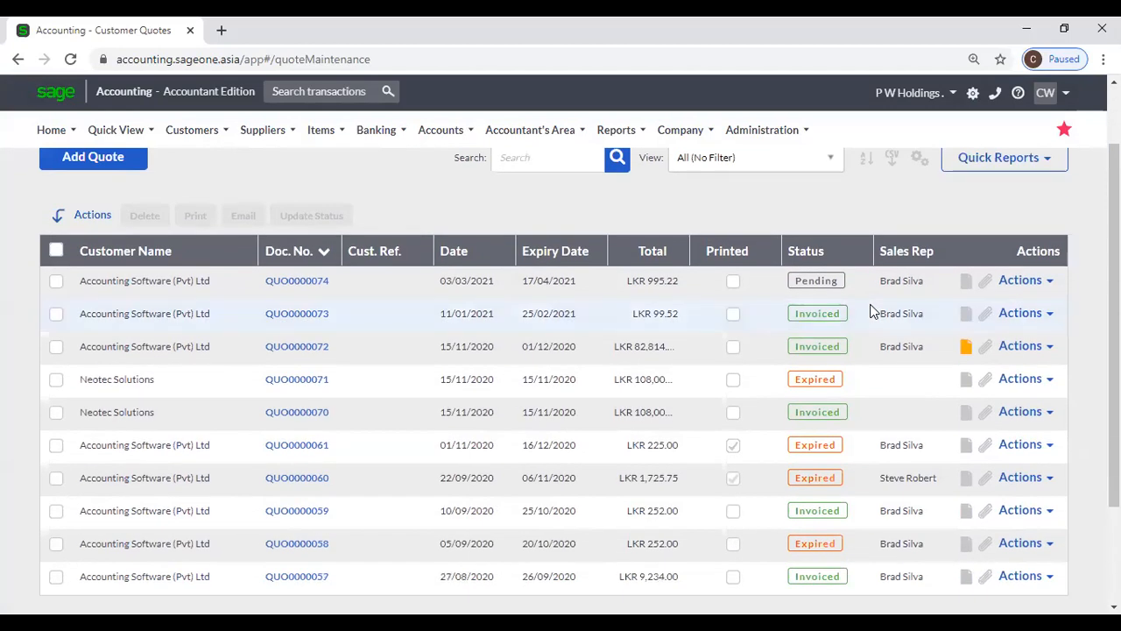
pyautogui.scroll(1, 871, 311)
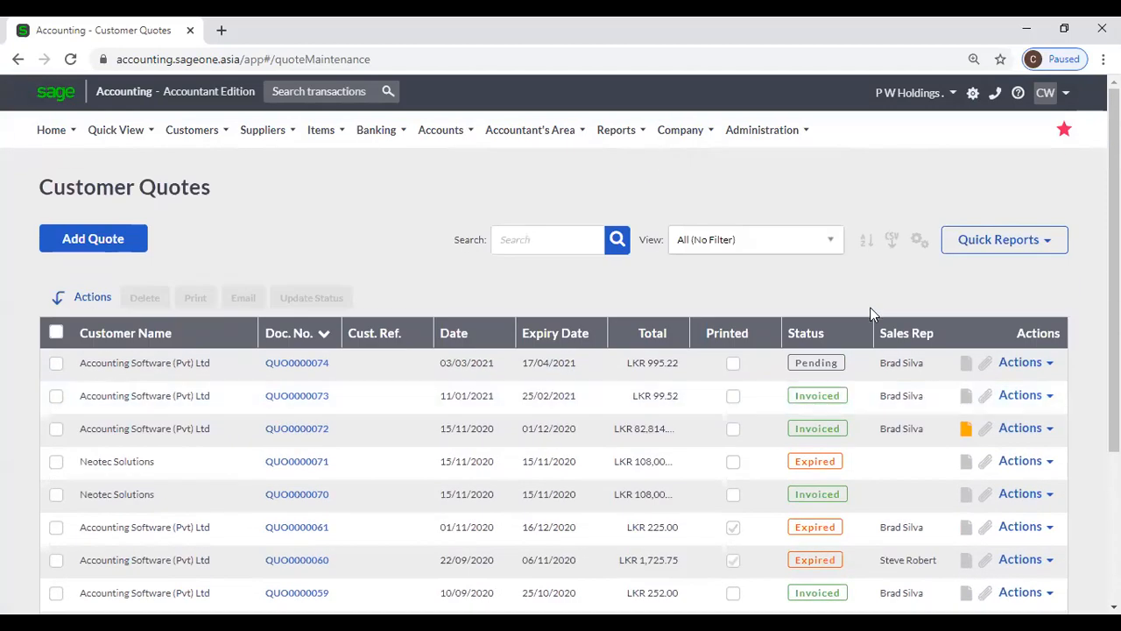
pyautogui.scroll(-1, 888, 363)
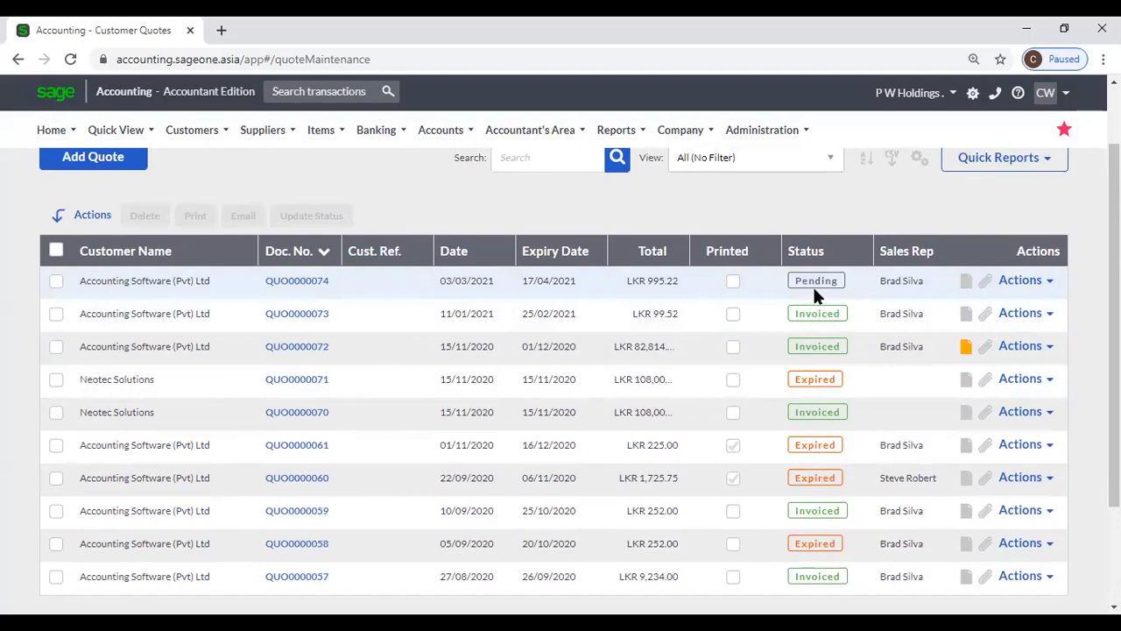
pyautogui.scroll(1, 817, 303)
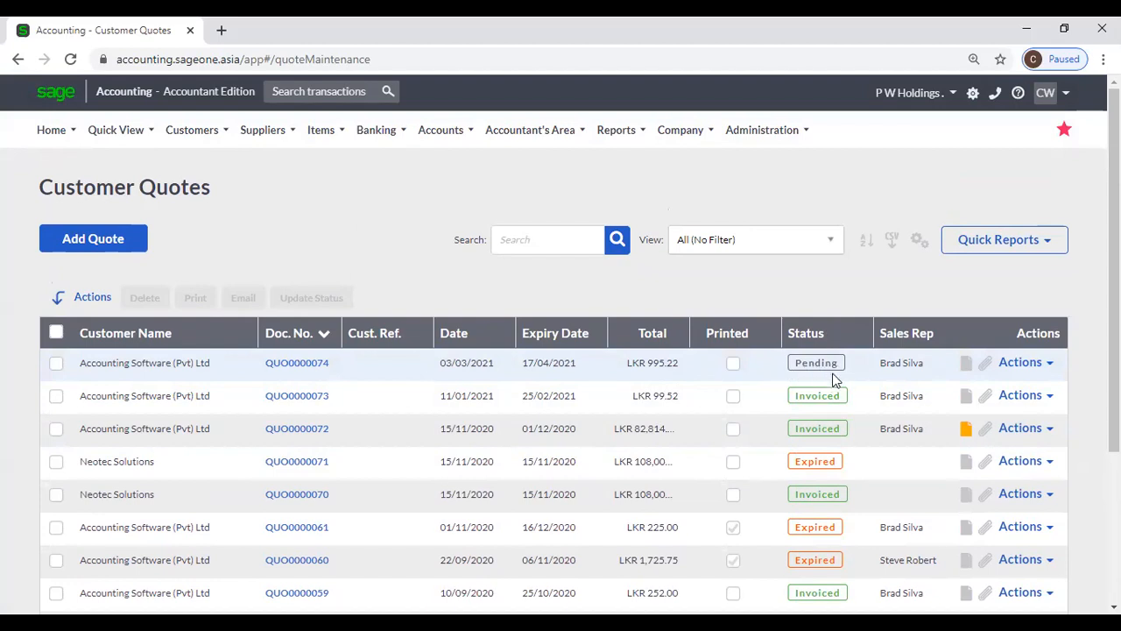
pyautogui.click(1031, 396)
pyautogui.scroll(-1, 1003, 464)
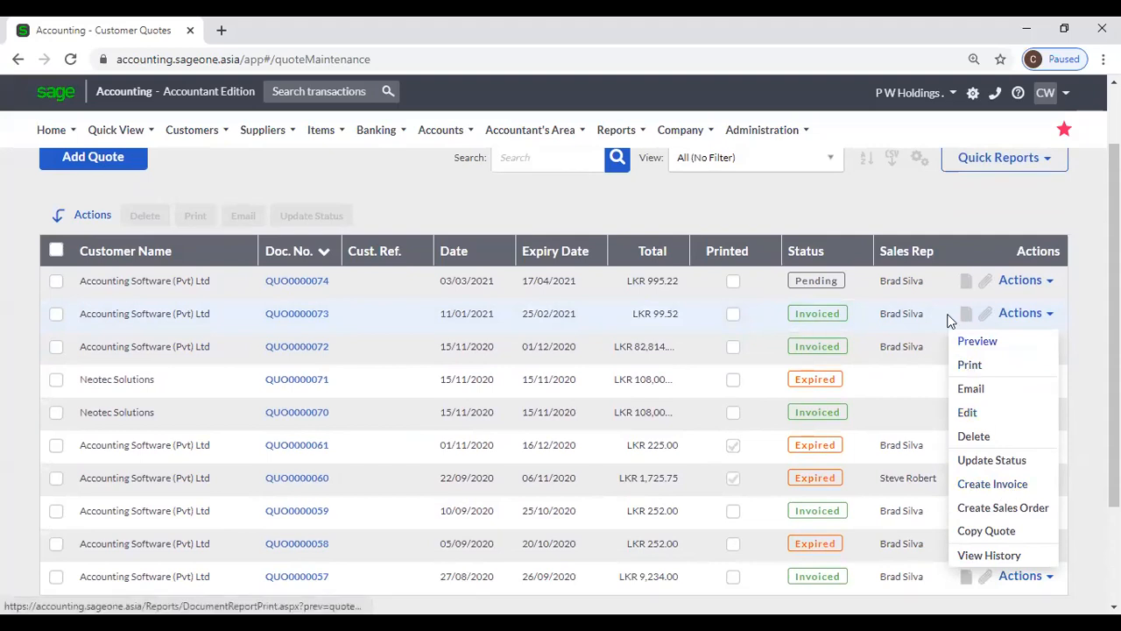
pyautogui.click(932, 217)
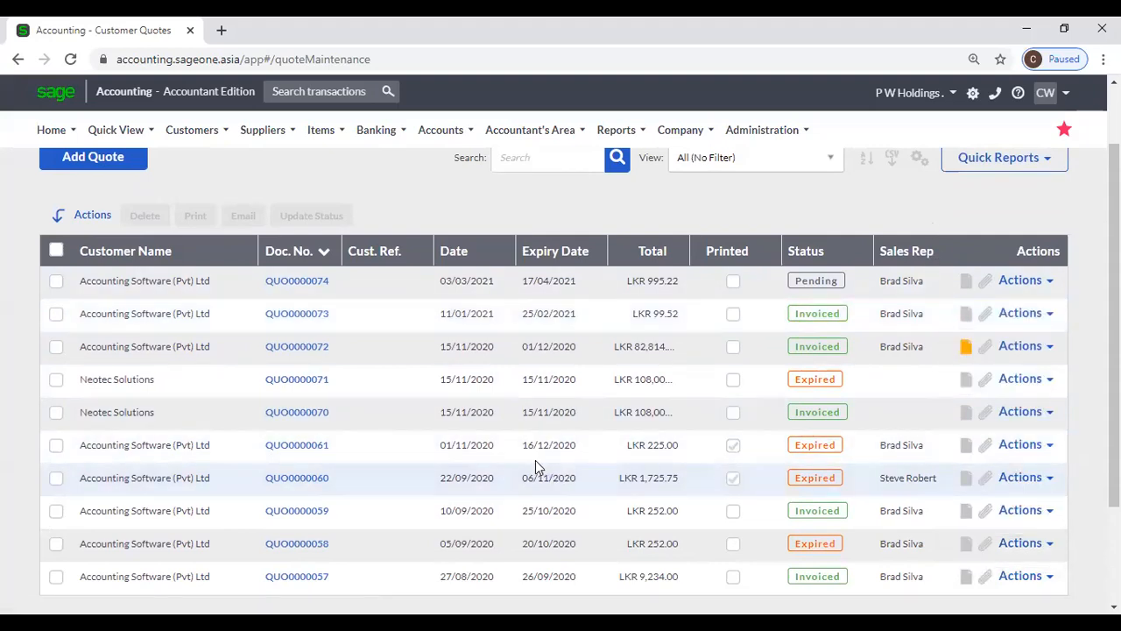
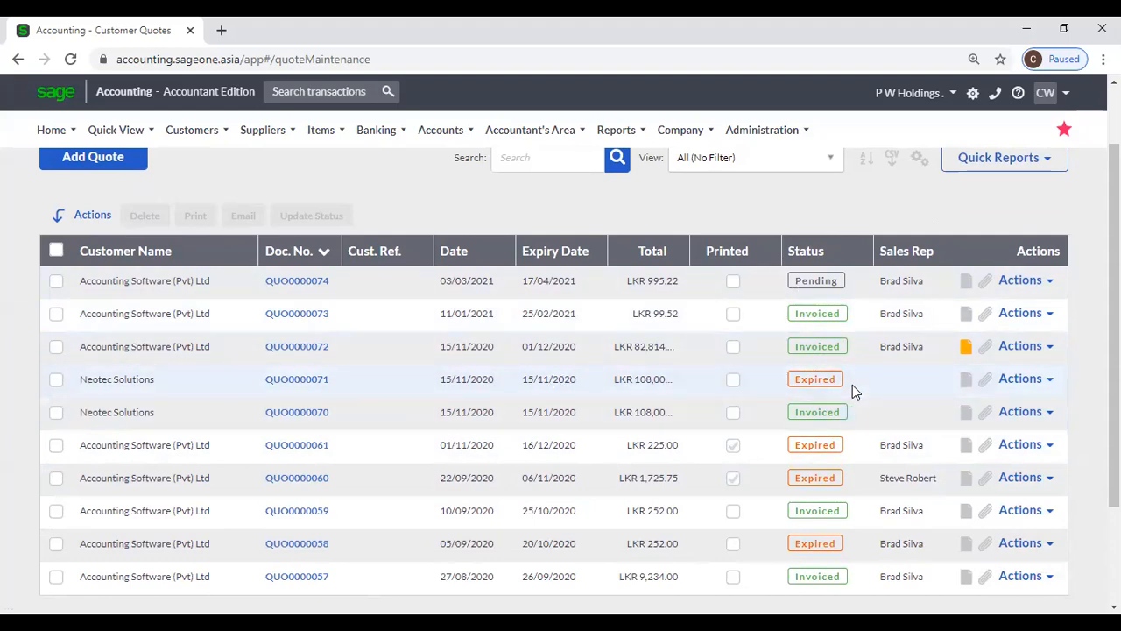
# - Browse to the second page of customer quotes and back to the first
pyautogui.scroll(-2, 852, 385)
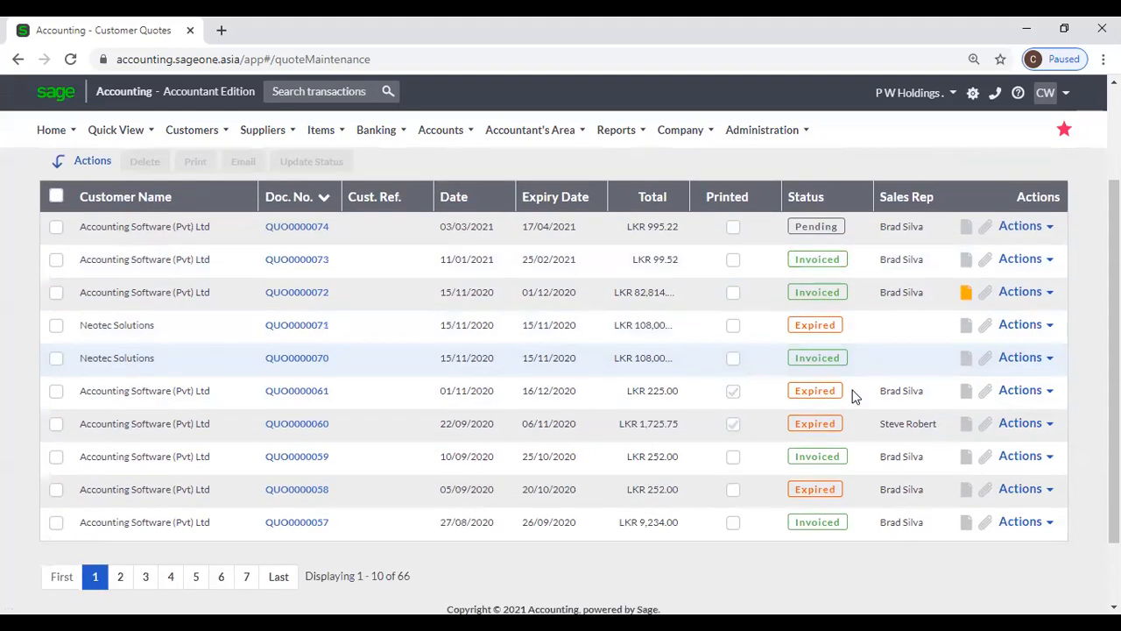
pyautogui.scroll(1, 852, 396)
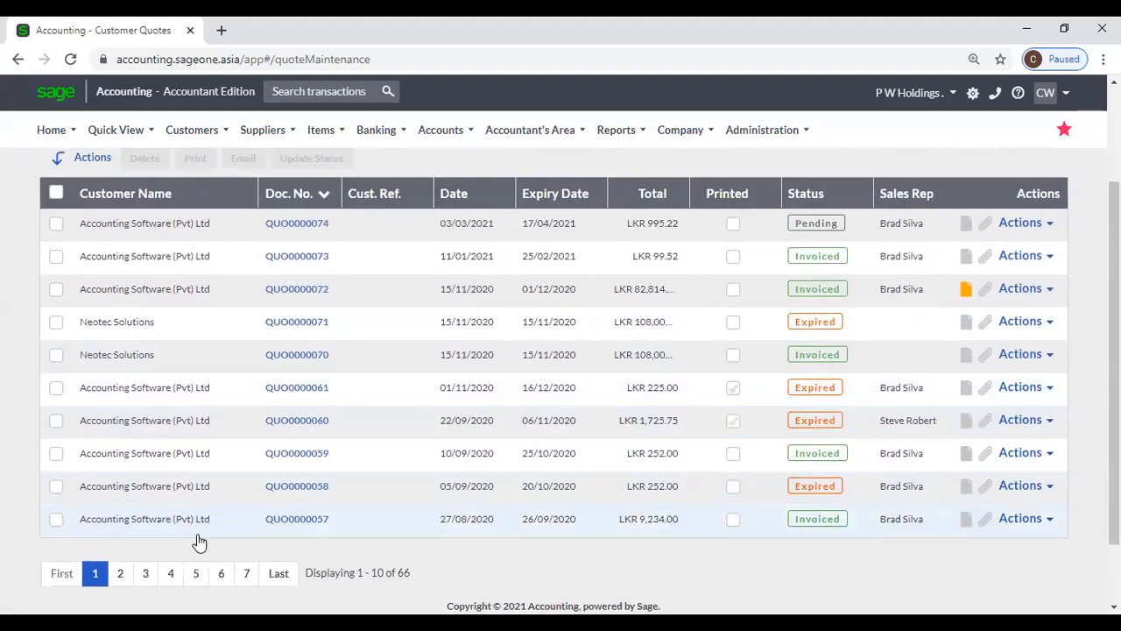
pyautogui.click(120, 573)
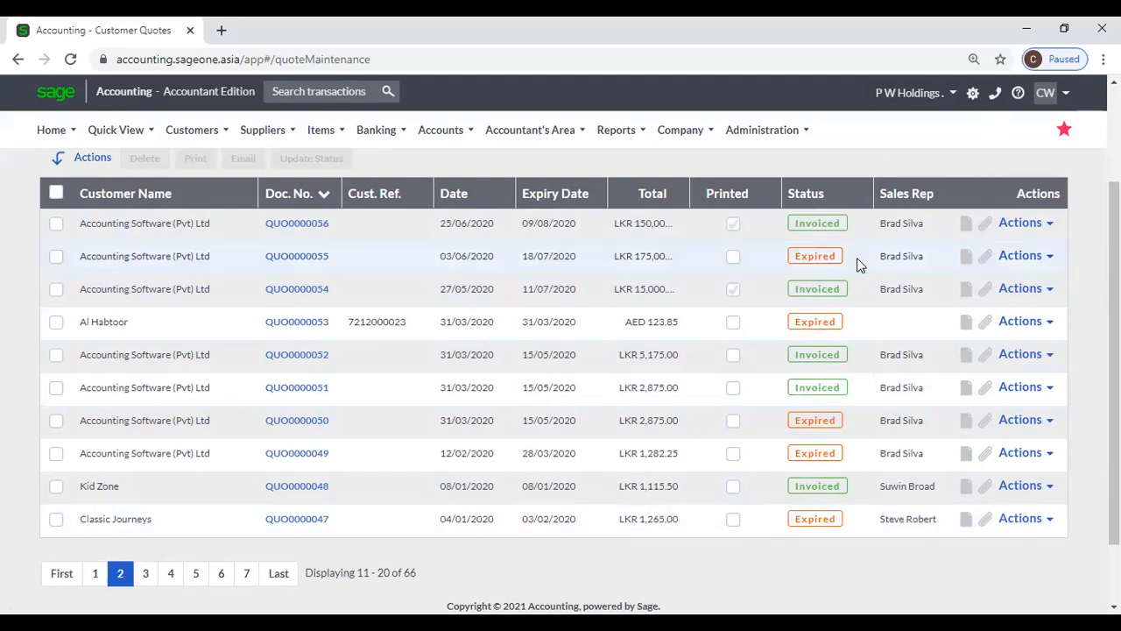
pyautogui.click(103, 576)
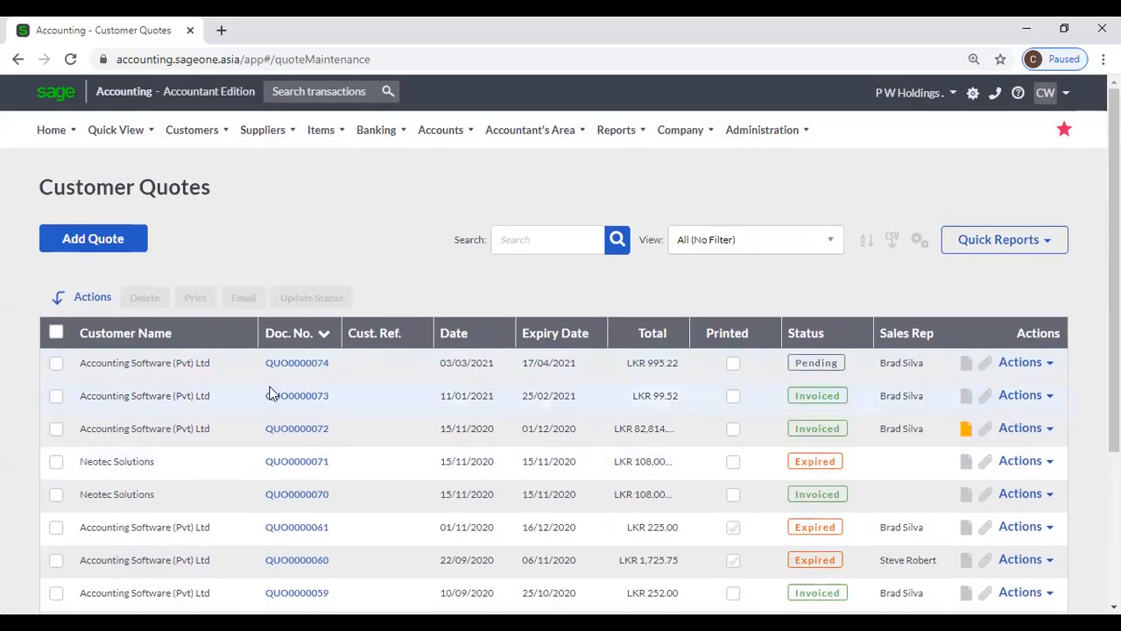
# - Open quote QUO0000074 and review its gross profit in View Quote GP
pyautogui.click(277, 363)
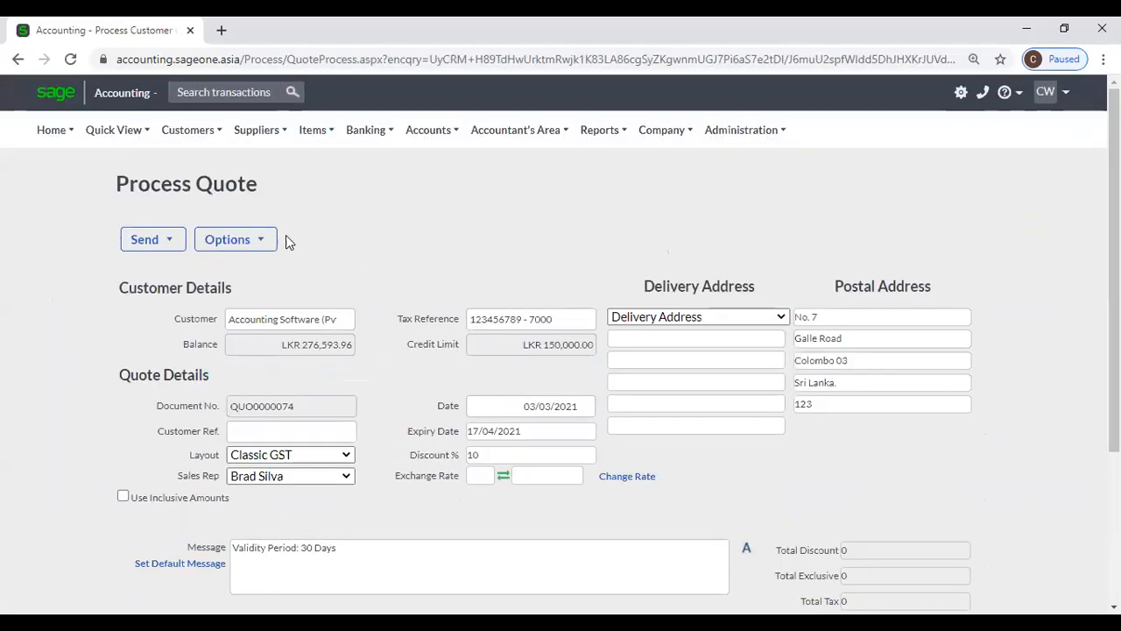
pyautogui.click(248, 248)
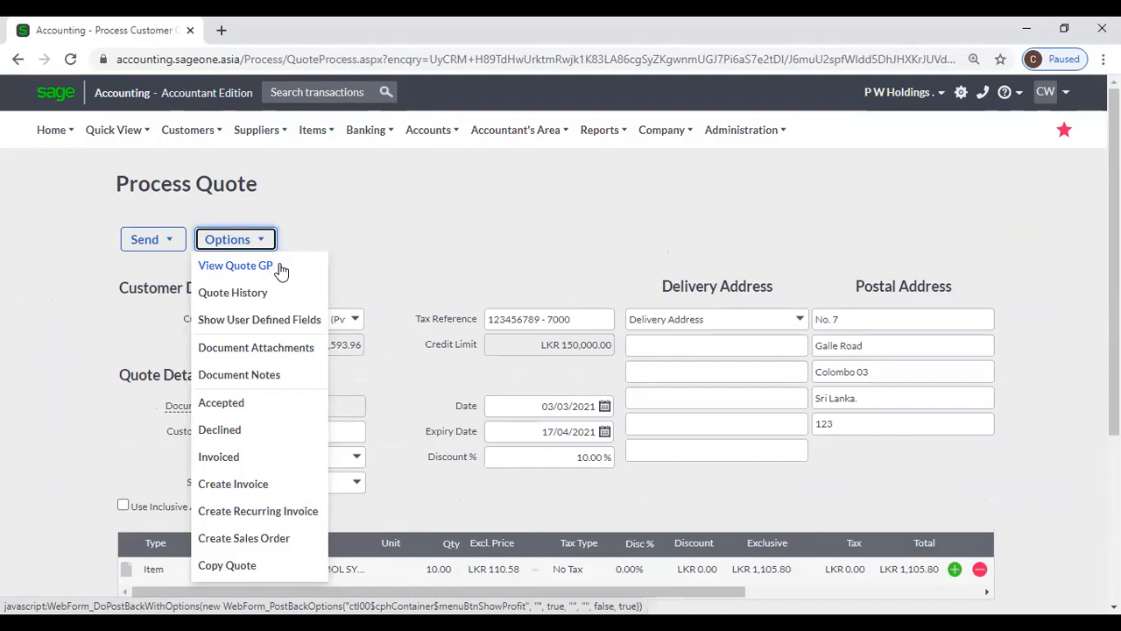
pyautogui.click(279, 267)
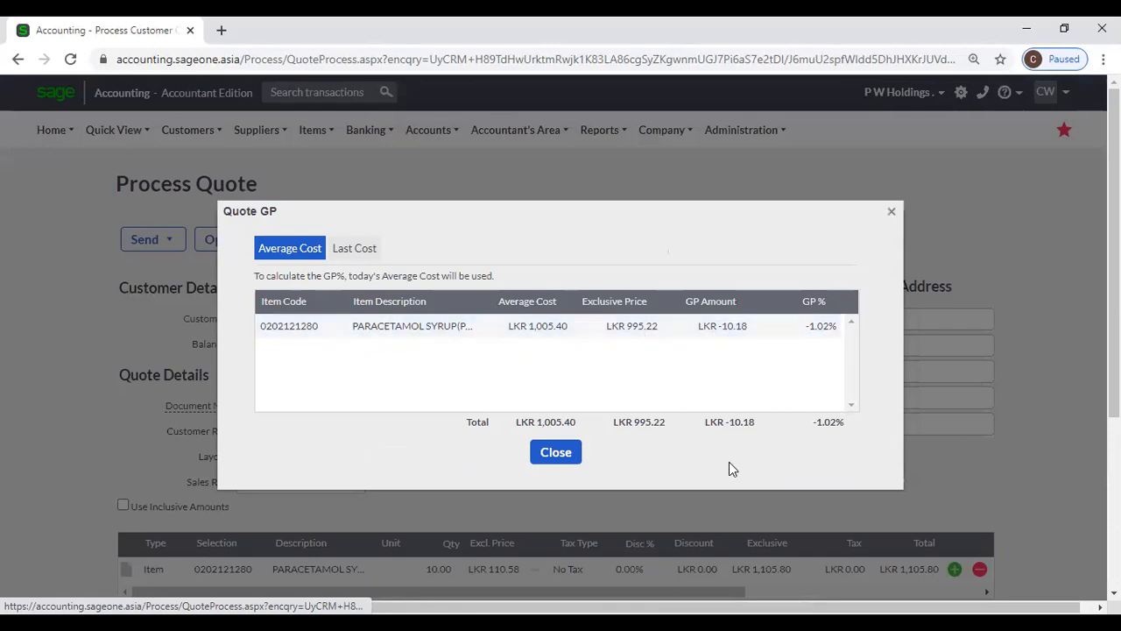
pyautogui.click(557, 456)
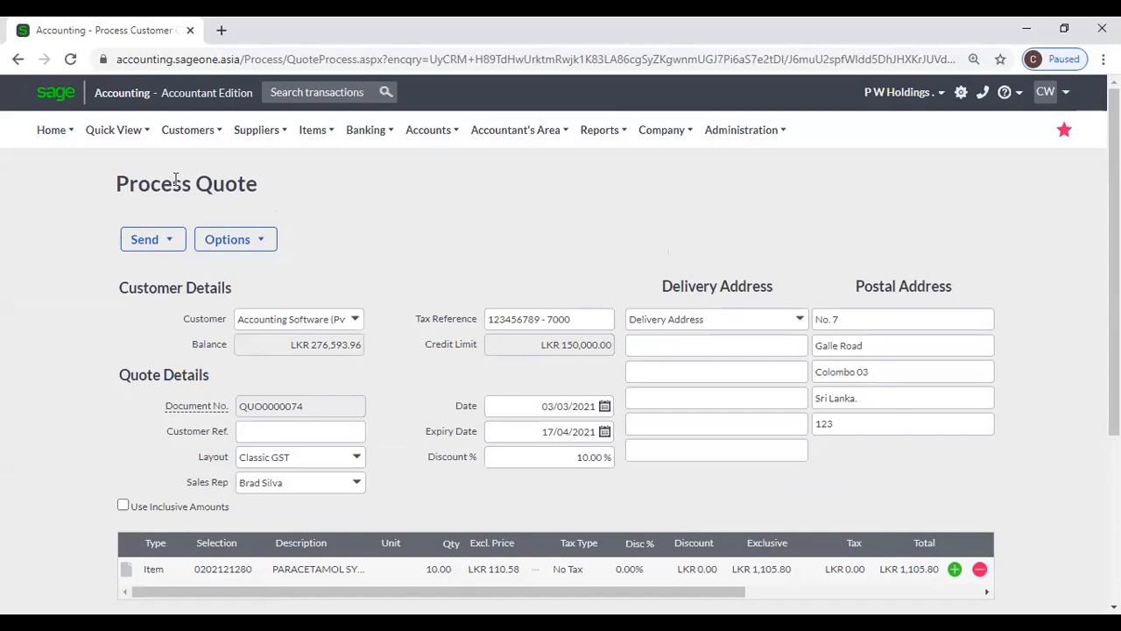
pyautogui.click(185, 136)
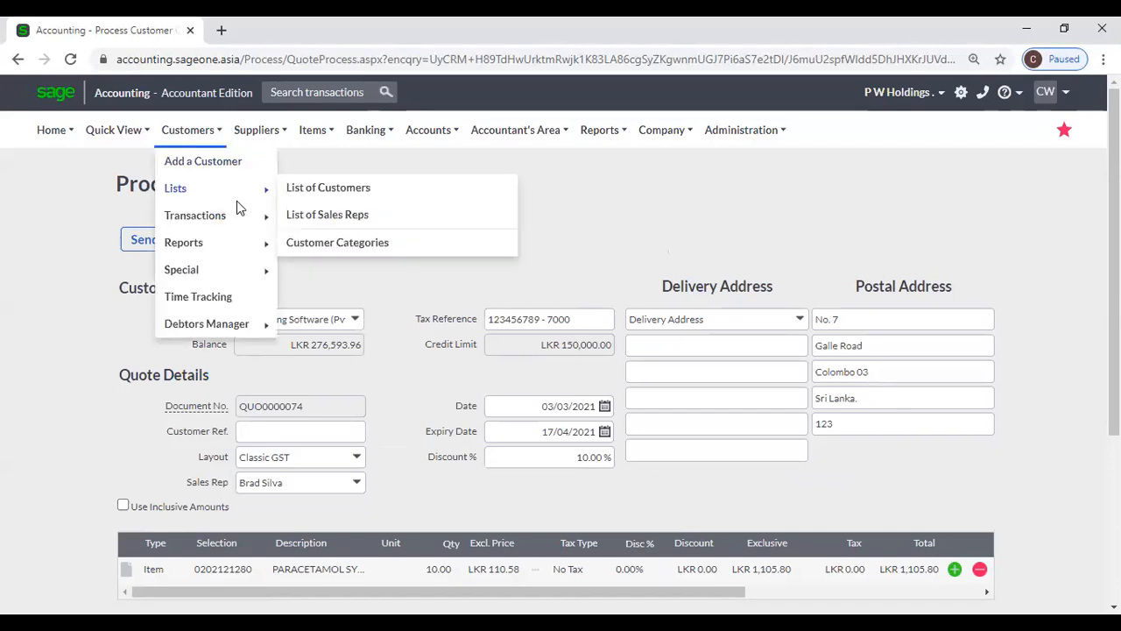
# - Duplicate the quote tab and open the third user's permissions from Control User Access
pyautogui.rightClick(103, 28)
pyautogui.click(141, 127)
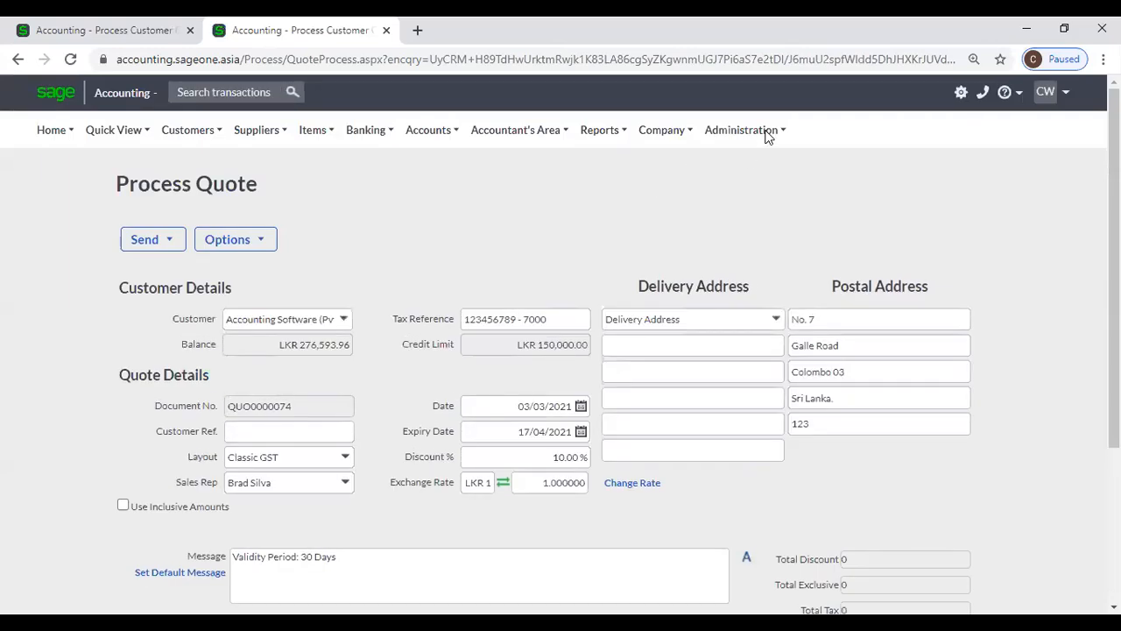
pyautogui.click(762, 131)
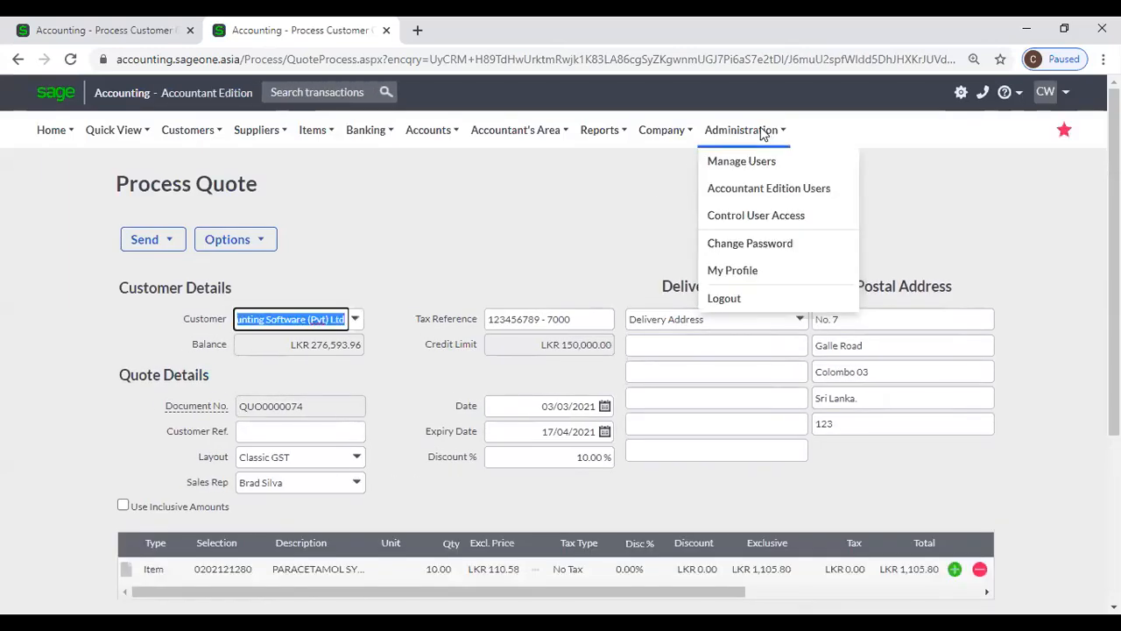
pyautogui.click(755, 216)
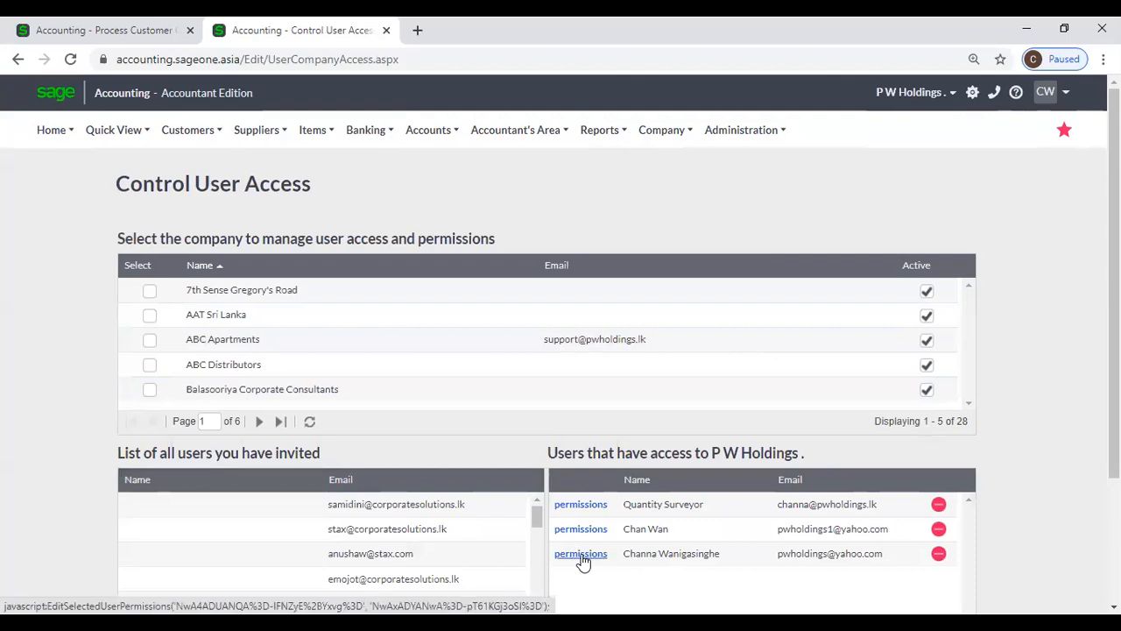
pyautogui.click(581, 553)
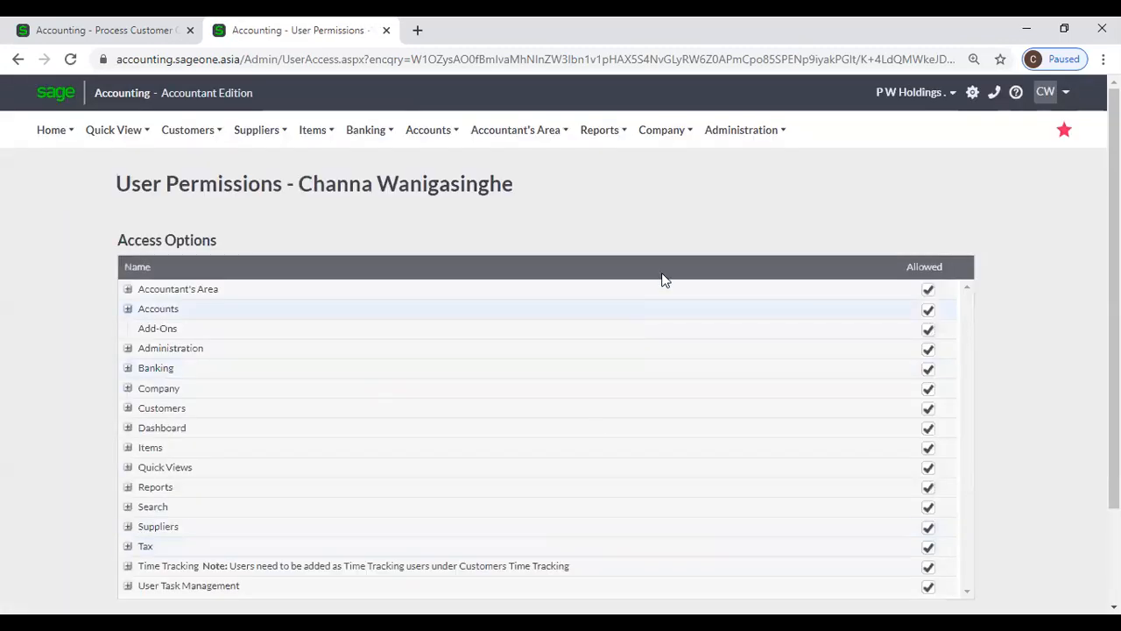
# - Expand the user's Customers, Customer Tax Invoices and Customer Quotes permissions and review them
pyautogui.moveTo(726, 139)
pyautogui.click(126, 409)
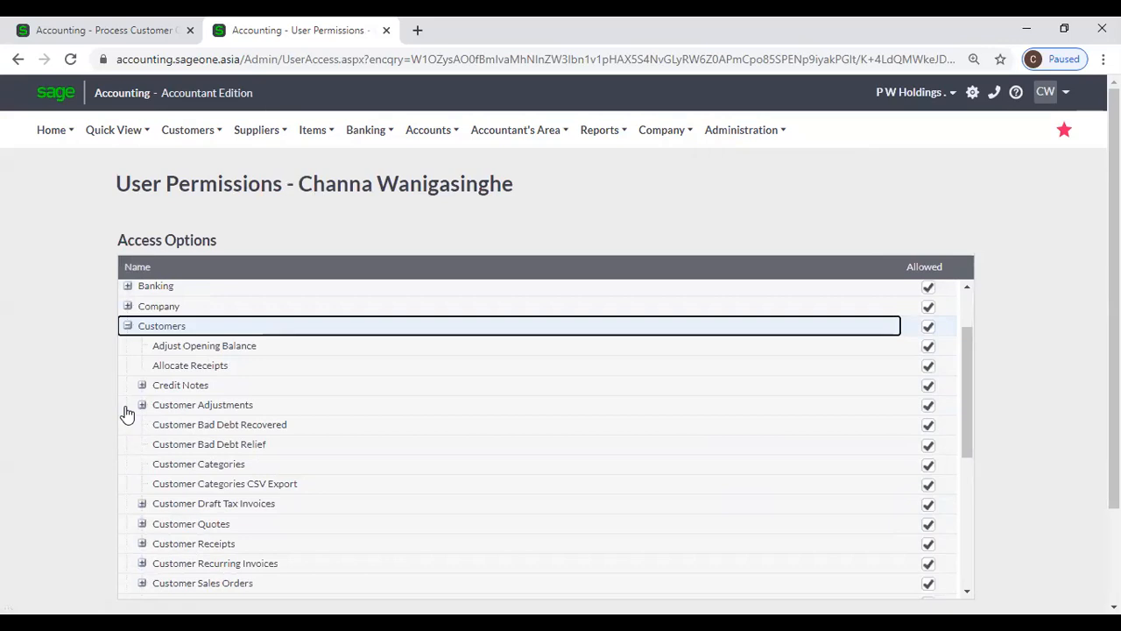
pyautogui.scroll(-2, 125, 412)
pyautogui.scroll(-2, 126, 412)
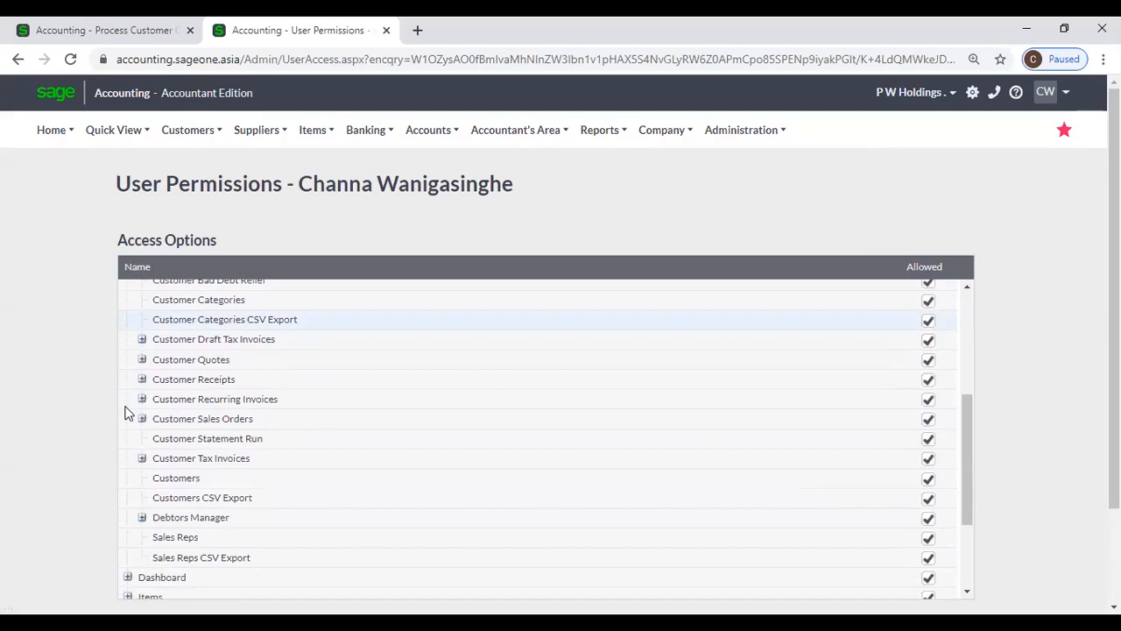
pyautogui.click(143, 458)
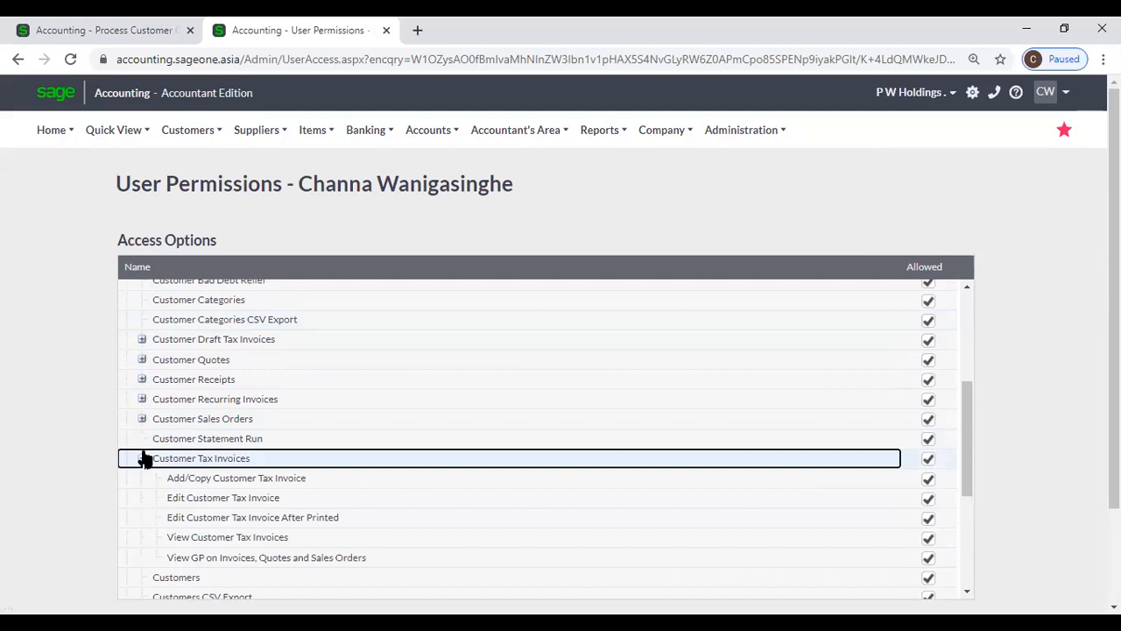
pyautogui.click(142, 360)
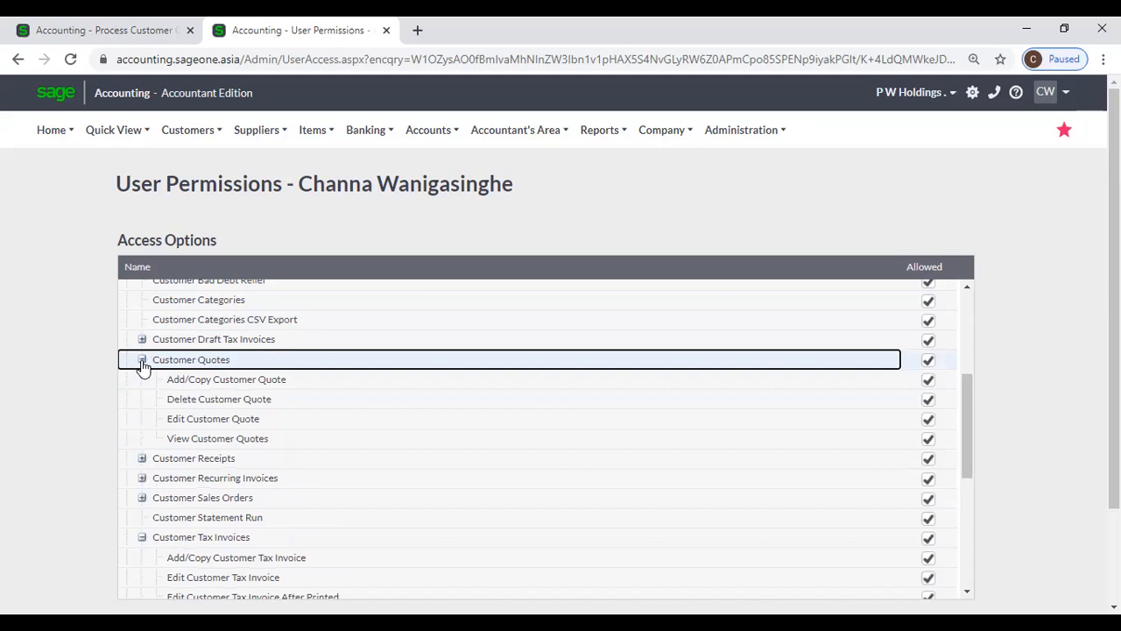
pyautogui.scroll(-1, 156, 483)
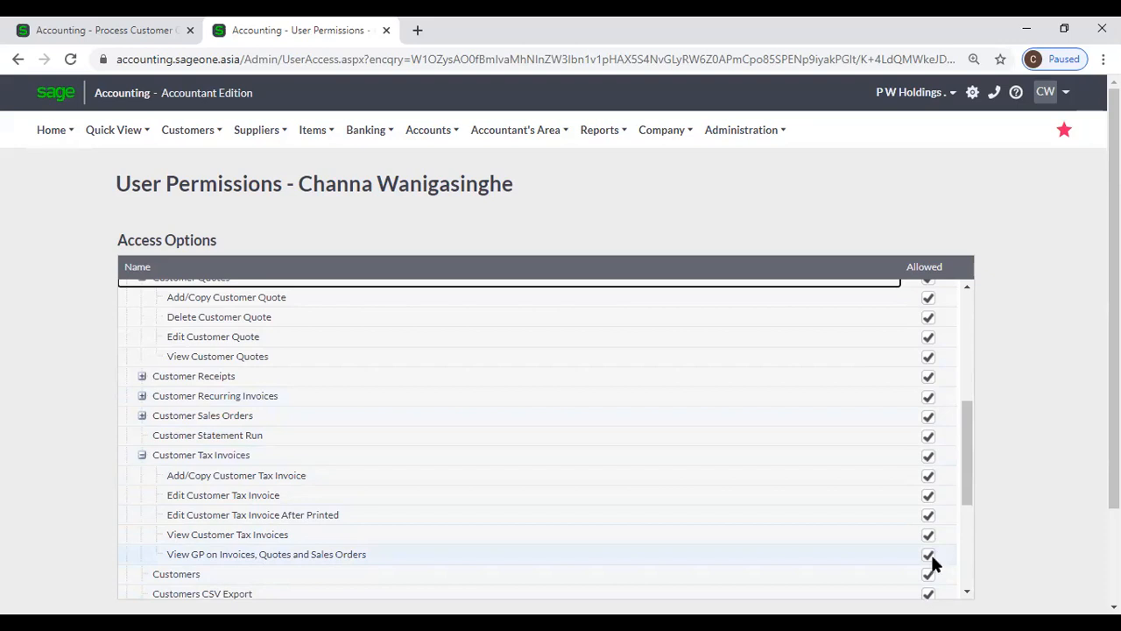
pyautogui.scroll(-6, 932, 555)
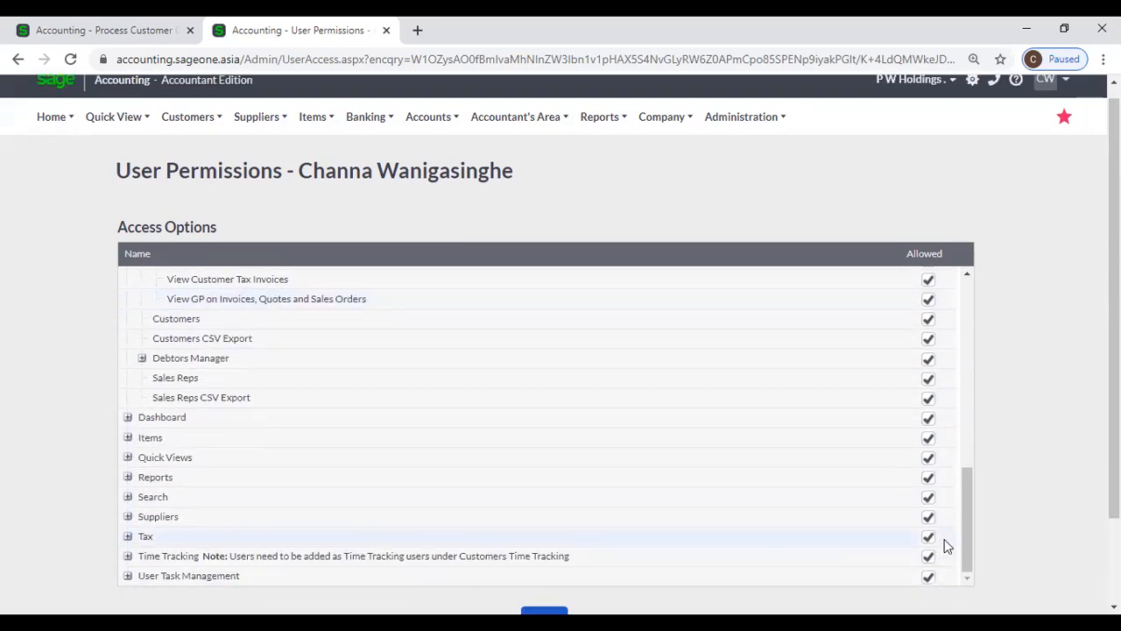
pyautogui.scroll(12, 575, 372)
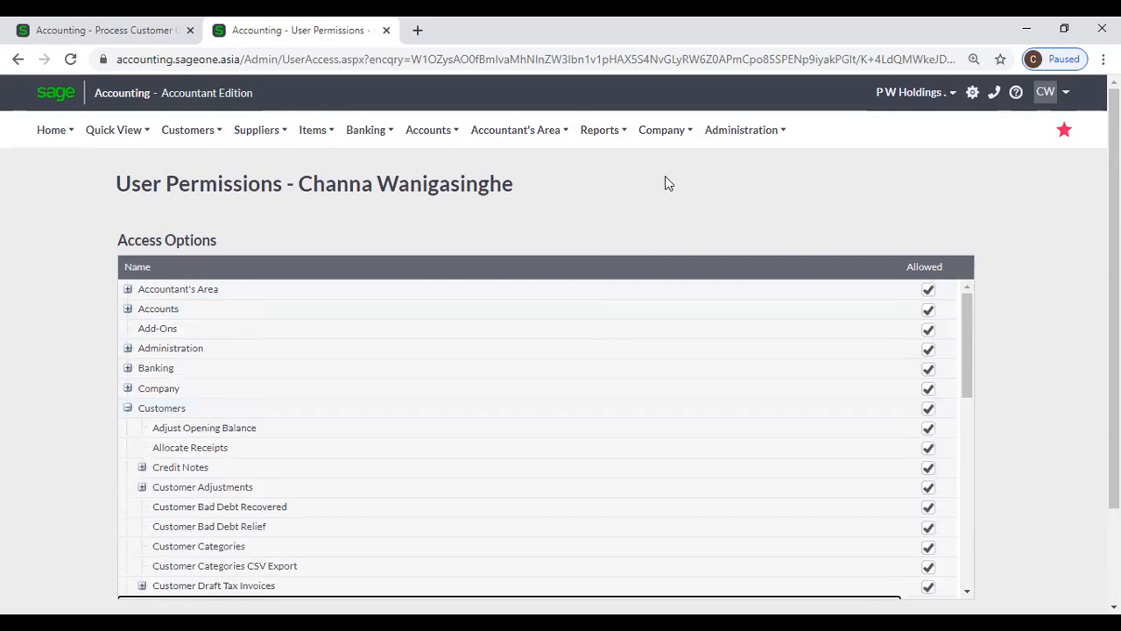
# - Return to Control User Access and reopen the third user's permissions
pyautogui.click(736, 128)
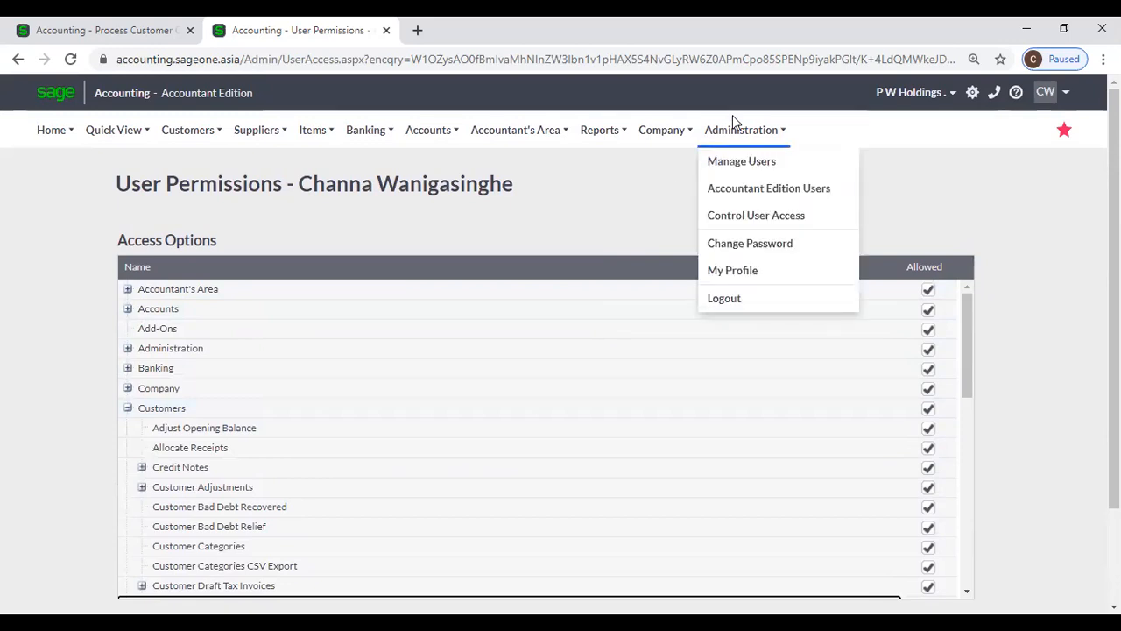
pyautogui.click(740, 225)
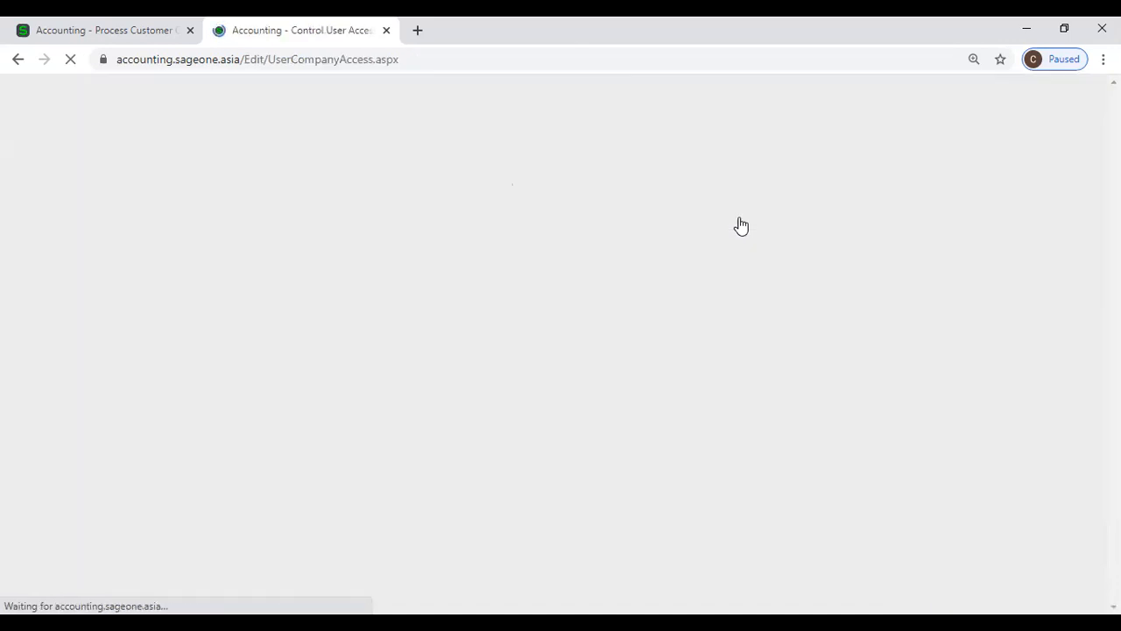
pyautogui.scroll(-2, 743, 418)
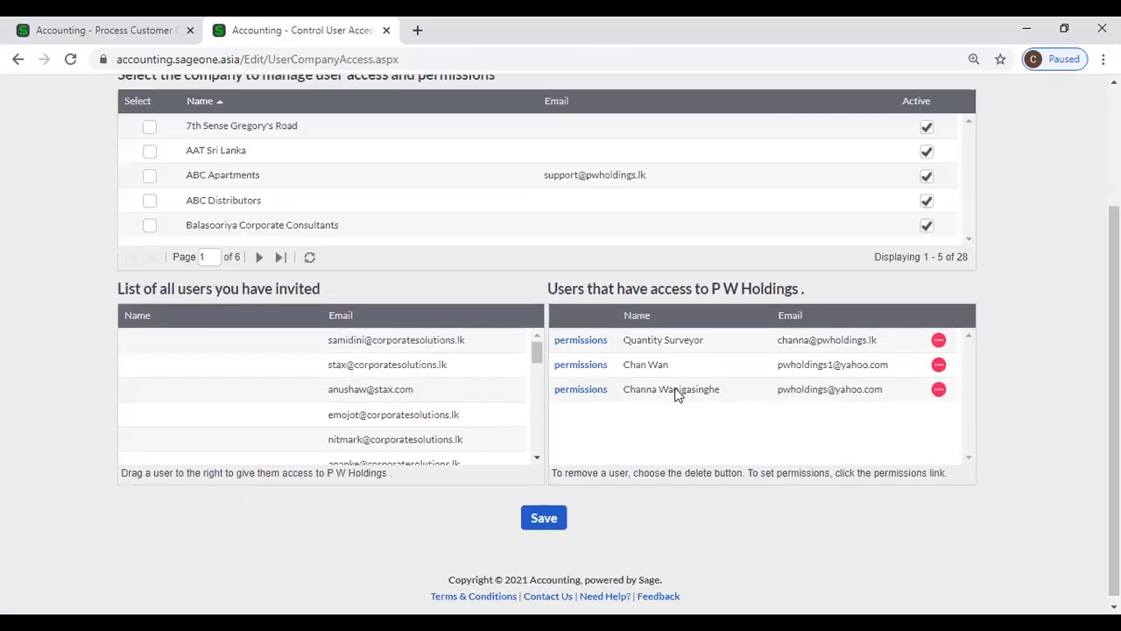
pyautogui.click(570, 394)
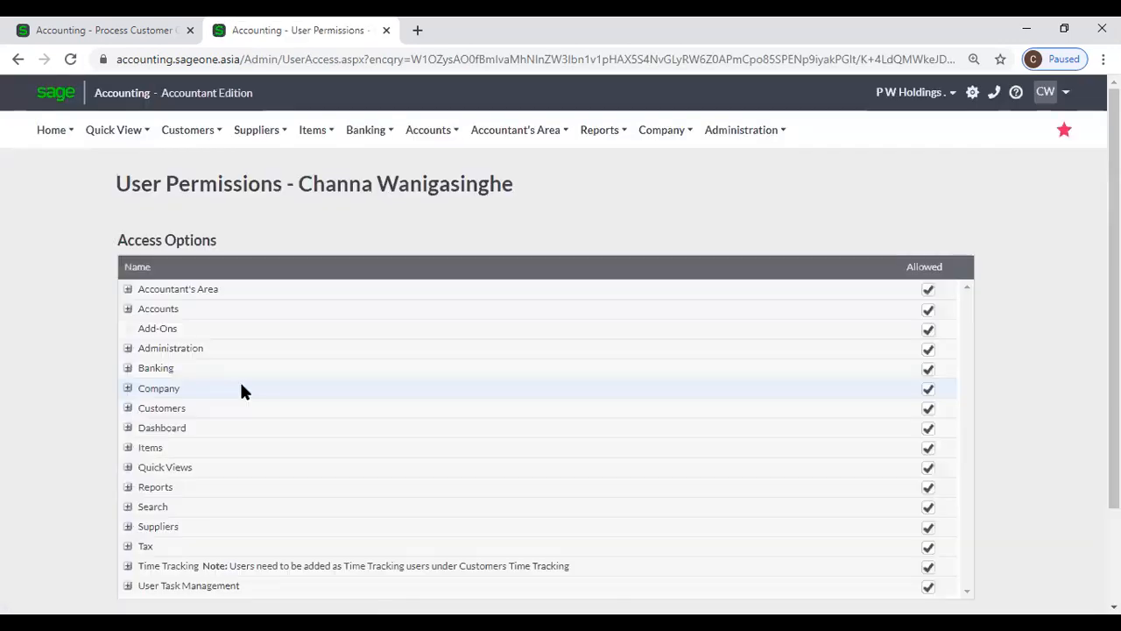
# - Expand the Customers and Customer Tax Invoices permissions, then close the permissions tab
pyautogui.scroll(-1, 242, 390)
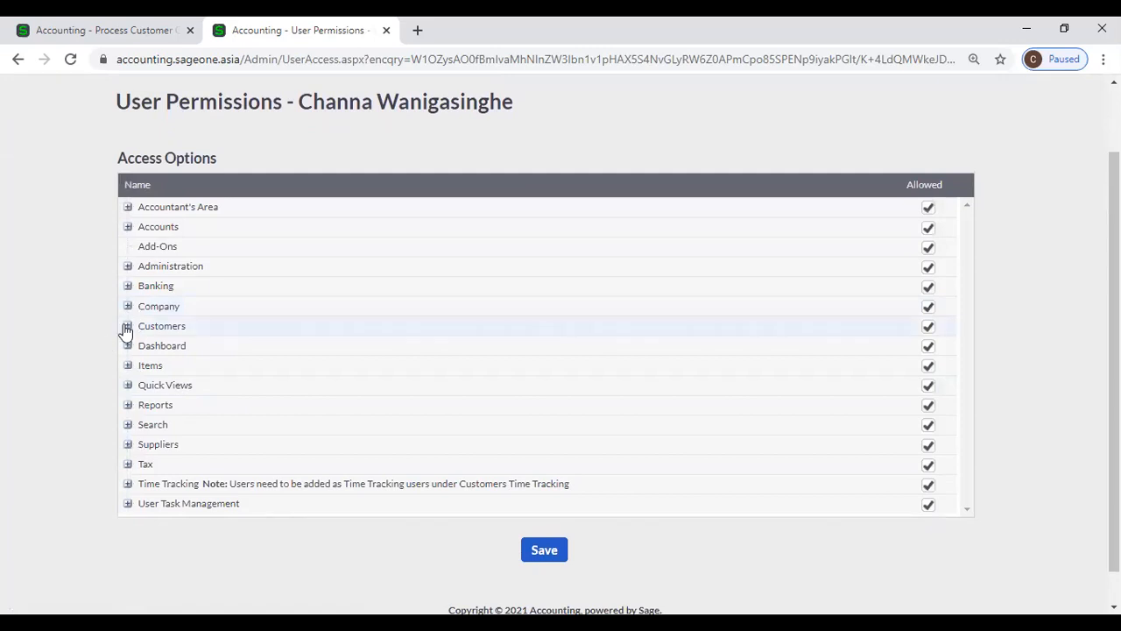
pyautogui.click(127, 327)
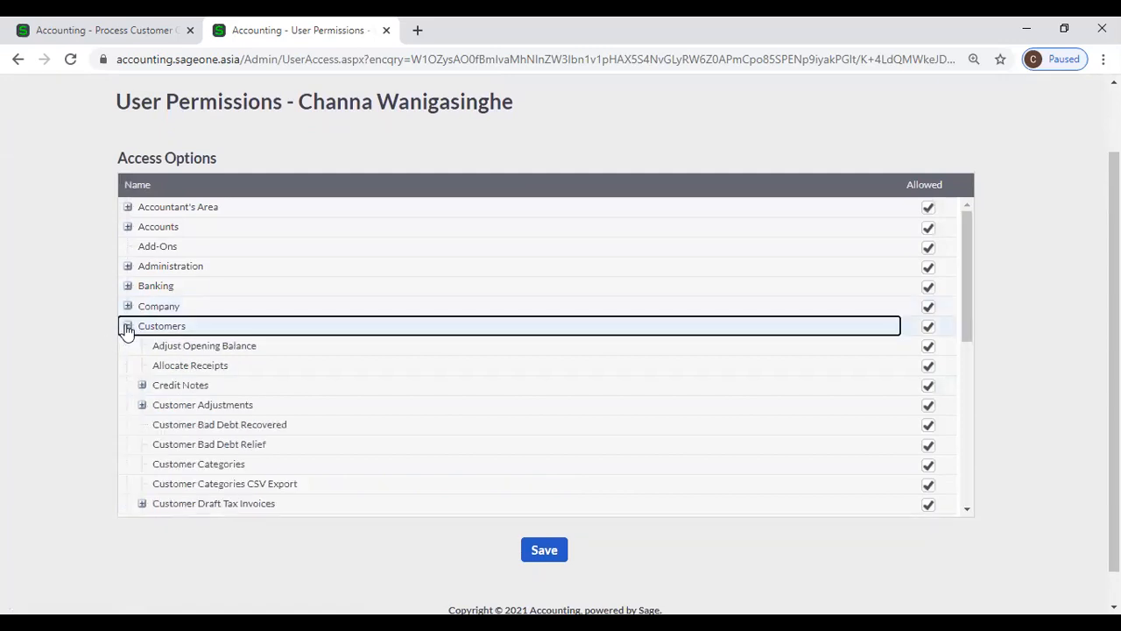
pyautogui.scroll(-1, 147, 398)
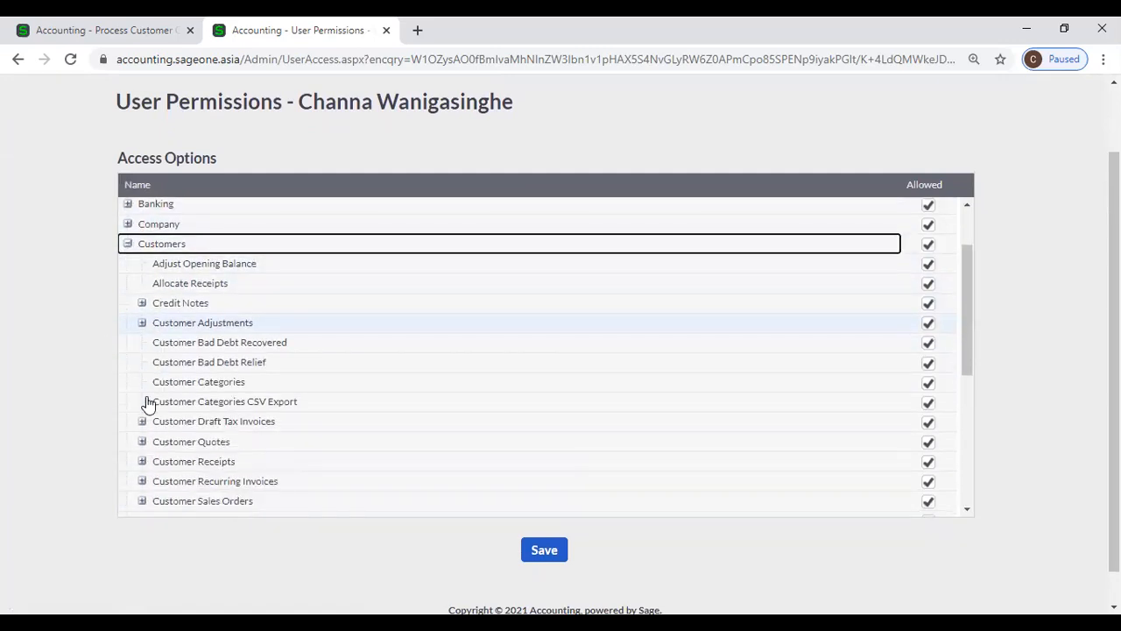
pyautogui.scroll(-1, 147, 403)
pyautogui.scroll(-1, 147, 403)
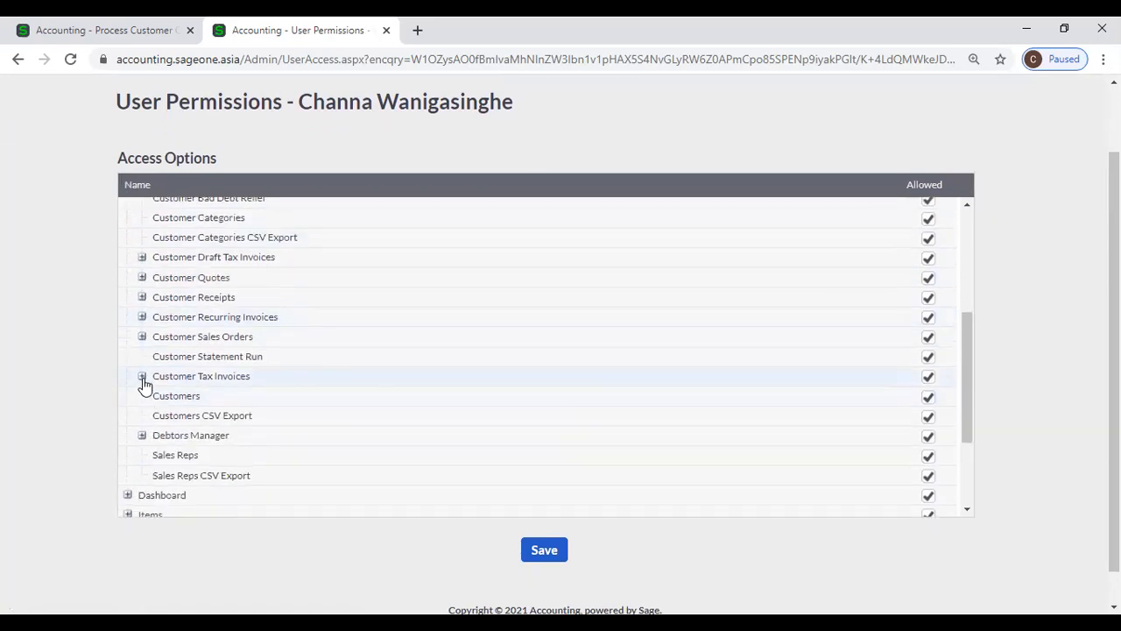
pyautogui.click(142, 376)
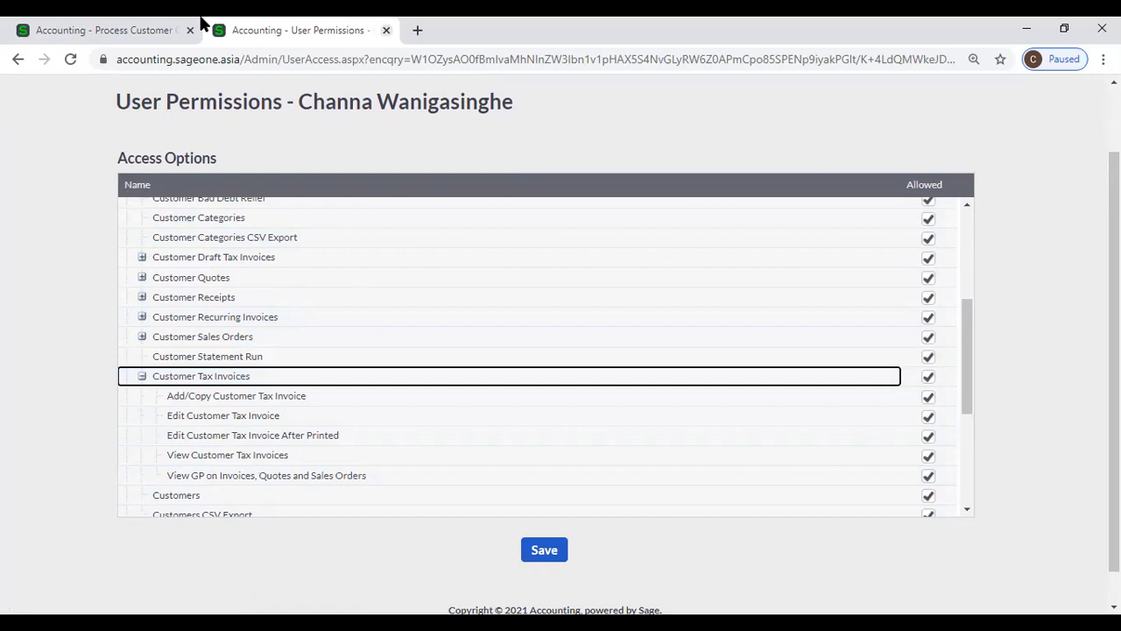
pyautogui.click(386, 30)
pyautogui.moveTo(260, 129)
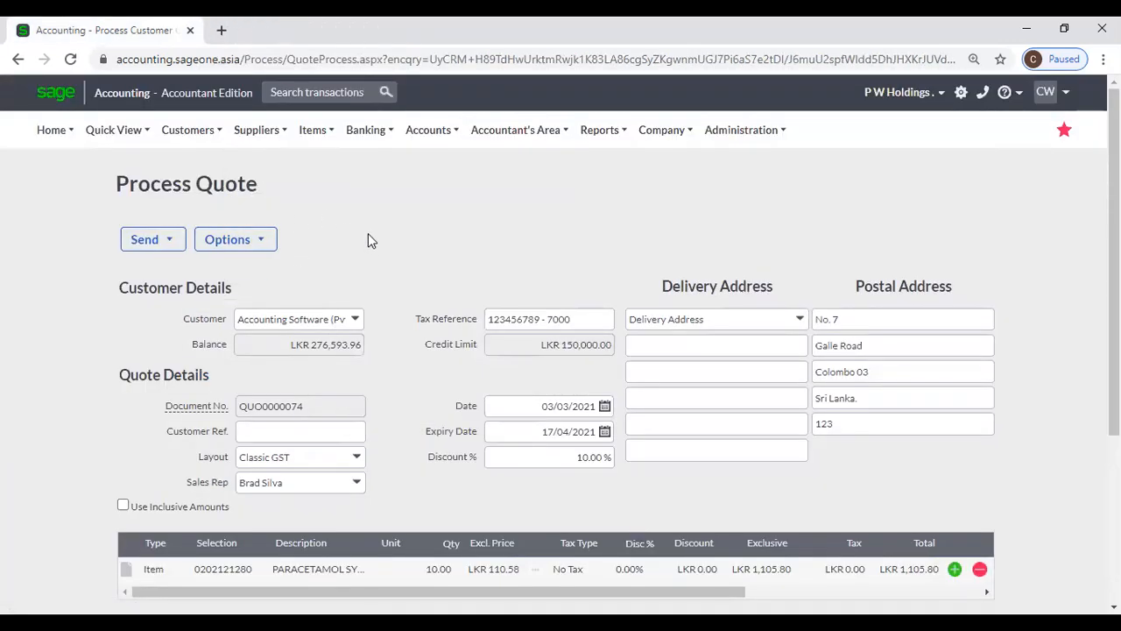
pyautogui.click(72, 61)
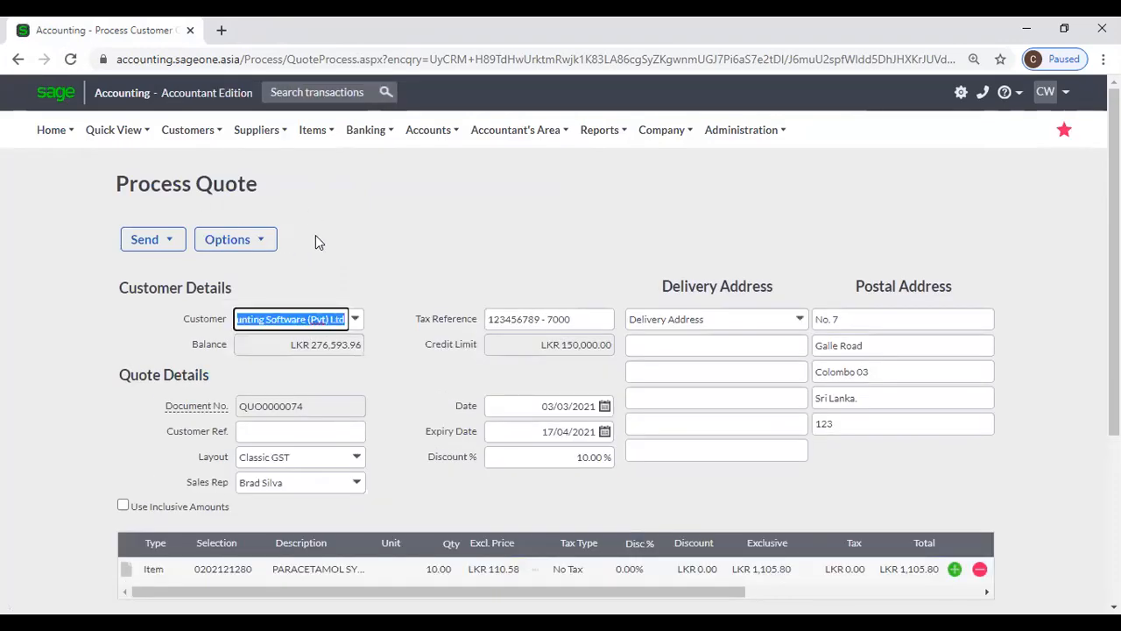
pyautogui.click(288, 242)
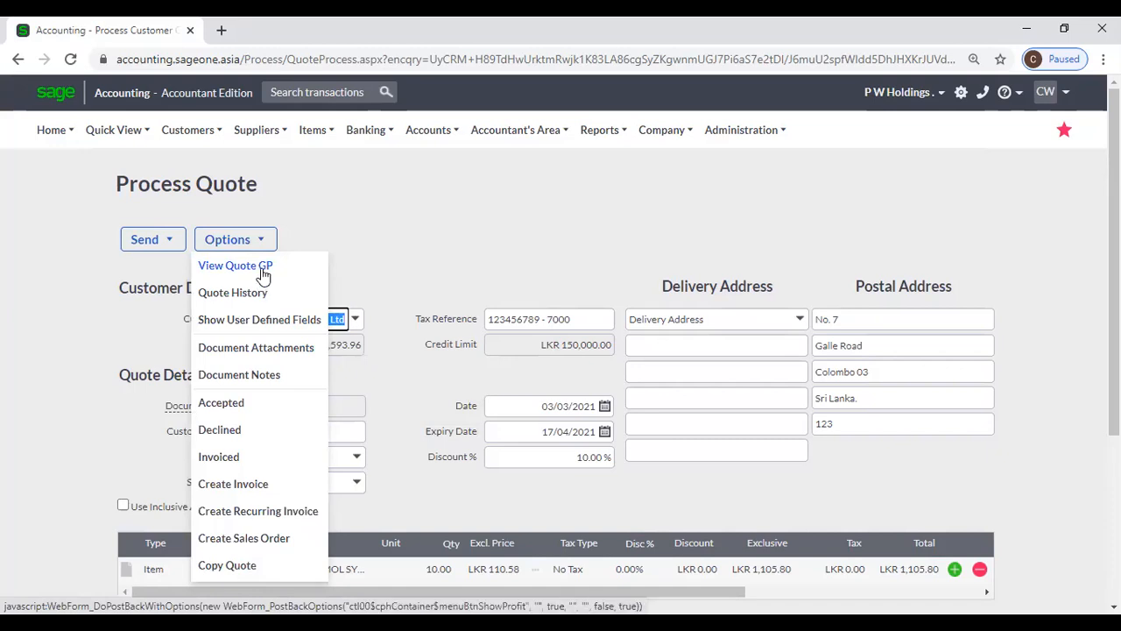
pyautogui.click(261, 270)
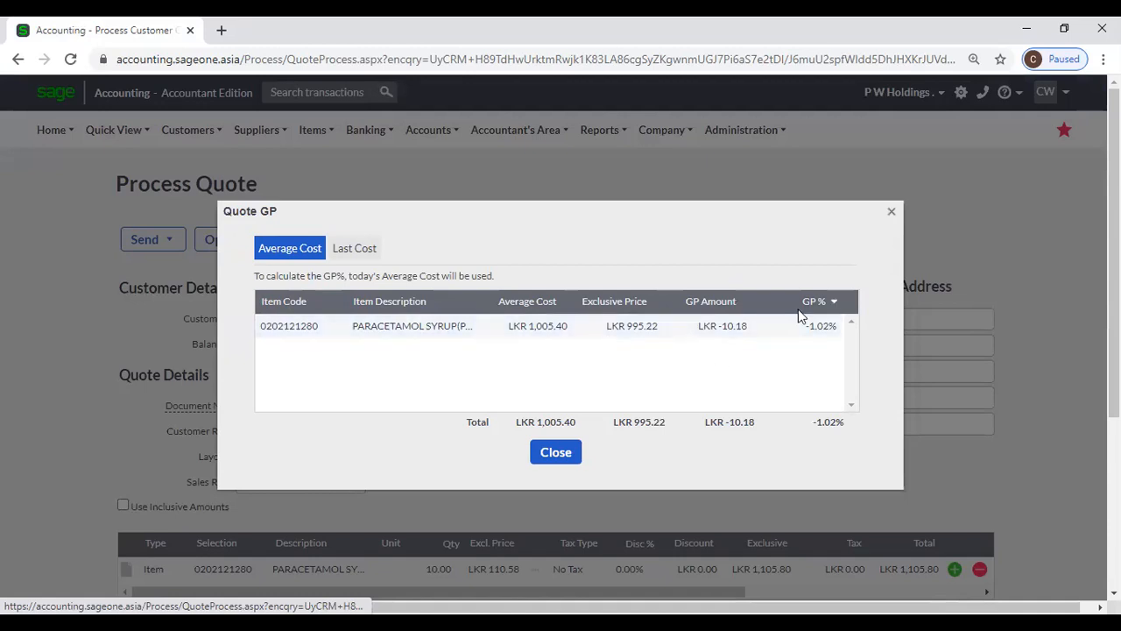
pyautogui.click(890, 217)
pyautogui.scroll(-2, 688, 368)
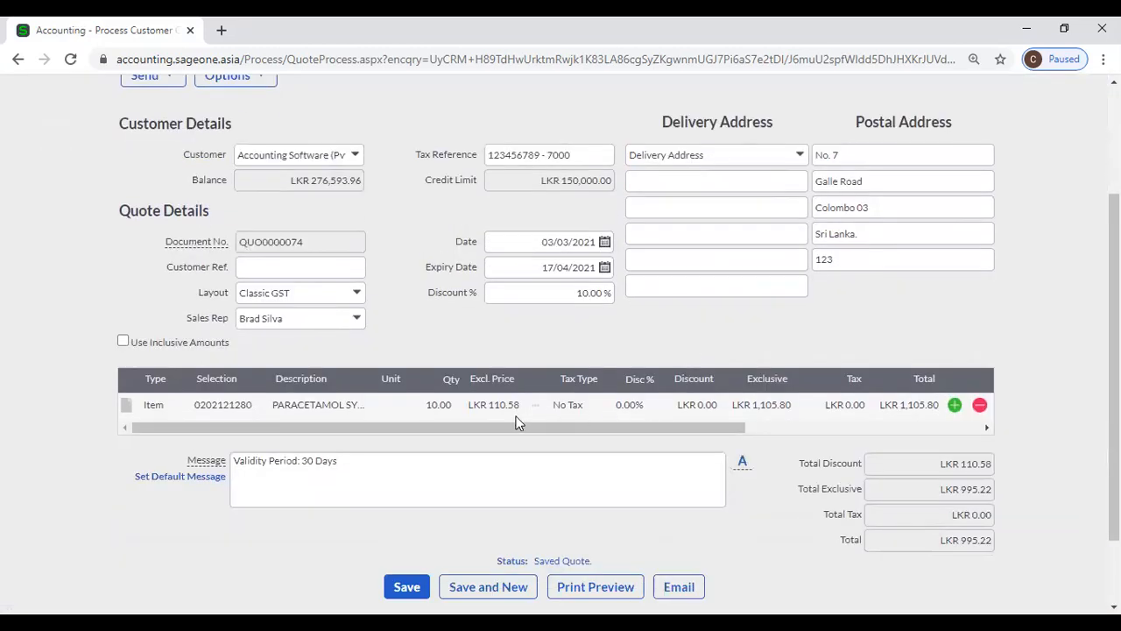
# - Set the quote's discount to 0.00 %
pyautogui.click(552, 295)
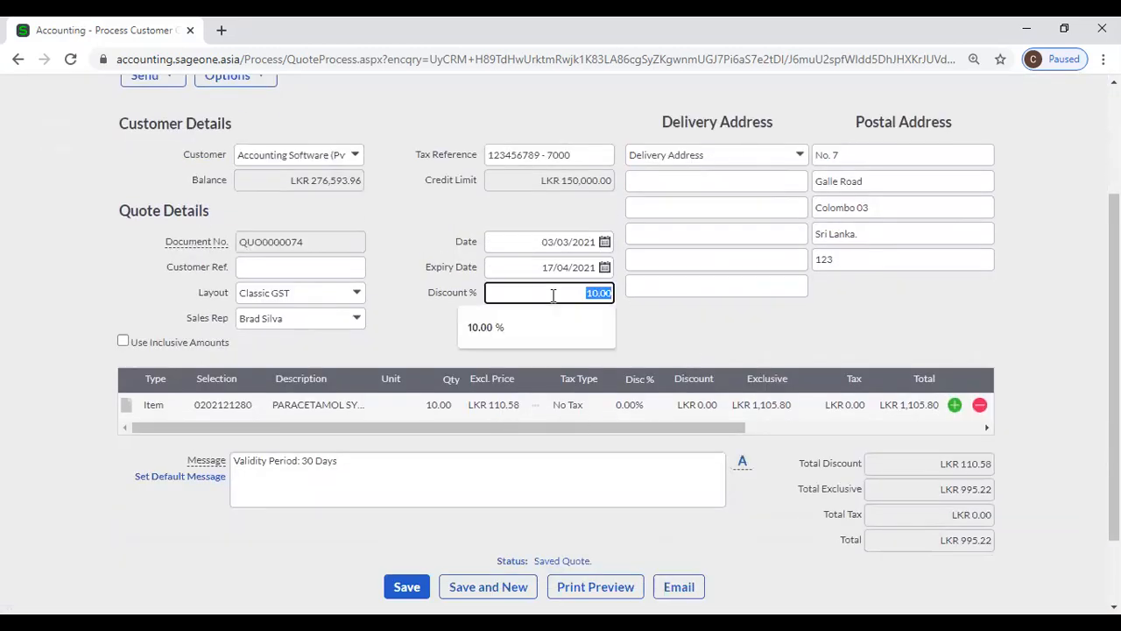
pyautogui.write('0')
pyautogui.click(662, 340)
# - Check the updated Quote GP, now LKR 100.40 (9.08%), and close it
pyautogui.scroll(1, 288, 260)
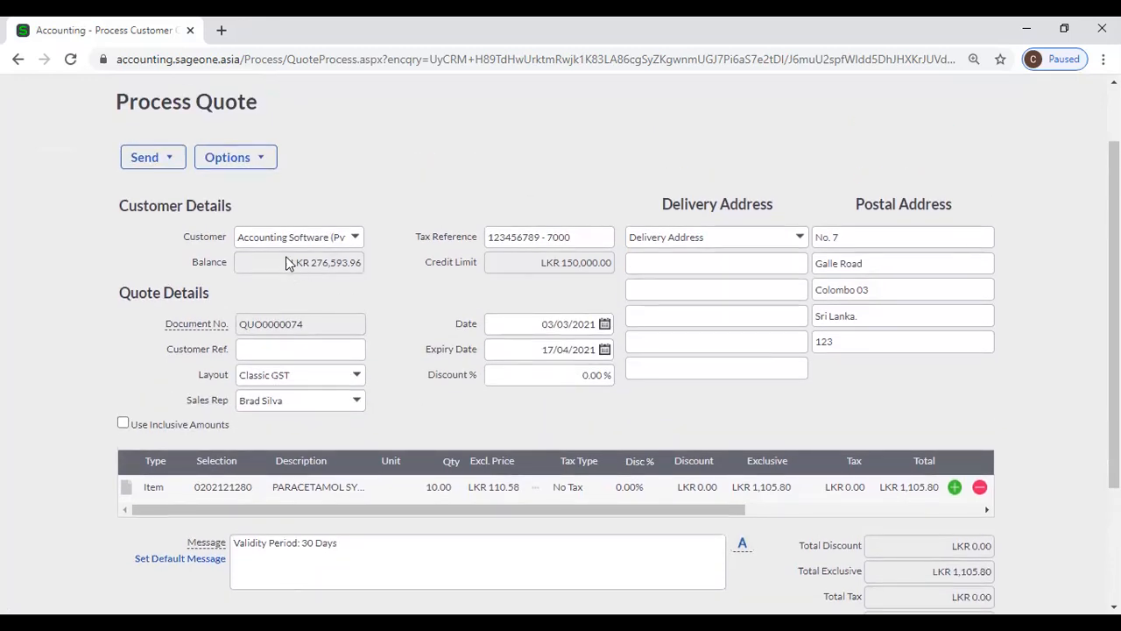
pyautogui.click(247, 161)
pyautogui.click(248, 185)
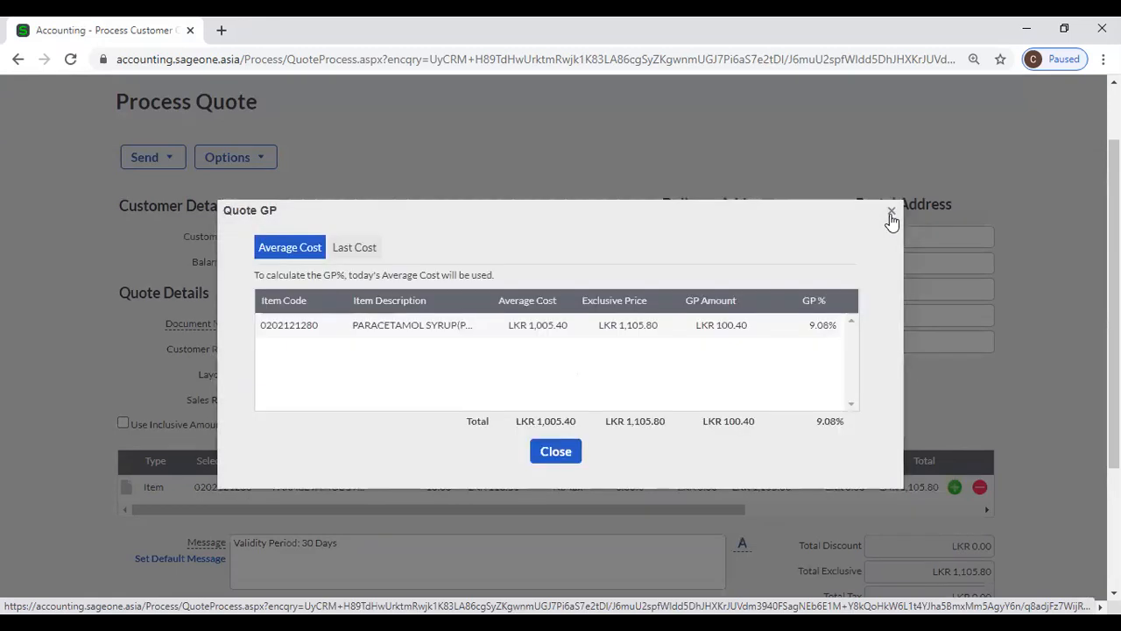
pyautogui.click(889, 212)
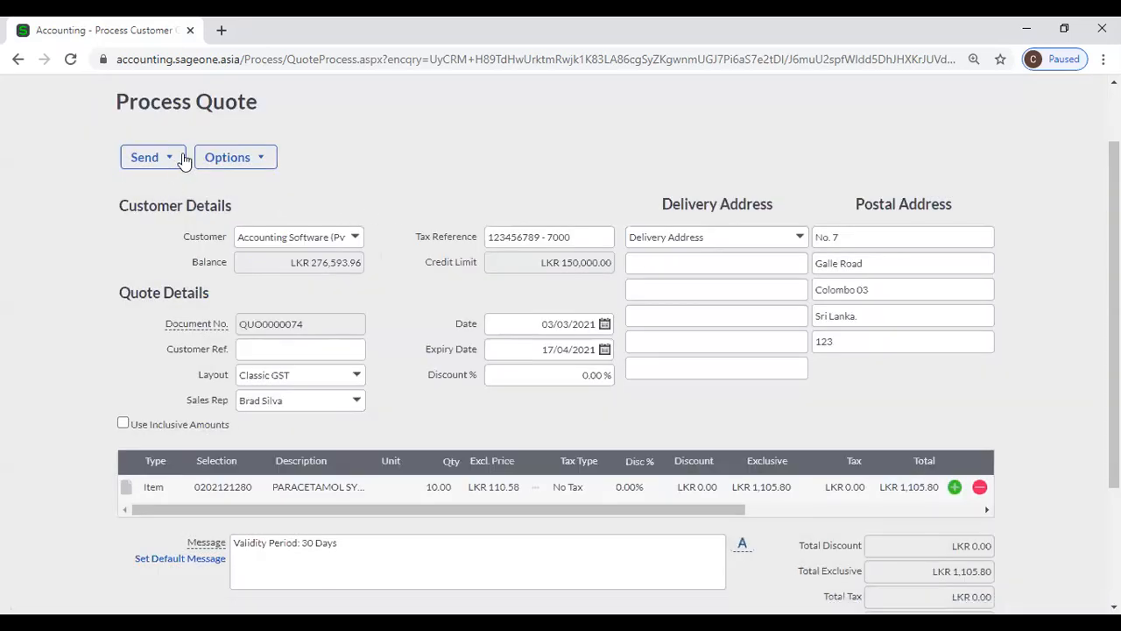
pyautogui.click(261, 157)
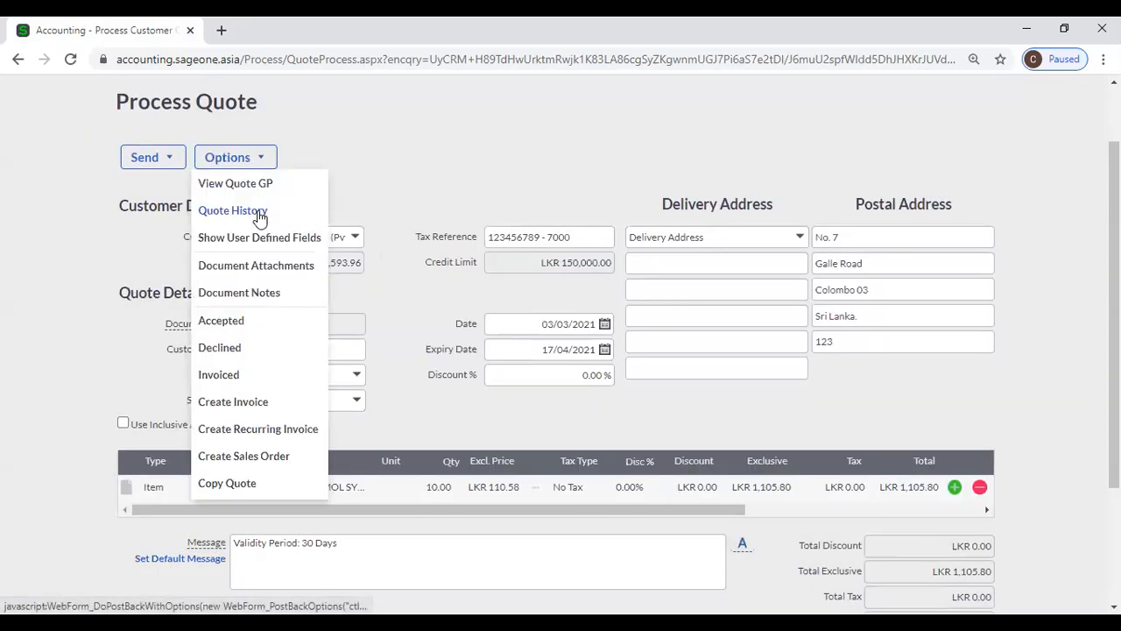
pyautogui.click(258, 212)
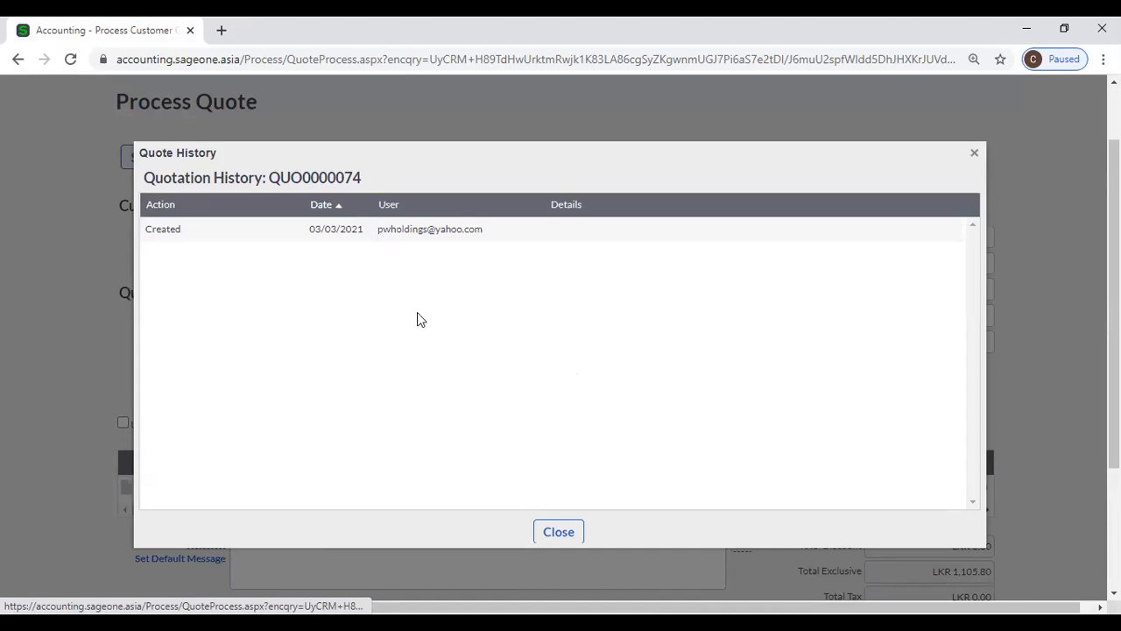
pyautogui.click(547, 533)
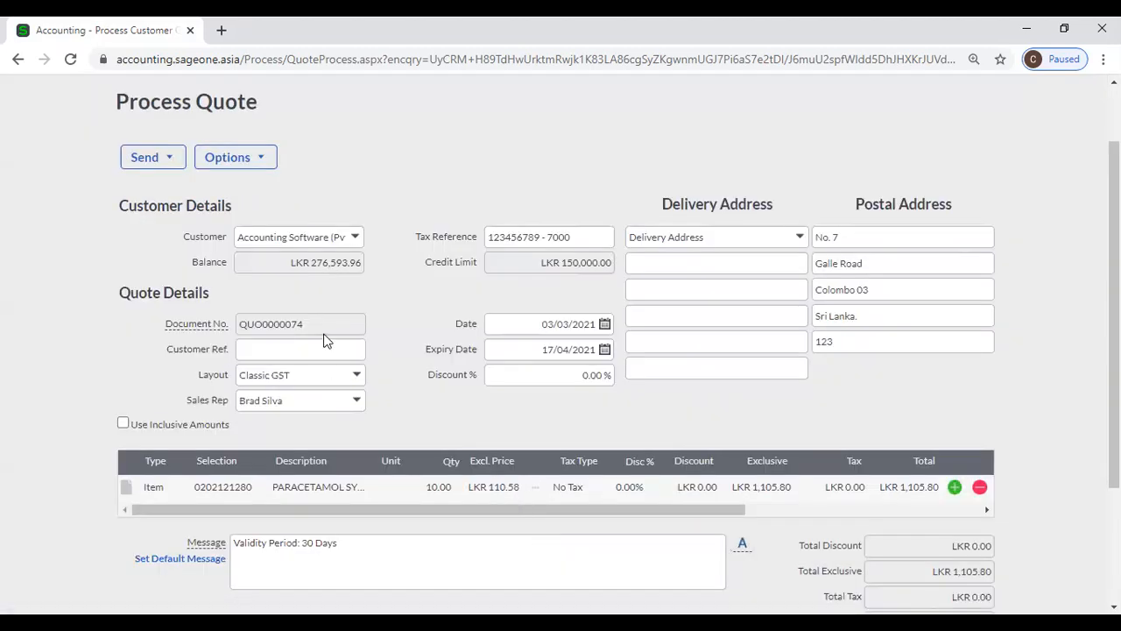
pyautogui.click(265, 163)
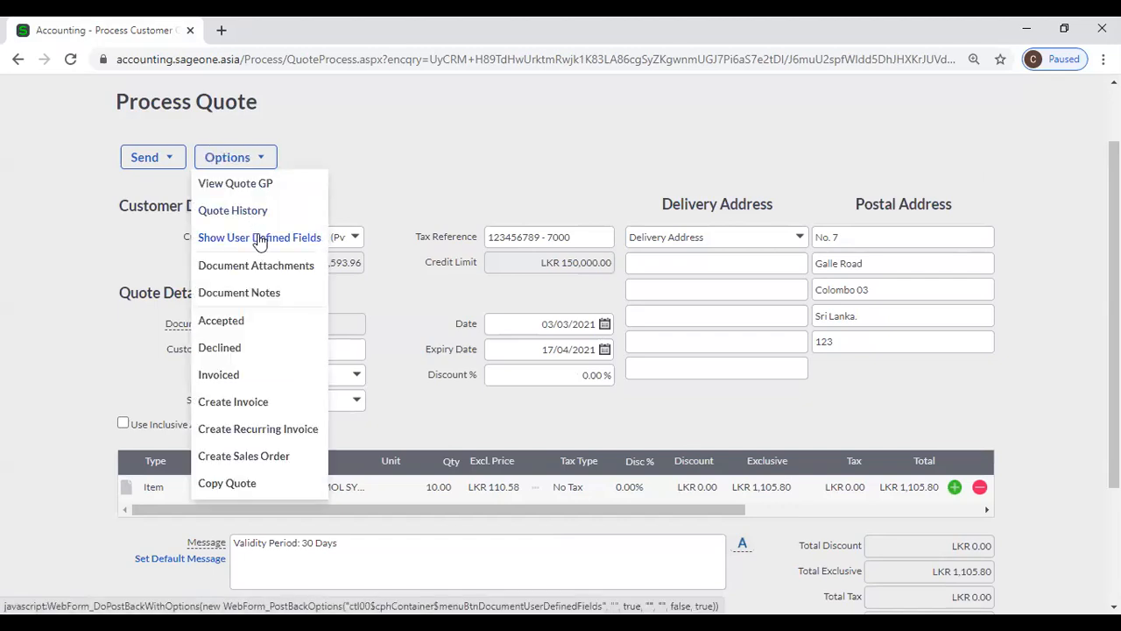
pyautogui.click(259, 239)
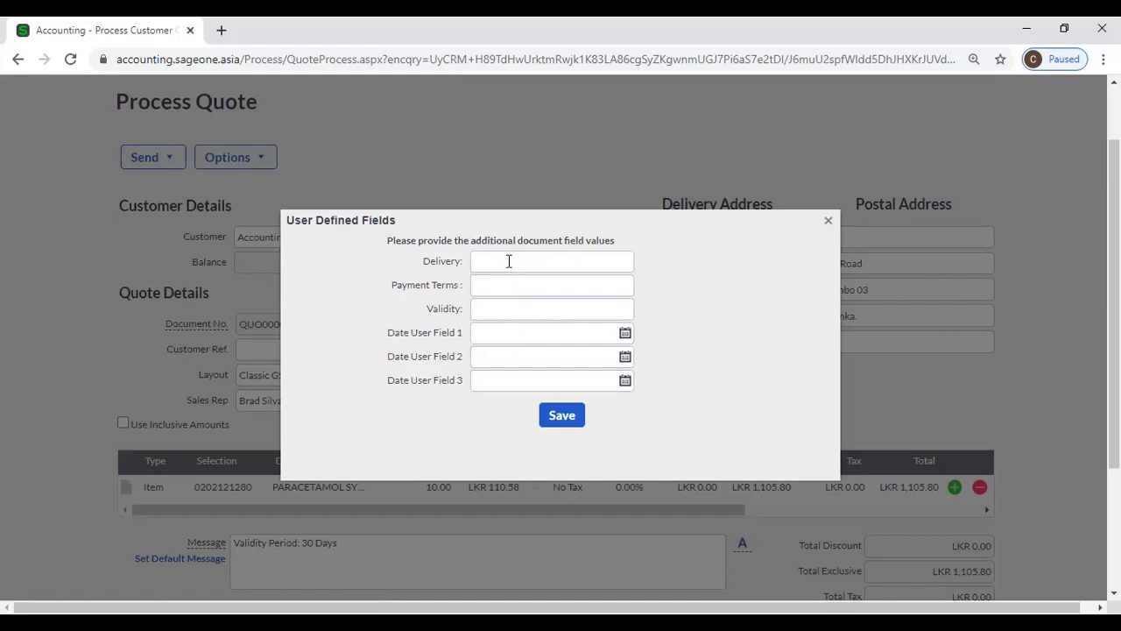
pyautogui.click(827, 222)
pyautogui.click(245, 167)
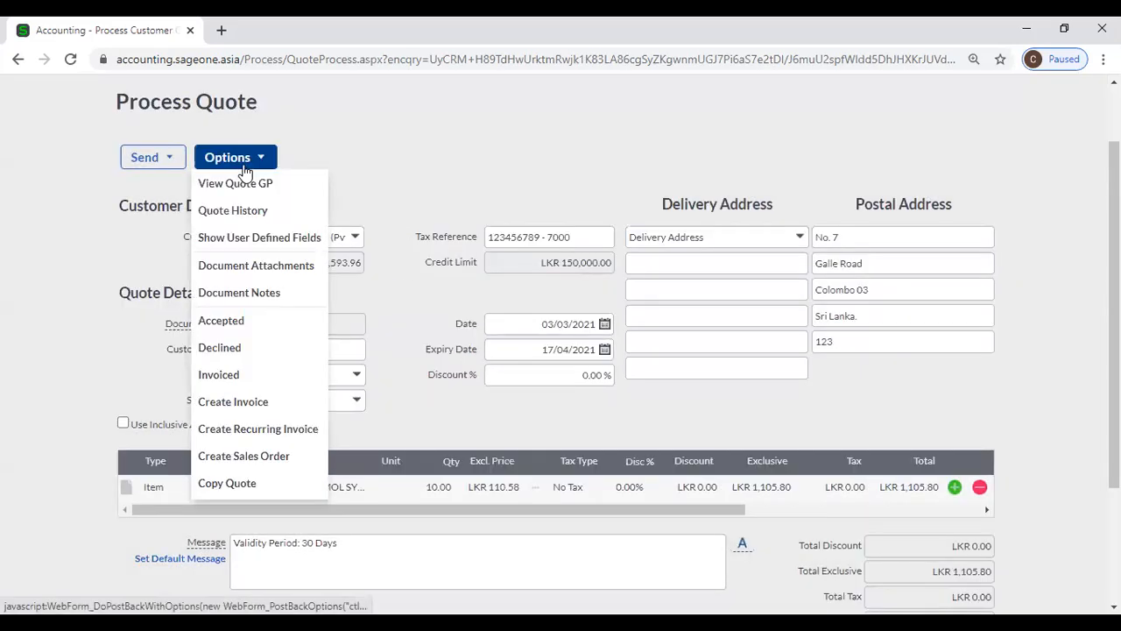
pyautogui.click(268, 264)
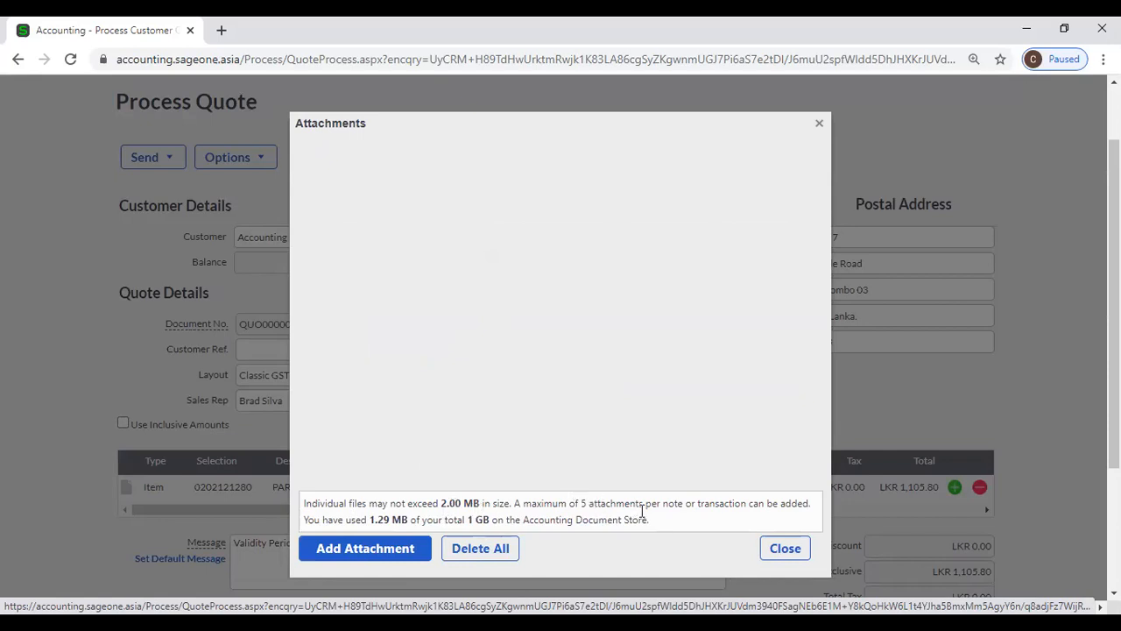
pyautogui.click(771, 552)
pyautogui.click(143, 158)
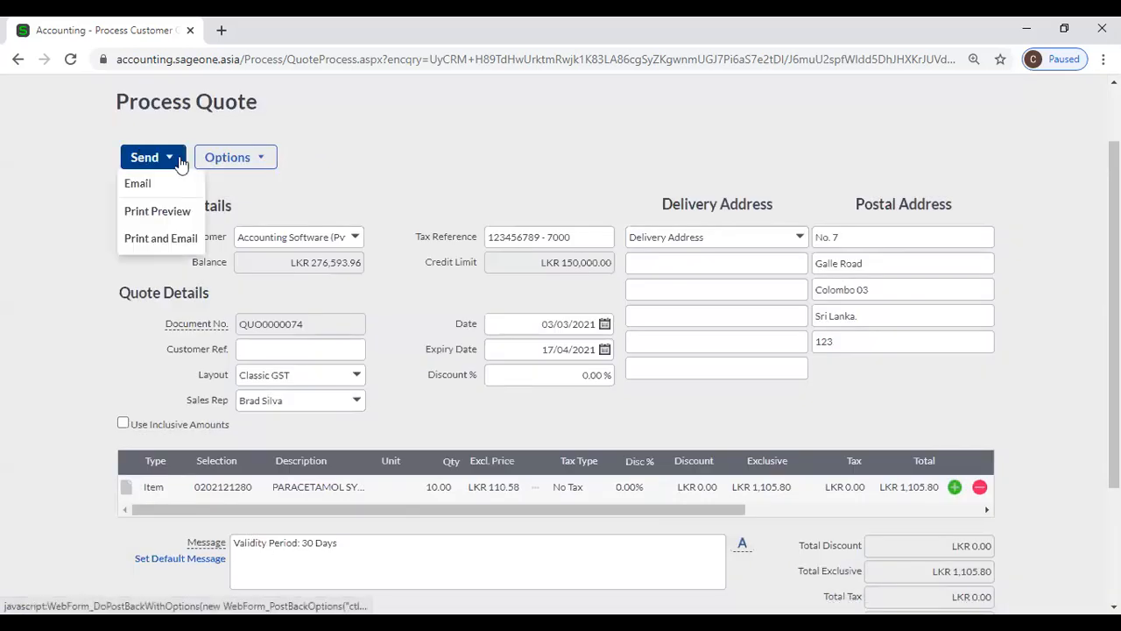
pyautogui.click(217, 167)
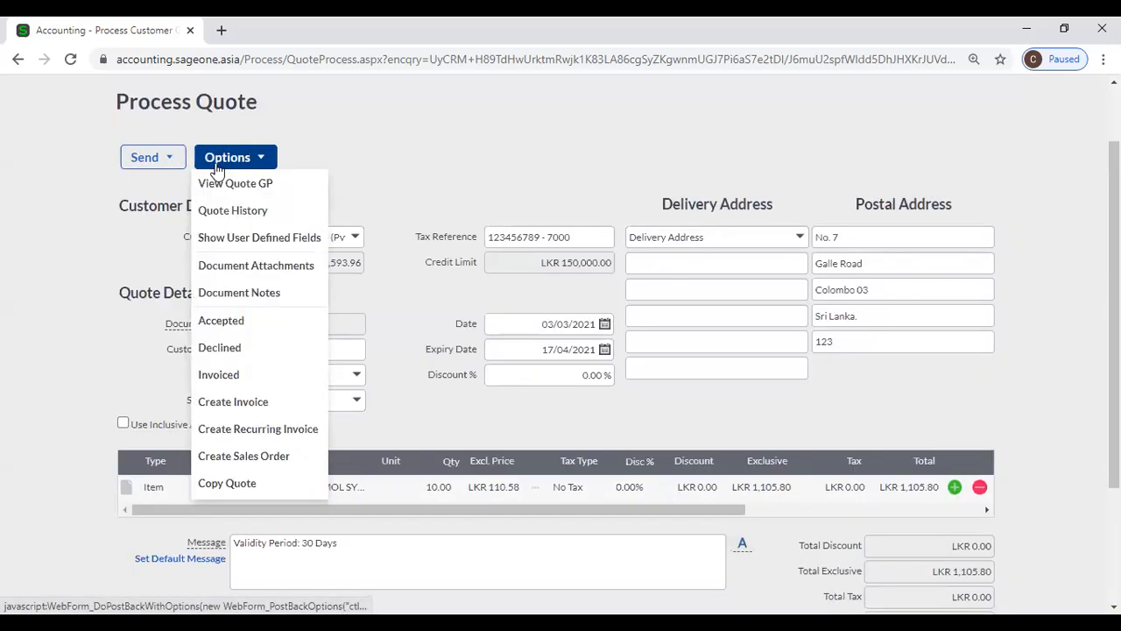
pyautogui.click(270, 296)
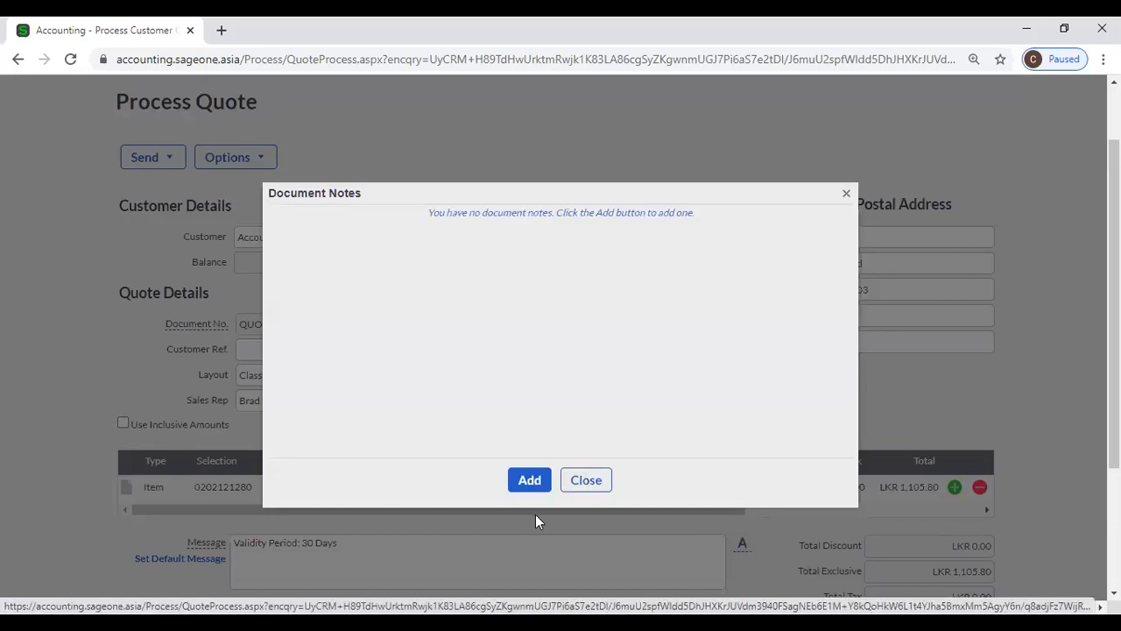
pyautogui.click(530, 487)
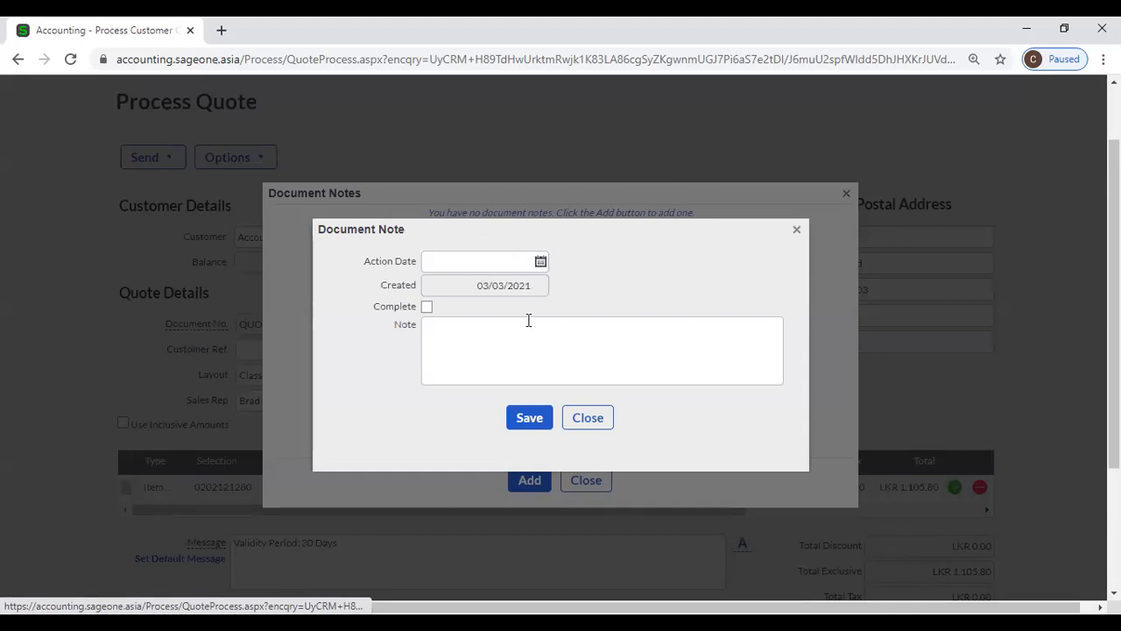
pyautogui.click(600, 422)
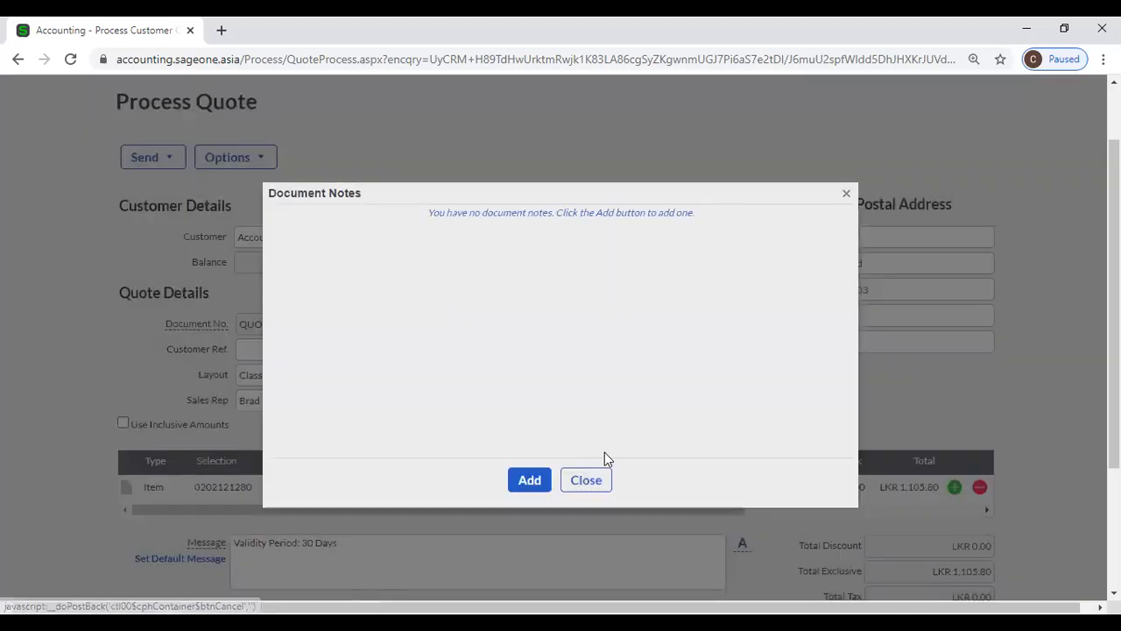
pyautogui.click(598, 481)
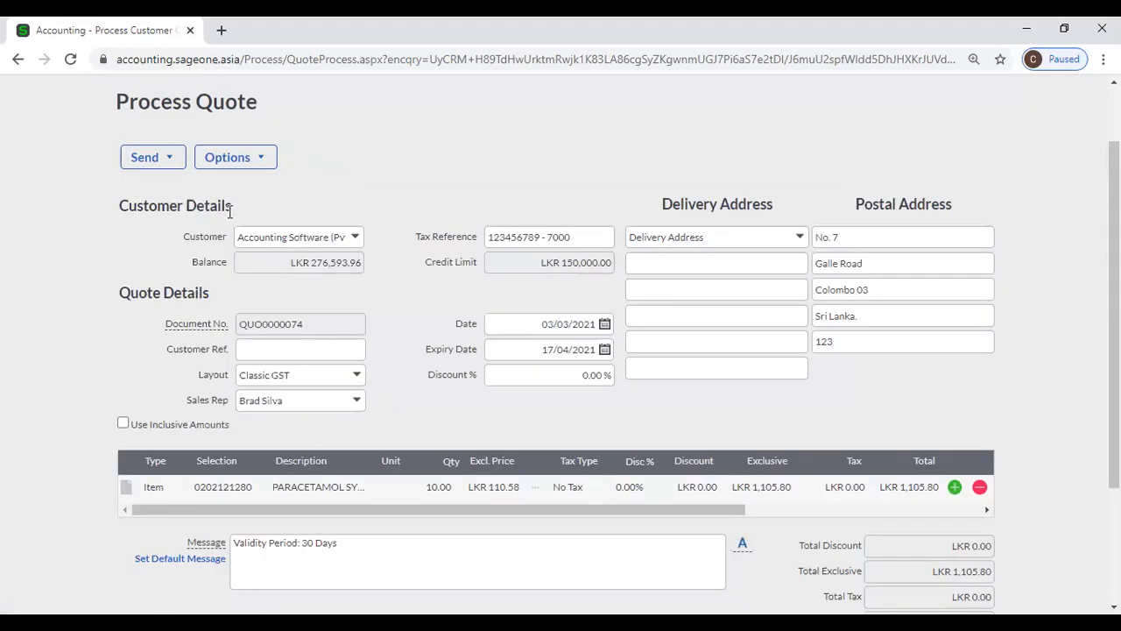
pyautogui.click(233, 164)
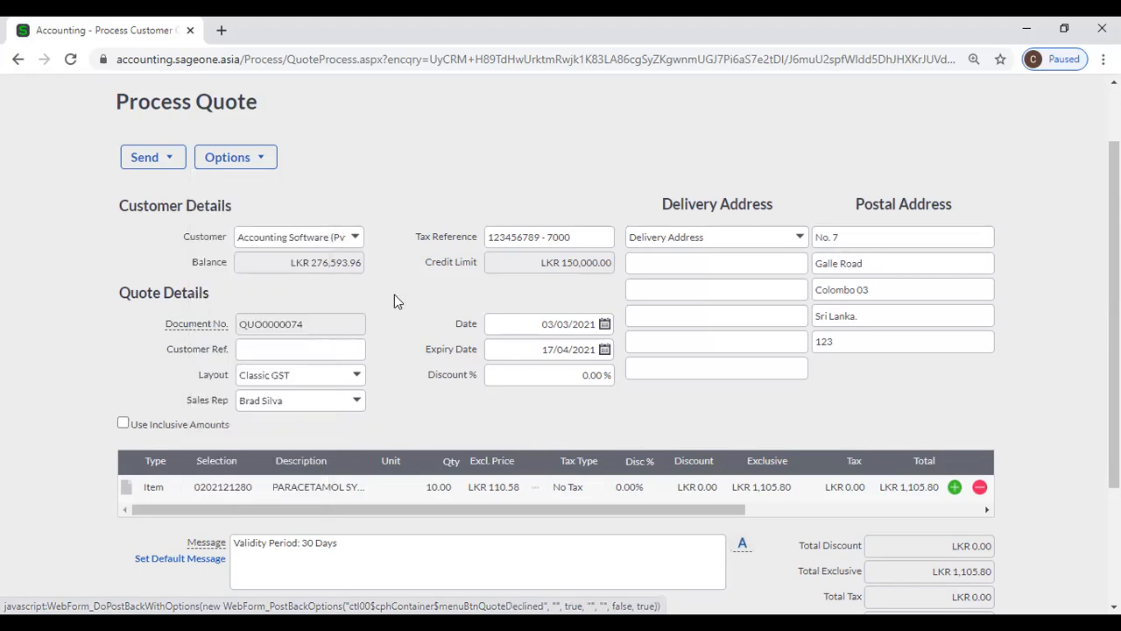
# - Show QUO0000074's Options actions with Copy Quote pointed at
pyautogui.moveTo(236, 168)
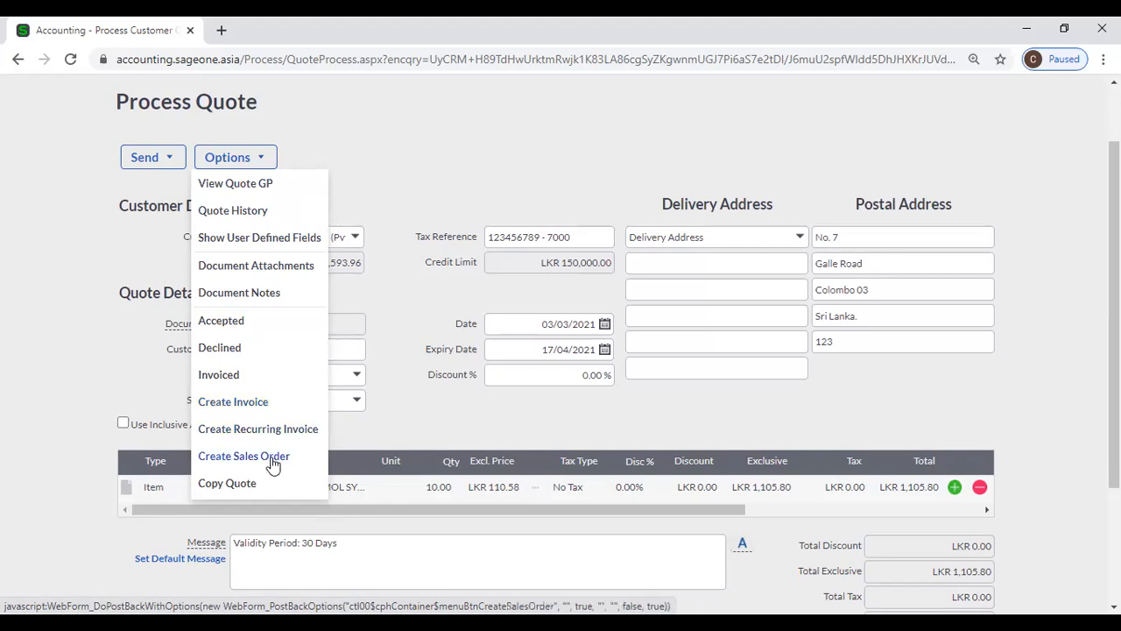
pyautogui.scroll(-1, 273, 464)
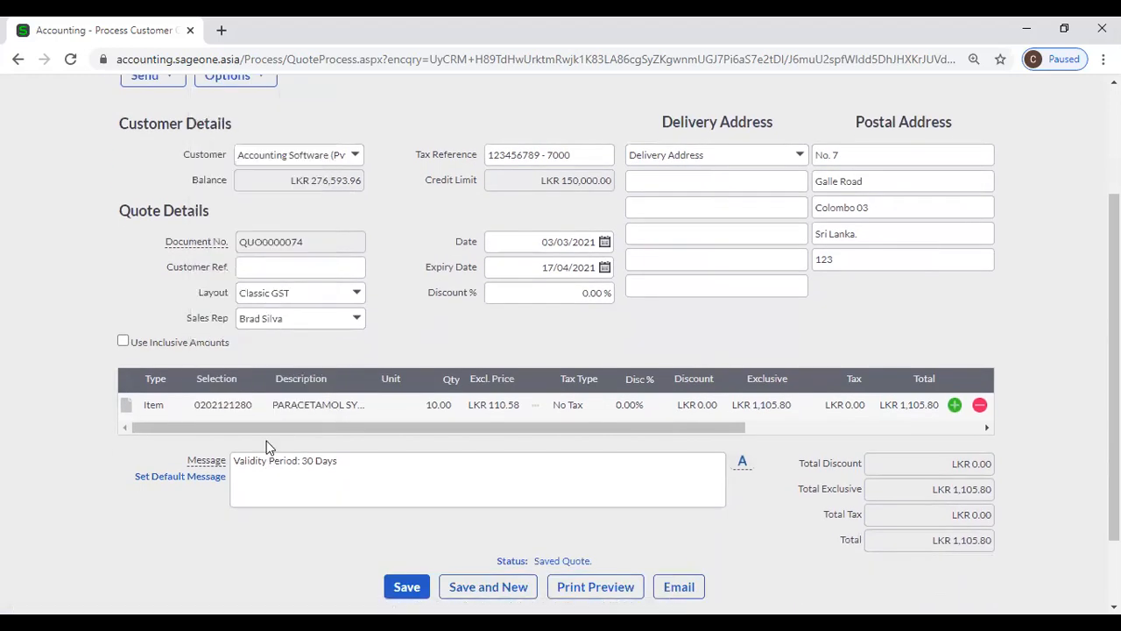
pyautogui.scroll(1, 332, 397)
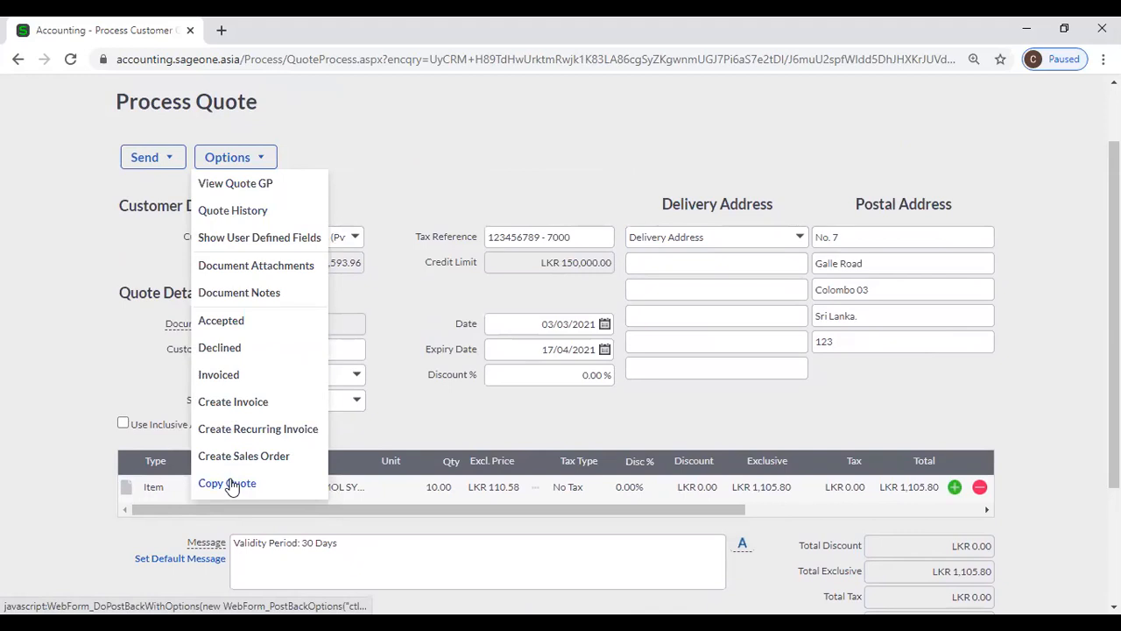
# - Copy QUO0000074, save it as pending quote QUO0000075, and reopen QUO0000074
pyautogui.click(227, 483)
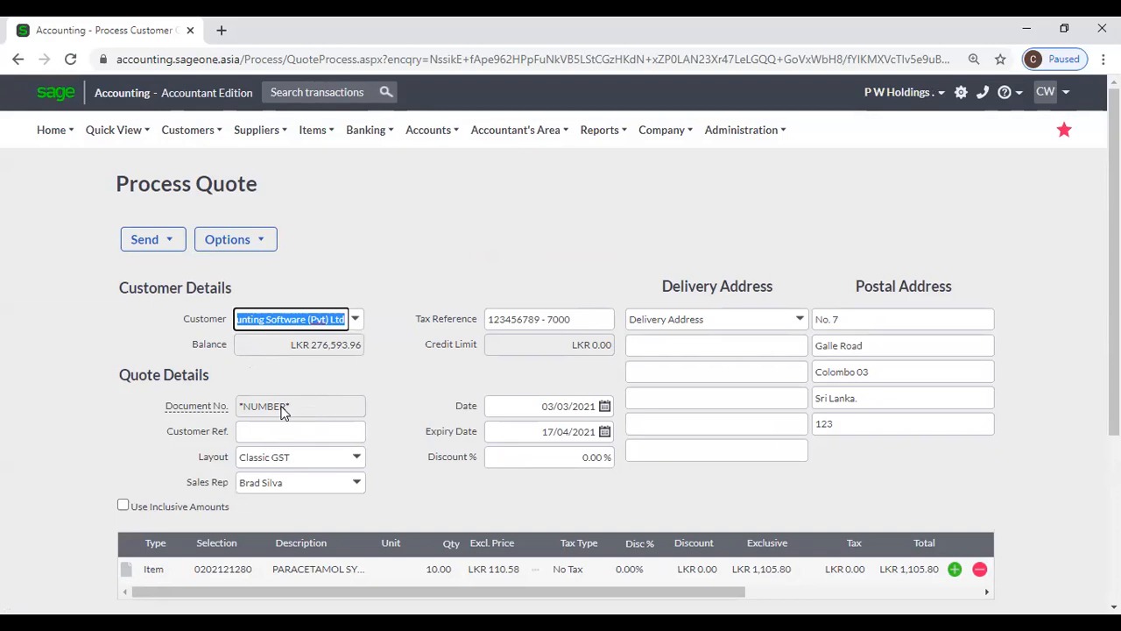
pyautogui.scroll(-2, 670, 550)
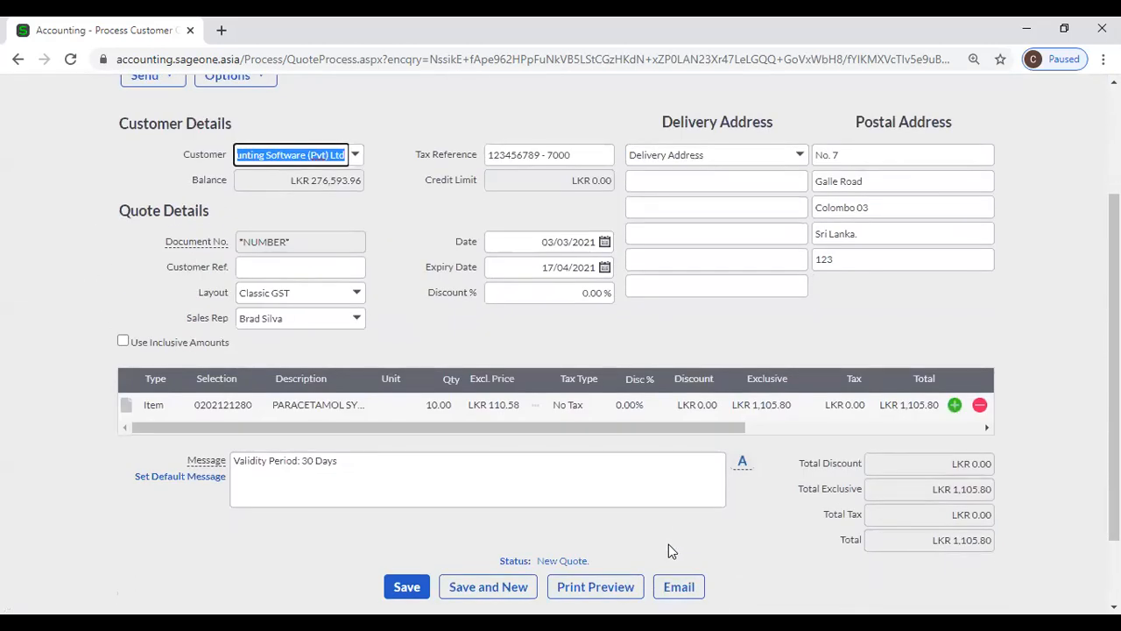
pyautogui.click(389, 590)
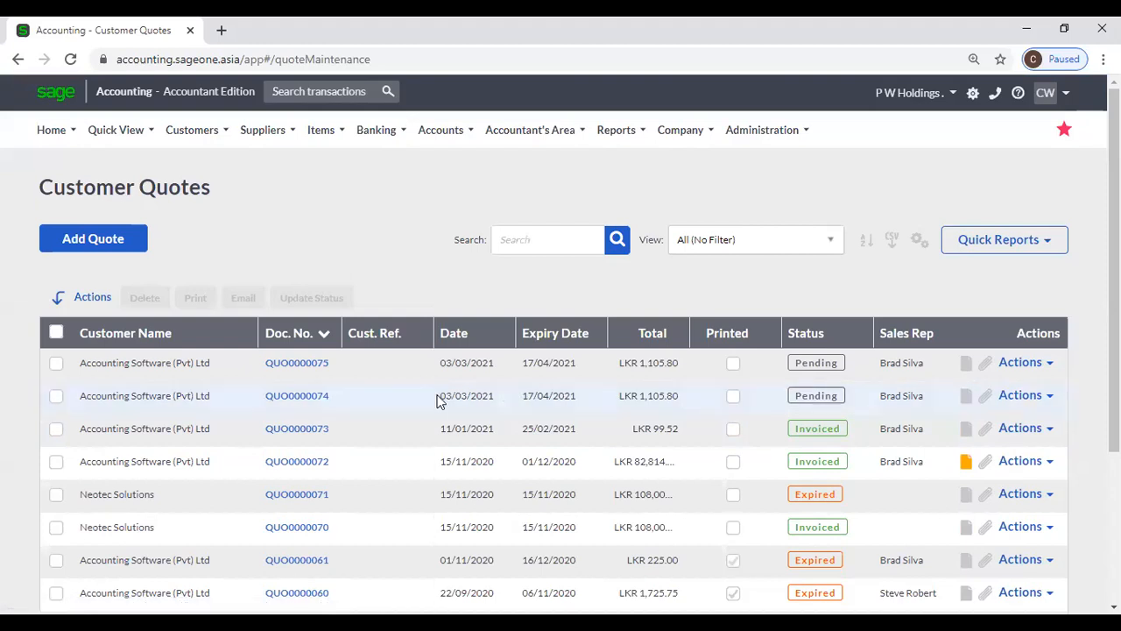
pyautogui.click(302, 398)
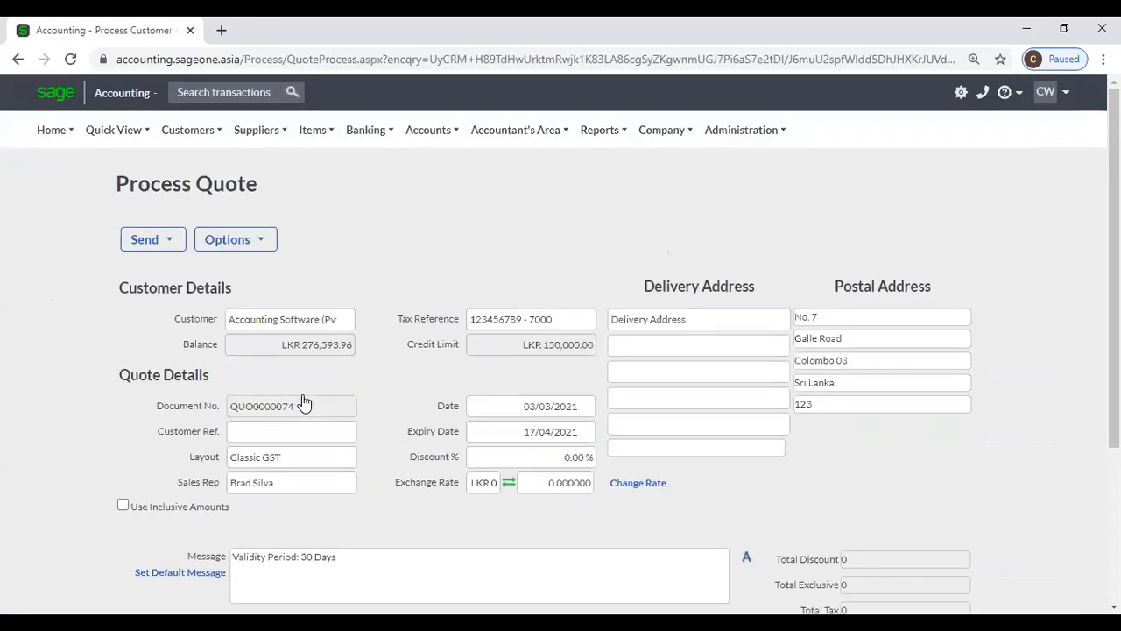
pyautogui.click(278, 249)
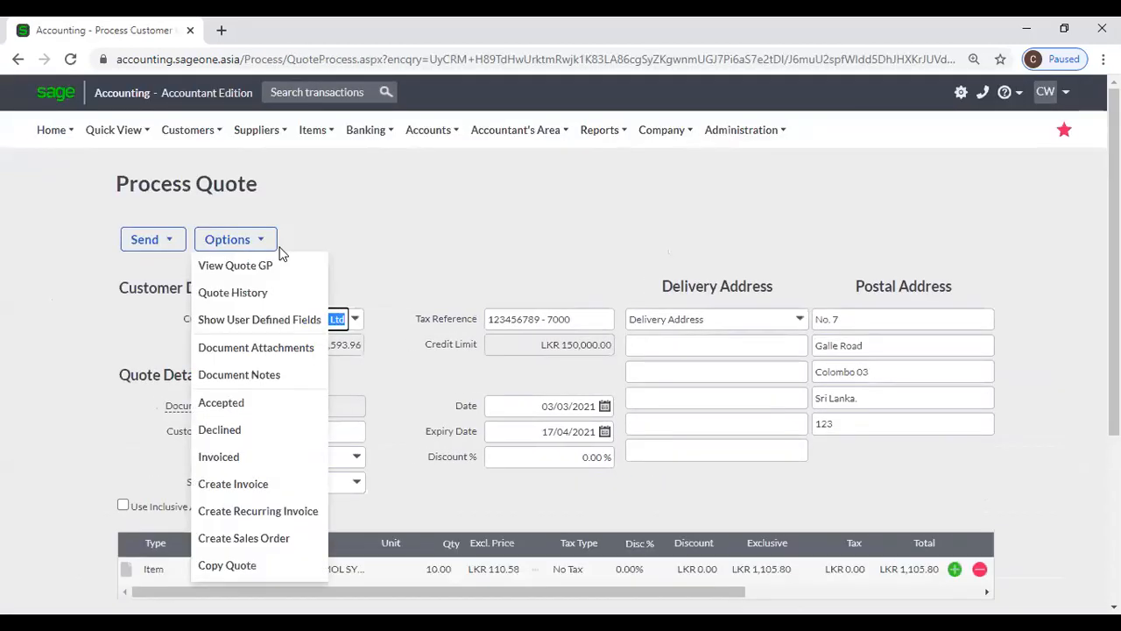
pyautogui.click(254, 296)
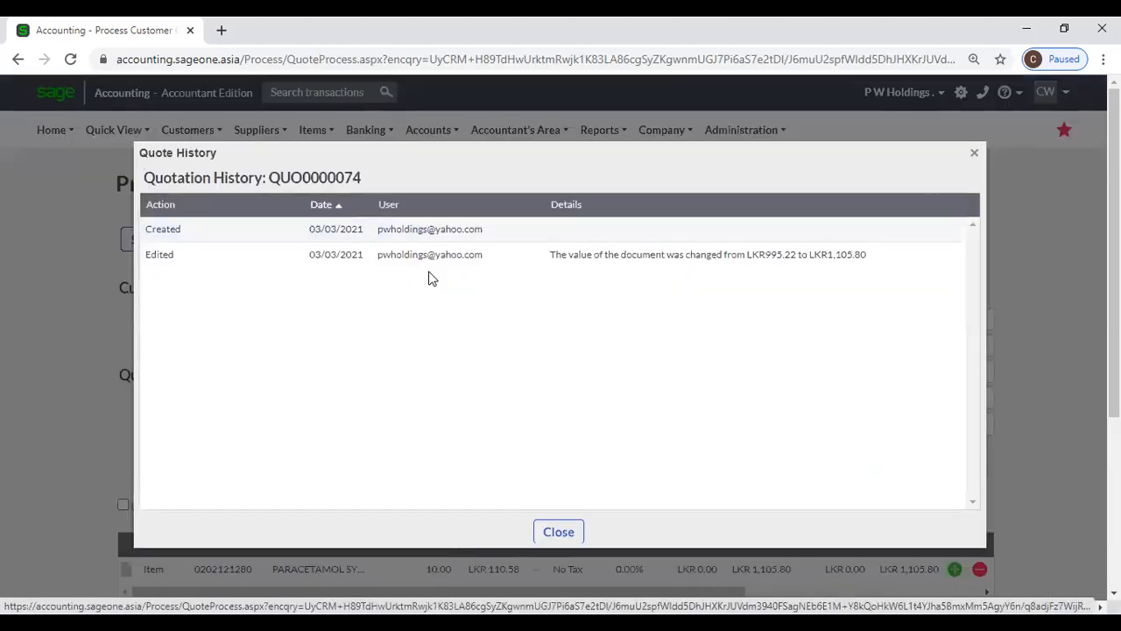
pyautogui.click(974, 152)
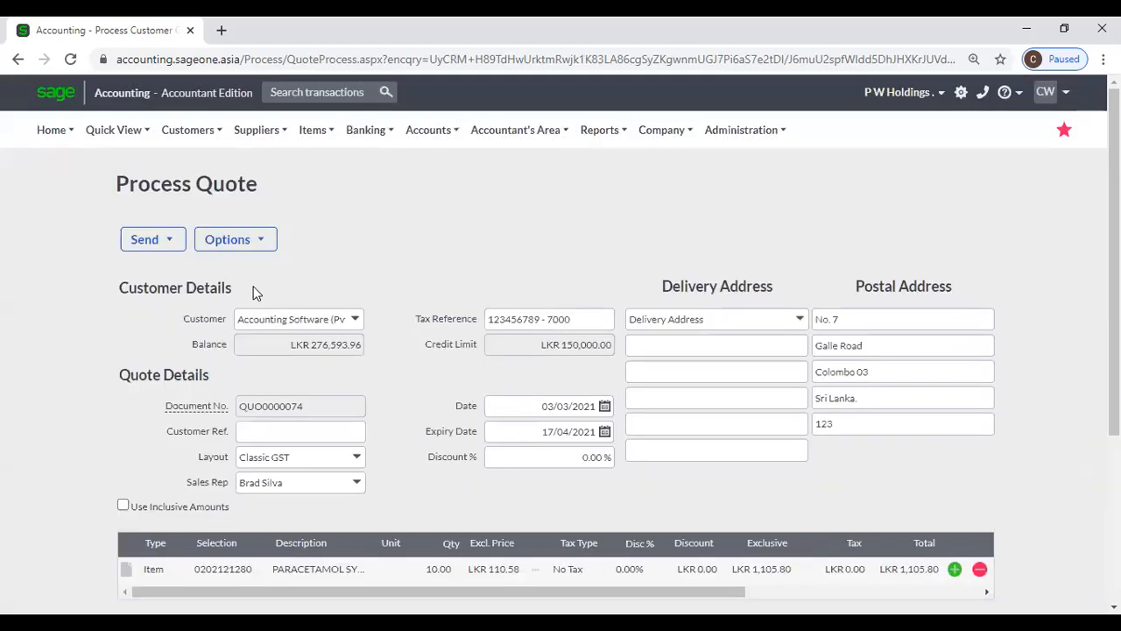
pyautogui.click(226, 240)
pyautogui.click(223, 294)
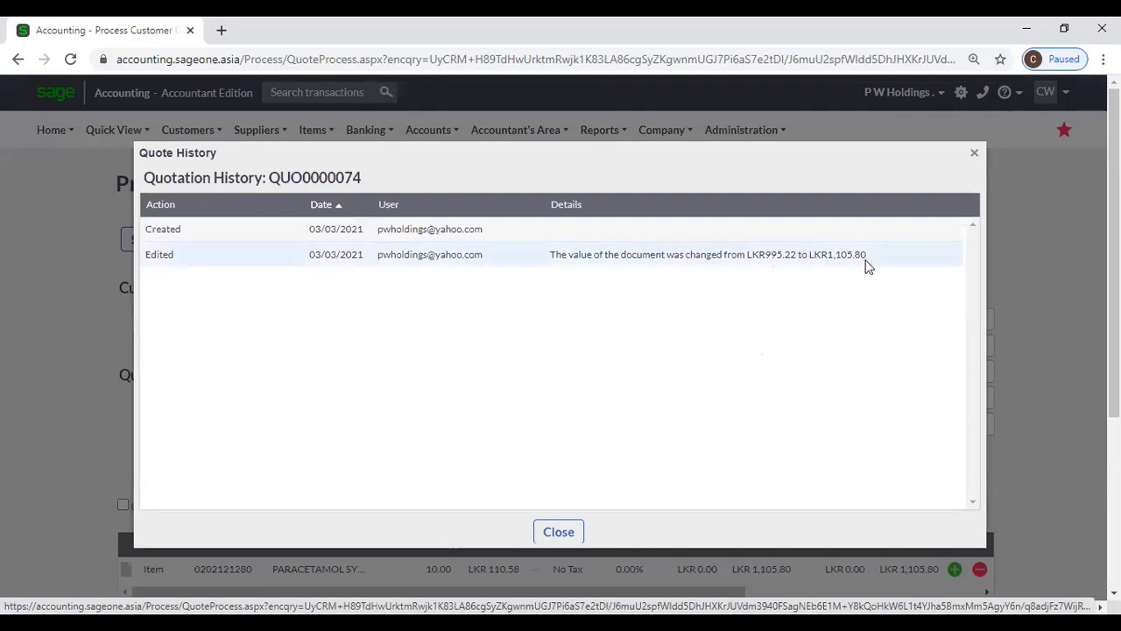
pyautogui.click(552, 537)
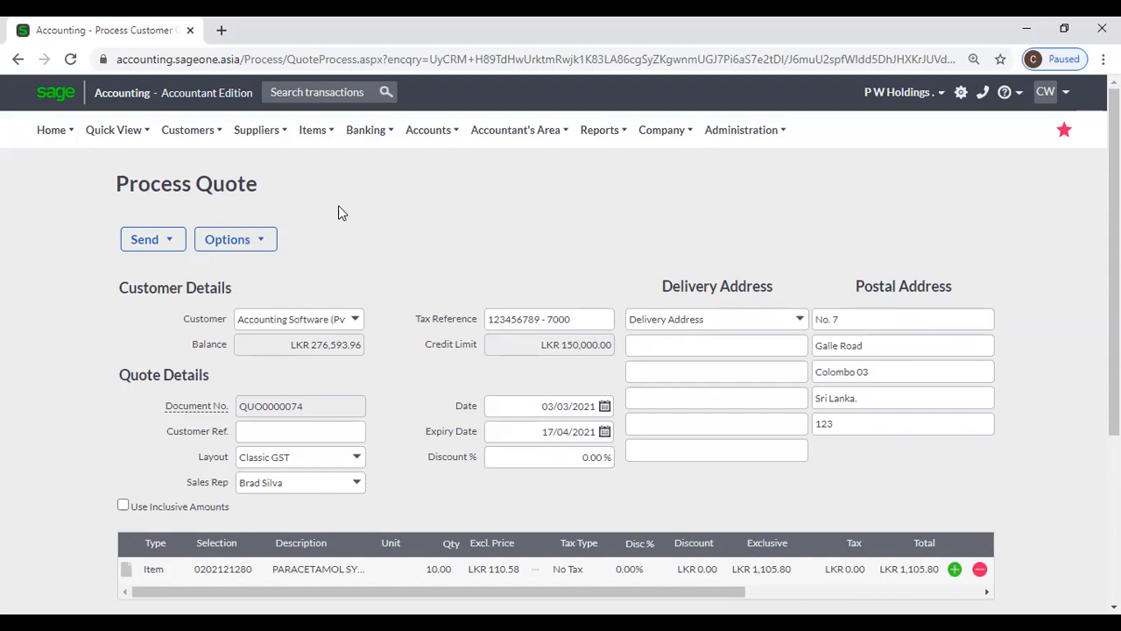
pyautogui.scroll(-1, 338, 213)
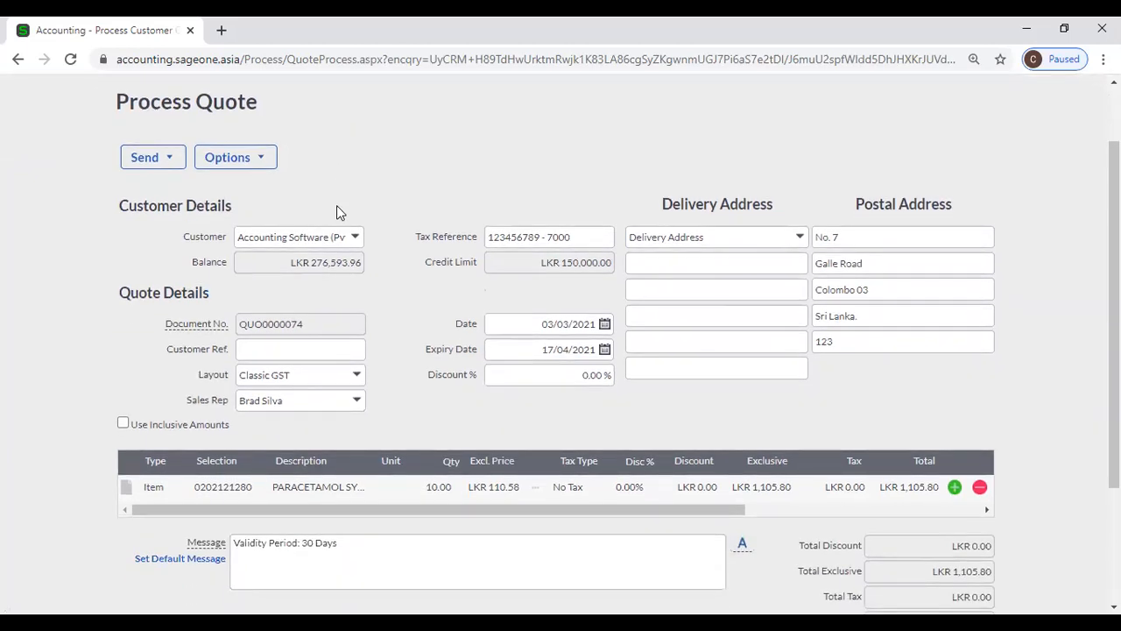
# - Open the Options dropdown on quote QUO0000074
pyautogui.click(259, 163)
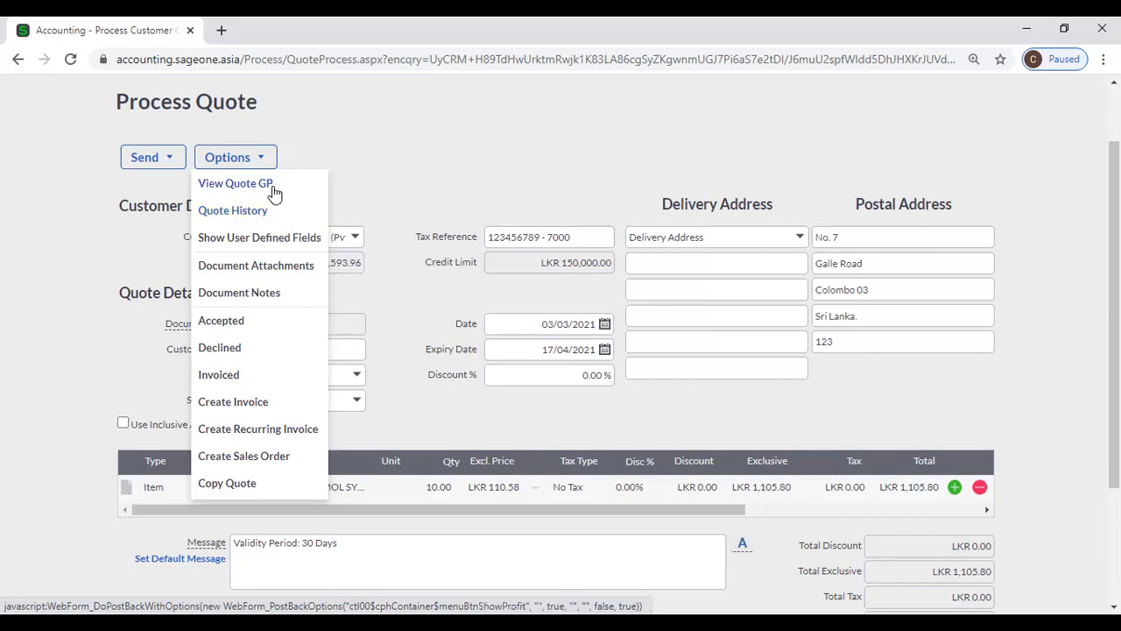
# - Select View Quote GP, then scroll to the Saved Quote status and LKR 1,105.80 total
pyautogui.click(273, 188)
pyautogui.scroll(-3, 443, 164)
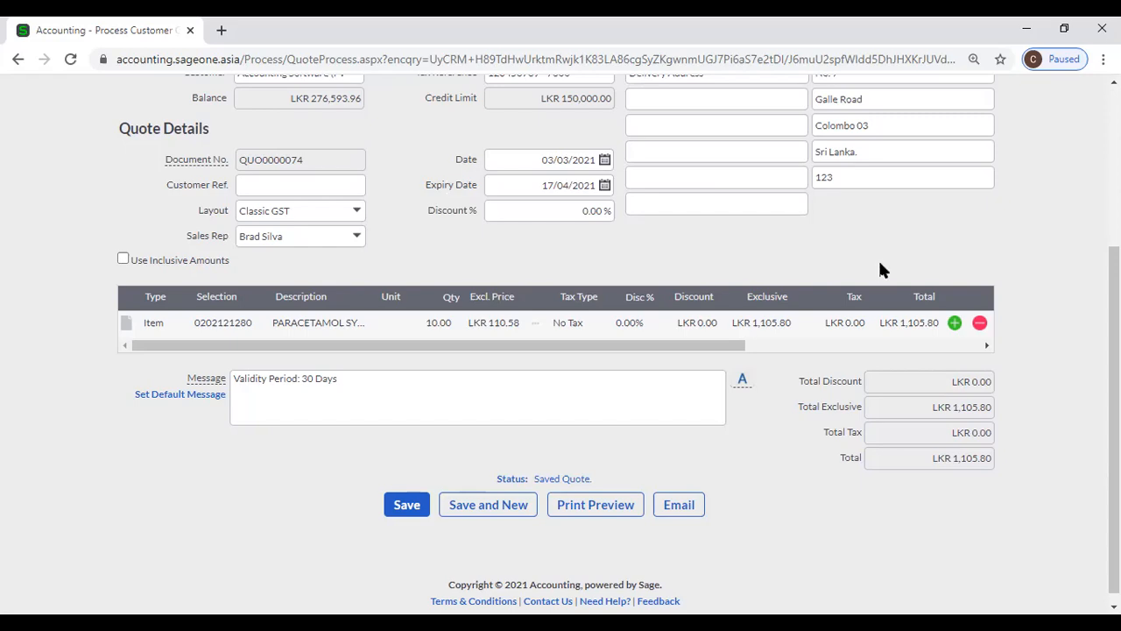
# - Insert a blank item line below the paracetamol syrup line
pyautogui.click(954, 323)
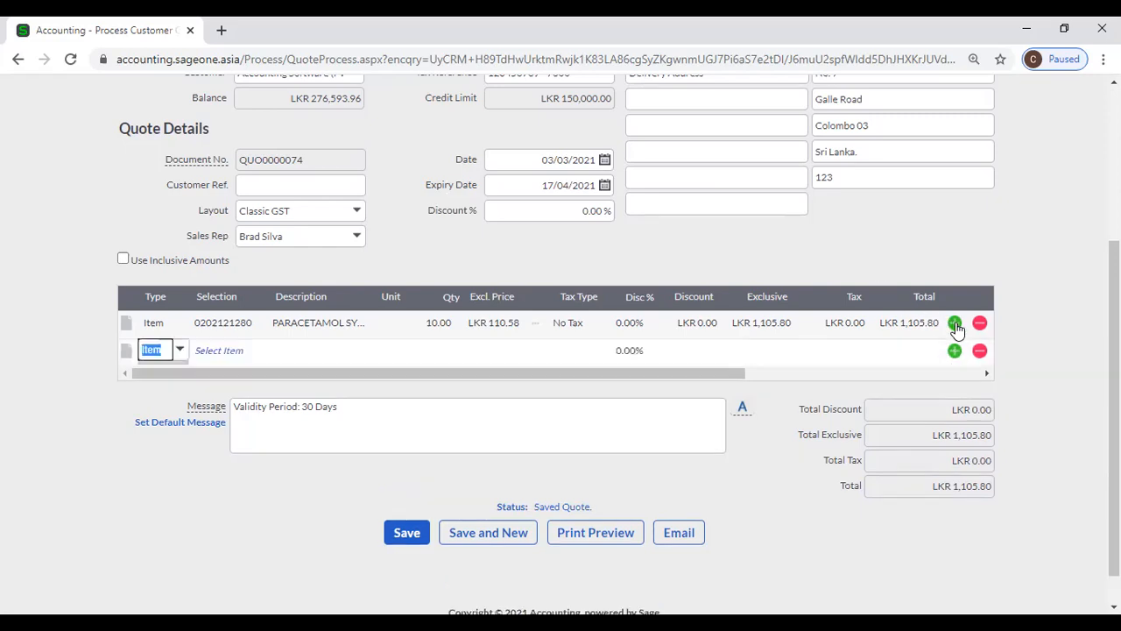
# - Open the new quote line's Type dropdown listing Item, Account, Time and Bundle
pyautogui.click(146, 352)
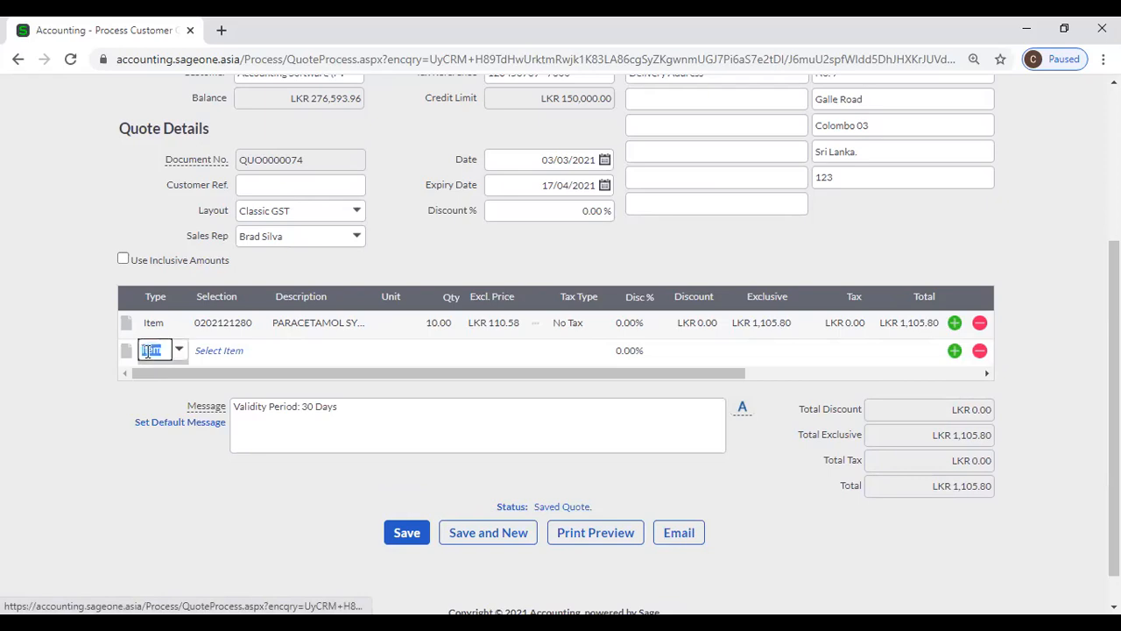
pyautogui.click(212, 350)
pyautogui.click(180, 354)
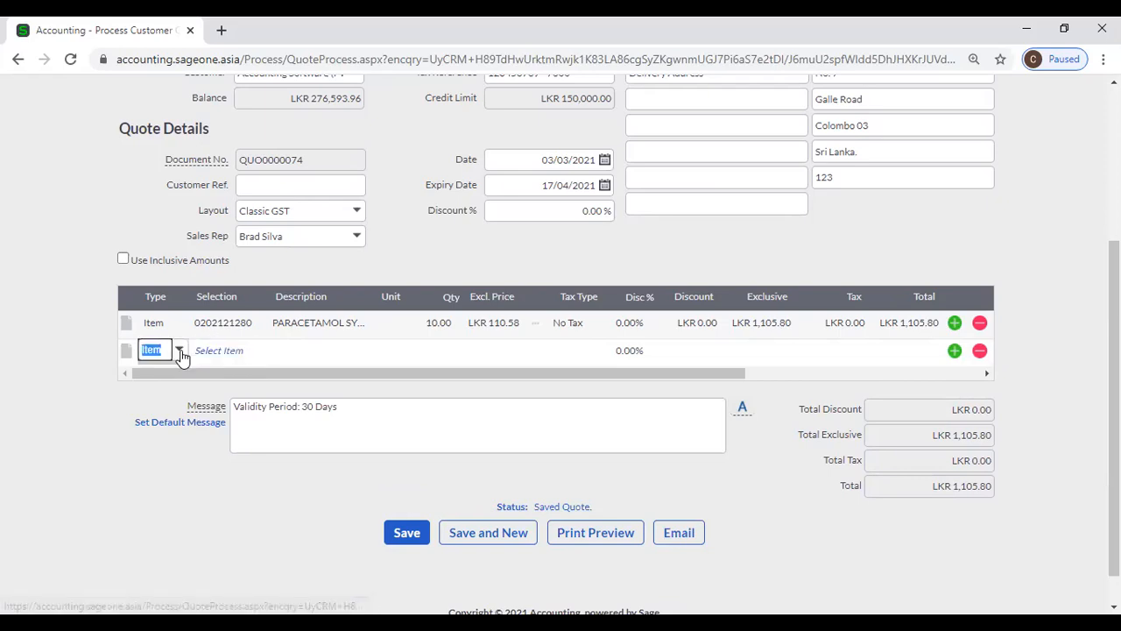
pyautogui.click(179, 351)
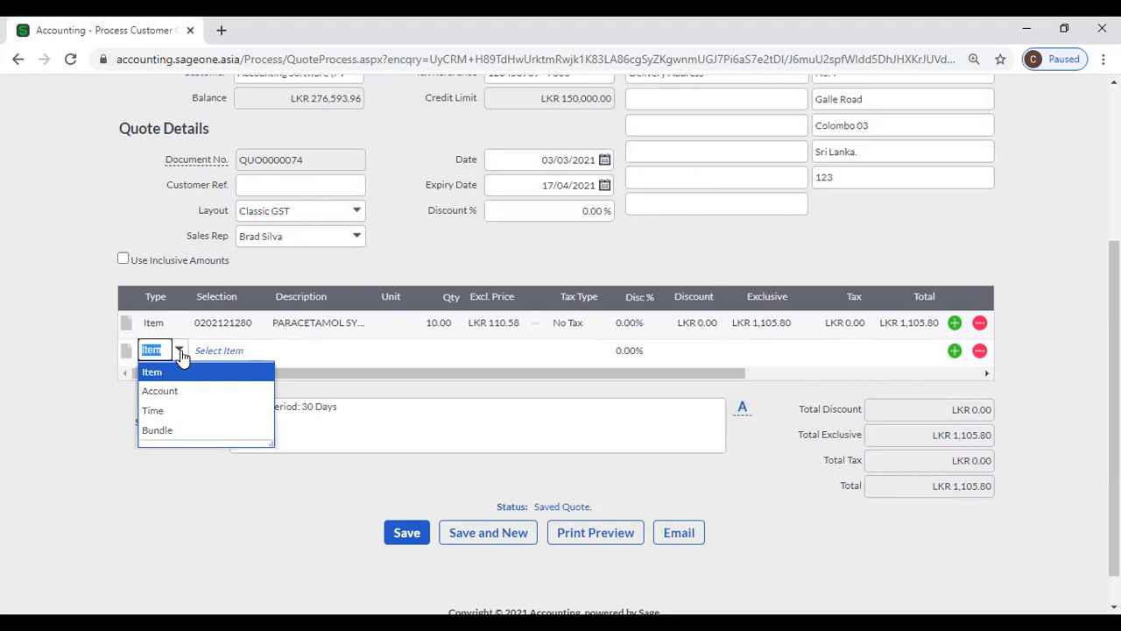
# - Make the new line a Bundle and add COM - Computer, expanding its five component lines
pyautogui.click(185, 434)
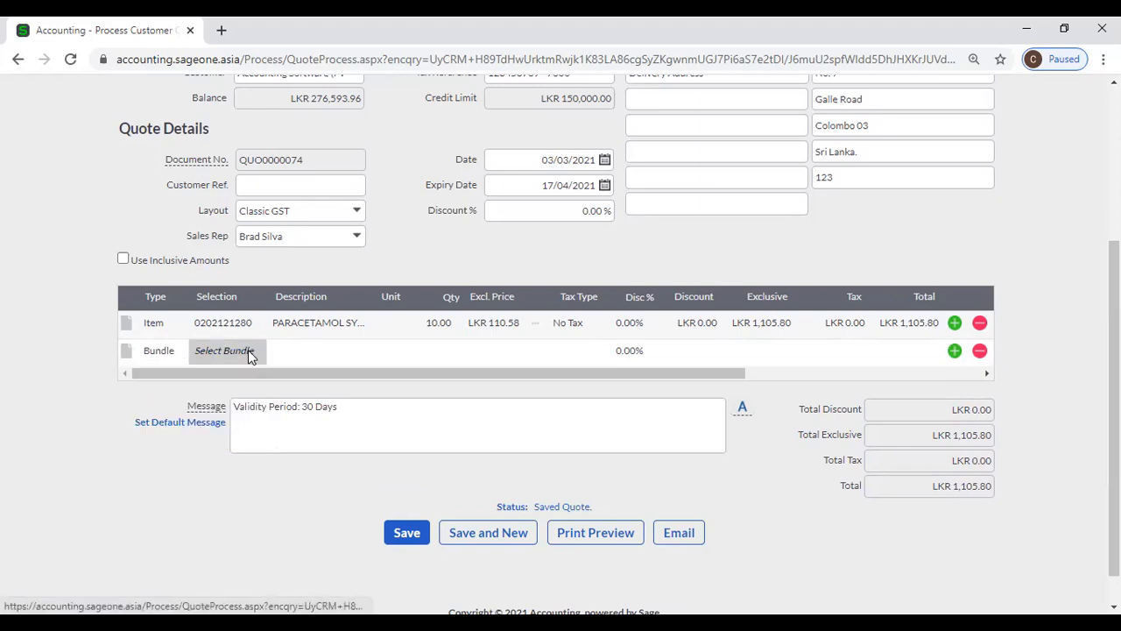
pyautogui.click(248, 351)
pyautogui.click(249, 355)
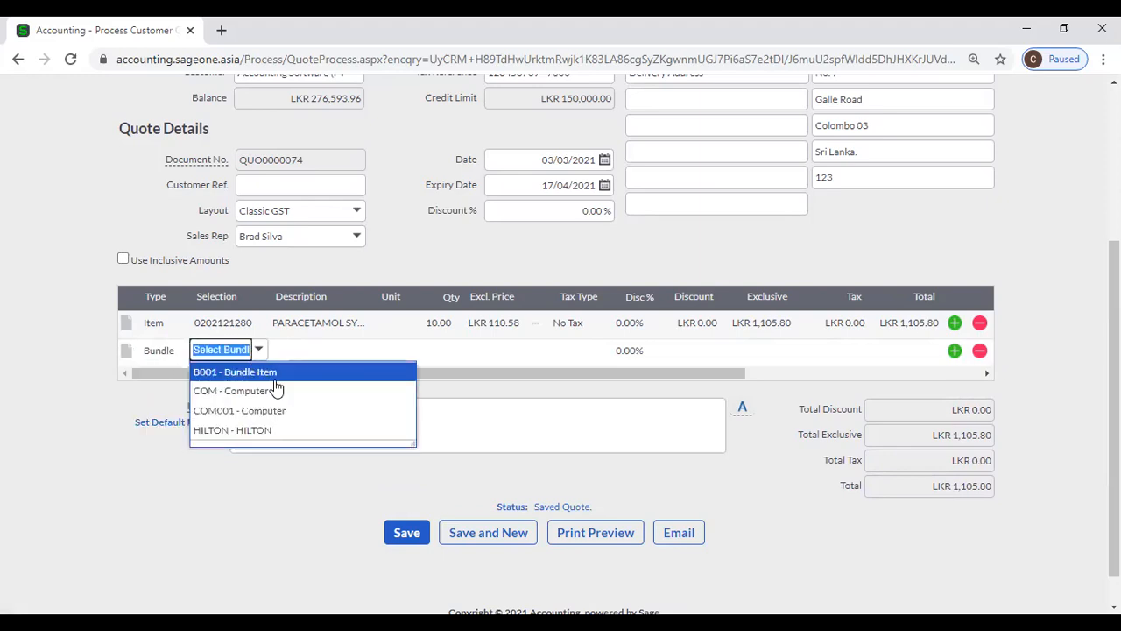
pyautogui.click(276, 390)
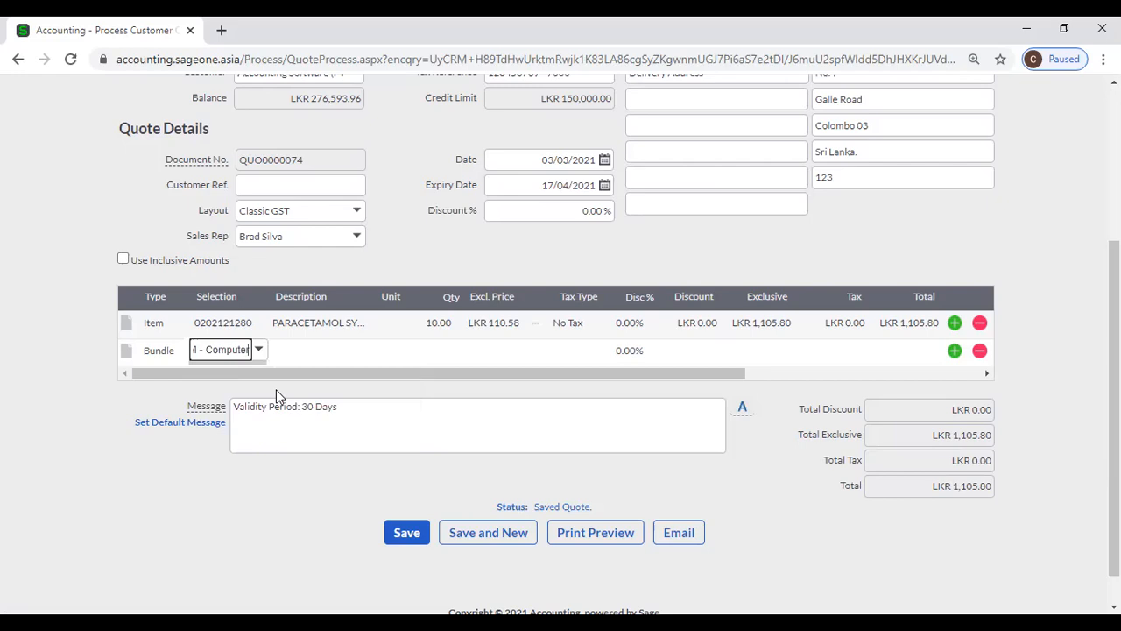
pyautogui.press('Tab')
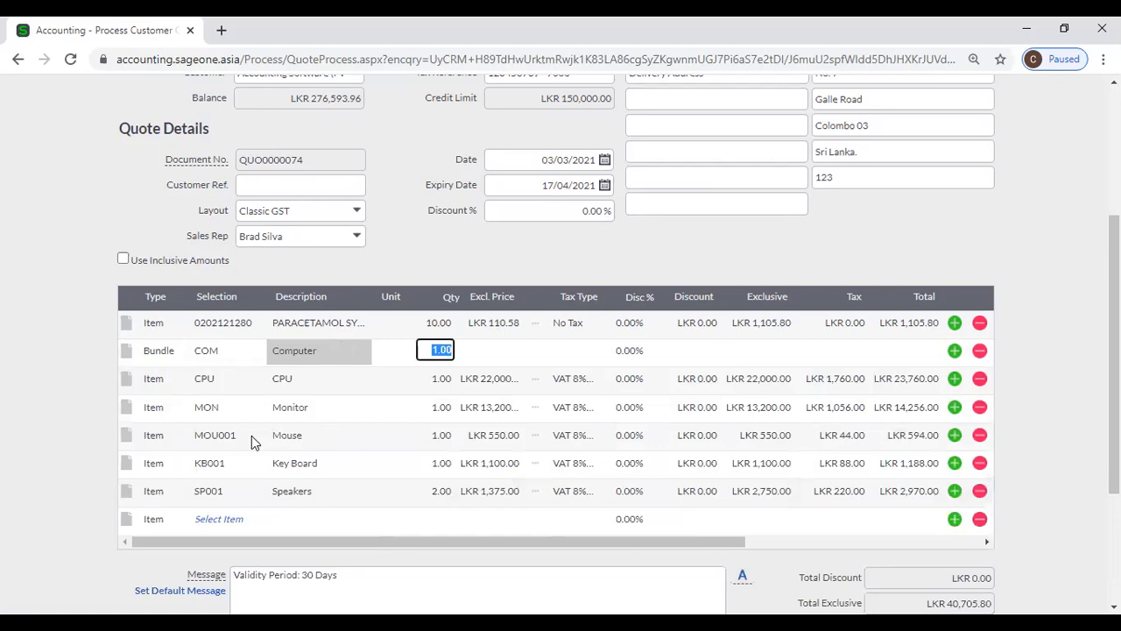
pyautogui.scroll(-2, 253, 438)
pyautogui.click(169, 365)
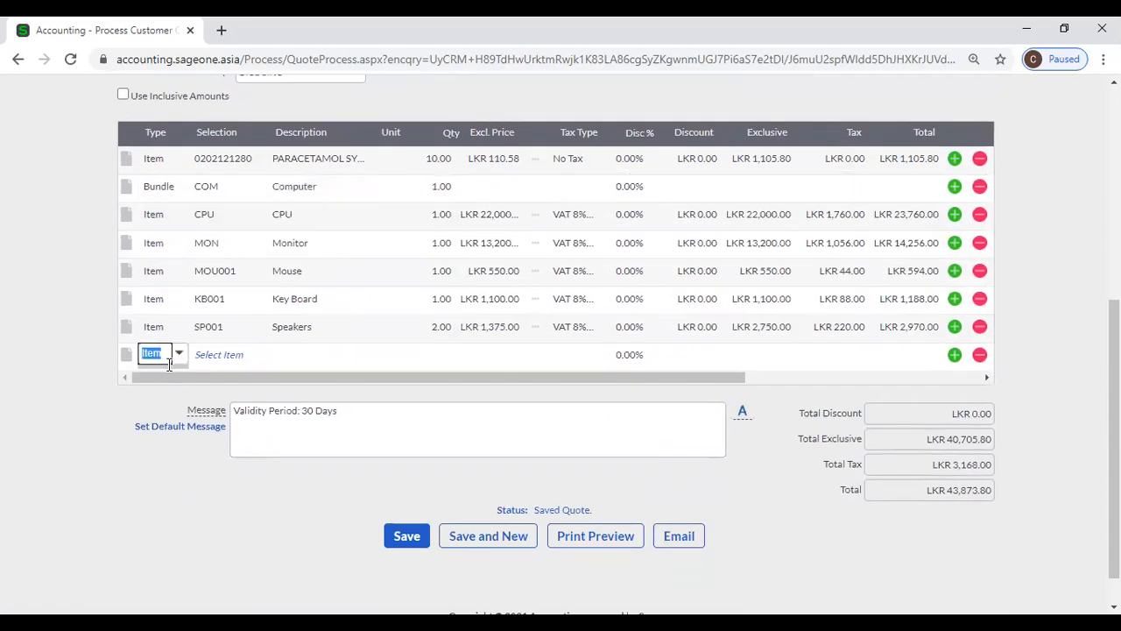
# - Make the last quote line an Account line, closing the account list without picking one
pyautogui.click(178, 354)
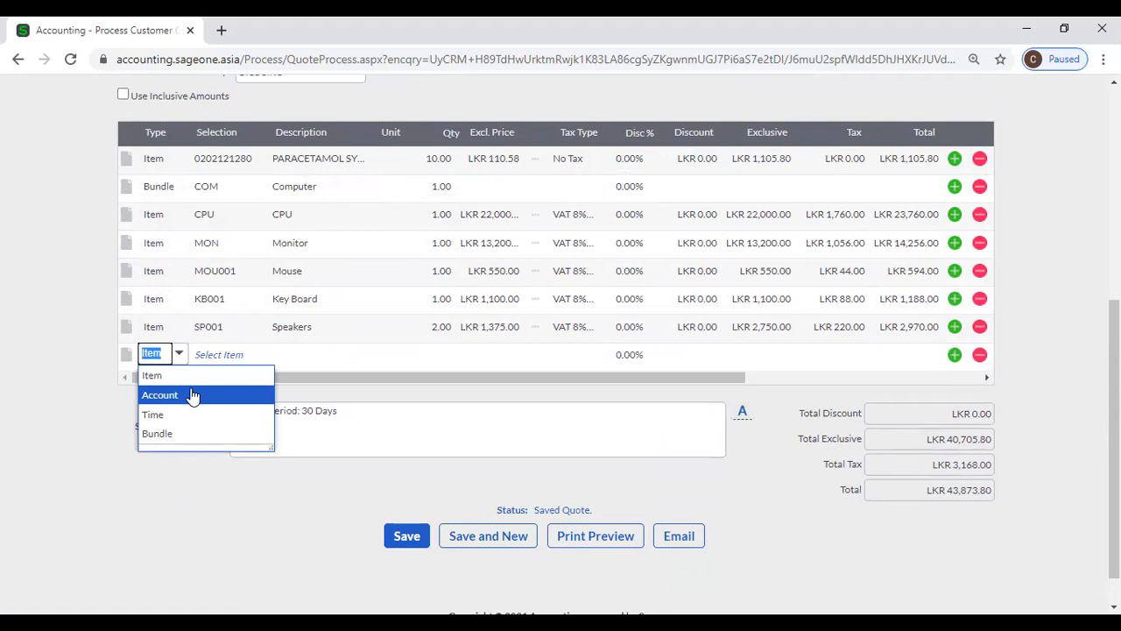
pyautogui.click(193, 395)
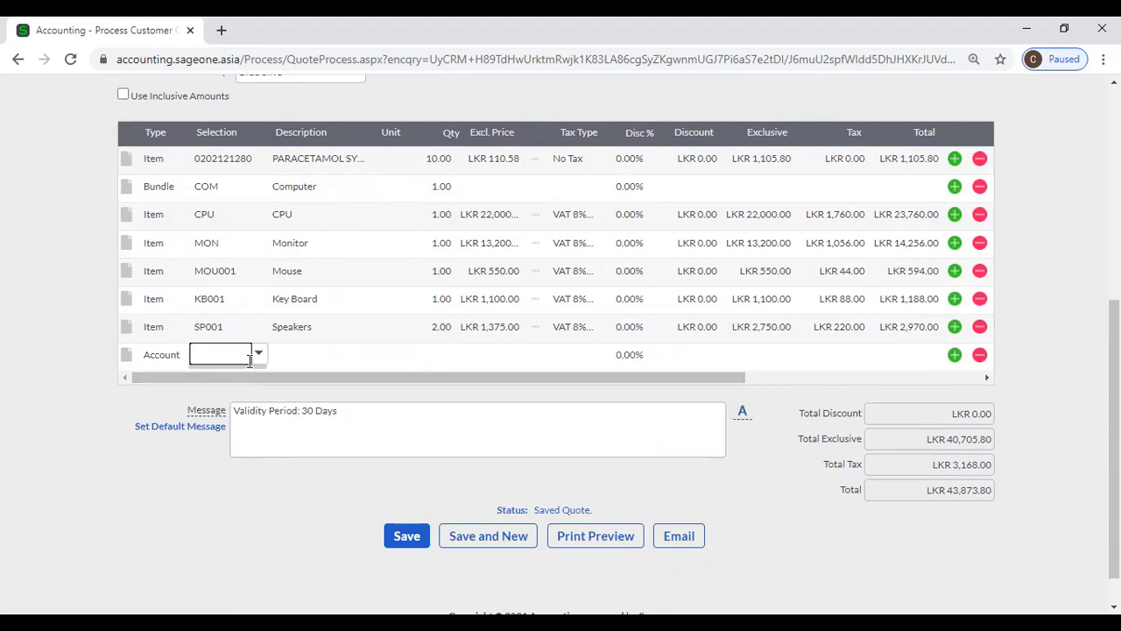
pyautogui.click(260, 354)
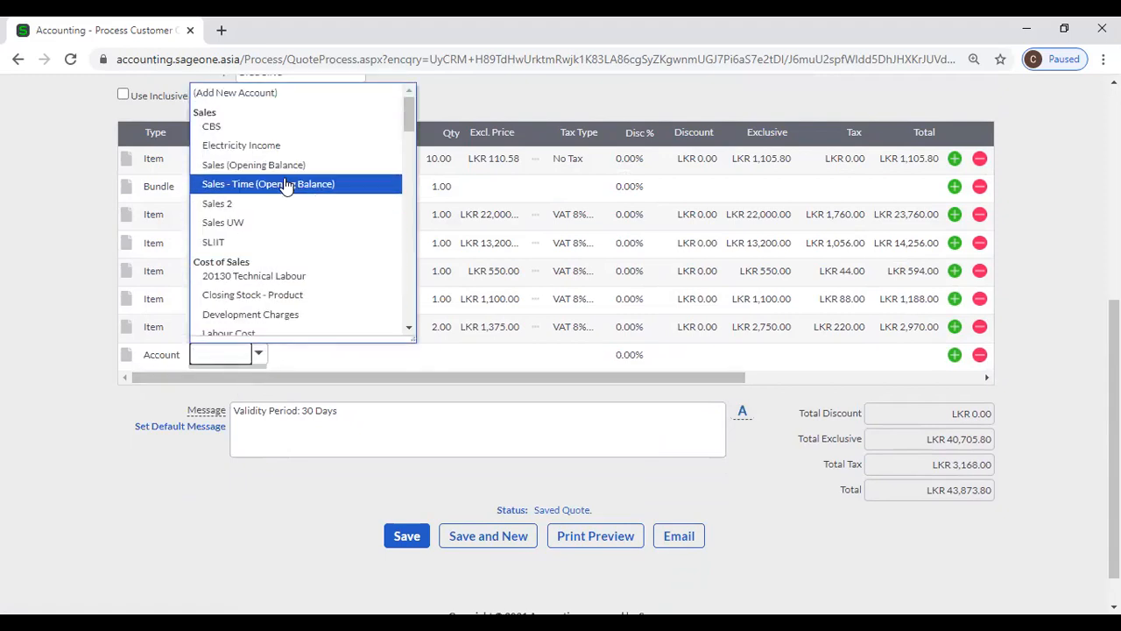
pyautogui.click(123, 413)
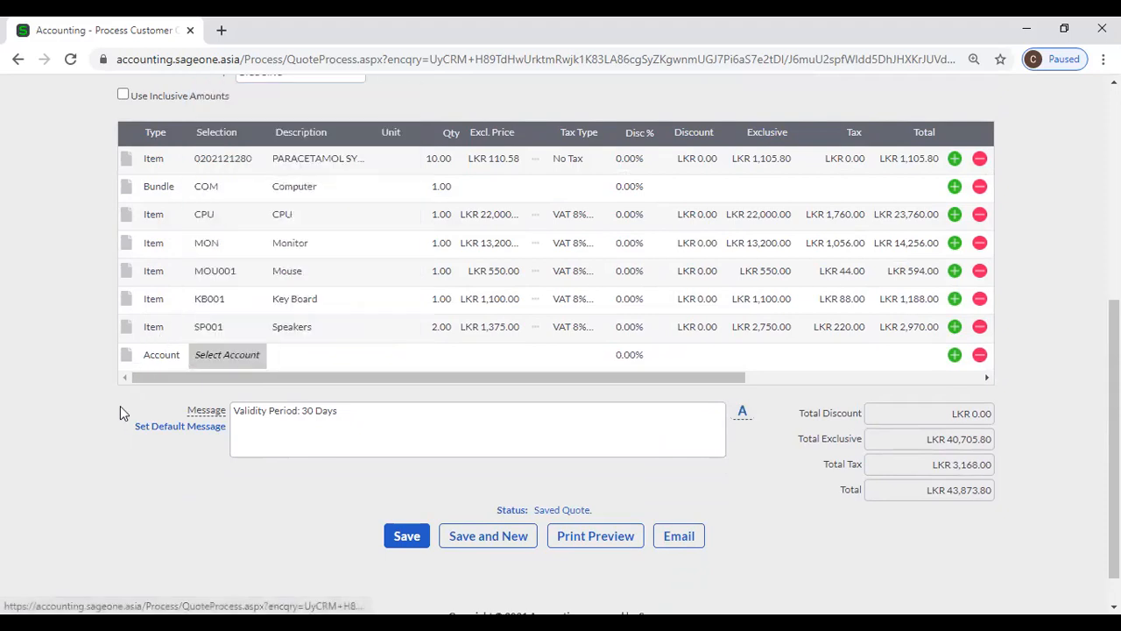
# - Check the last line's type stays Account and scroll back to the top of the quote
pyautogui.click(162, 364)
pyautogui.click(187, 359)
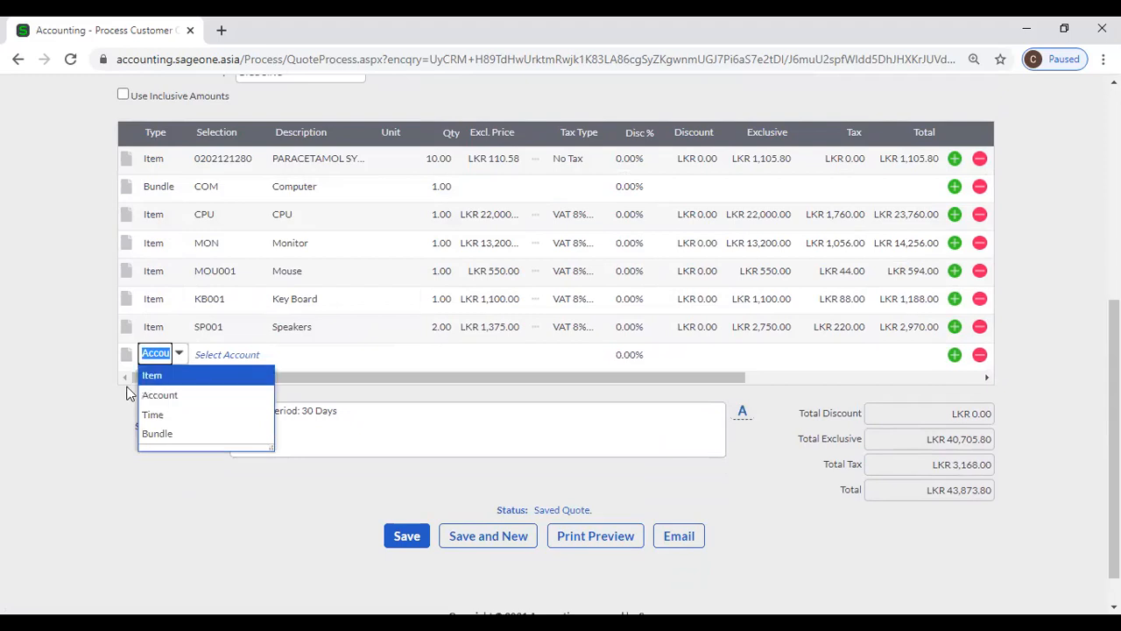
pyautogui.click(94, 410)
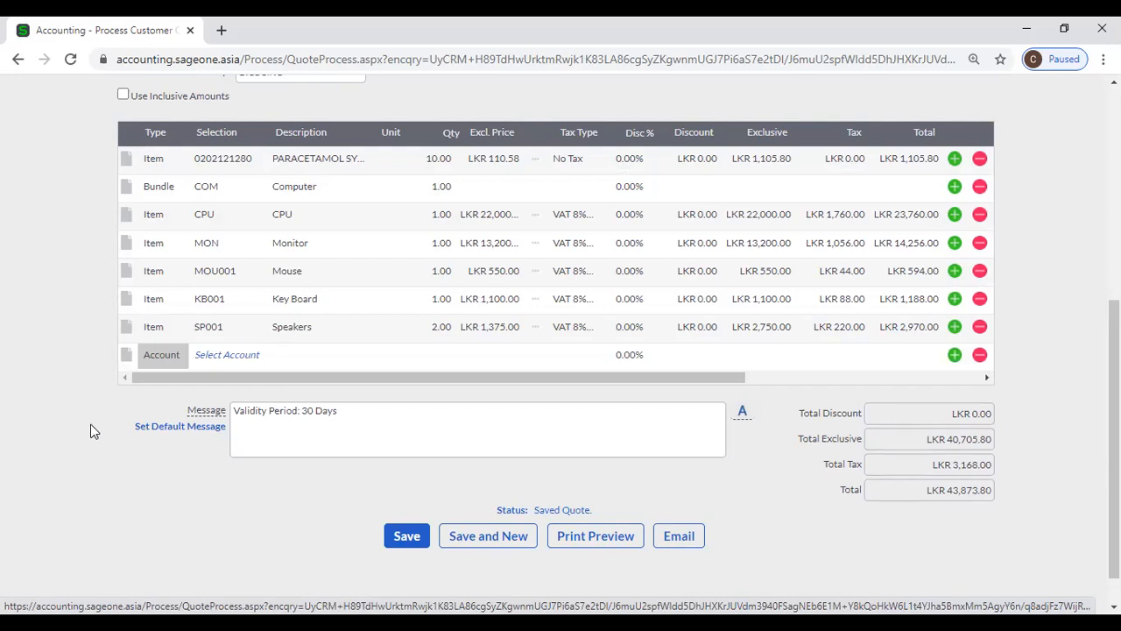
pyautogui.scroll(1, 219, 497)
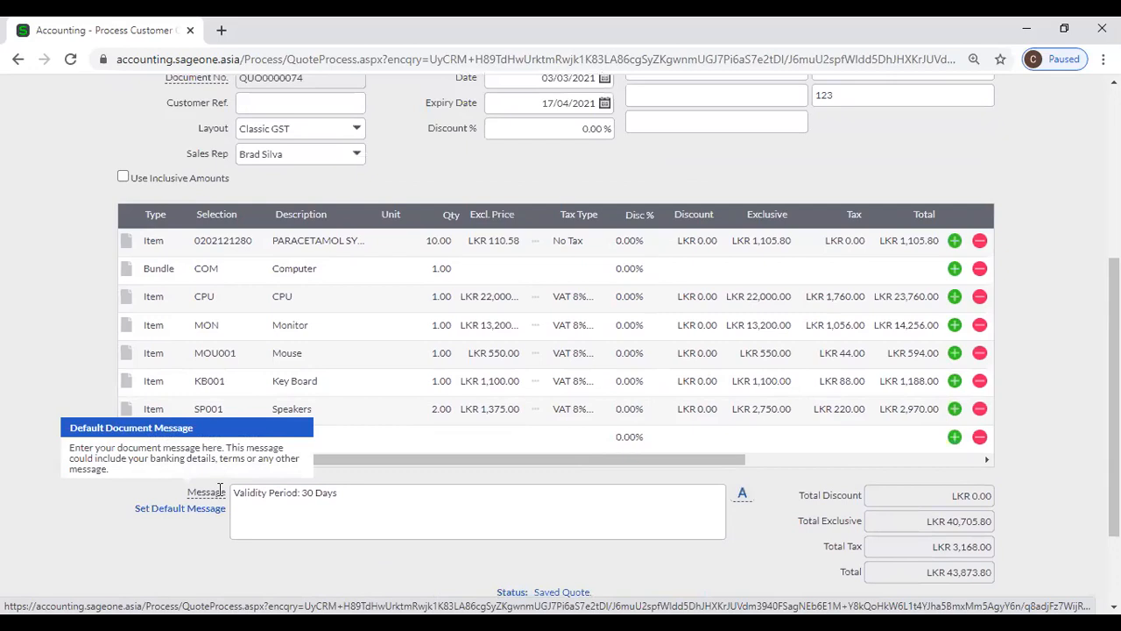
pyautogui.scroll(1, 219, 490)
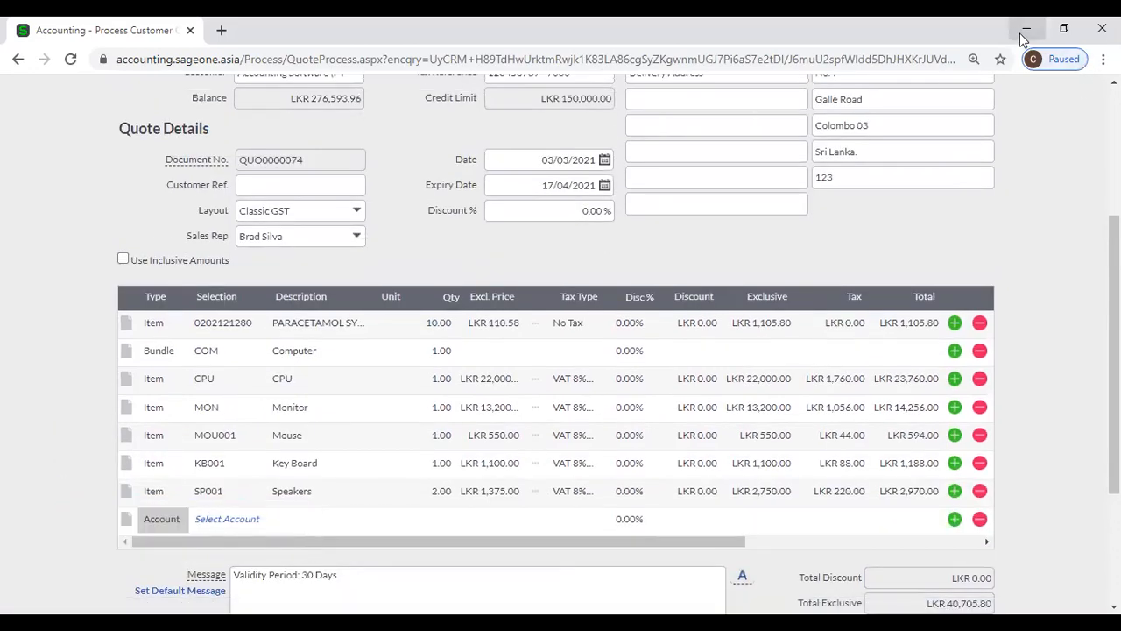
pyautogui.scroll(2, 998, 184)
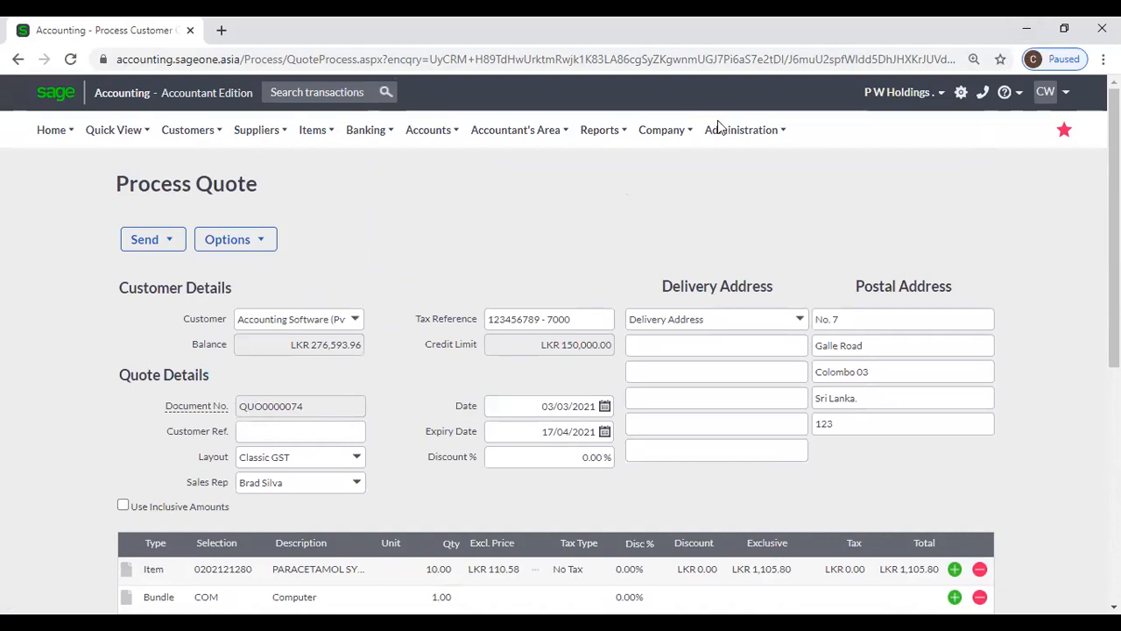
# - Leave the quote for Company Settings and expand Documents and Statements to show the layouts
pyautogui.click(662, 131)
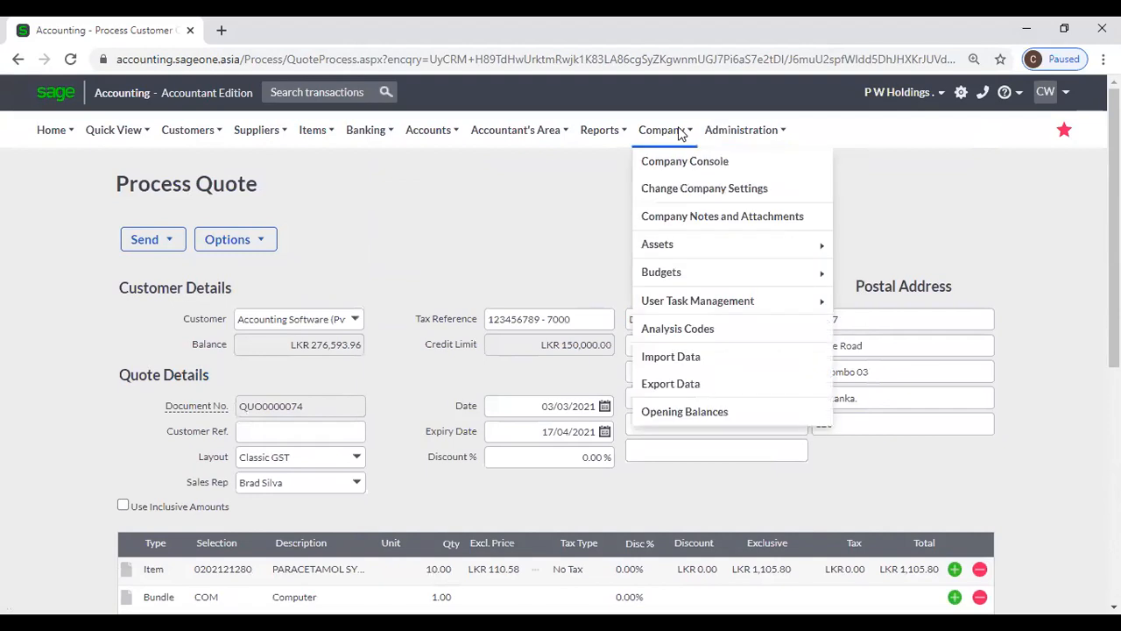
pyautogui.click(680, 193)
pyautogui.click(653, 152)
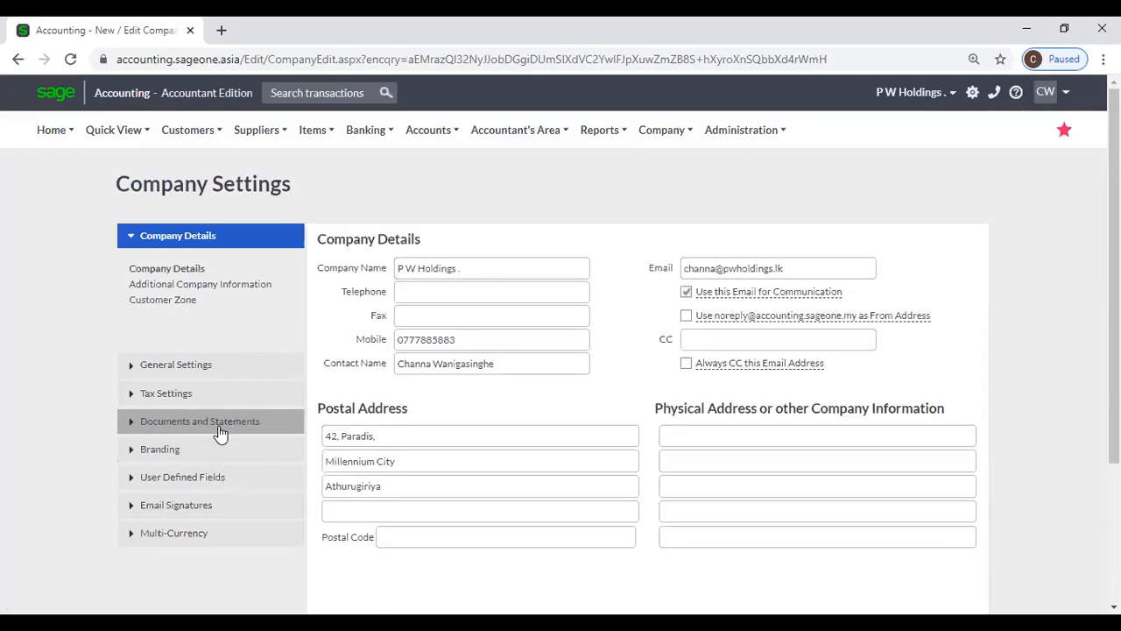
pyautogui.click(220, 429)
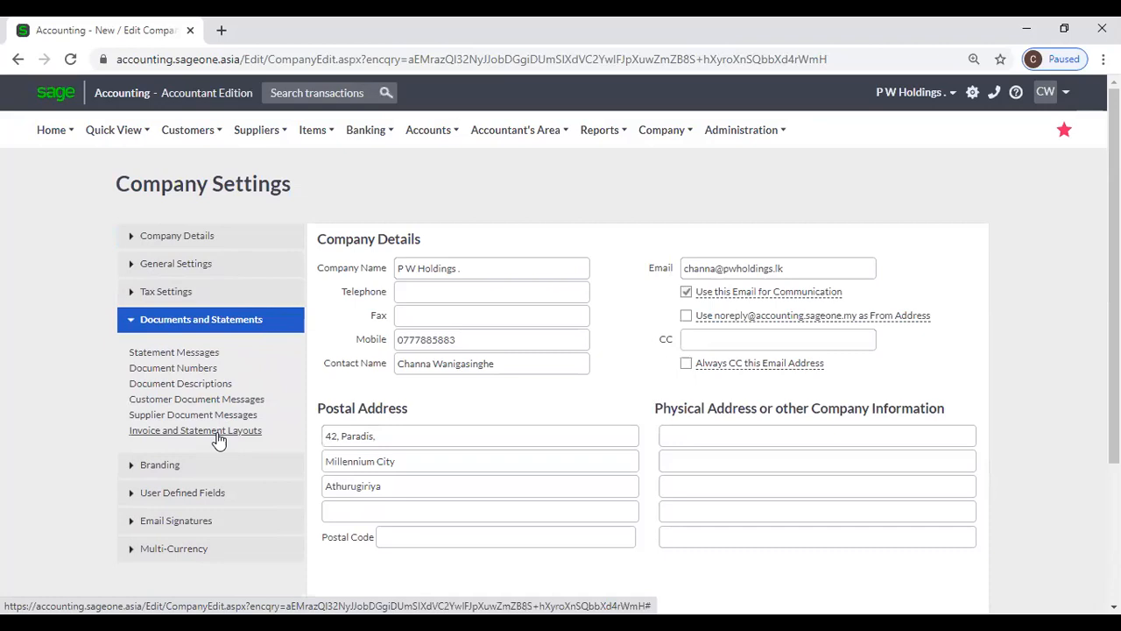
pyautogui.click(219, 431)
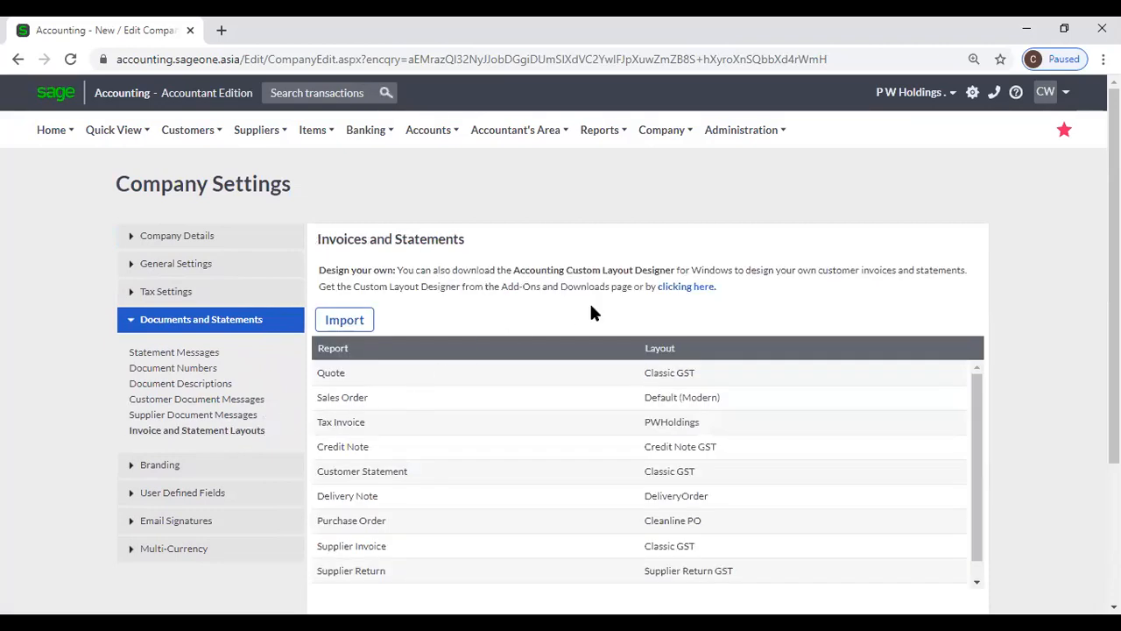
# - Request the Custom Layout Designer download, dismiss the prerequisites notice and close the add-ons tab
pyautogui.click(685, 287)
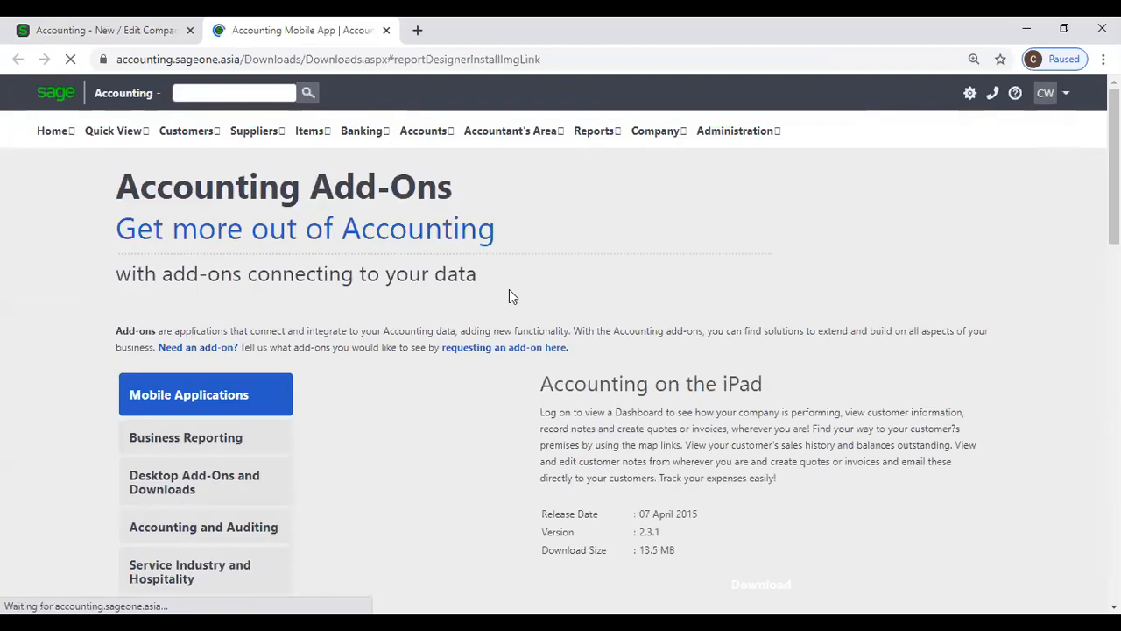
pyautogui.scroll(-2, 503, 302)
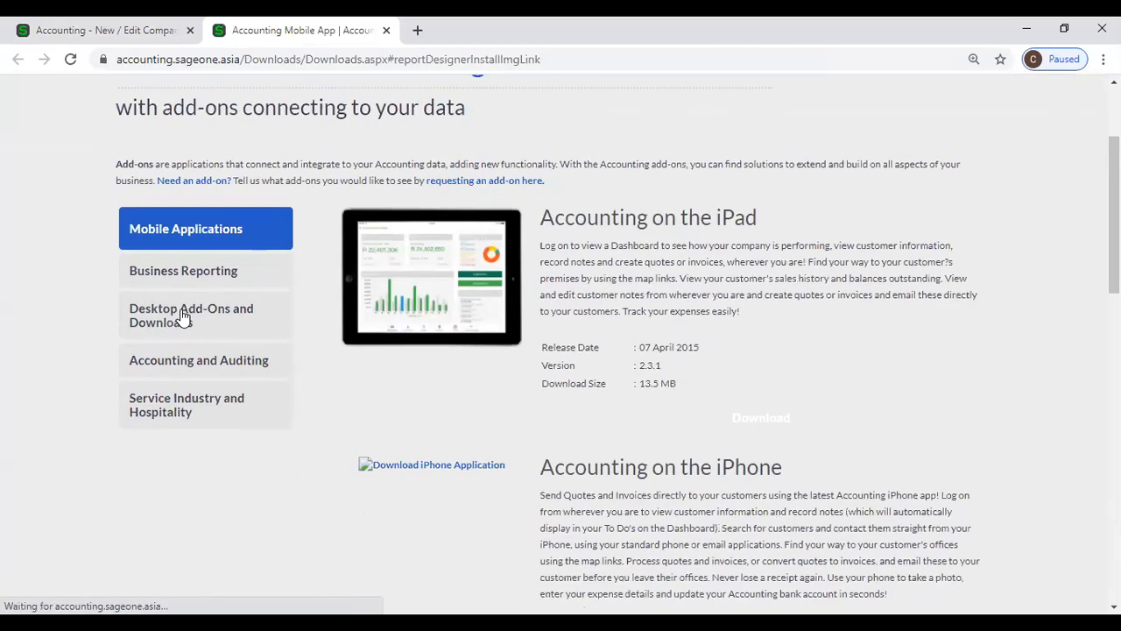
pyautogui.click(210, 316)
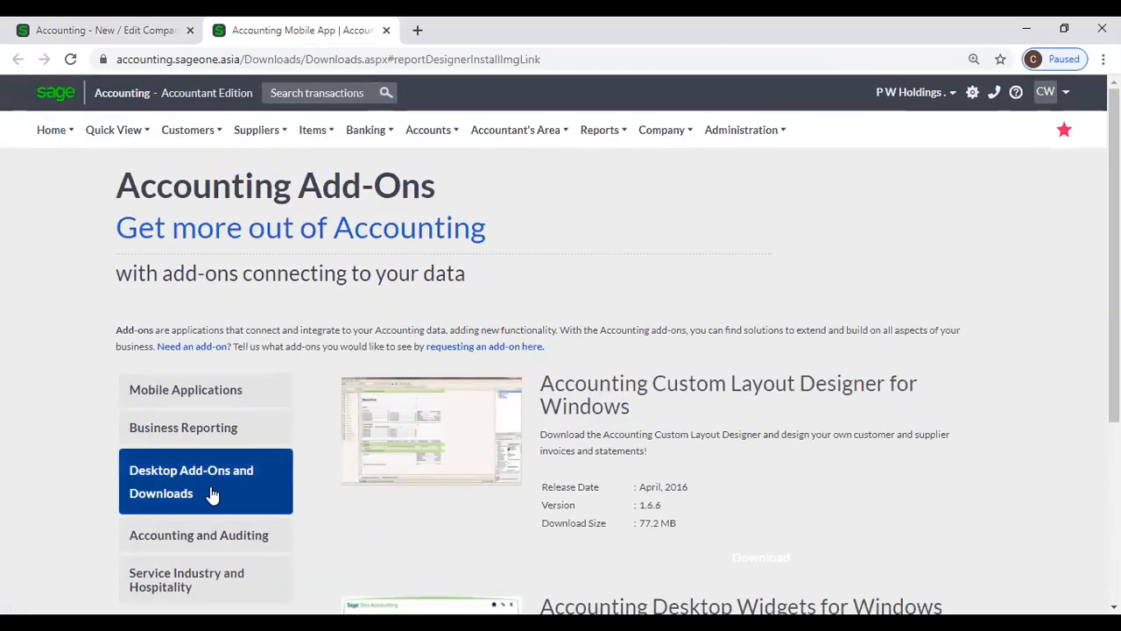
pyautogui.click(411, 437)
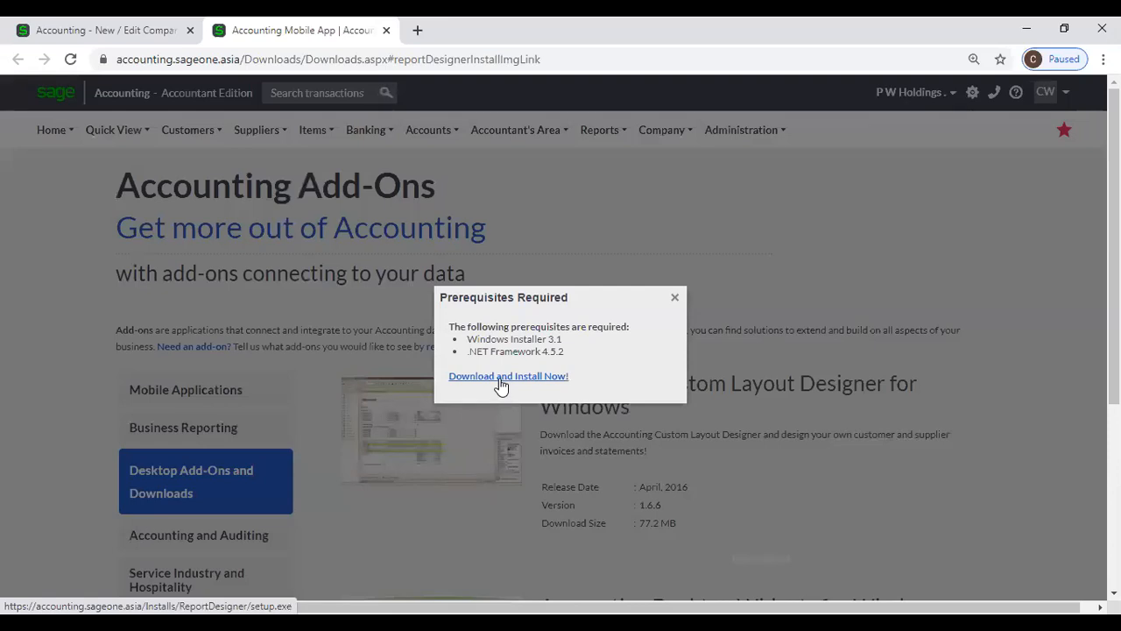
pyautogui.click(676, 299)
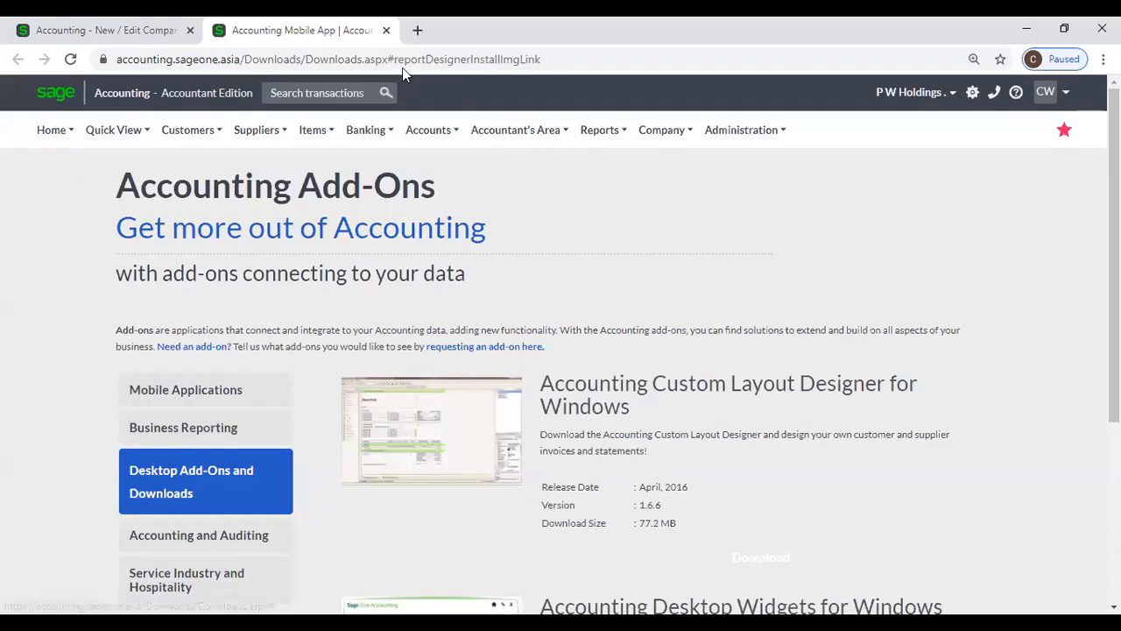
pyautogui.click(386, 30)
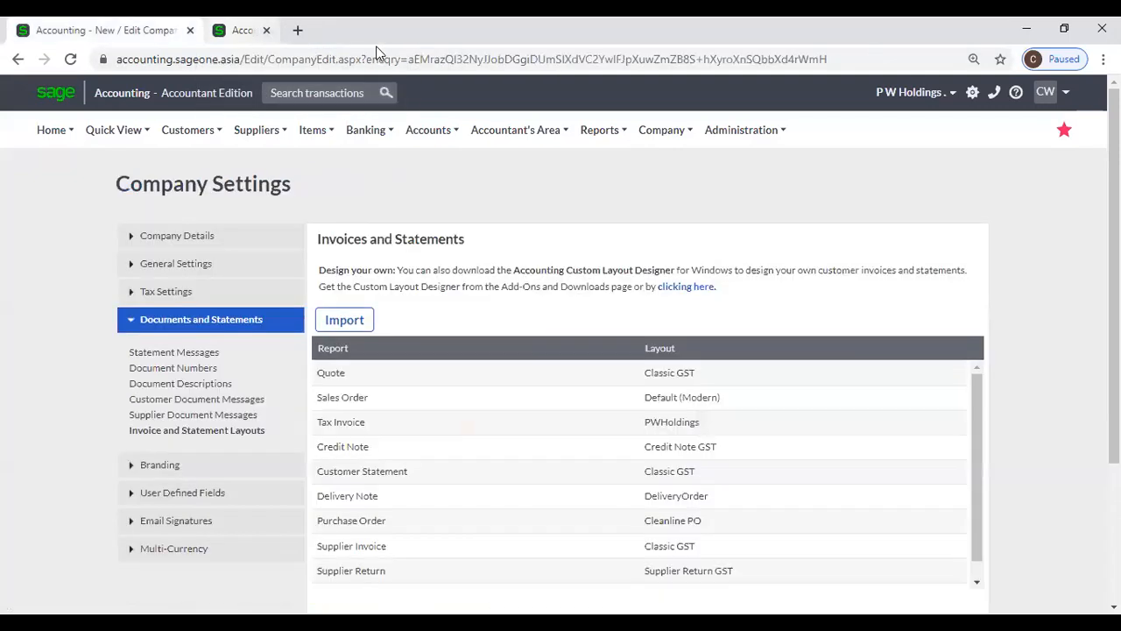
pyautogui.moveTo(613, 166)
pyautogui.moveTo(680, 140)
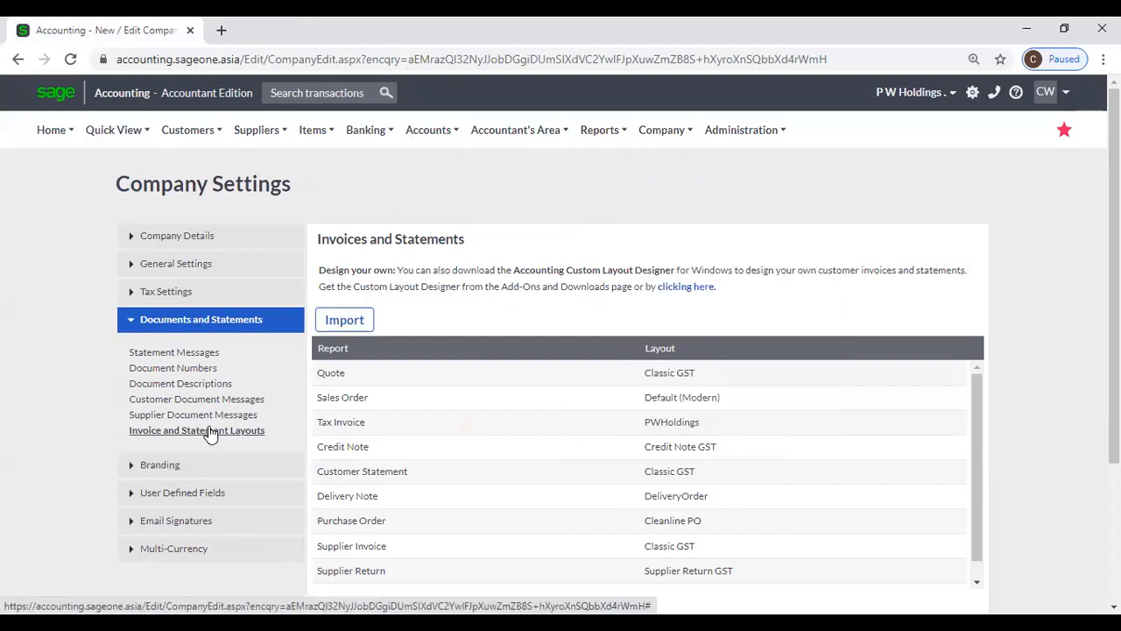
pyautogui.click(690, 287)
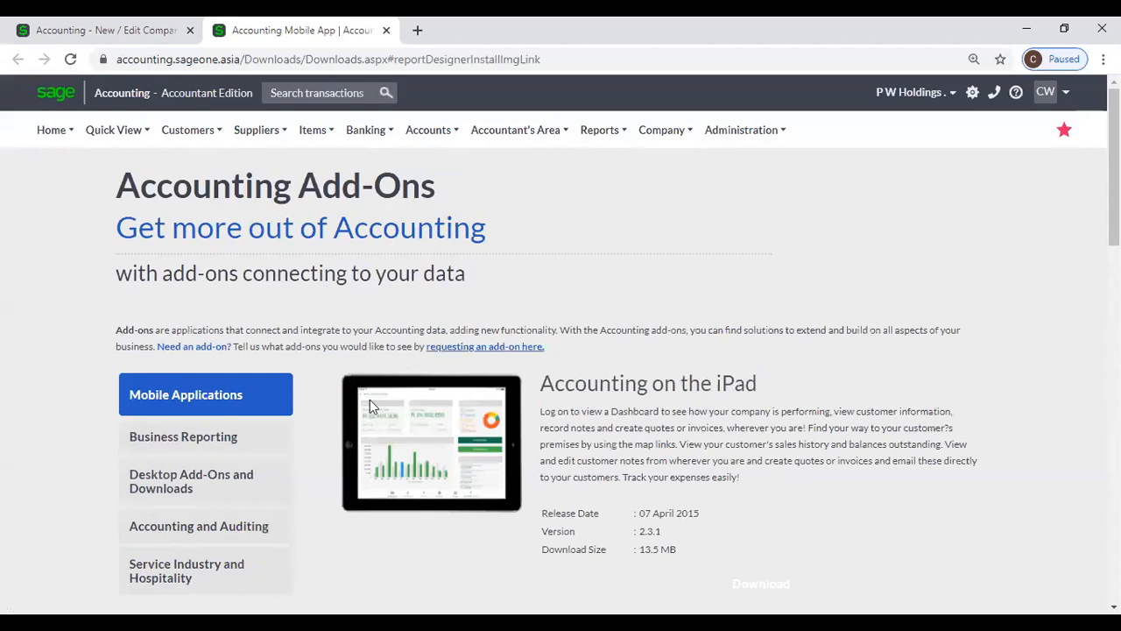
pyautogui.click(204, 490)
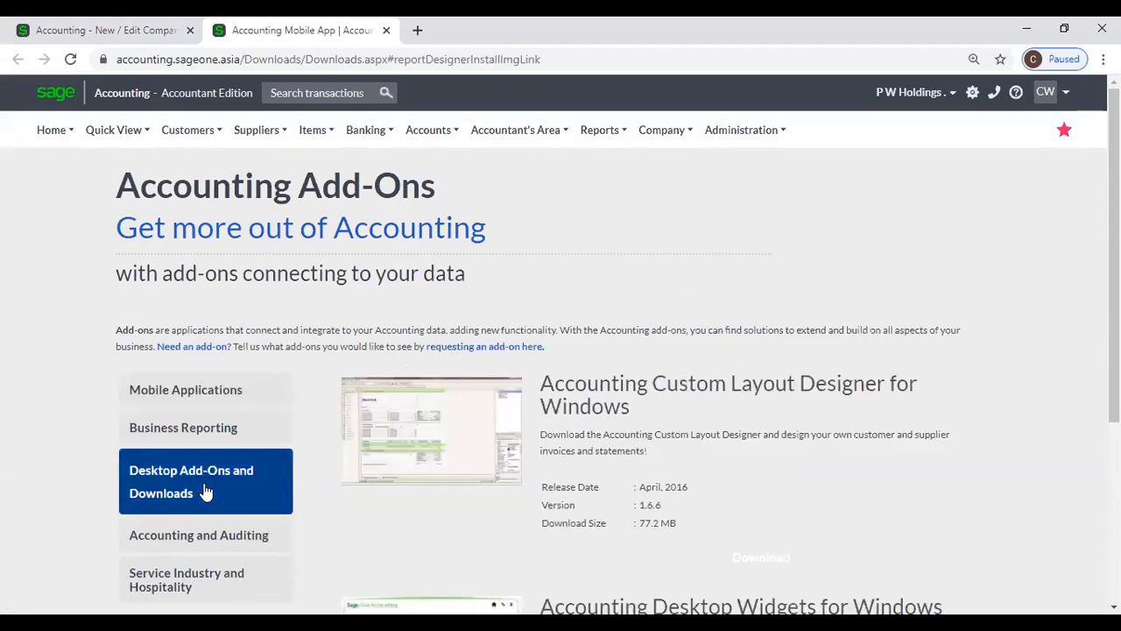
pyautogui.click(415, 448)
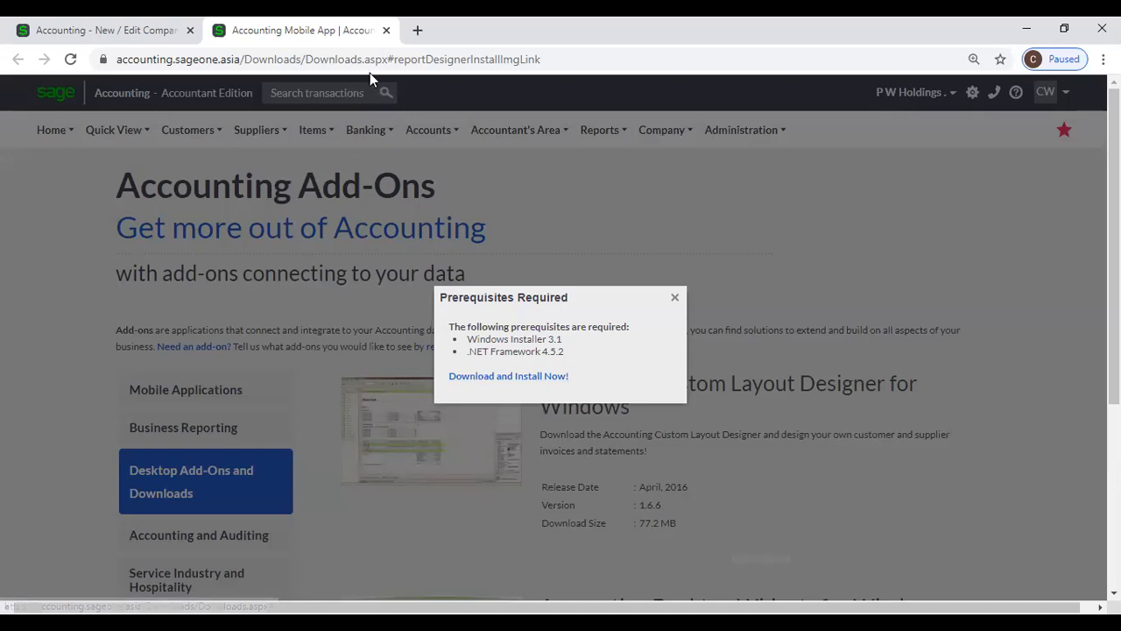
pyautogui.click(386, 30)
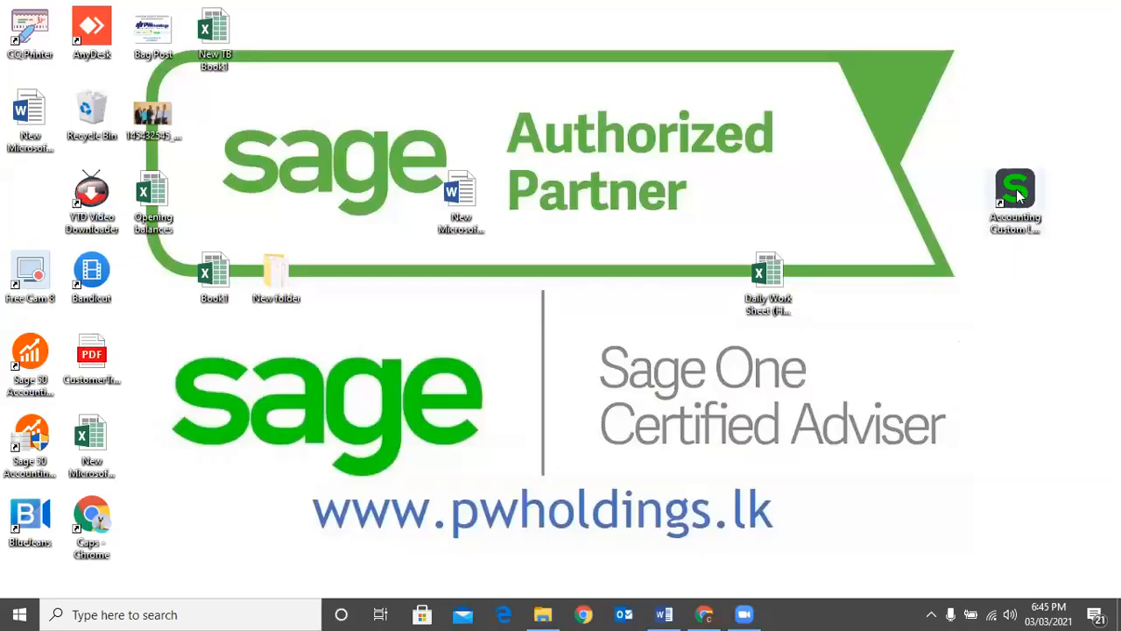
pyautogui.moveTo(1016, 189); pyautogui.dragTo(1029, 282)
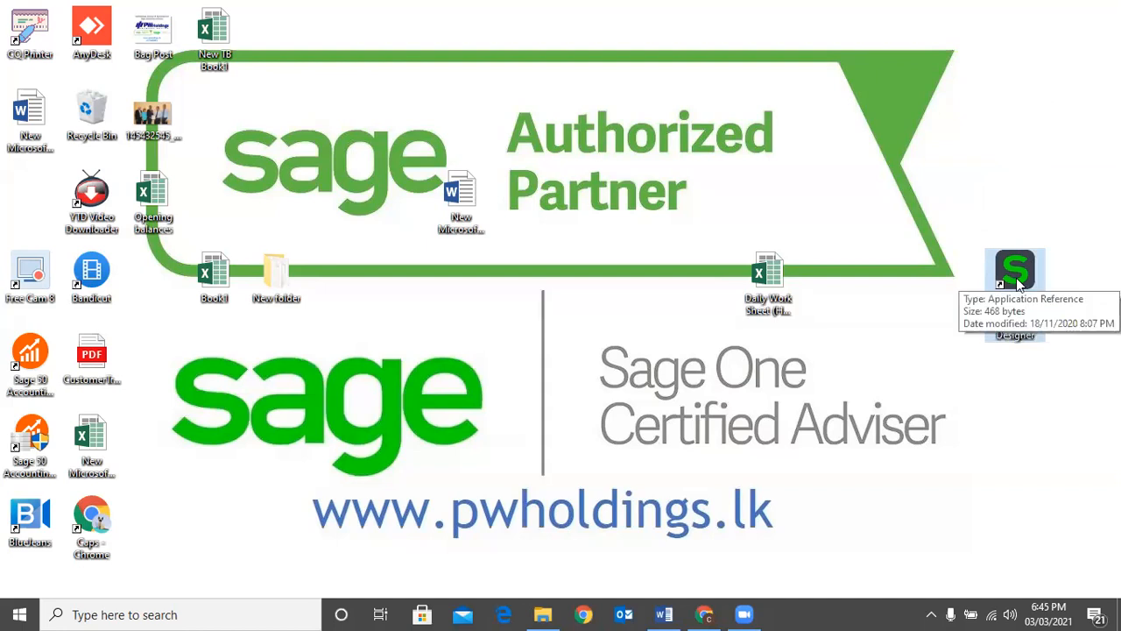
# - Launch the Accounting Custom Layout Designer from its desktop shortcut
pyautogui.doubleClick(1019, 272)
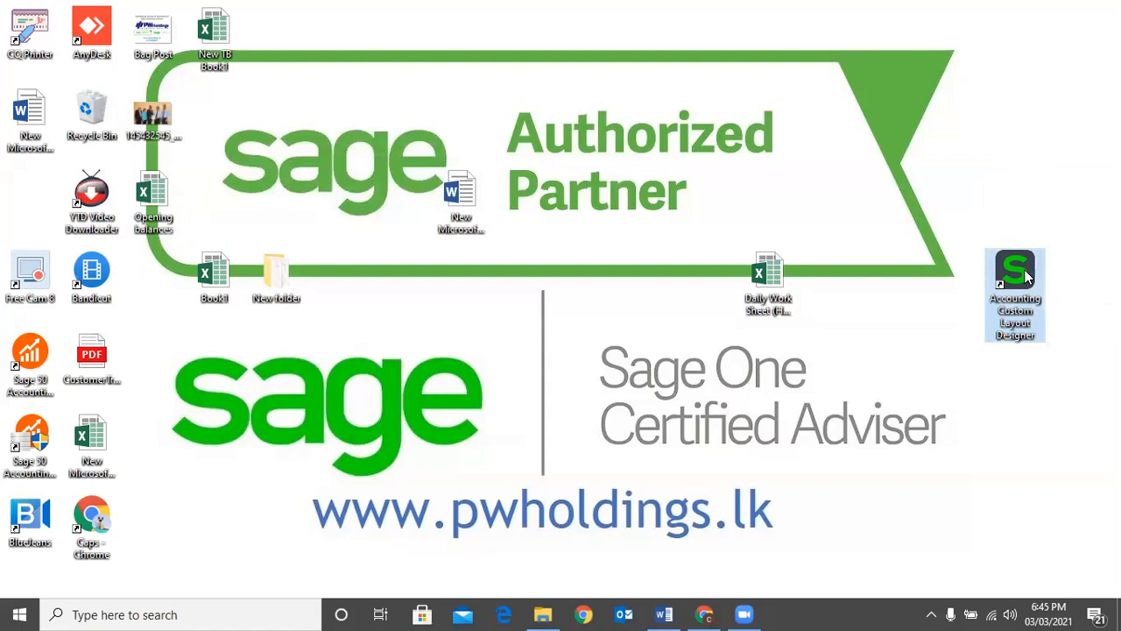
pyautogui.click(493, 41)
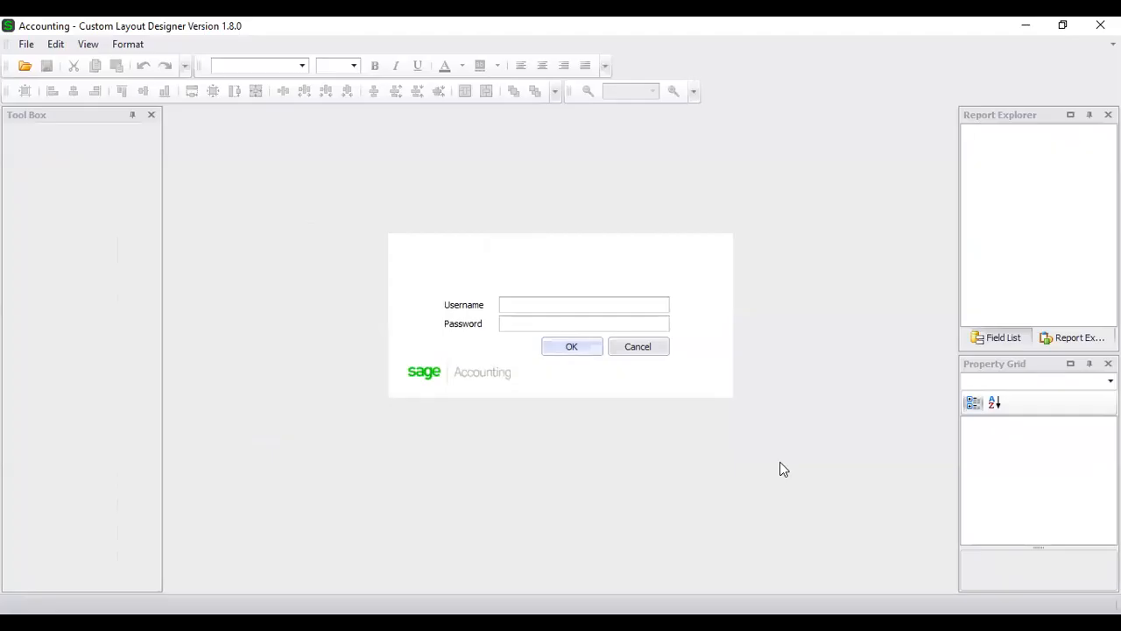
# - Sign in to the Layout Designer with the company account's e-mail and password
pyautogui.click(505, 303)
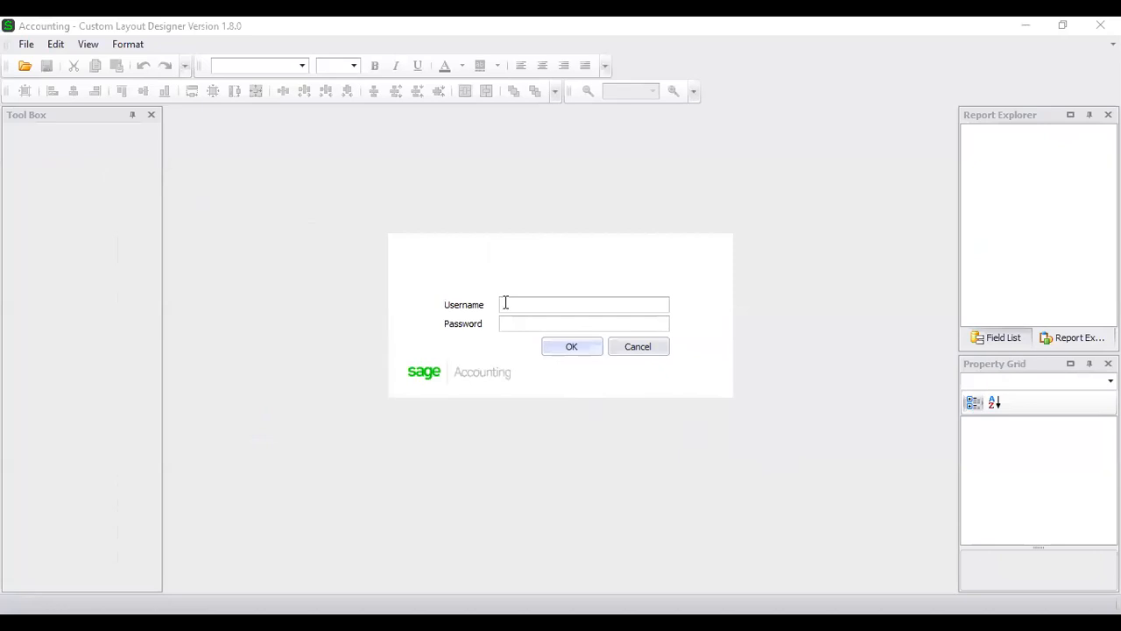
pyautogui.press('Tab')
pyautogui.write('****')
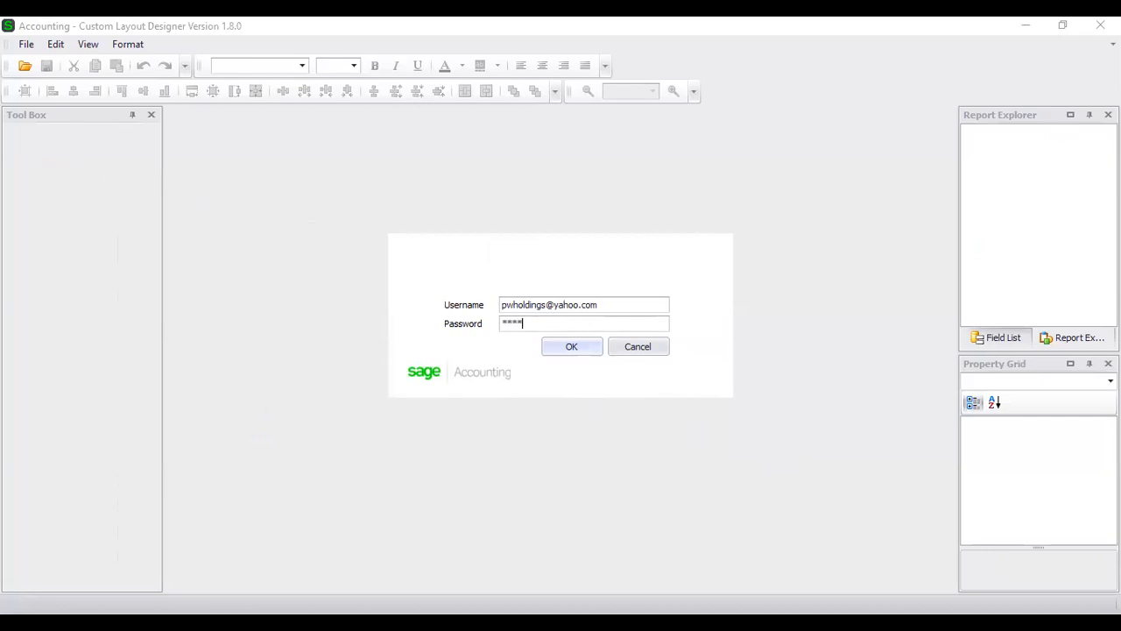
pyautogui.write('*******')
pyautogui.click(545, 351)
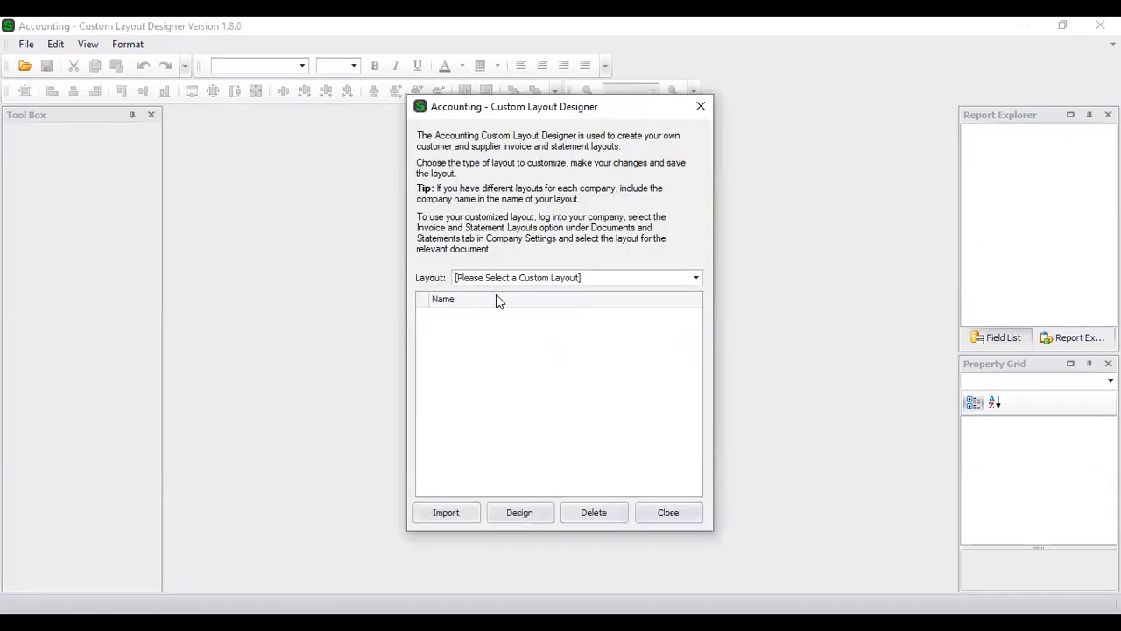
# - Choose the Quotes / Sales Orders / Tax Invoices / Credit Notes type and select Default (Classic)
pyautogui.click(563, 279)
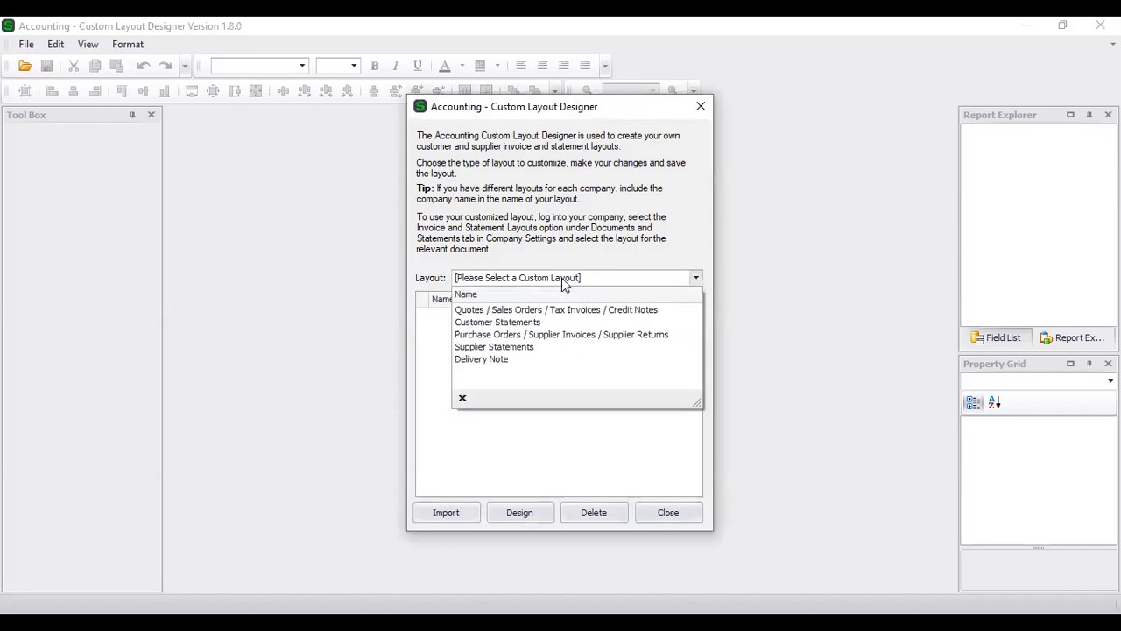
pyautogui.click(592, 312)
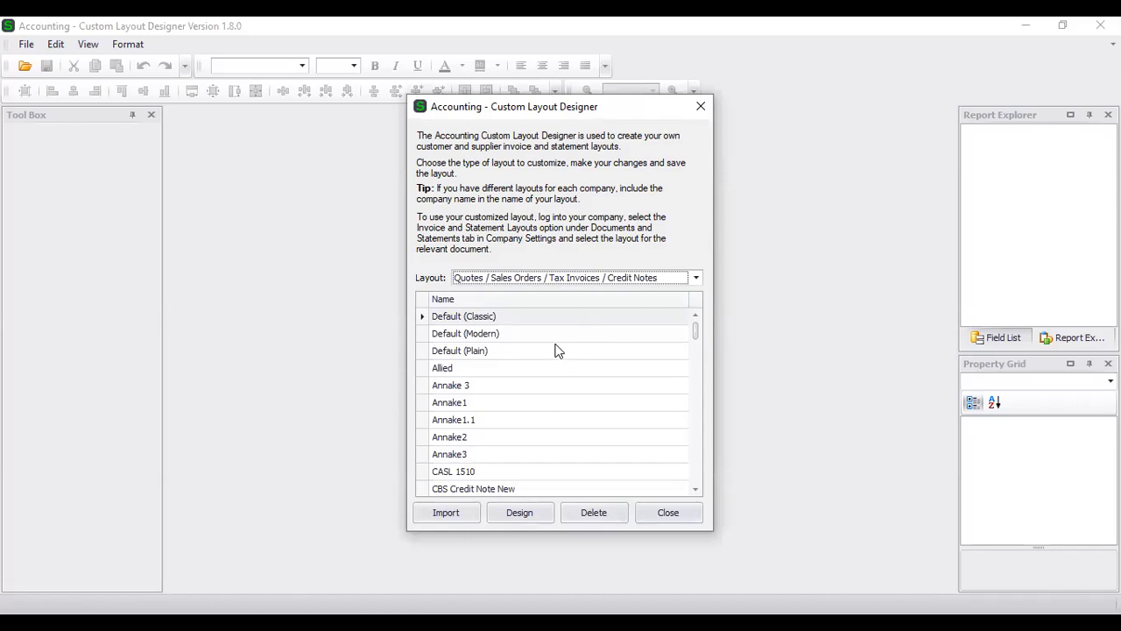
pyautogui.scroll(-8, 558, 350)
pyautogui.scroll(-10, 557, 377)
pyautogui.scroll(-8, 554, 392)
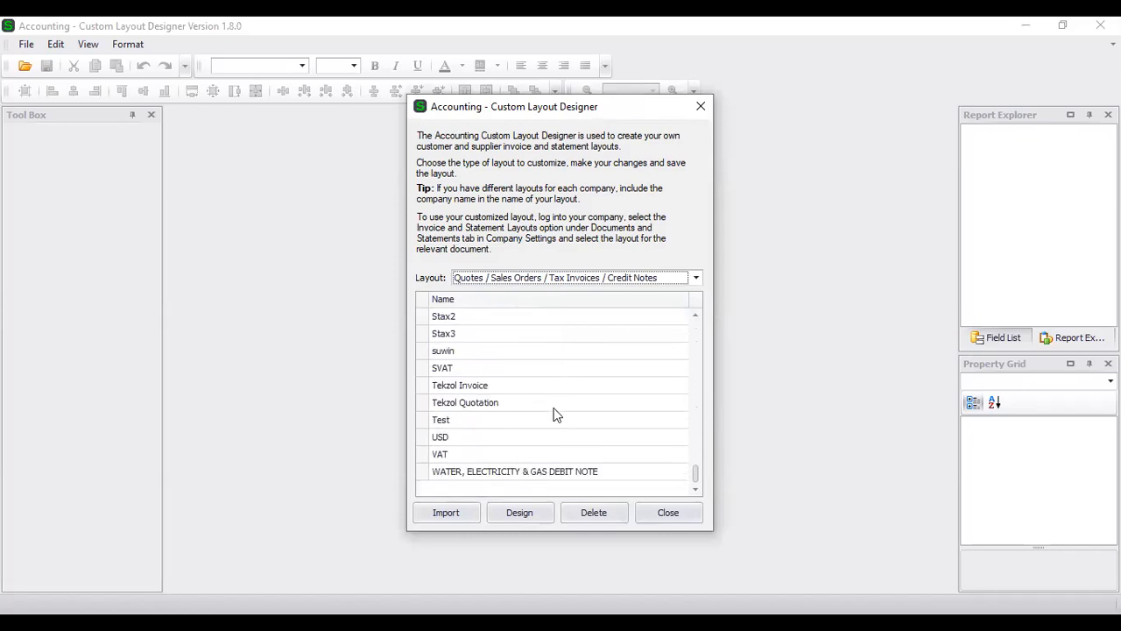
pyautogui.moveTo(709, 363); pyautogui.dragTo(708, 303)
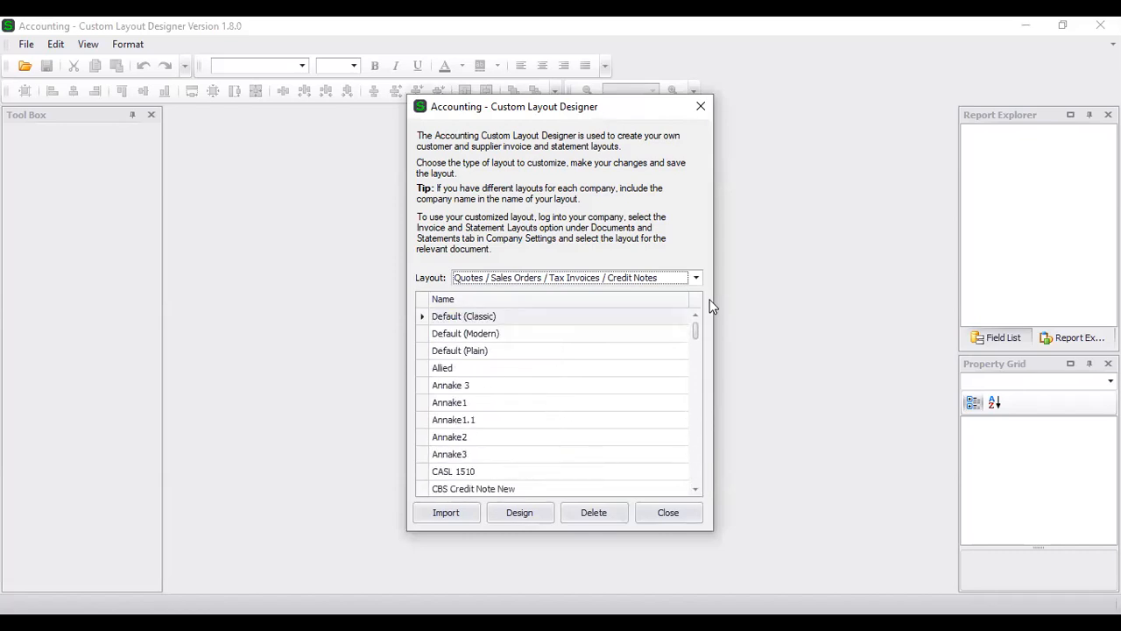
pyautogui.click(565, 317)
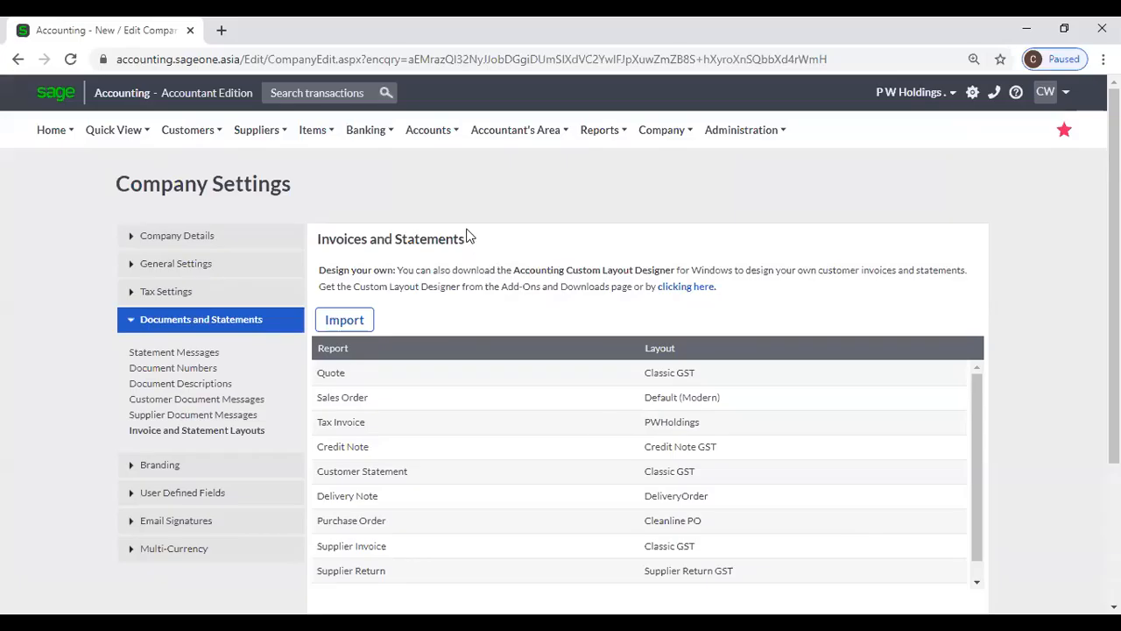
# - Go to Customers > Customer Quotes and open quote QUO0000075
pyautogui.click(201, 132)
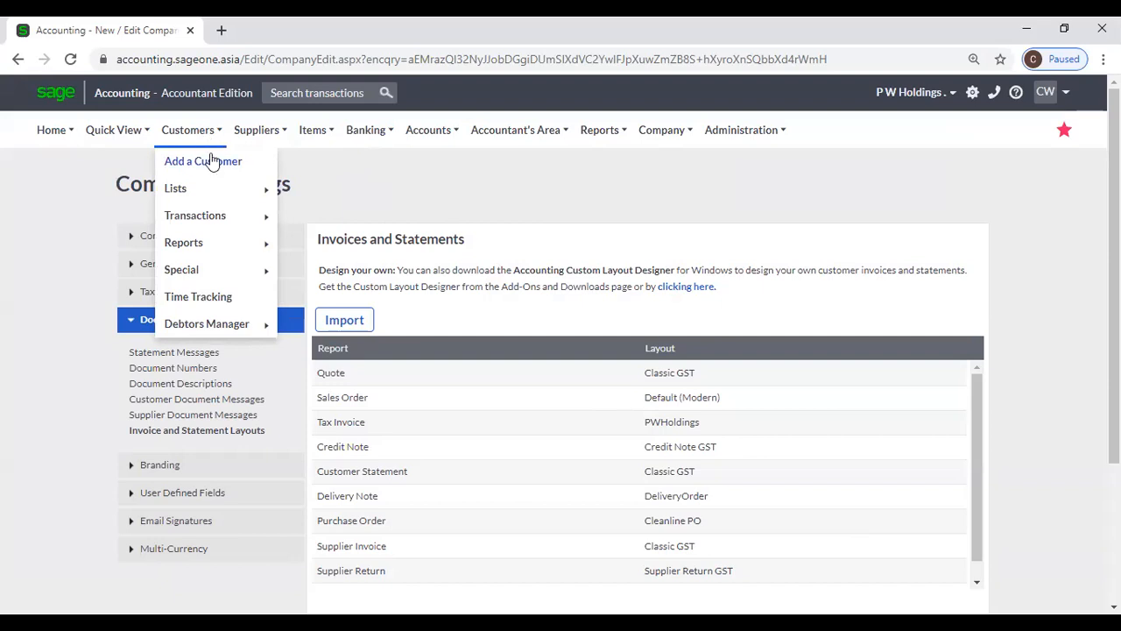
pyautogui.moveTo(240, 225)
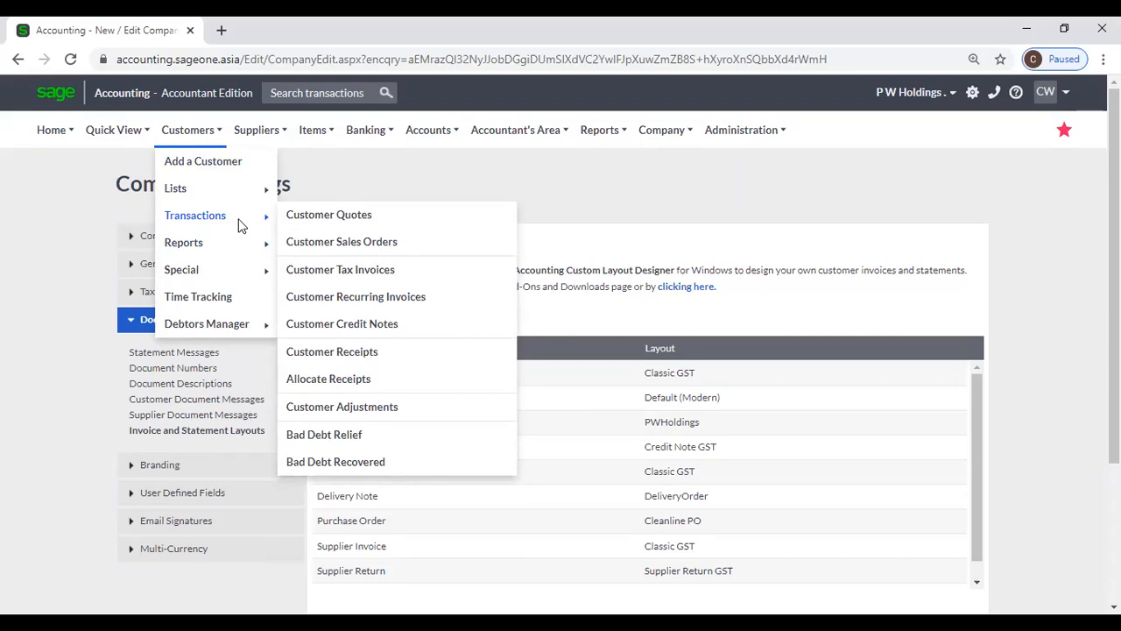
pyautogui.click(308, 224)
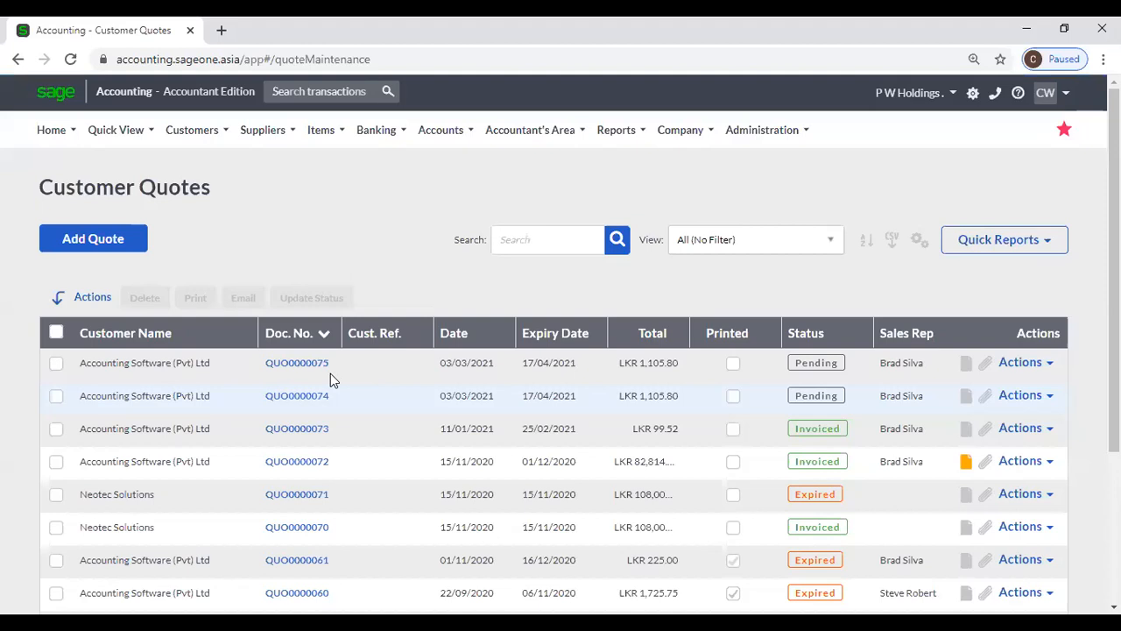
pyautogui.click(303, 369)
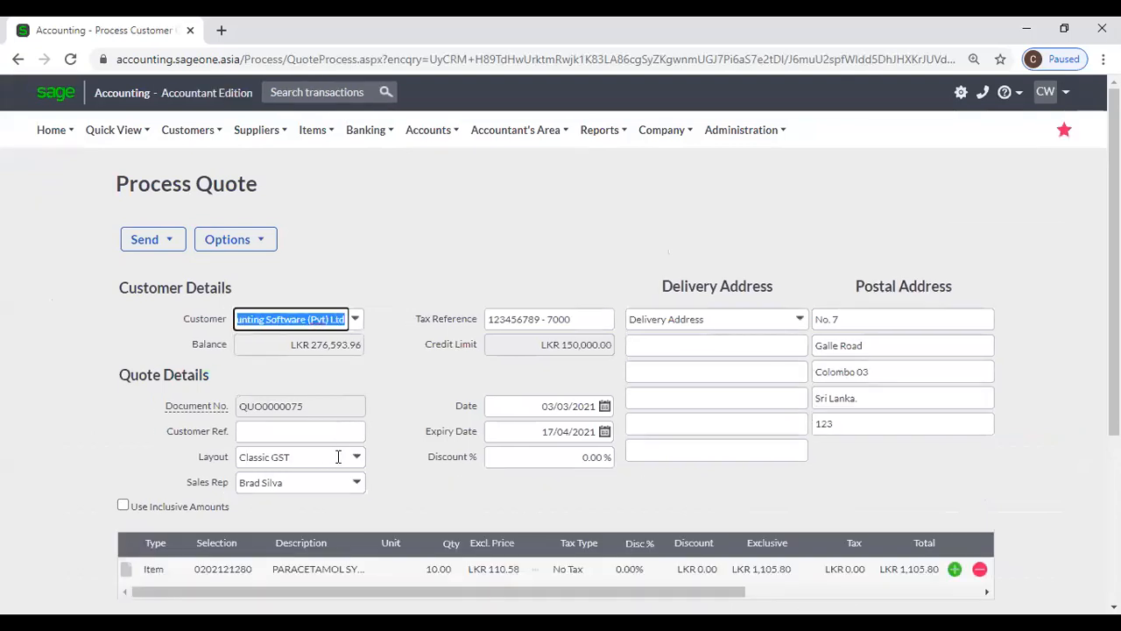
pyautogui.click(359, 459)
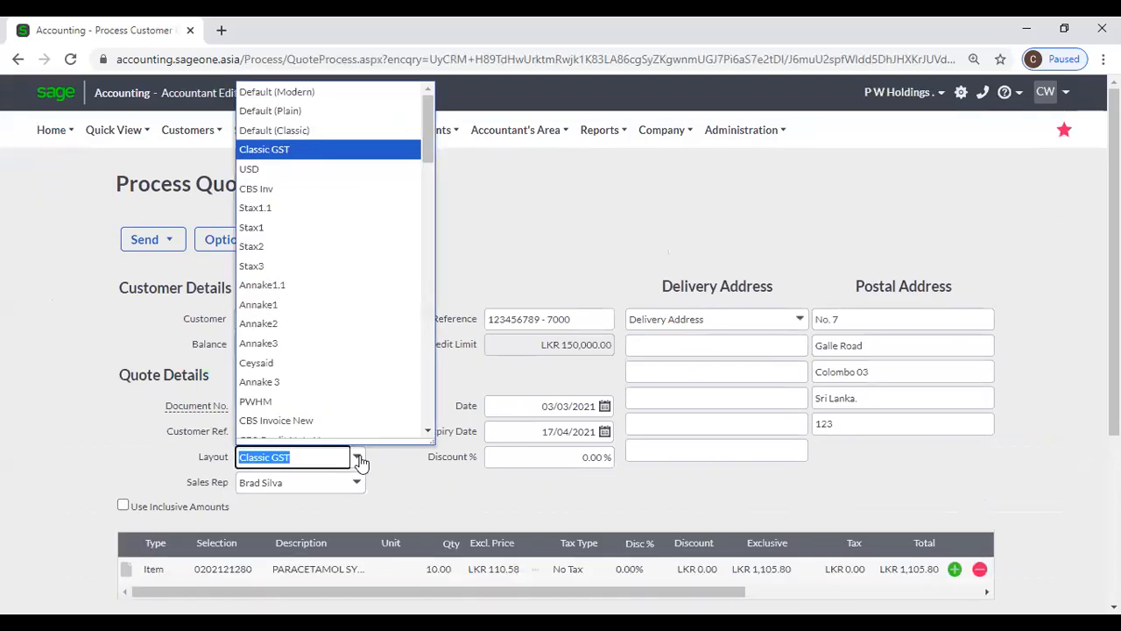
pyautogui.click(334, 97)
pyautogui.scroll(-3, 480, 311)
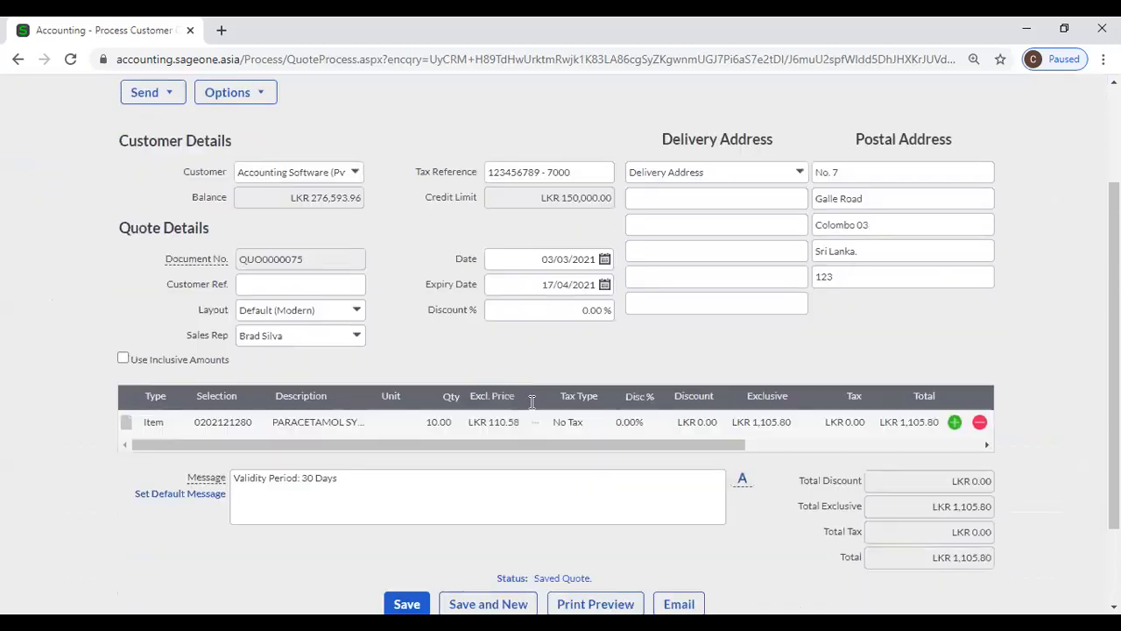
pyautogui.click(576, 481)
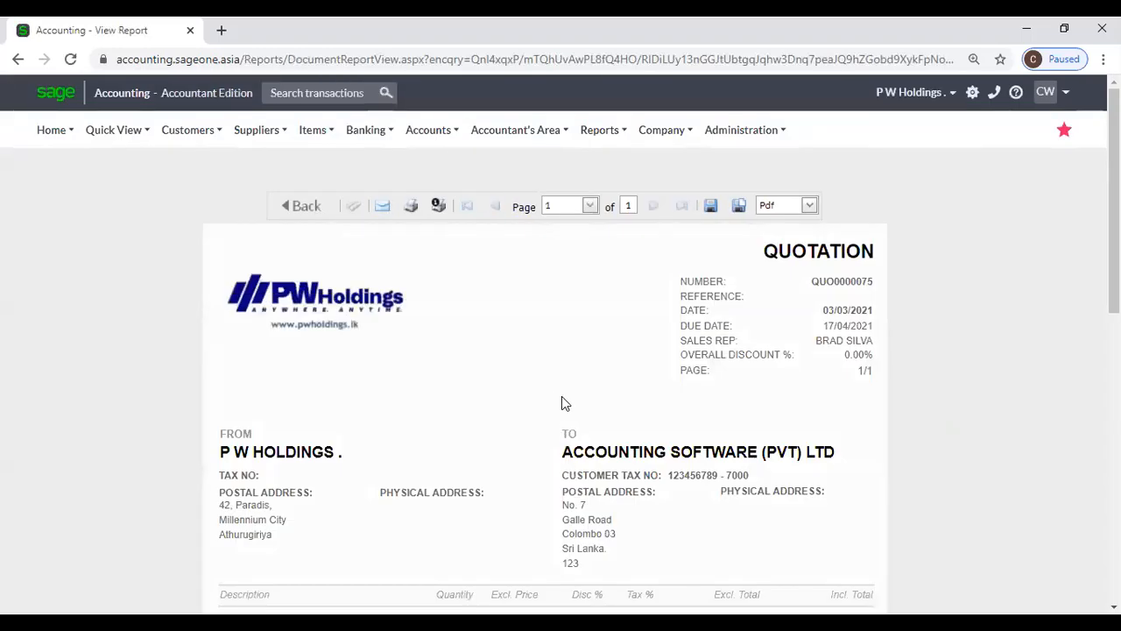
pyautogui.scroll(-6, 562, 396)
pyautogui.scroll(-2, 561, 396)
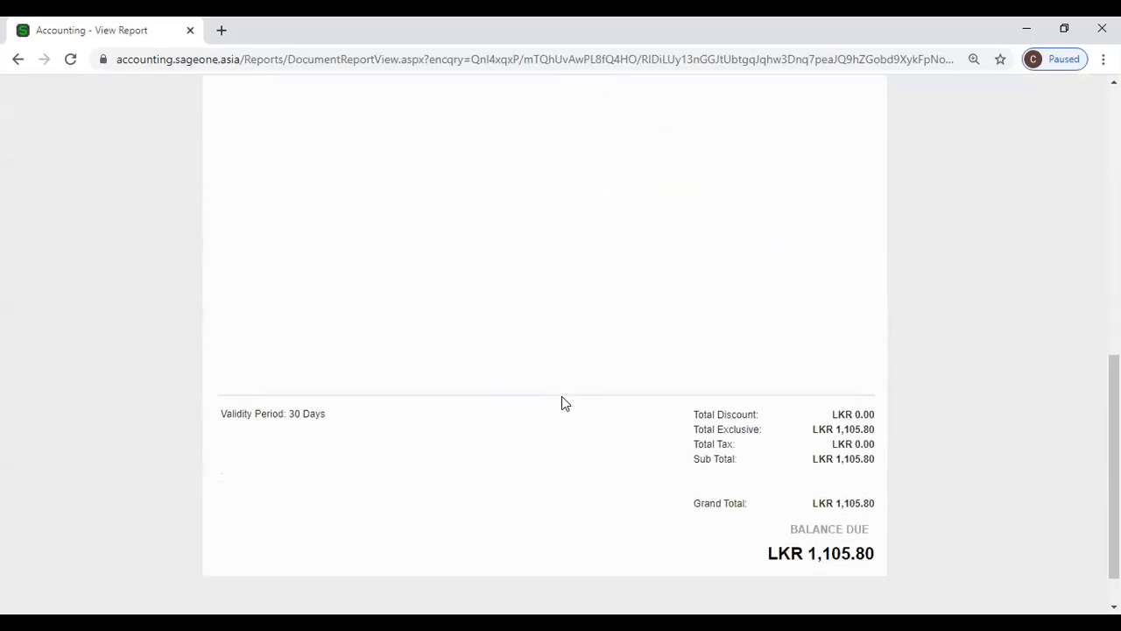
pyautogui.scroll(2, 561, 396)
pyautogui.scroll(4, 562, 403)
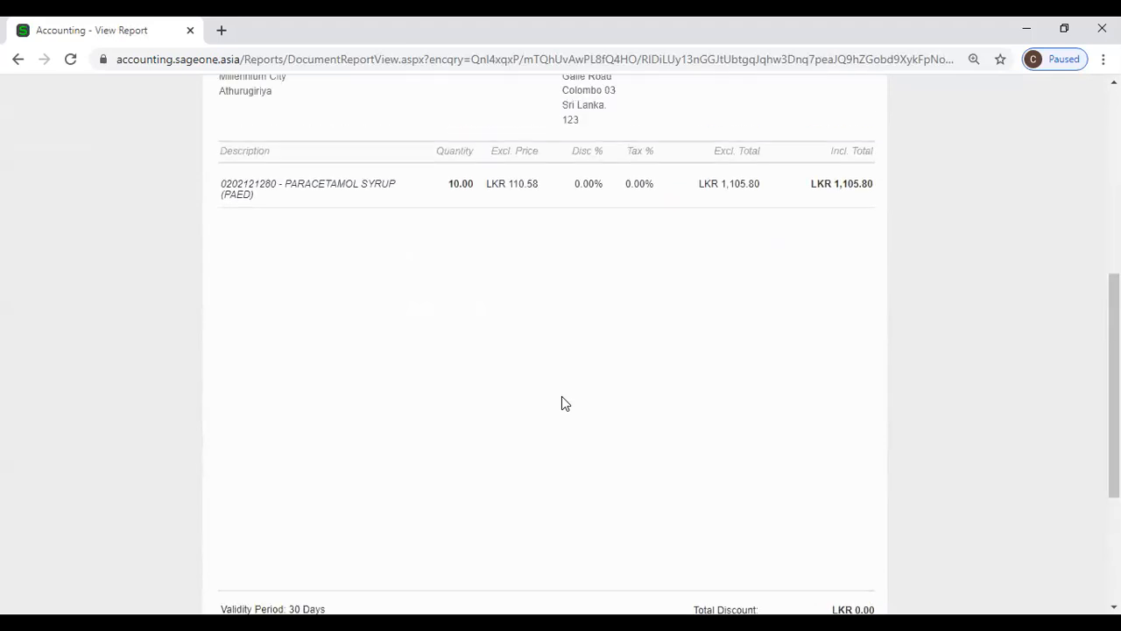
pyautogui.scroll(3, 558, 401)
pyautogui.scroll(1, 148, 189)
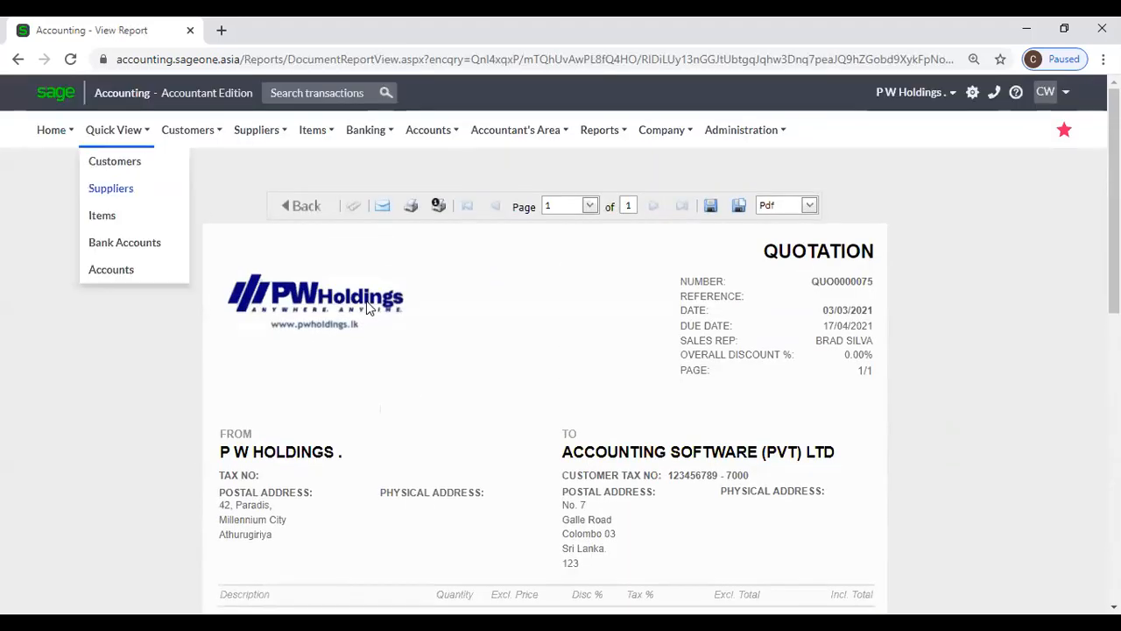
pyautogui.click(302, 205)
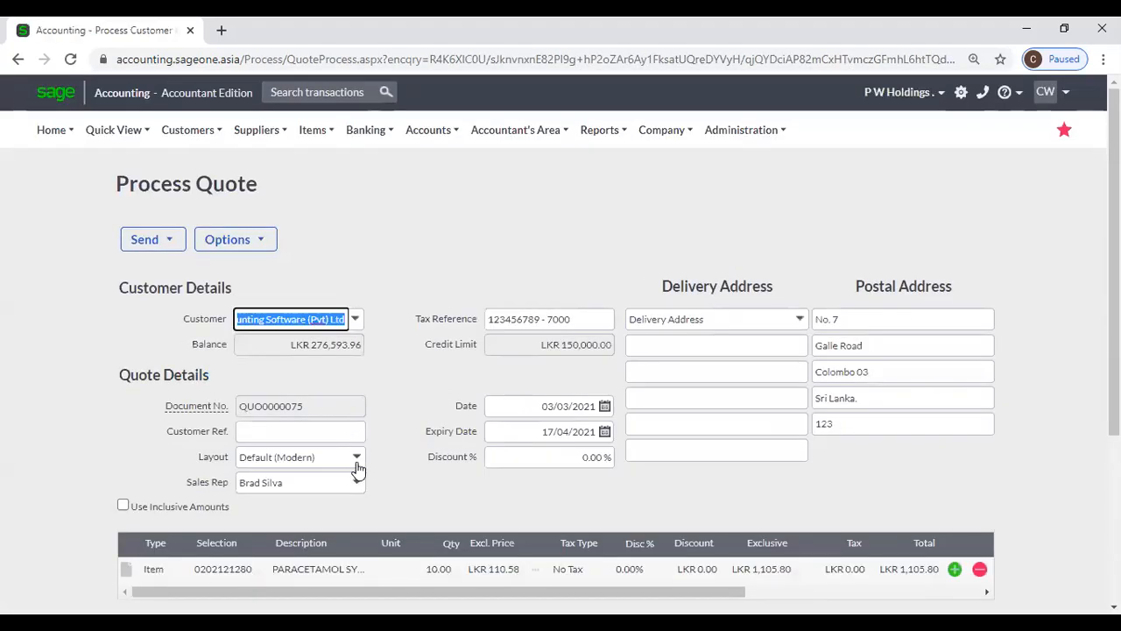
# - Set QUO0000075's layout to Default (Plain), review its print preview, then return to the form
pyautogui.click(356, 464)
pyautogui.click(297, 112)
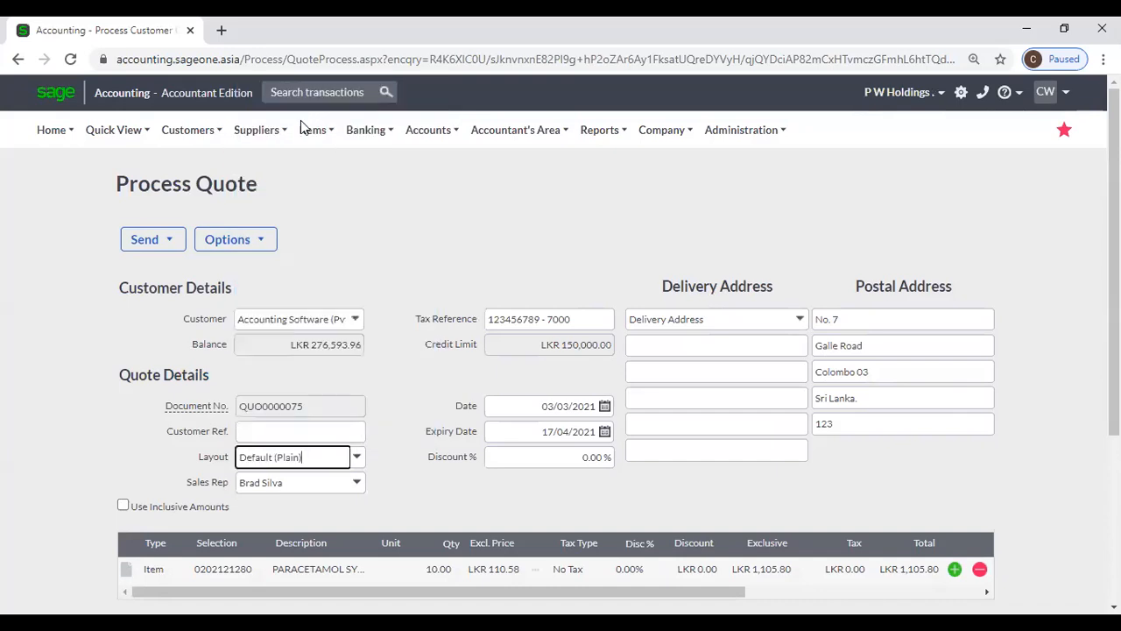
pyautogui.scroll(-3, 464, 242)
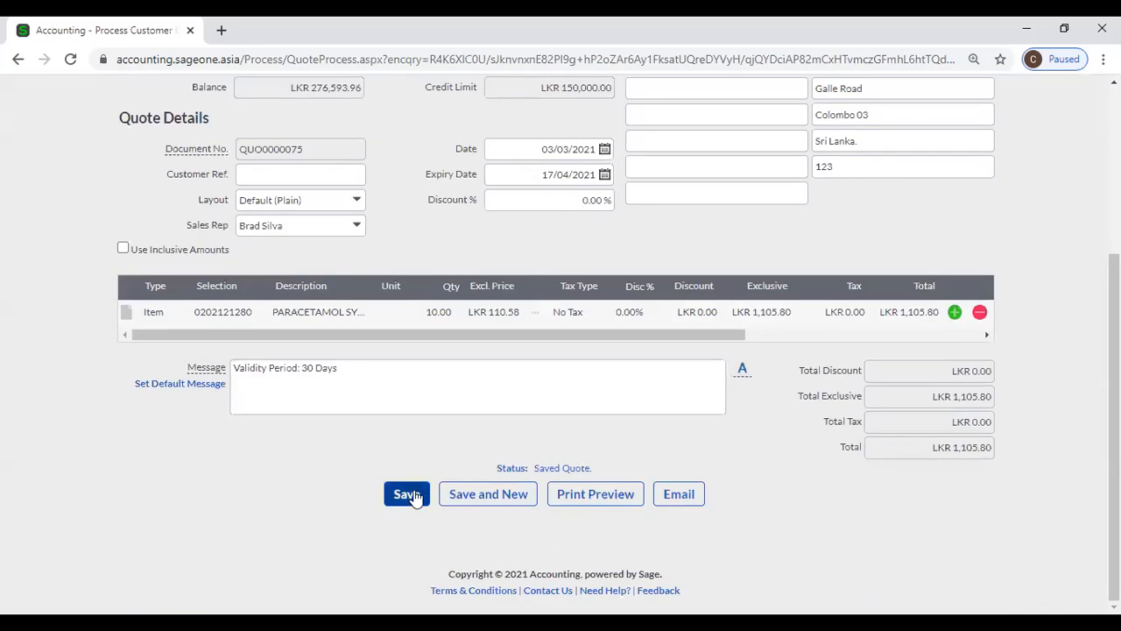
pyautogui.click(561, 496)
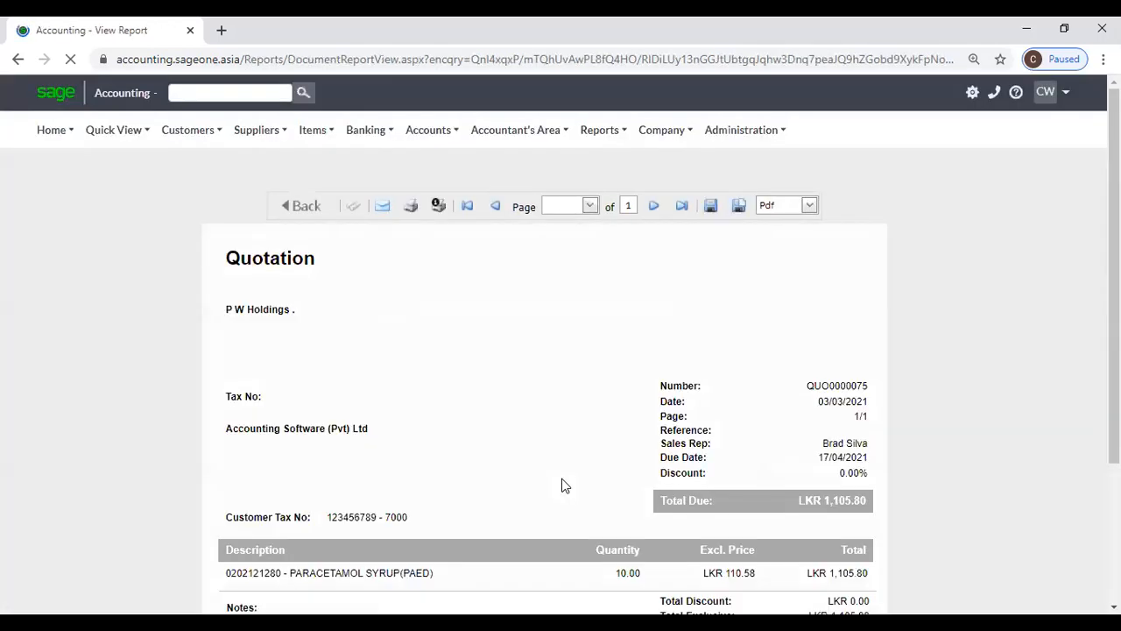
pyautogui.scroll(-3, 583, 441)
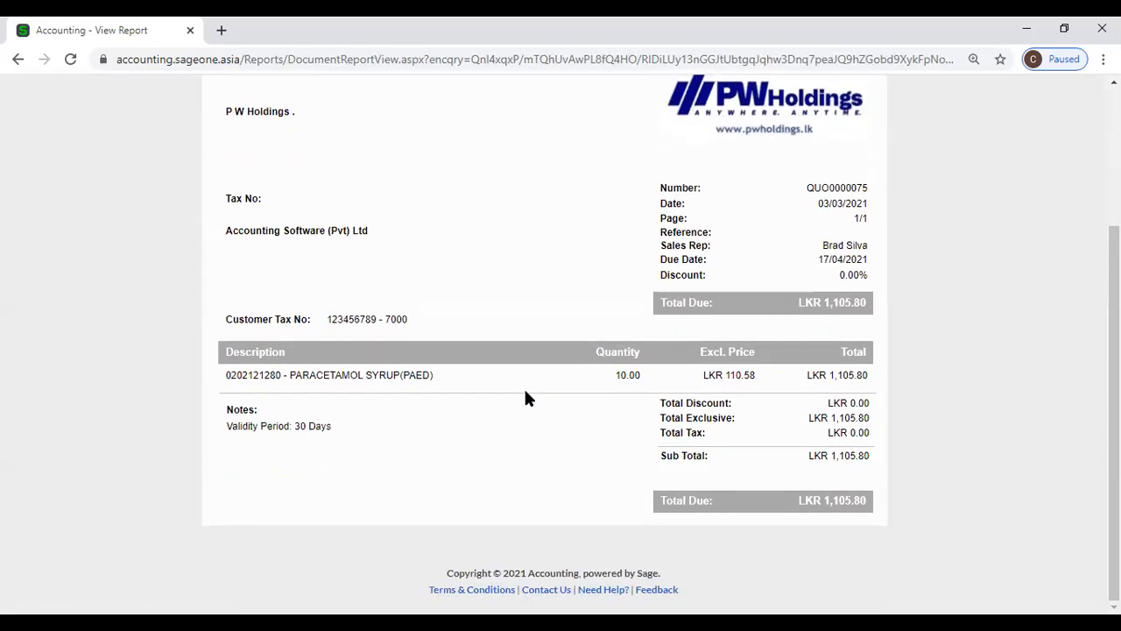
pyautogui.scroll(3, 524, 398)
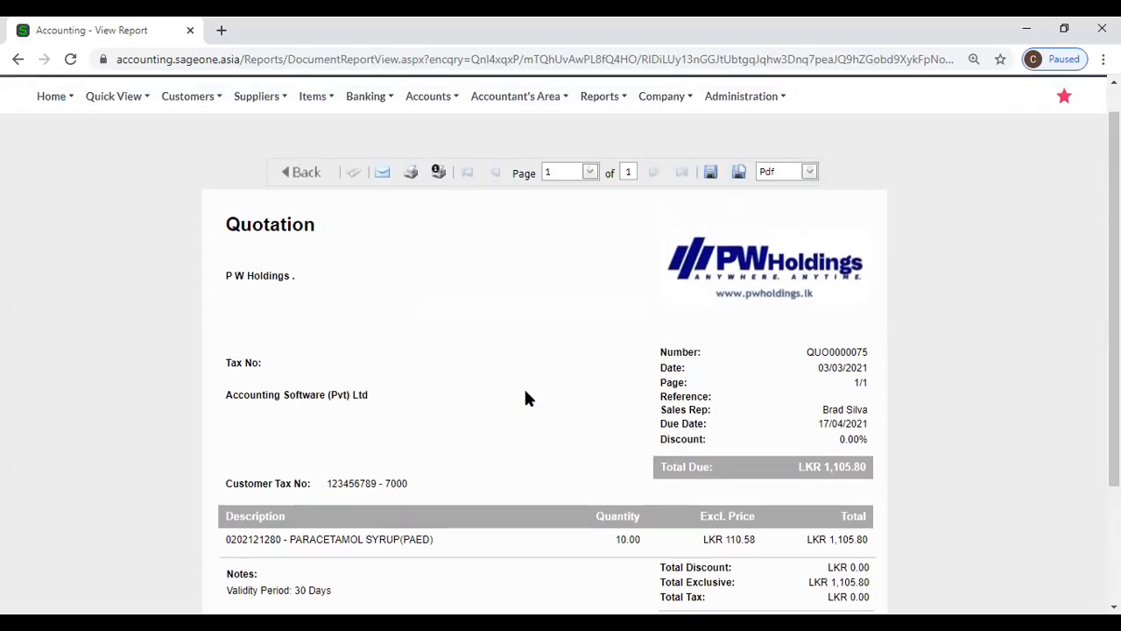
pyautogui.click(298, 211)
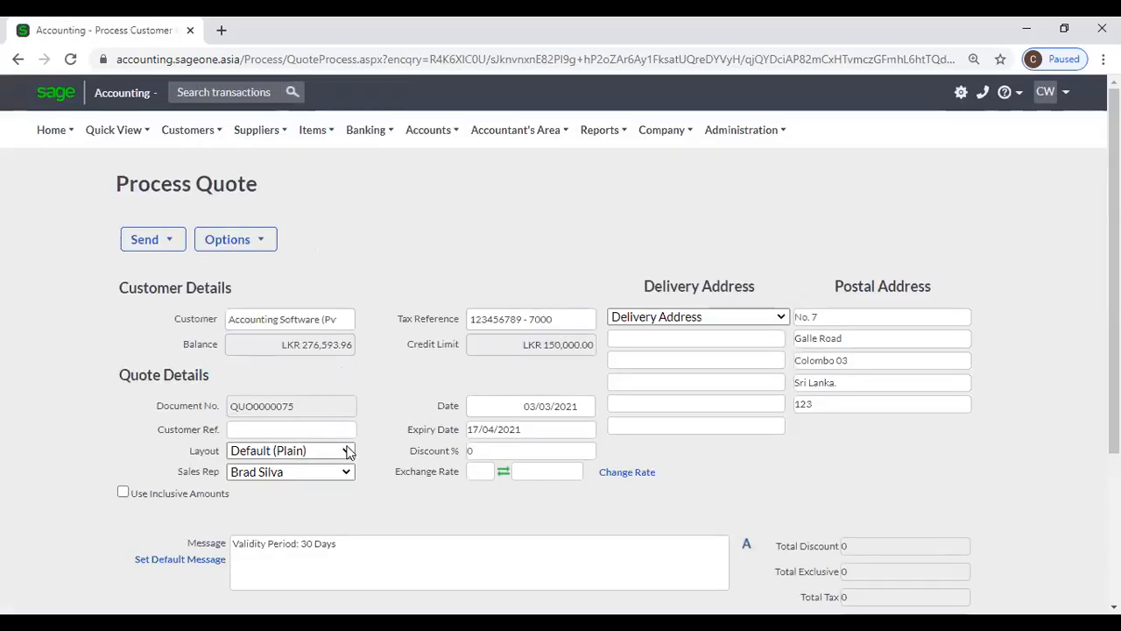
# - Switch quote QUO0000075 to the Default (Classic) layout
pyautogui.click(355, 461)
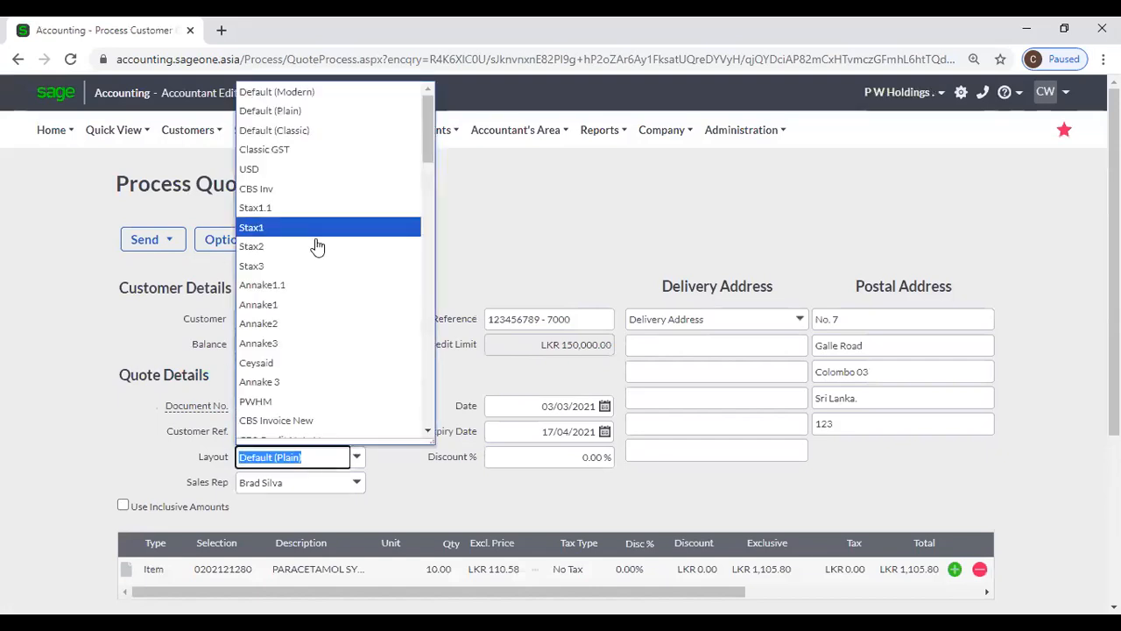
pyautogui.click(311, 131)
pyautogui.moveTo(308, 143)
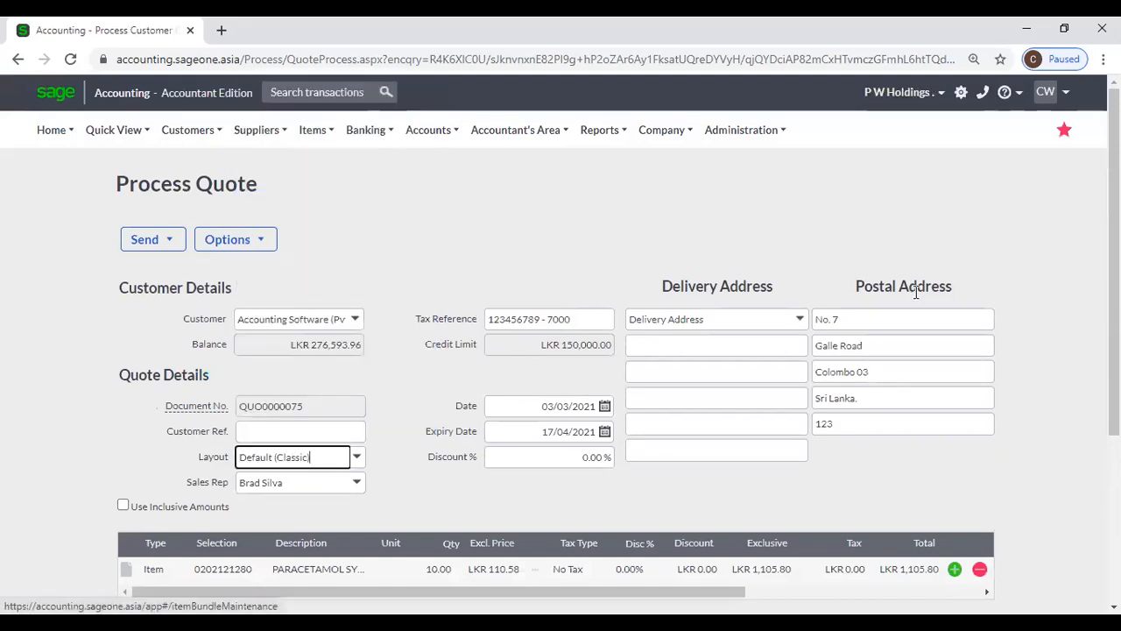
pyautogui.click(621, 238)
# - Print-preview the Classic quote and scroll through the LKR 1,105.80 quotation
pyautogui.scroll(-3, 613, 473)
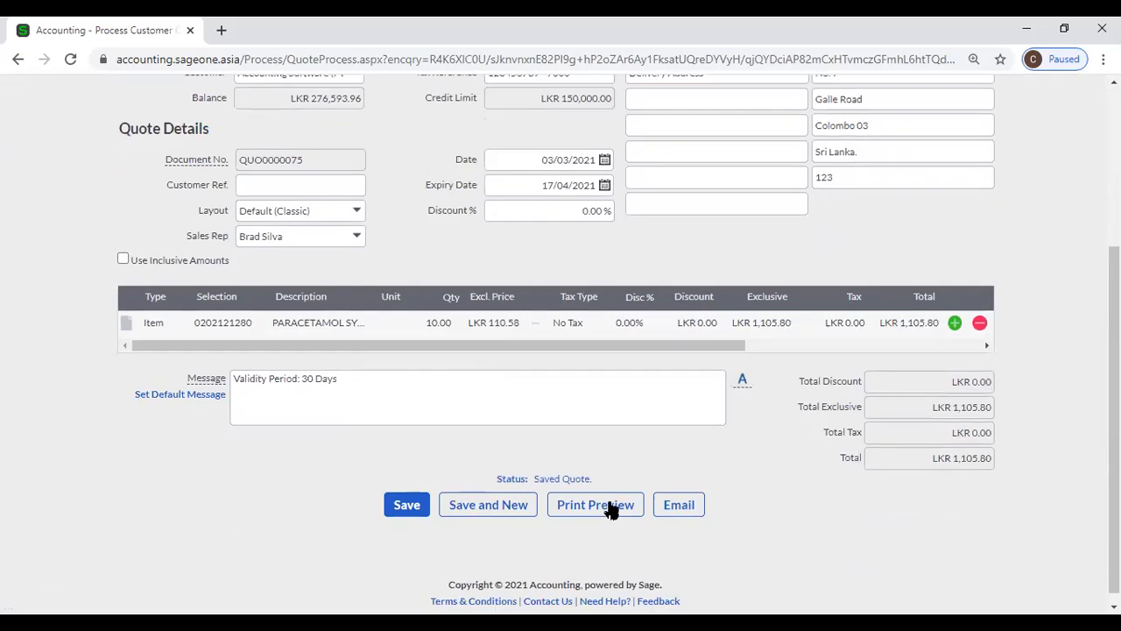
pyautogui.click(608, 501)
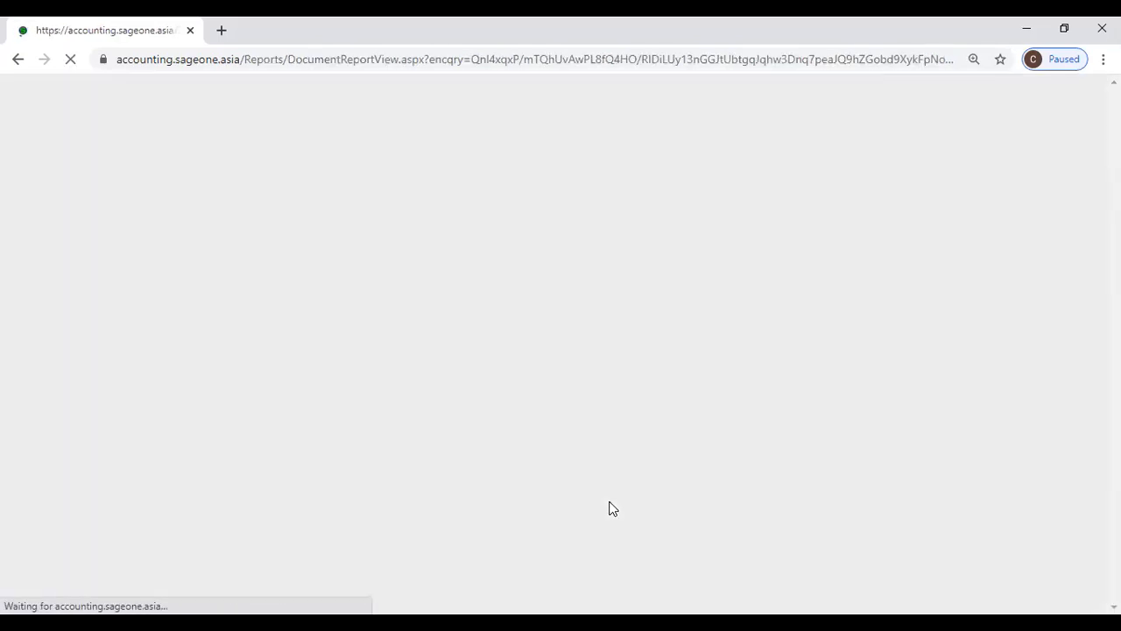
pyautogui.scroll(-5, 552, 390)
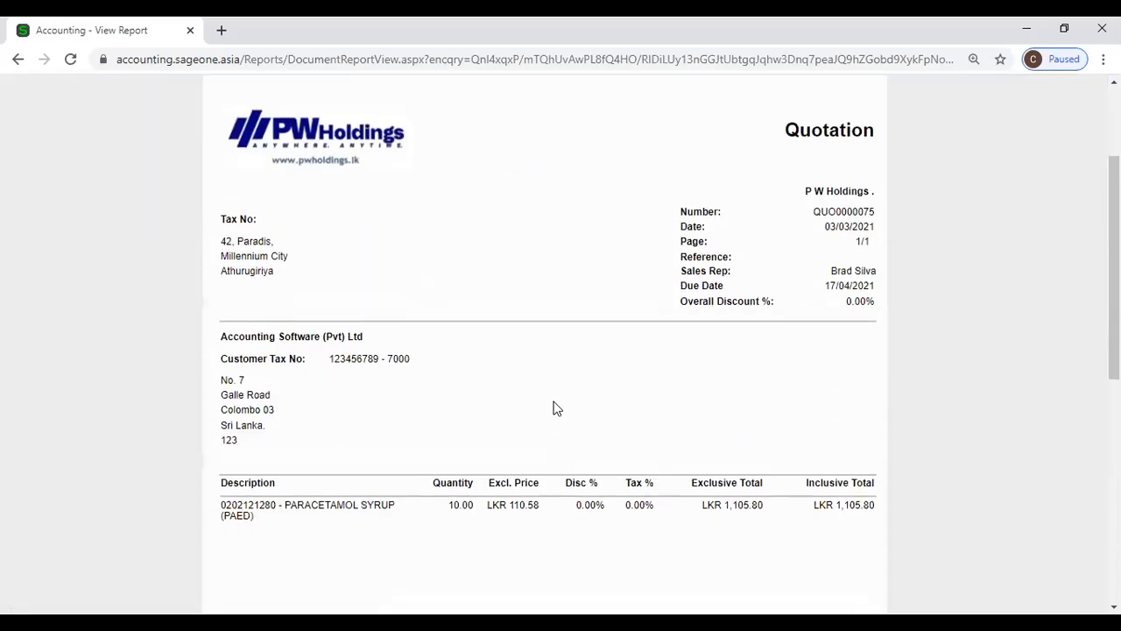
pyautogui.scroll(-3, 573, 417)
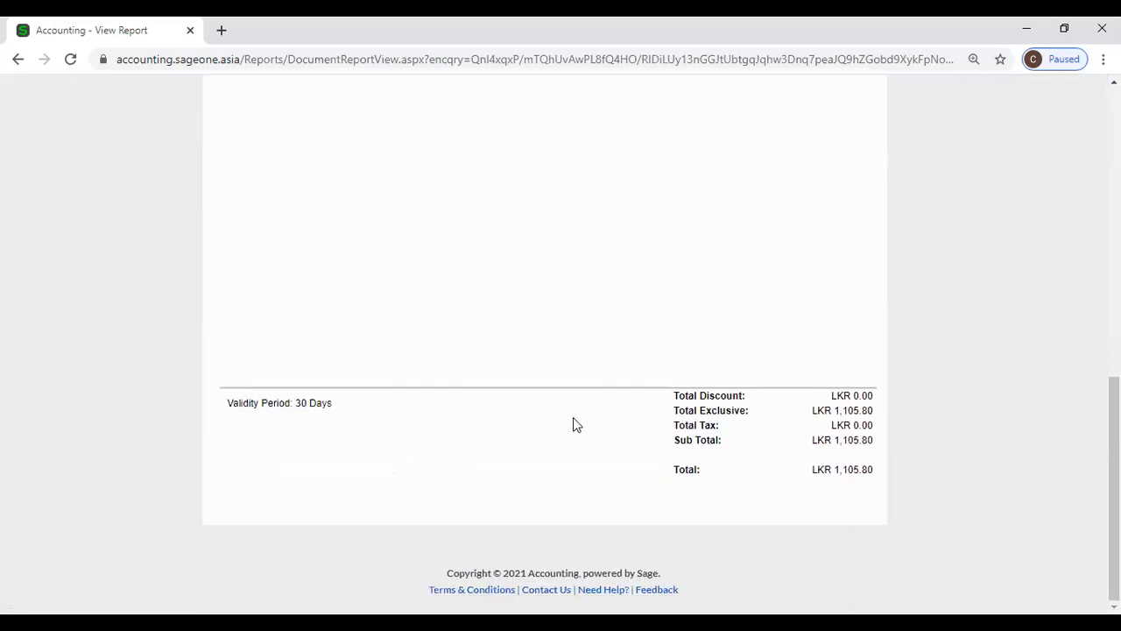
pyautogui.scroll(3, 572, 417)
pyautogui.scroll(5, 573, 424)
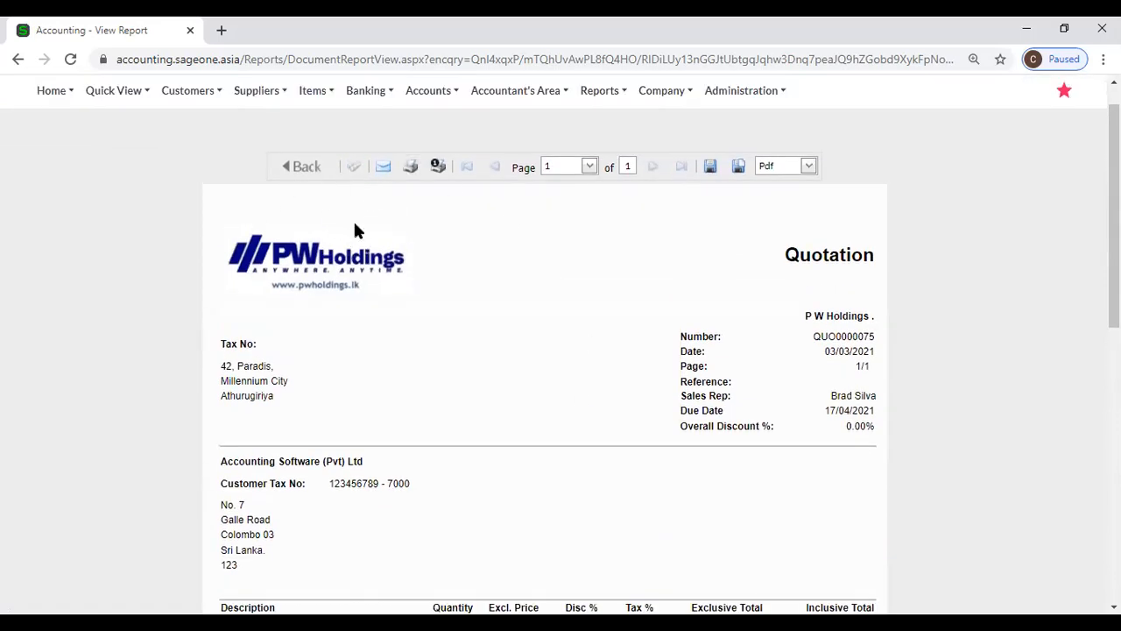
# - Open the company Branding settings, browsing for a logo file but cancelling without choosing one
pyautogui.click(665, 91)
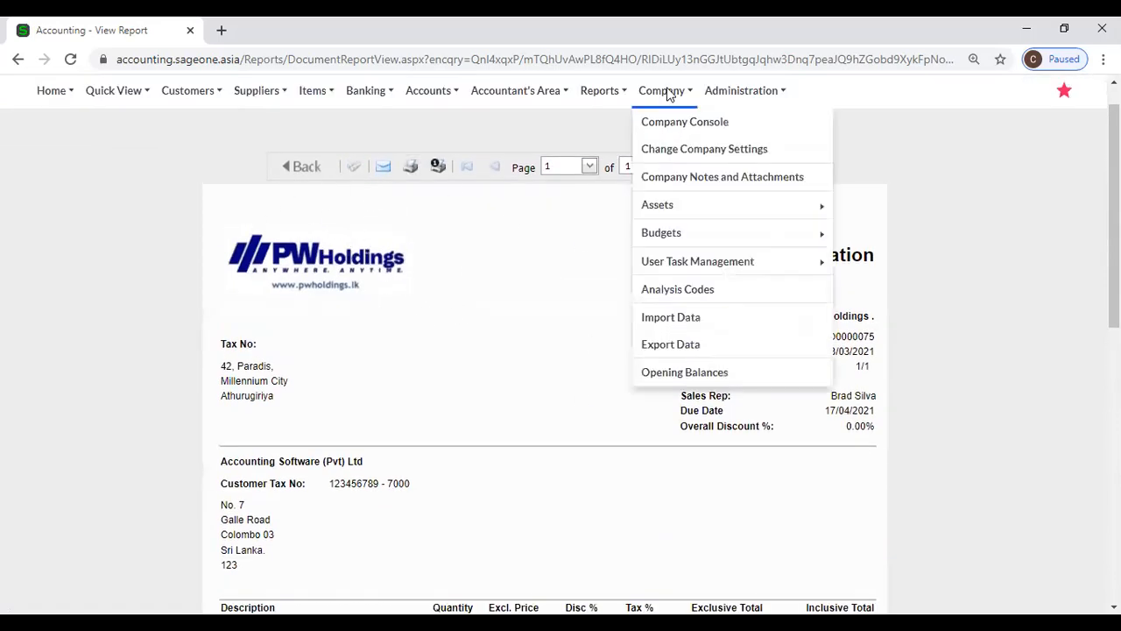
pyautogui.click(668, 160)
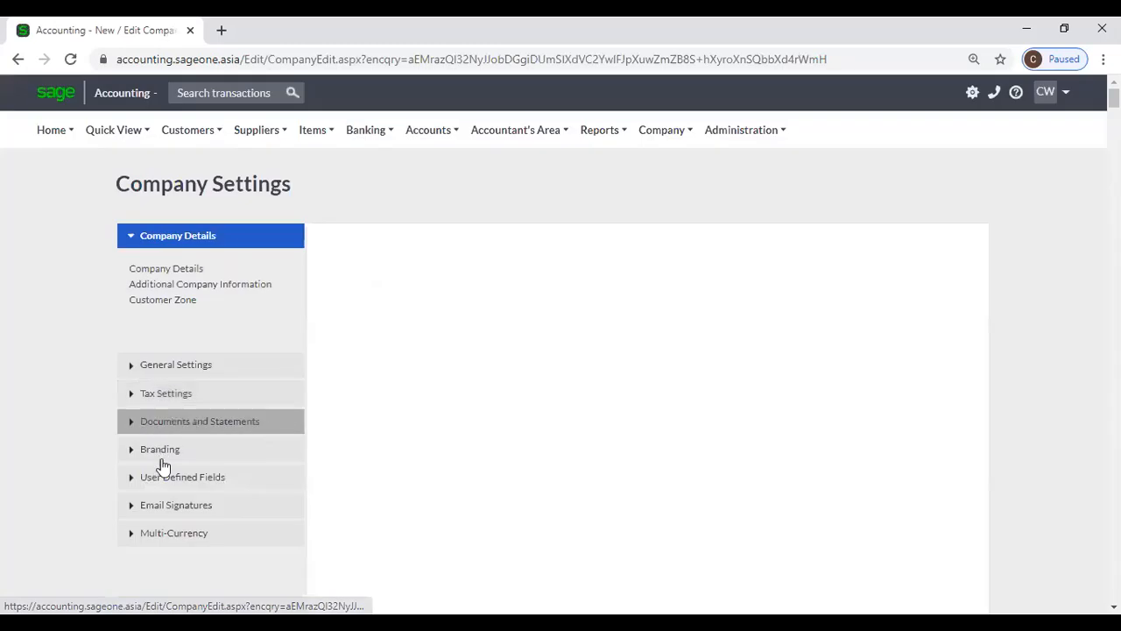
pyautogui.click(161, 457)
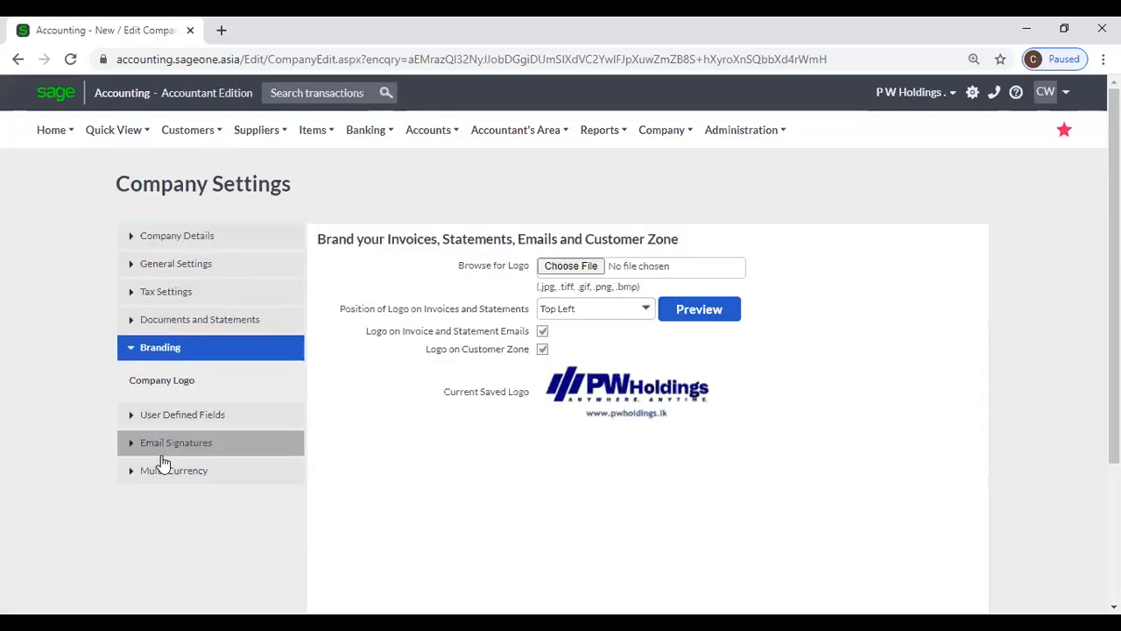
pyautogui.click(565, 267)
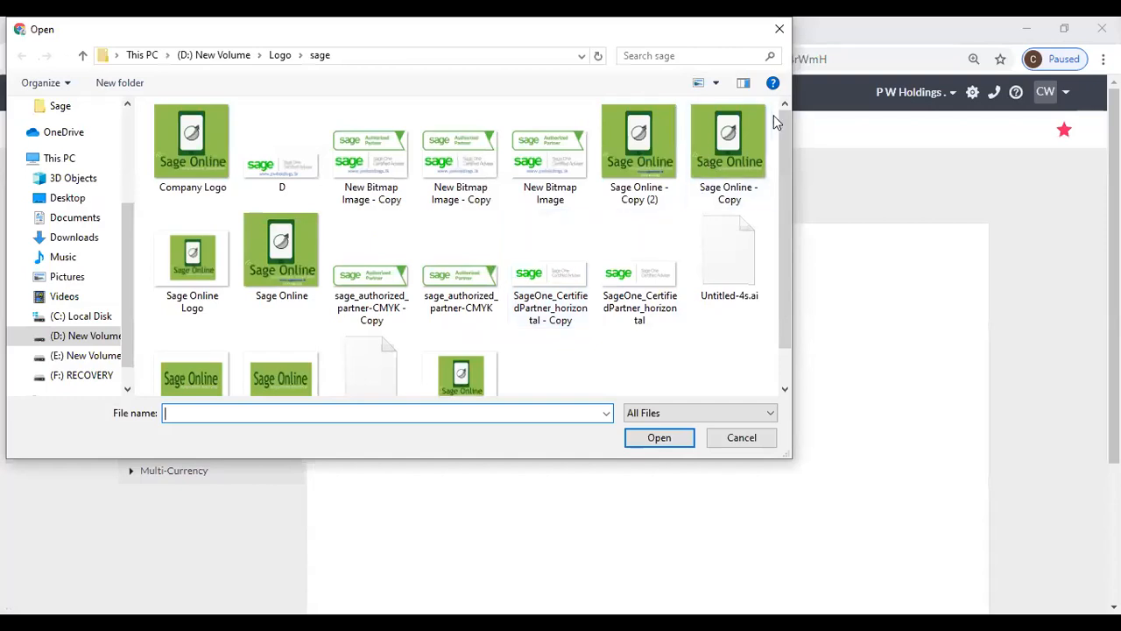
pyautogui.click(779, 29)
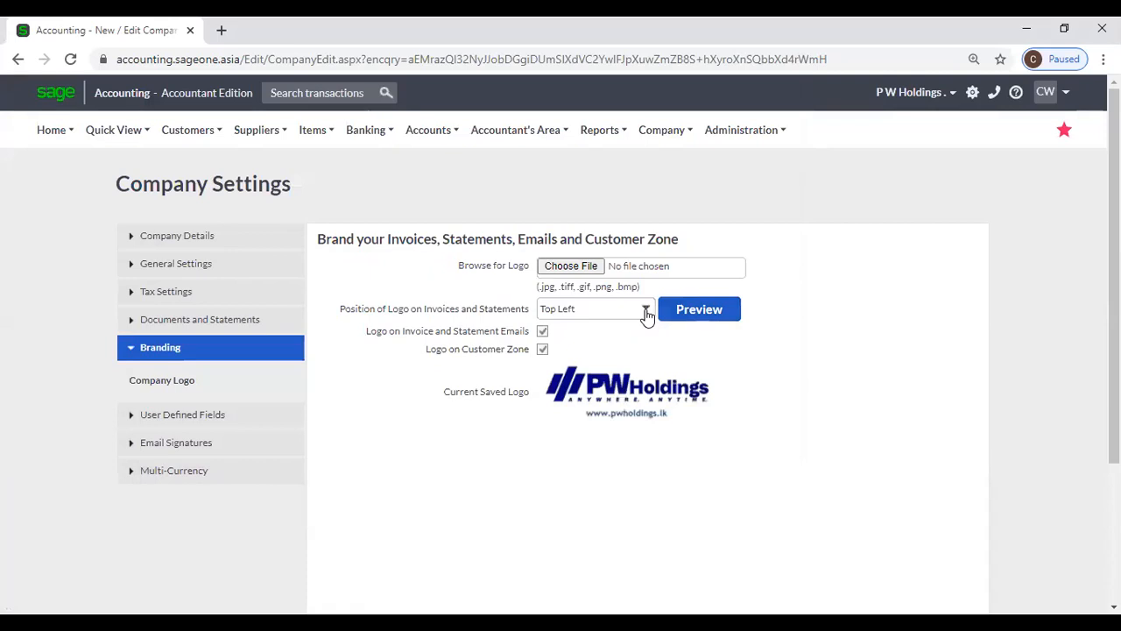
# - Keep the logo position at Top Left and preview the sample document layout
pyautogui.click(645, 312)
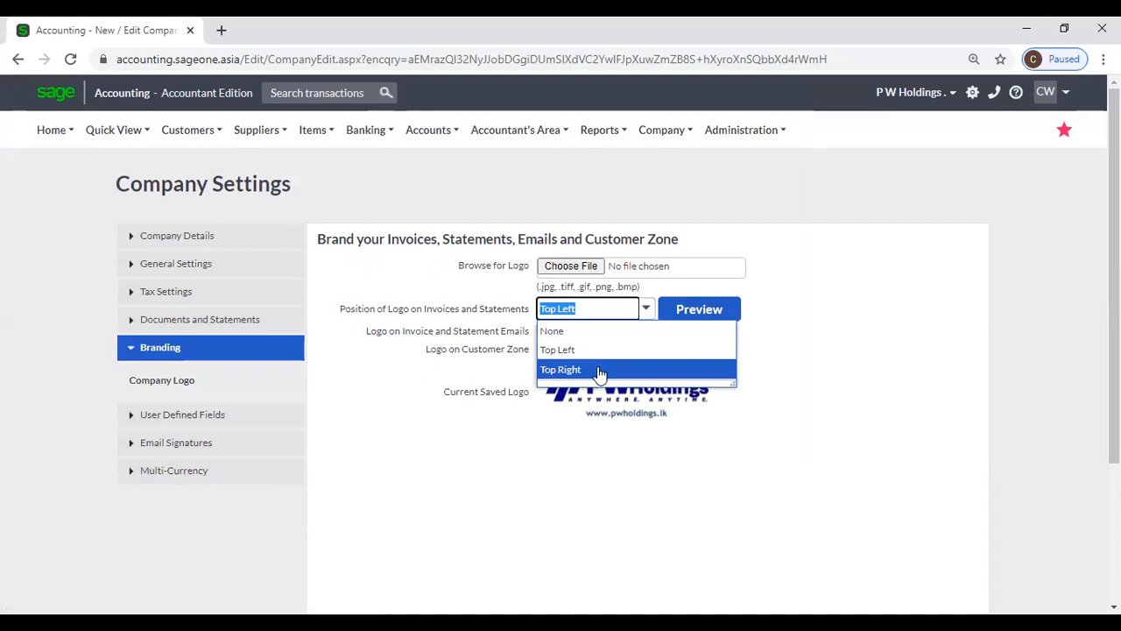
pyautogui.click(785, 307)
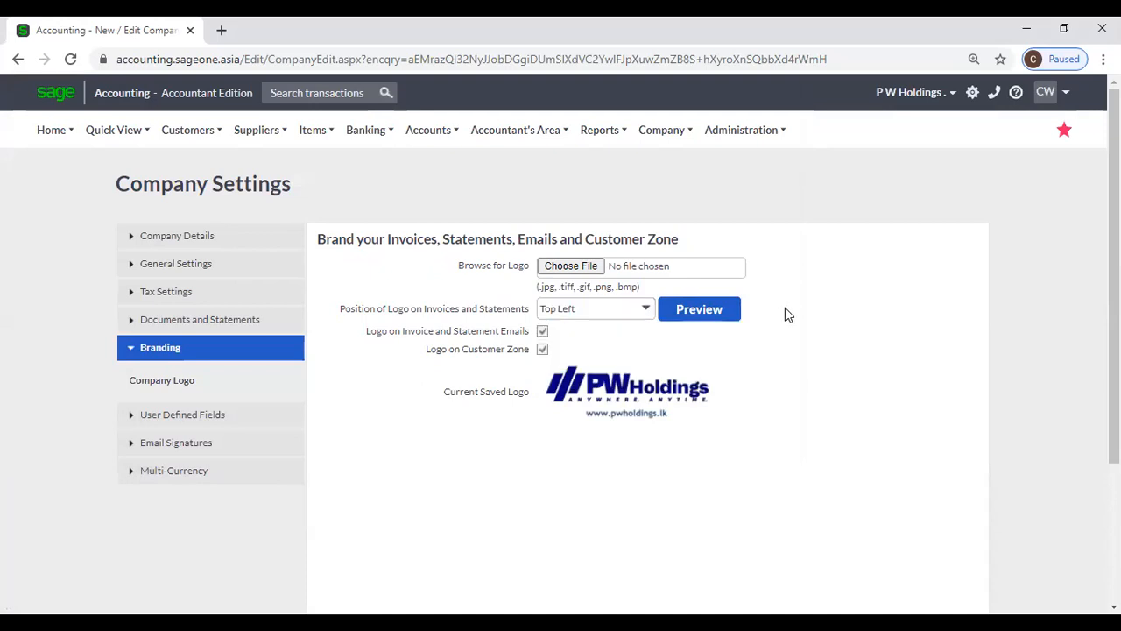
pyautogui.click(699, 310)
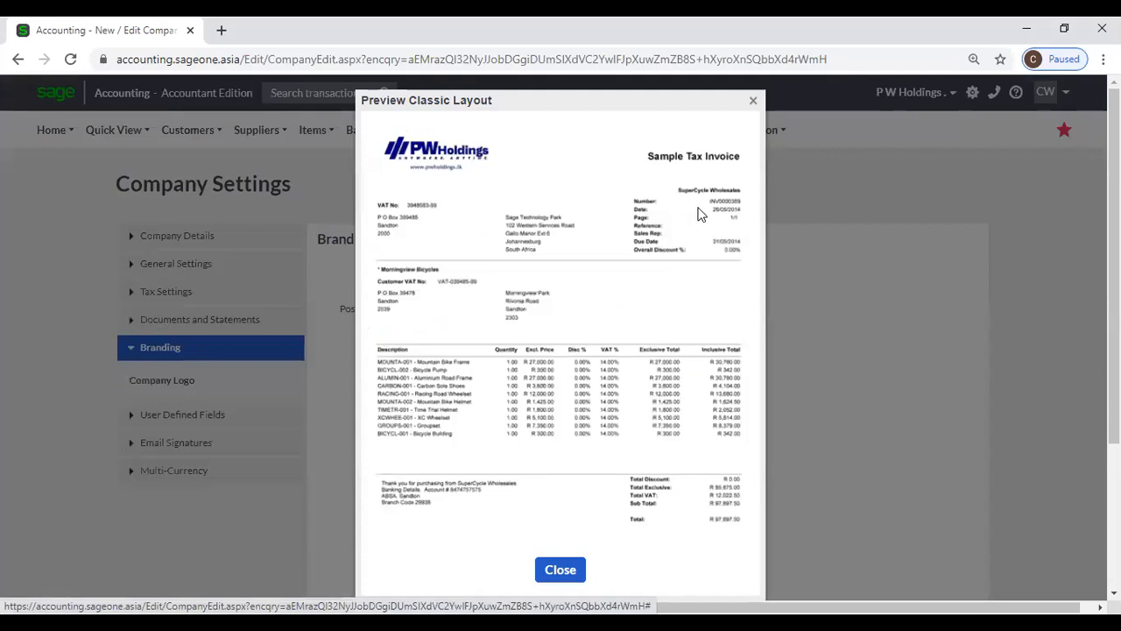
pyautogui.click(752, 101)
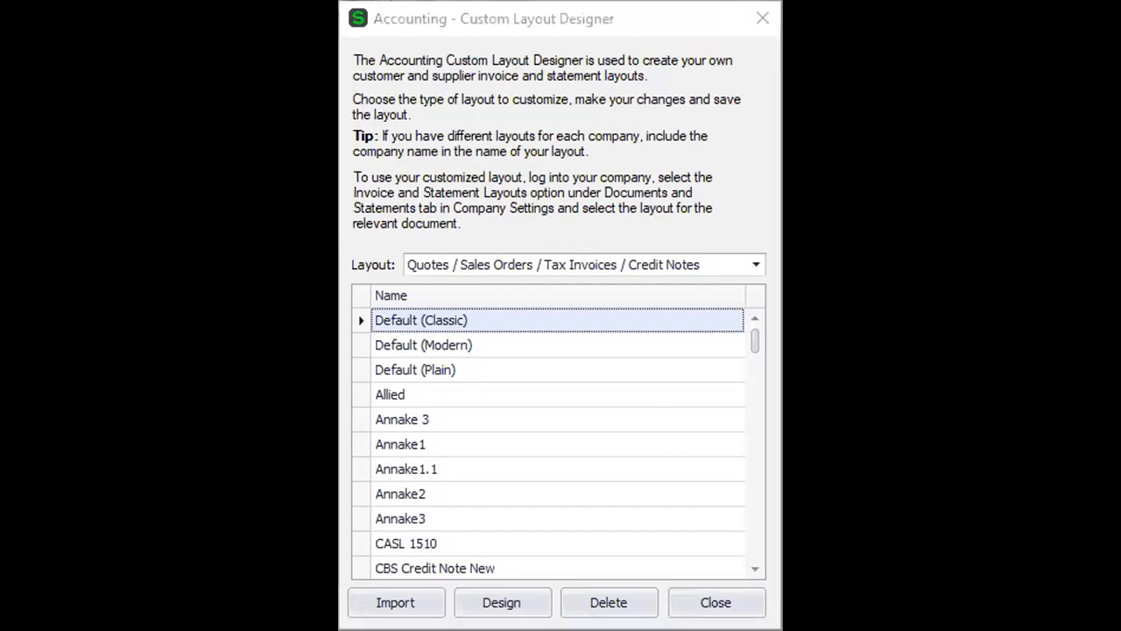
# - Open the Default (Modern) quote layout in the designer for editing
pyautogui.click(623, 351)
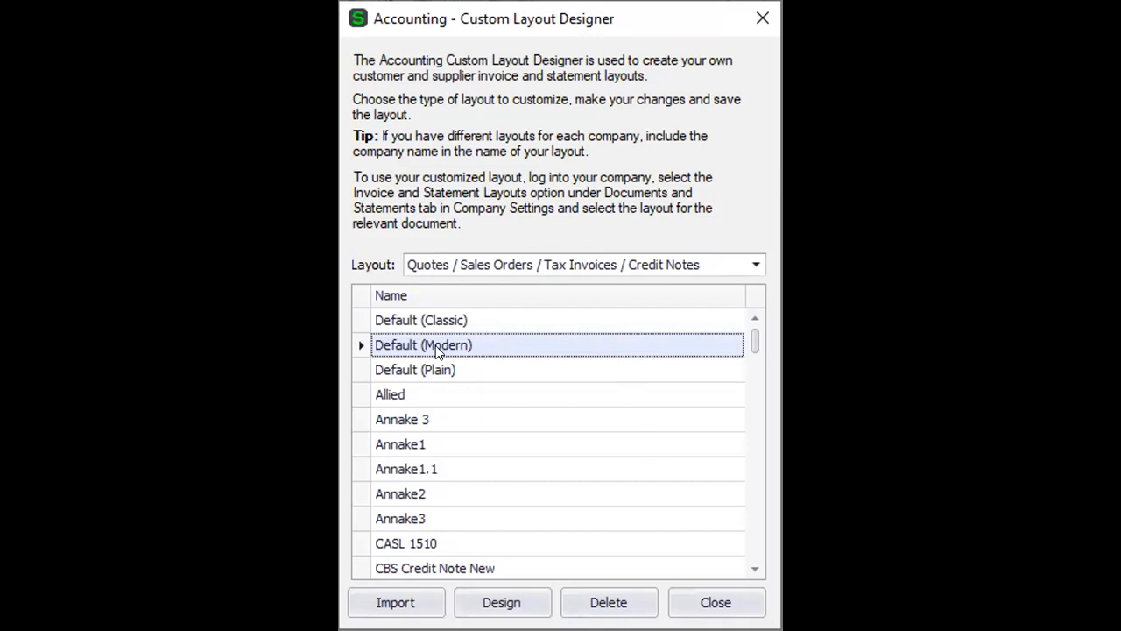
pyautogui.click(516, 601)
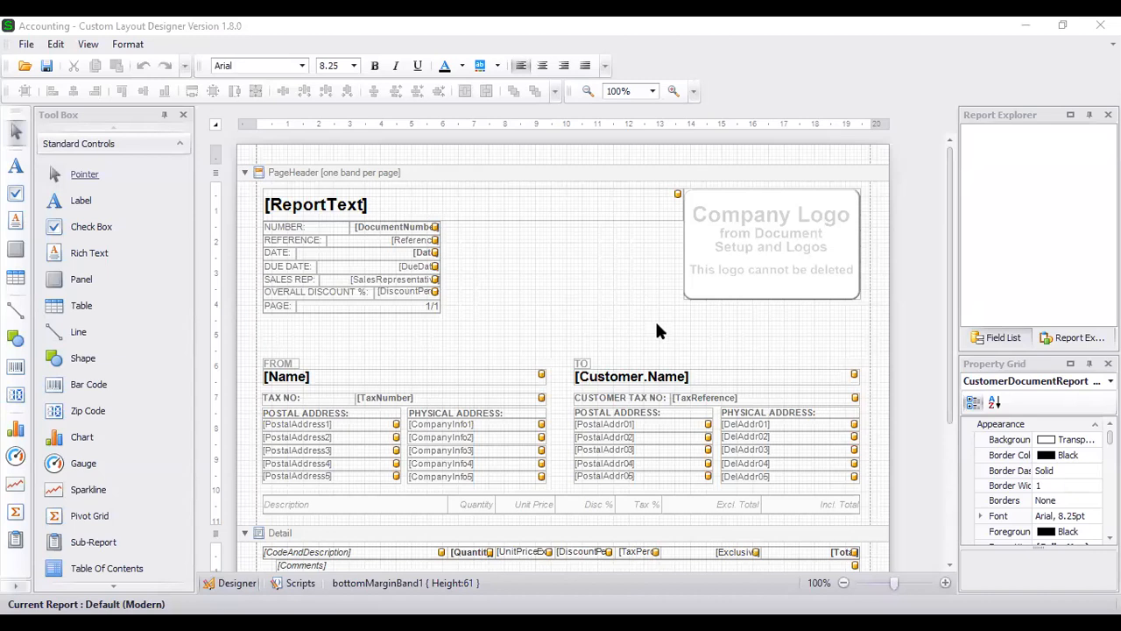
pyautogui.click(27, 45)
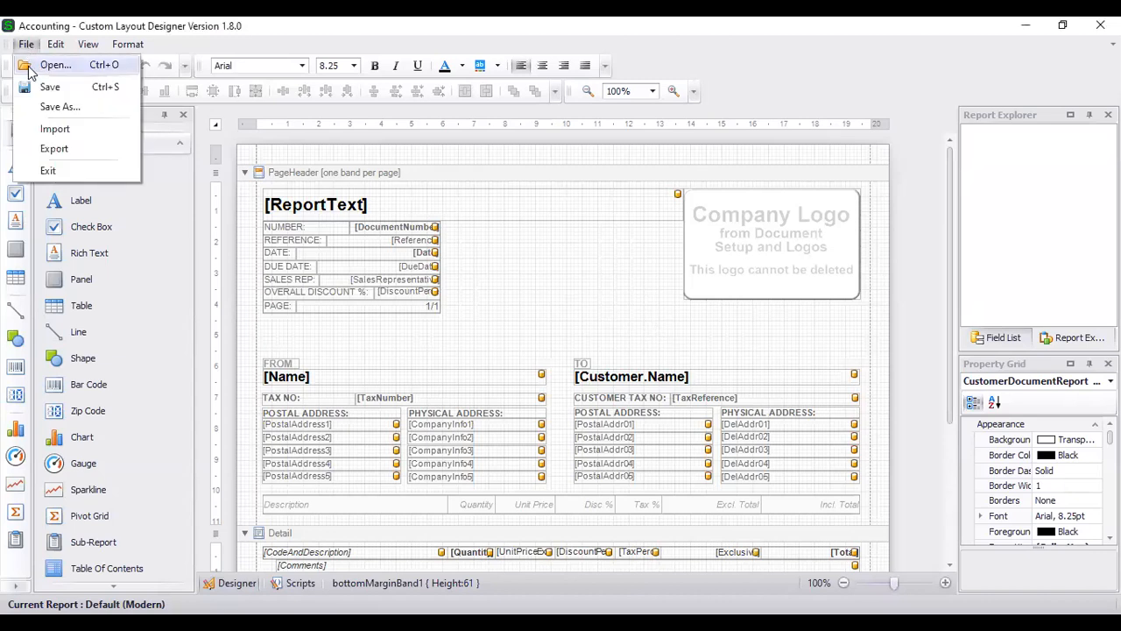
pyautogui.click(51, 106)
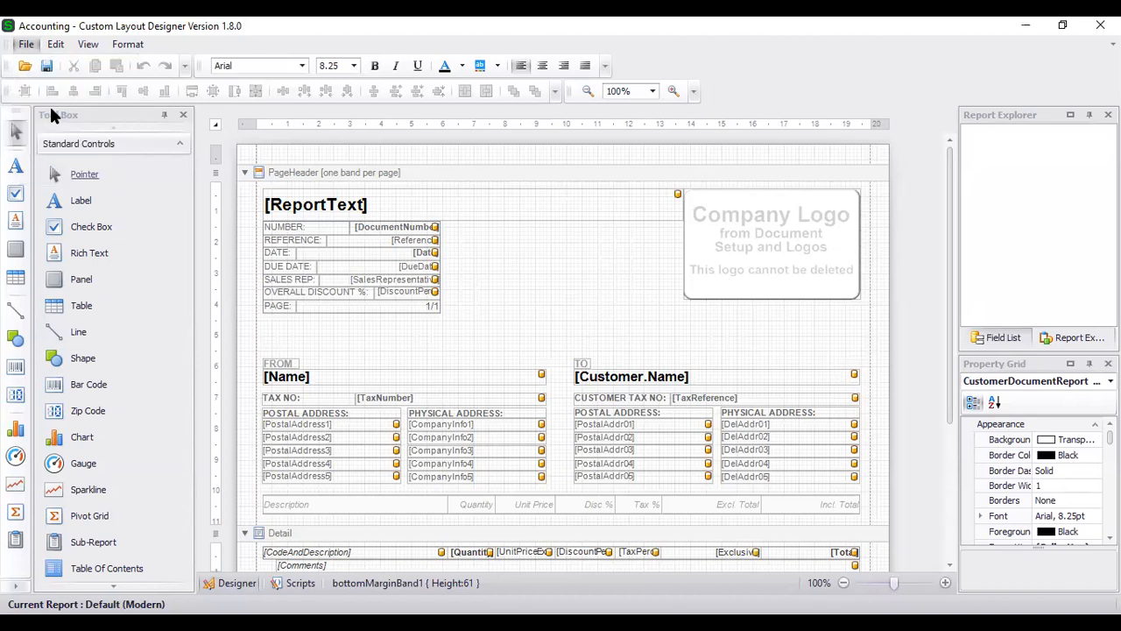
pyautogui.write('SLIIT')
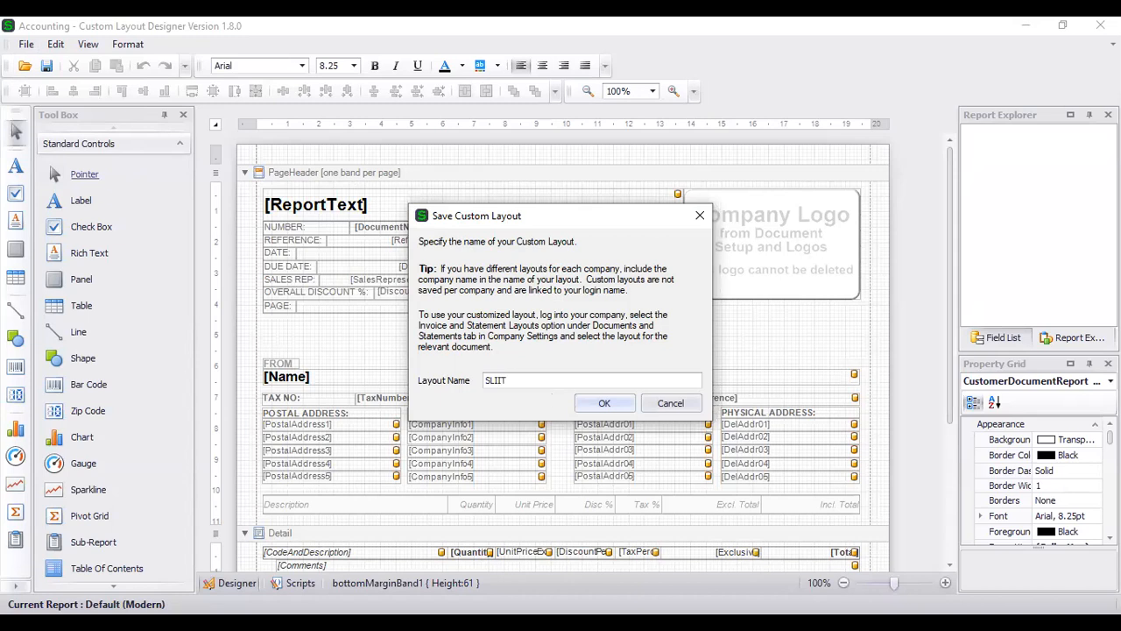
pyautogui.click(604, 403)
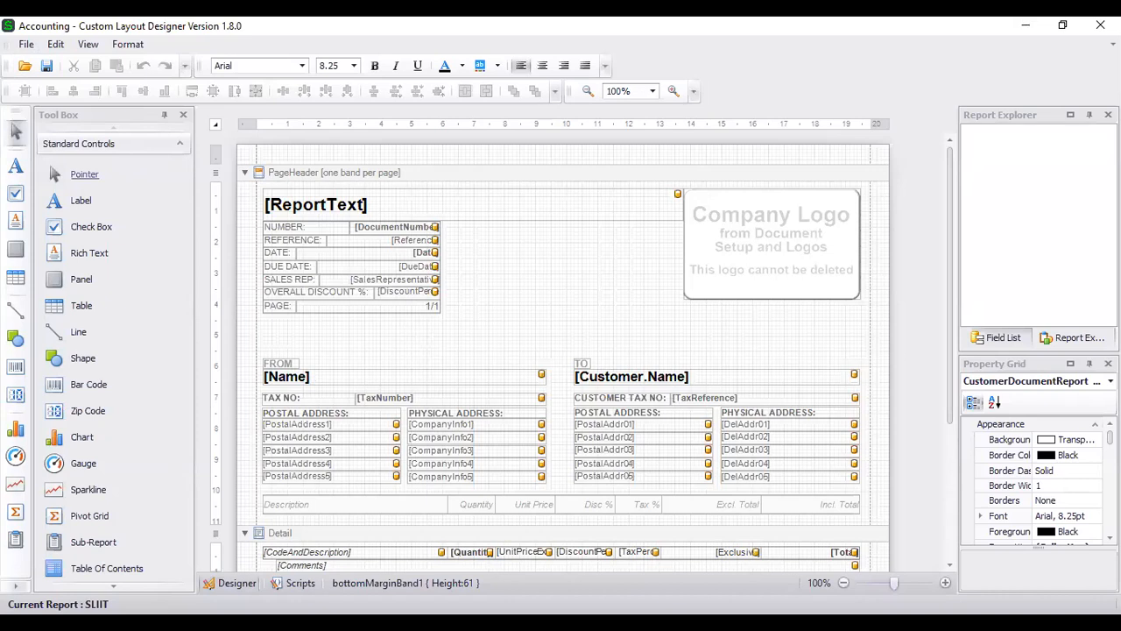
pyautogui.click(521, 276)
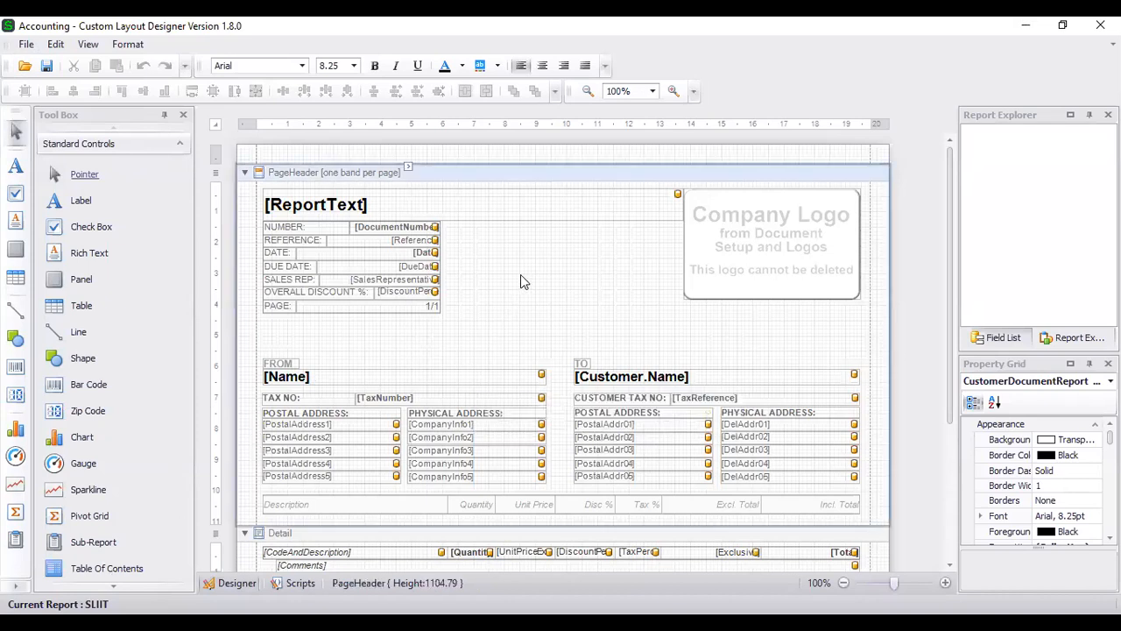
# - Narrow the [ReportText] heading field to free space on its right
pyautogui.click(538, 217)
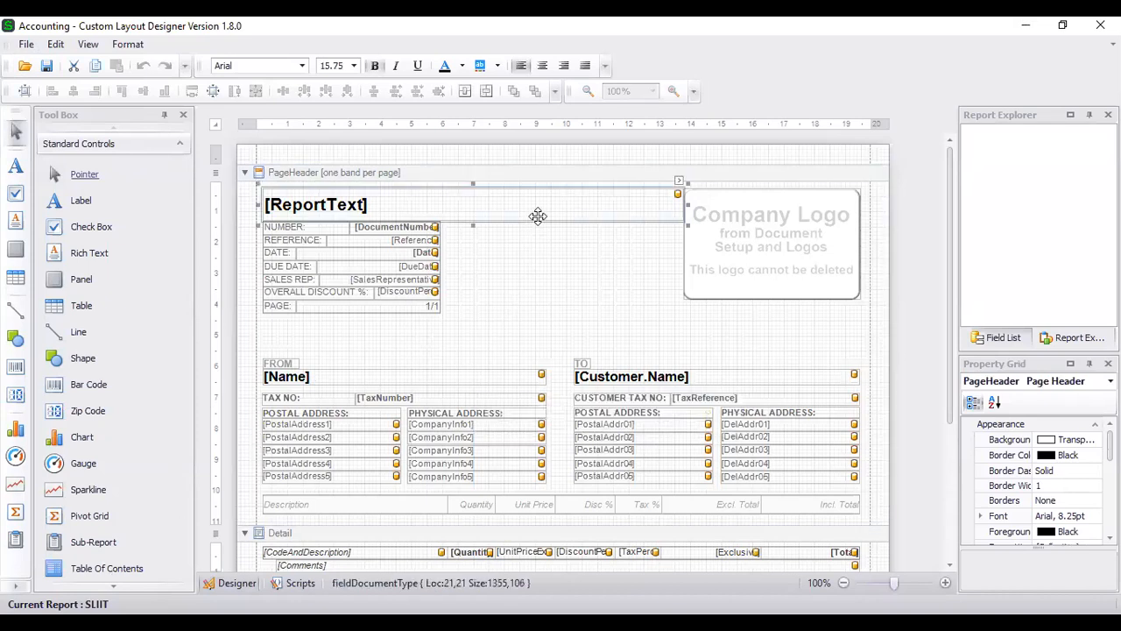
pyautogui.moveTo(652, 204); pyautogui.dragTo(481, 204)
pyautogui.click(531, 275)
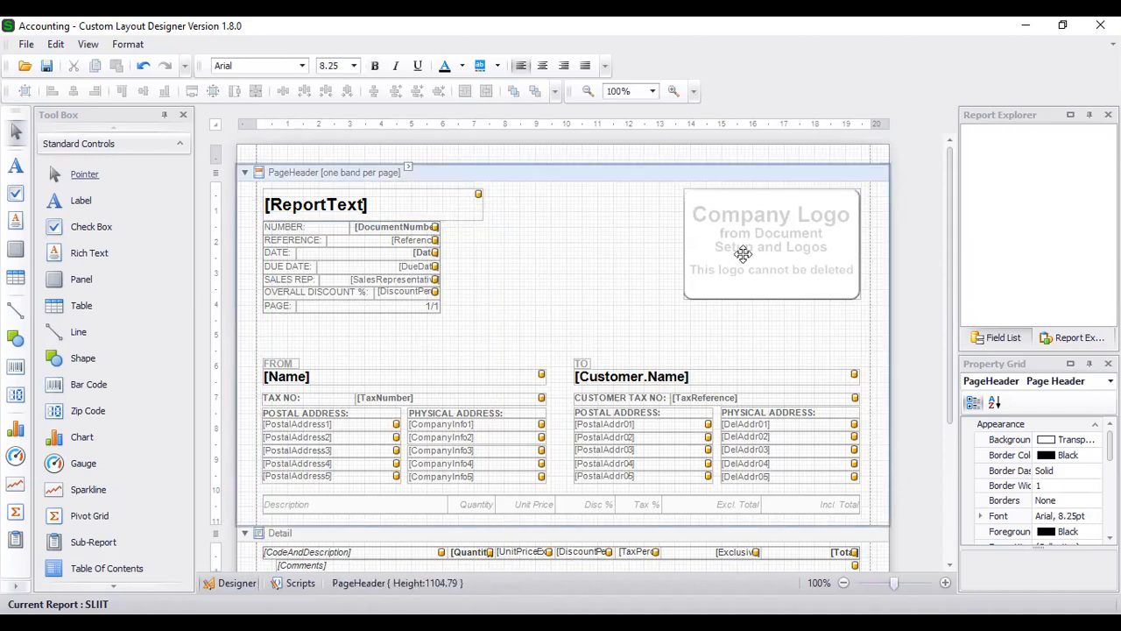
# - Move the company logo left beside the heading, to location 794,0 in the page header
pyautogui.moveTo(743, 253); pyautogui.dragTo(568, 247)
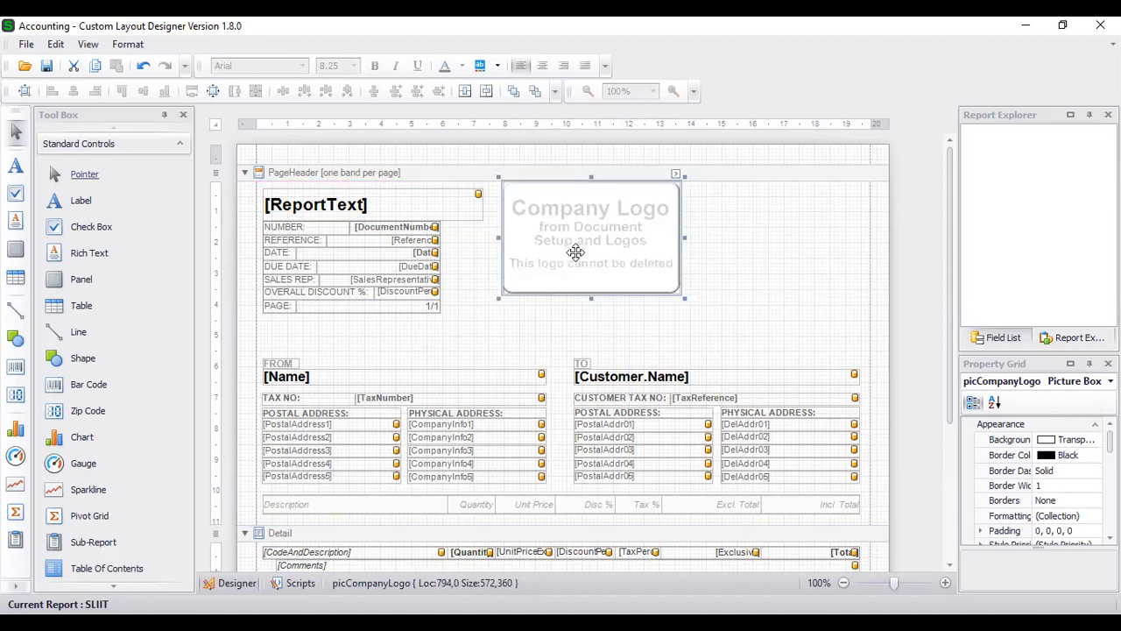
pyautogui.click(735, 244)
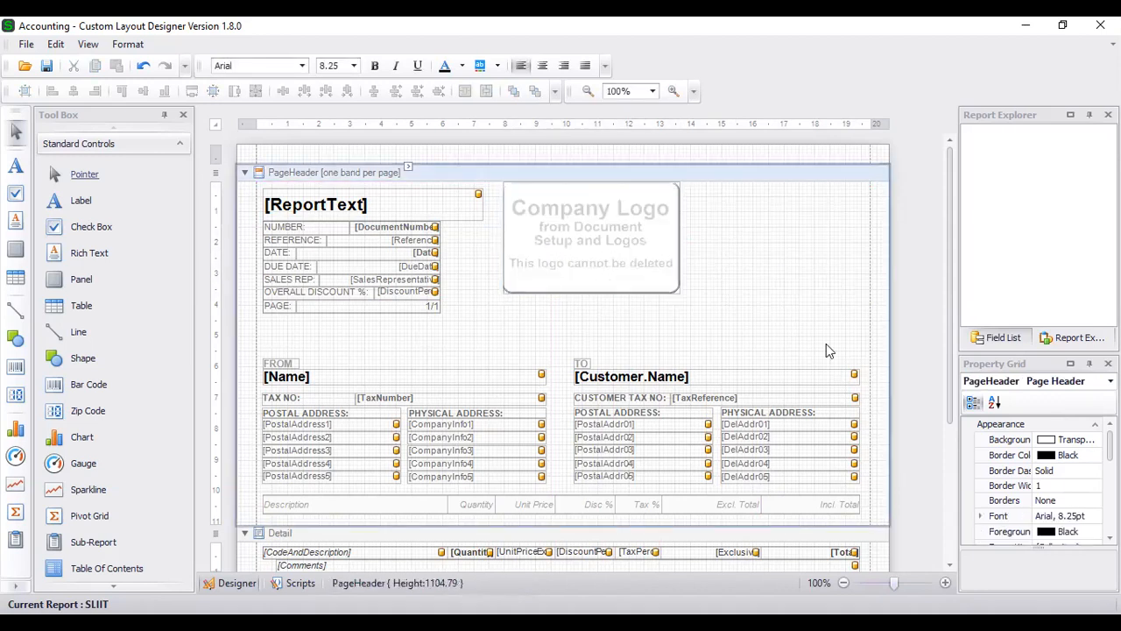
pyautogui.scroll(-3, 793, 320)
pyautogui.scroll(3, 791, 321)
pyautogui.click(705, 371)
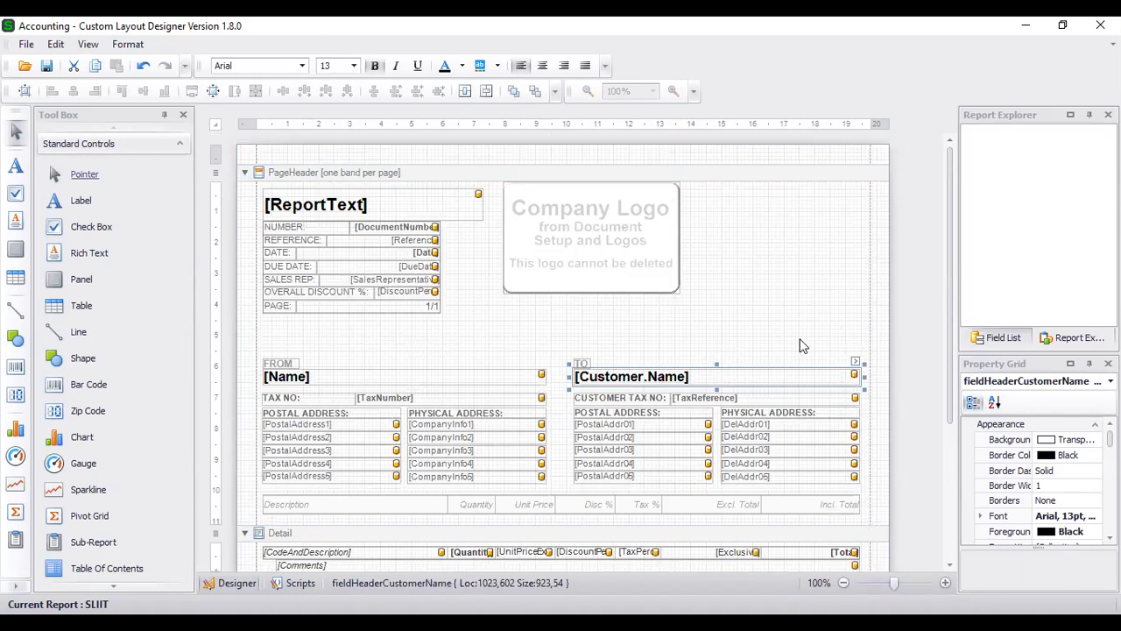
# - Select the [Customer.Name] field, leaving its text unchanged
pyautogui.doubleClick(778, 377)
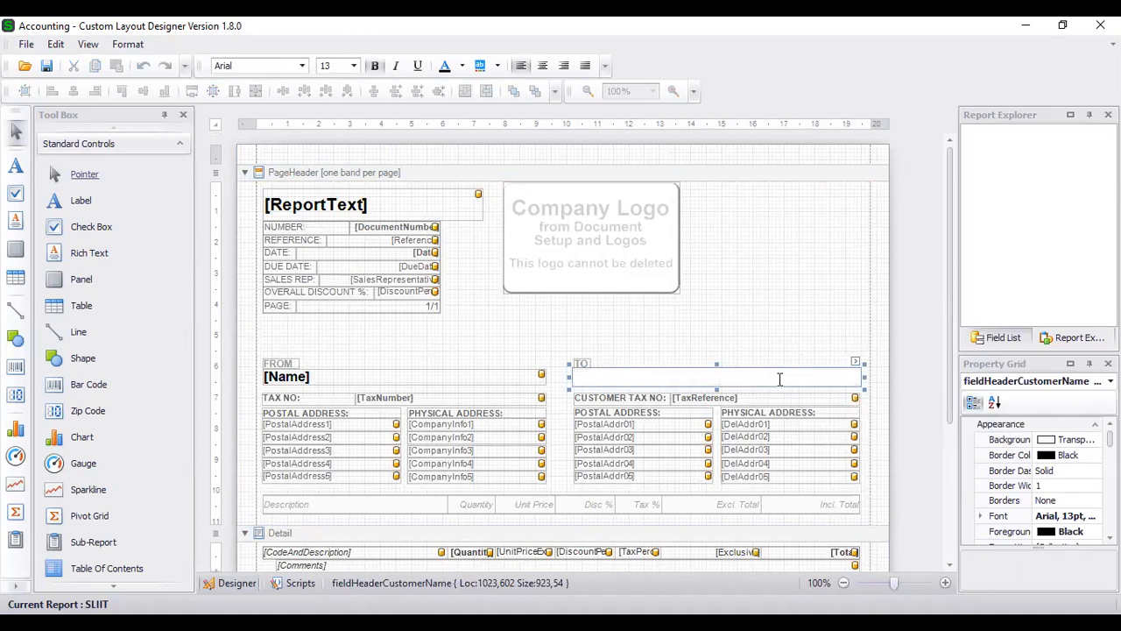
pyautogui.click(790, 324)
pyautogui.click(778, 372)
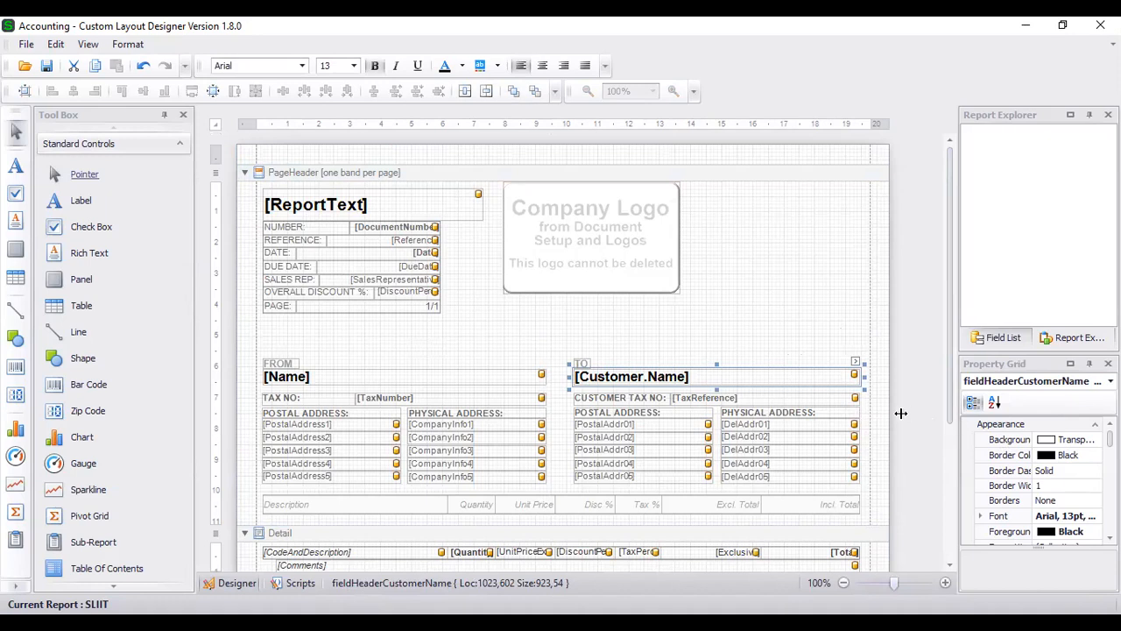
# - Widen the side panels and browse the Field List of available report fields
pyautogui.moveTo(911, 414); pyautogui.dragTo(910, 415)
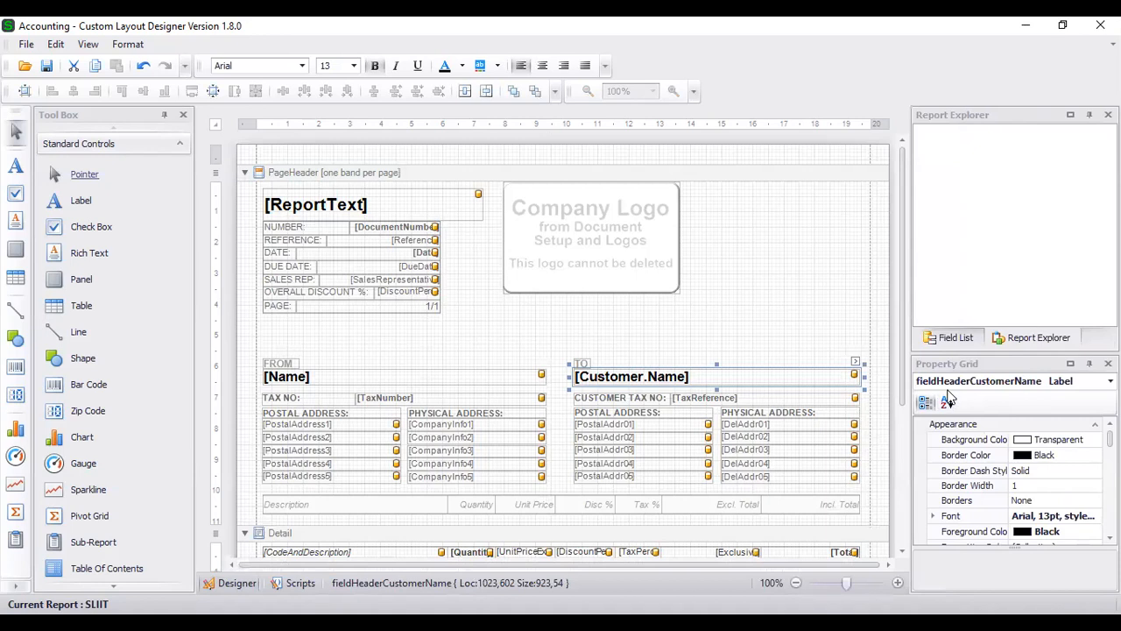
pyautogui.click(957, 340)
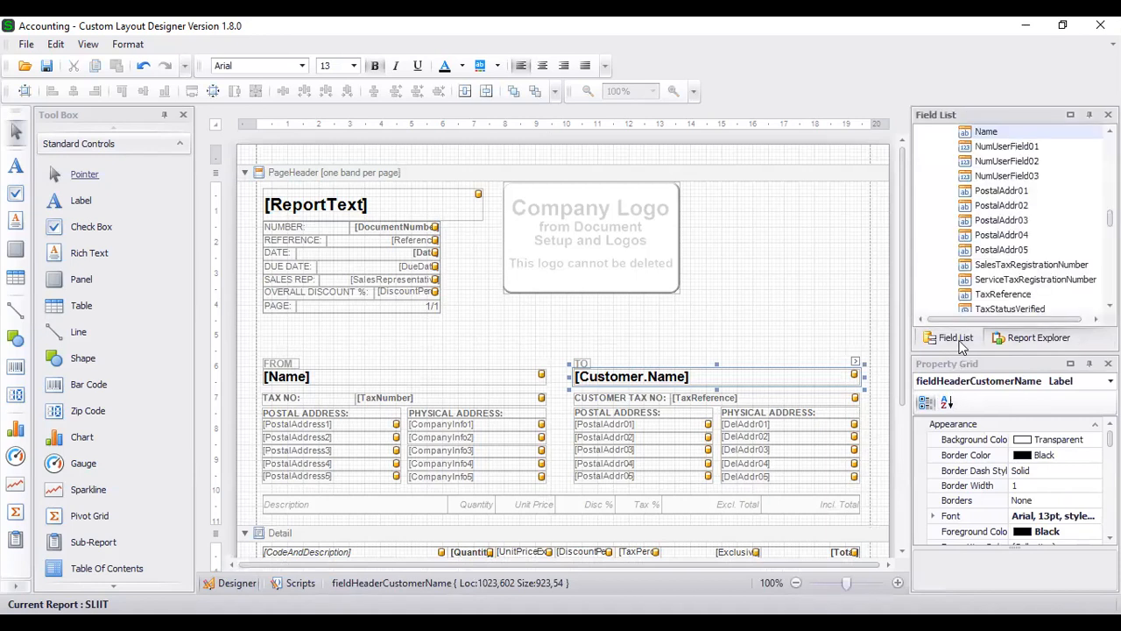
pyautogui.scroll(6, 981, 272)
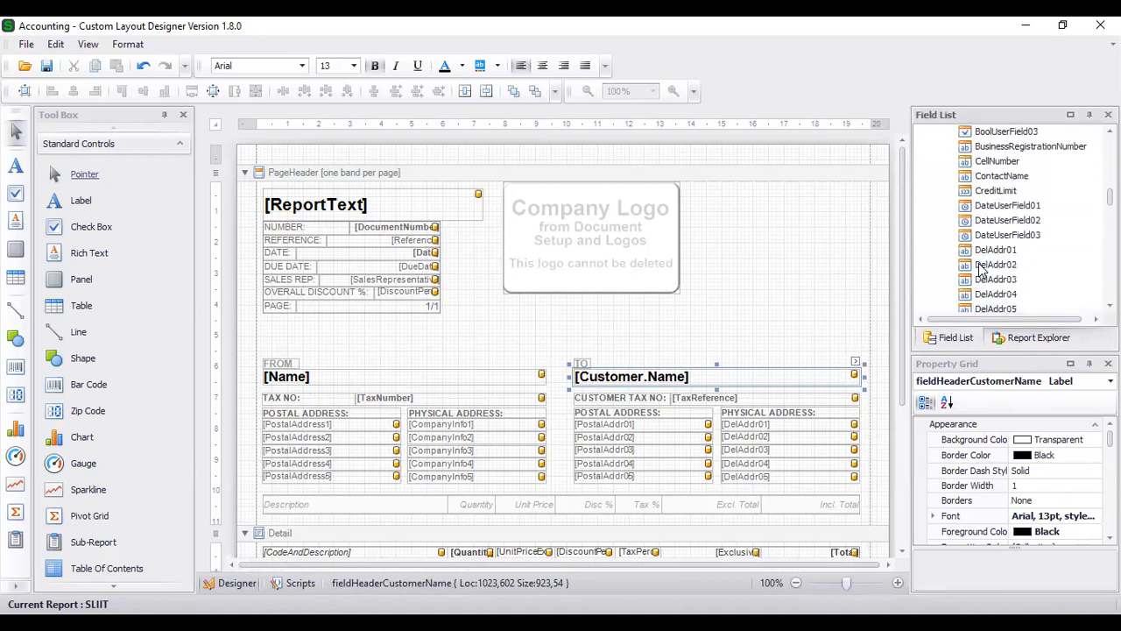
pyautogui.scroll(10, 981, 271)
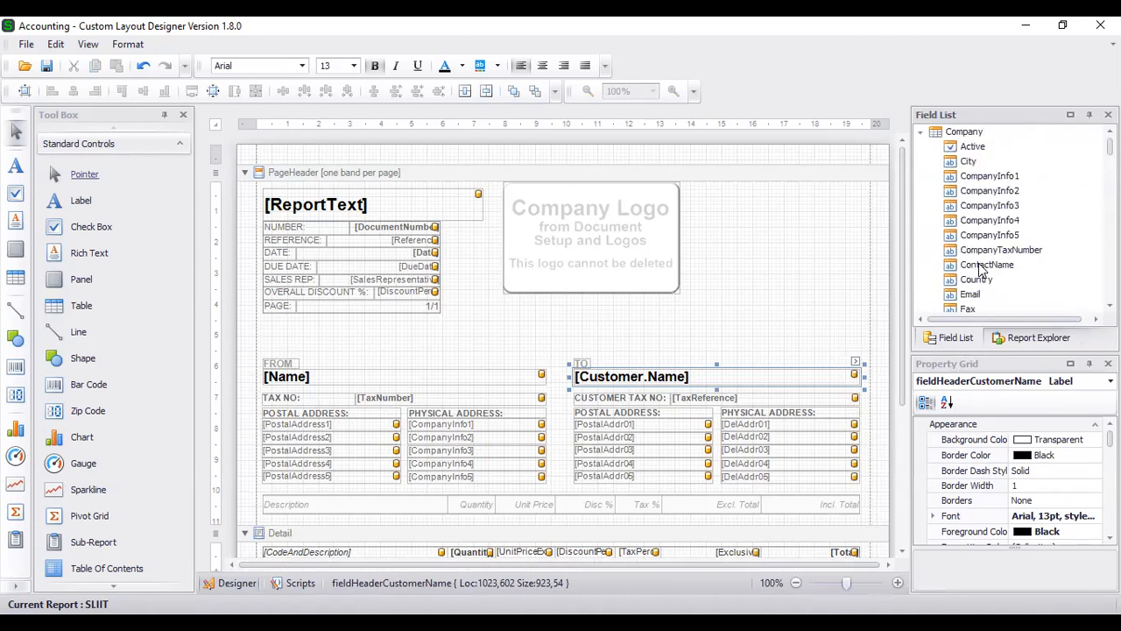
pyautogui.scroll(-7, 981, 263)
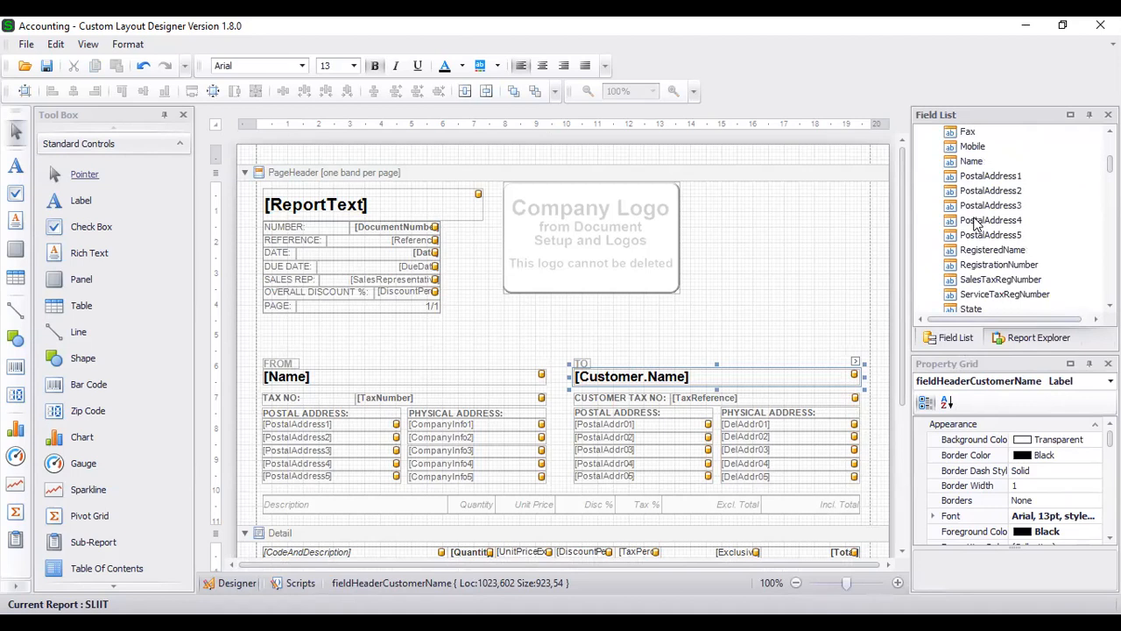
pyautogui.scroll(-12, 976, 223)
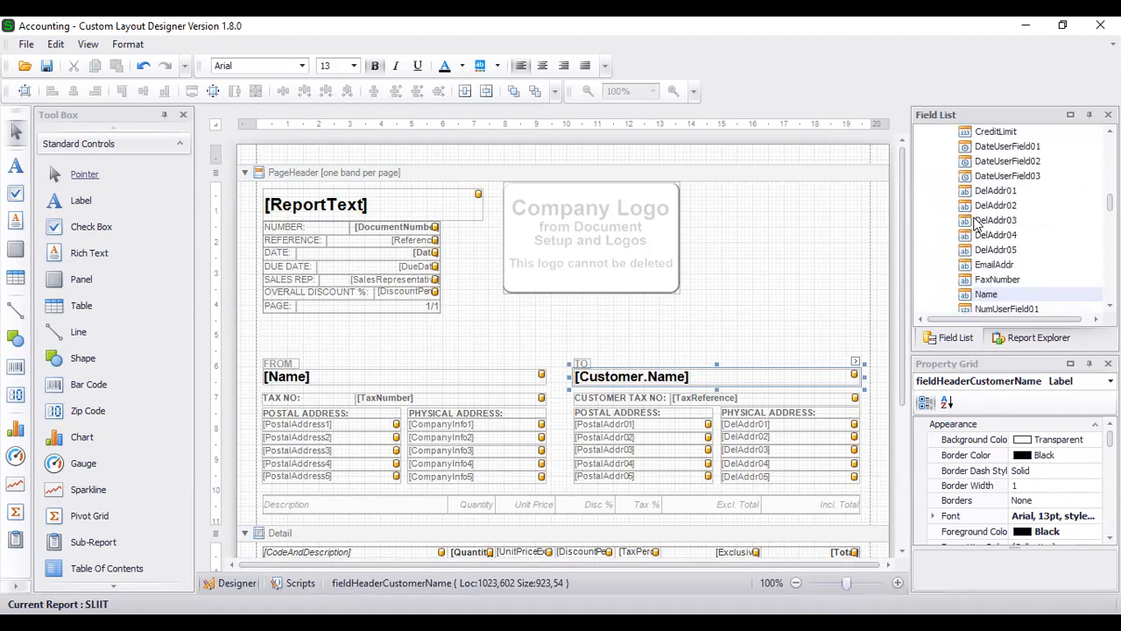
pyautogui.scroll(-12, 976, 223)
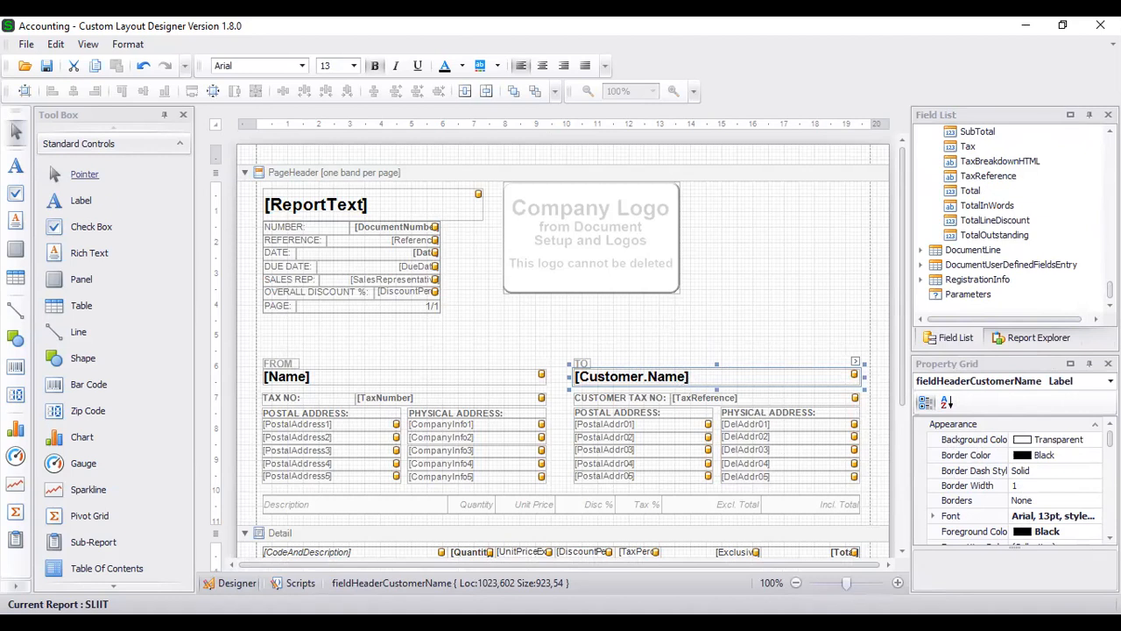
pyautogui.click(1074, 516)
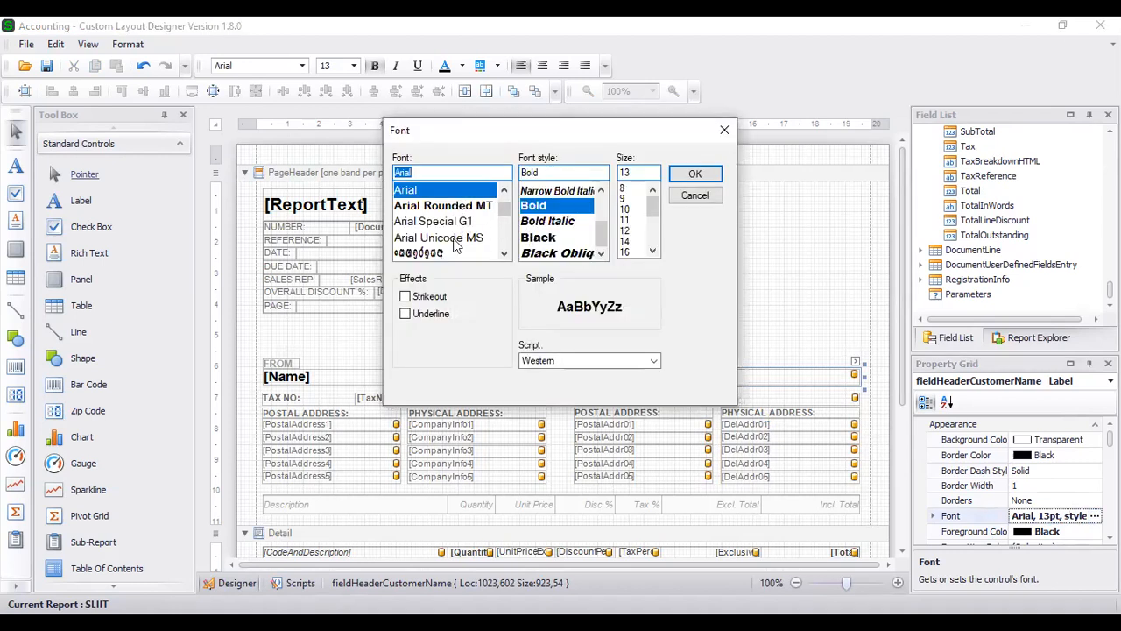
# - Change the [Customer.Name] font from Arial 13 to Arial 12pt
pyautogui.scroll(-2, 451, 232)
pyautogui.scroll(-1, 451, 226)
pyautogui.scroll(-6, 449, 226)
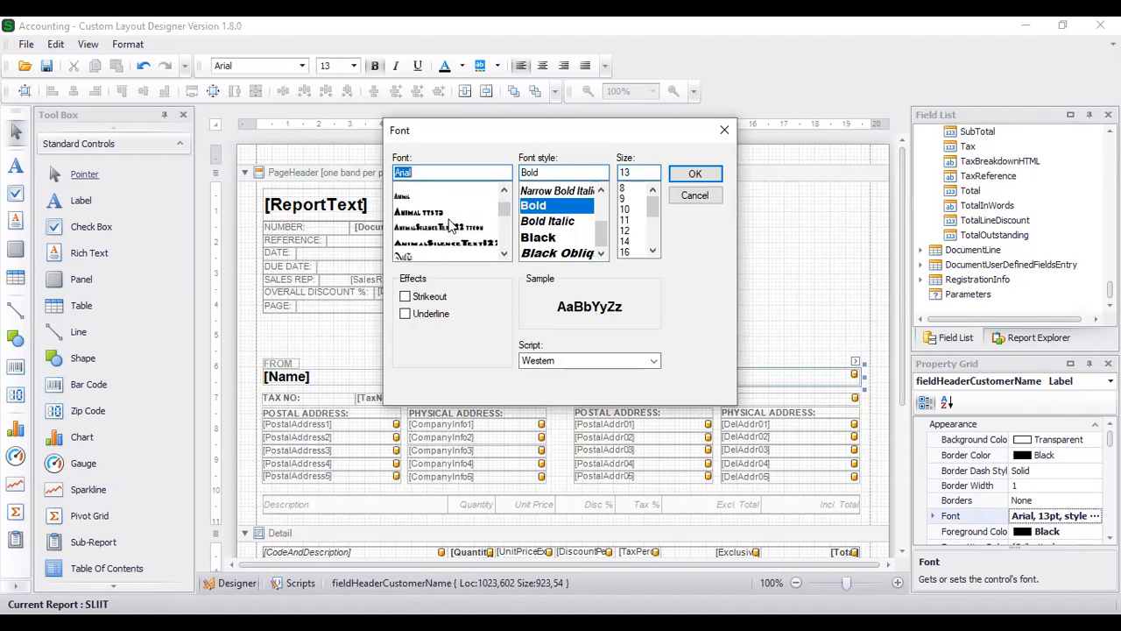
pyautogui.scroll(-5, 449, 226)
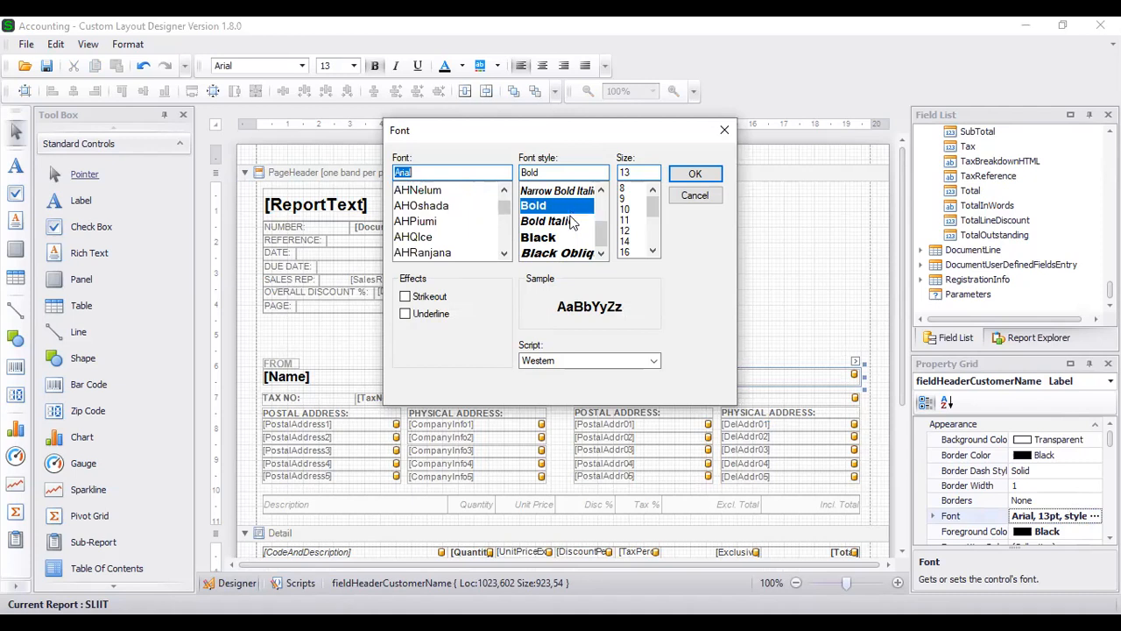
pyautogui.moveTo(602, 229); pyautogui.dragTo(601, 205)
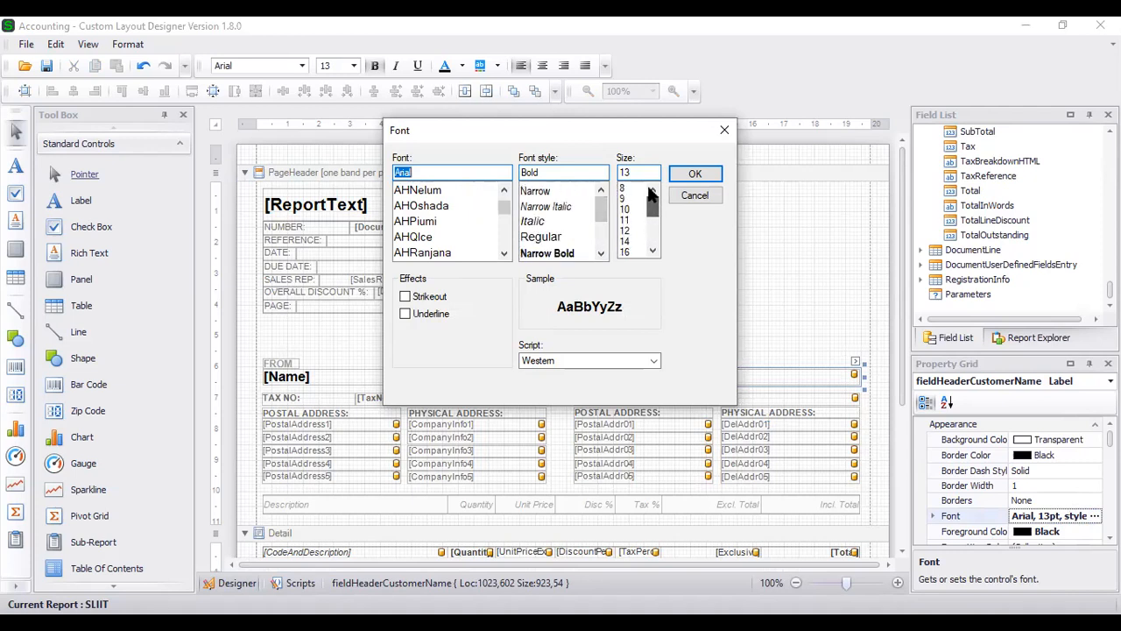
pyautogui.click(627, 229)
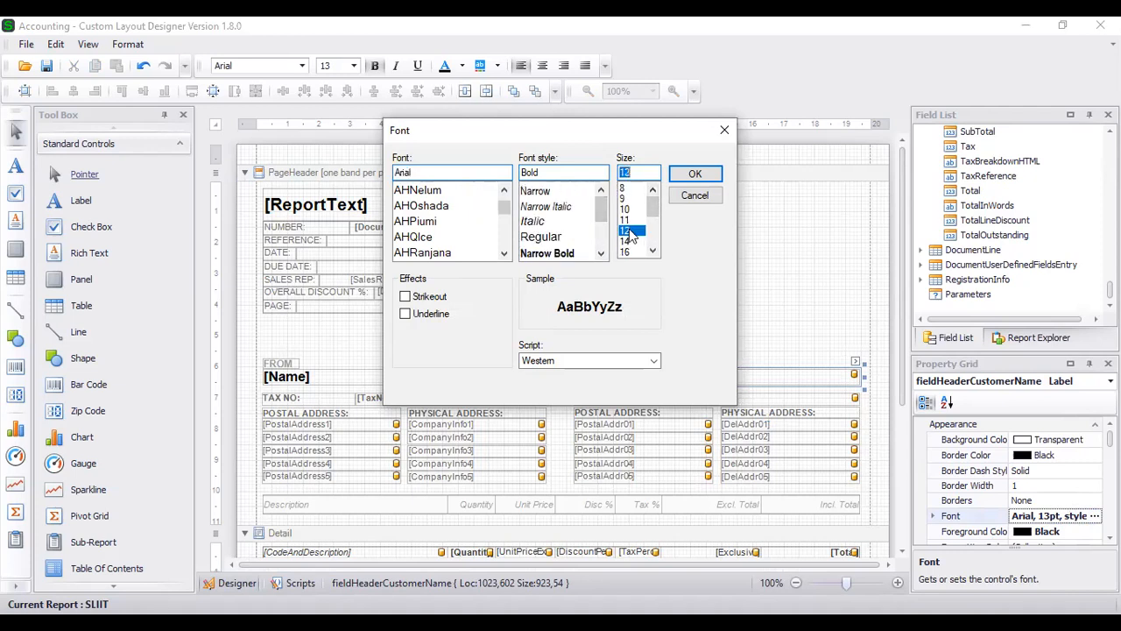
pyautogui.press('Return')
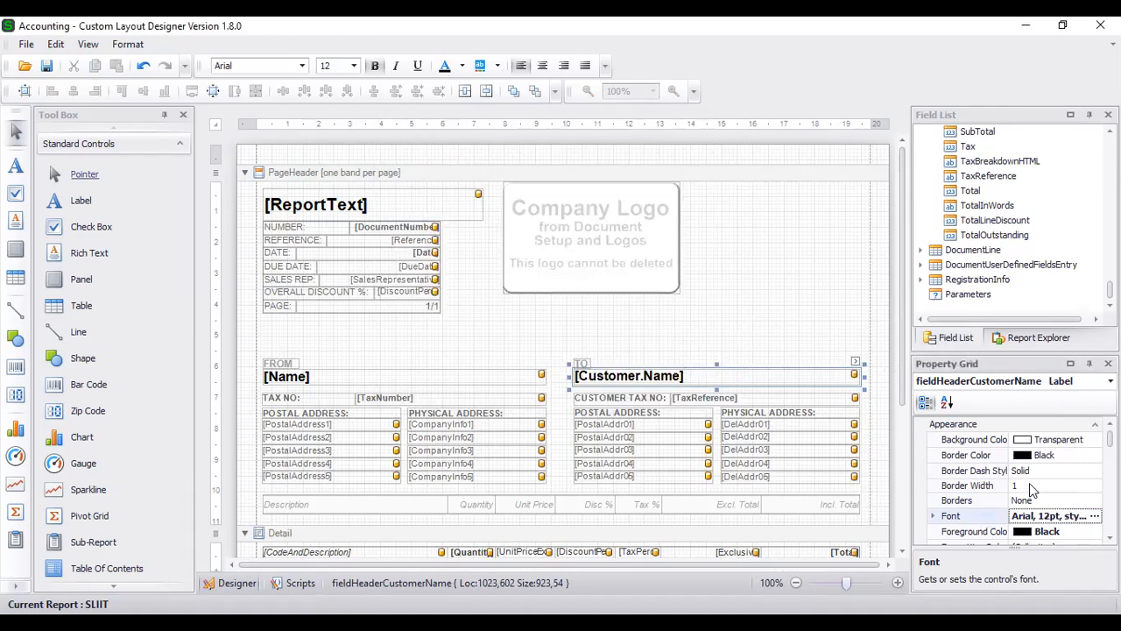
# - Set the [Customer.Name] foreground colour to IndianRed
pyautogui.click(1095, 531)
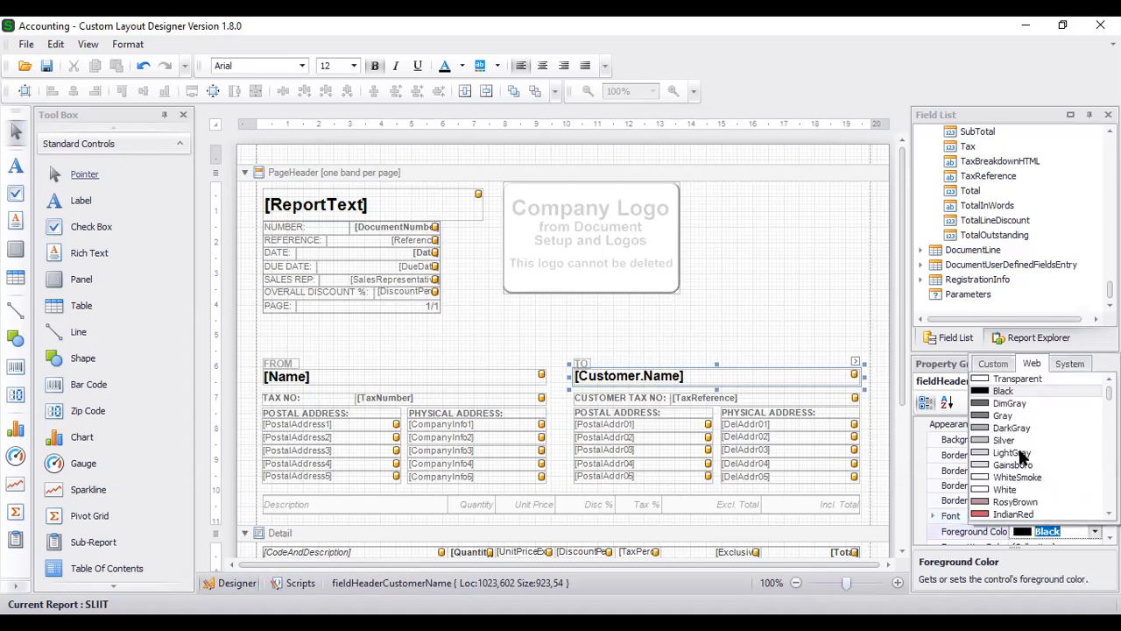
pyautogui.click(1031, 514)
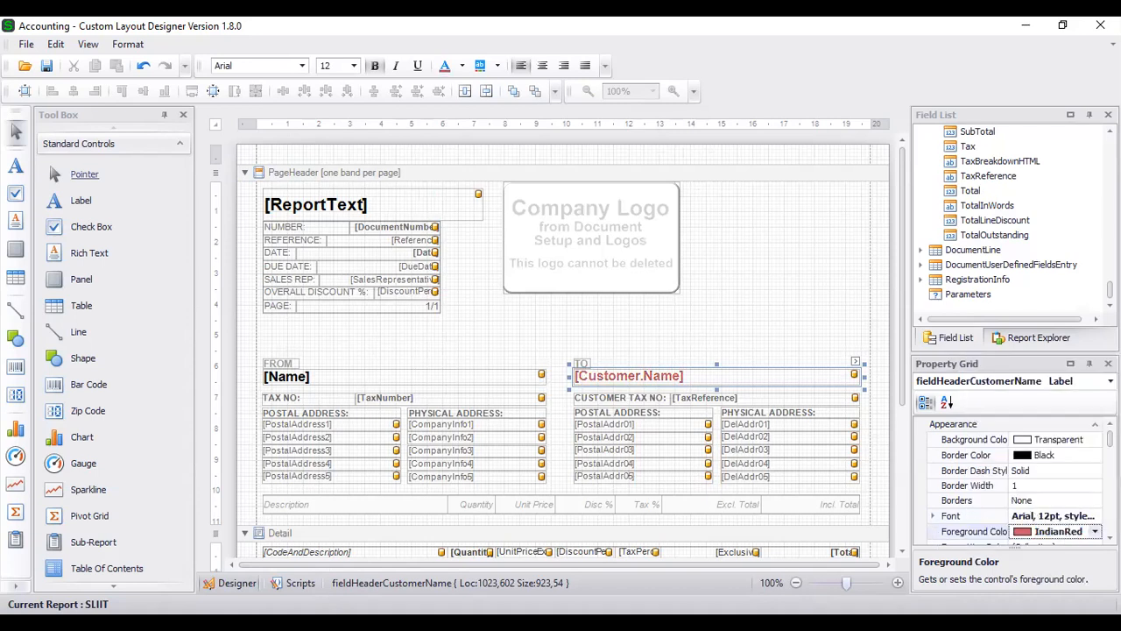
pyautogui.click(1095, 531)
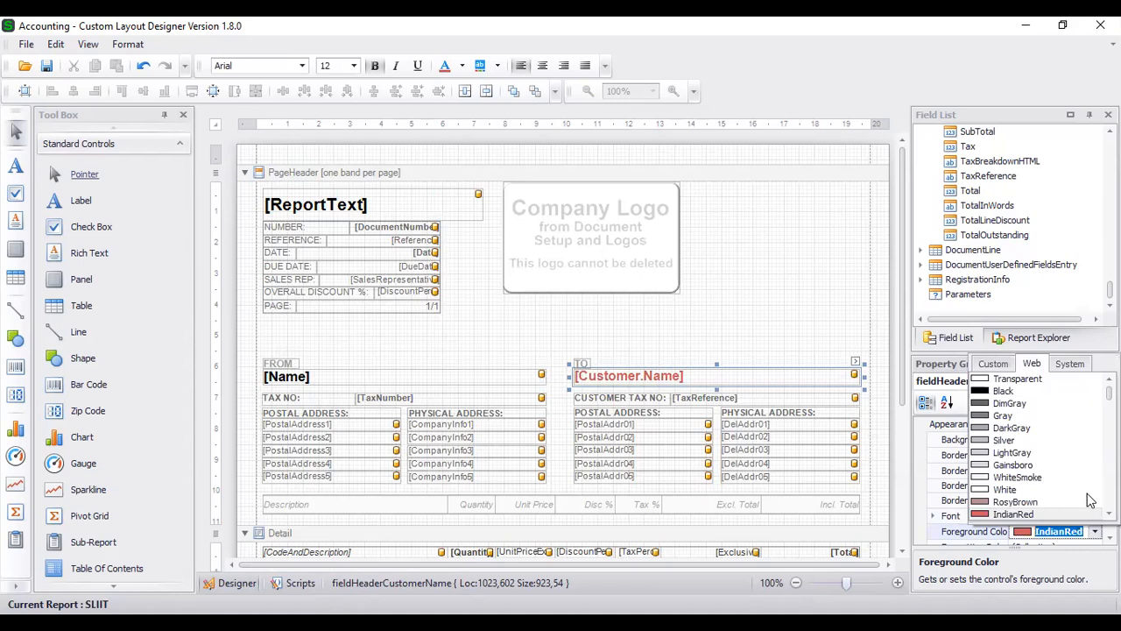
pyautogui.scroll(-5, 901, 433)
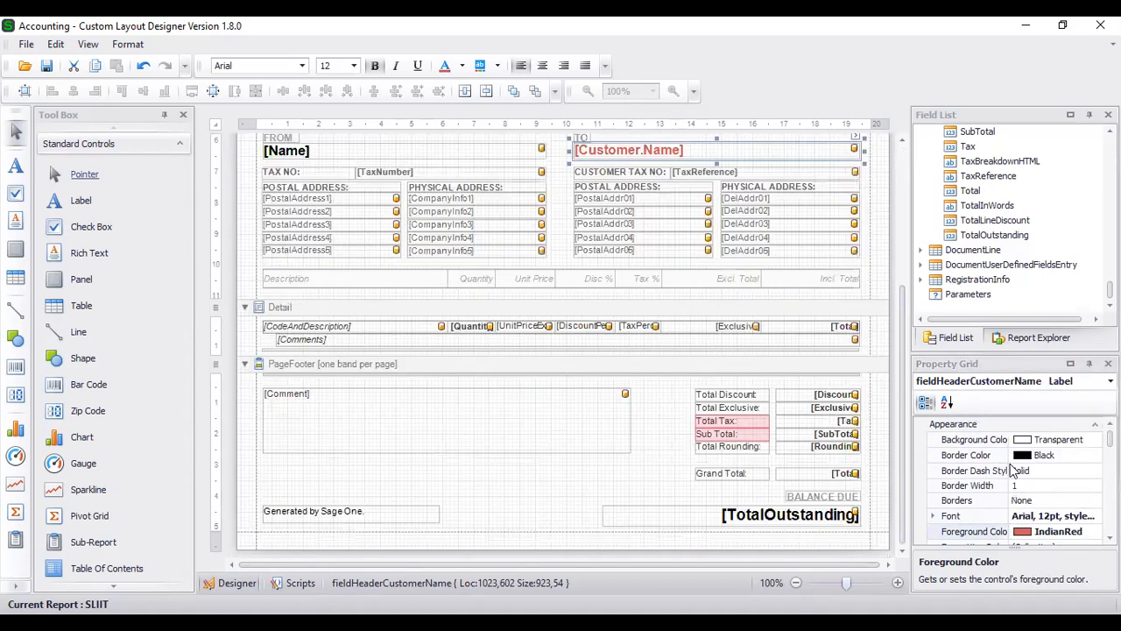
pyautogui.scroll(-5, 1032, 490)
pyautogui.scroll(3, 1032, 493)
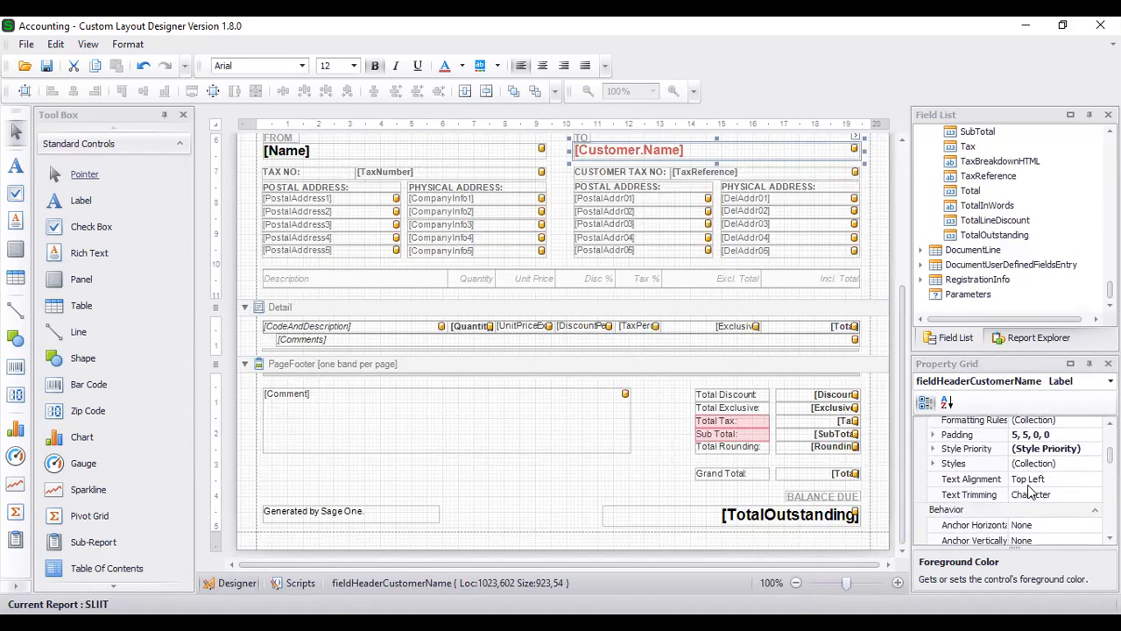
# - Set the [Customer.Name] text alignment to Top Center
pyautogui.click(1028, 481)
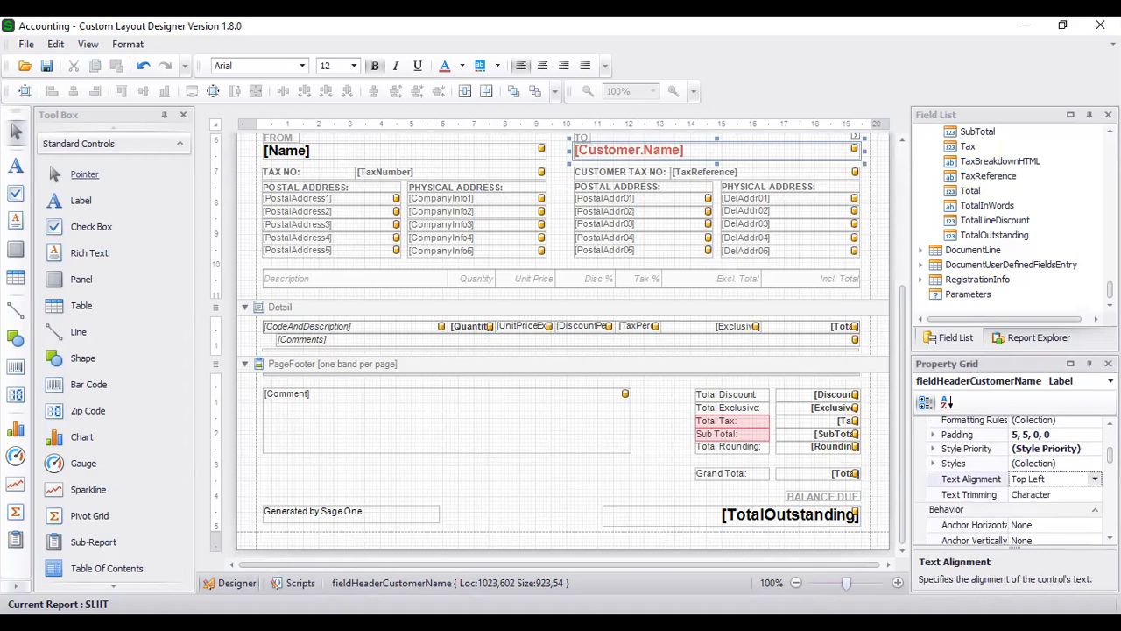
pyautogui.click(1095, 479)
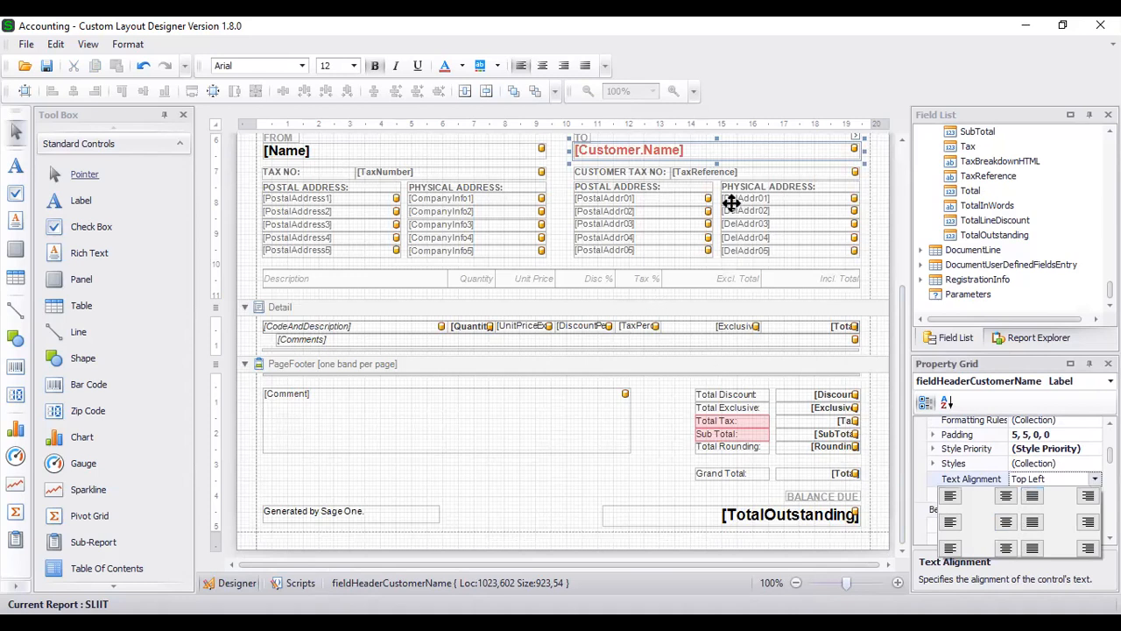
pyautogui.click(1005, 496)
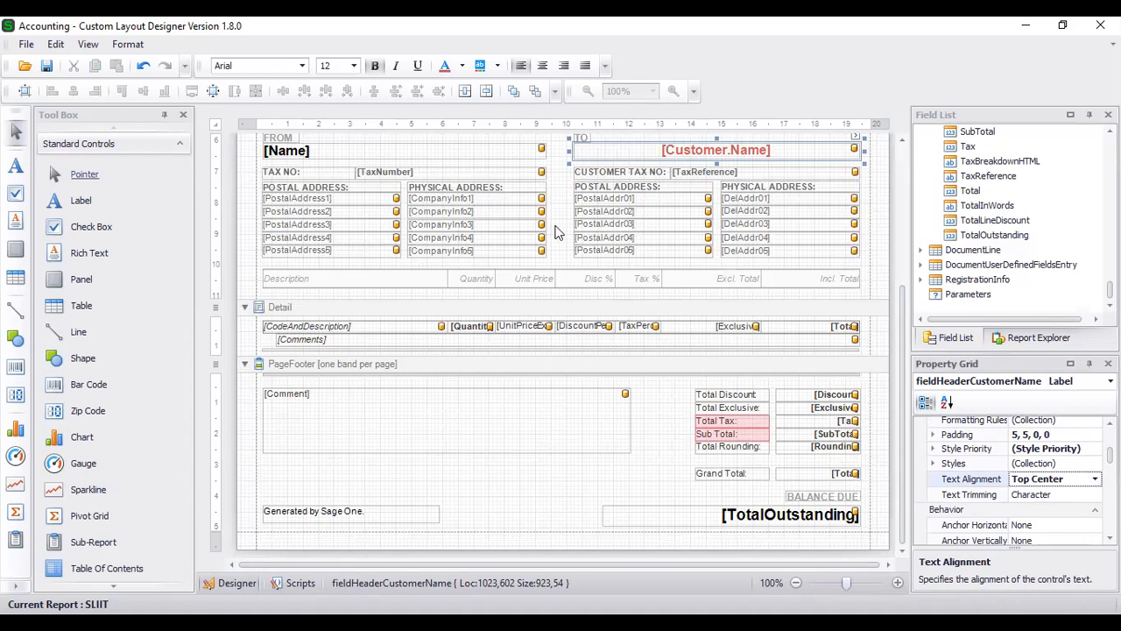
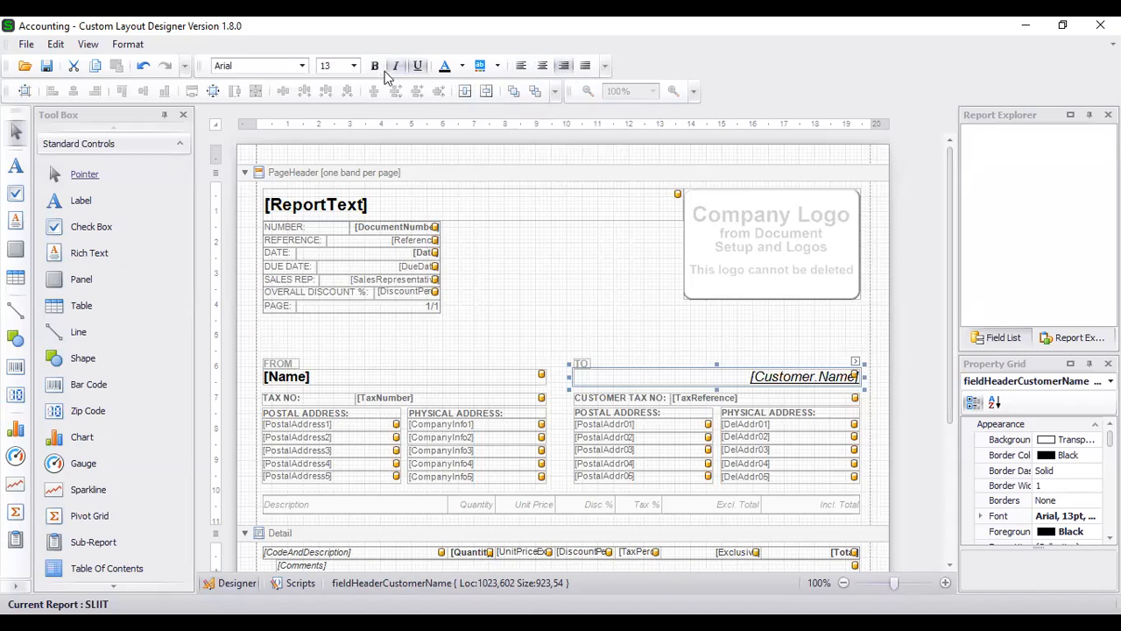
# - Make [Customer.Name] bold and left-aligned, widen it to 942 units and make it slightly taller
pyautogui.click(375, 66)
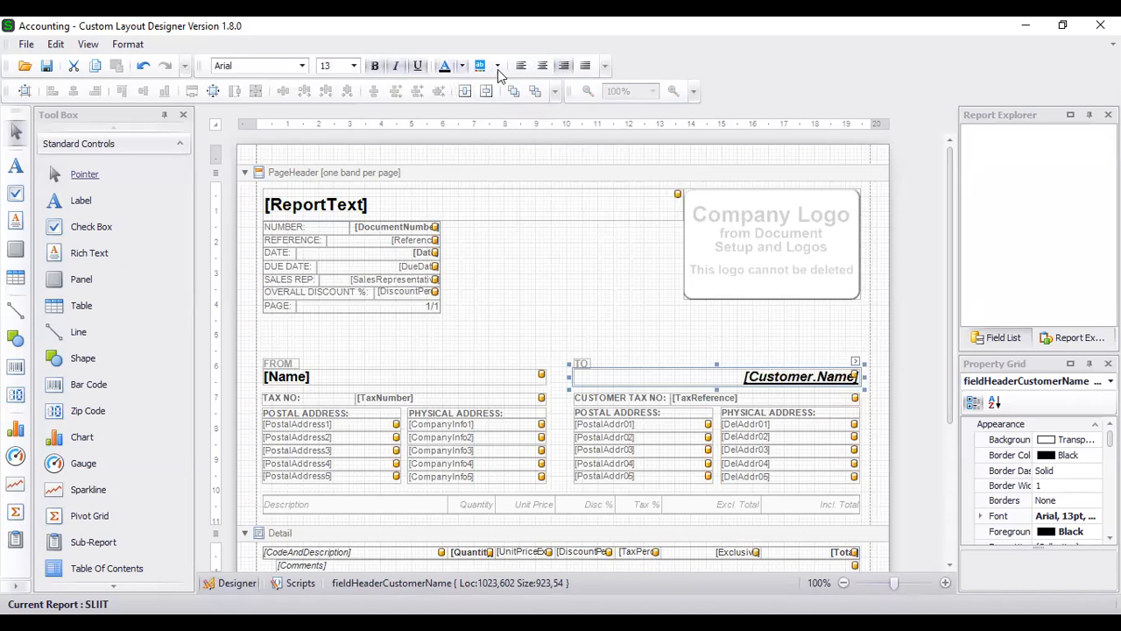
pyautogui.click(521, 67)
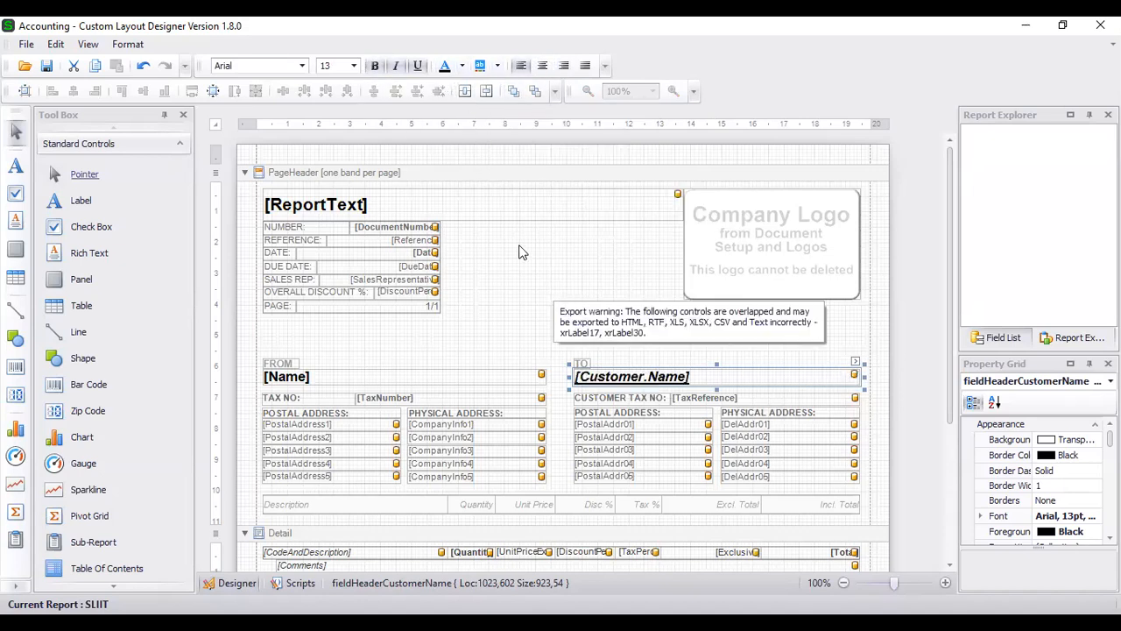
pyautogui.click(550, 261)
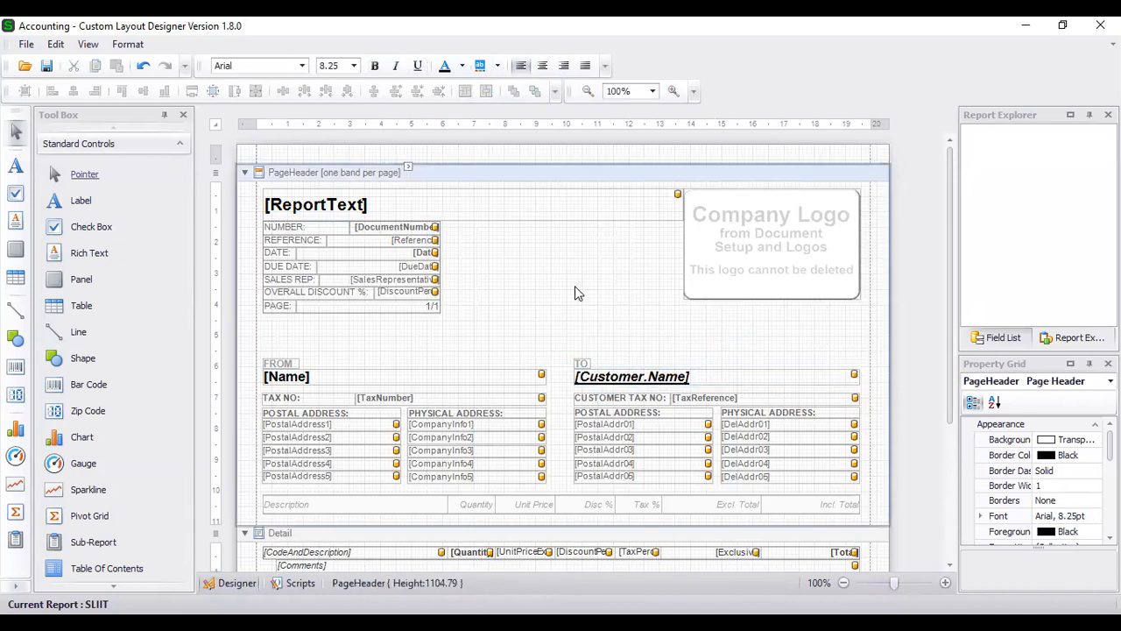
pyautogui.click(641, 377)
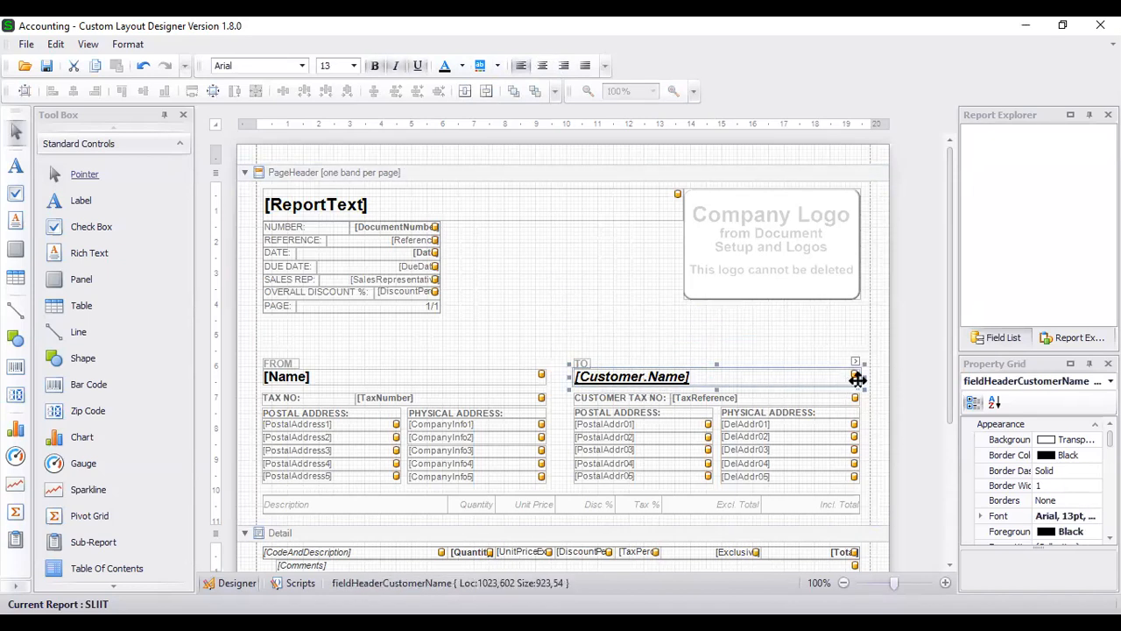
pyautogui.moveTo(864, 377); pyautogui.dragTo(870, 377)
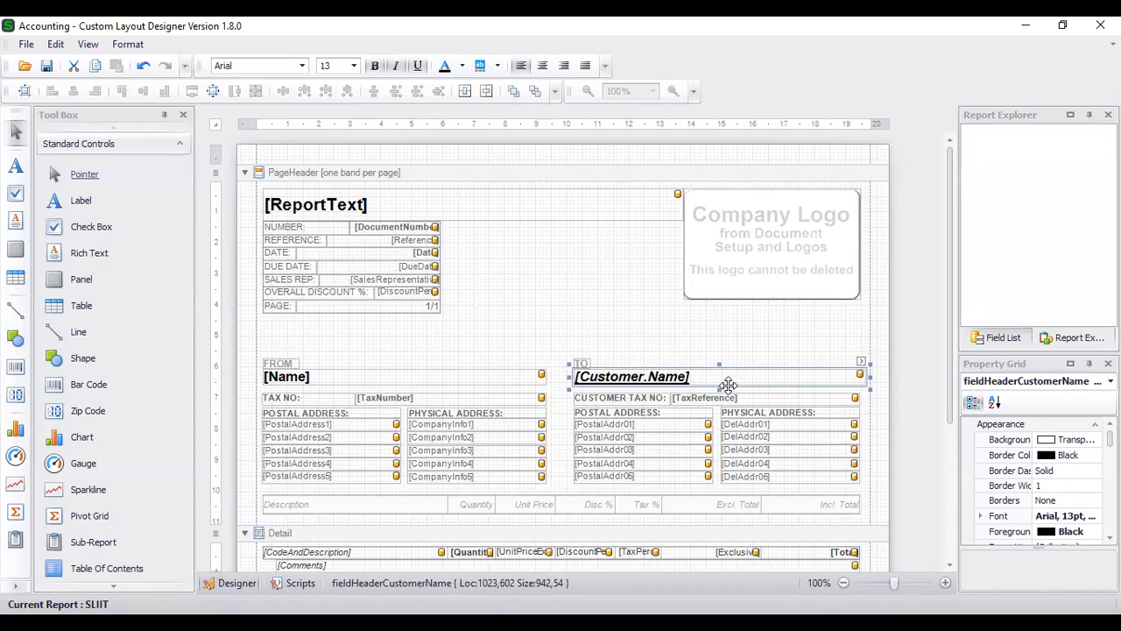
pyautogui.moveTo(717, 388); pyautogui.dragTo(718, 398)
pyautogui.click(720, 344)
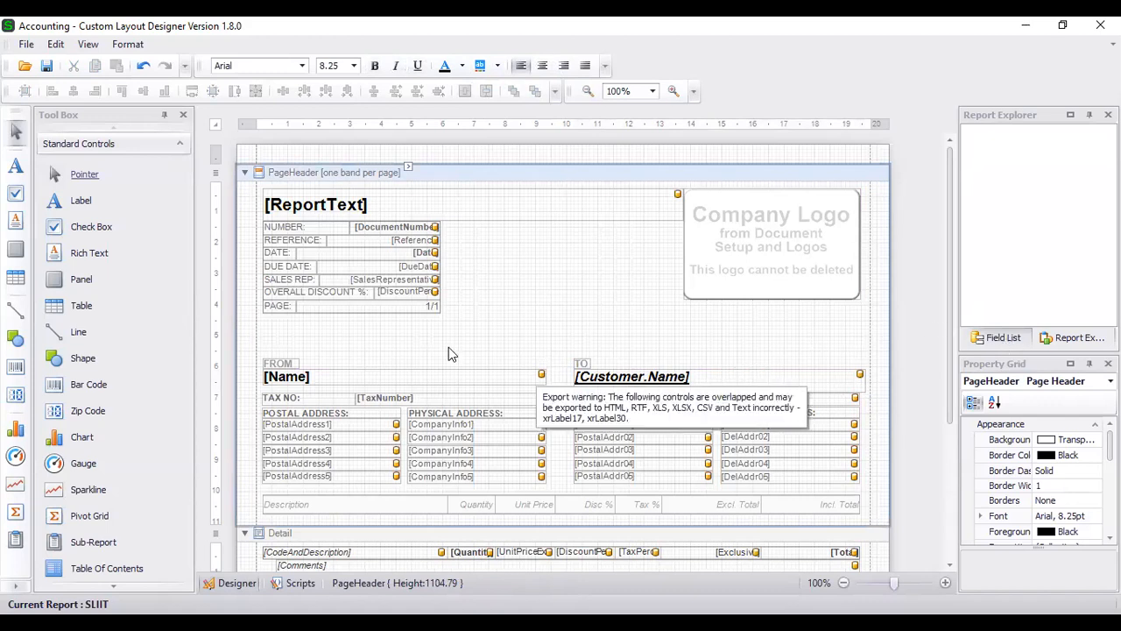
# - Show the Field List, collapse Company and CustomerDocumentHeader, and expand the Customer fields group
pyautogui.scroll(-5, 548, 289)
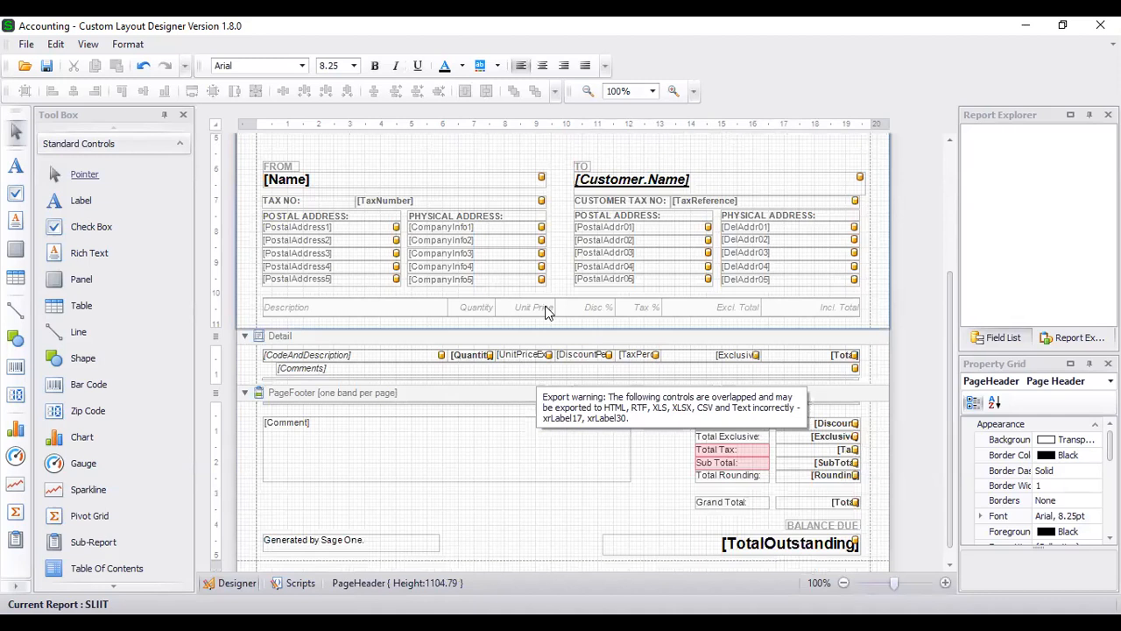
pyautogui.scroll(5, 496, 354)
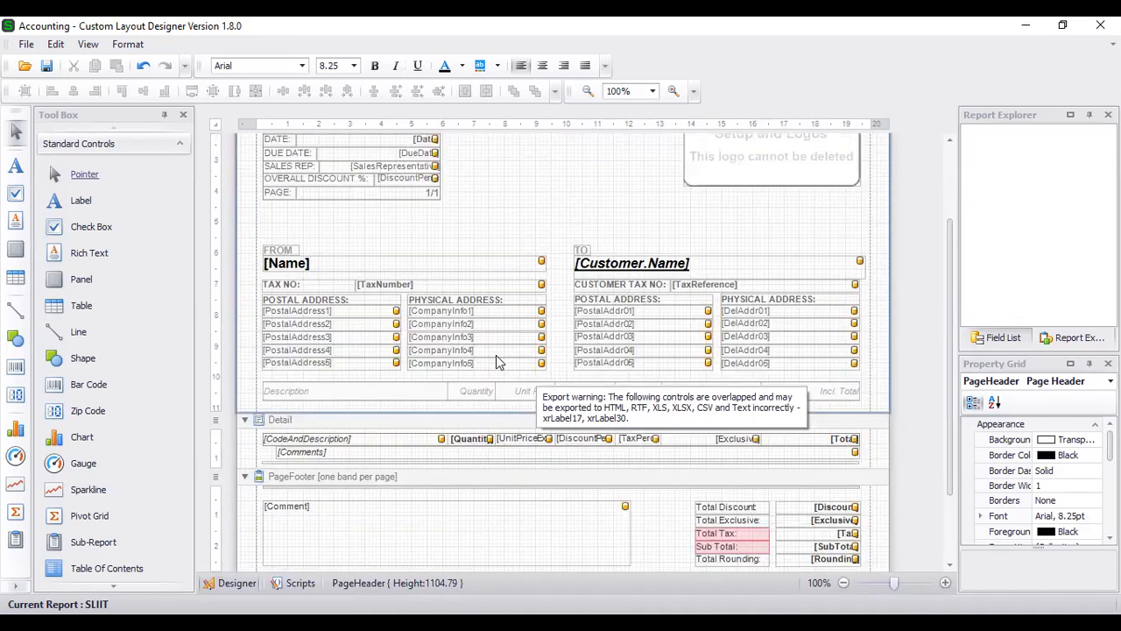
pyautogui.click(1003, 337)
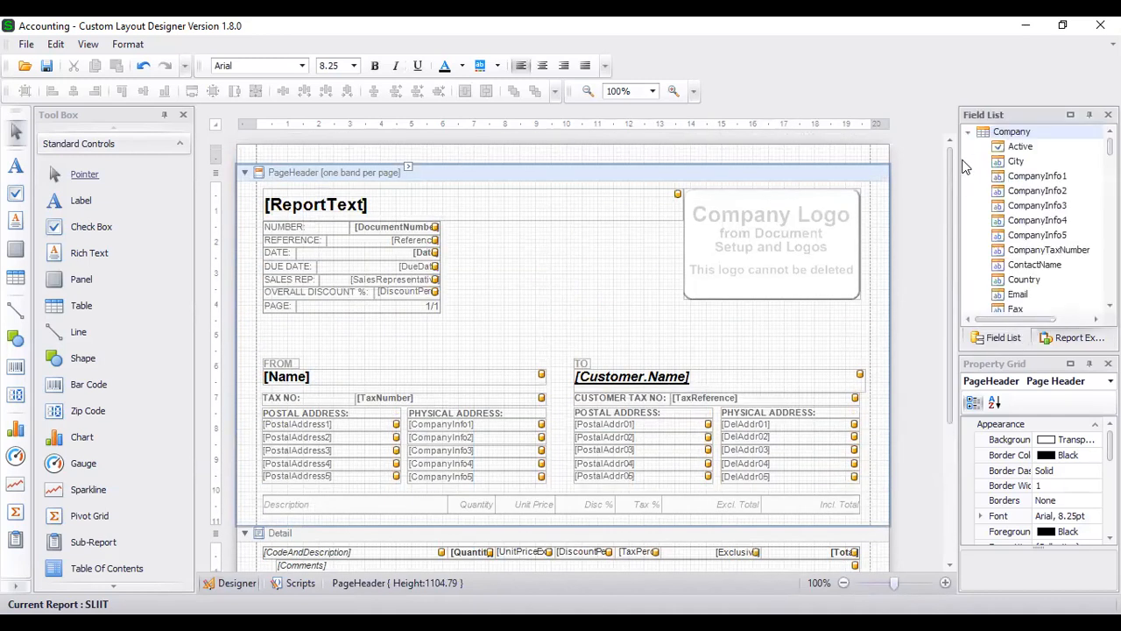
pyautogui.click(967, 132)
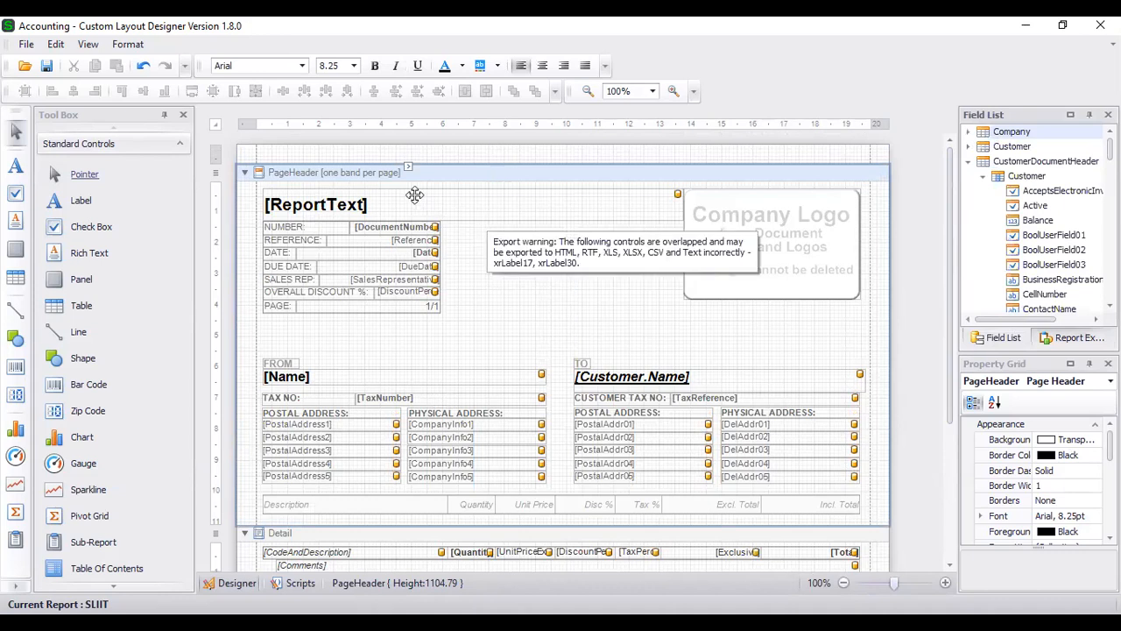
pyautogui.scroll(-5, 602, 298)
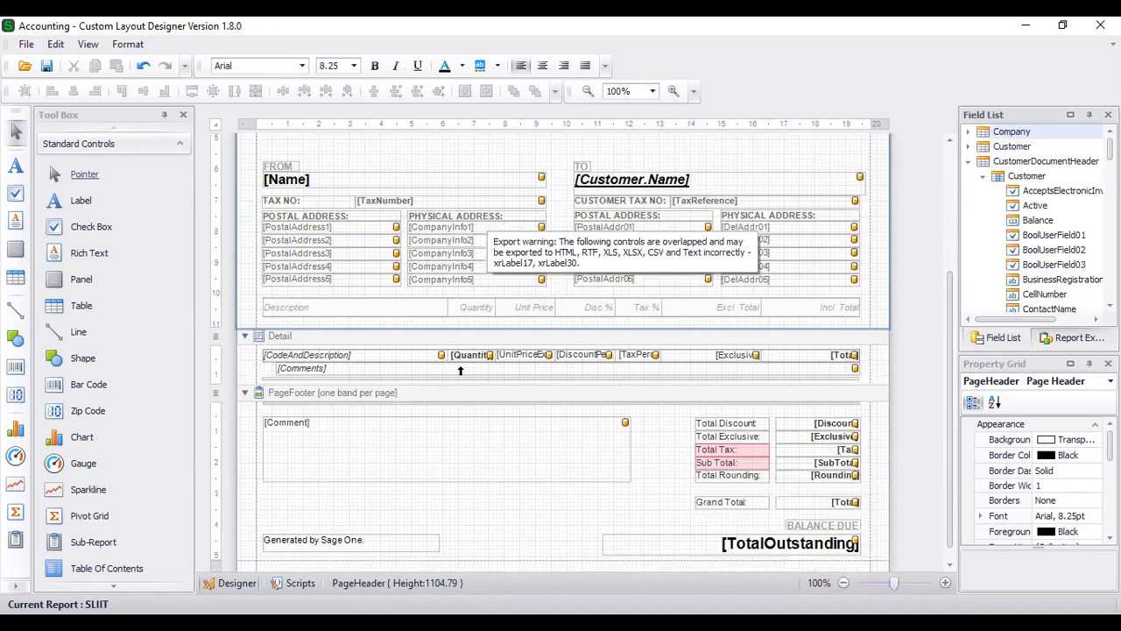
pyautogui.scroll(-1, 459, 319)
pyautogui.click(459, 320)
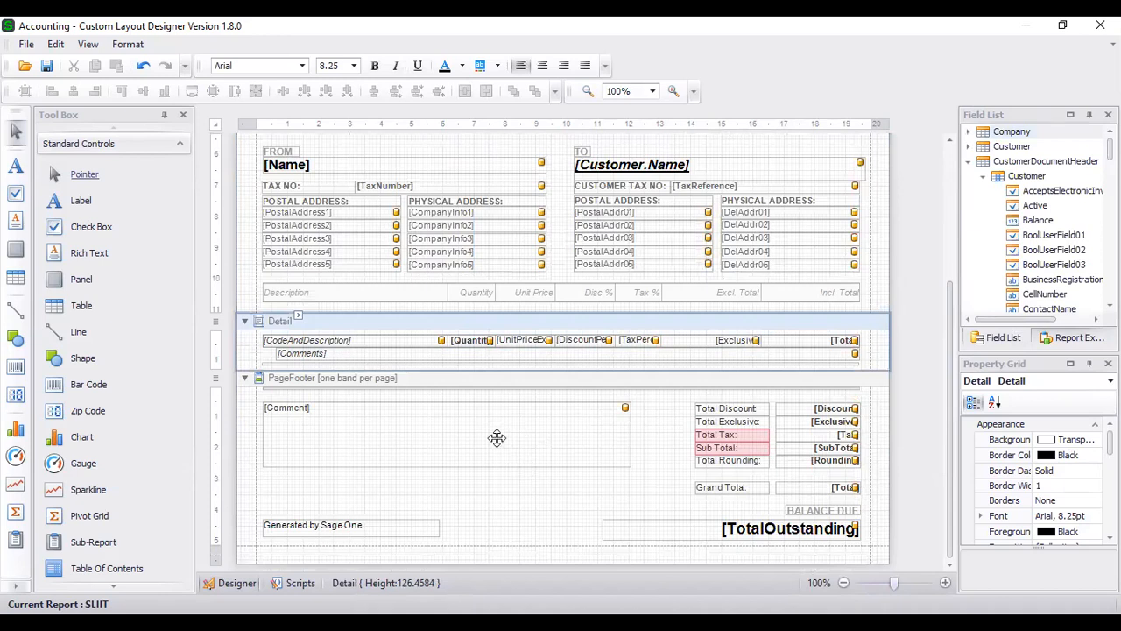
pyautogui.click(969, 161)
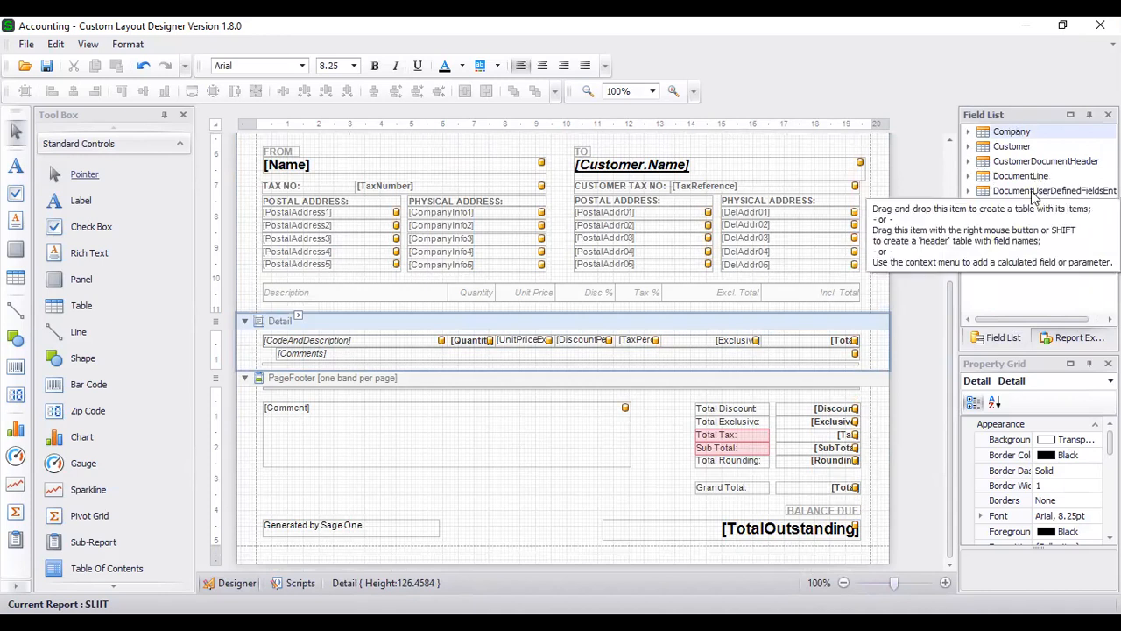
pyautogui.click(968, 147)
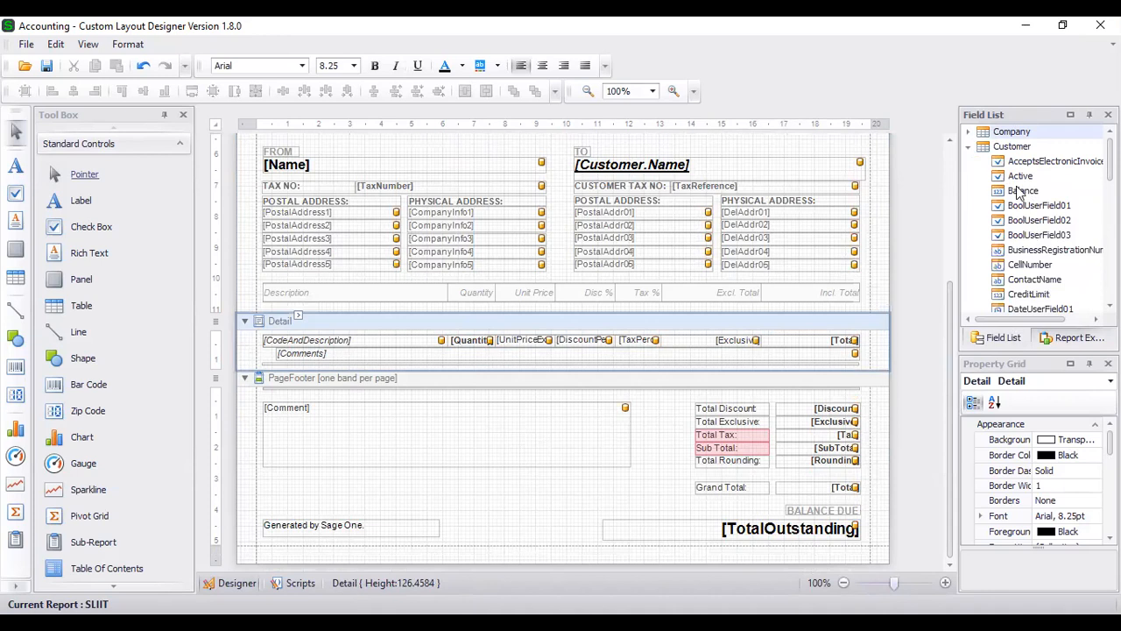
# - Place a widened Customer Balance field in the page footer, with CreditLimit directly below it
pyautogui.moveTo(1018, 193); pyautogui.dragTo(523, 491)
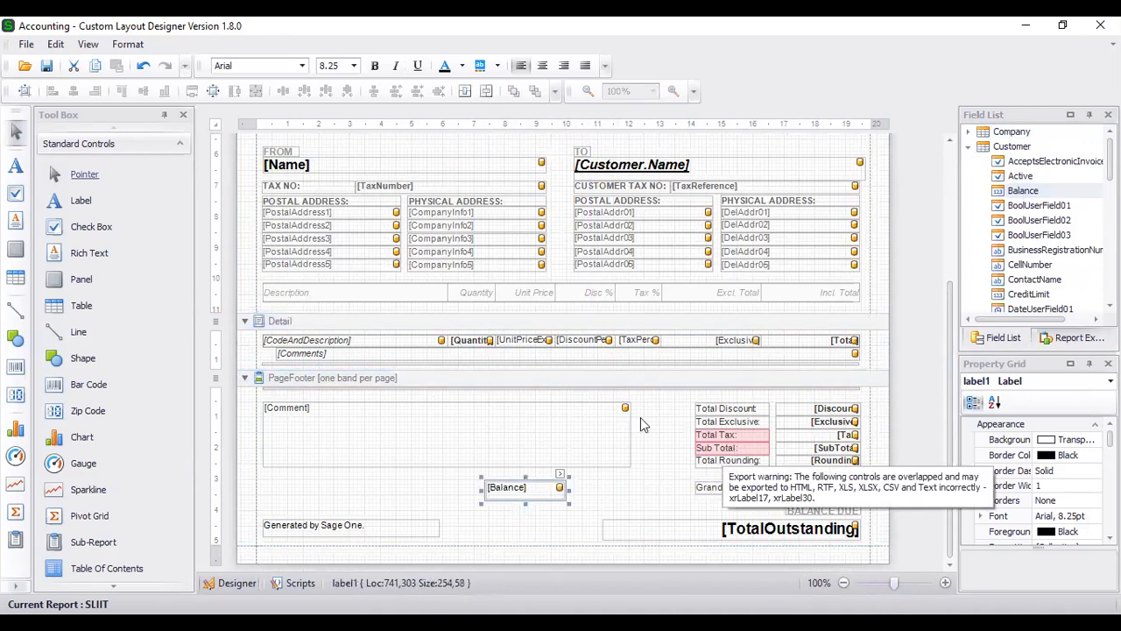
pyautogui.moveTo(569, 489); pyautogui.dragTo(663, 497)
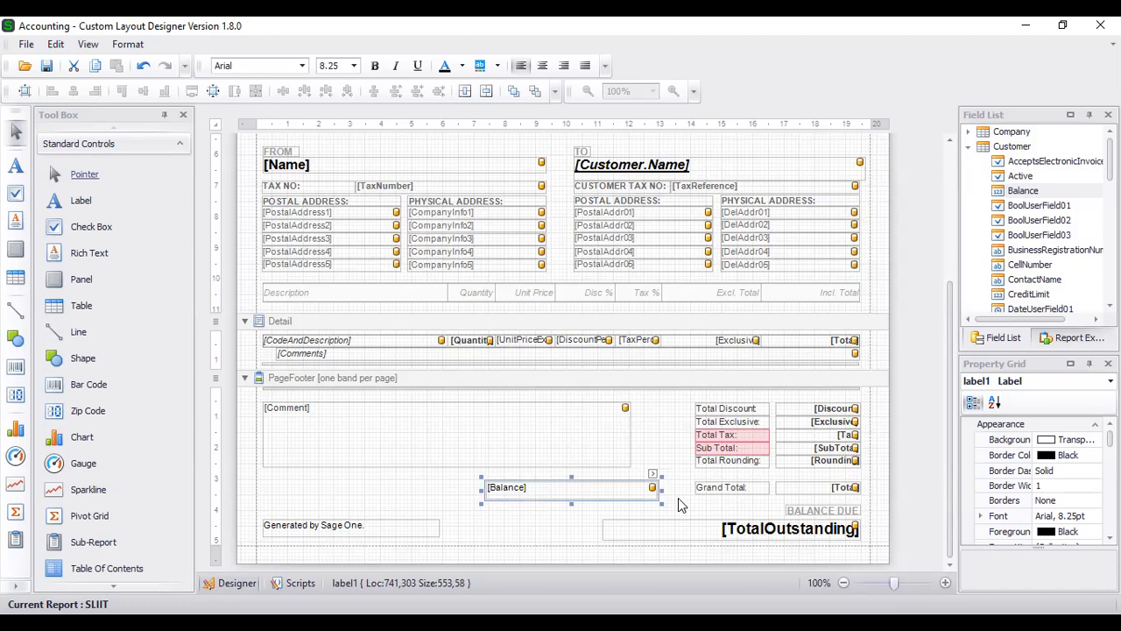
pyautogui.click(1023, 192)
pyautogui.moveTo(1031, 298); pyautogui.dragTo(524, 516)
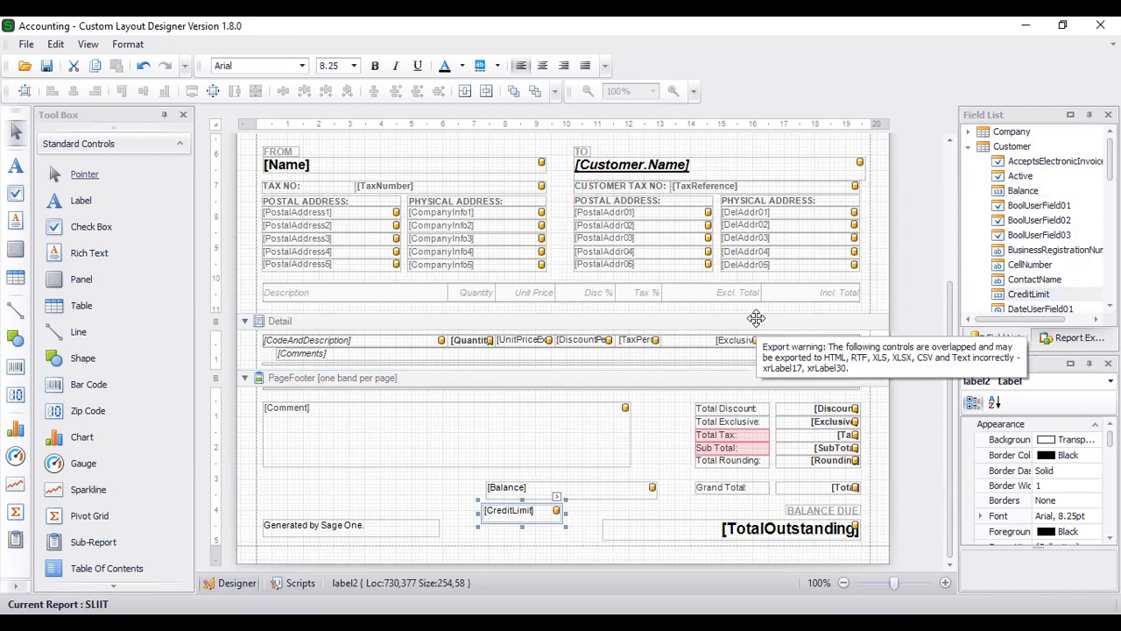
pyautogui.scroll(1, 644, 415)
pyautogui.scroll(-1, 543, 525)
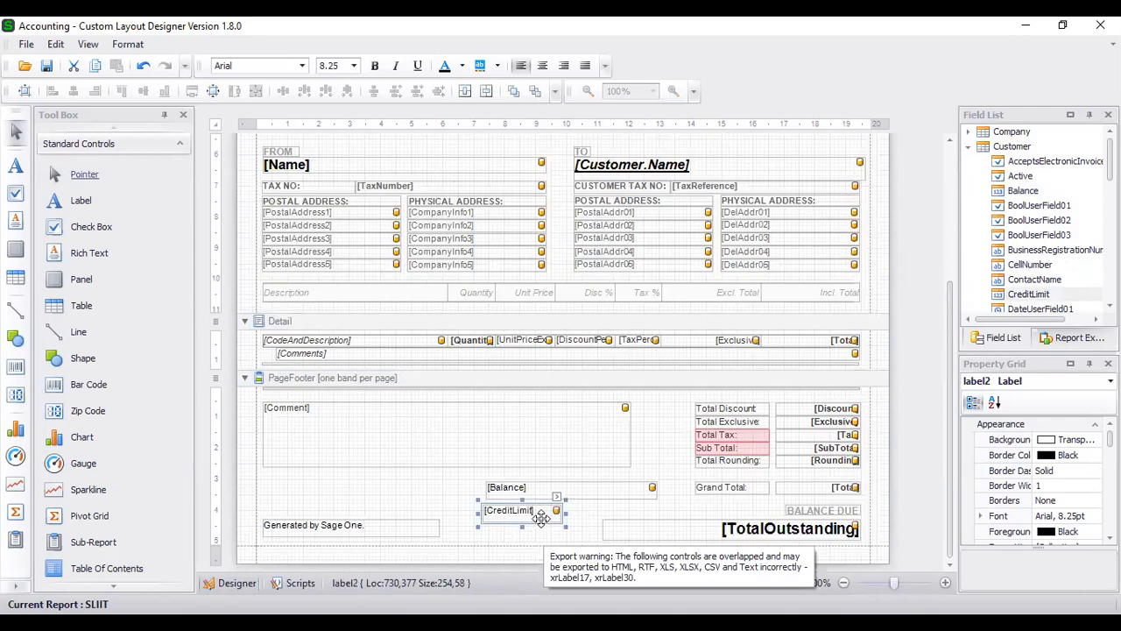
# - Move CreditLimit from the footer up above [Customer.Name] and add ContactName beside it
pyautogui.click(534, 490)
pyautogui.moveTo(533, 514); pyautogui.dragTo(780, 149)
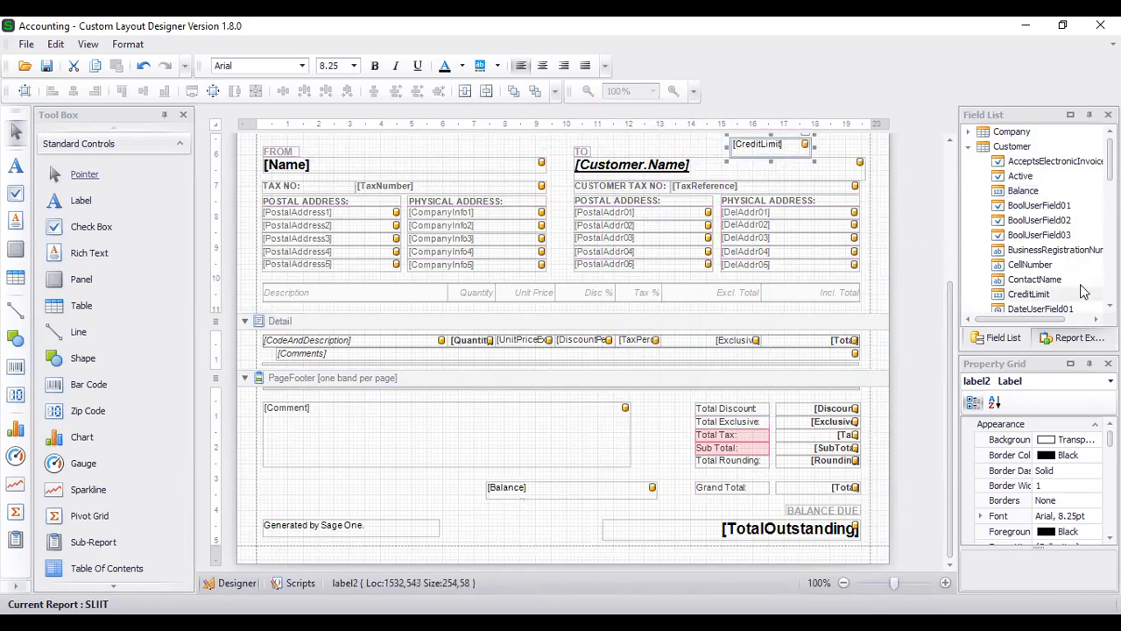
pyautogui.scroll(-1, 1043, 240)
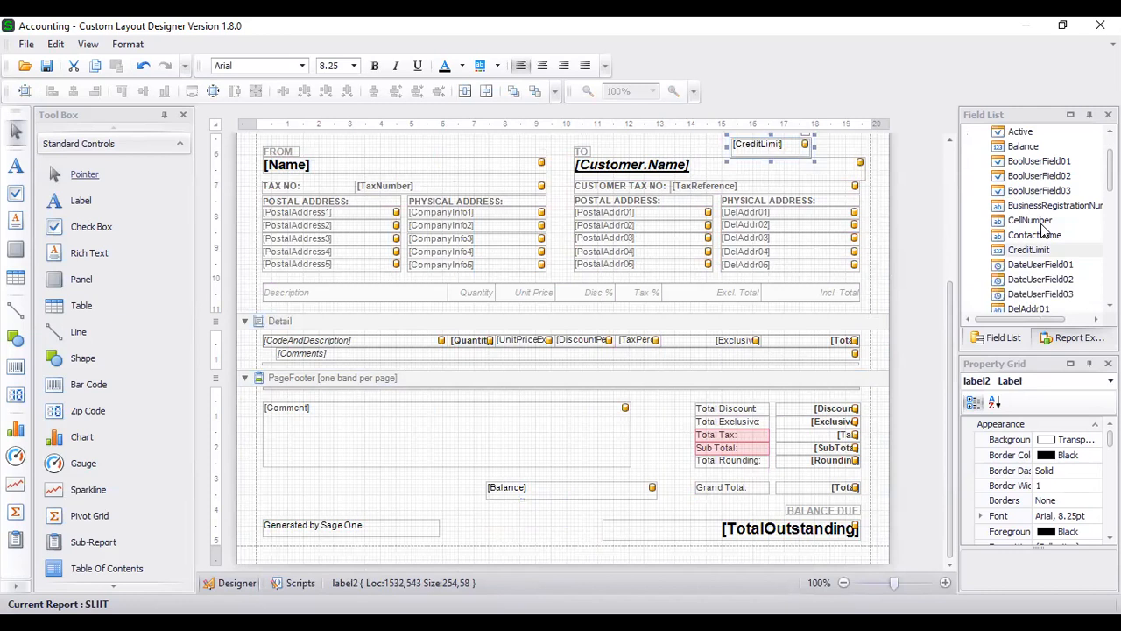
pyautogui.scroll(-3, 1042, 226)
pyautogui.scroll(-8, 1042, 214)
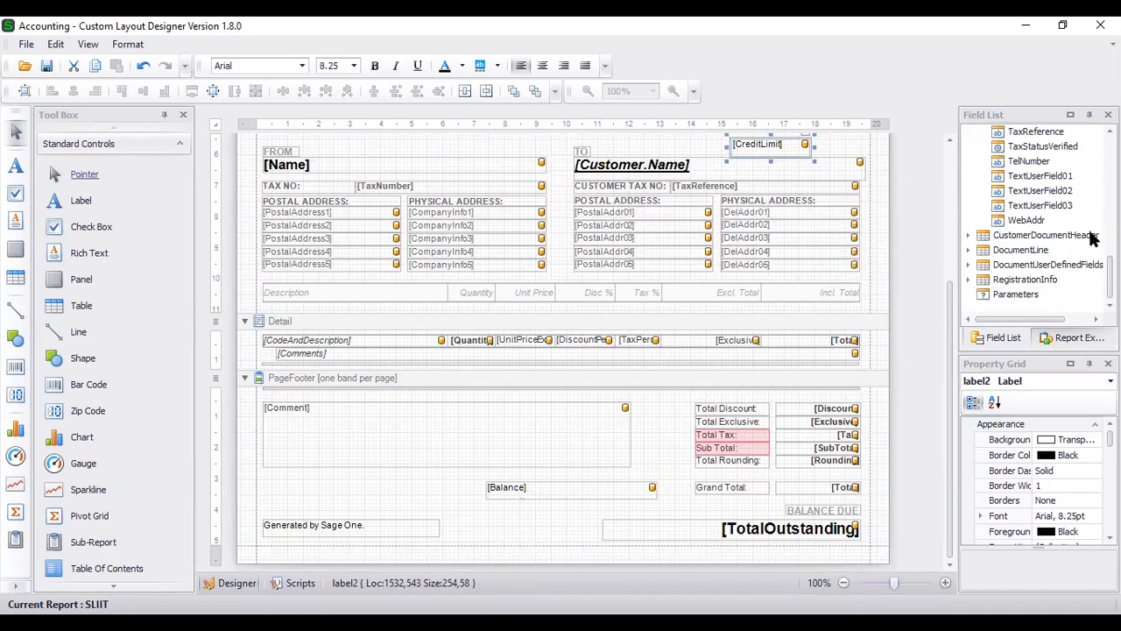
pyautogui.scroll(4, 1077, 223)
pyautogui.scroll(1, 1077, 223)
pyautogui.scroll(3, 1068, 222)
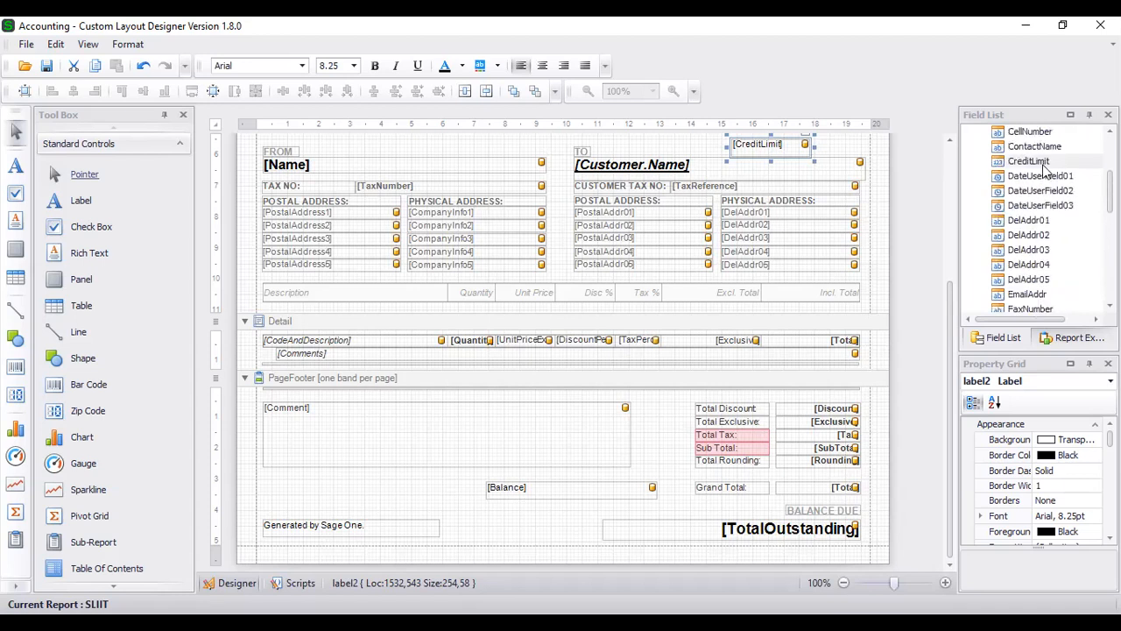
pyautogui.moveTo(1036, 149); pyautogui.dragTo(672, 143)
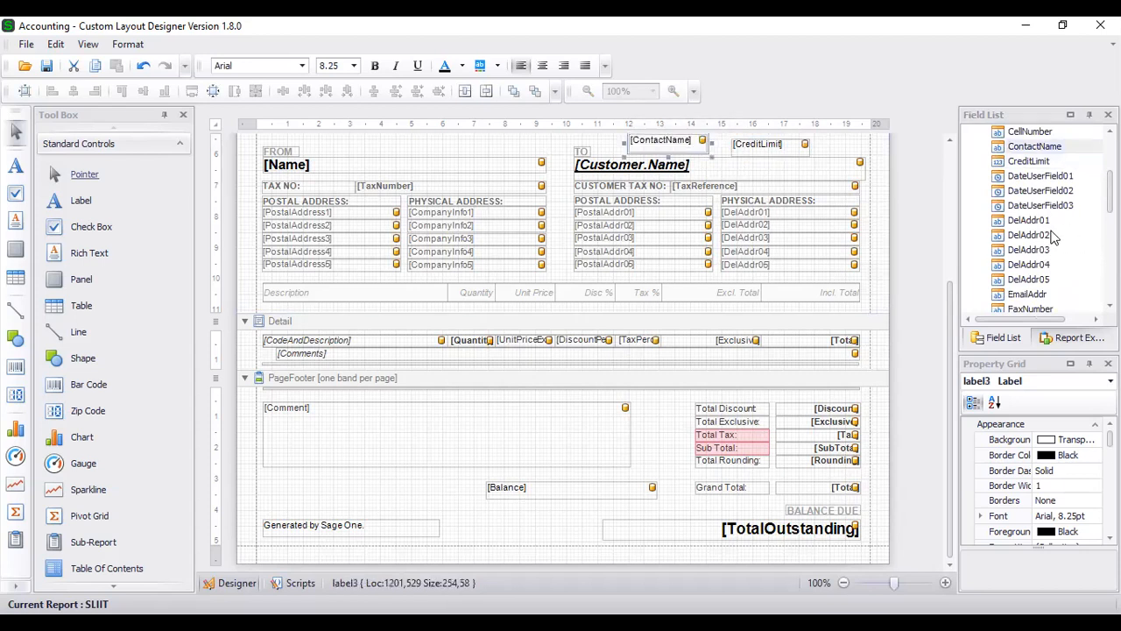
# - Widen the Field List panel and expand the CustomerDocumentHeader and Company field groups
pyautogui.scroll(-4, 1067, 242)
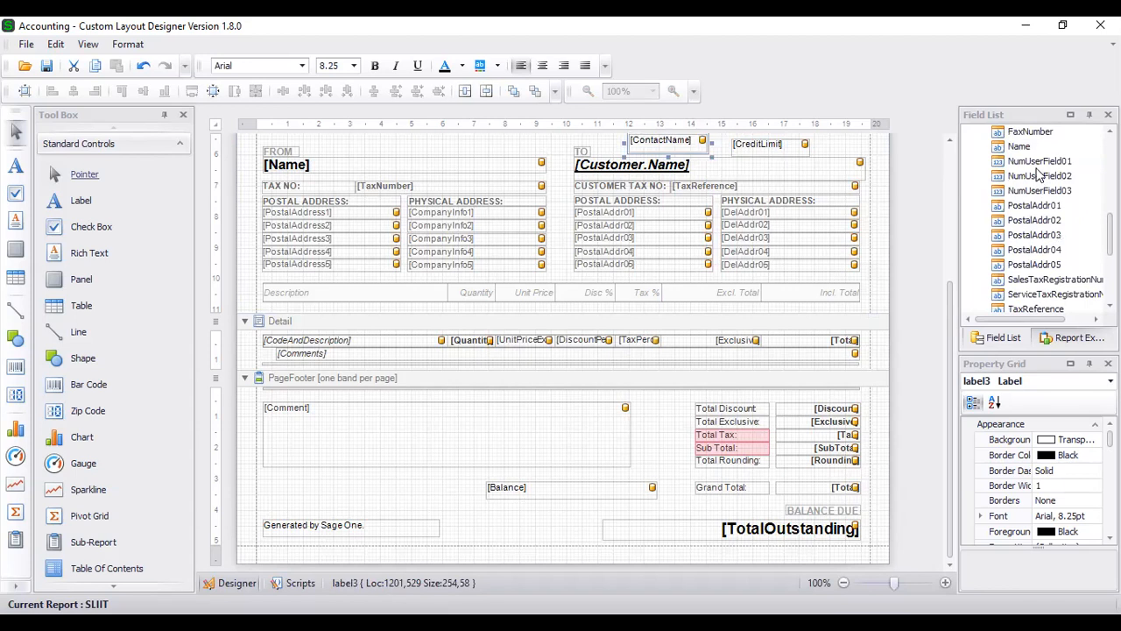
pyautogui.scroll(-1, 1038, 182)
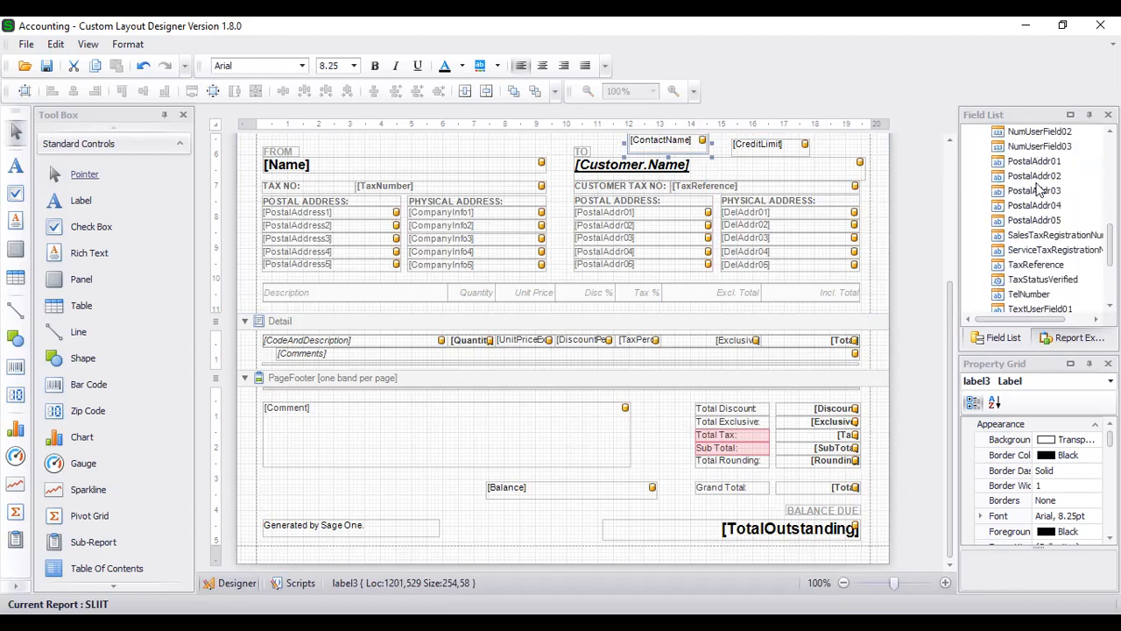
pyautogui.scroll(-3, 1039, 199)
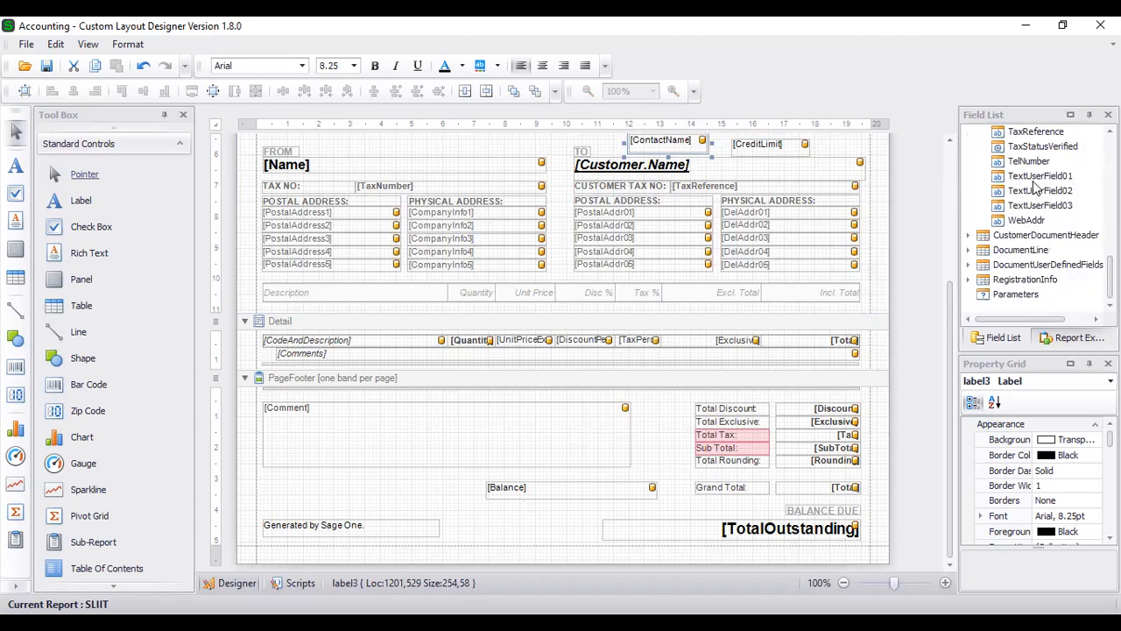
pyautogui.scroll(8, 1033, 184)
pyautogui.scroll(3, 1031, 215)
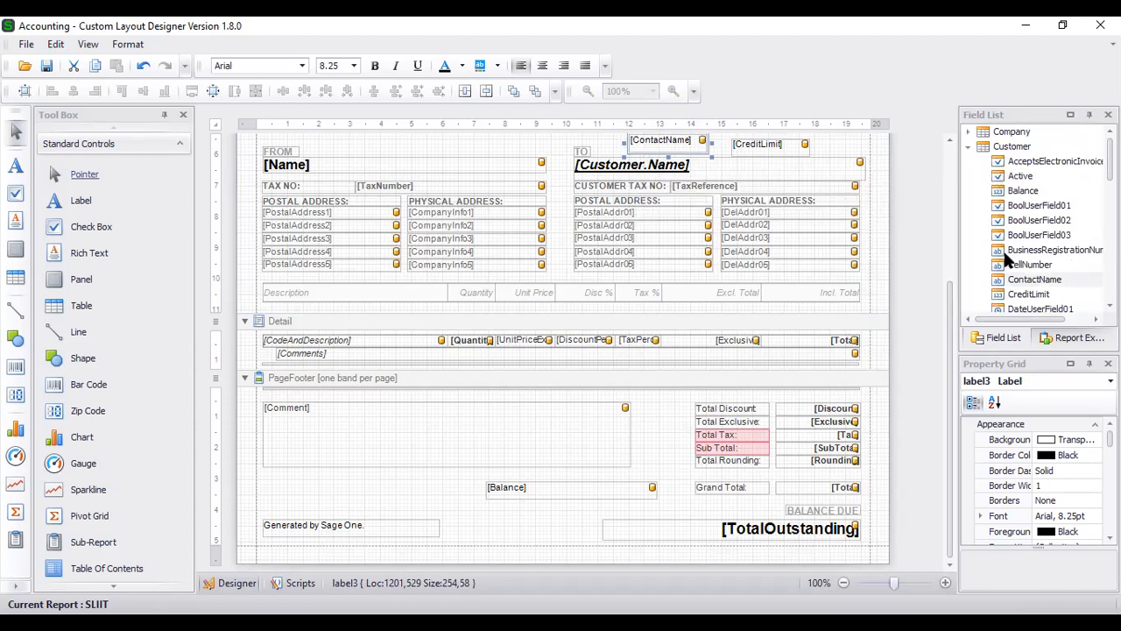
pyautogui.moveTo(933, 255); pyautogui.dragTo(910, 255)
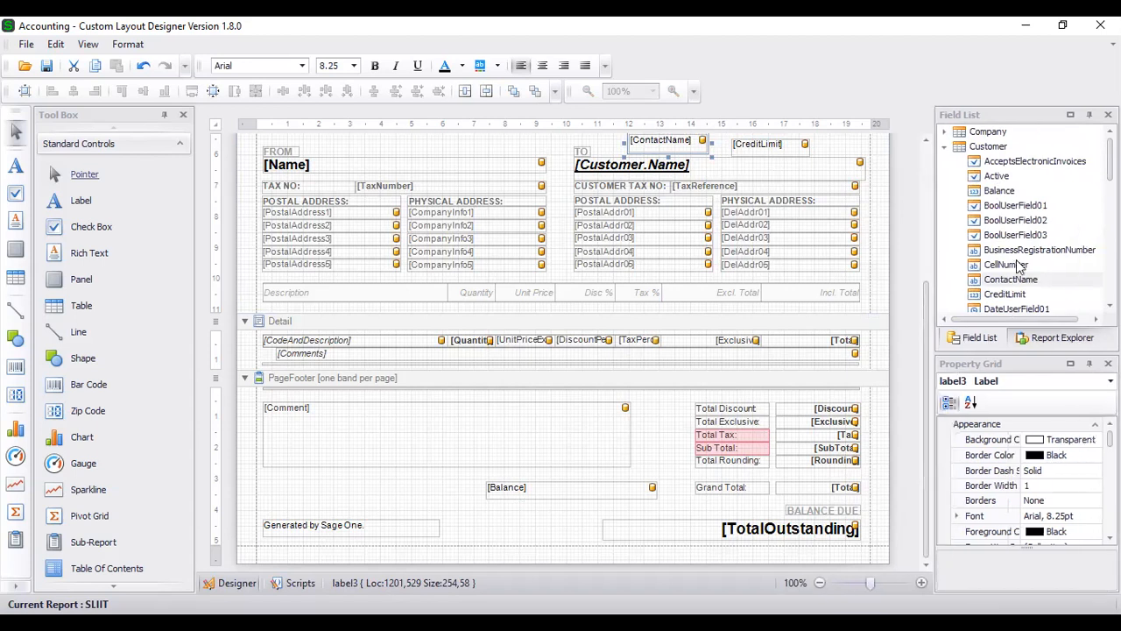
pyautogui.scroll(-15, 1035, 253)
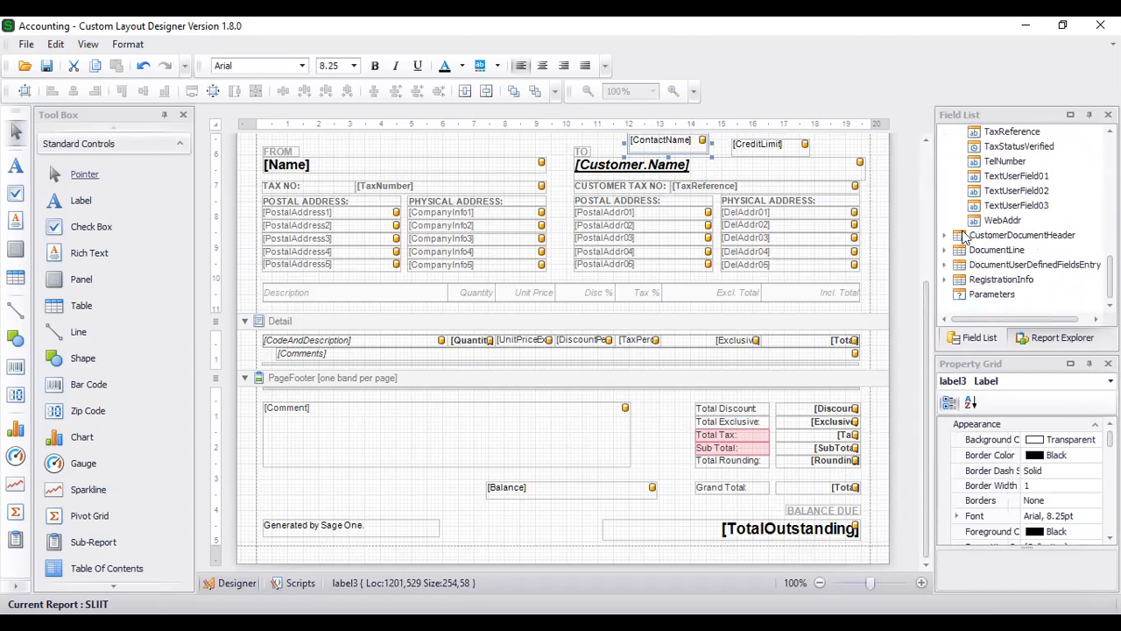
pyautogui.click(944, 235)
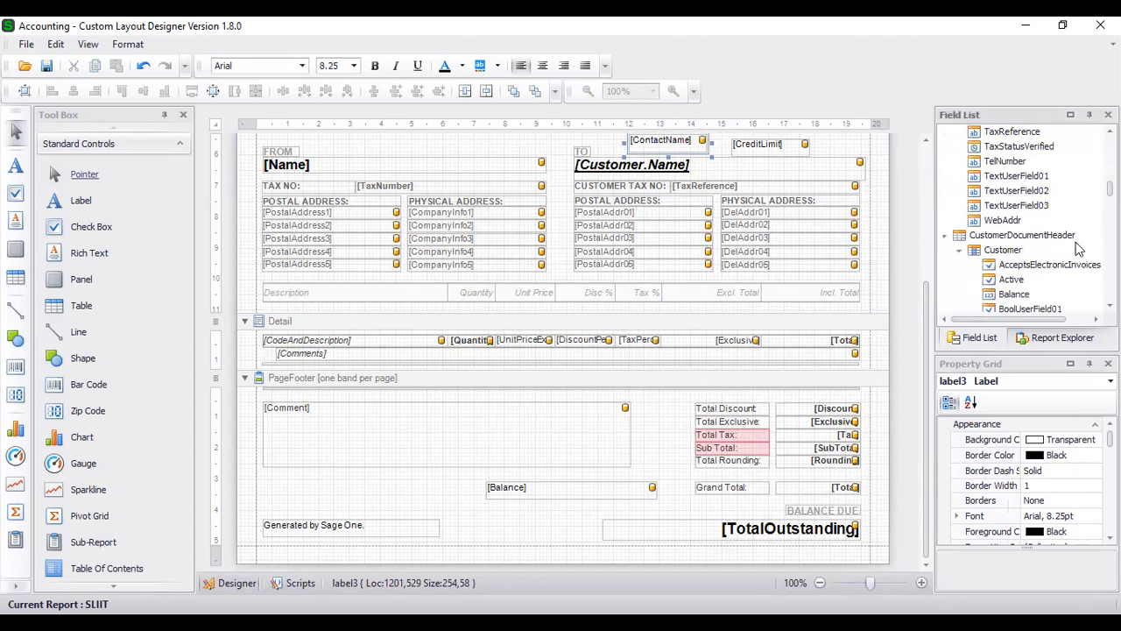
pyautogui.scroll(-3, 1003, 180)
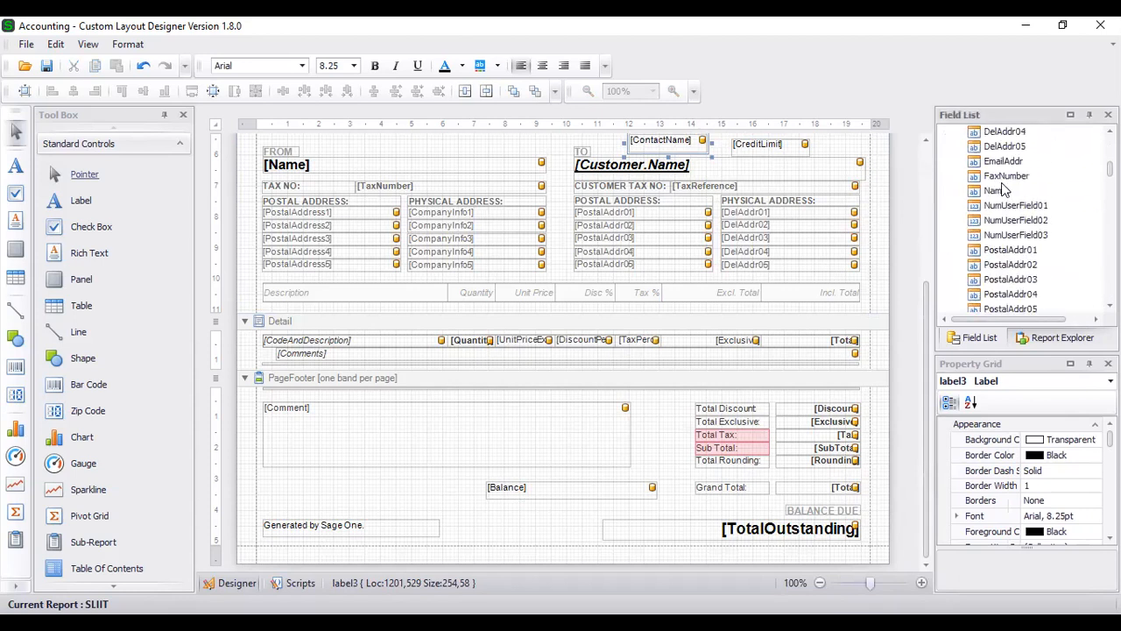
pyautogui.scroll(1, 1003, 185)
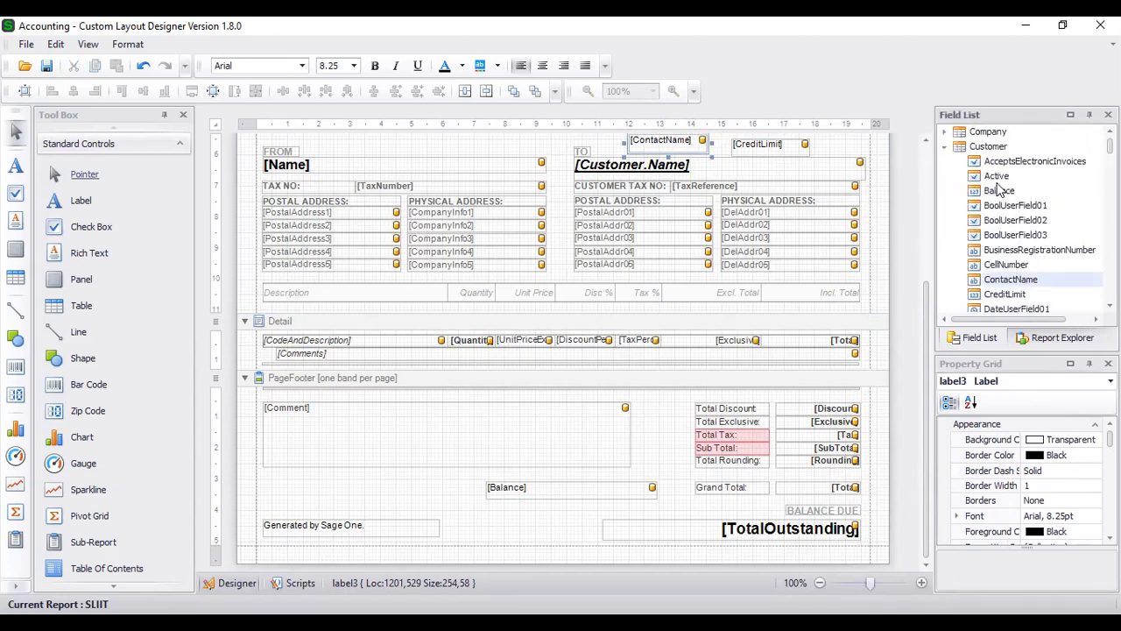
pyautogui.click(944, 132)
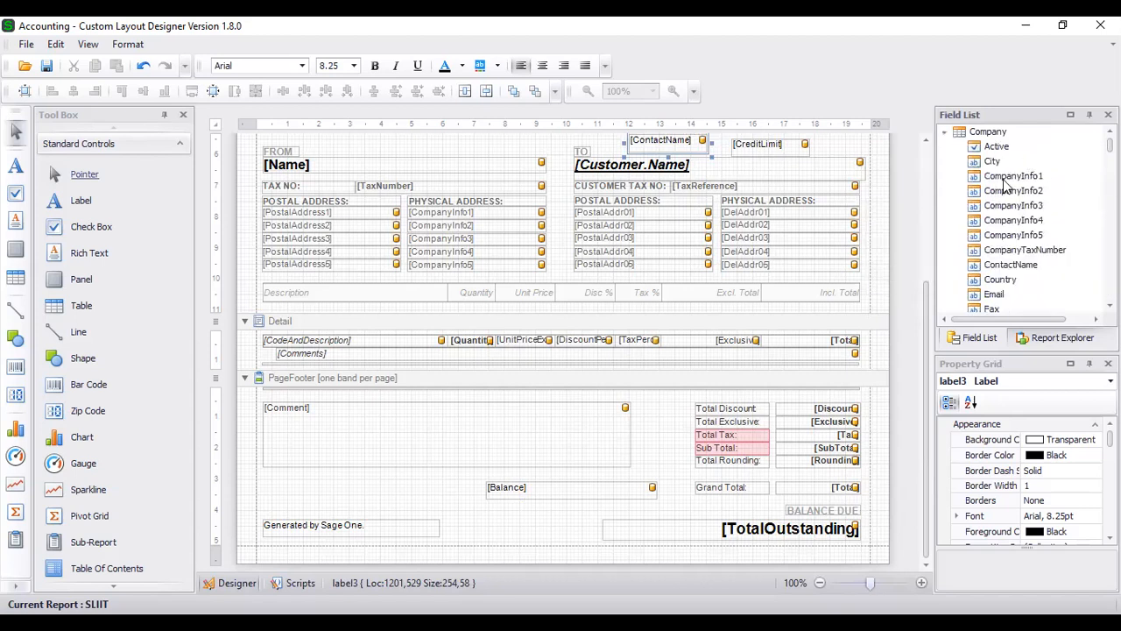
pyautogui.scroll(-4, 1025, 180)
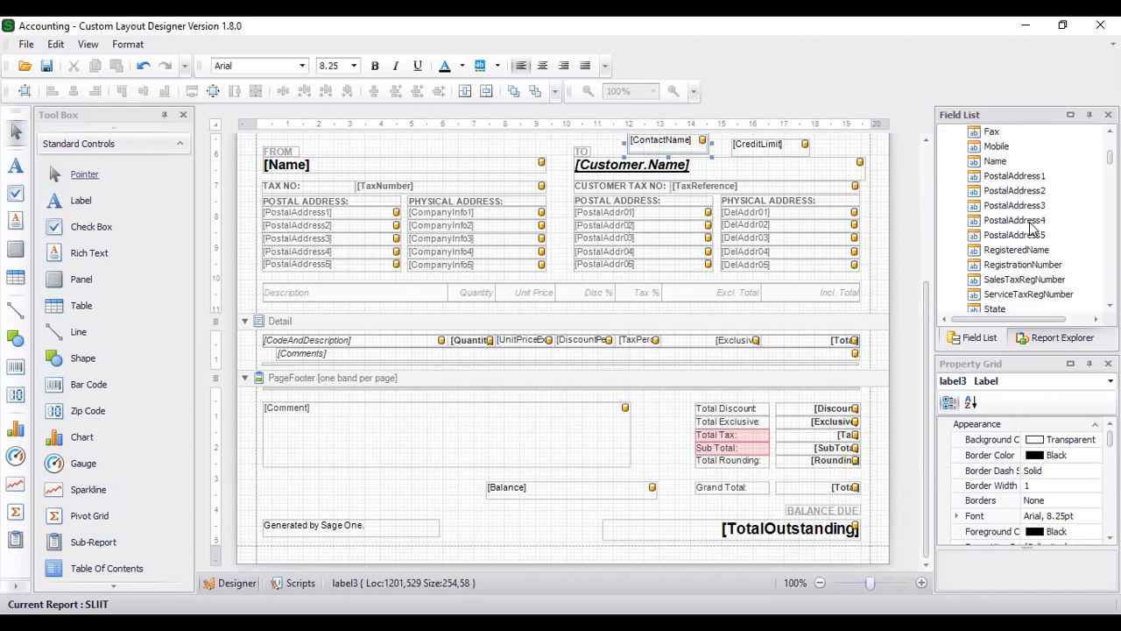
pyautogui.scroll(-2, 1032, 227)
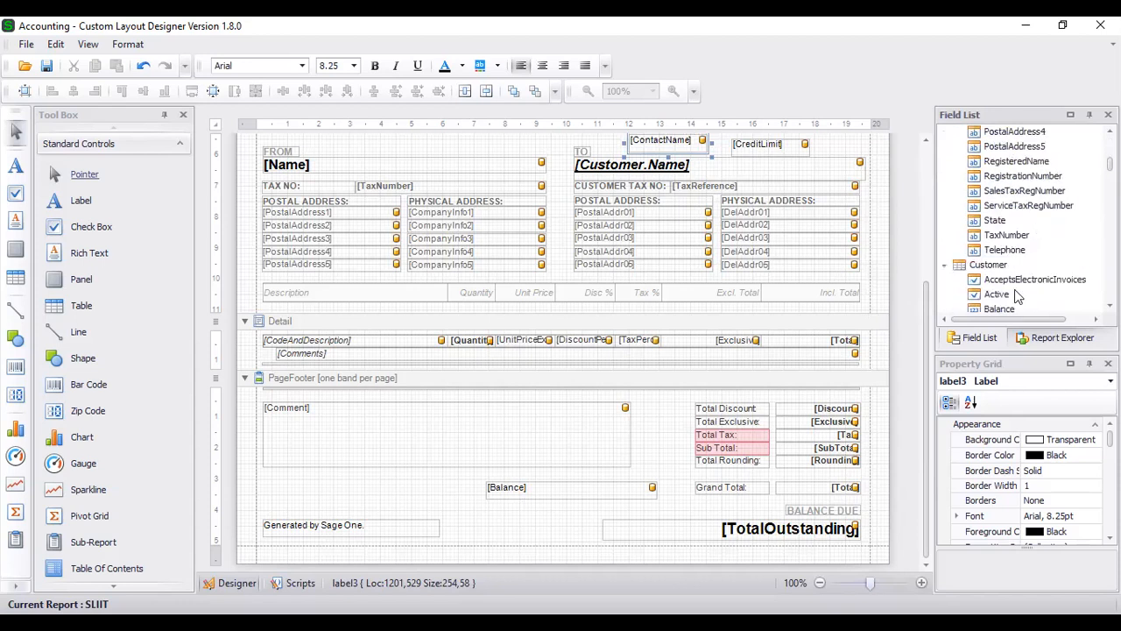
# - Browse the Customer and header fields past DueDate and expand the DocumentLine group
pyautogui.click(989, 265)
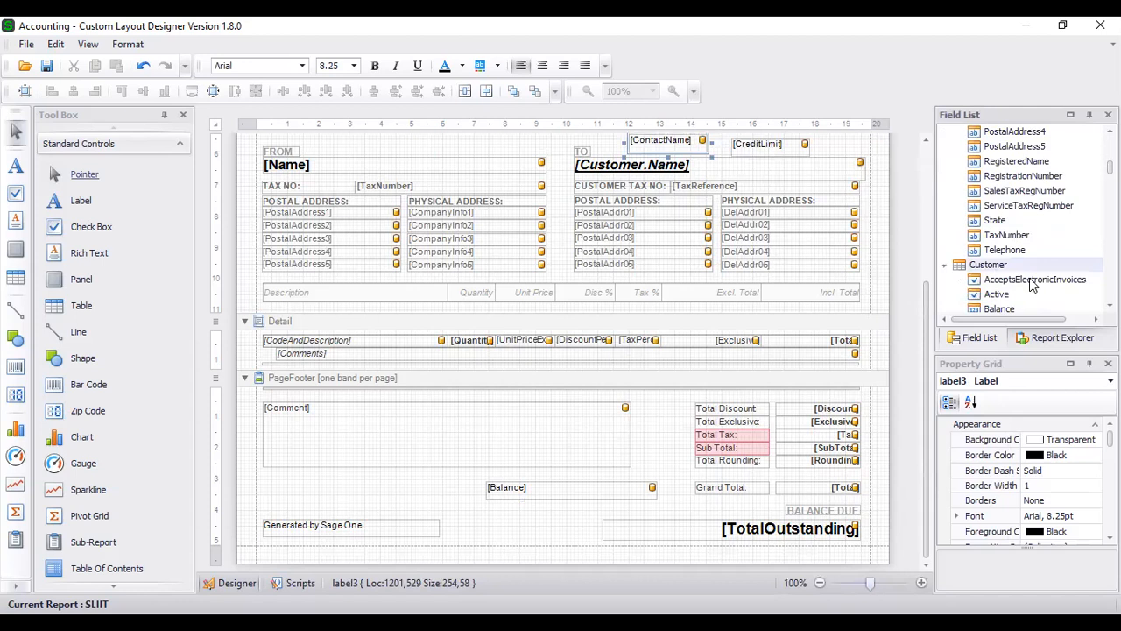
pyautogui.scroll(-15, 1032, 282)
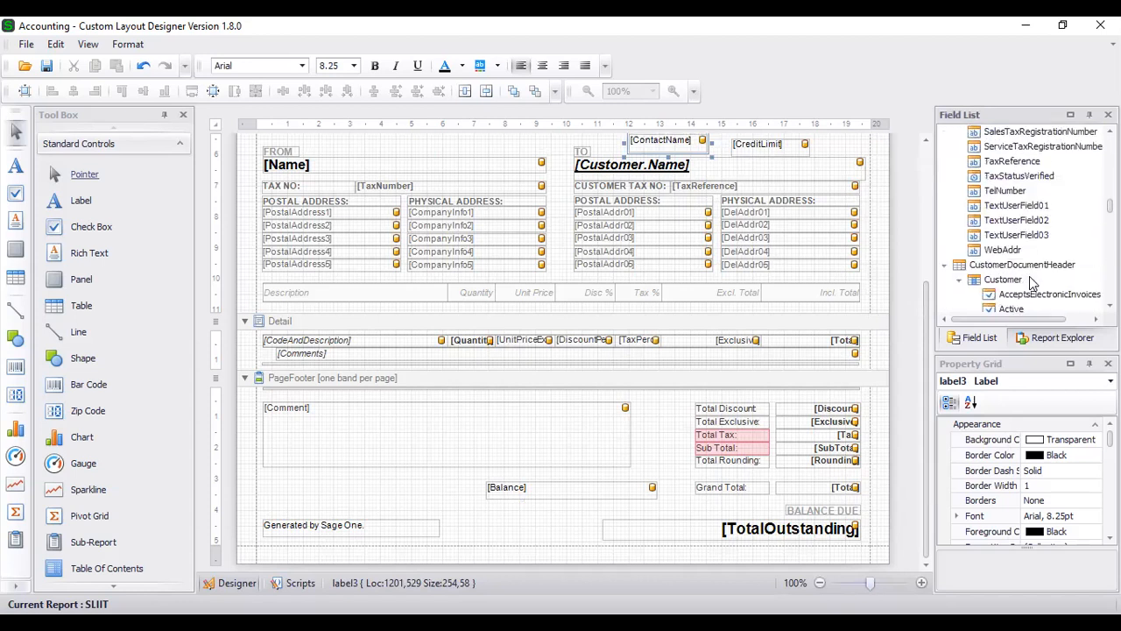
pyautogui.scroll(-1, 1032, 280)
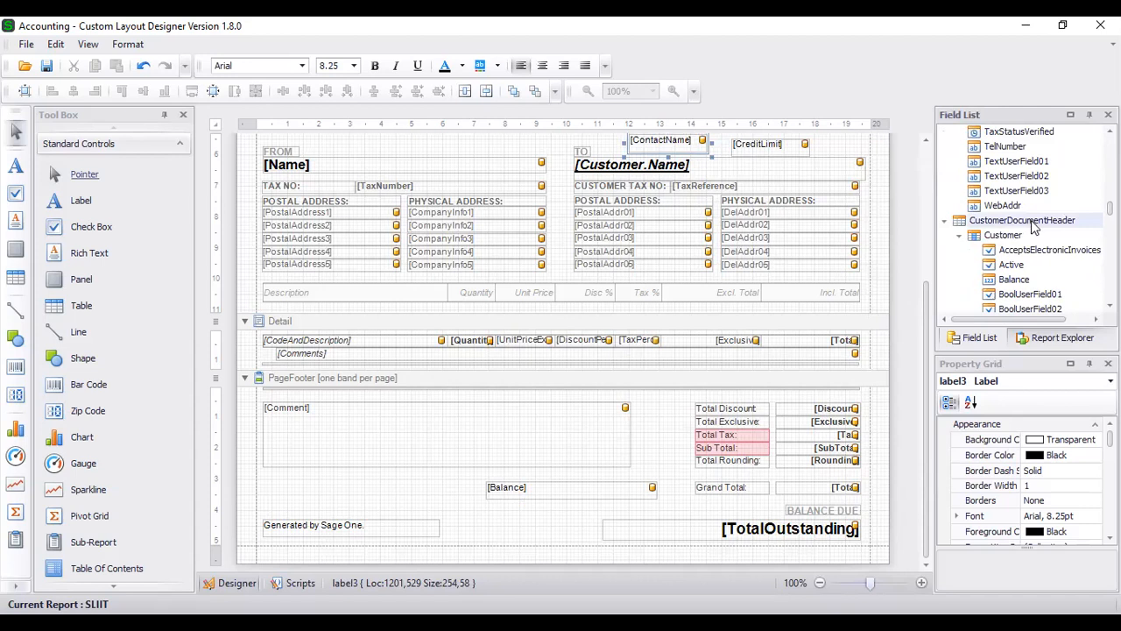
pyautogui.scroll(-1, 1031, 227)
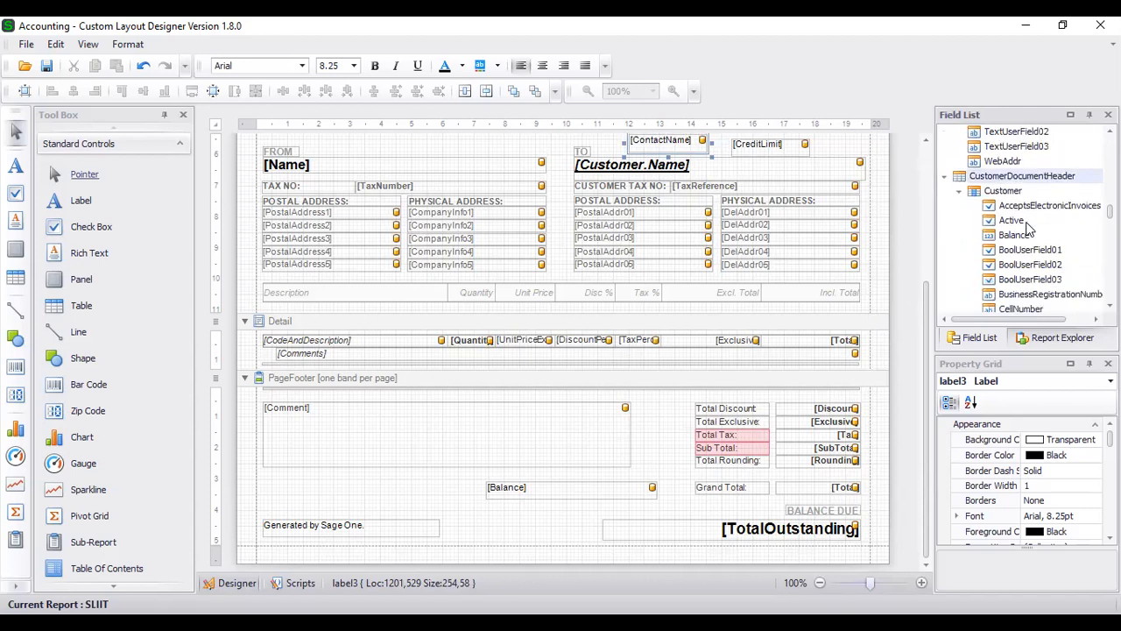
pyautogui.scroll(-2, 1031, 230)
pyautogui.scroll(-10, 1042, 254)
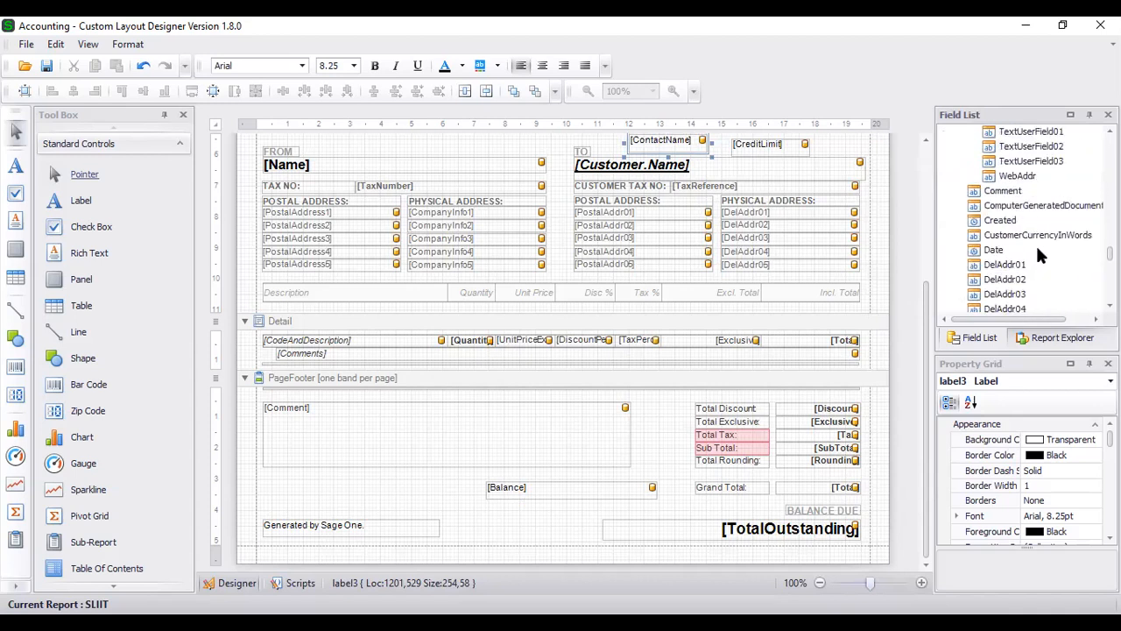
pyautogui.scroll(-1, 1035, 244)
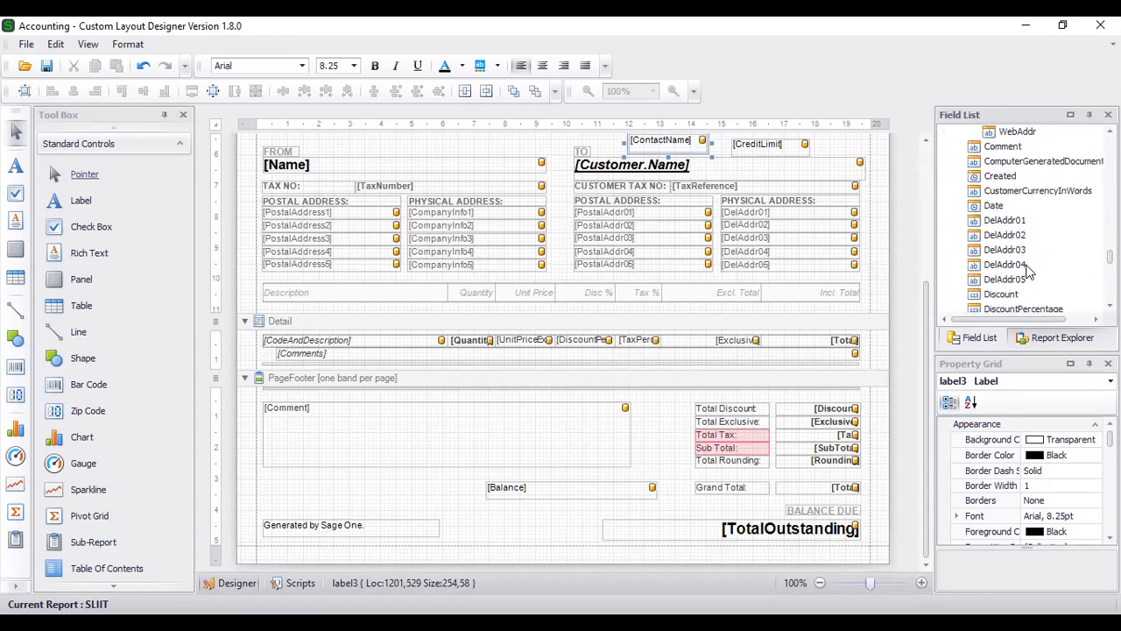
pyautogui.scroll(-1, 1029, 273)
pyautogui.click(1019, 296)
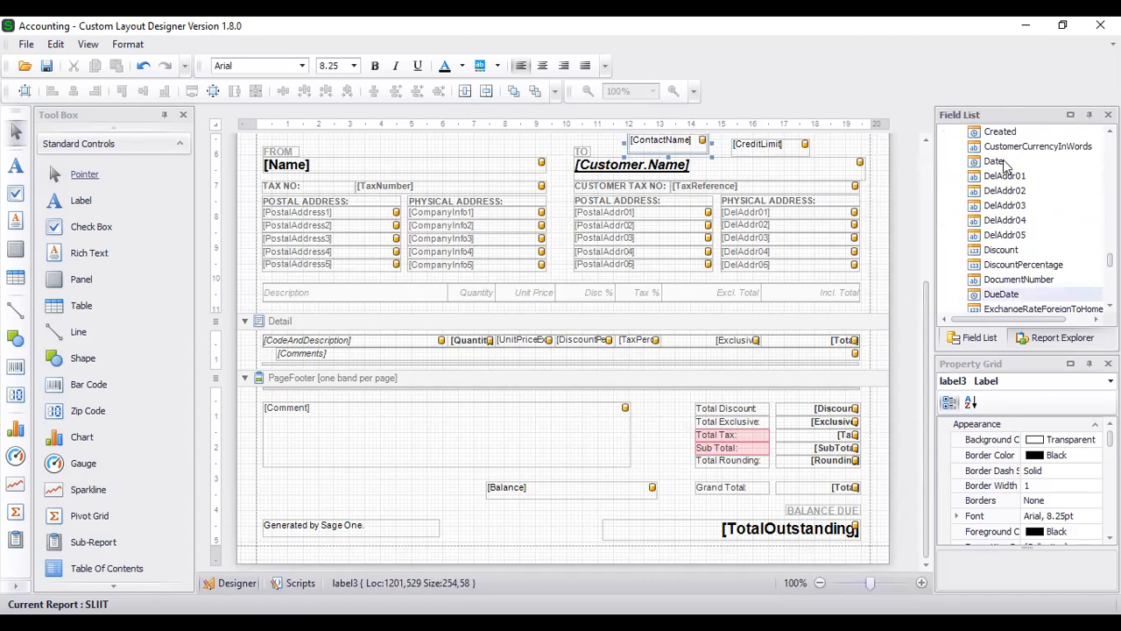
pyautogui.scroll(-2, 1042, 244)
pyautogui.scroll(-3, 1045, 262)
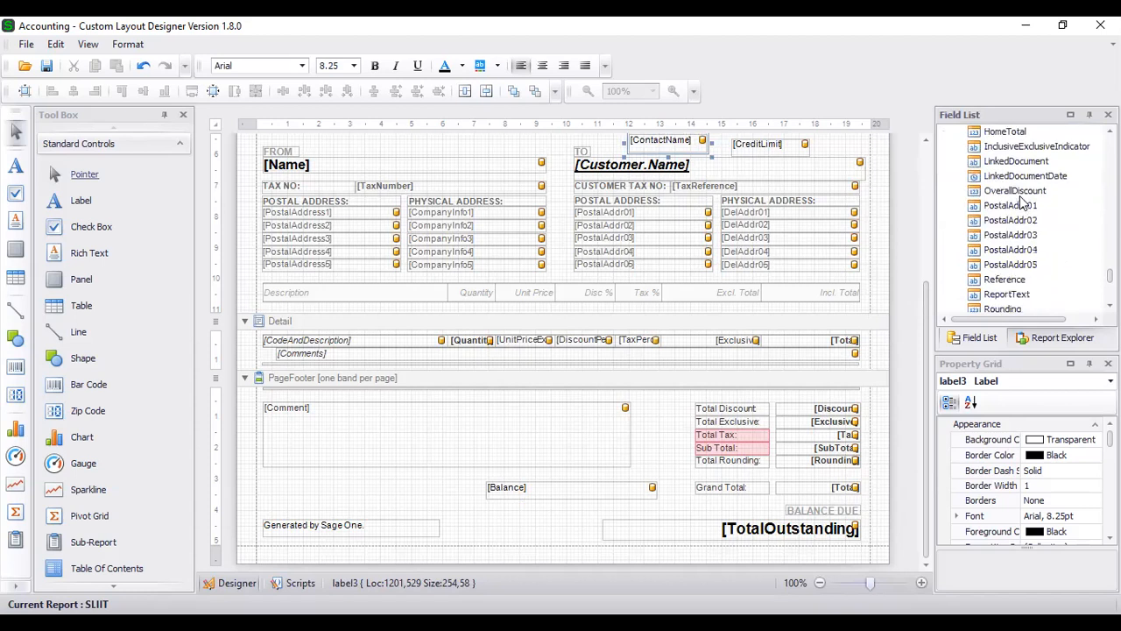
pyautogui.scroll(-2, 1023, 203)
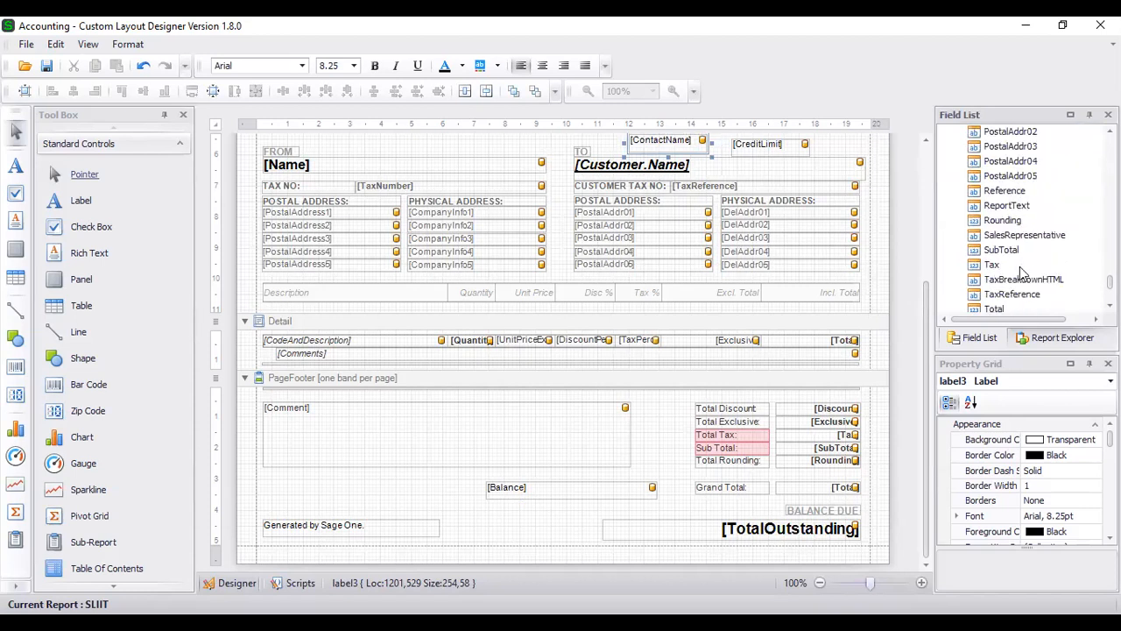
pyautogui.scroll(-2, 1013, 272)
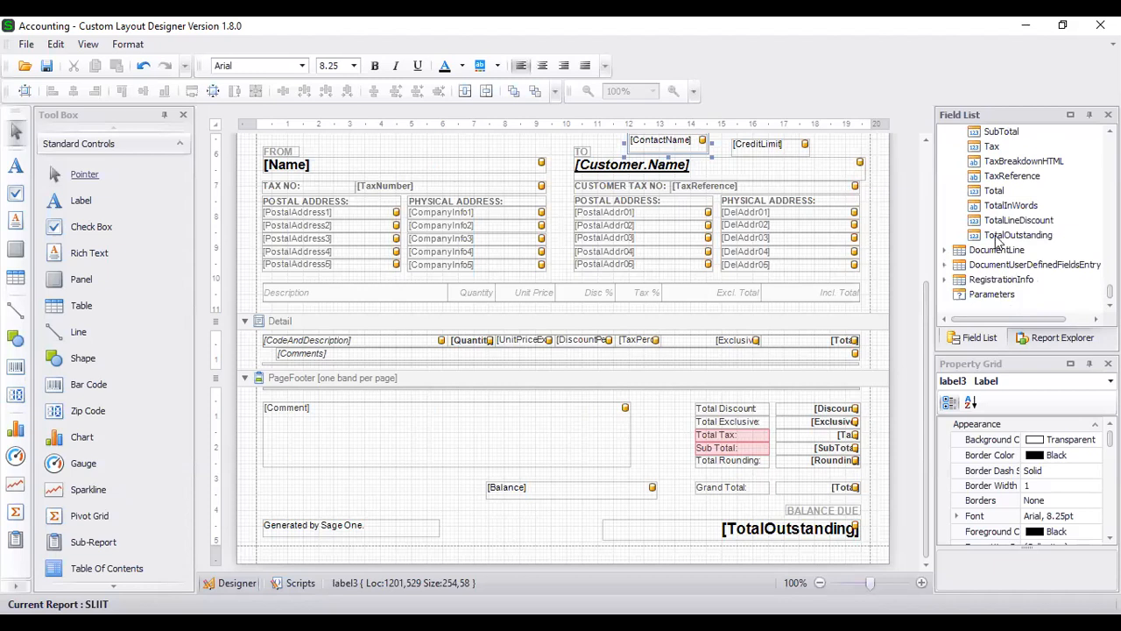
pyautogui.scroll(-10, 998, 244)
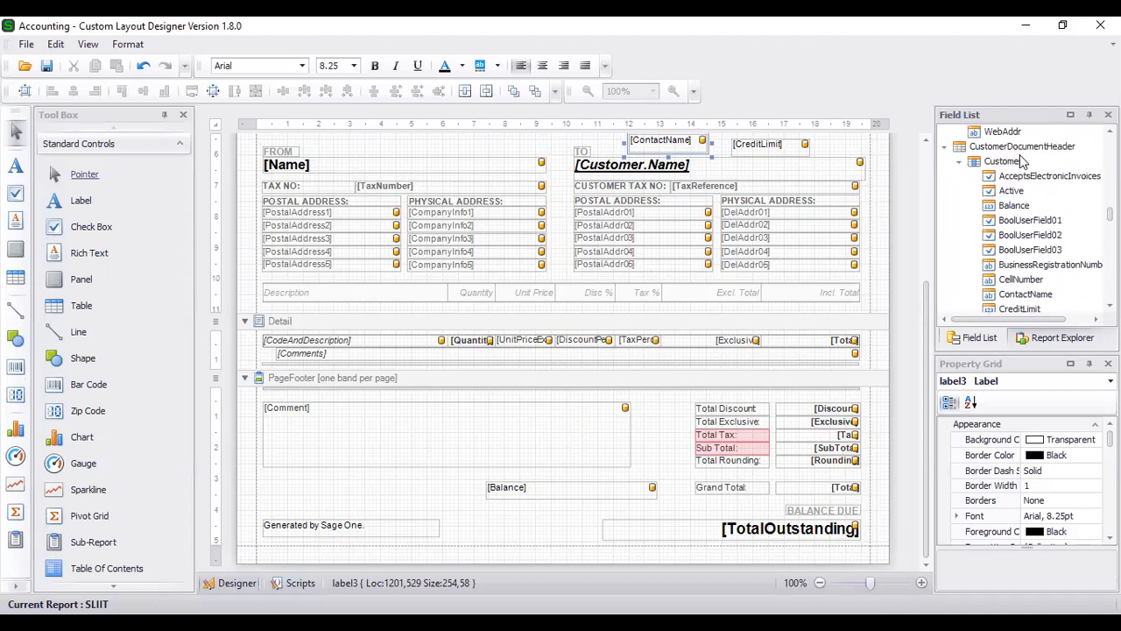
pyautogui.scroll(-12, 1016, 228)
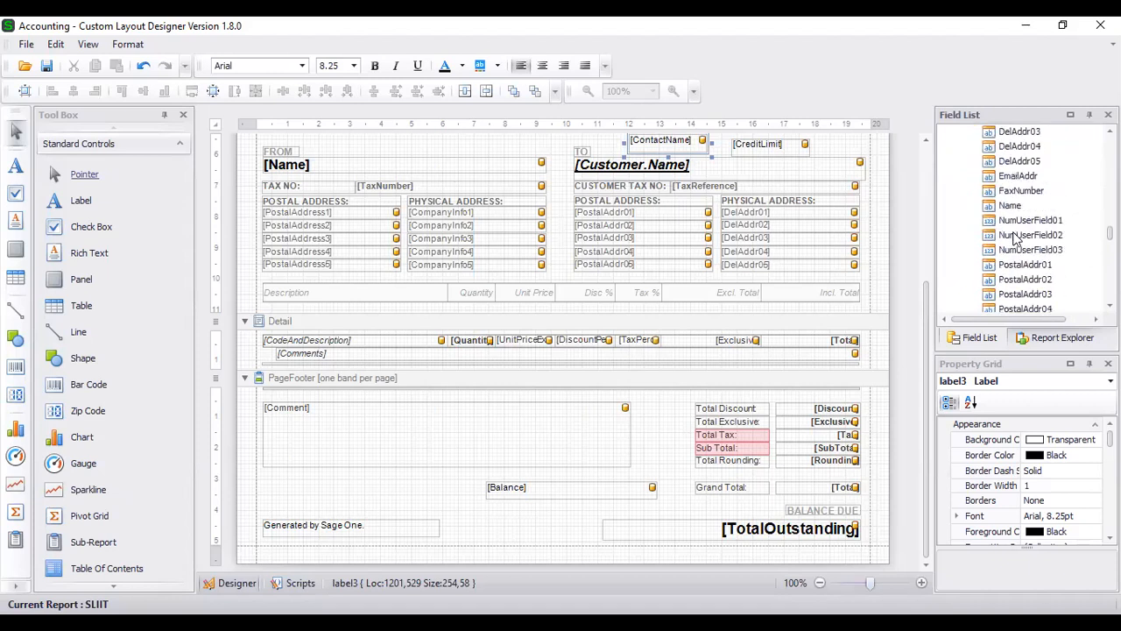
pyautogui.scroll(-10, 1011, 245)
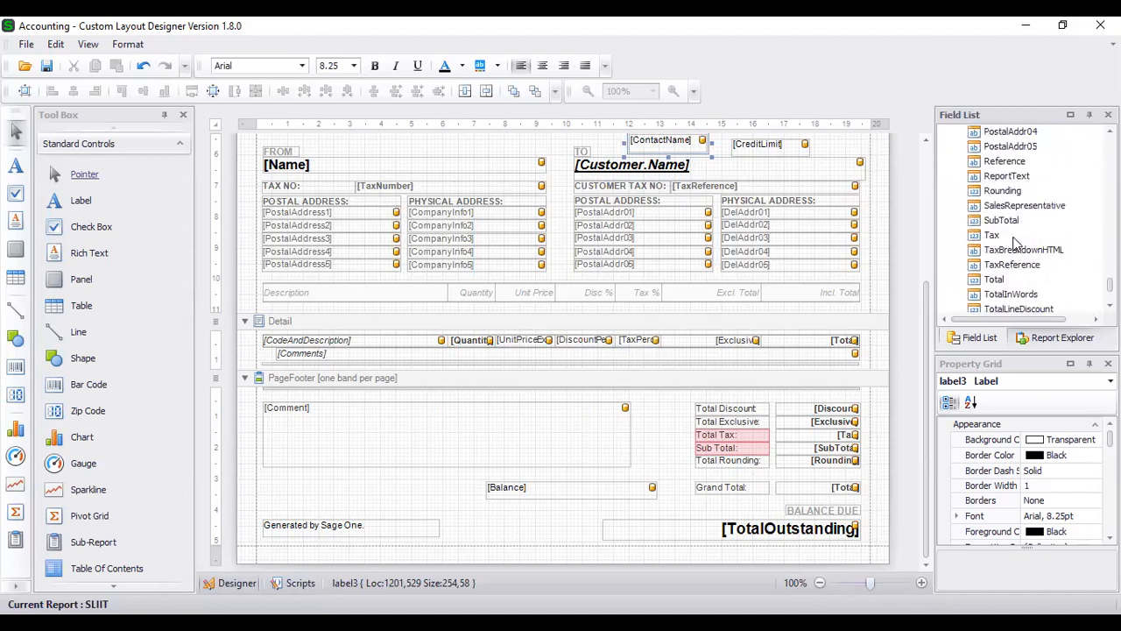
pyautogui.click(944, 250)
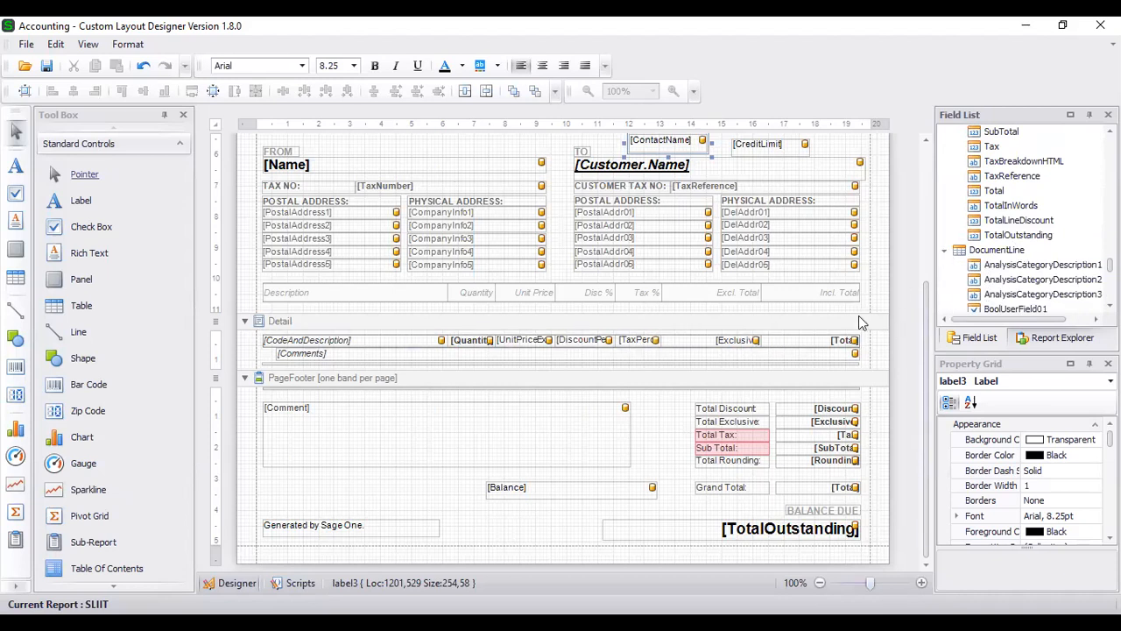
# - Expand DocumentUserDefinedFieldsEntry and RegistrationInfo, then select the PageFooter band and the description cell
pyautogui.click(302, 329)
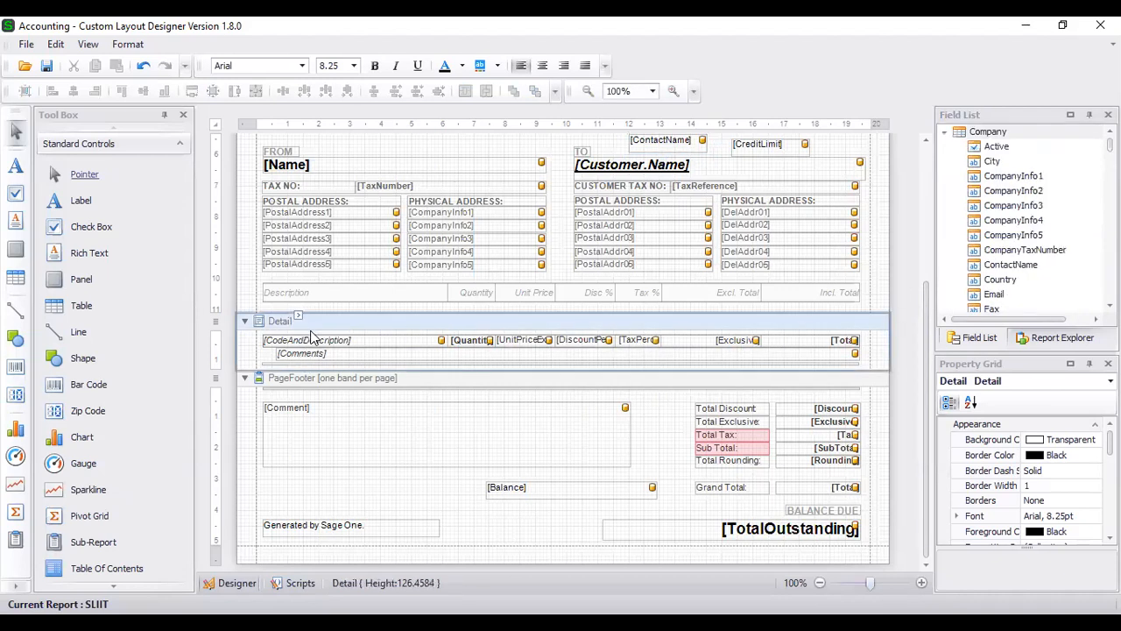
pyautogui.scroll(-13, 994, 258)
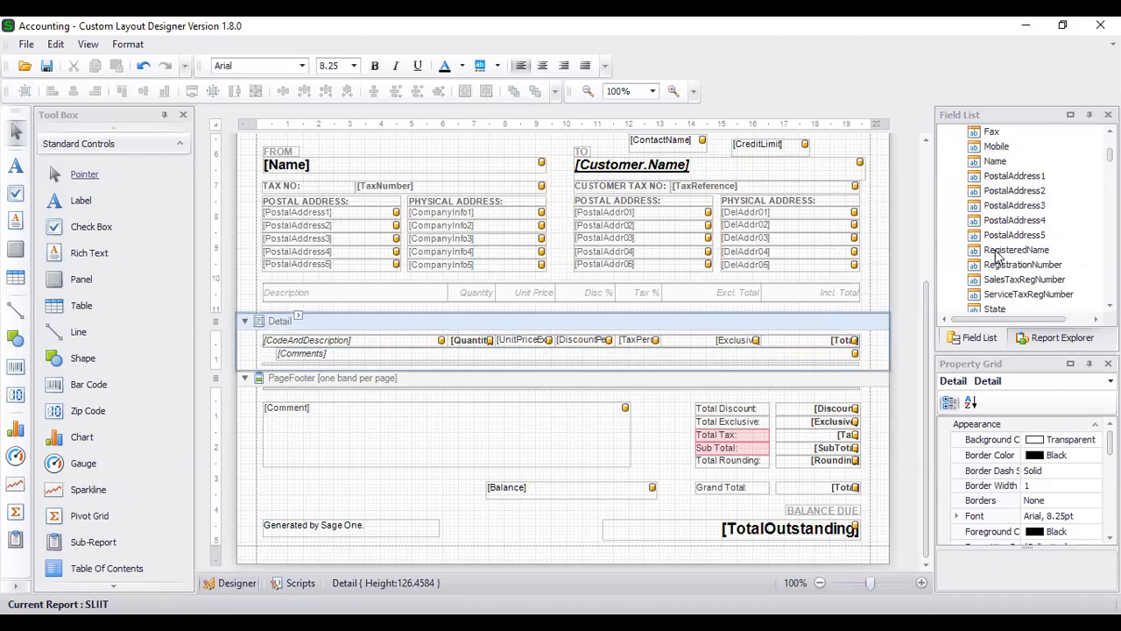
pyautogui.scroll(-15, 996, 256)
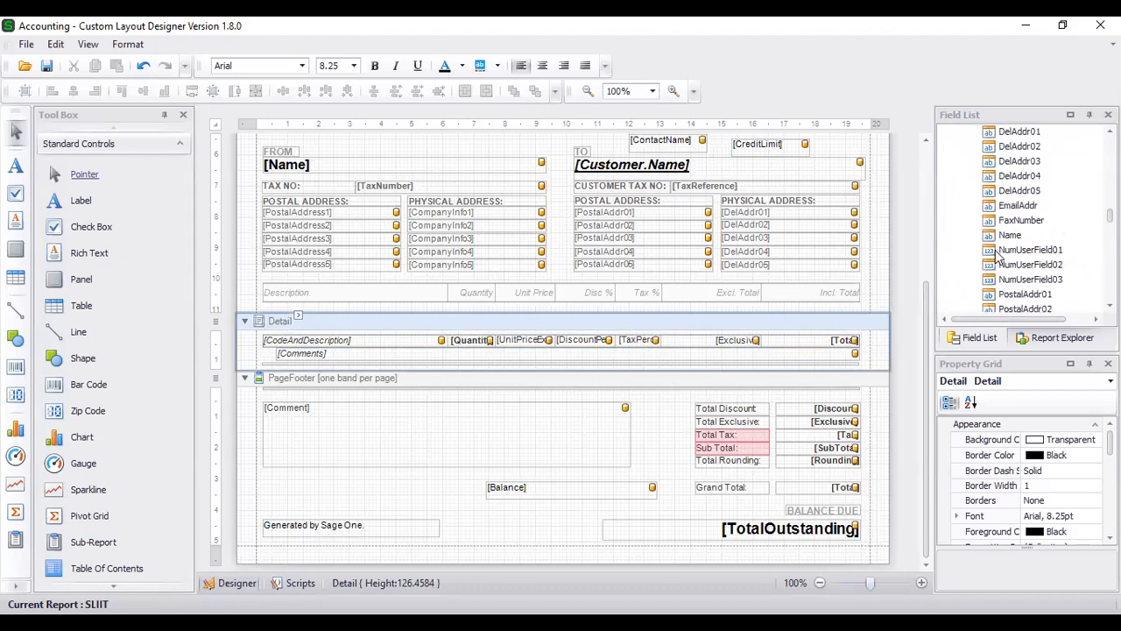
pyautogui.scroll(2, 996, 255)
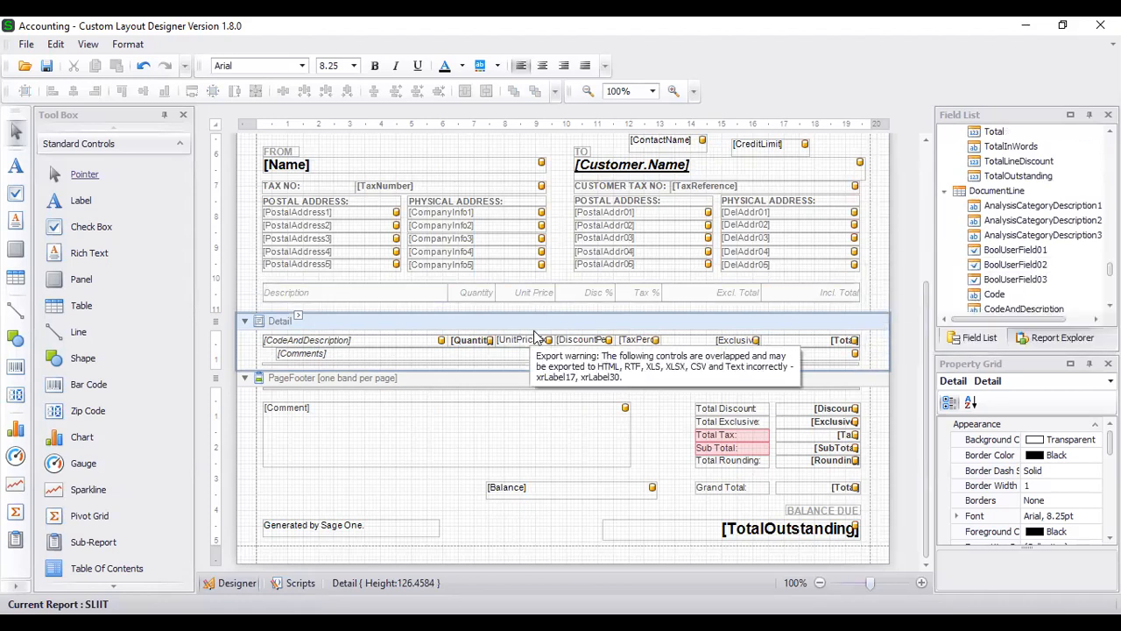
pyautogui.scroll(-6, 1054, 252)
pyautogui.scroll(-3, 1053, 251)
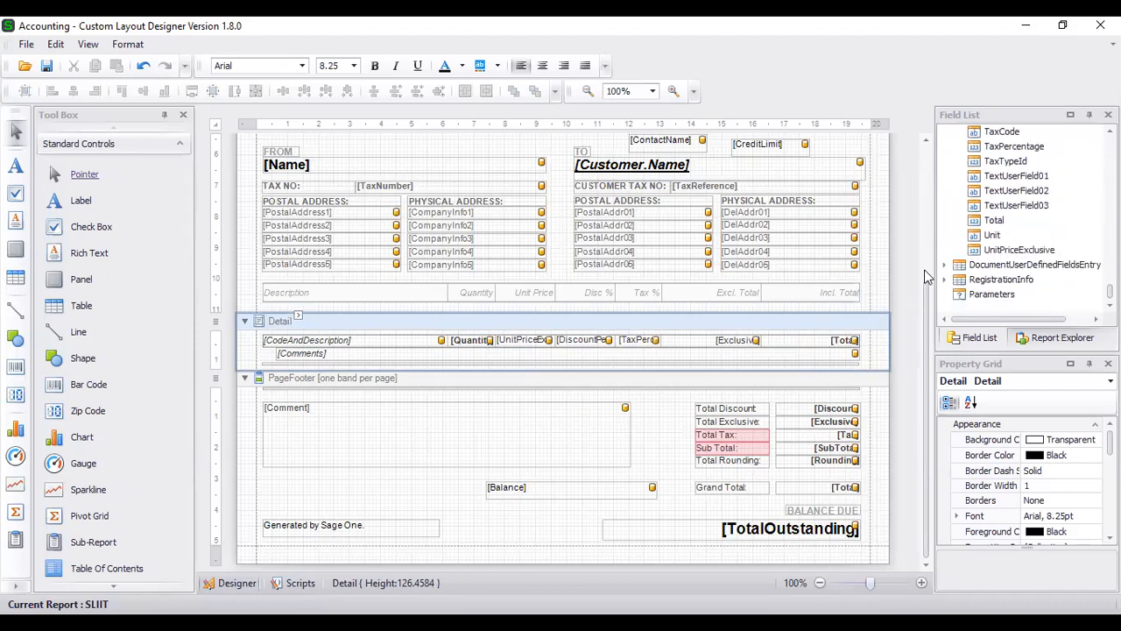
pyautogui.click(945, 265)
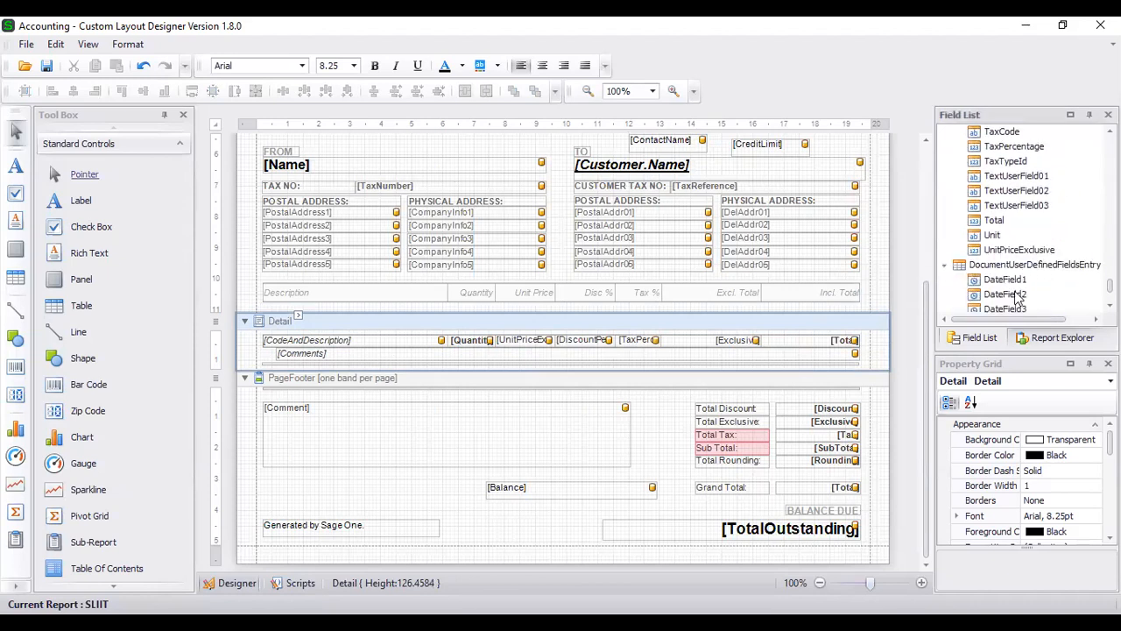
pyautogui.scroll(-2, 1035, 287)
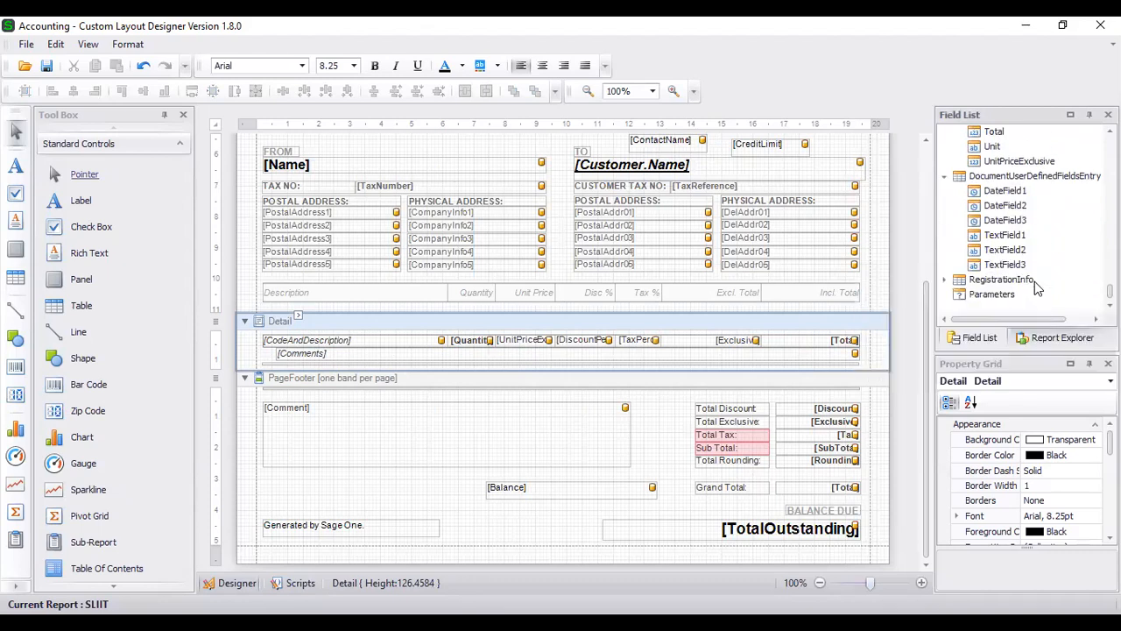
pyautogui.click(944, 279)
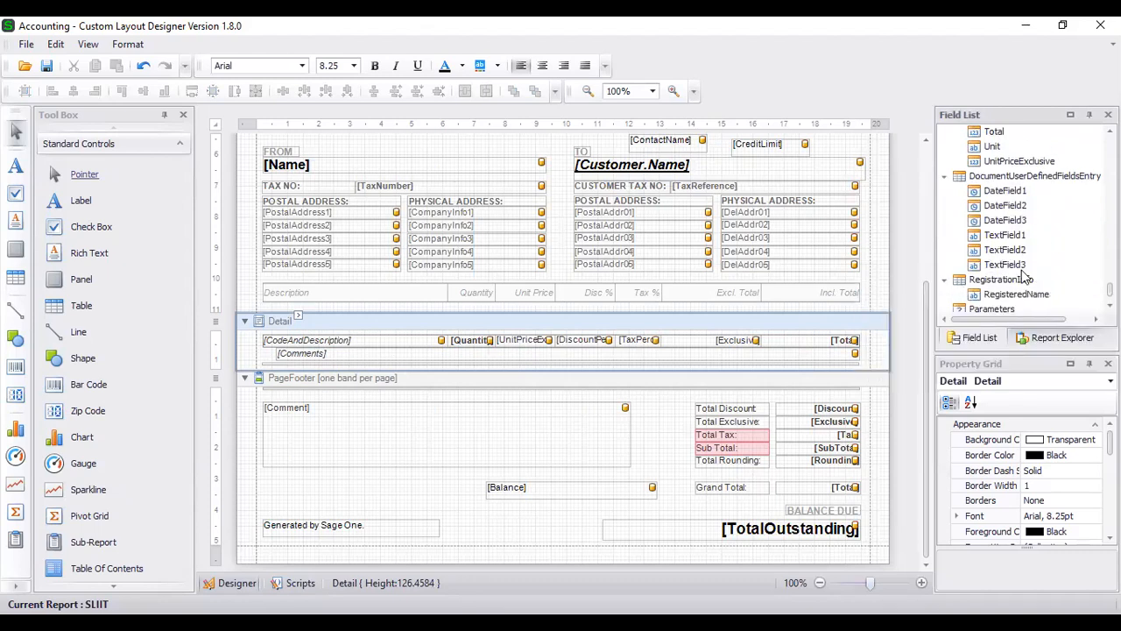
pyautogui.scroll(1, 1023, 278)
pyautogui.scroll(4, 1023, 278)
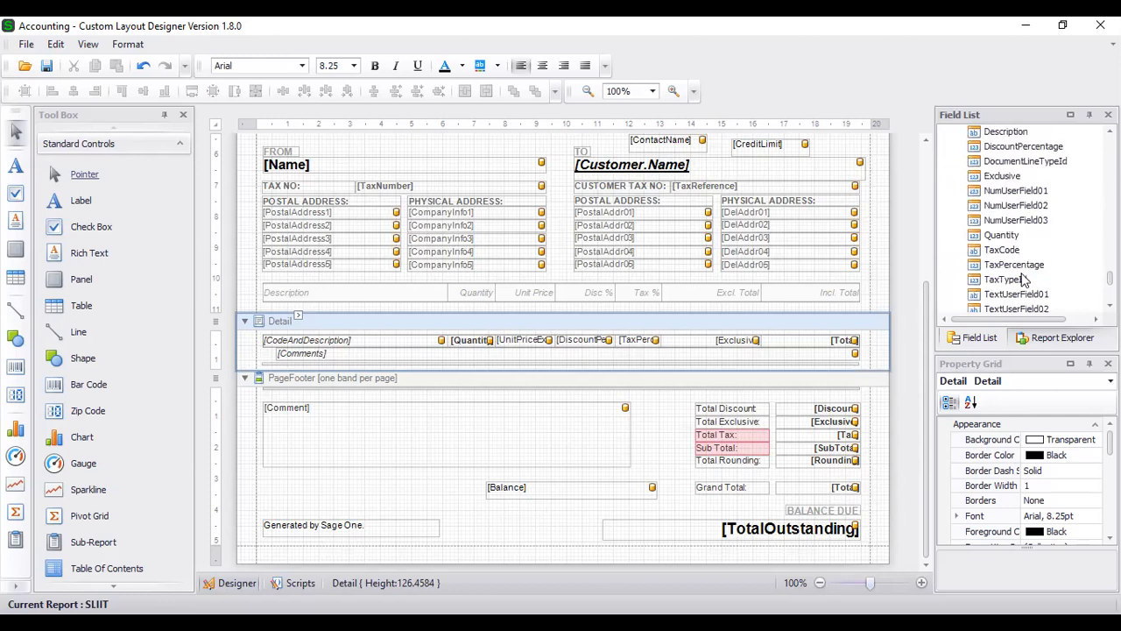
pyautogui.click(253, 420)
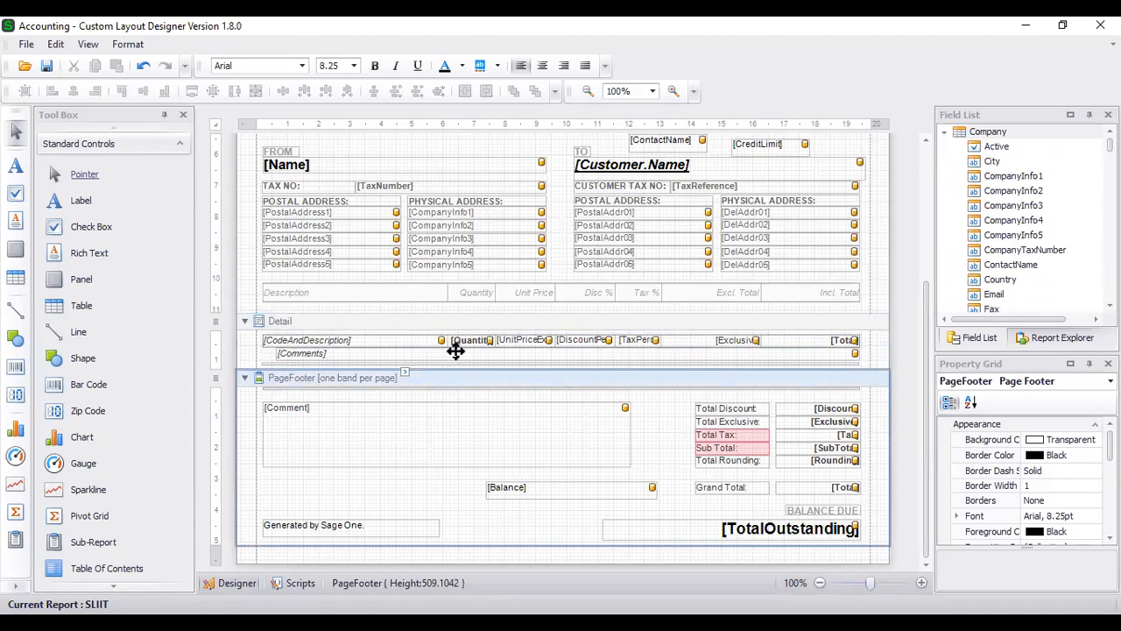
pyautogui.click(385, 345)
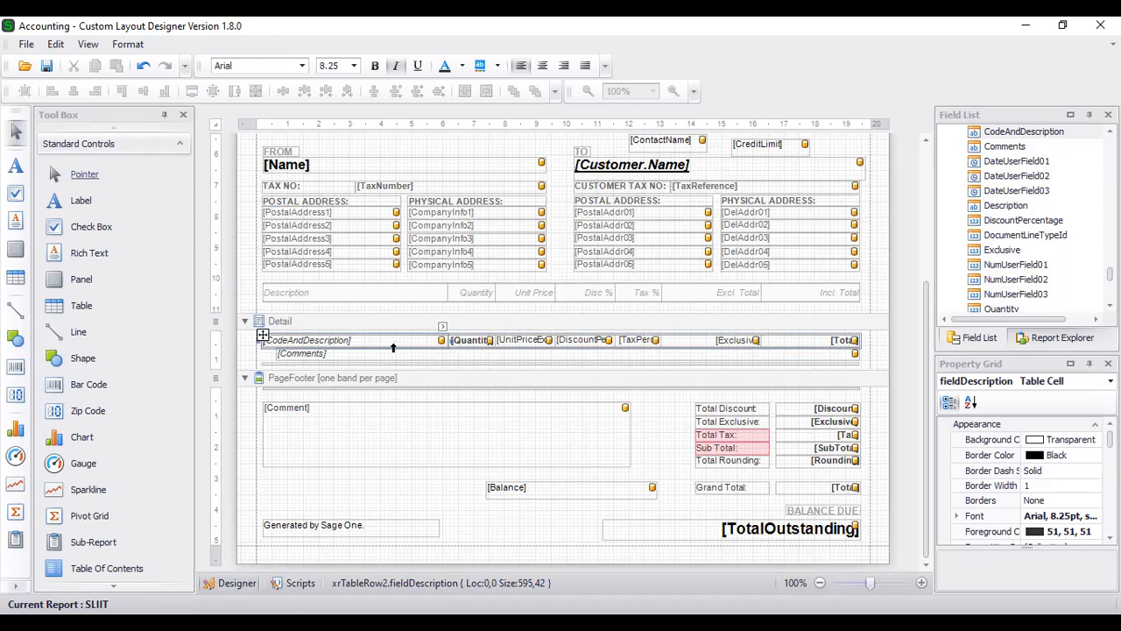
pyautogui.click(376, 352)
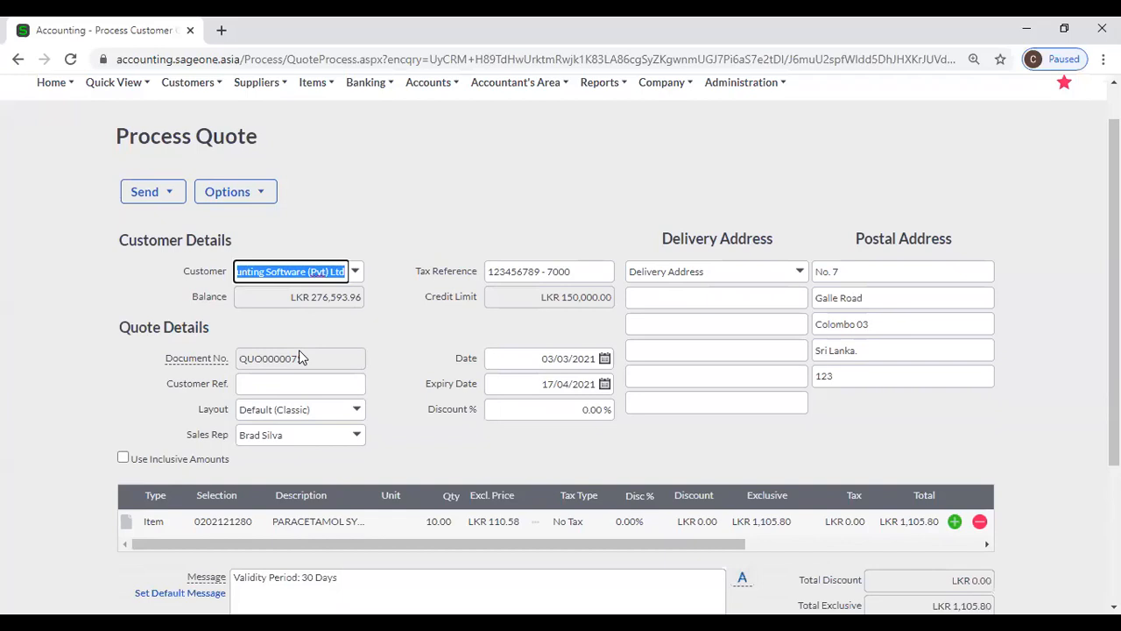
# - Add the comment 'Serial No. 123' under the paracetamol item and add a second, empty item row
pyautogui.scroll(-3, 298, 355)
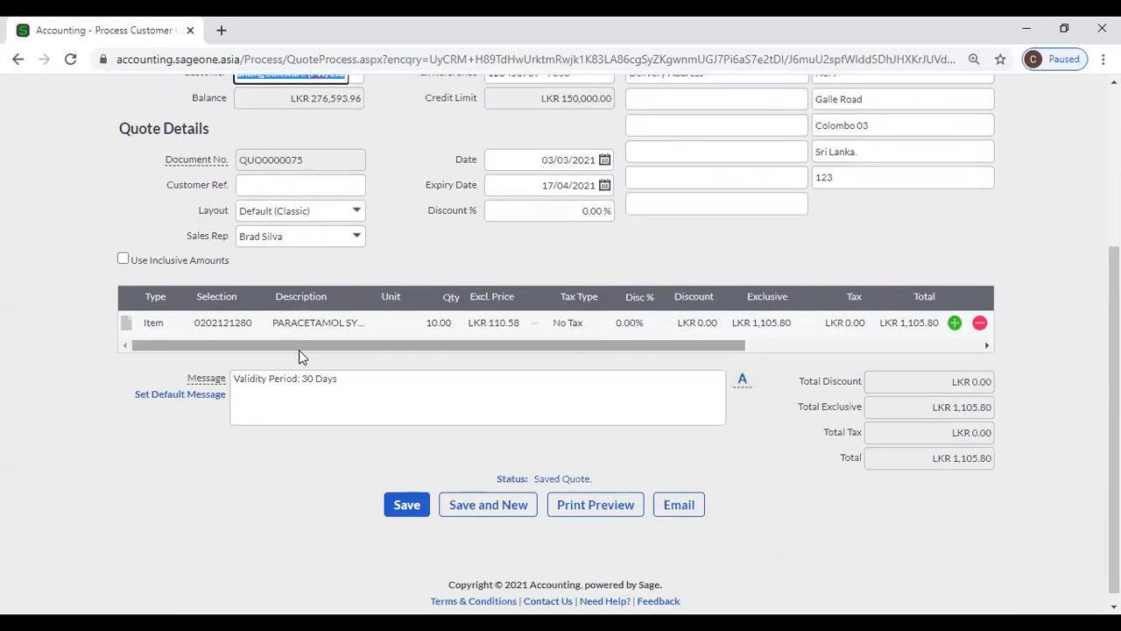
pyautogui.click(126, 324)
pyautogui.click(162, 357)
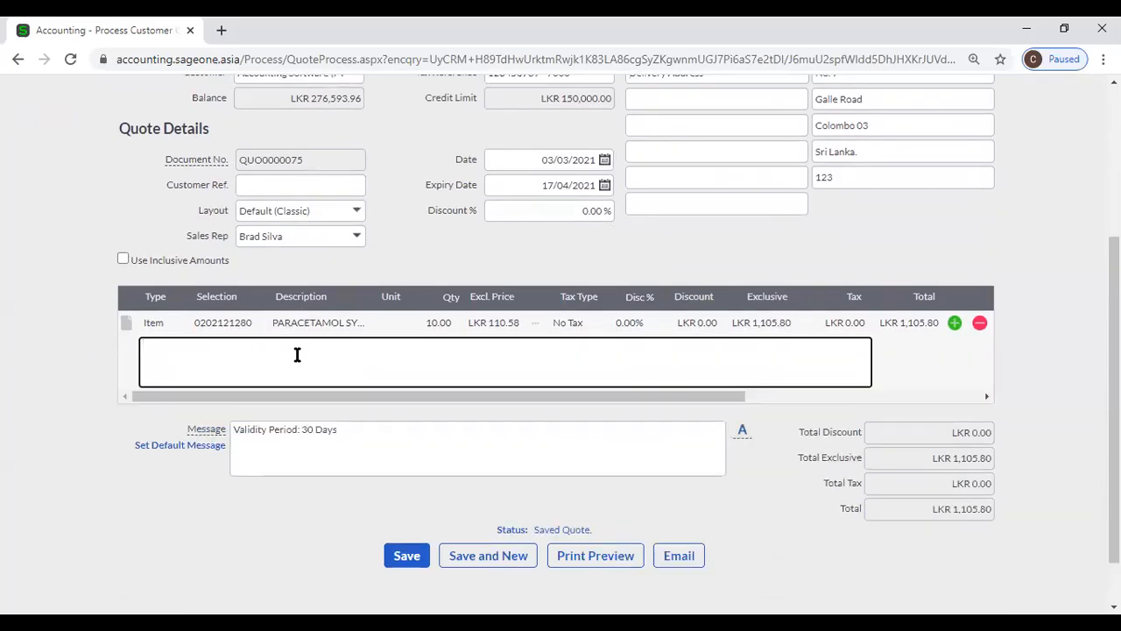
pyautogui.click(127, 325)
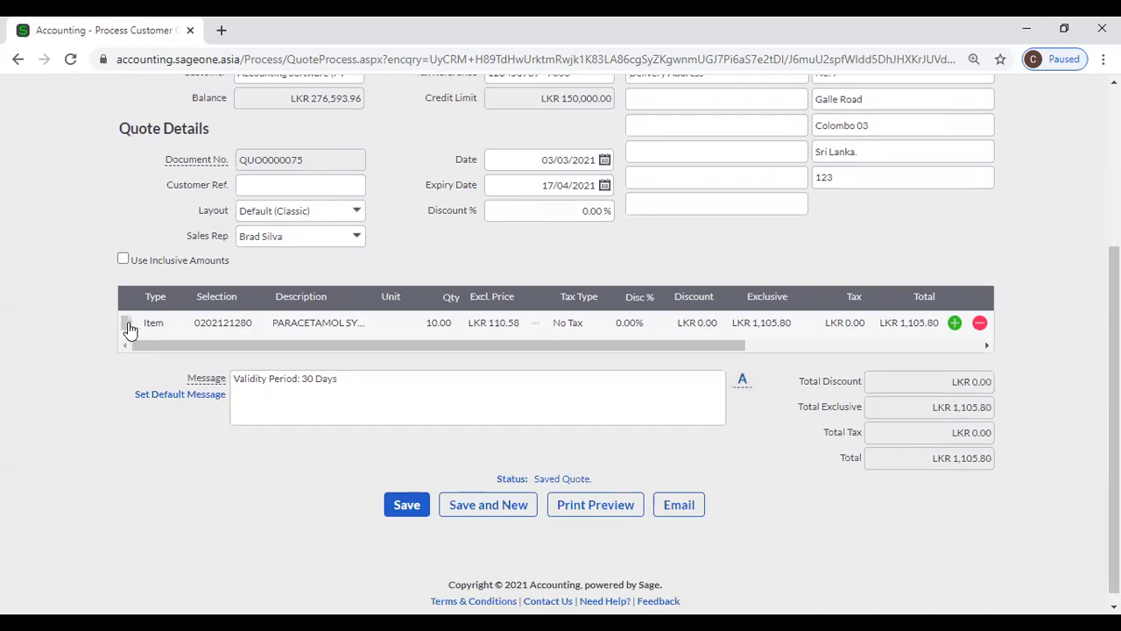
pyautogui.click(127, 325)
pyautogui.click(168, 350)
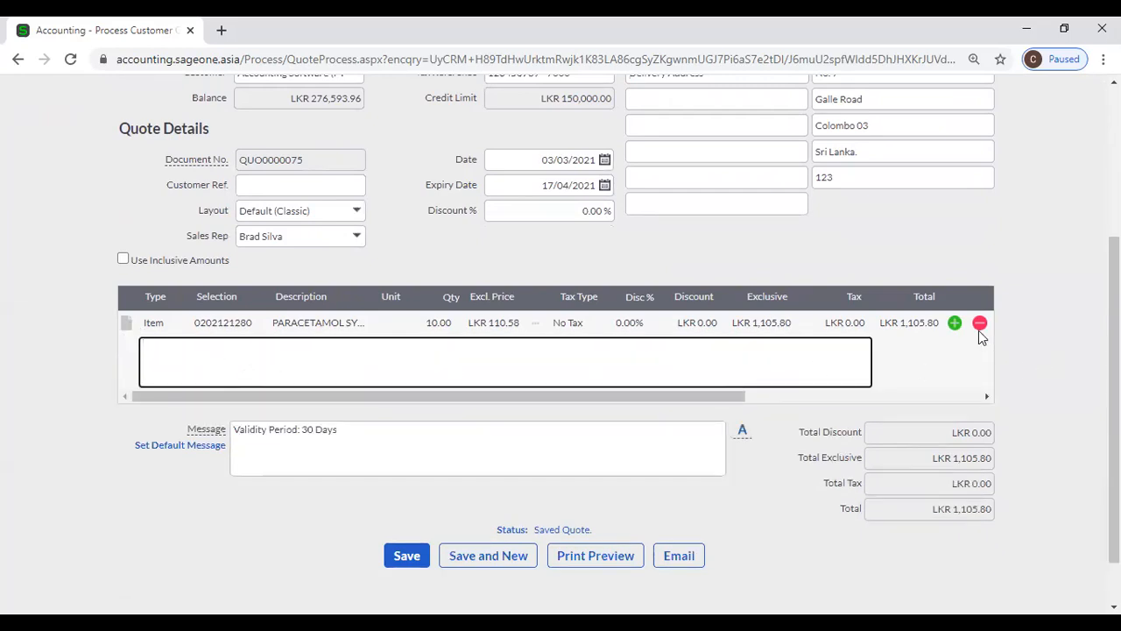
pyautogui.click(954, 323)
pyautogui.click(203, 339)
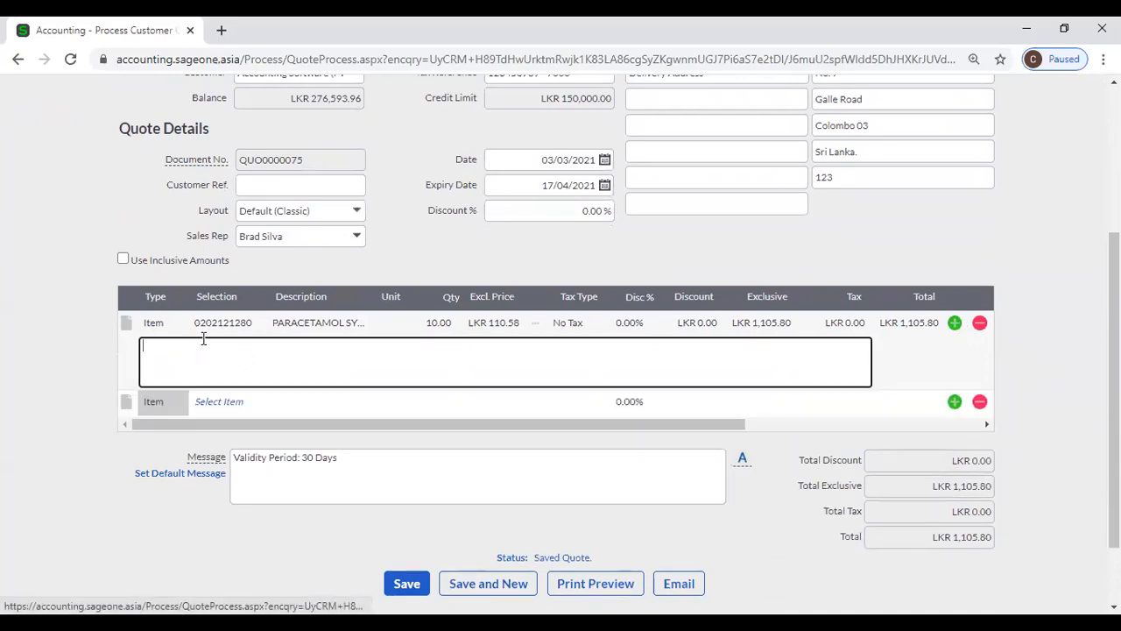
pyautogui.write('Comm')
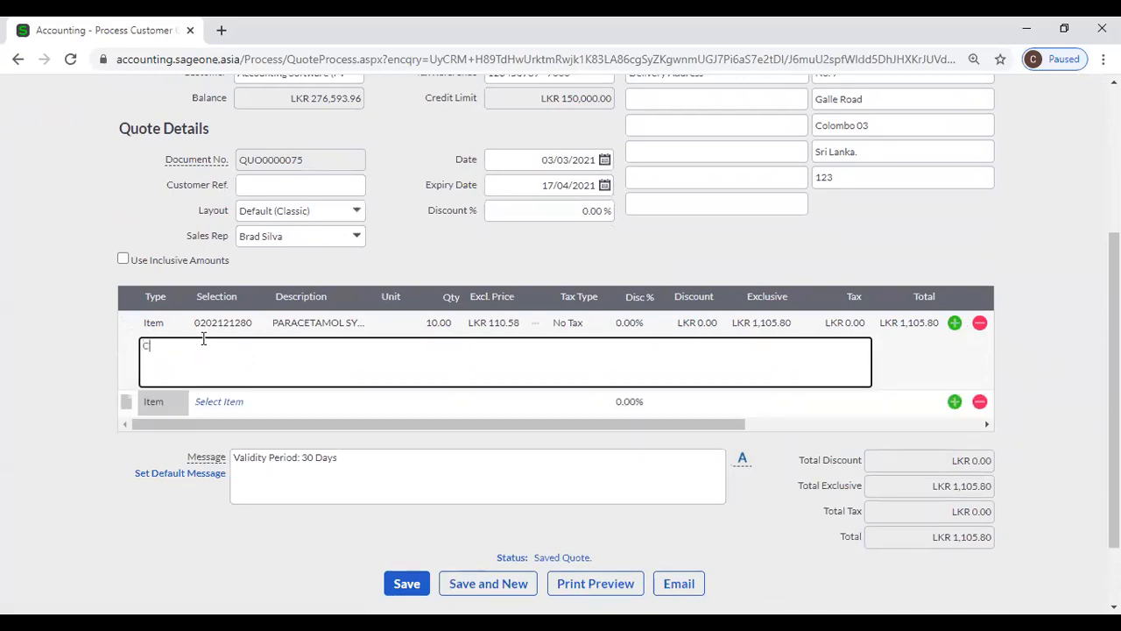
pyautogui.press('BackSpace')
pyautogui.press('BackSpace')
pyautogui.press('BackSpace')
pyautogui.press('BackSpace')
pyautogui.write('Serial No. 123')
pyautogui.click(126, 405)
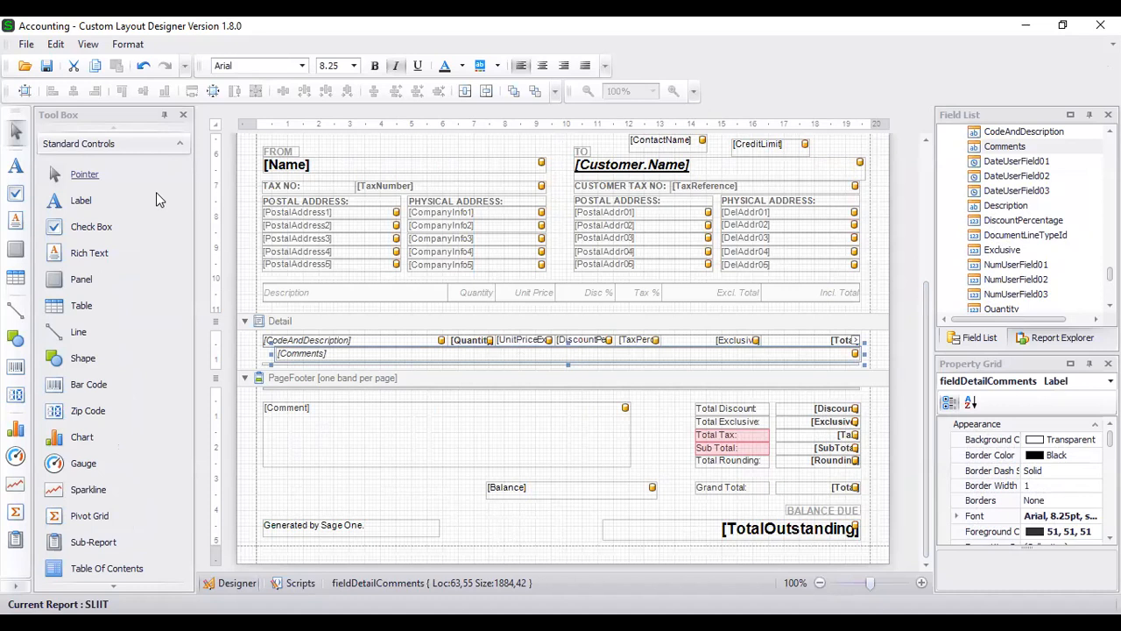
# - Move the NUMBER label and document number field below the PAGE row and add a new header label
pyautogui.scroll(-3, 128, 232)
pyautogui.scroll(3, 131, 233)
pyautogui.scroll(5, 434, 357)
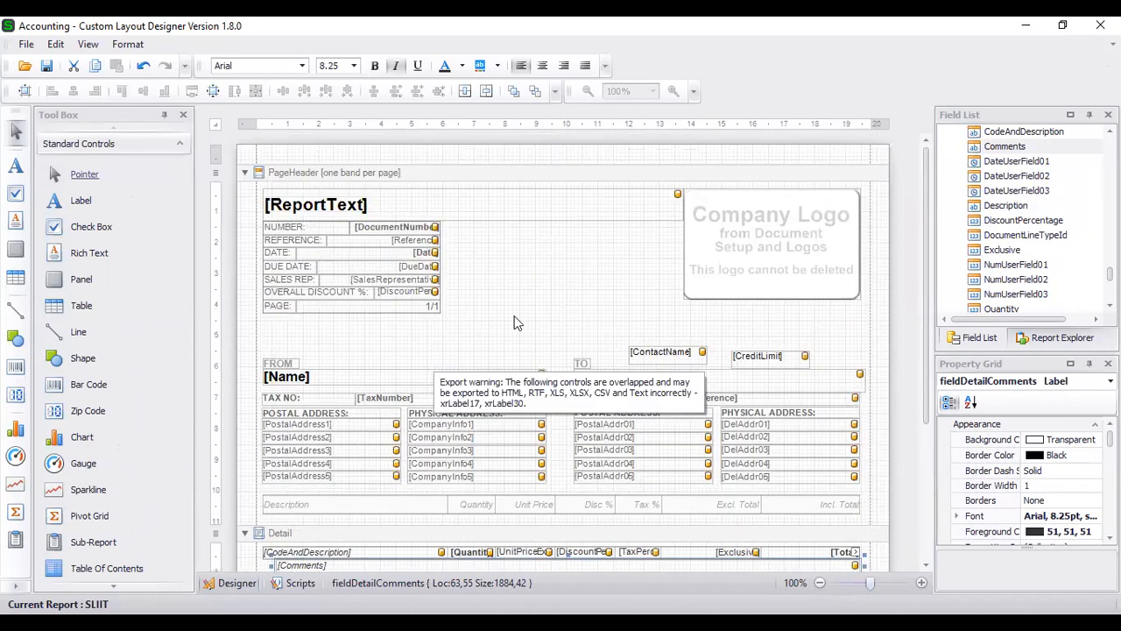
pyautogui.click(522, 275)
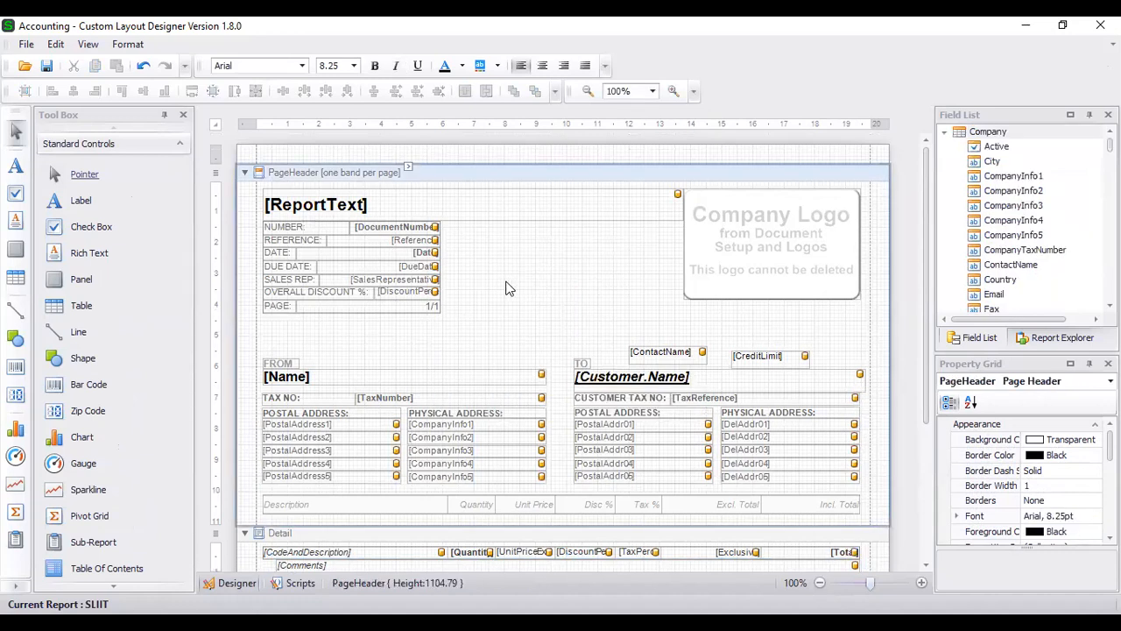
pyautogui.click(308, 229)
pyautogui.moveTo(319, 248); pyautogui.dragTo(508, 319)
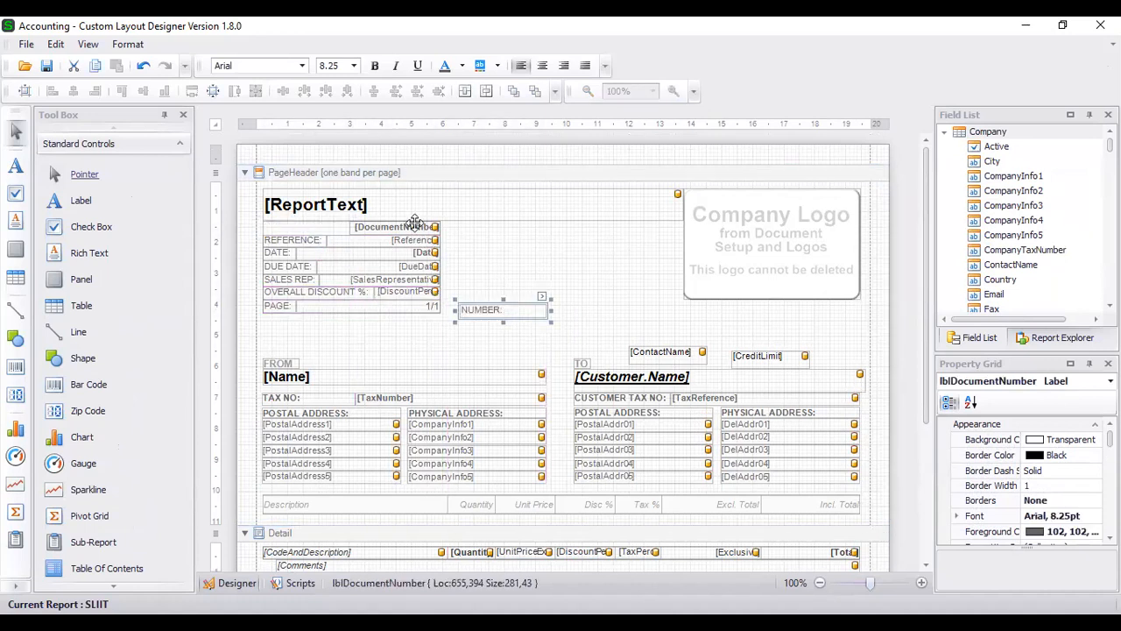
pyautogui.moveTo(415, 224); pyautogui.dragTo(649, 306)
pyautogui.moveTo(636, 304)
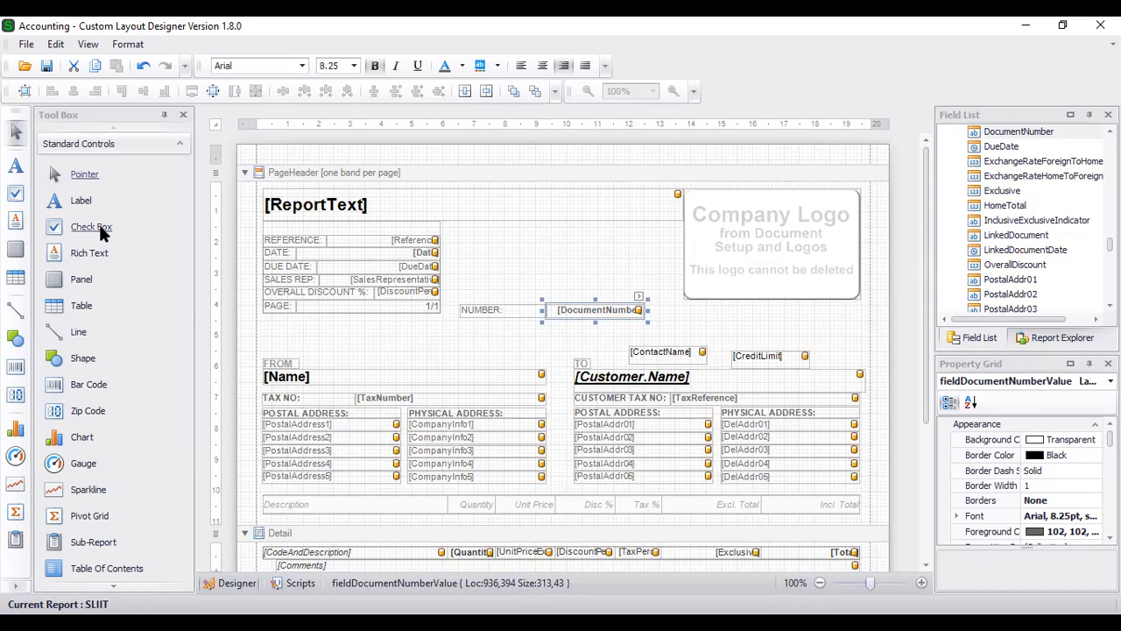
pyautogui.moveTo(90, 201); pyautogui.dragTo(504, 268)
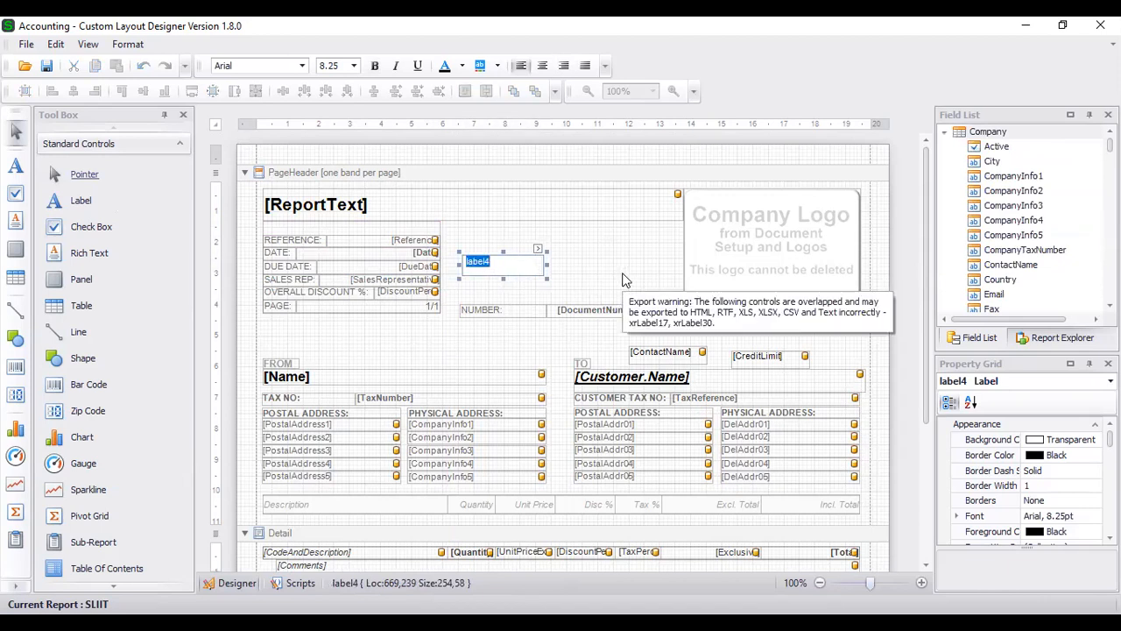
# - Rename the new label to 'Invoice No.'
pyautogui.press('BackSpace')
pyautogui.write('Invoice No.')
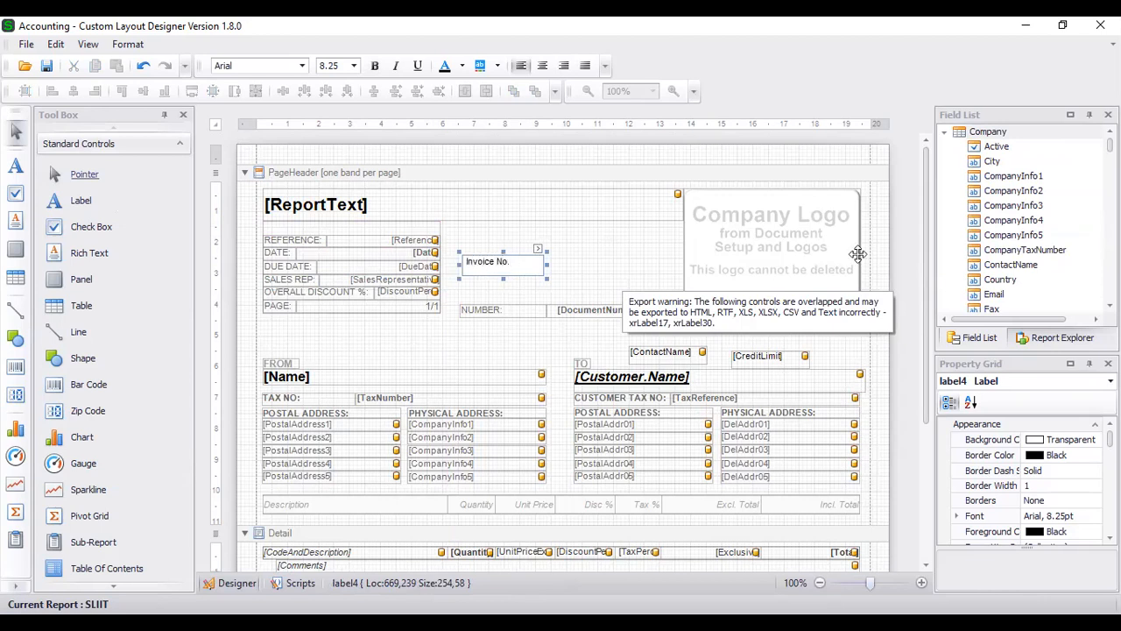
pyautogui.click(617, 263)
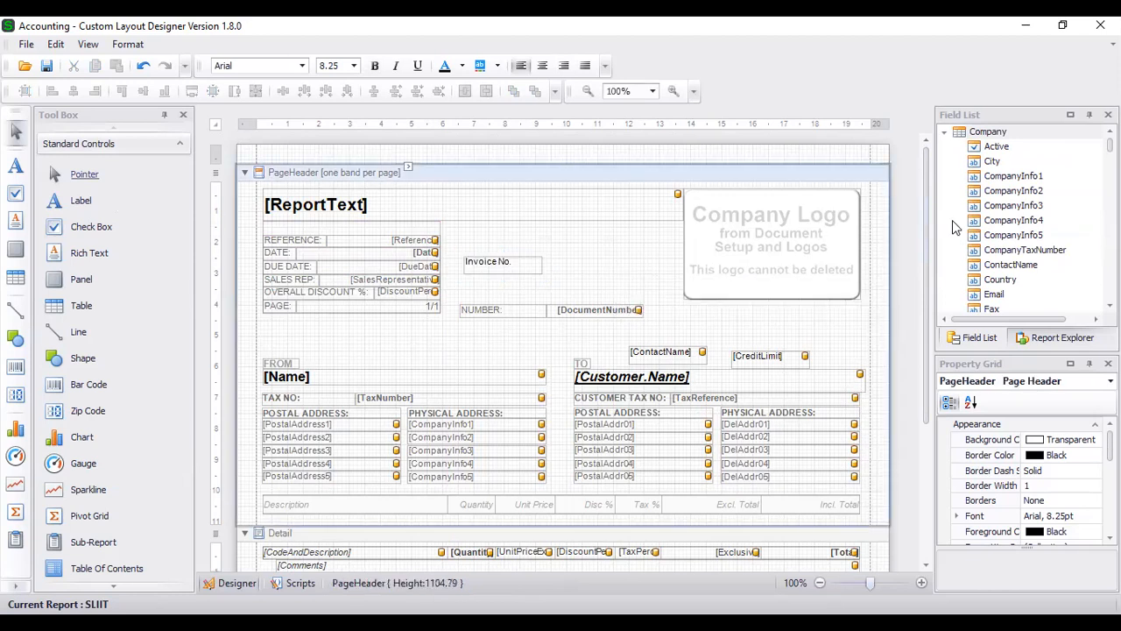
# - Place the DocumentNumber field beside Invoice No. and delete the old NUMBER label and field
pyautogui.click(944, 131)
pyautogui.click(944, 146)
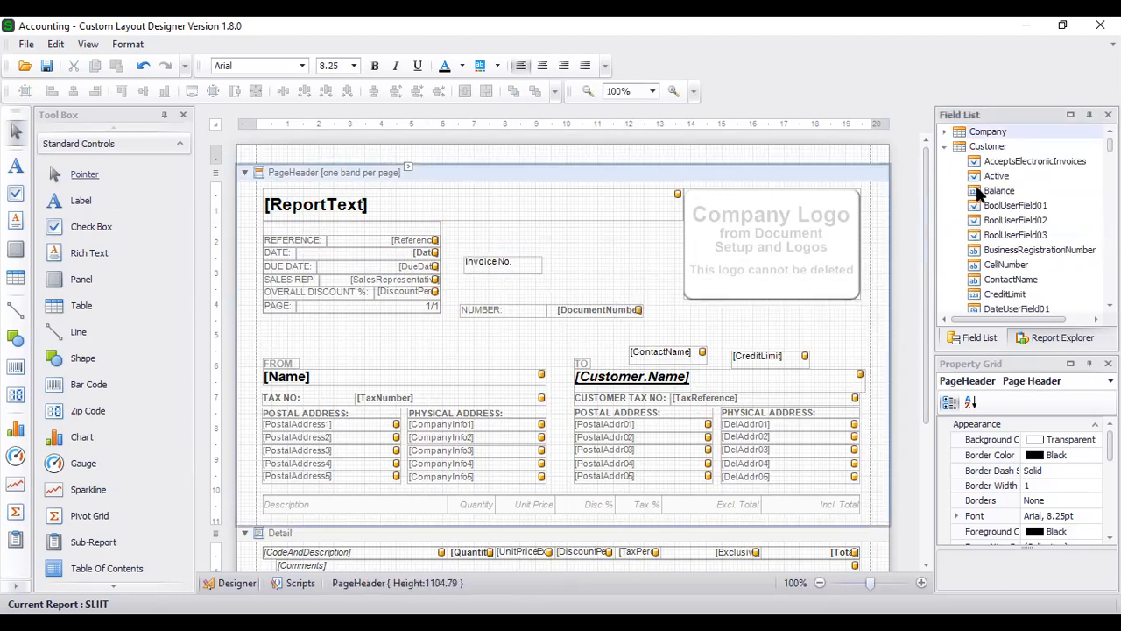
pyautogui.scroll(-15, 980, 193)
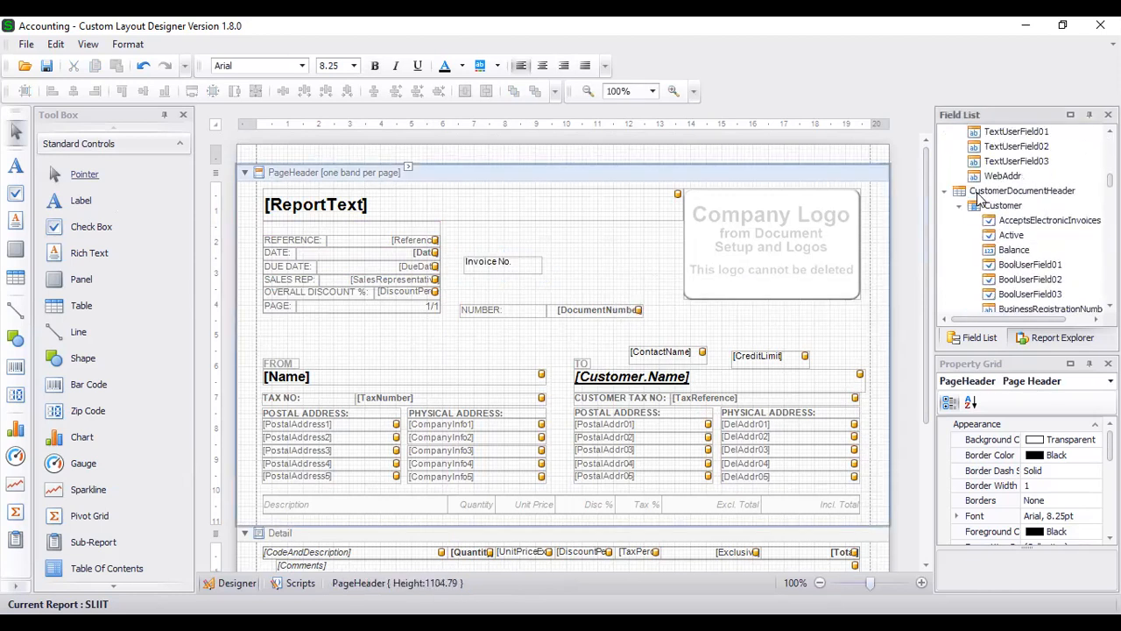
pyautogui.scroll(-3, 1007, 227)
pyautogui.scroll(-3, 1024, 252)
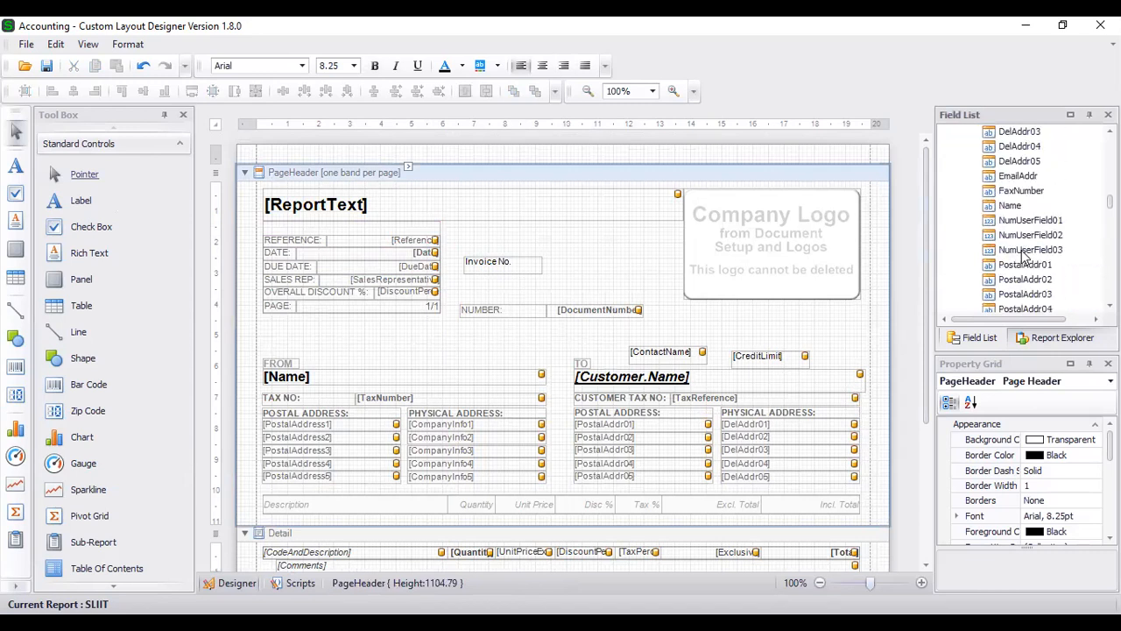
pyautogui.scroll(2, 1024, 252)
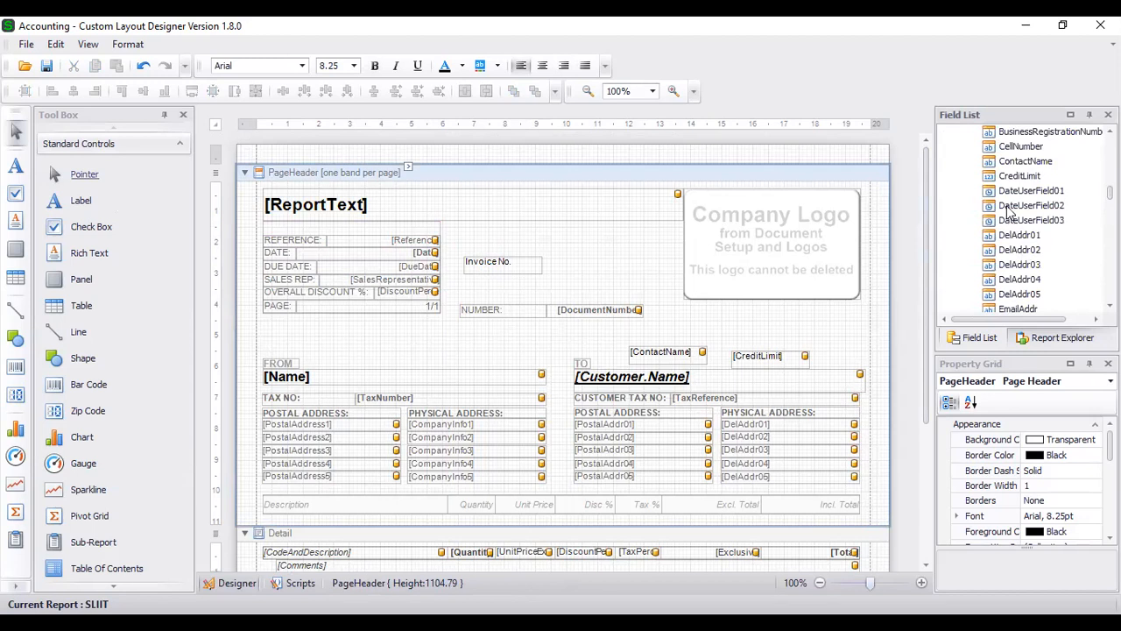
pyautogui.scroll(-1, 1038, 268)
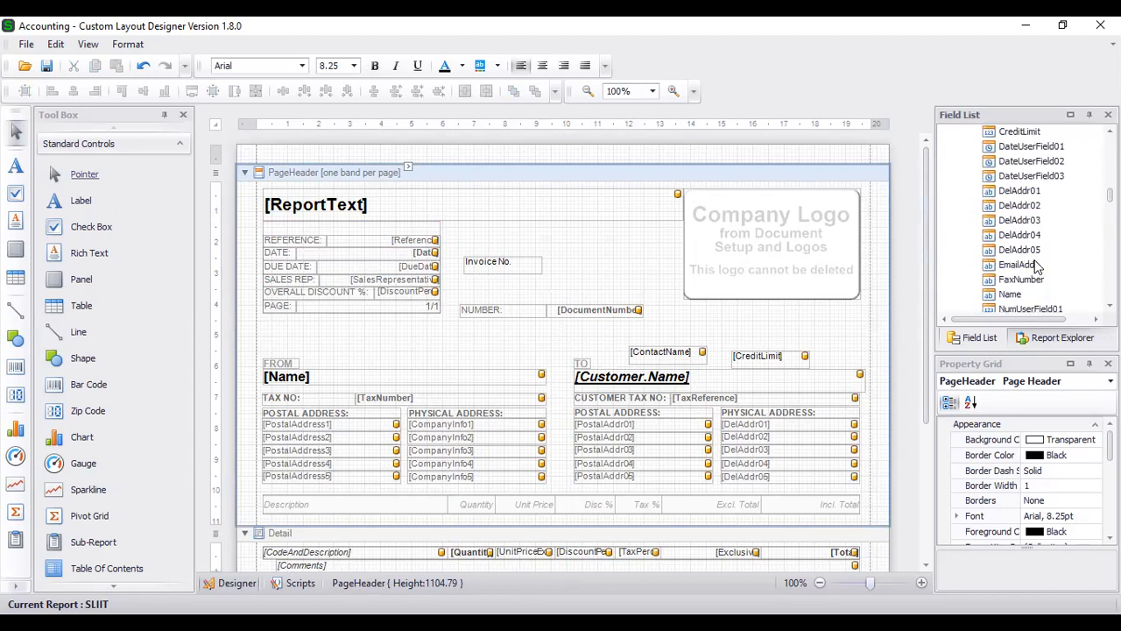
pyautogui.scroll(-4, 1038, 267)
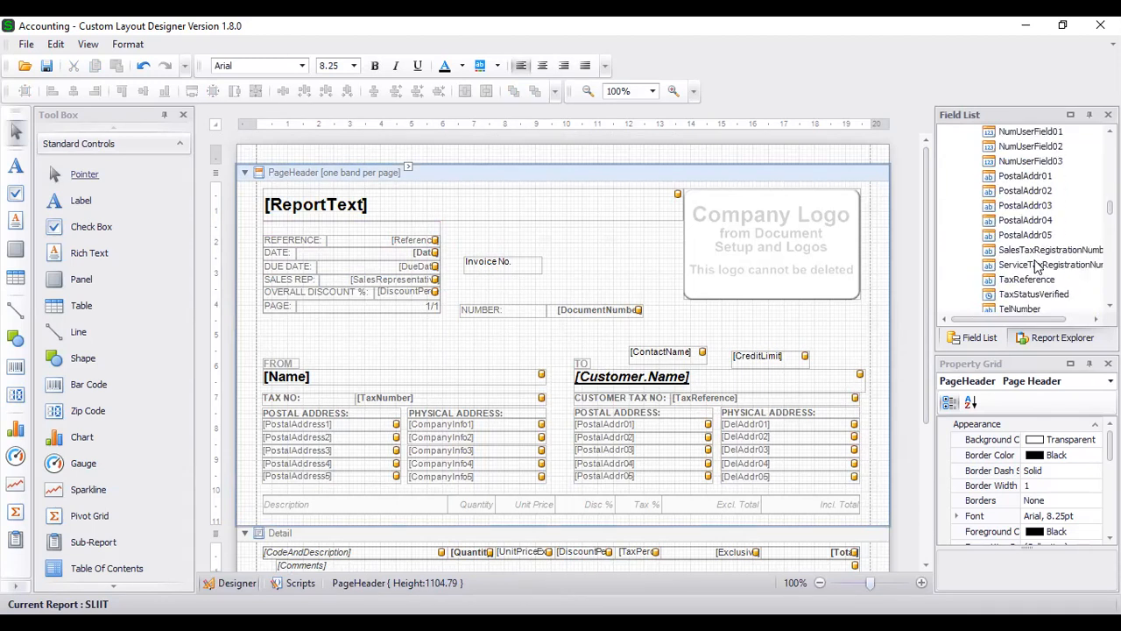
pyautogui.scroll(-3, 1038, 267)
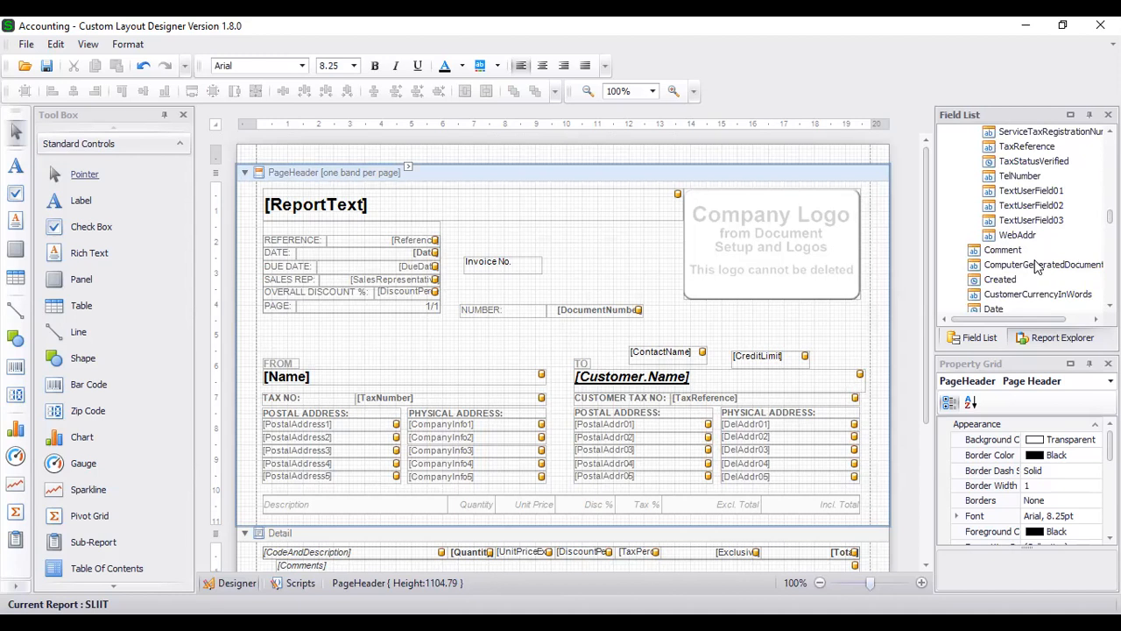
pyautogui.scroll(-3, 1037, 267)
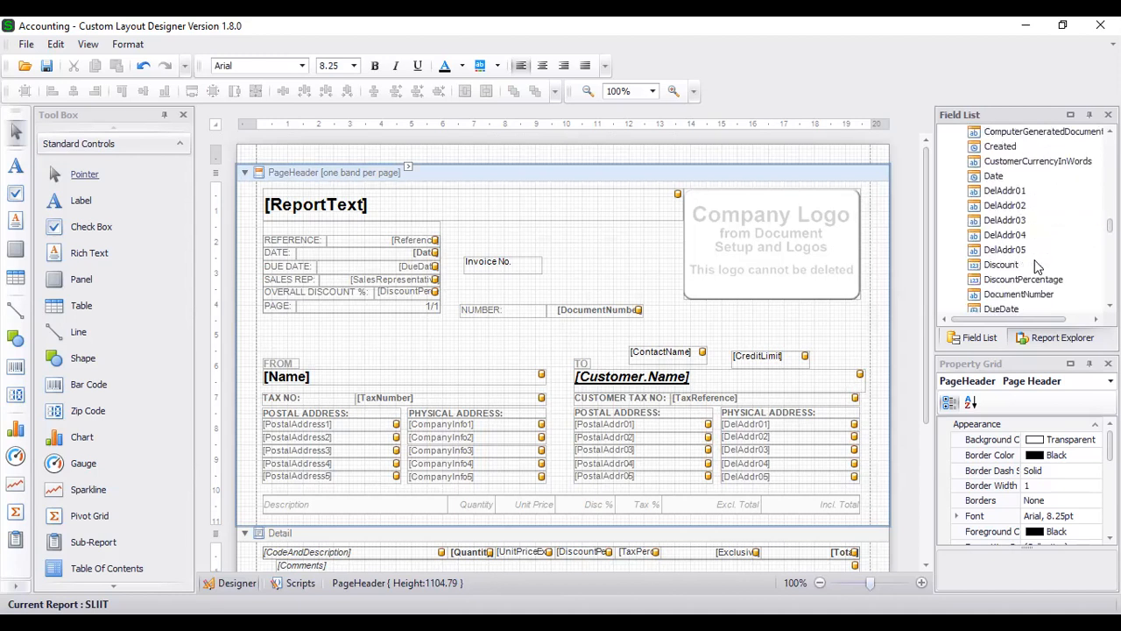
pyautogui.moveTo(1033, 294); pyautogui.dragTo(578, 262)
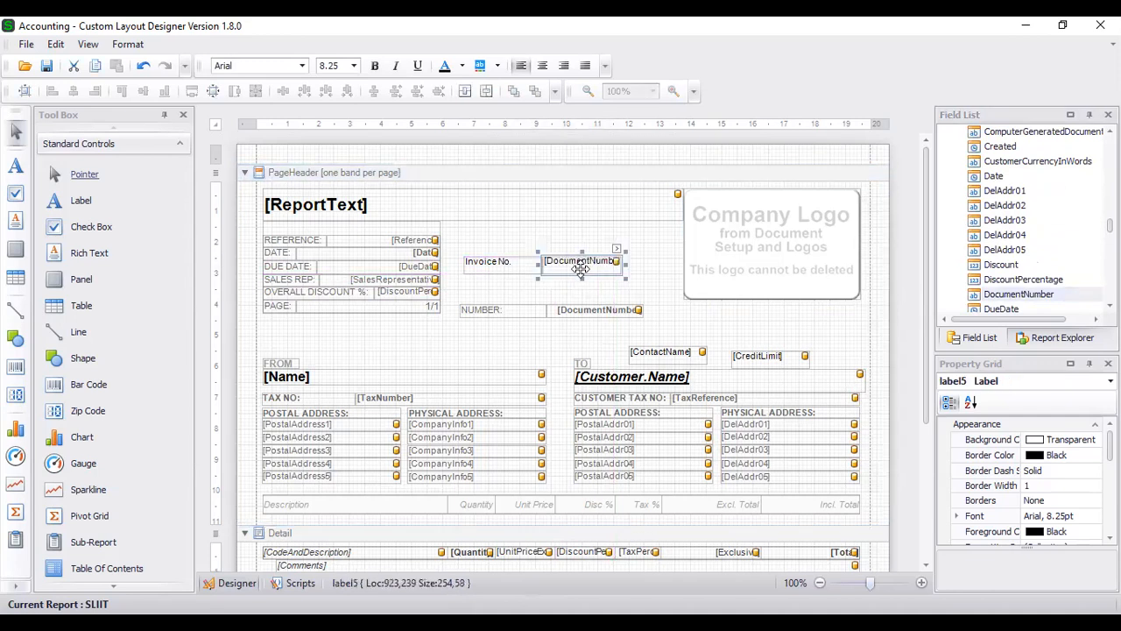
pyautogui.moveTo(509, 298); pyautogui.dragTo(613, 353)
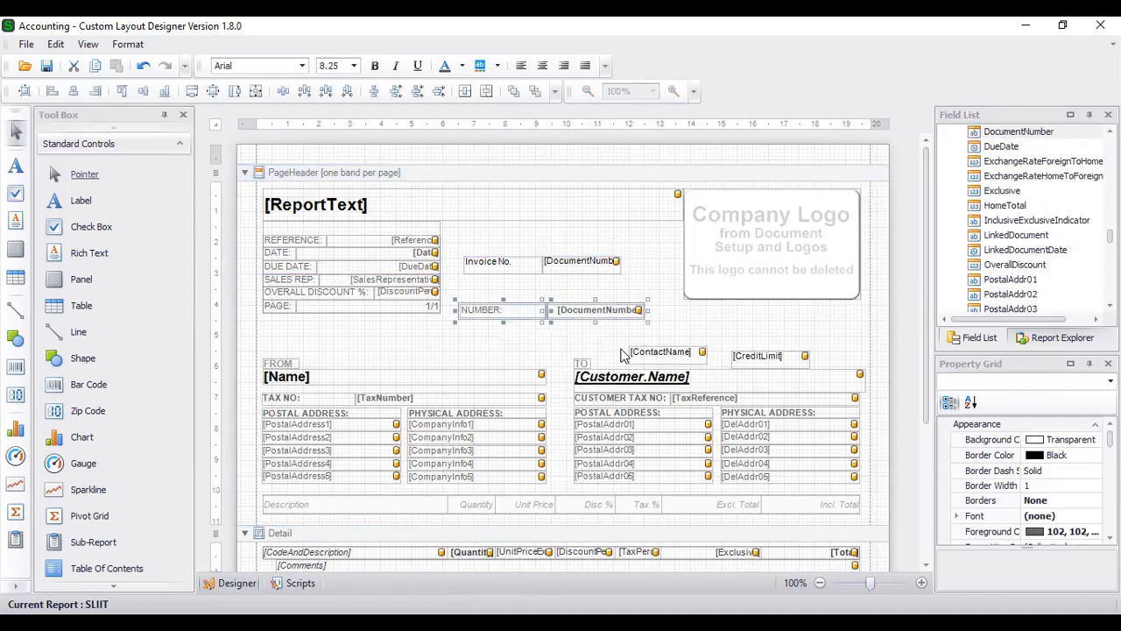
pyautogui.press('Delete')
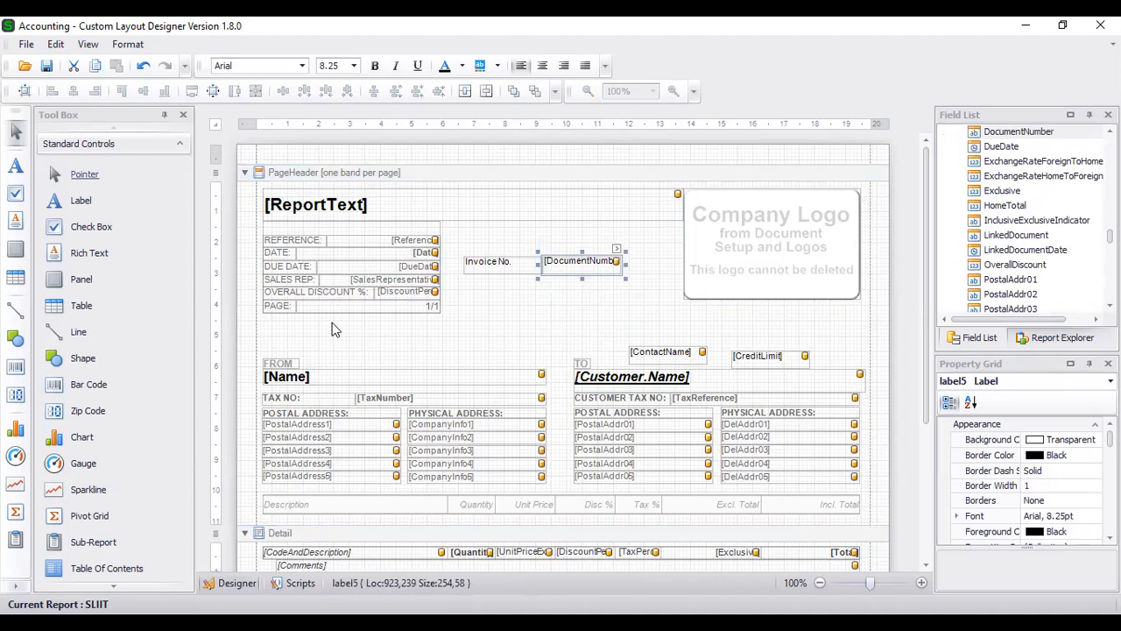
# - Rename the 'Invoice No.' label to 'Quotation No.'
pyautogui.click(403, 335)
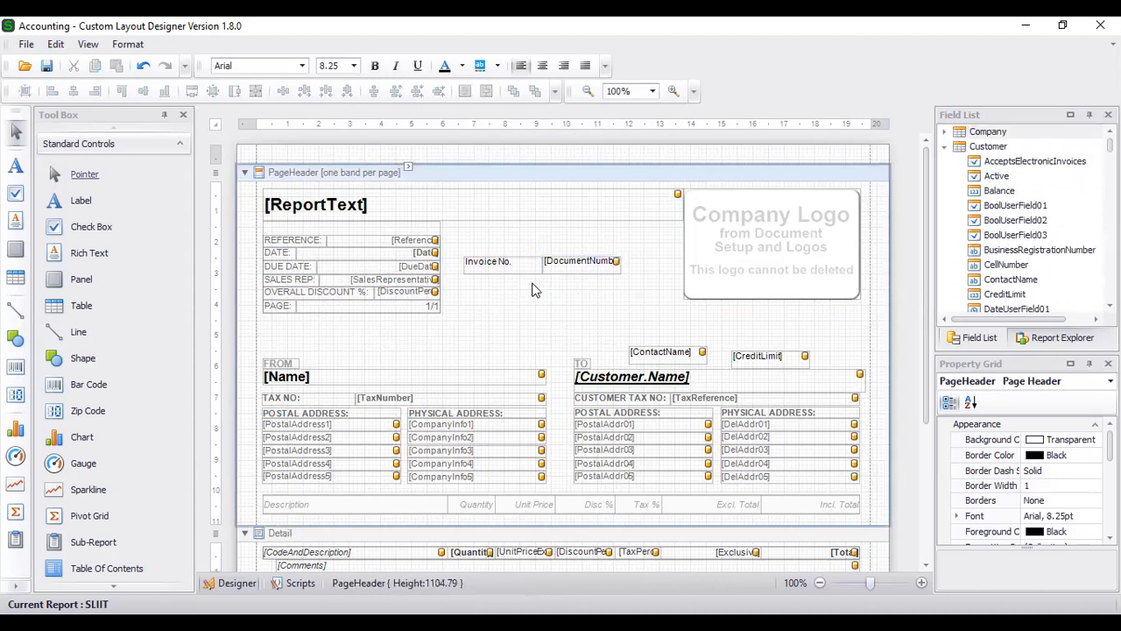
pyautogui.doubleClick(503, 265)
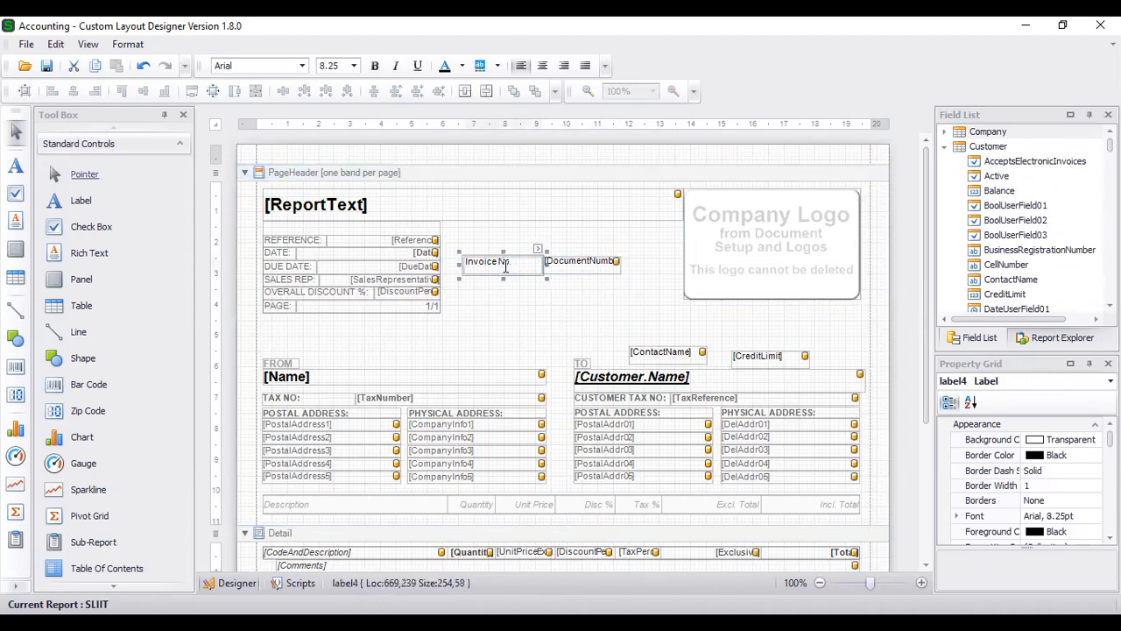
pyautogui.moveTo(495, 264); pyautogui.dragTo(453, 263)
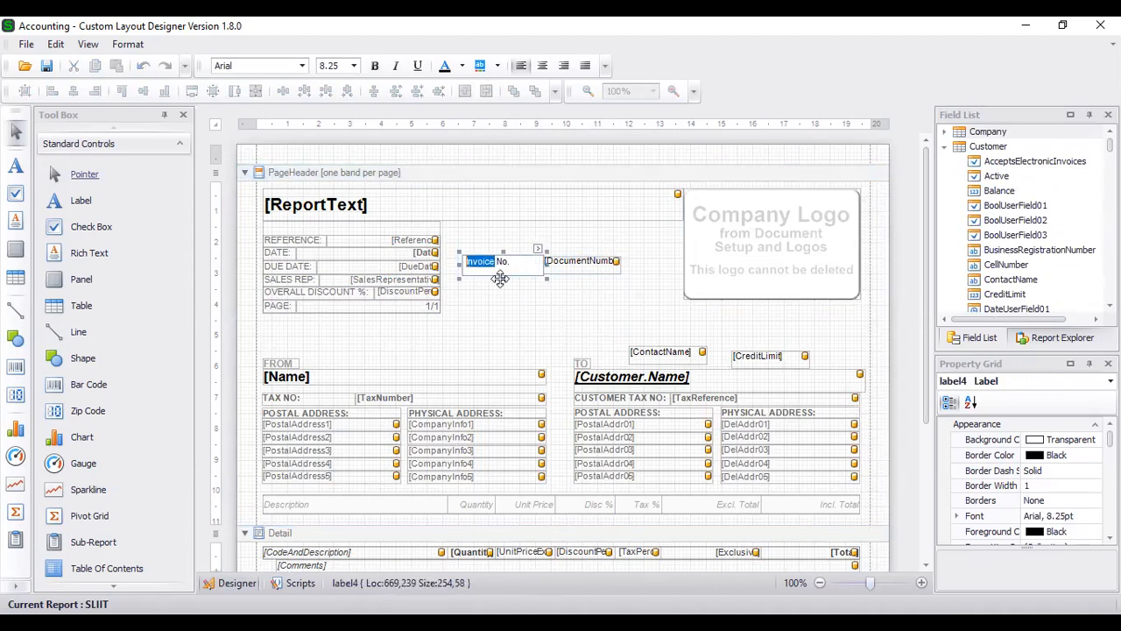
pyautogui.write('Qu')
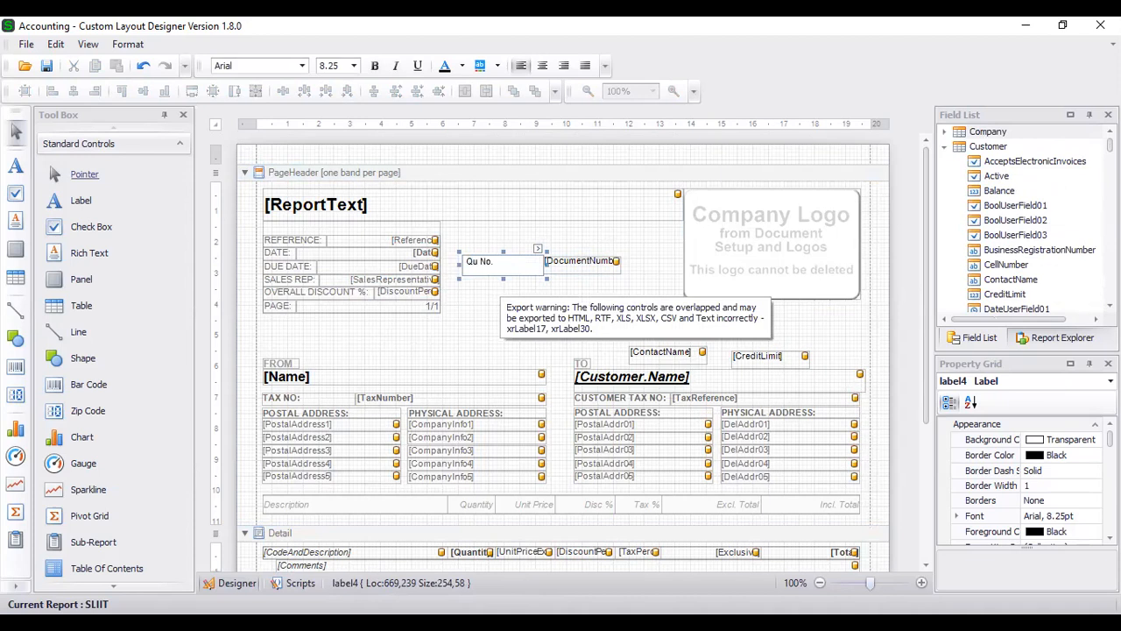
pyautogui.write('otation')
pyautogui.click(501, 310)
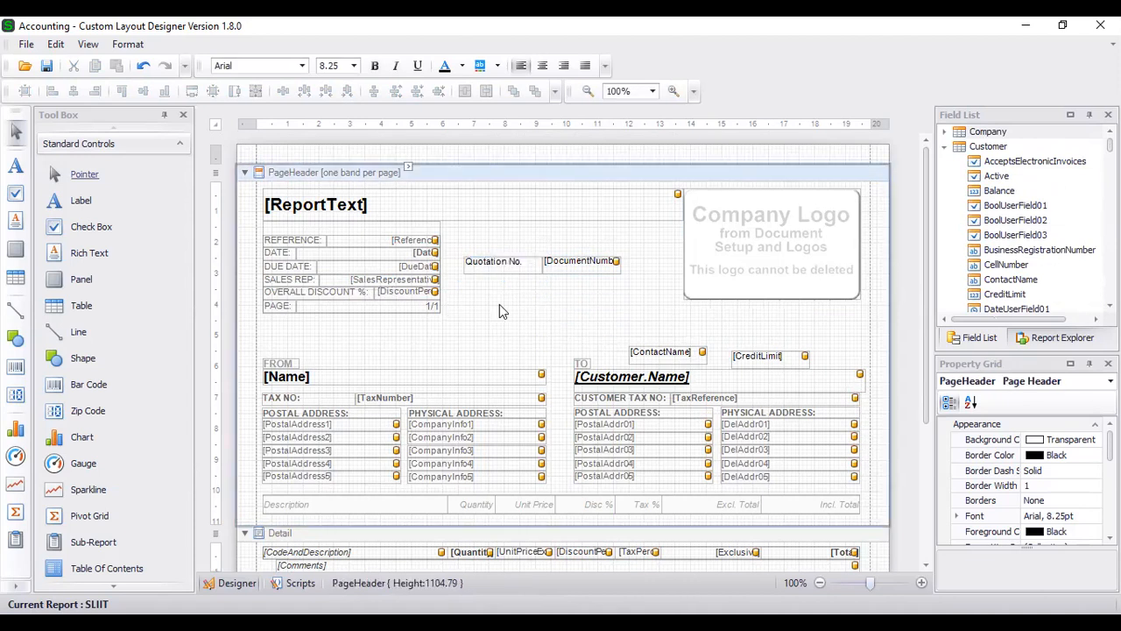
pyautogui.click(497, 272)
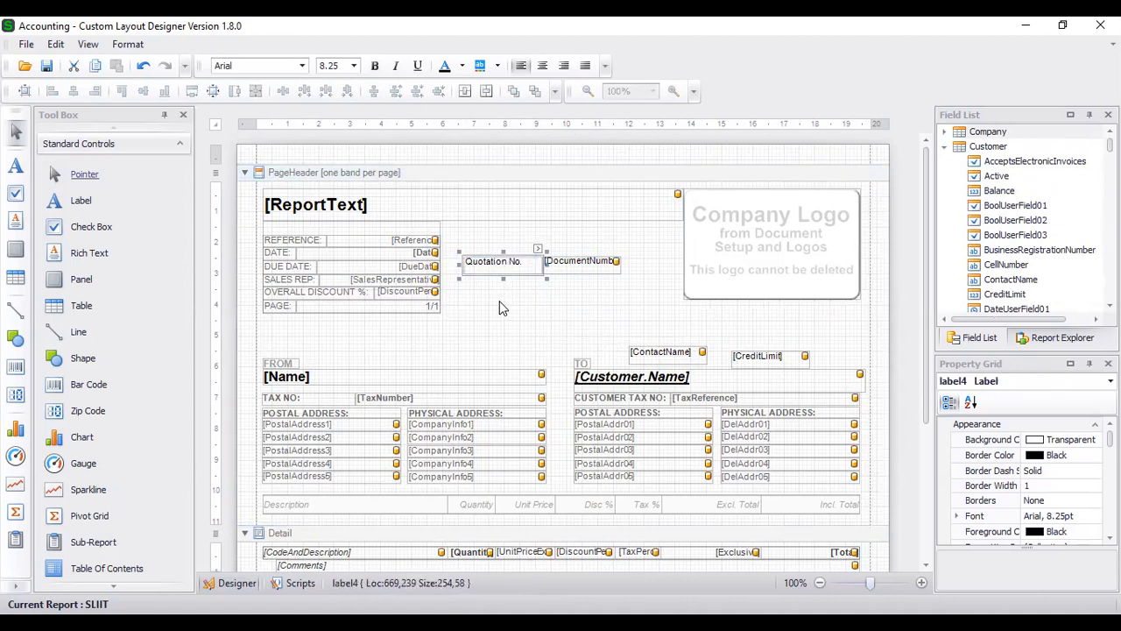
pyautogui.click(488, 296)
pyautogui.hotkey('ctrl', 'v')
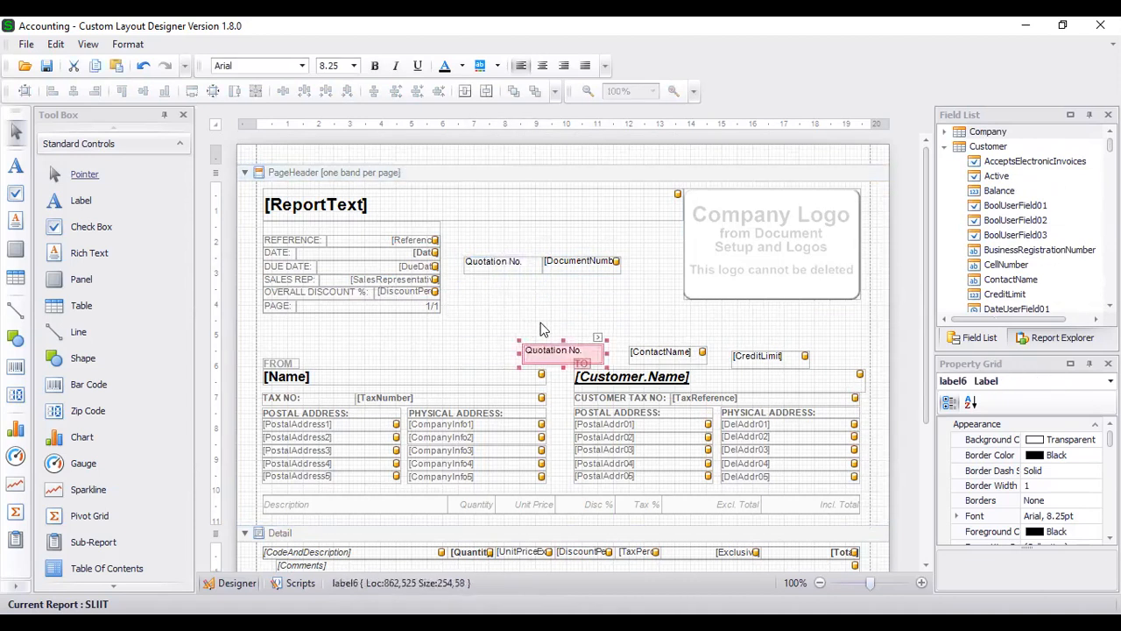
pyautogui.moveTo(536, 354); pyautogui.dragTo(476, 289)
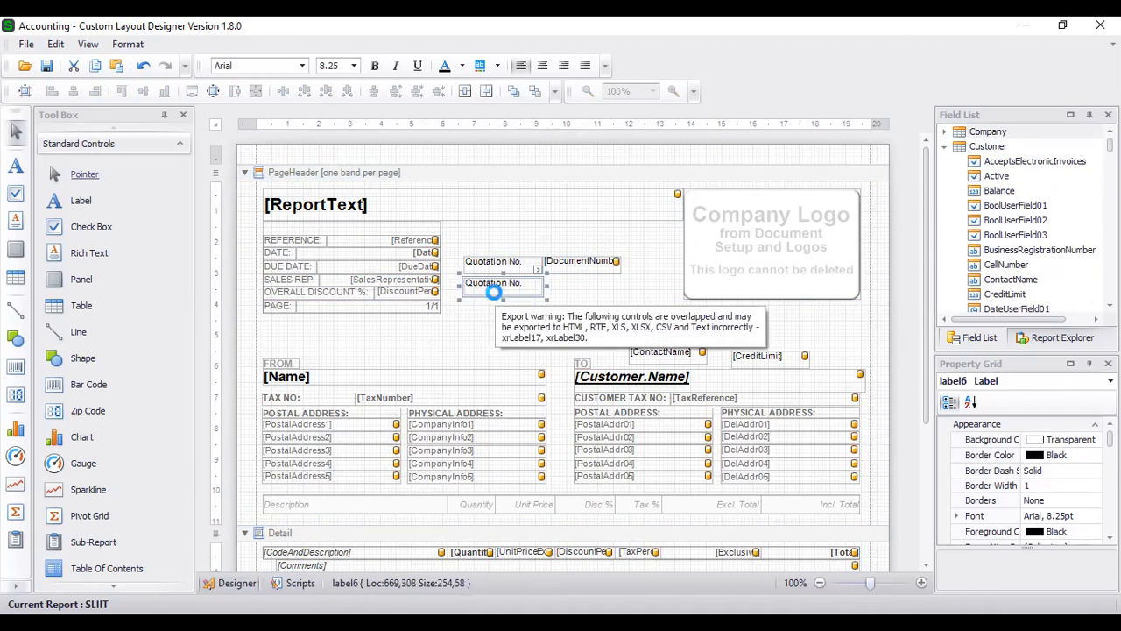
pyautogui.press('Delete')
# - Add a 'Quotation Date' label directly beneath Quotation No
pyautogui.moveTo(81, 201); pyautogui.dragTo(500, 292)
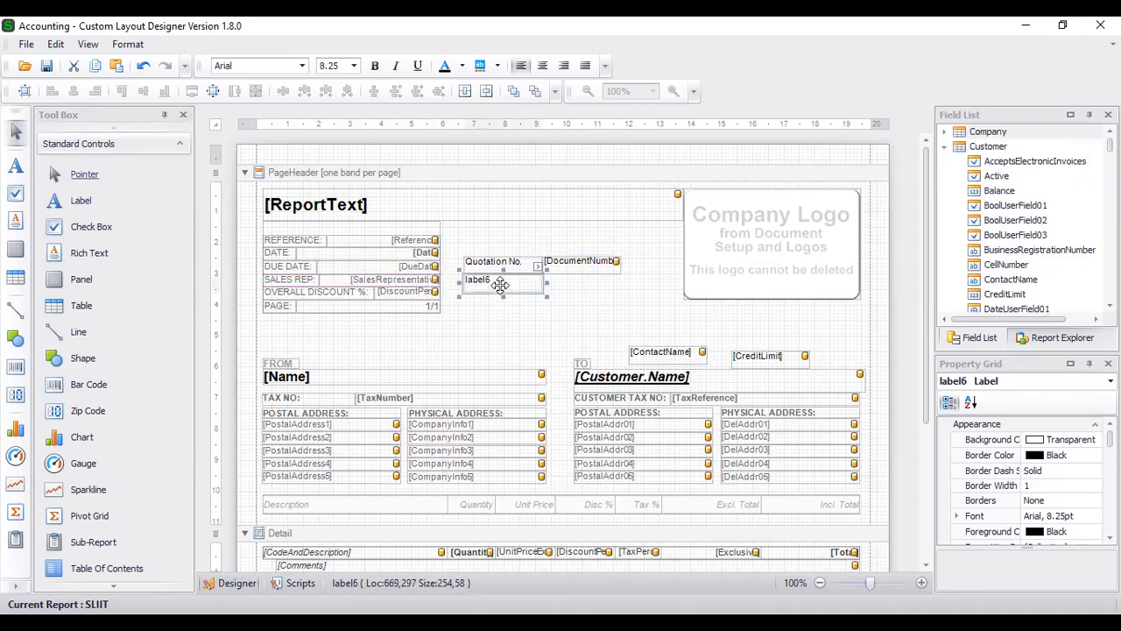
pyautogui.write('Quotatio')
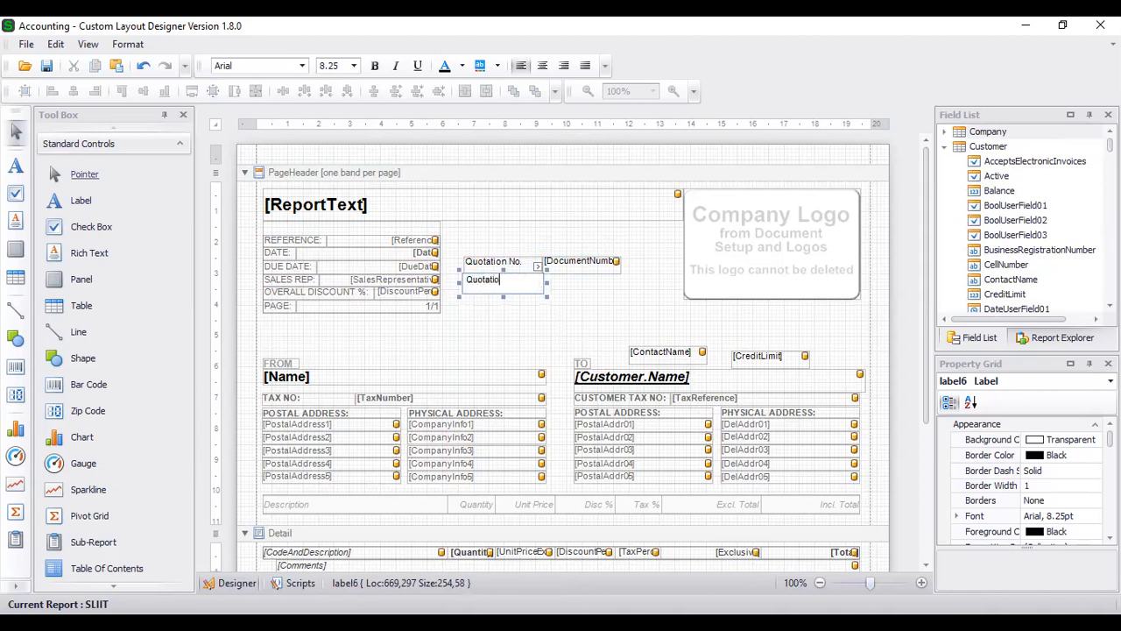
pyautogui.write('n Date')
pyautogui.click(615, 287)
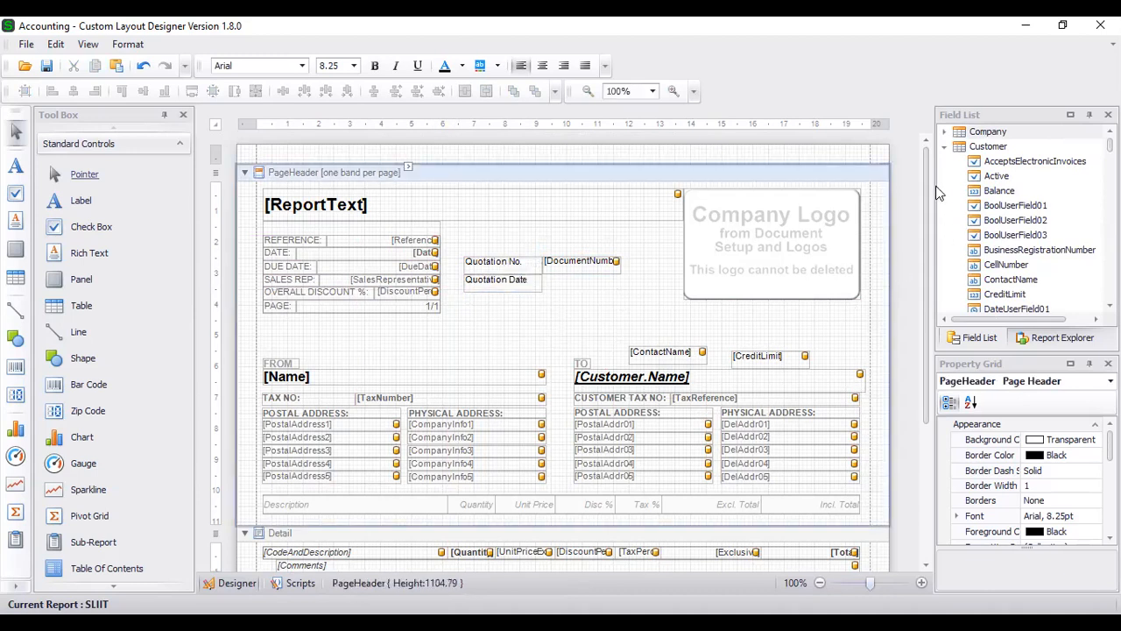
# - Place the CustomerDocumentHeader Date field beside the Quotation Date label
pyautogui.click(944, 146)
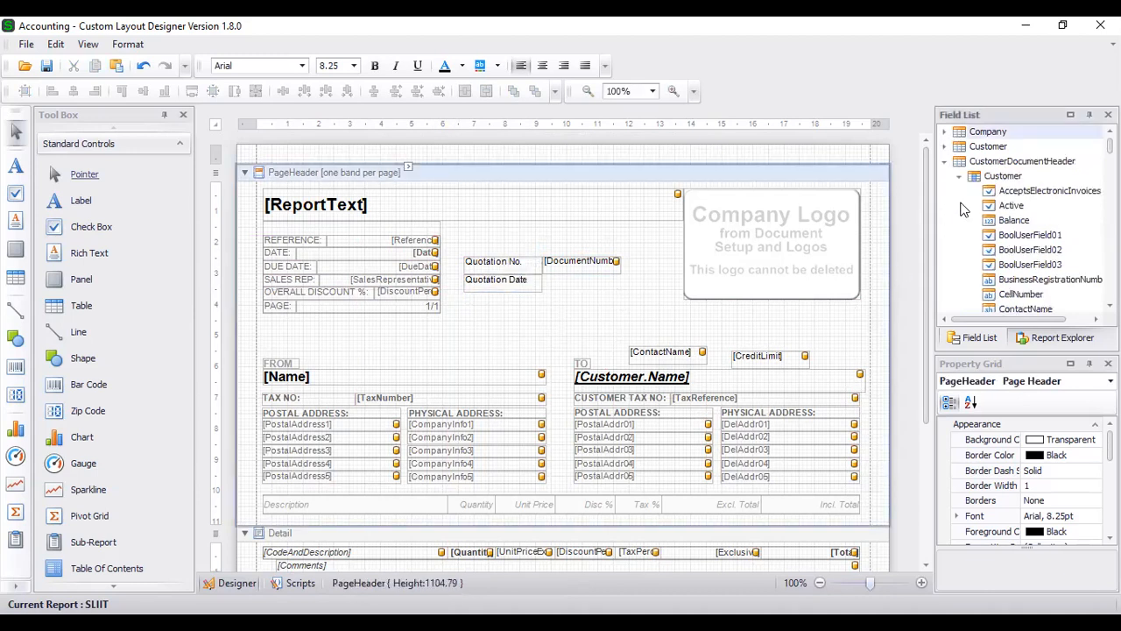
pyautogui.scroll(-3, 1007, 206)
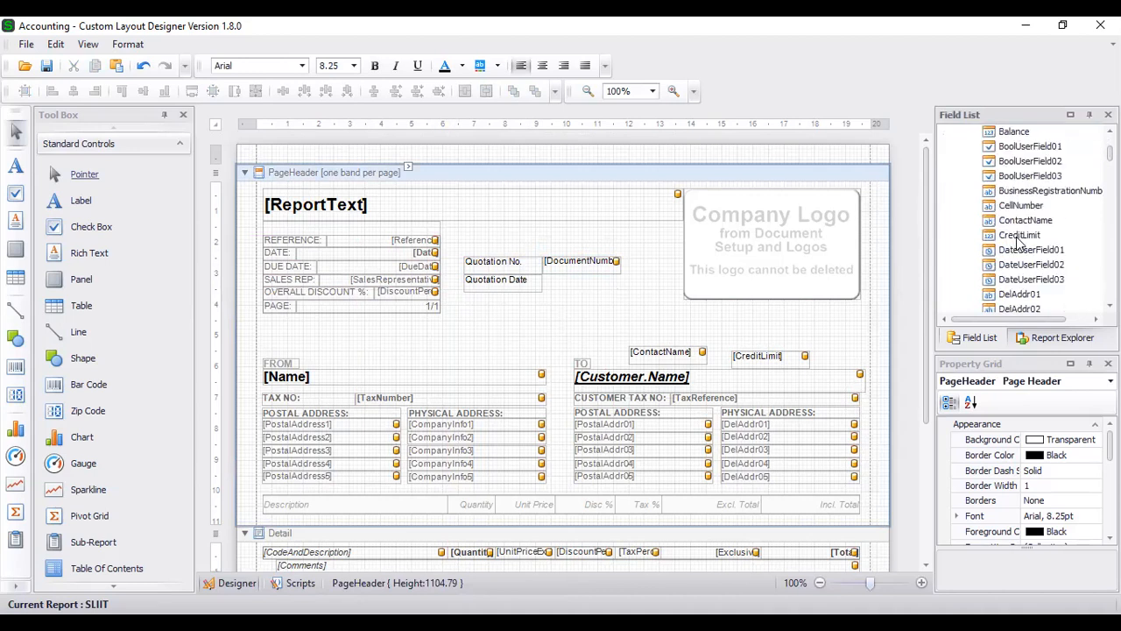
pyautogui.scroll(-2, 1019, 254)
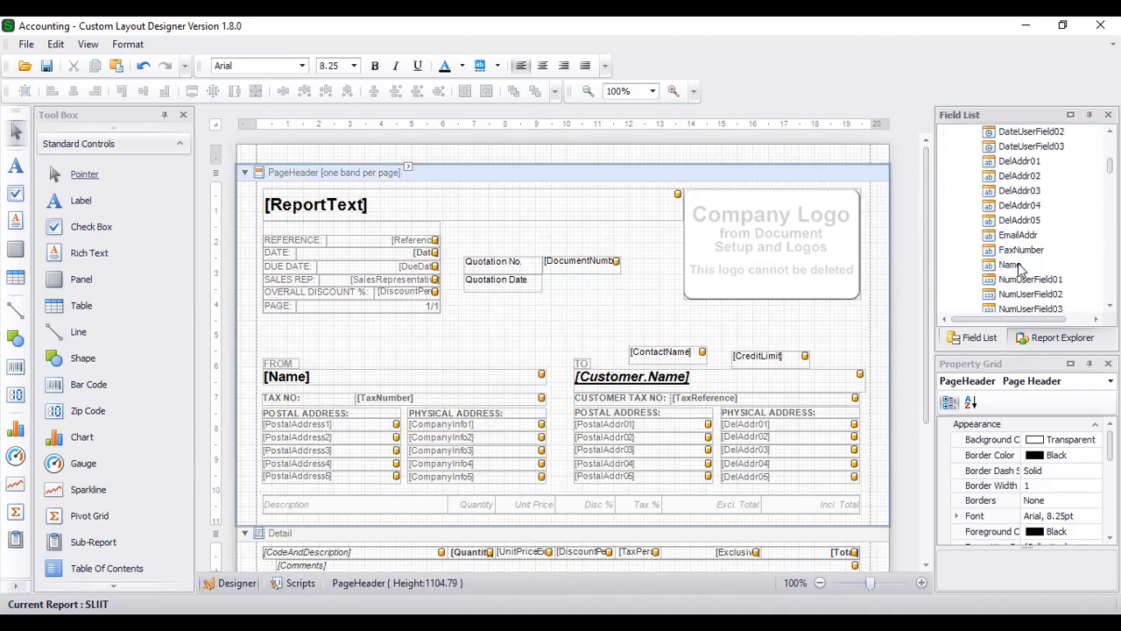
pyautogui.scroll(1, 1020, 252)
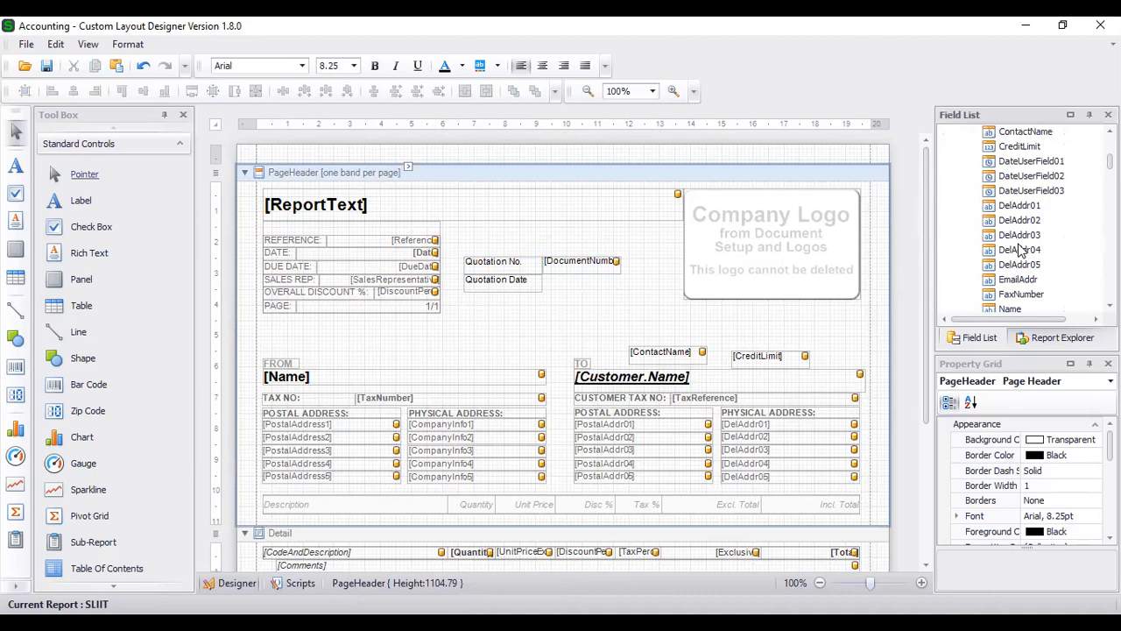
pyautogui.scroll(1, 1020, 251)
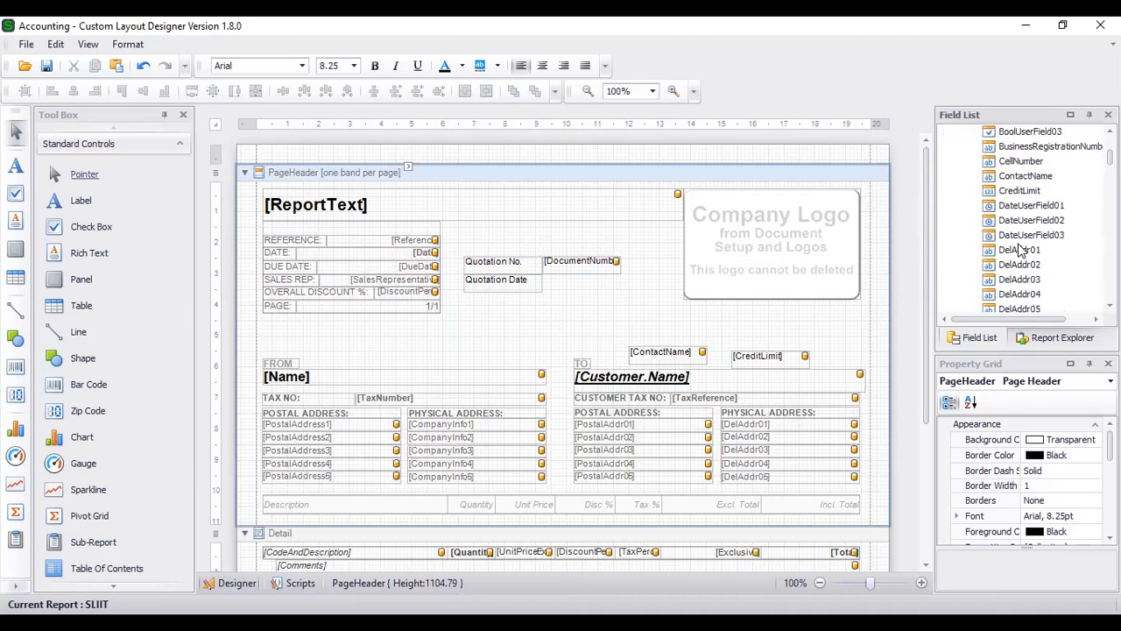
pyautogui.scroll(2, 1021, 251)
pyautogui.scroll(-3, 1021, 251)
pyautogui.scroll(-8, 1020, 251)
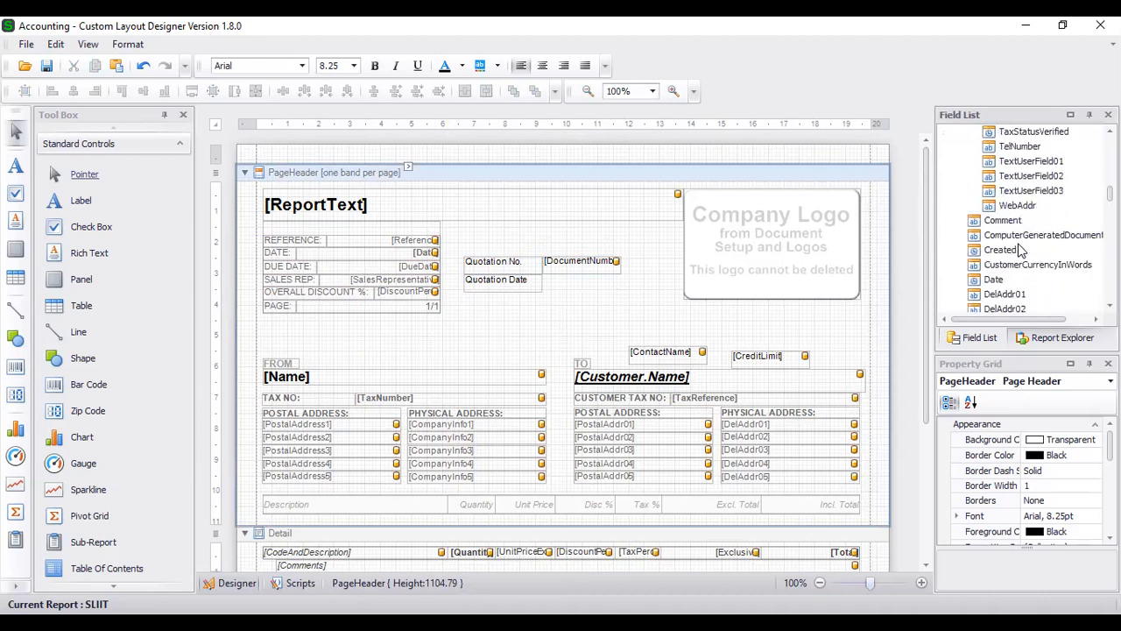
pyautogui.moveTo(994, 243); pyautogui.dragTo(583, 284)
pyautogui.click(548, 317)
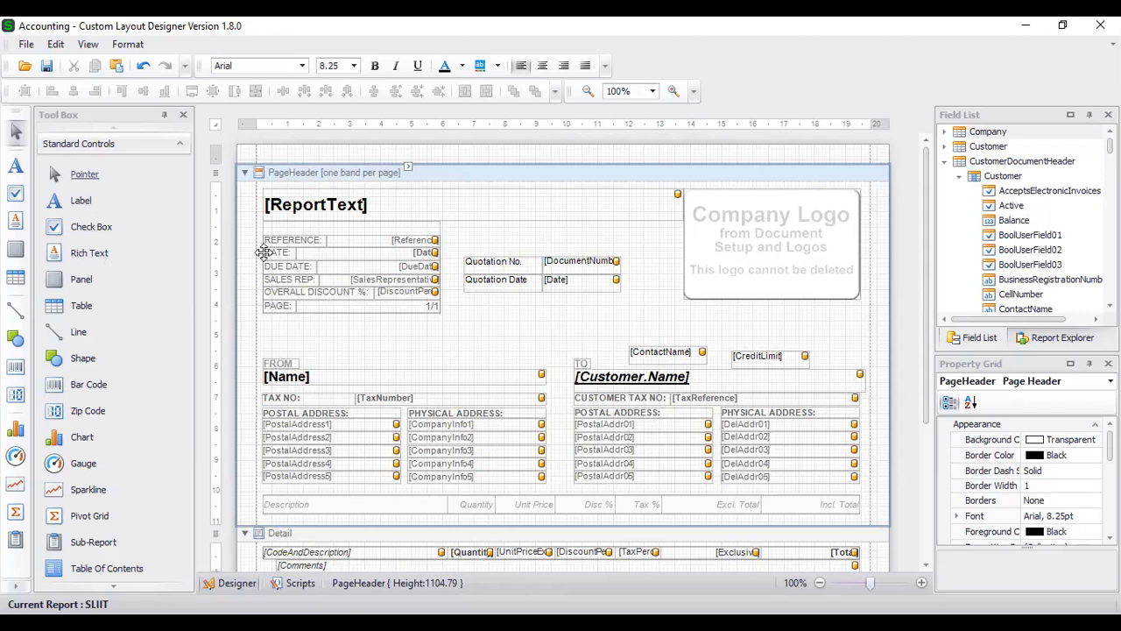
# - Draw a trial line and a three-cell table in the page header, then delete both
pyautogui.click(77, 337)
pyautogui.moveTo(284, 334); pyautogui.dragTo(702, 331)
pyautogui.press('Delete')
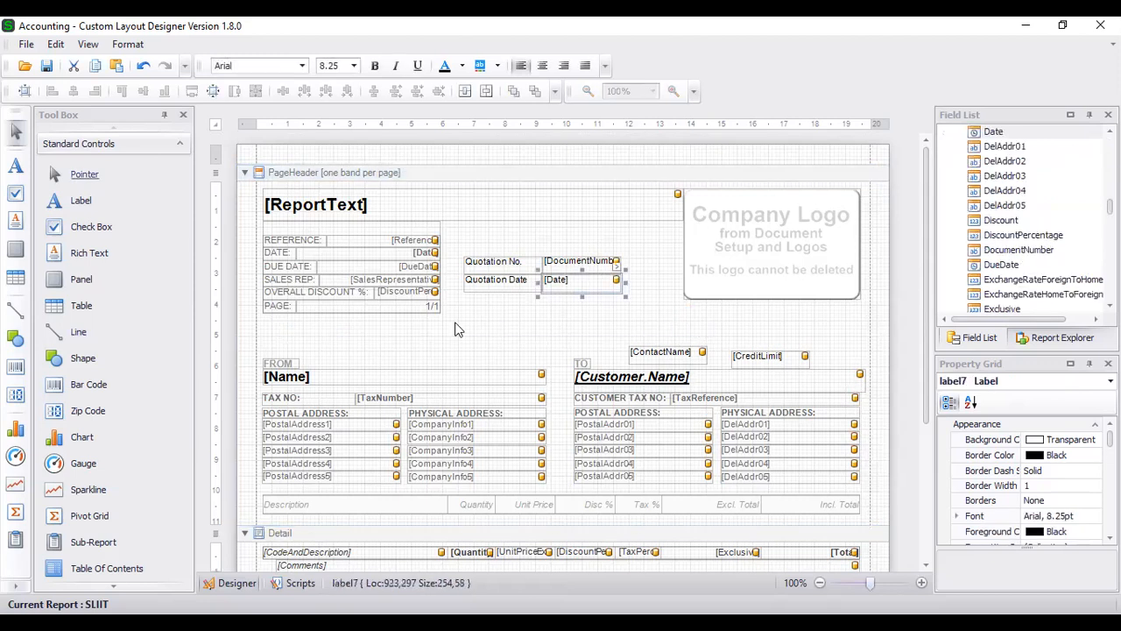
pyautogui.click(77, 309)
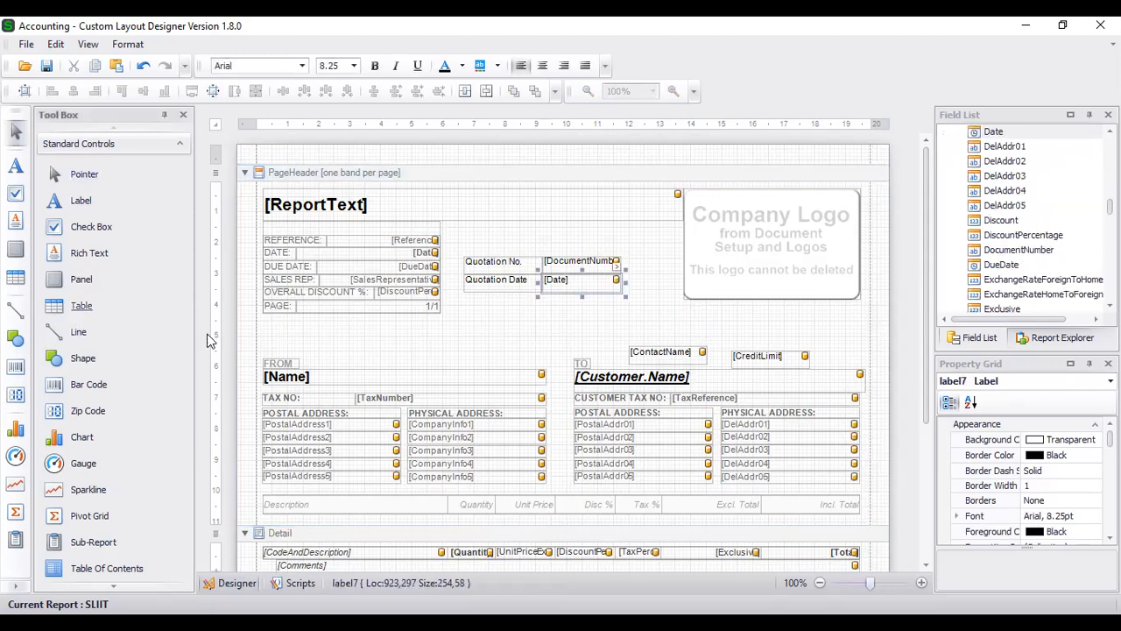
pyautogui.moveTo(370, 323); pyautogui.dragTo(442, 352)
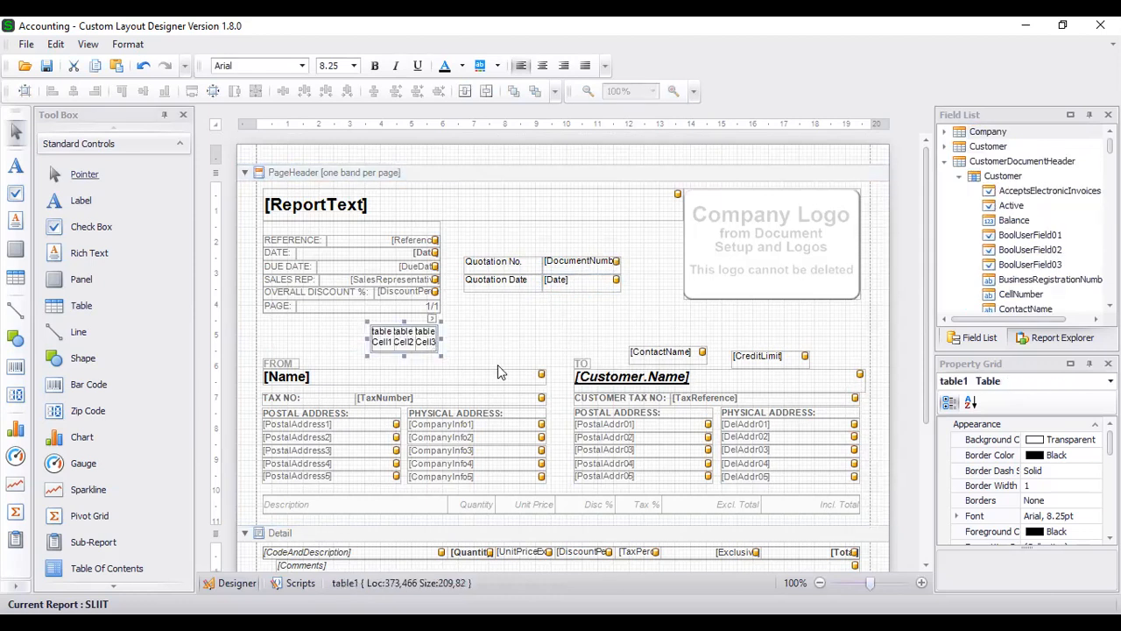
pyautogui.press('Delete')
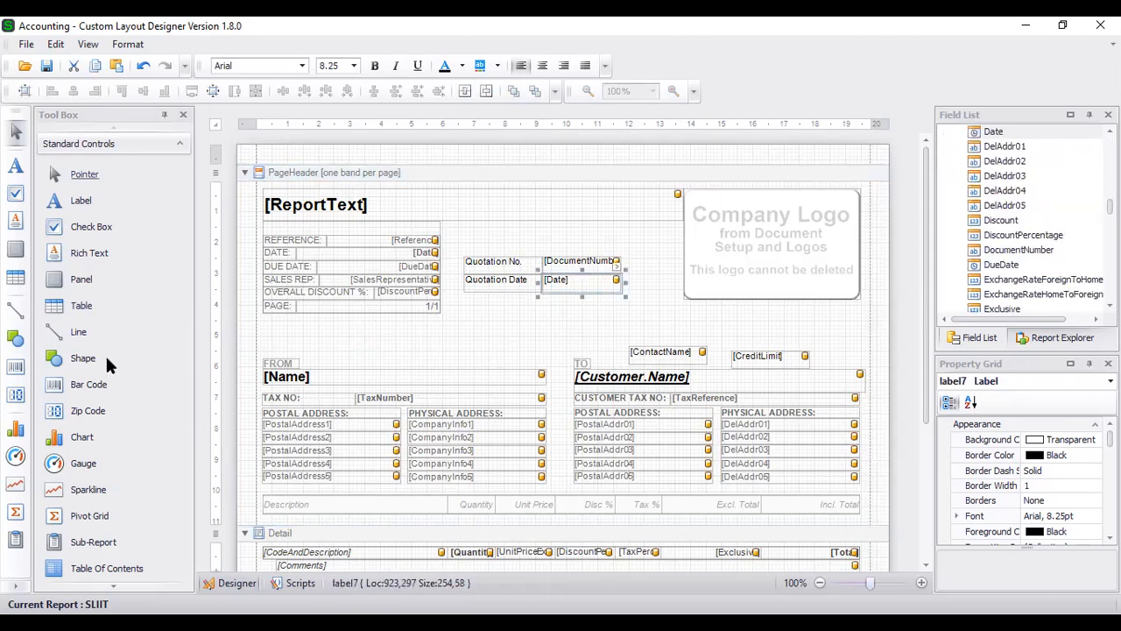
# - Select the Quotation No. and Quotation Date labels together
pyautogui.scroll(-5, 105, 354)
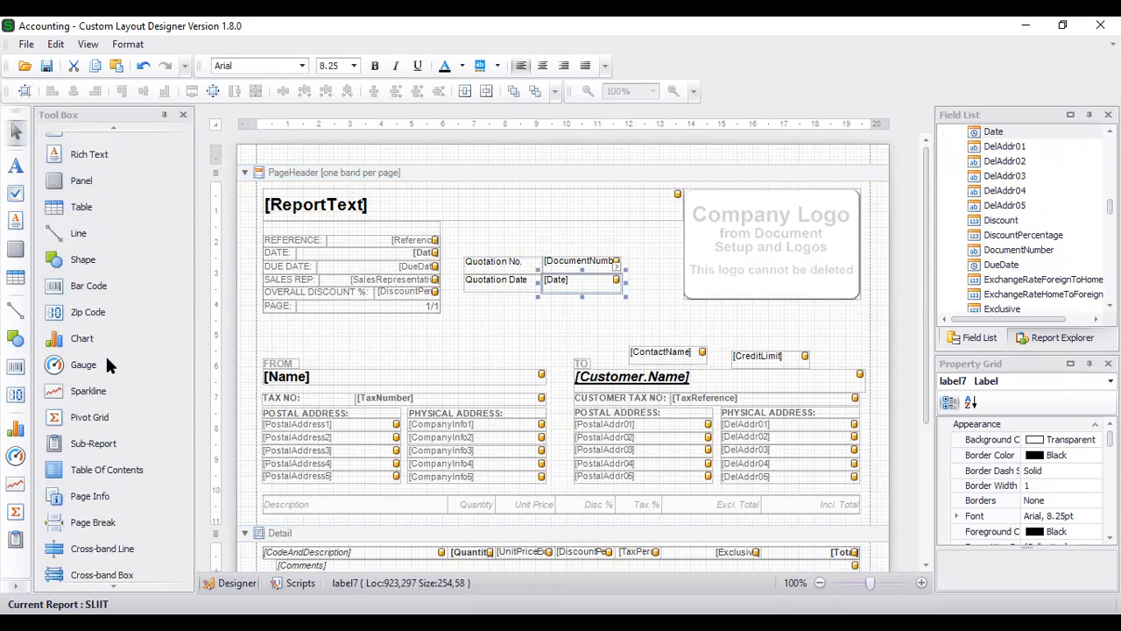
pyautogui.scroll(5, 106, 354)
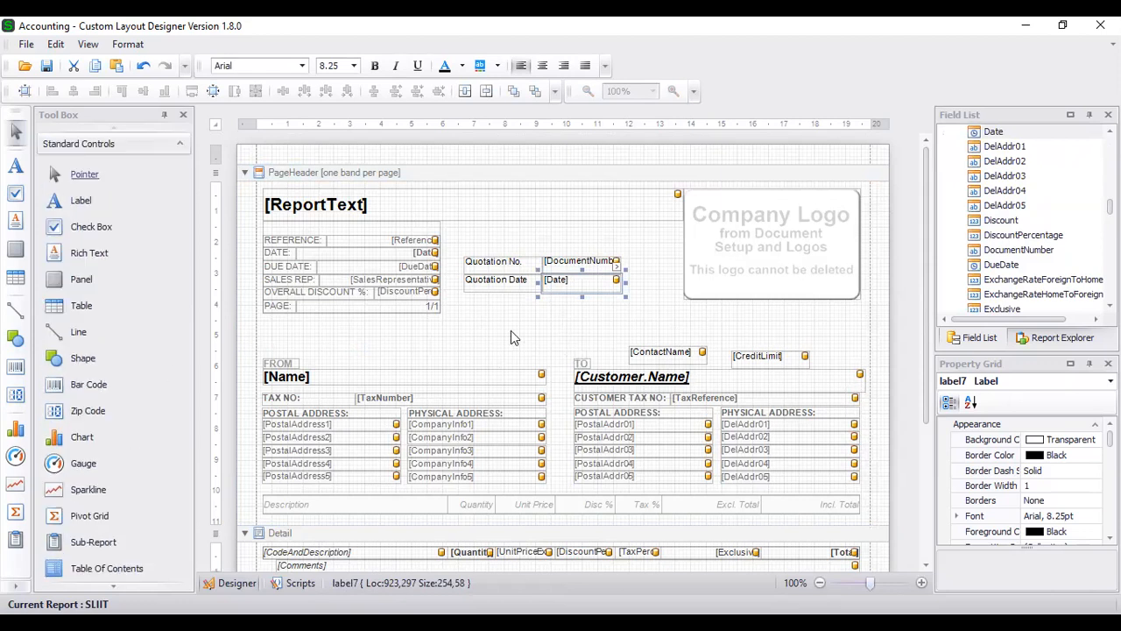
pyautogui.click(511, 330)
pyautogui.moveTo(495, 234); pyautogui.dragTo(508, 322)
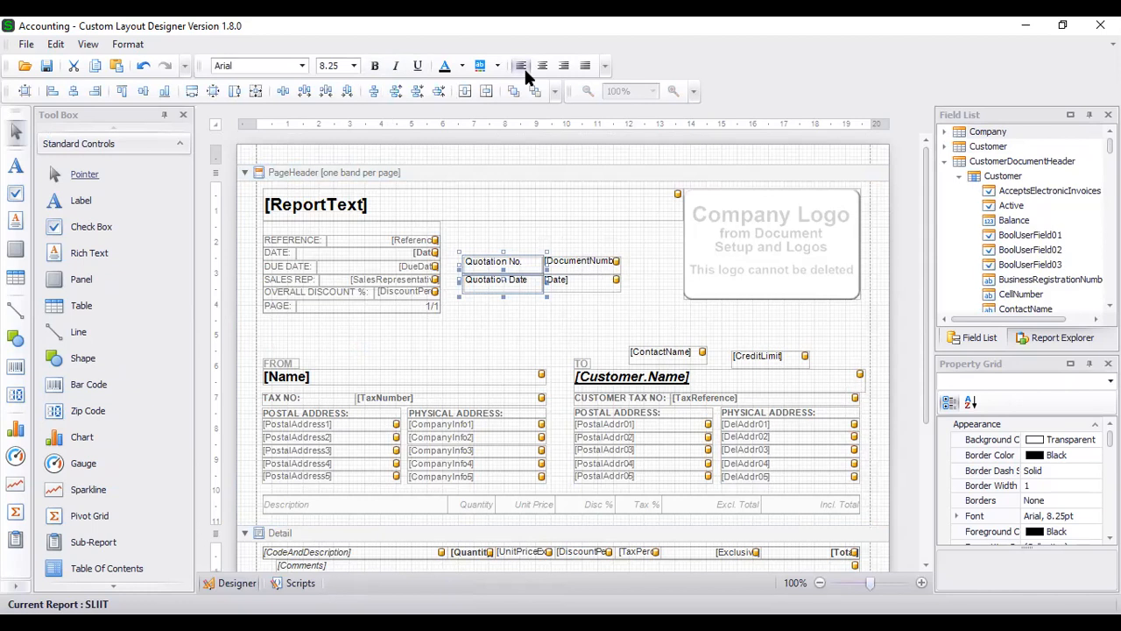
# - Give both Quotation labels a bold Arial font at size 11 (11.25pt)
pyautogui.click(1061, 515)
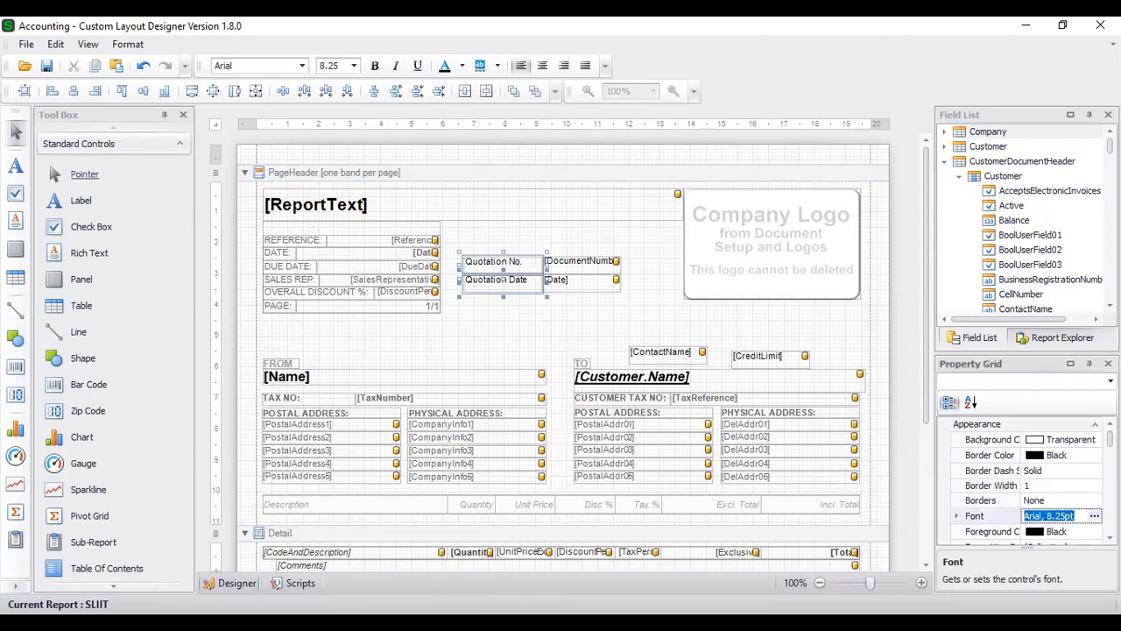
pyautogui.click(1095, 515)
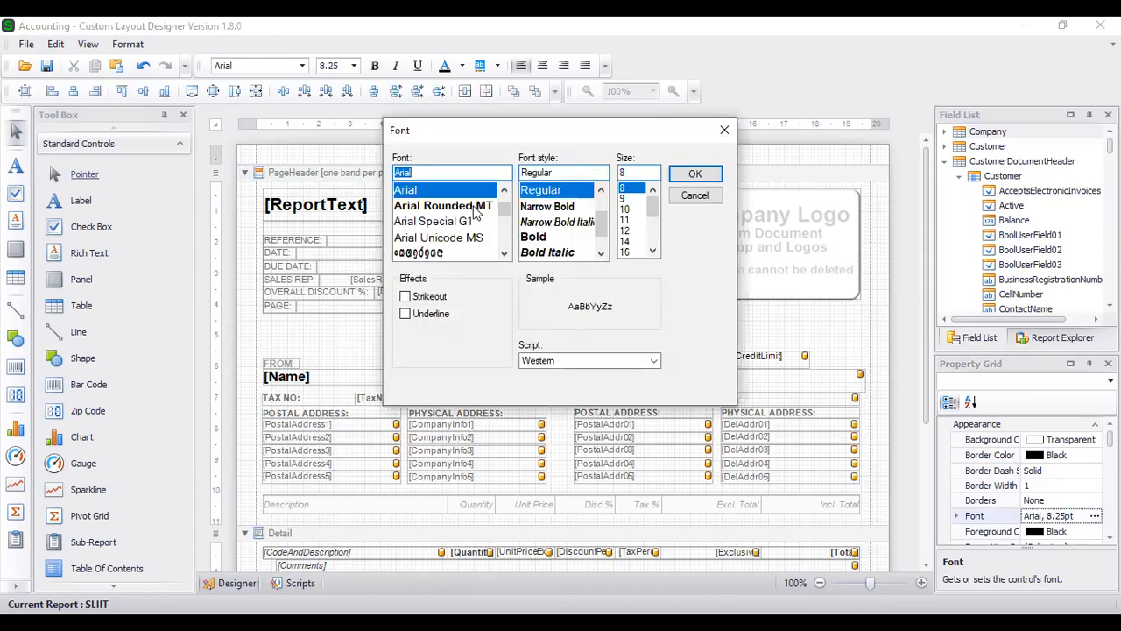
pyautogui.click(535, 236)
pyautogui.click(632, 231)
pyautogui.click(626, 220)
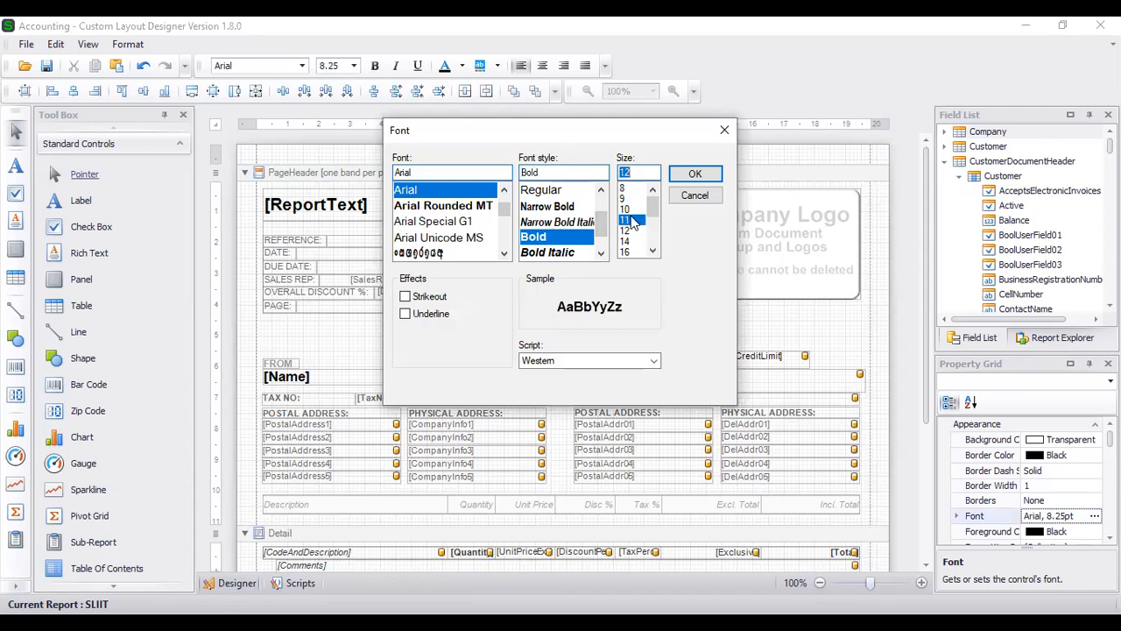
pyautogui.click(686, 174)
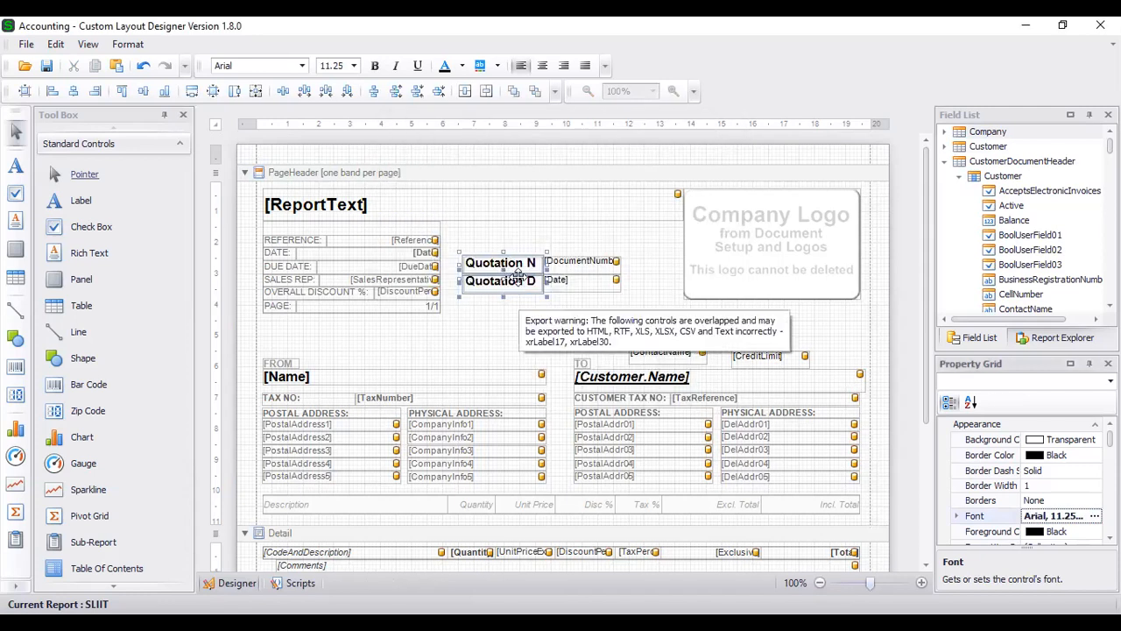
pyautogui.click(550, 247)
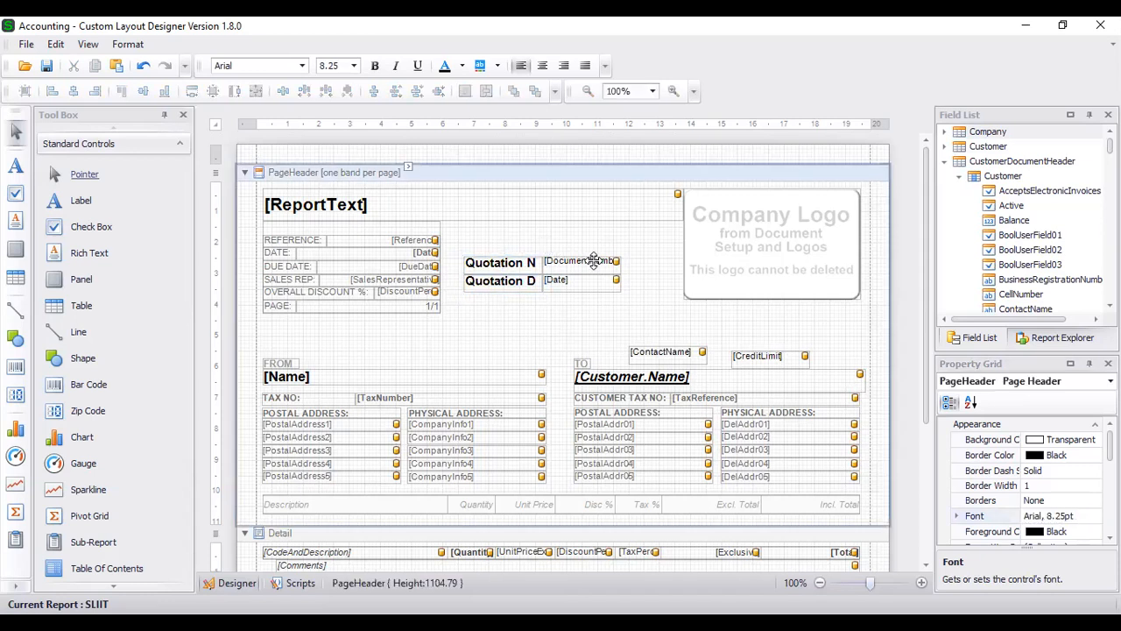
pyautogui.scroll(-3, 585, 271)
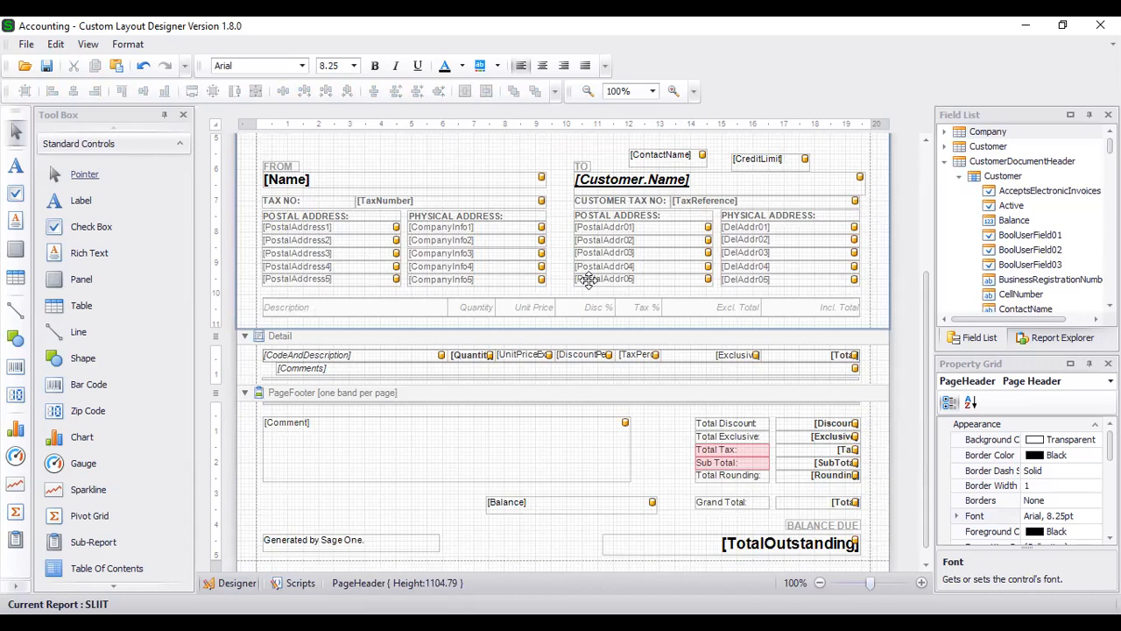
pyautogui.scroll(3, 587, 278)
pyautogui.scroll(-1, 587, 278)
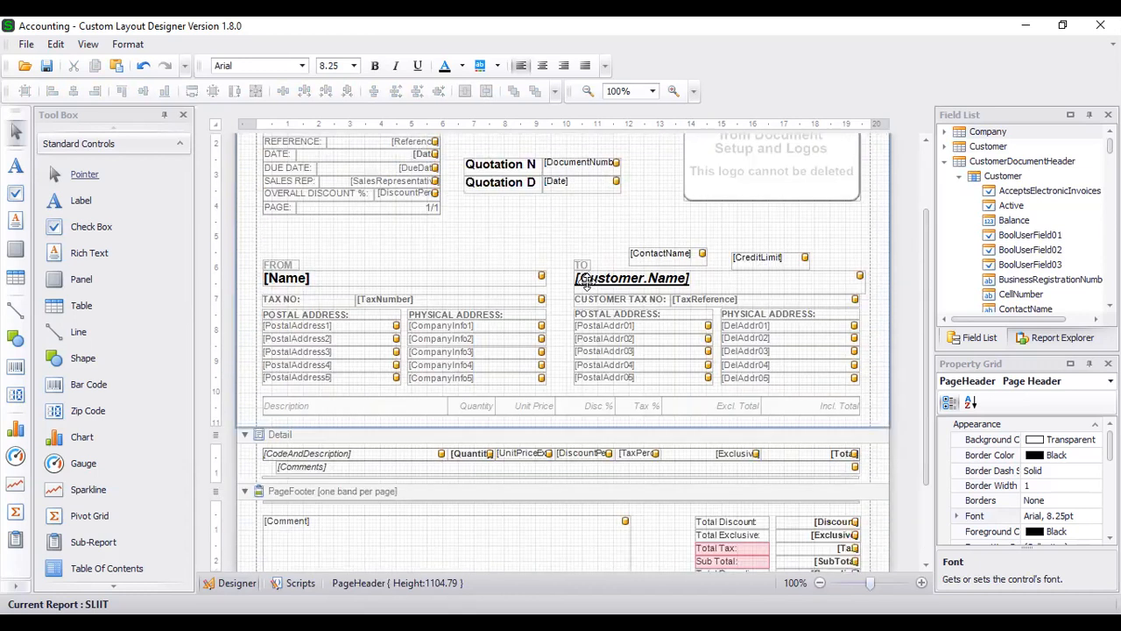
pyautogui.scroll(-3, 572, 297)
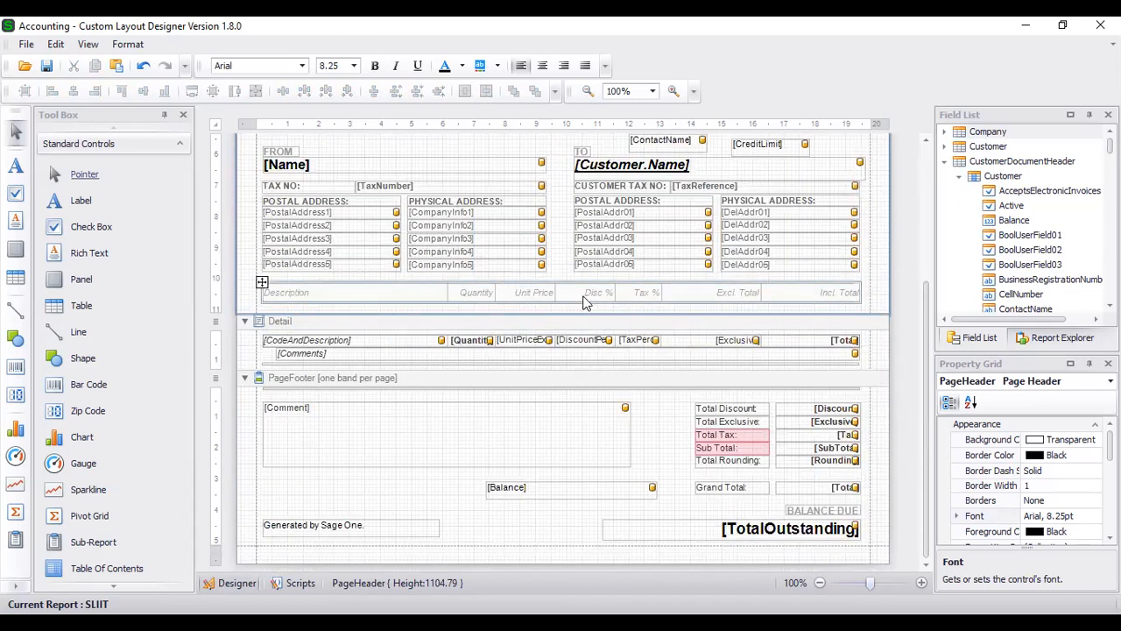
pyautogui.rightClick(584, 298)
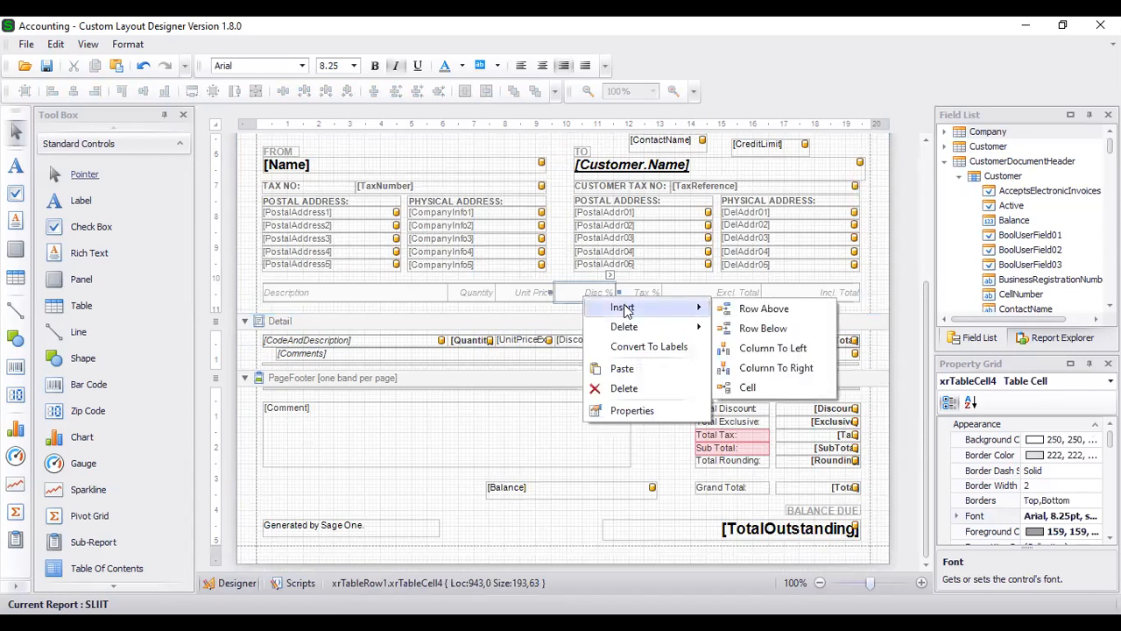
pyautogui.moveTo(670, 331)
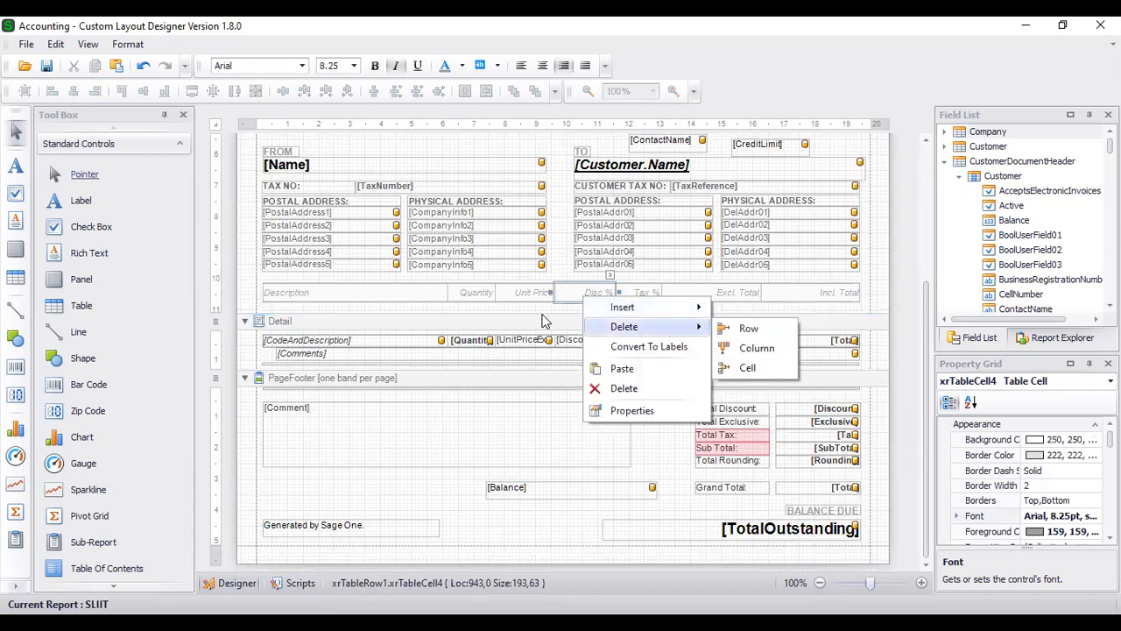
pyautogui.click(637, 298)
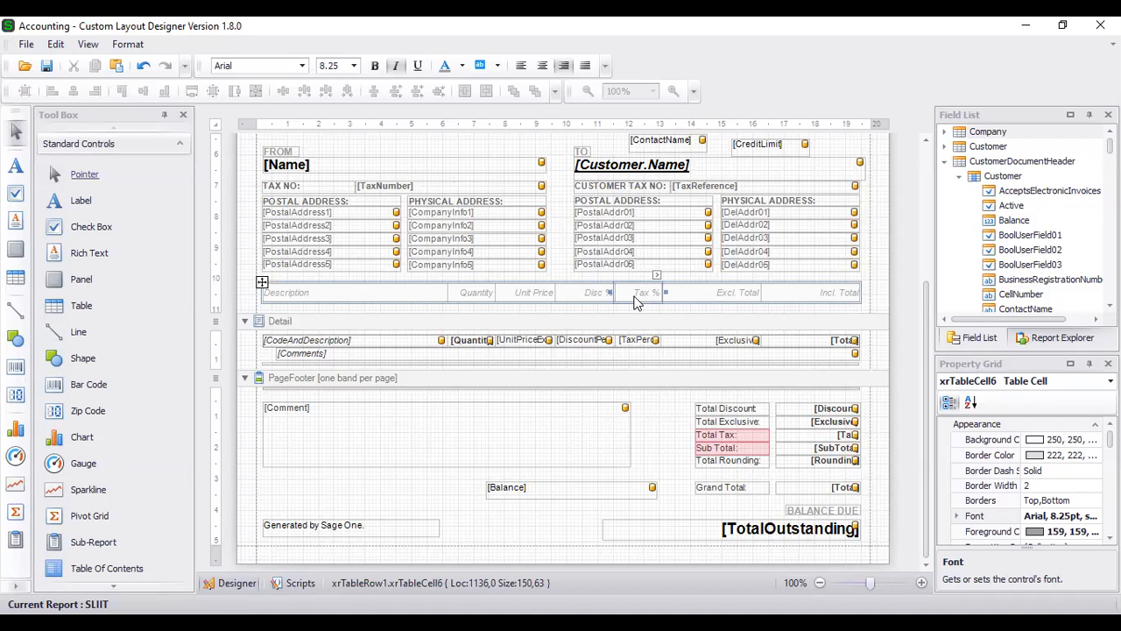
pyautogui.rightClick(636, 303)
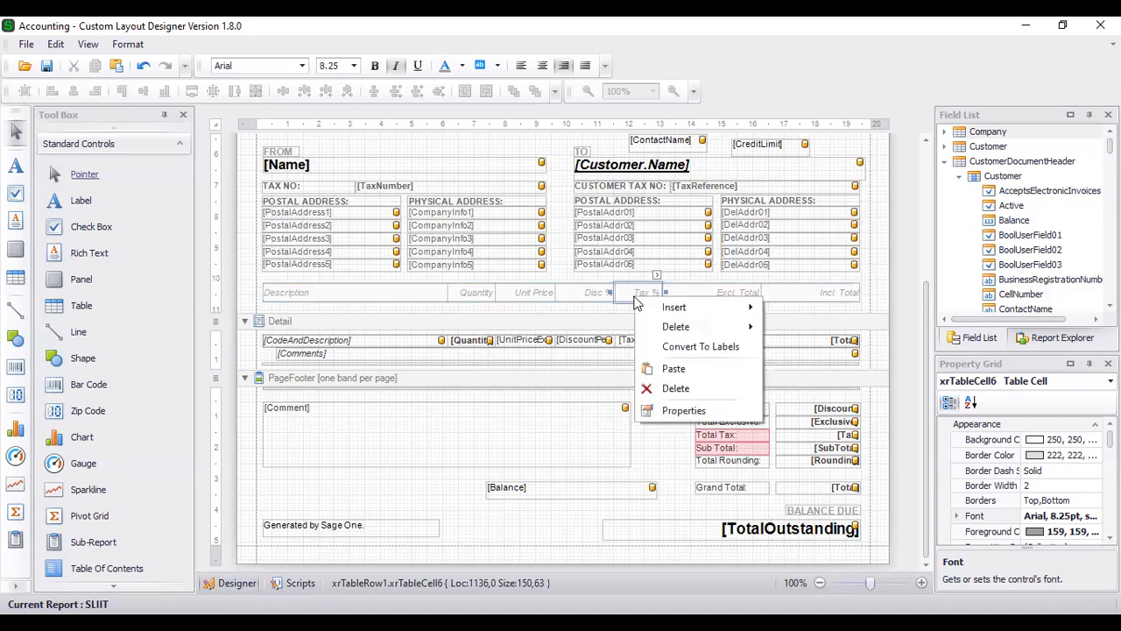
pyautogui.moveTo(700, 329)
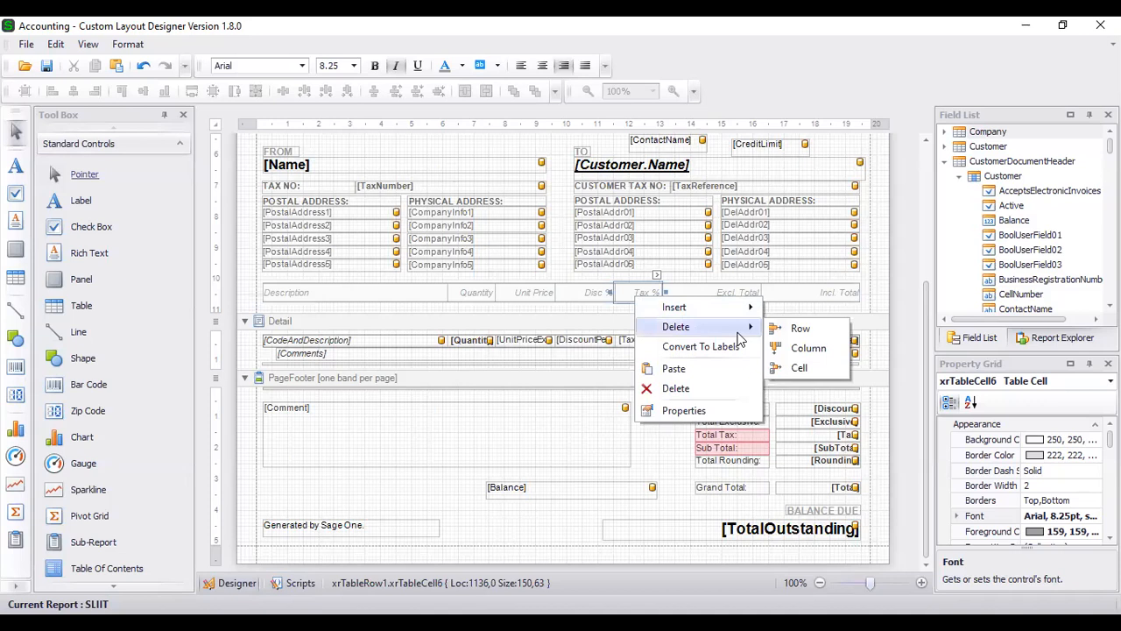
pyautogui.click(807, 349)
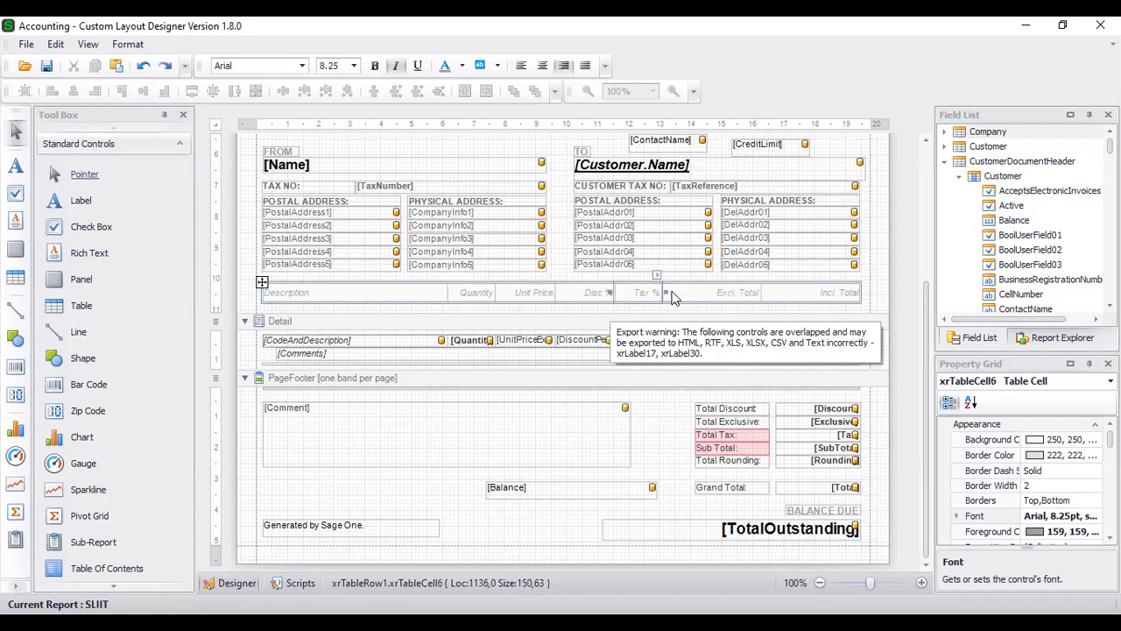
pyautogui.hotkey('ctrl', 'z')
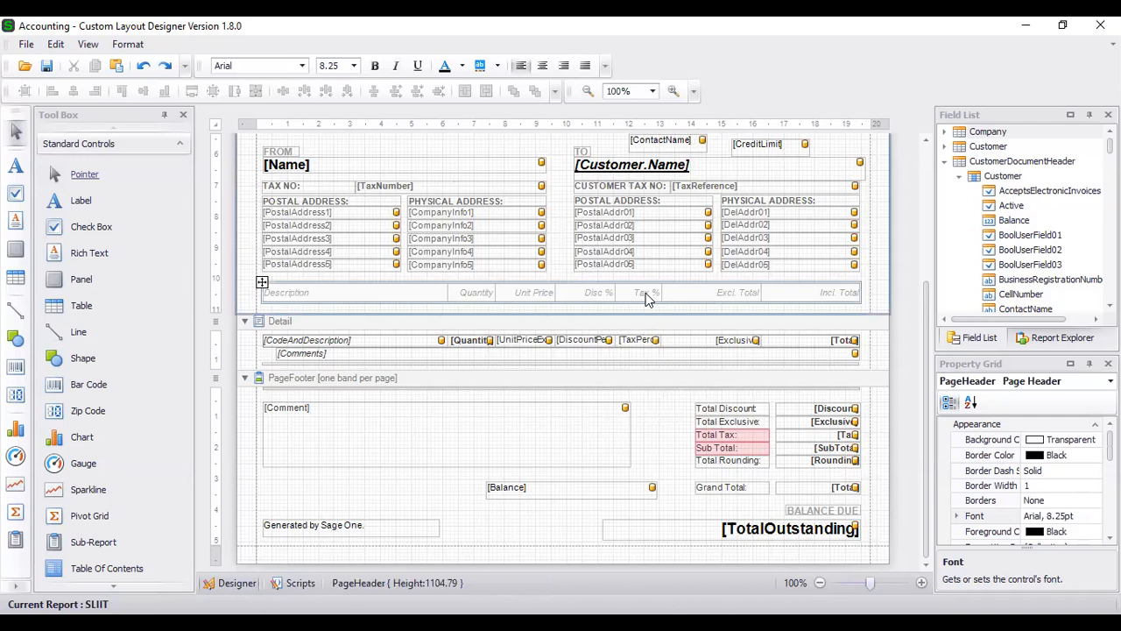
pyautogui.click(645, 298)
pyautogui.rightClick(646, 299)
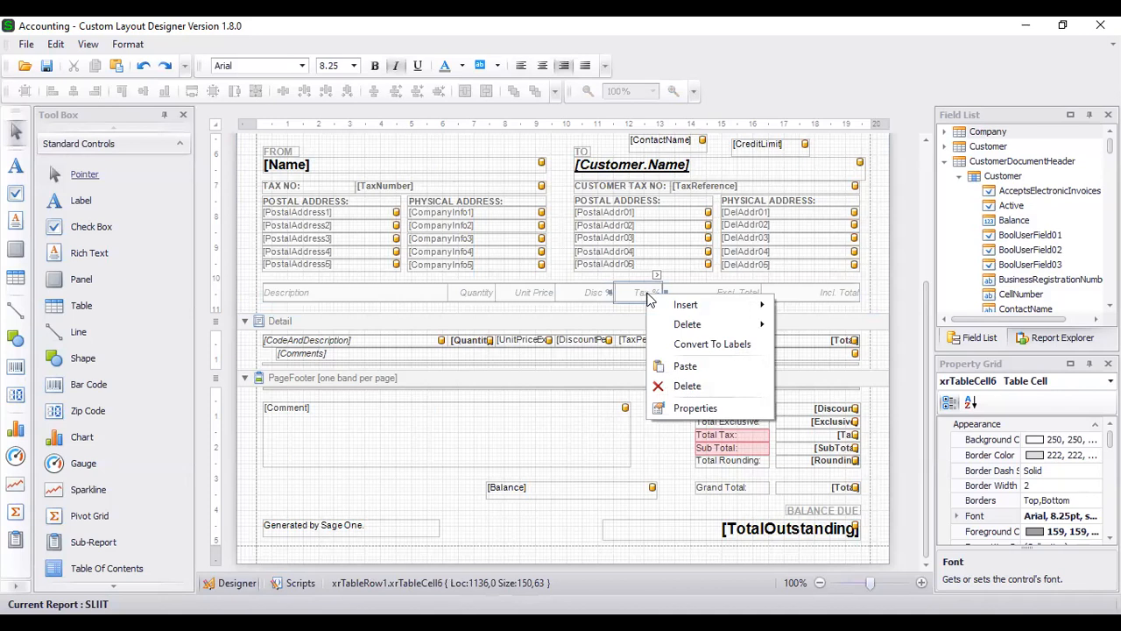
pyautogui.moveTo(673, 308)
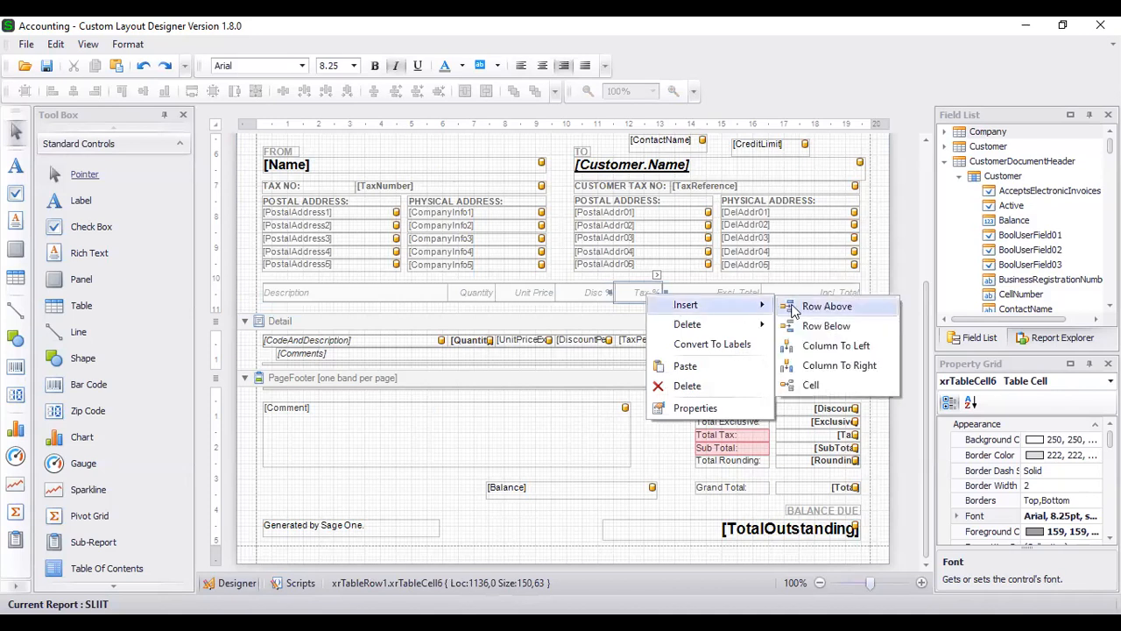
pyautogui.click(827, 347)
pyautogui.click(767, 321)
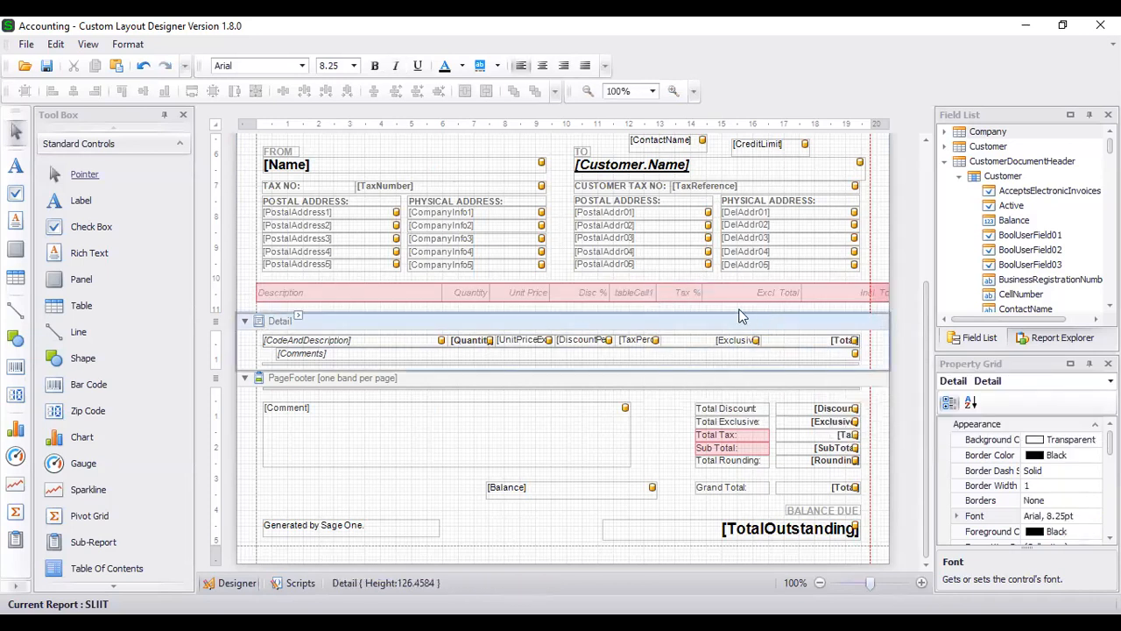
pyautogui.click(688, 299)
pyautogui.press('Delete')
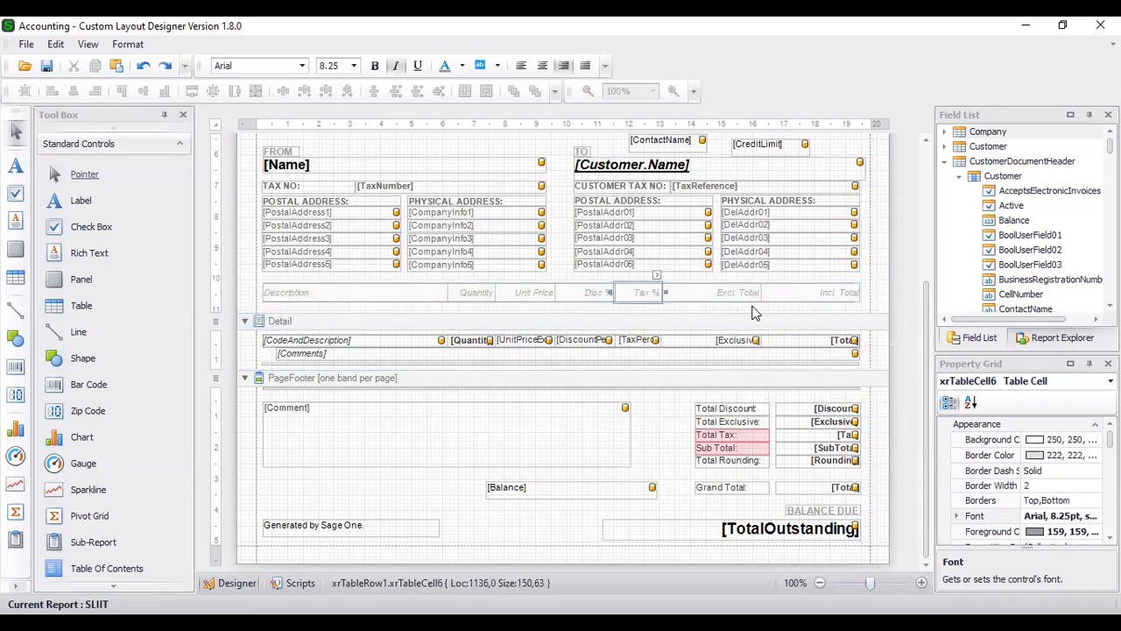
pyautogui.click(755, 312)
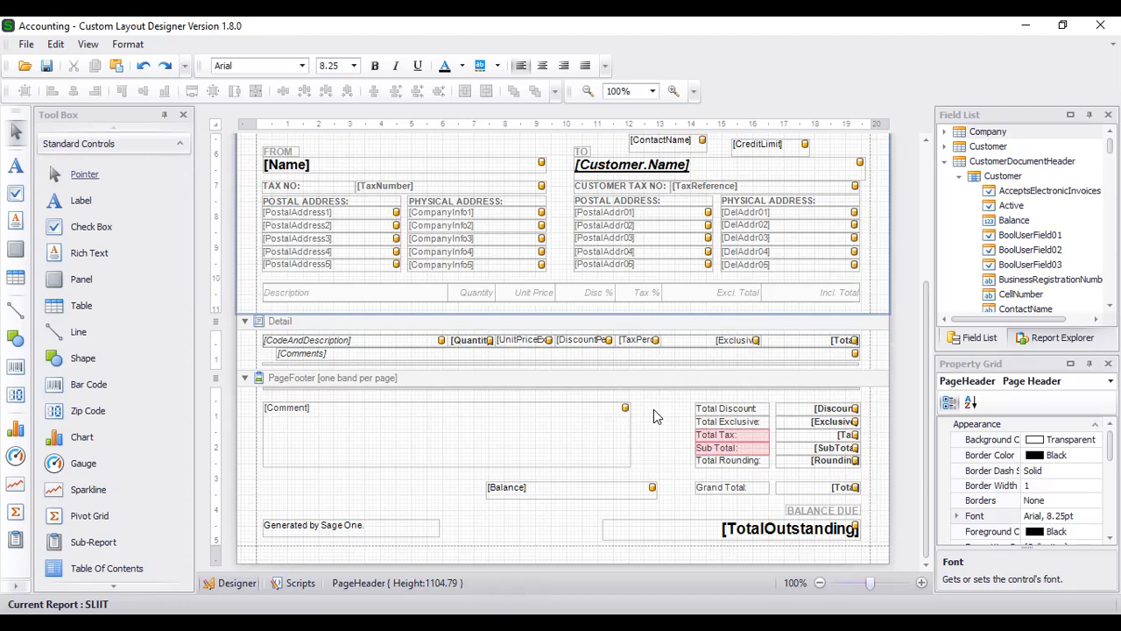
pyautogui.scroll(5, 653, 409)
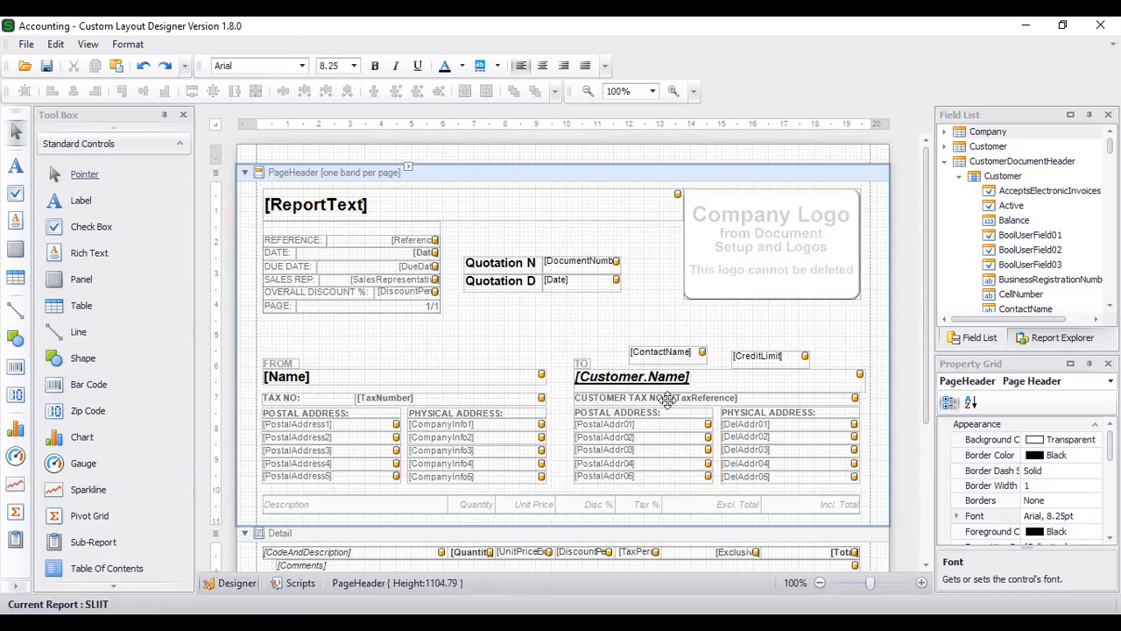
pyautogui.scroll(-5, 647, 366)
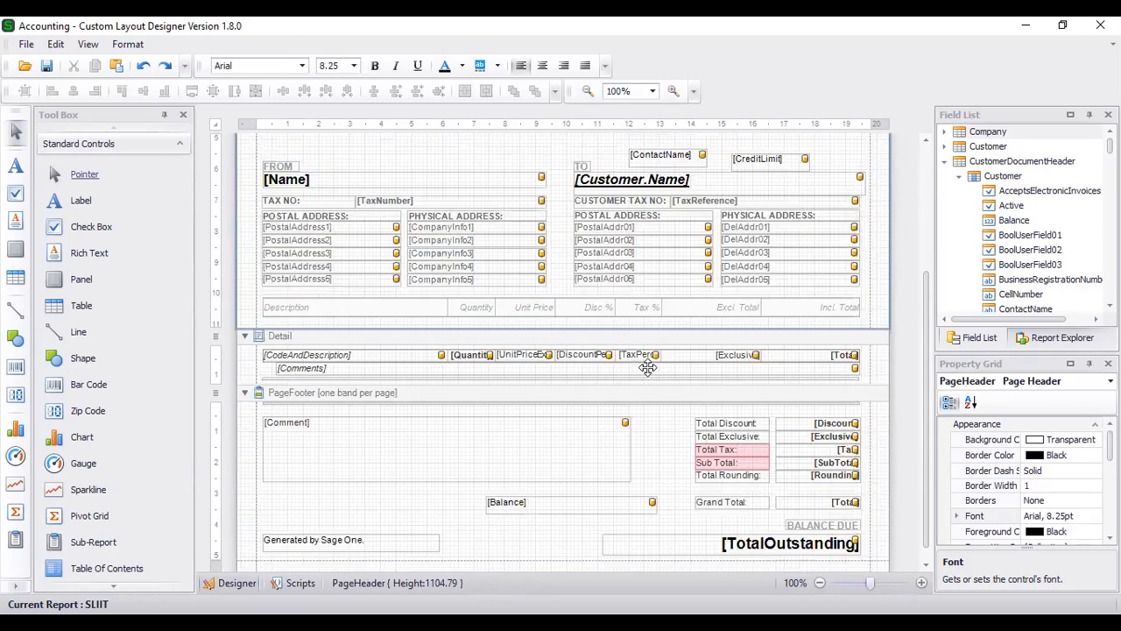
pyautogui.scroll(5, 647, 366)
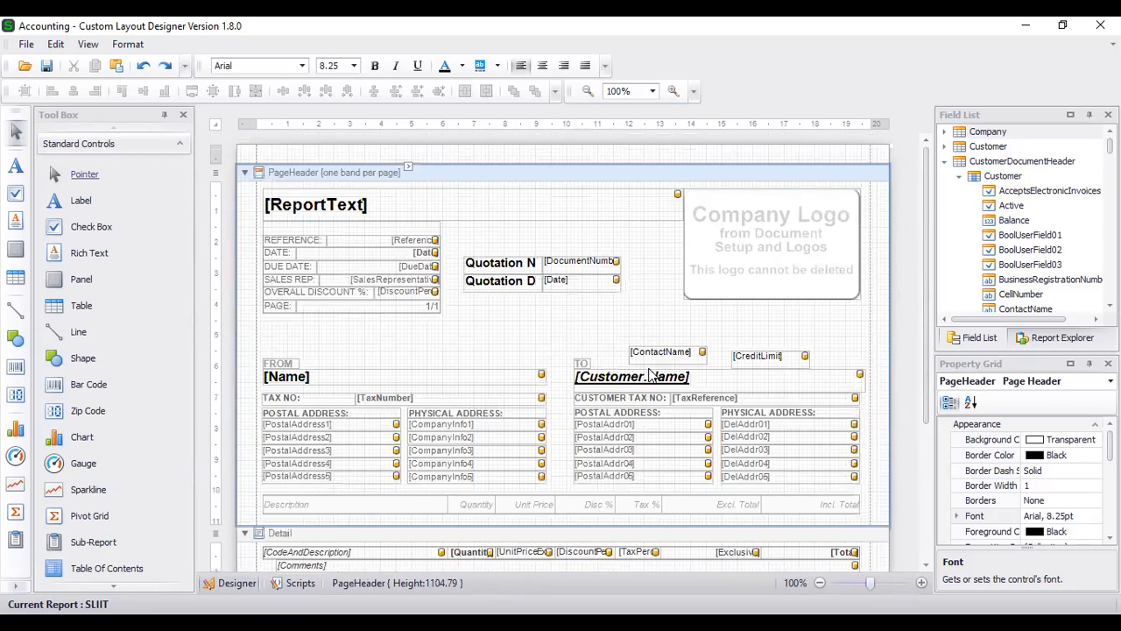
pyautogui.click(604, 289)
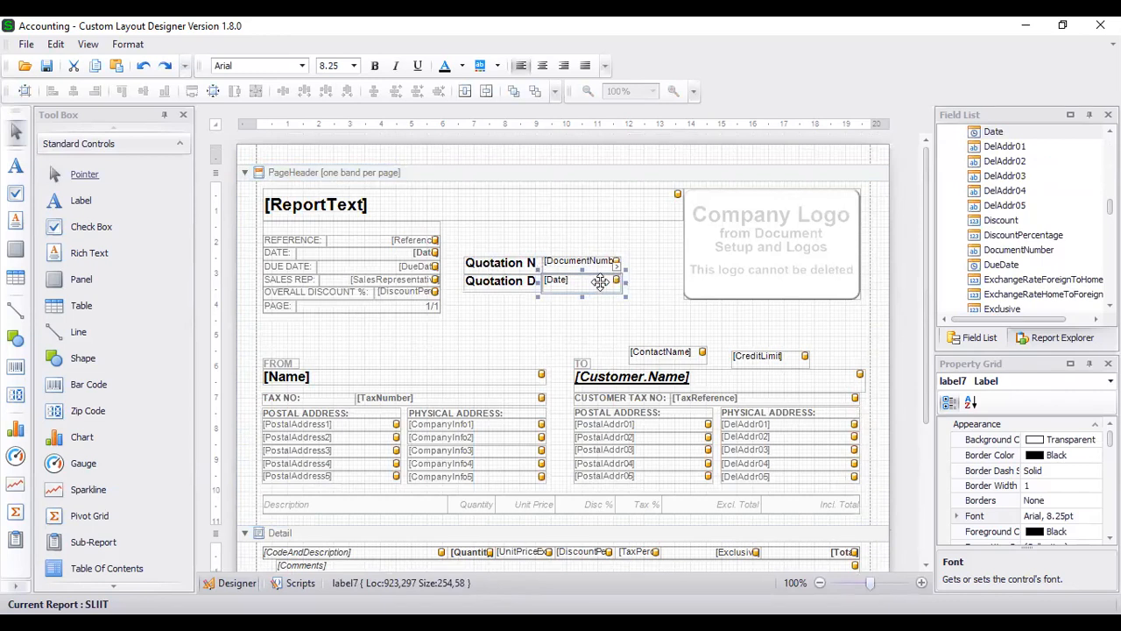
pyautogui.click(528, 281)
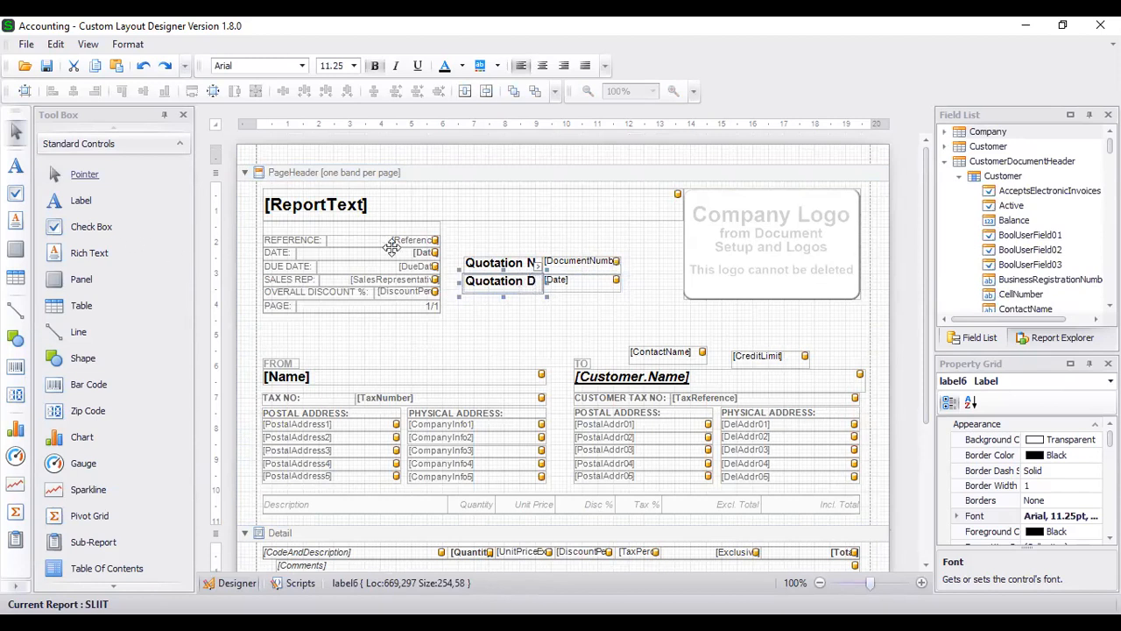
pyautogui.moveTo(490, 275)
pyautogui.click(466, 340)
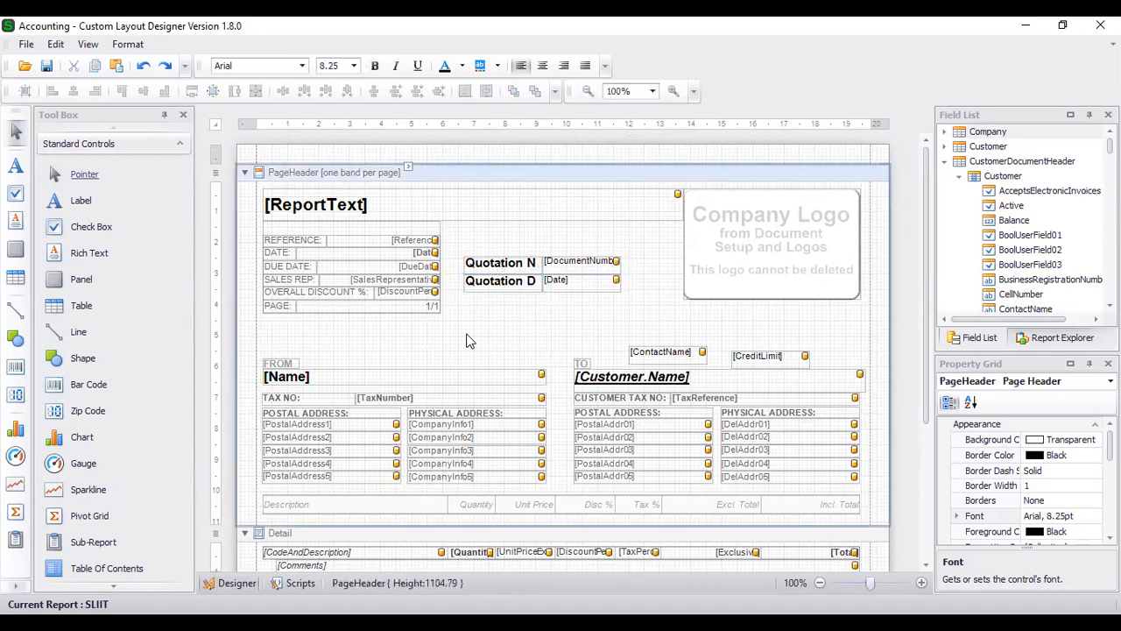
pyautogui.scroll(-2, 467, 333)
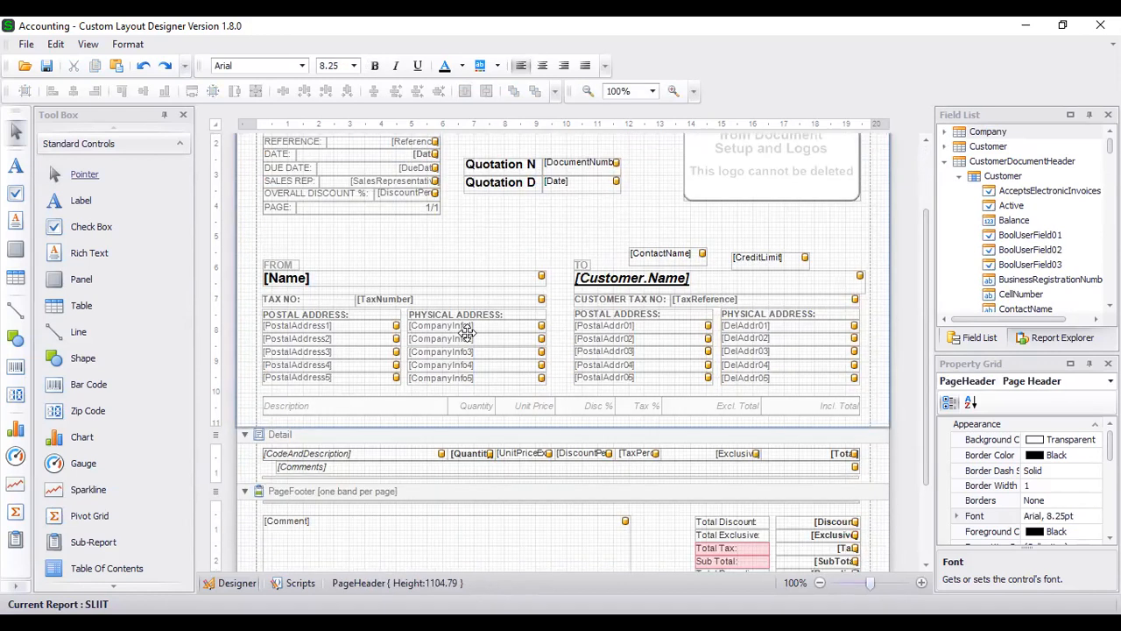
pyautogui.scroll(2, 516, 259)
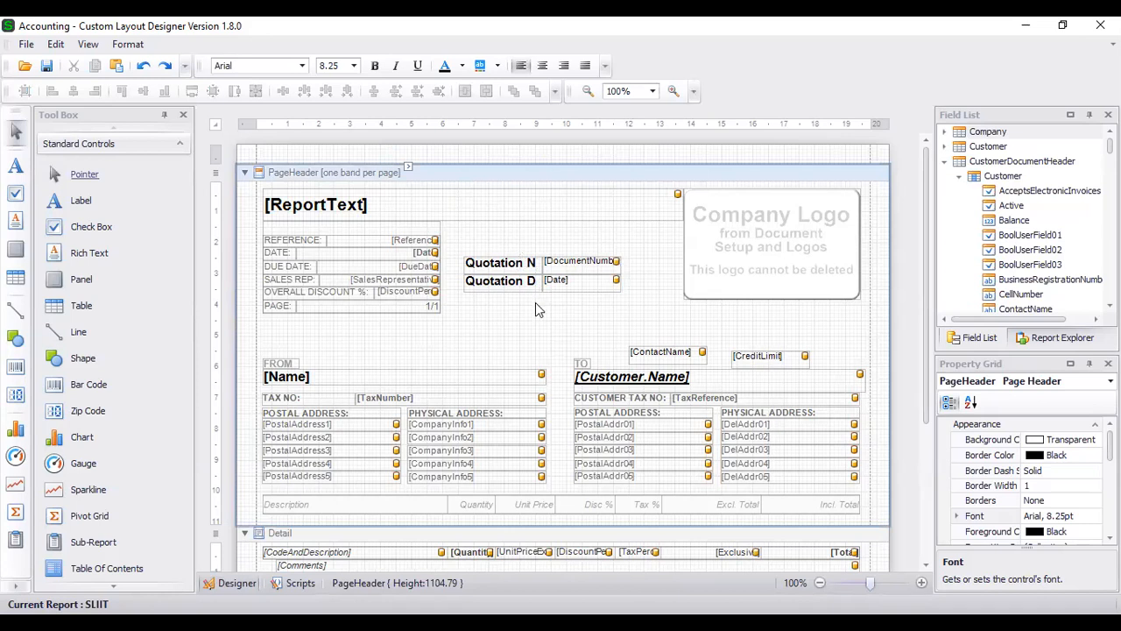
# - Draw a new label above Quotation No. and enter the text QUOTATION
pyautogui.click(79, 201)
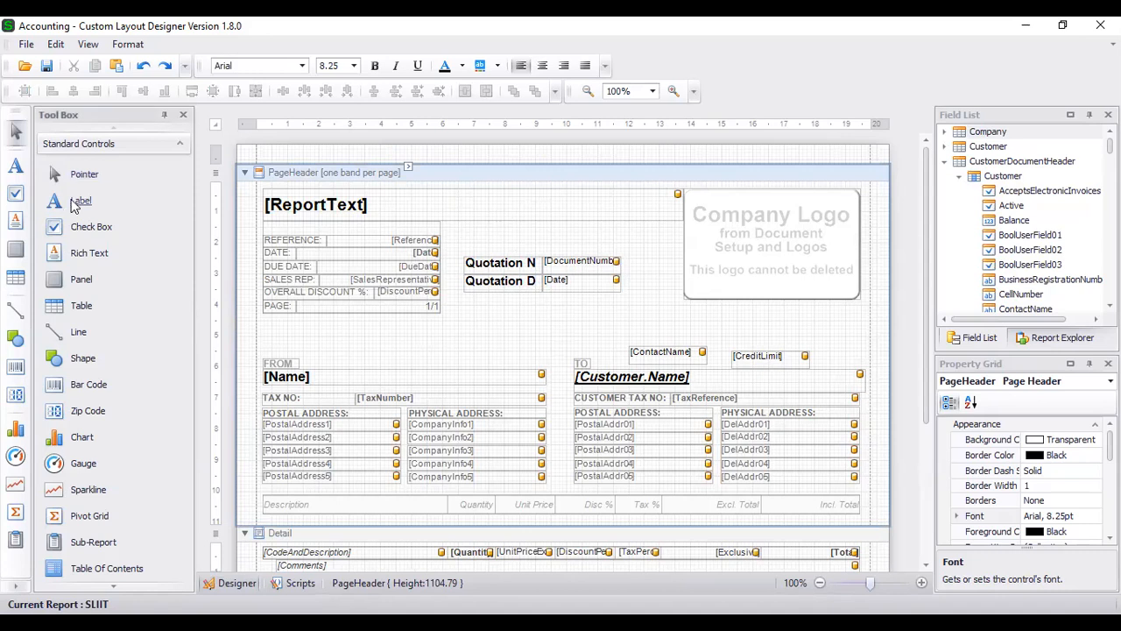
pyautogui.moveTo(466, 226); pyautogui.dragTo(662, 252)
pyautogui.doubleClick(581, 234)
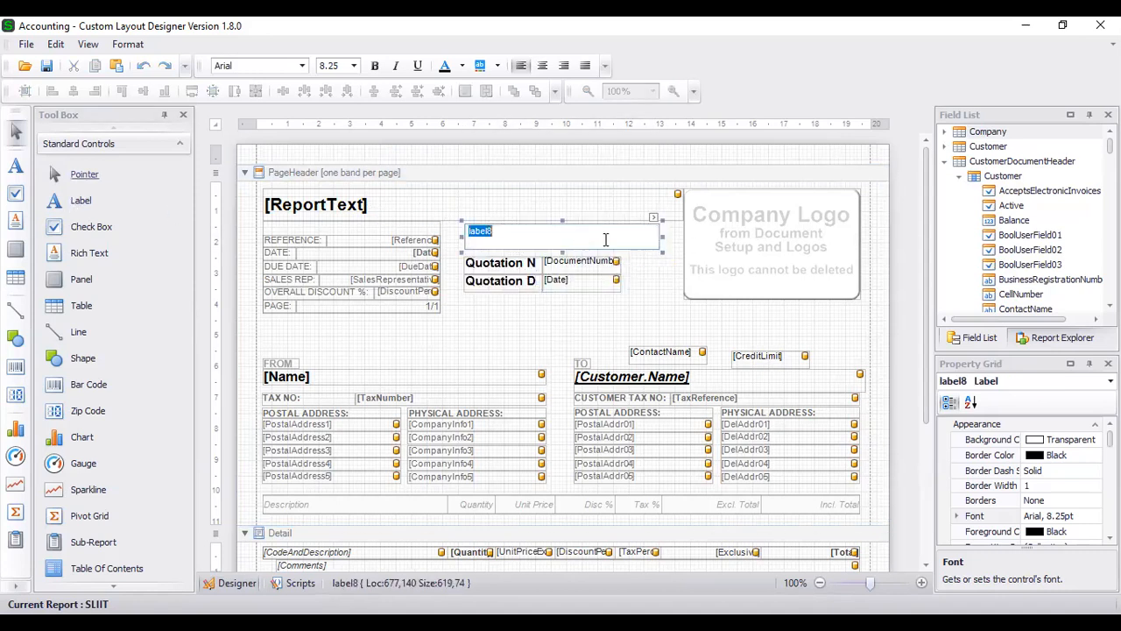
pyautogui.write('QuOTATION')
pyautogui.click(553, 329)
# - Make the QUOTATION heading centred, bold, underlined and 16-point Arial
pyautogui.click(543, 231)
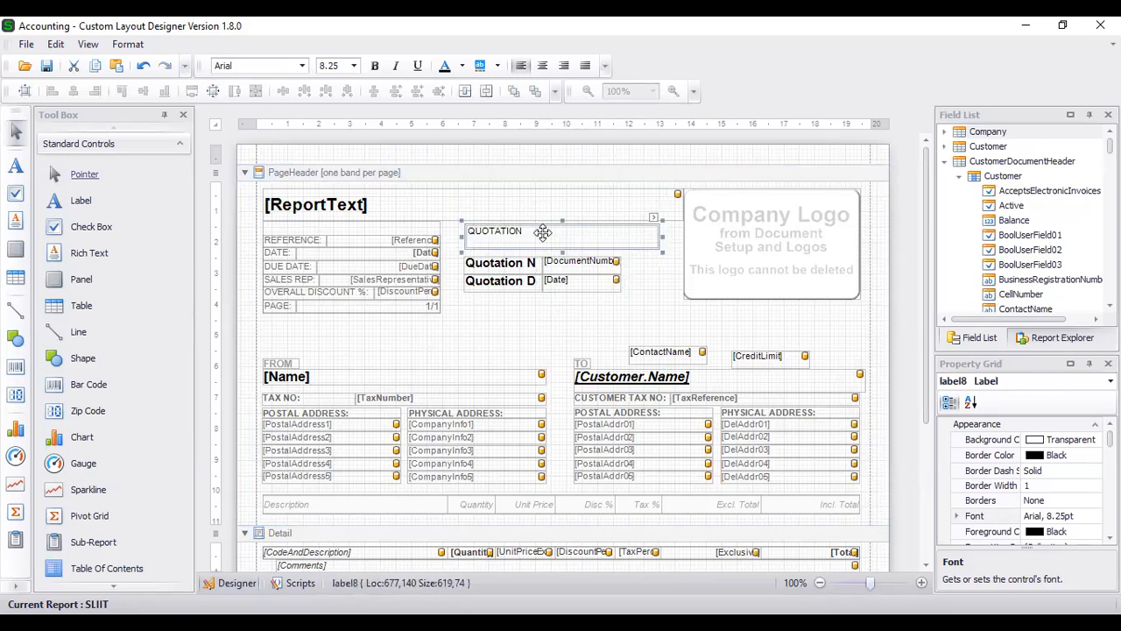
pyautogui.click(542, 66)
pyautogui.click(375, 66)
pyautogui.click(417, 66)
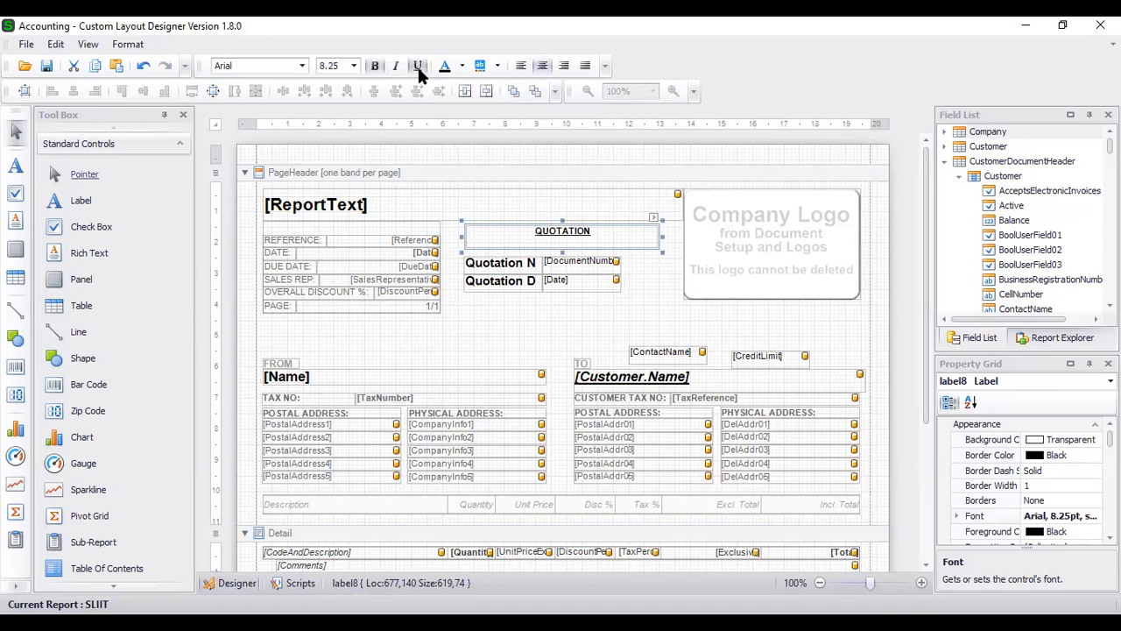
pyautogui.click(1086, 516)
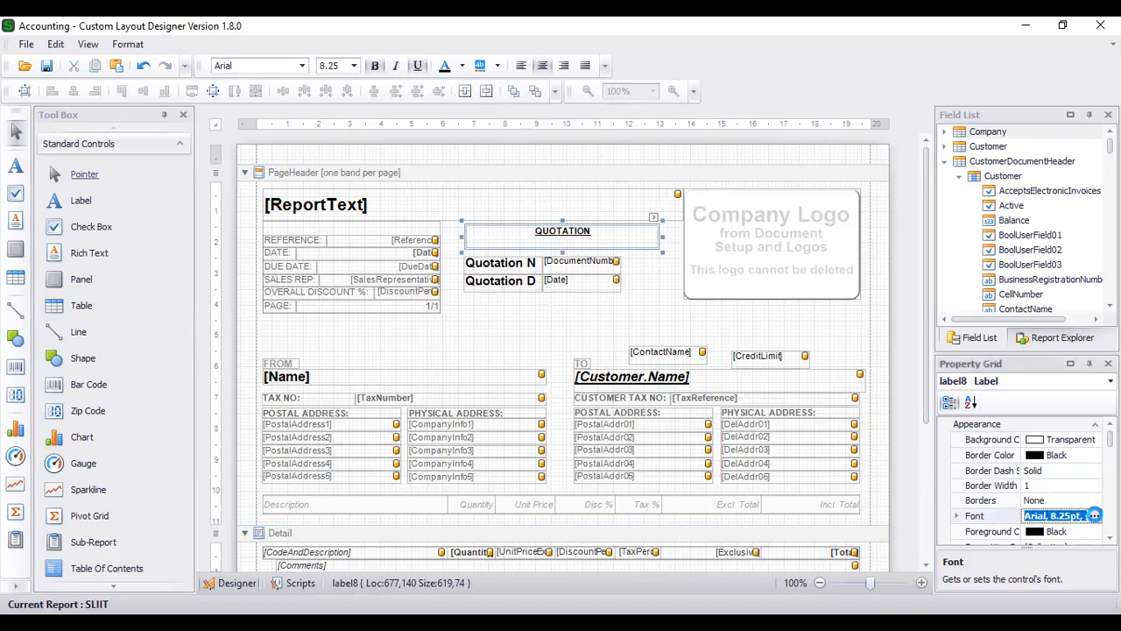
pyautogui.click(1094, 516)
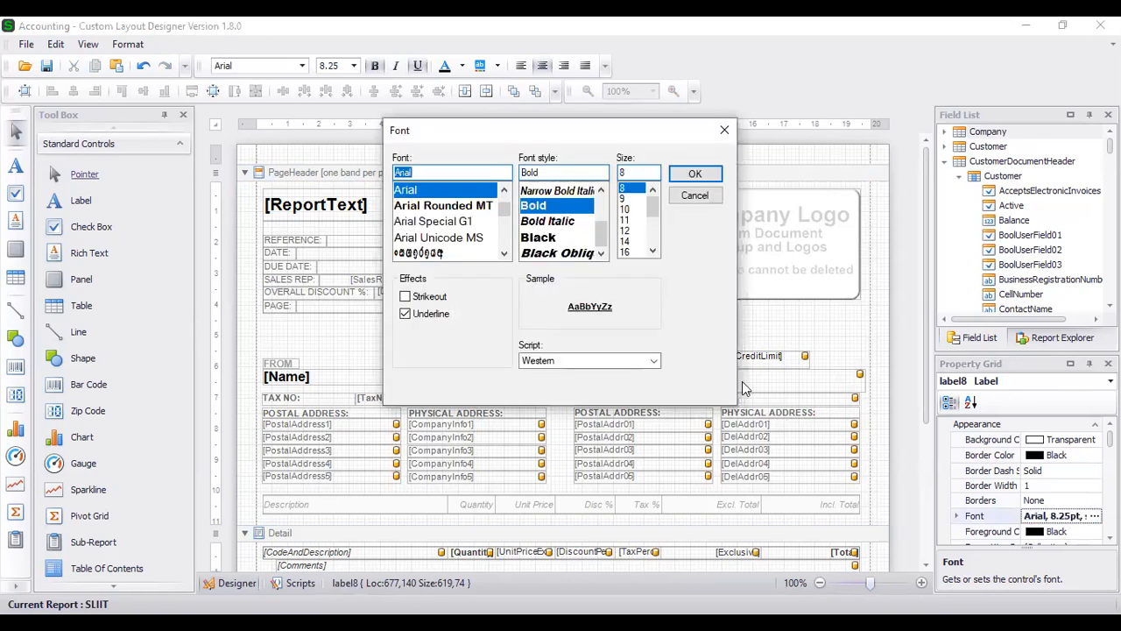
pyautogui.click(627, 252)
pyautogui.click(694, 175)
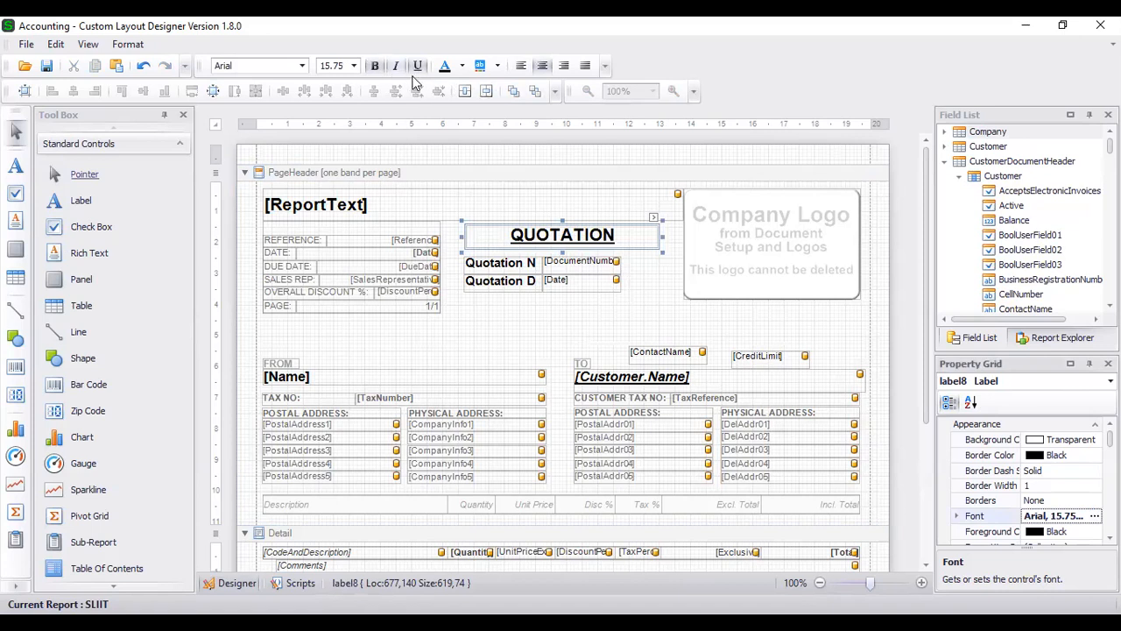
pyautogui.click(1095, 517)
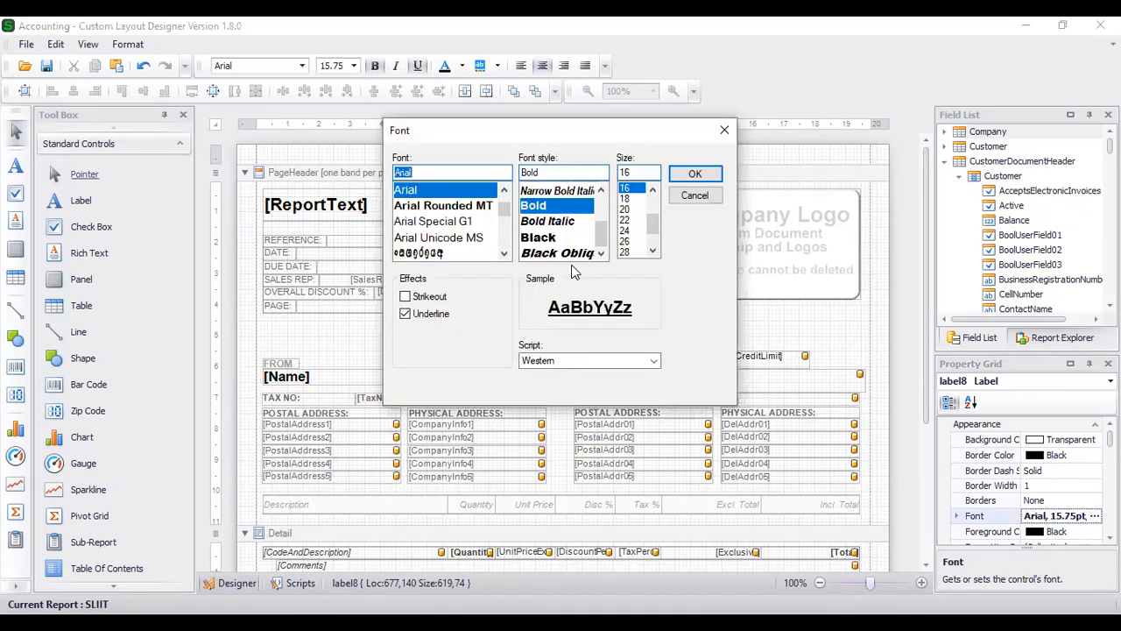
pyautogui.click(693, 175)
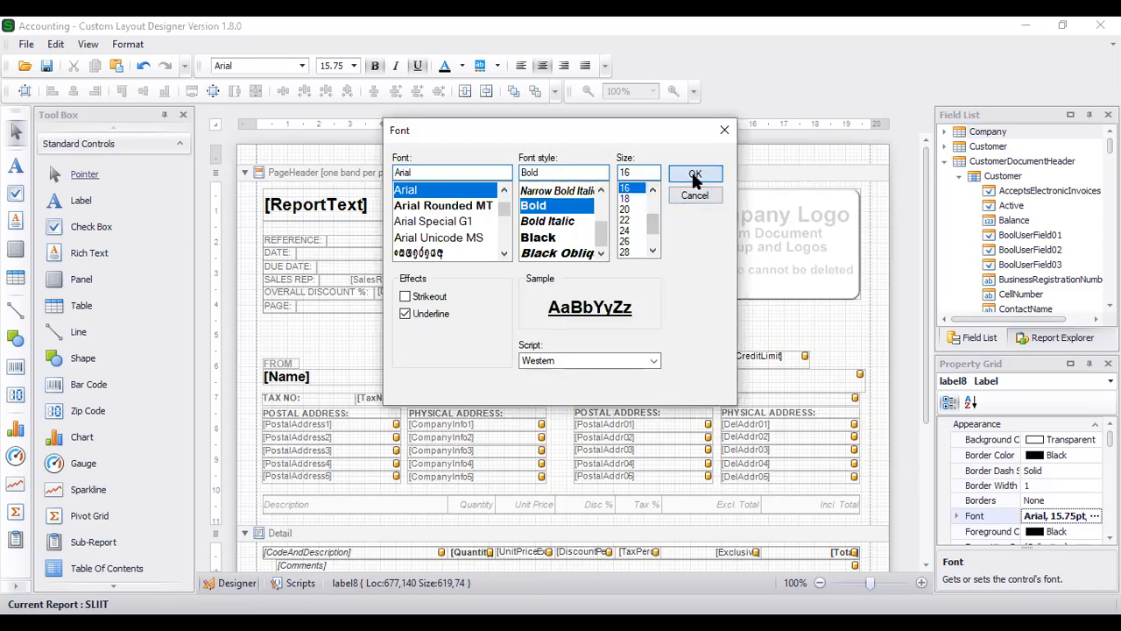
pyautogui.click(652, 325)
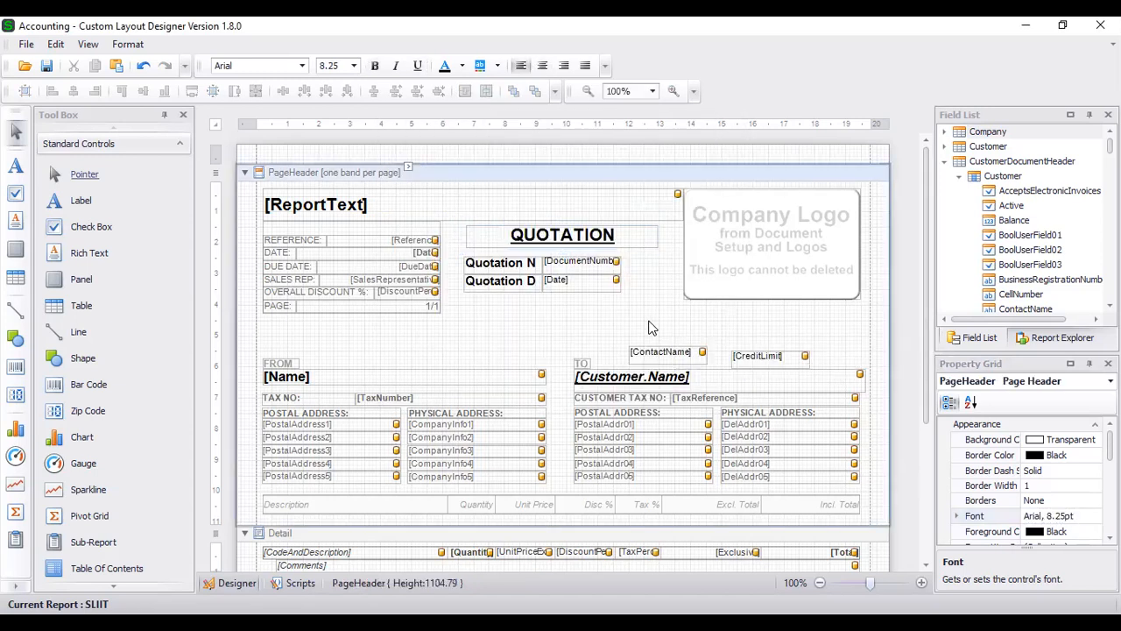
pyautogui.click(594, 239)
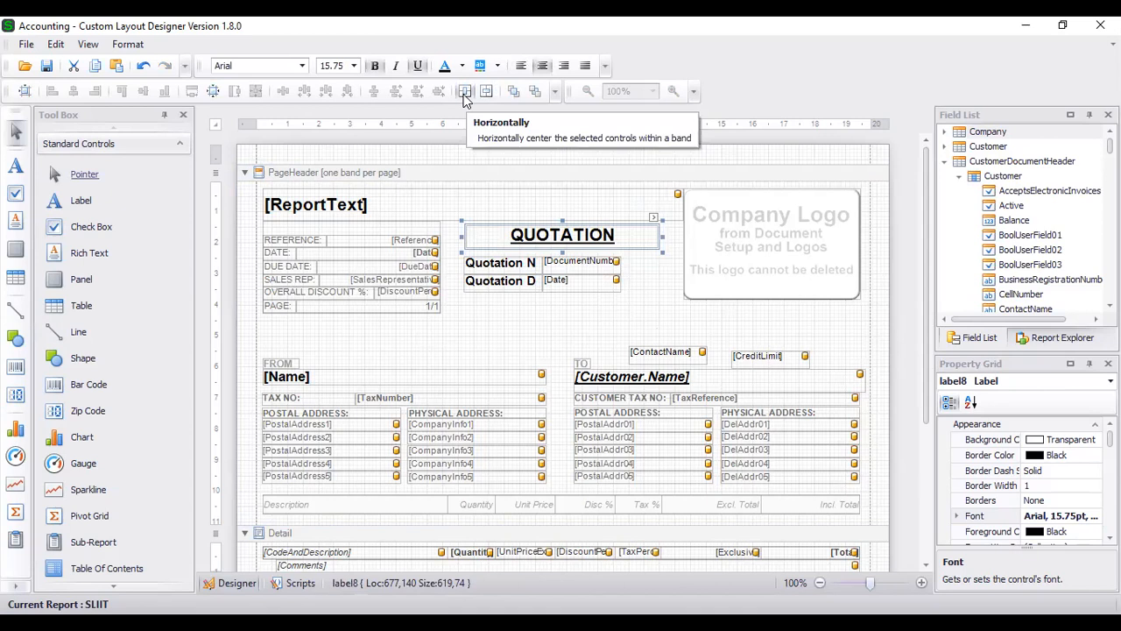
# - Centre the QUOTATION heading on the page and nudge the [Date] field down-right
pyautogui.click(464, 92)
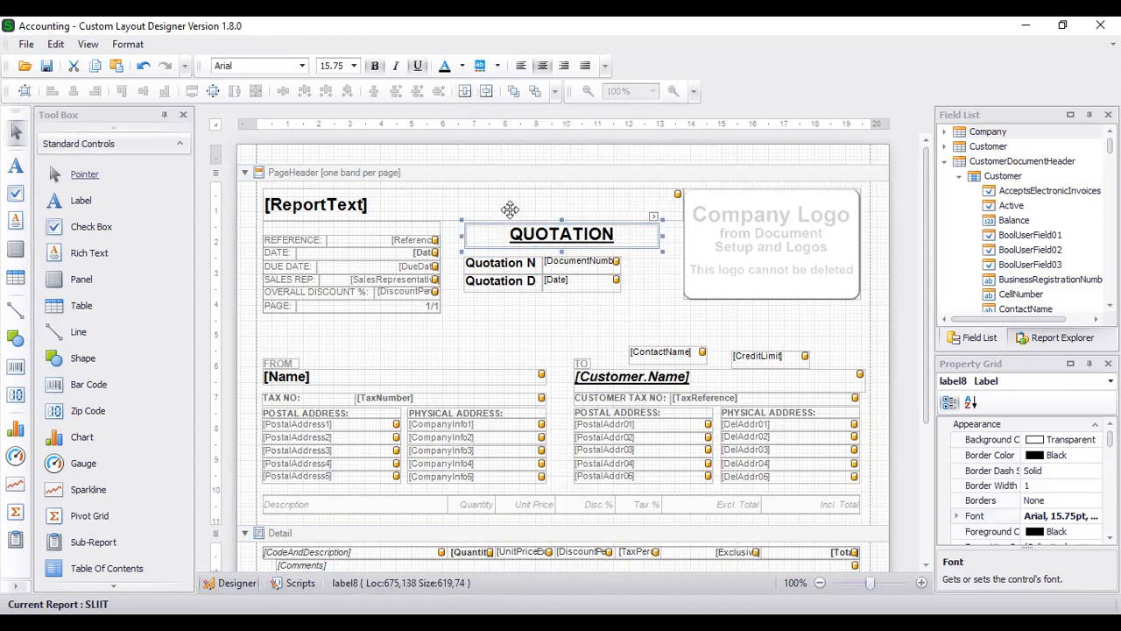
pyautogui.click(513, 331)
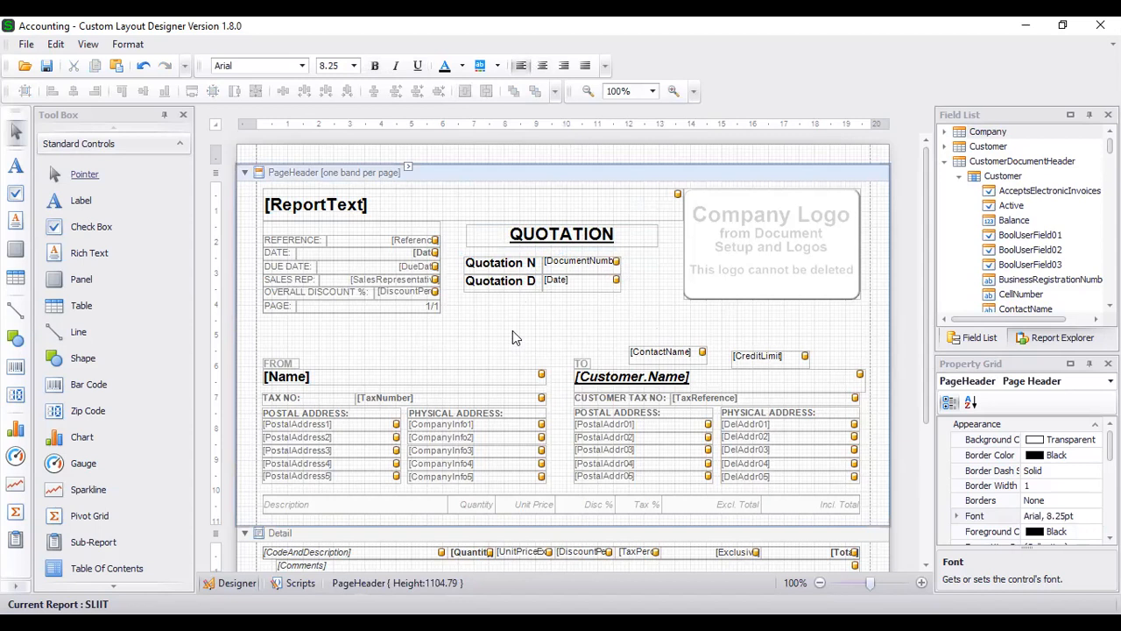
pyautogui.moveTo(554, 283); pyautogui.dragTo(563, 295)
pyautogui.click(523, 312)
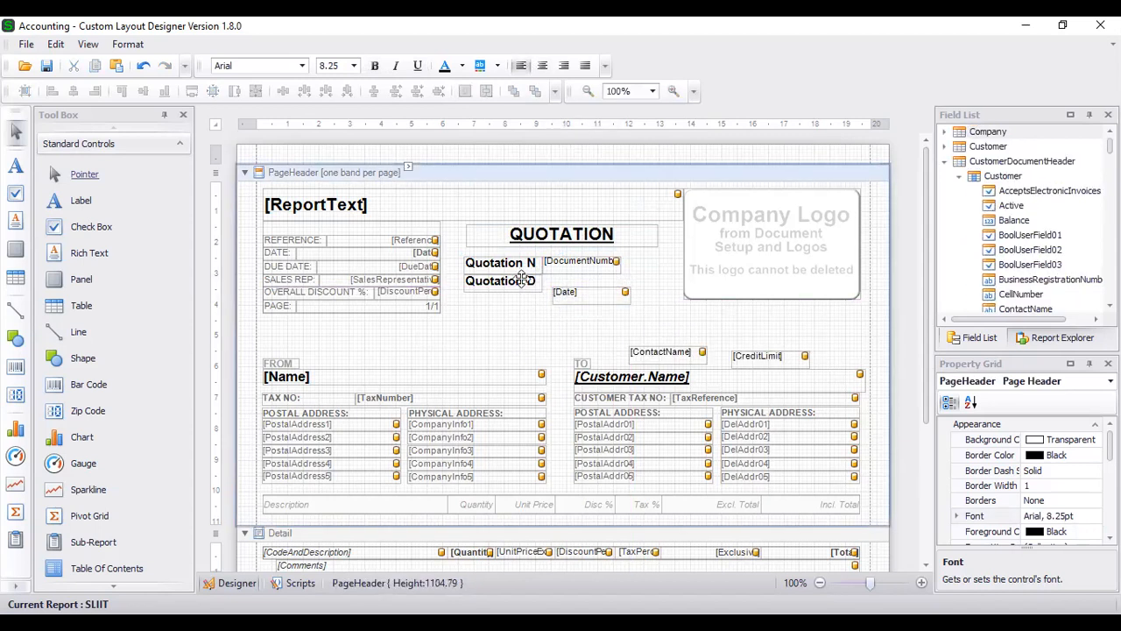
# - Align the tops of the Quotation Date label and its [Date] field
pyautogui.moveTo(475, 254); pyautogui.dragTo(445, 282)
pyautogui.click(619, 291)
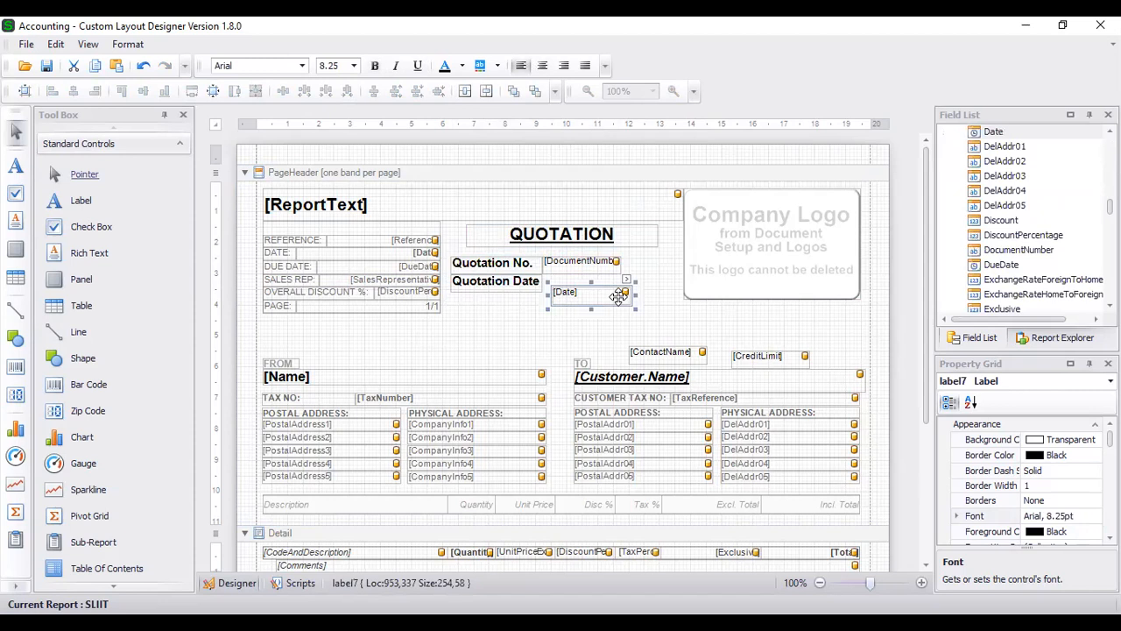
pyautogui.click(525, 280)
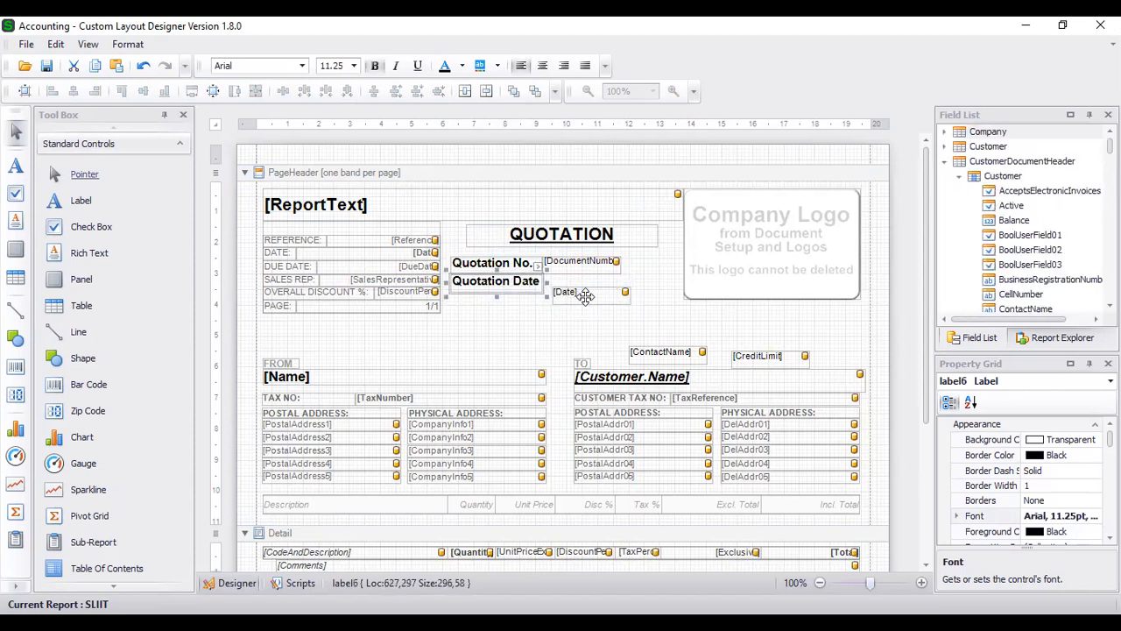
pyautogui.keyDown('ctrl'); pyautogui.click(585, 298); pyautogui.keyUp('ctrl')
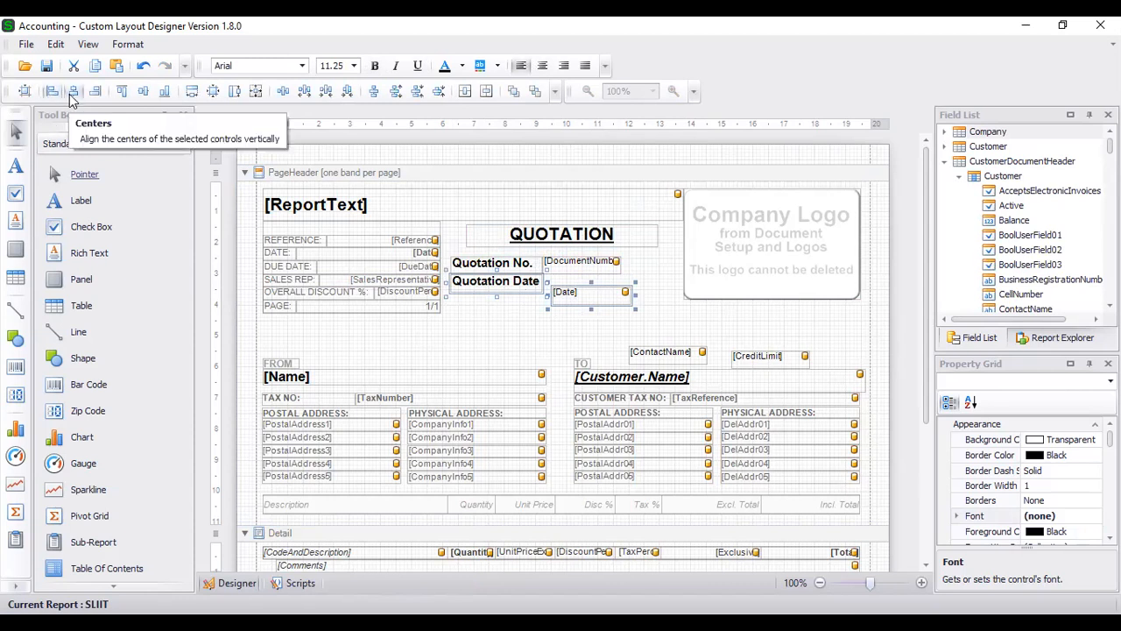
pyautogui.click(119, 95)
pyautogui.click(522, 314)
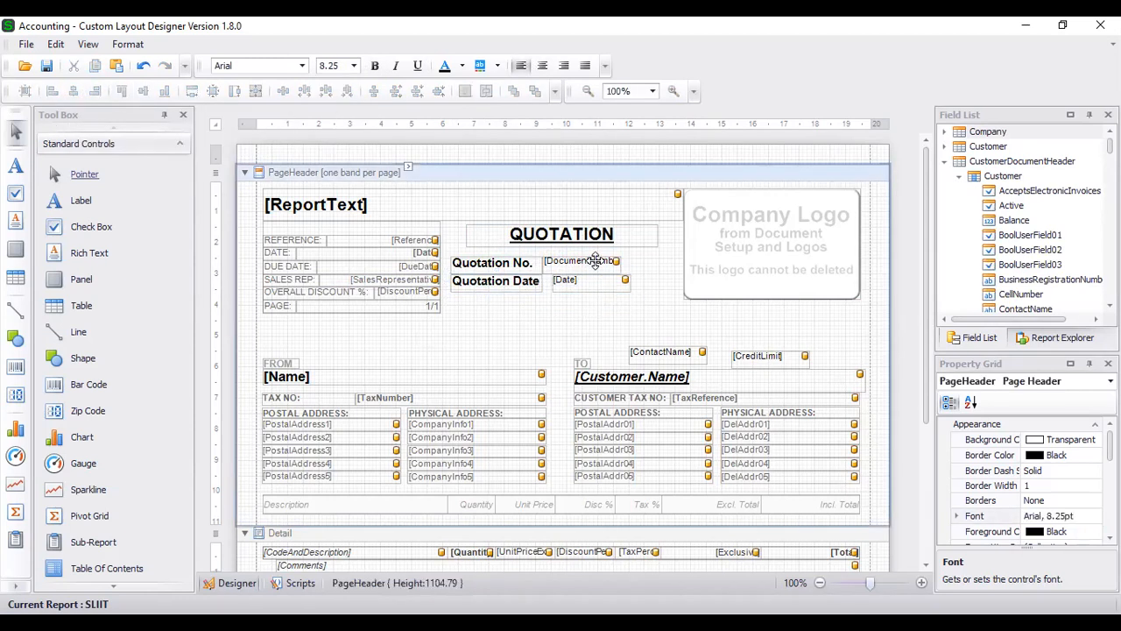
# - Align the [Date] field's left edge with the [DocumentNumber] field above
pyautogui.click(594, 261)
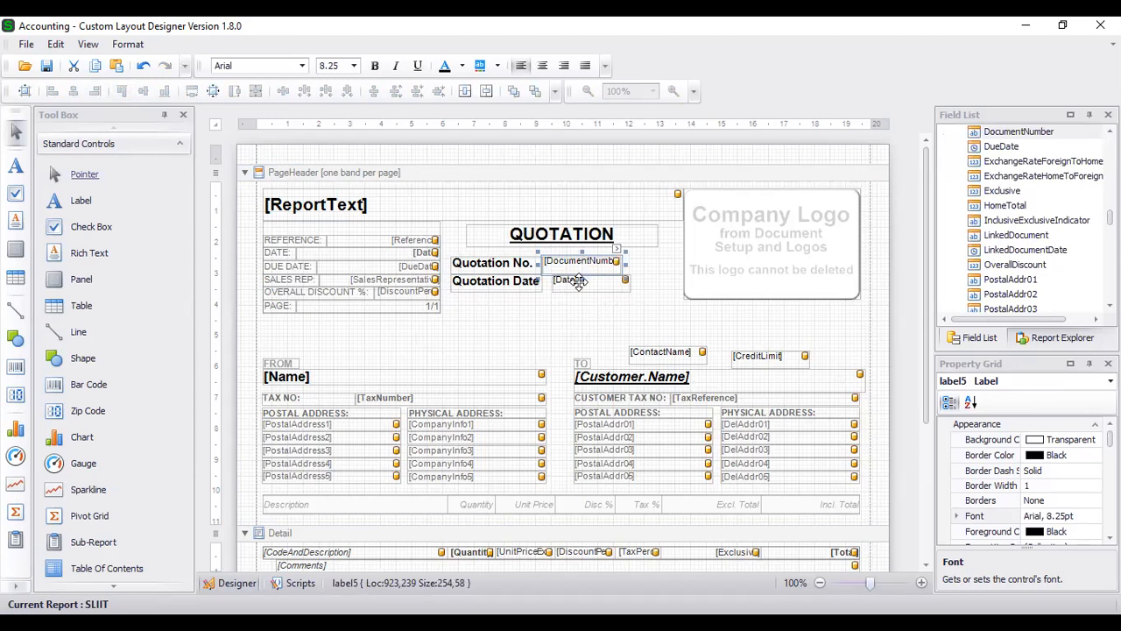
pyautogui.keyDown('ctrl'); pyautogui.click(578, 281); pyautogui.keyUp('ctrl')
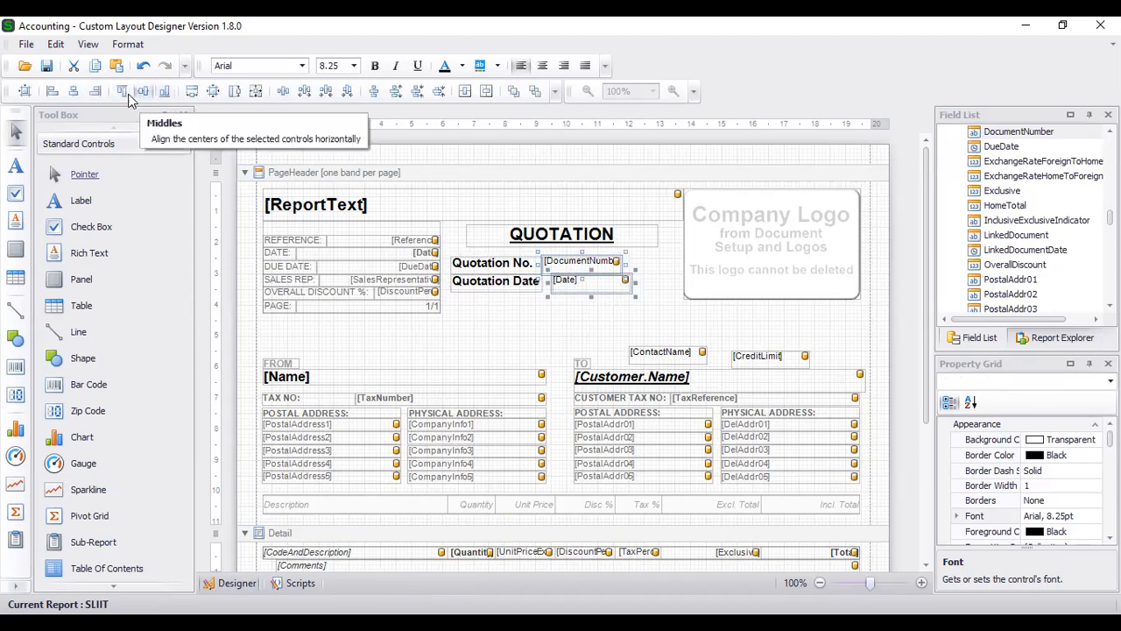
pyautogui.click(57, 92)
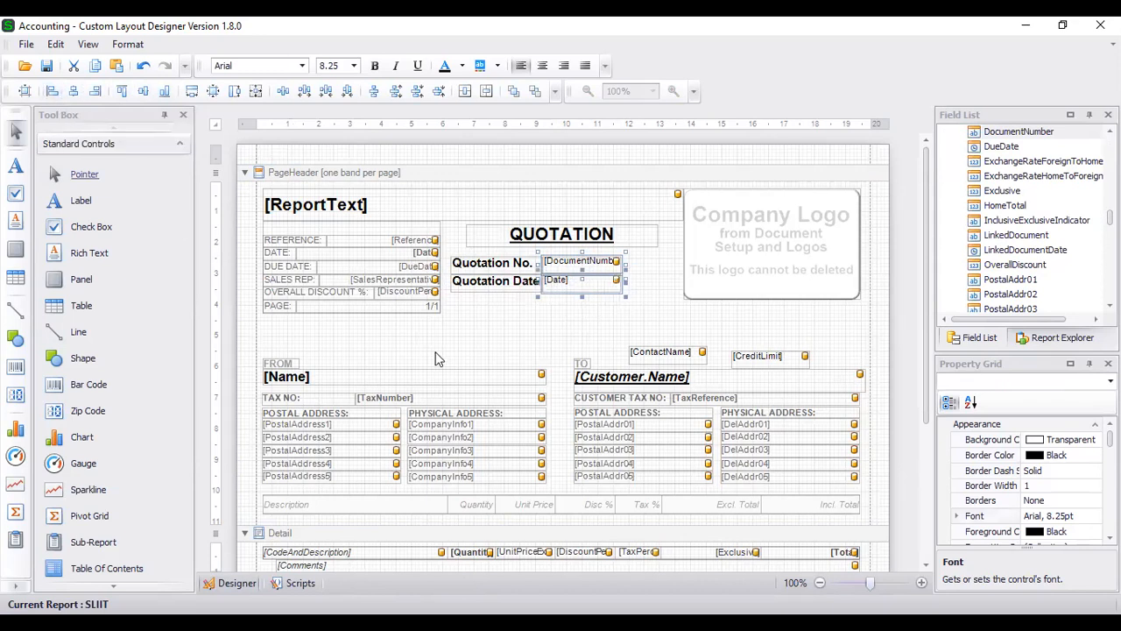
pyautogui.click(486, 328)
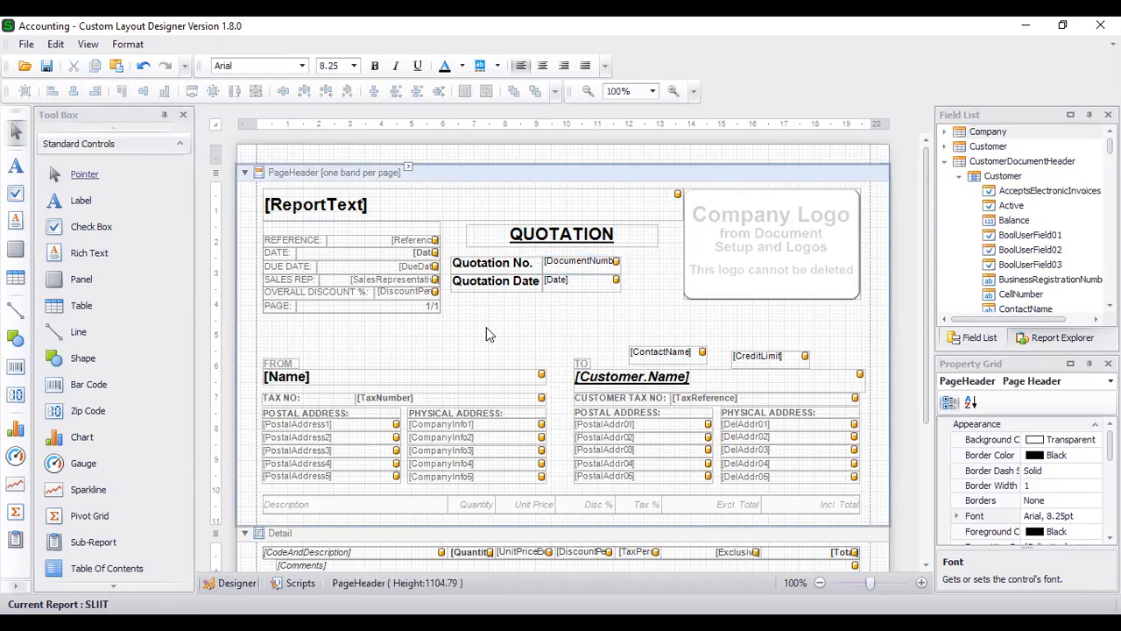
pyautogui.scroll(-5, 525, 329)
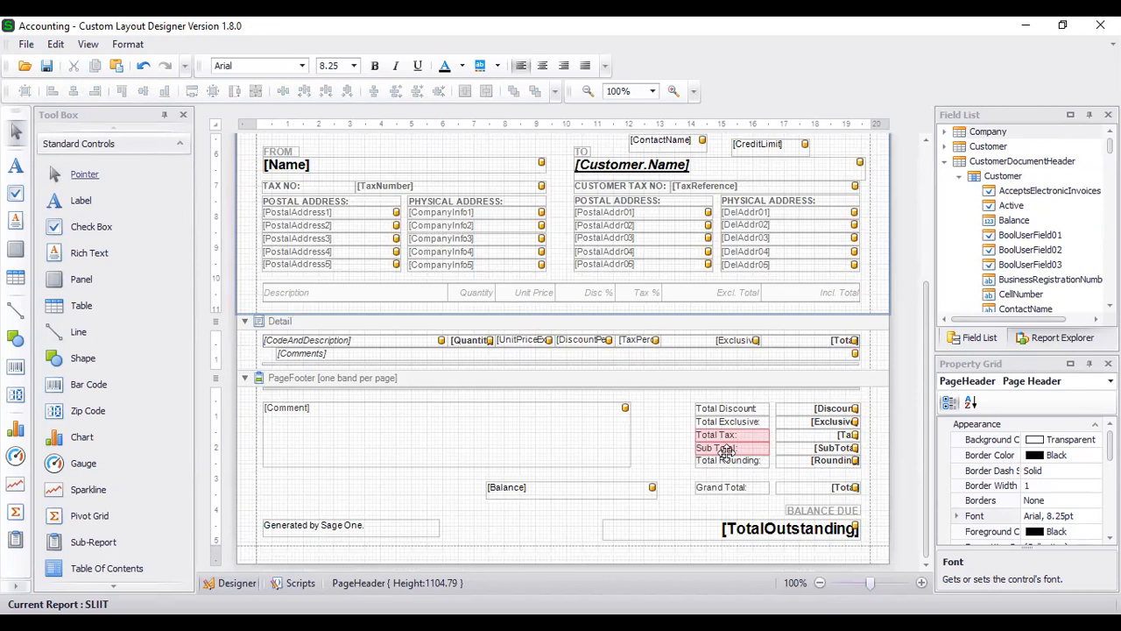
pyautogui.click(727, 451)
pyautogui.press('Down')
pyautogui.press('Up')
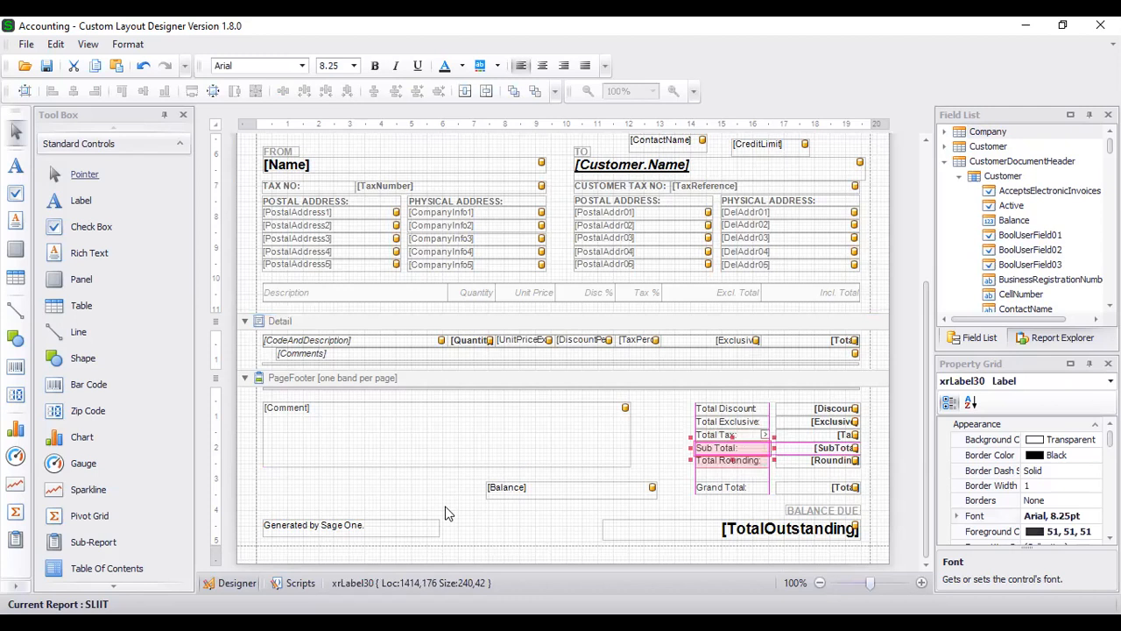
pyautogui.click(711, 462)
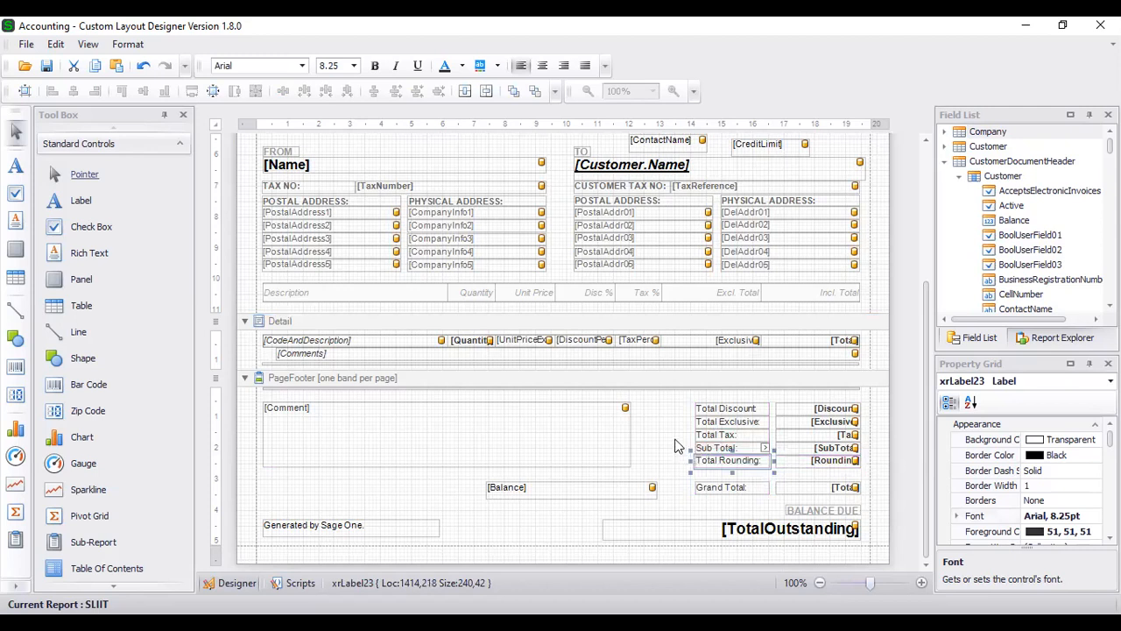
pyautogui.click(674, 445)
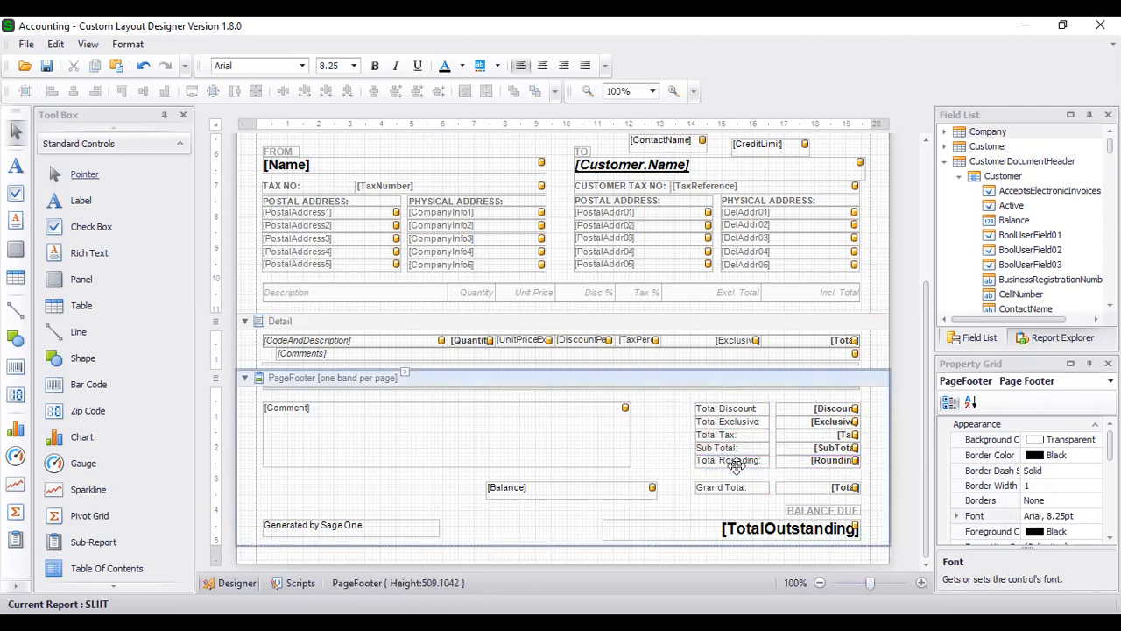
pyautogui.click(735, 464)
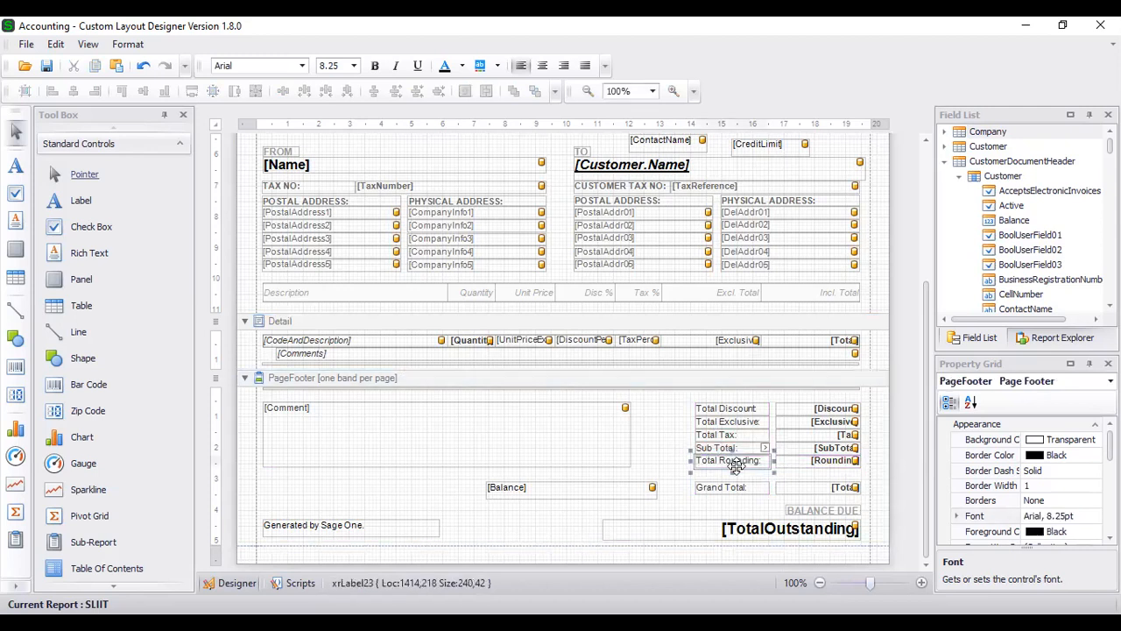
pyautogui.click(678, 449)
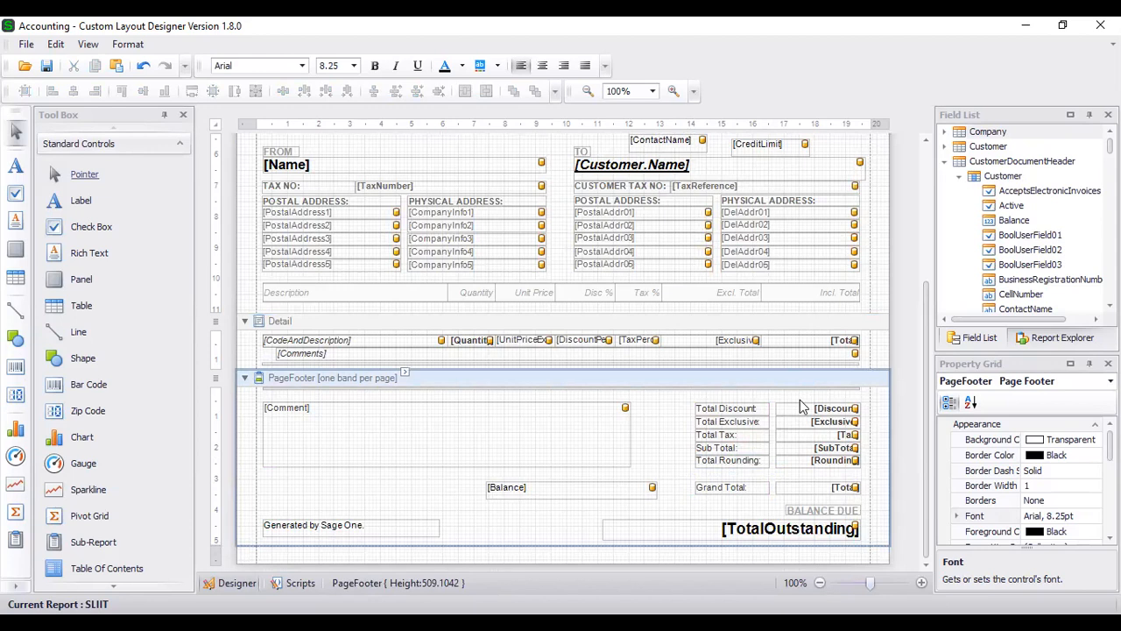
pyautogui.click(846, 410)
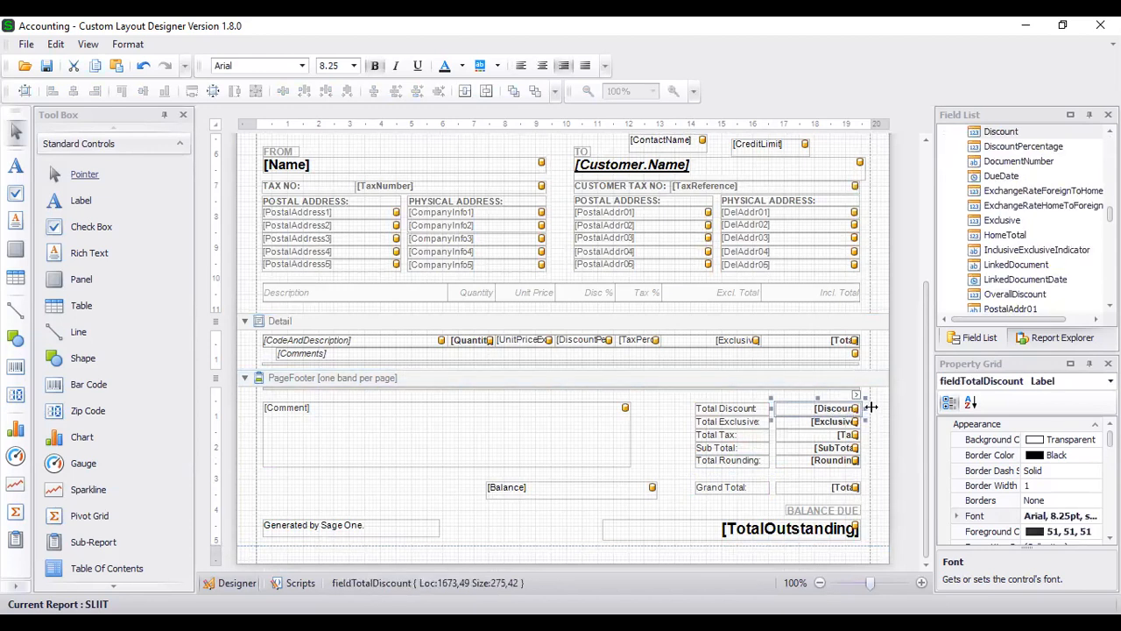
pyautogui.moveTo(869, 408); pyautogui.dragTo(871, 410)
pyautogui.click(676, 434)
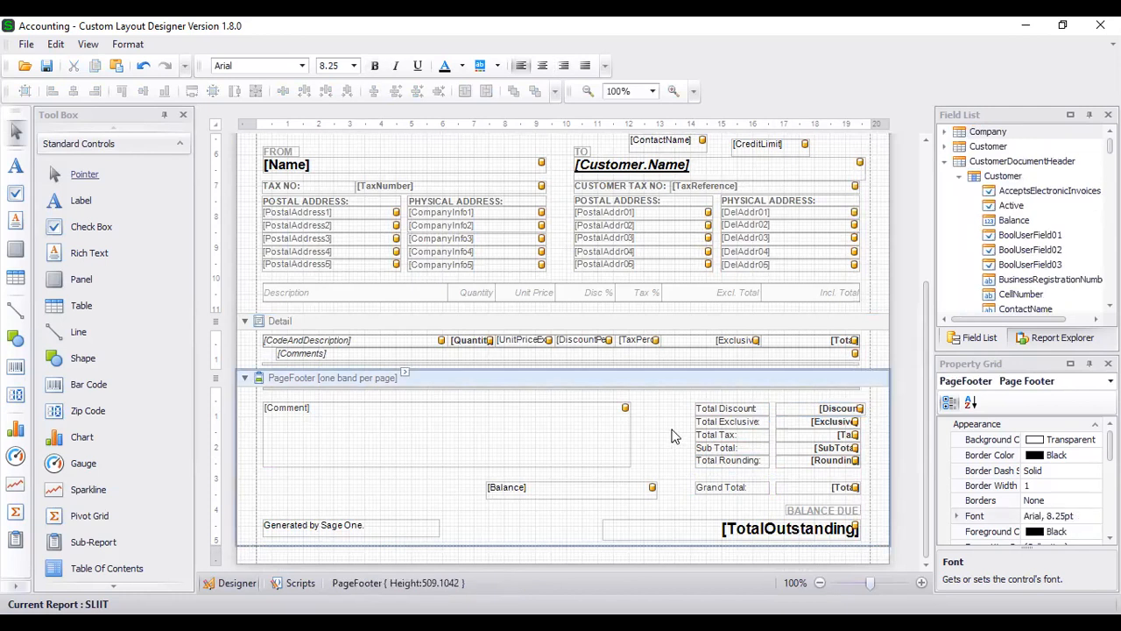
pyautogui.scroll(3, 672, 435)
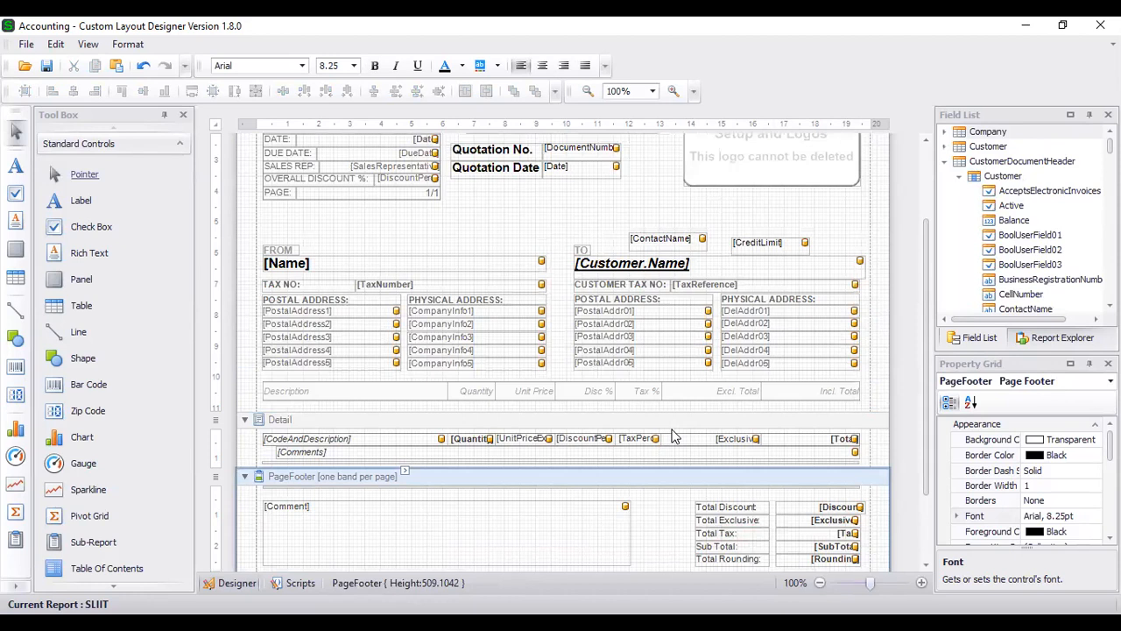
pyautogui.scroll(-3, 672, 436)
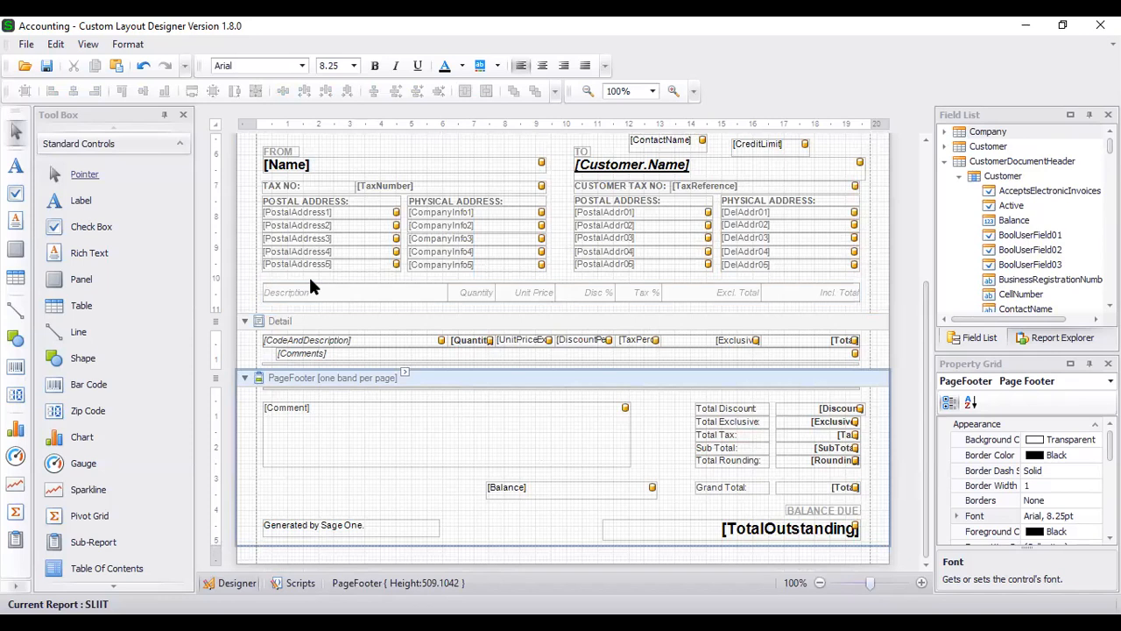
pyautogui.scroll(3, 313, 286)
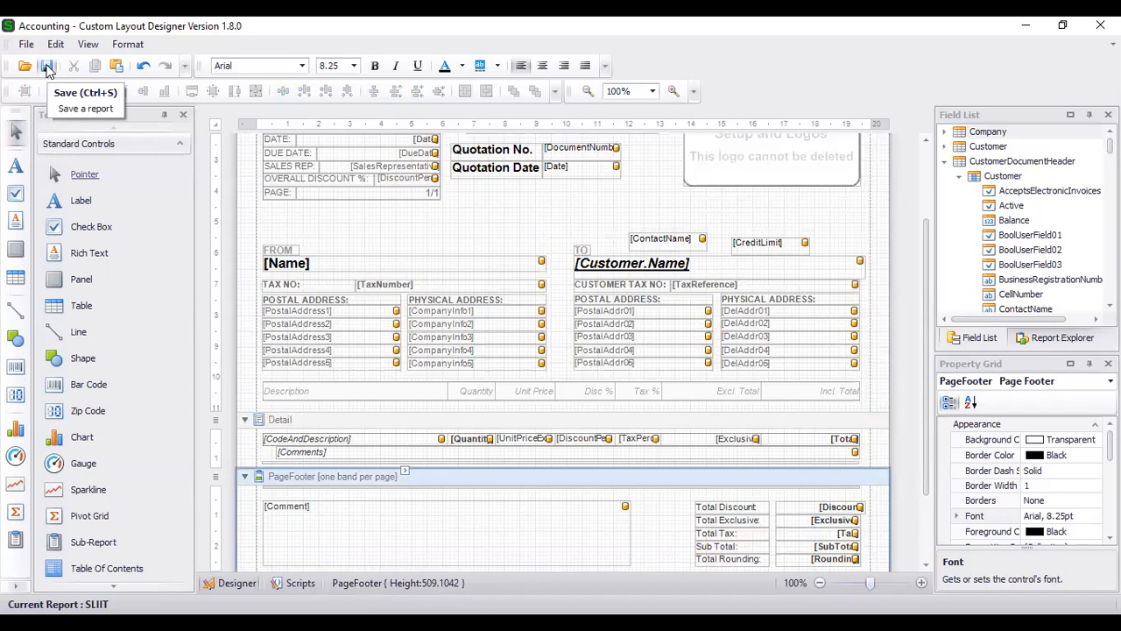
# - Save the SLIIT layout in the designer and Alt+Tab back to the browser quote
pyautogui.click(47, 67)
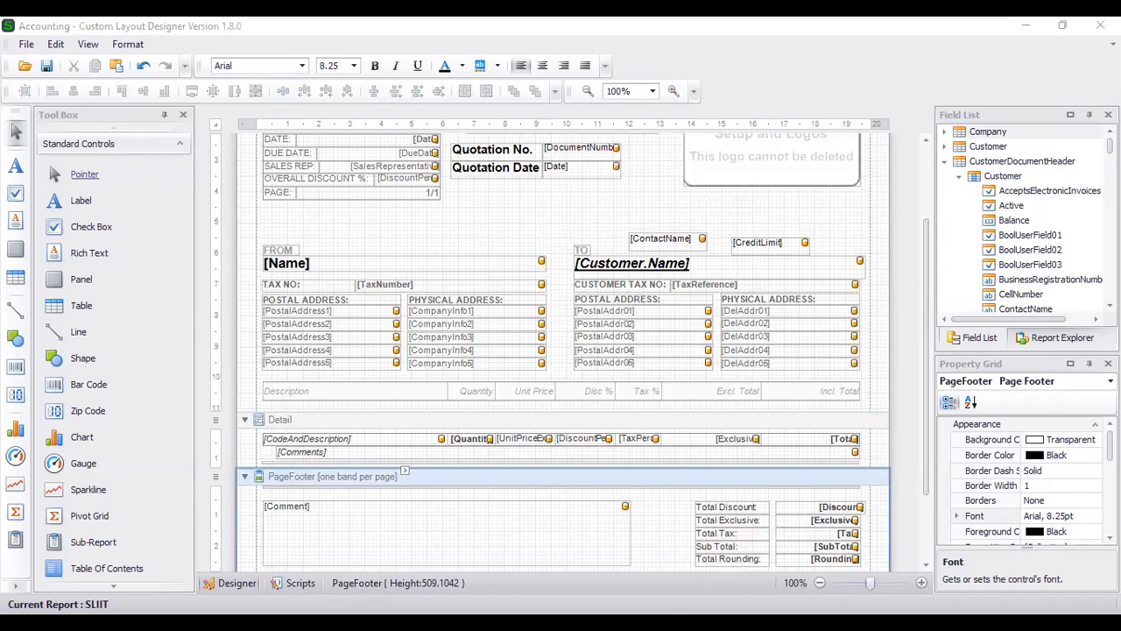
pyautogui.hotkey('alt', 'Tab')
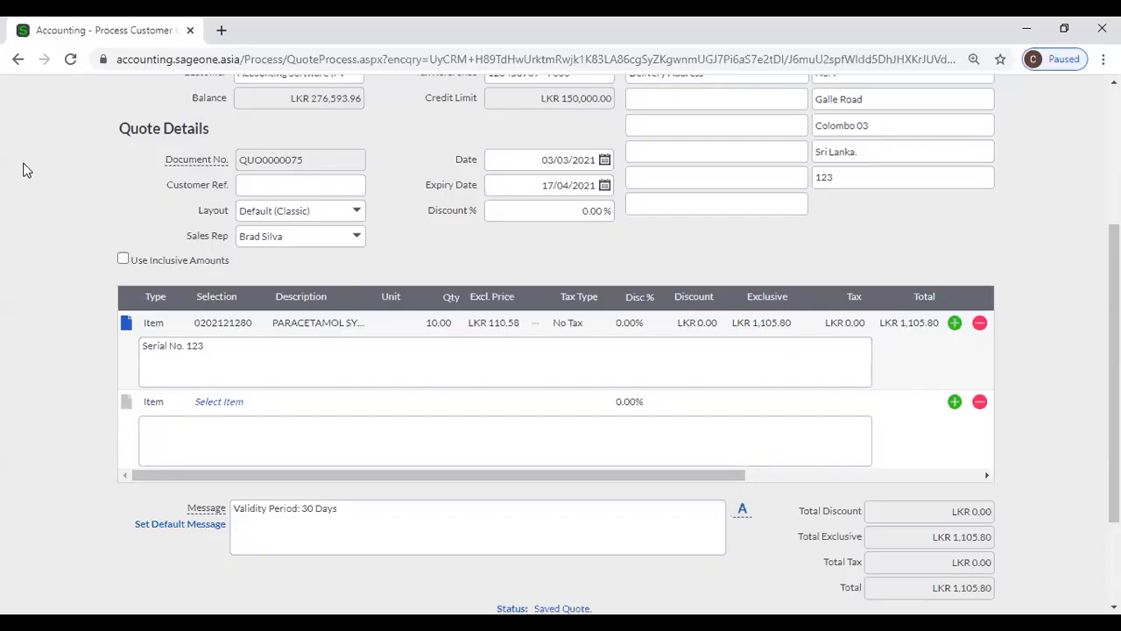
# - Reload quote QUO0000075, set its Layout to SLIIT, and open Print Preview
pyautogui.click(70, 59)
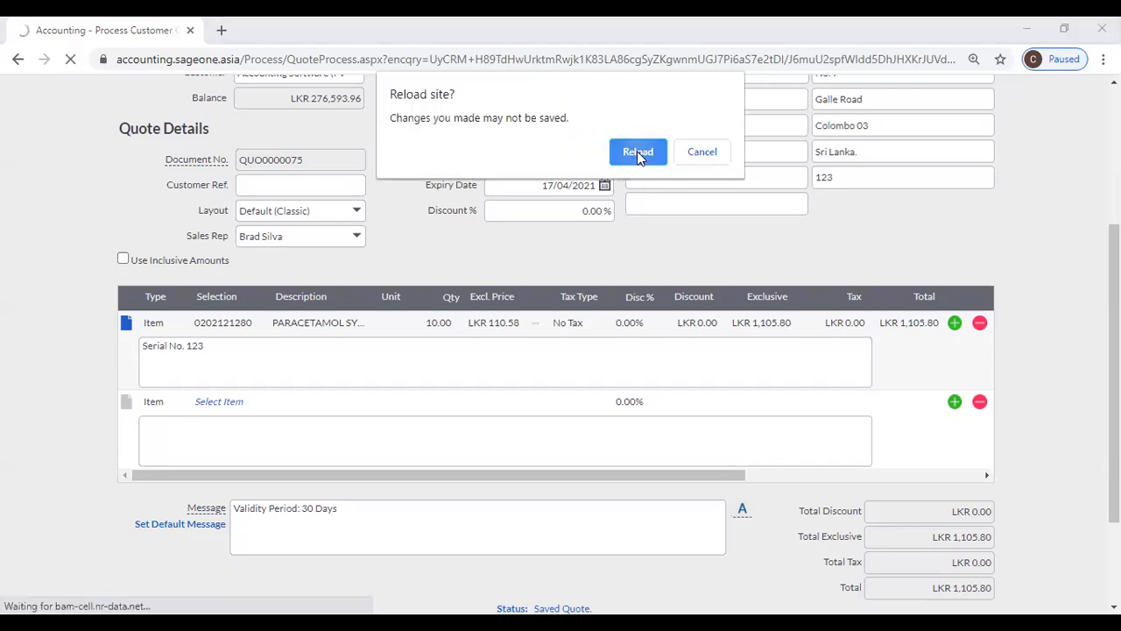
pyautogui.click(636, 151)
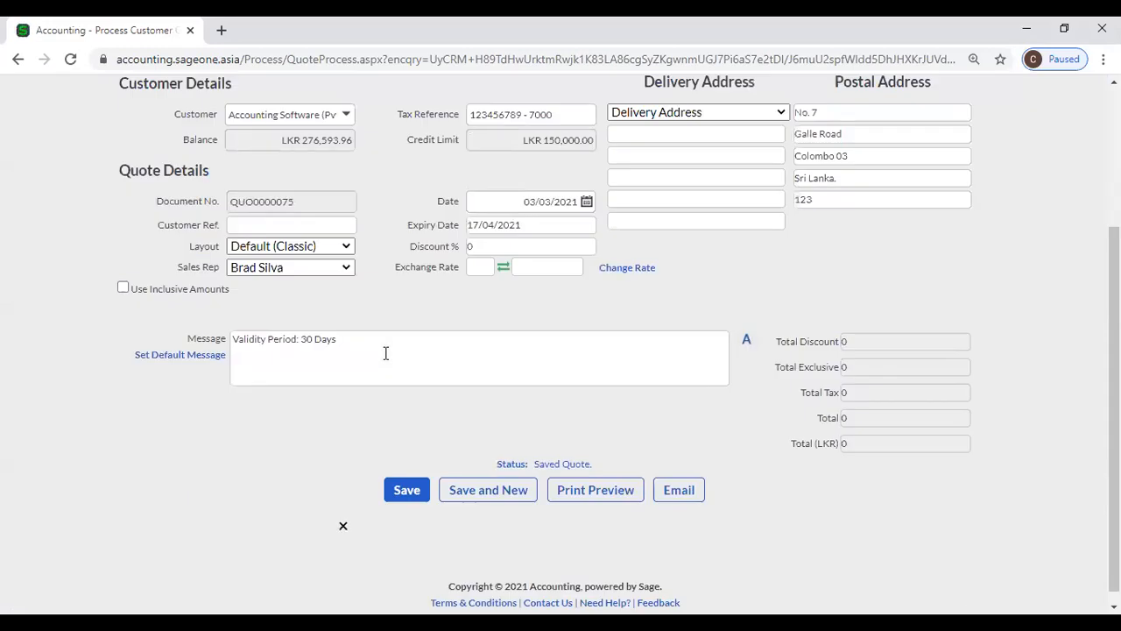
pyautogui.click(357, 256)
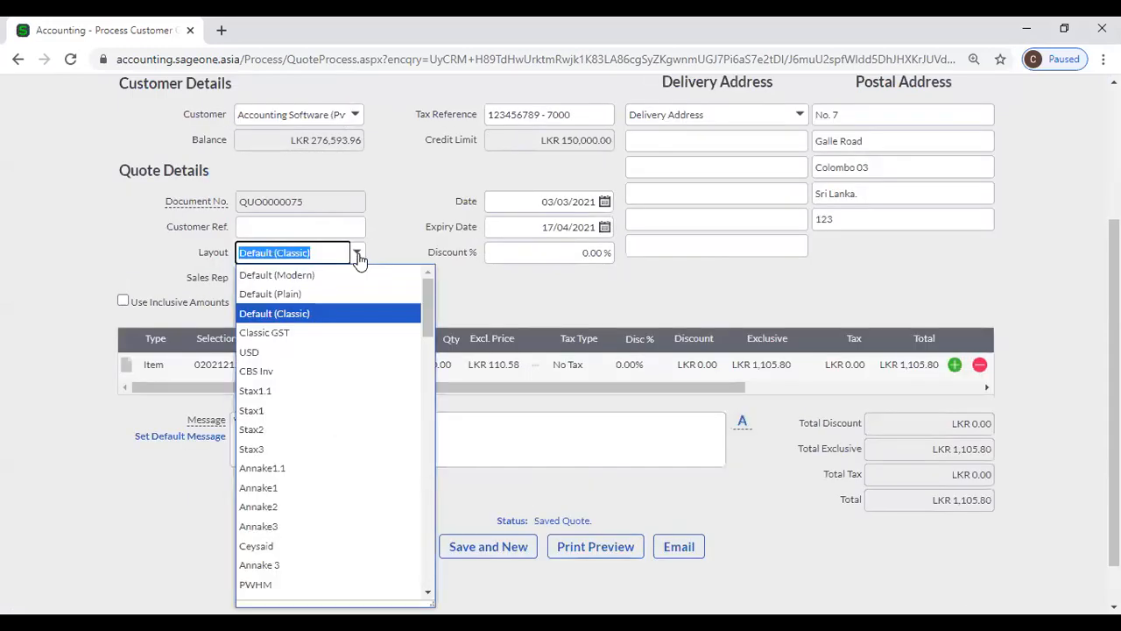
pyautogui.write('SLIIT')
pyautogui.click(359, 275)
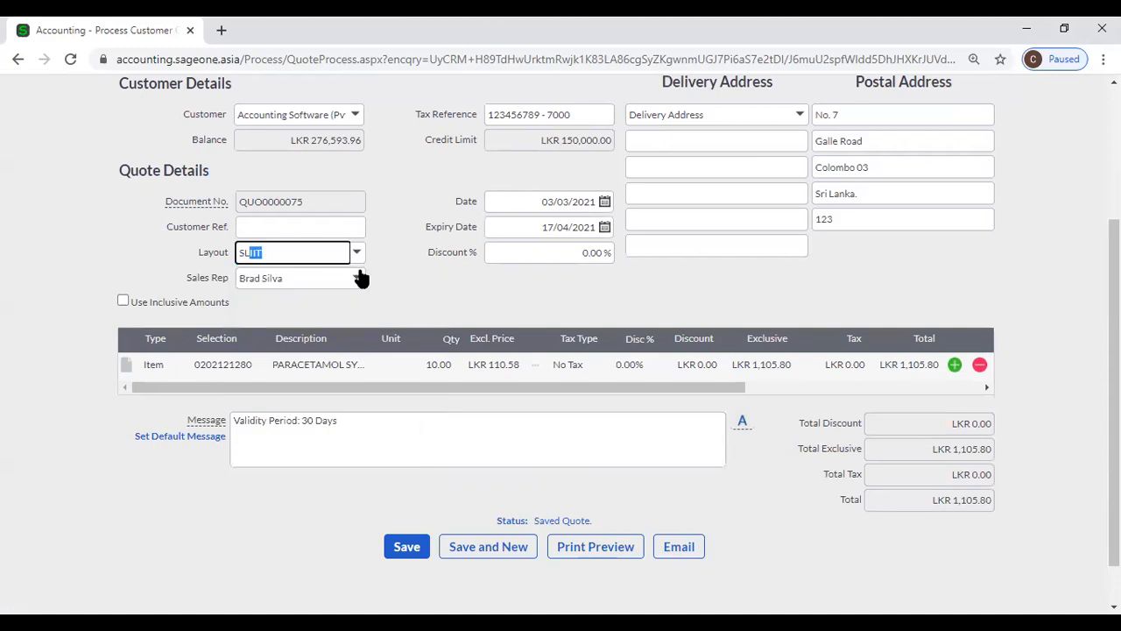
pyautogui.scroll(-1, 433, 293)
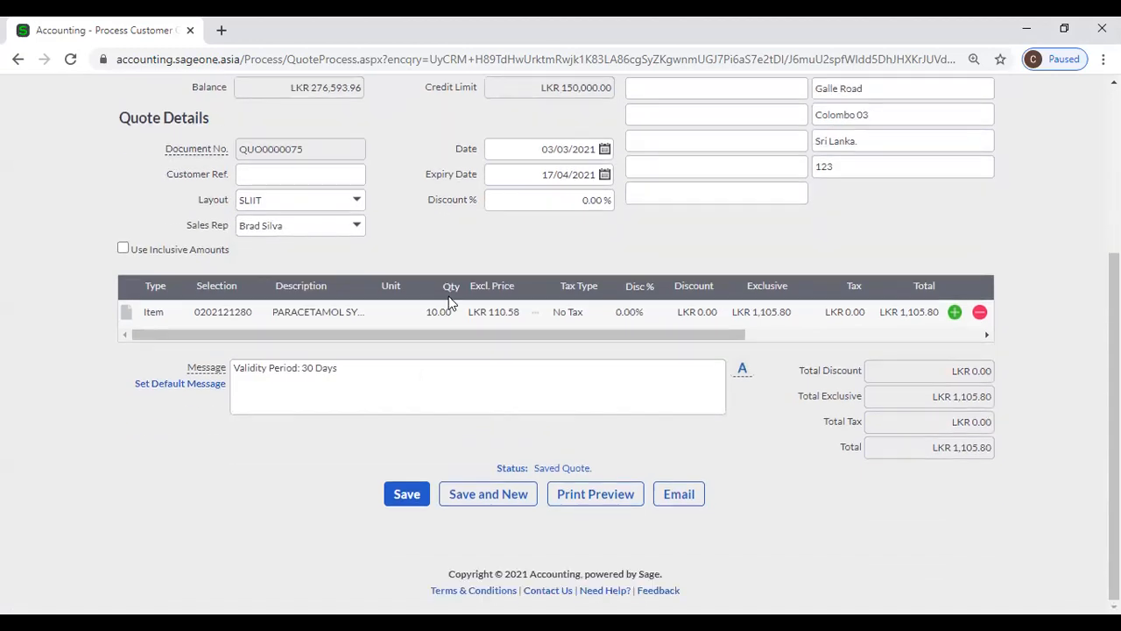
pyautogui.click(591, 499)
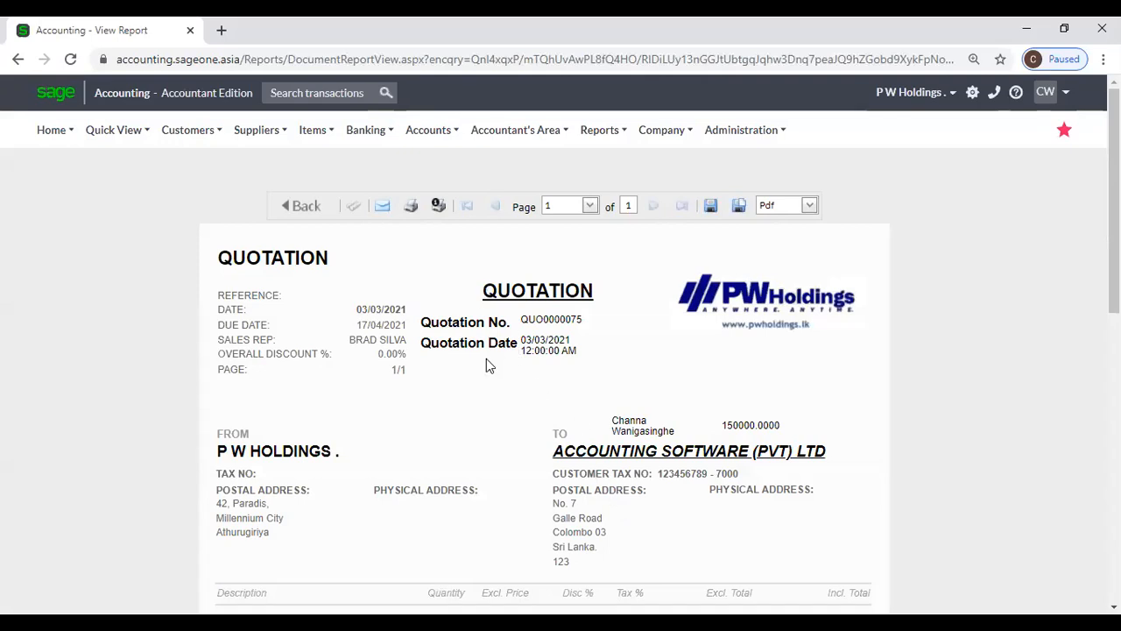
# - Scroll through the SLIIT print preview, where Quotation Date still includes a time
pyautogui.scroll(-1, 486, 366)
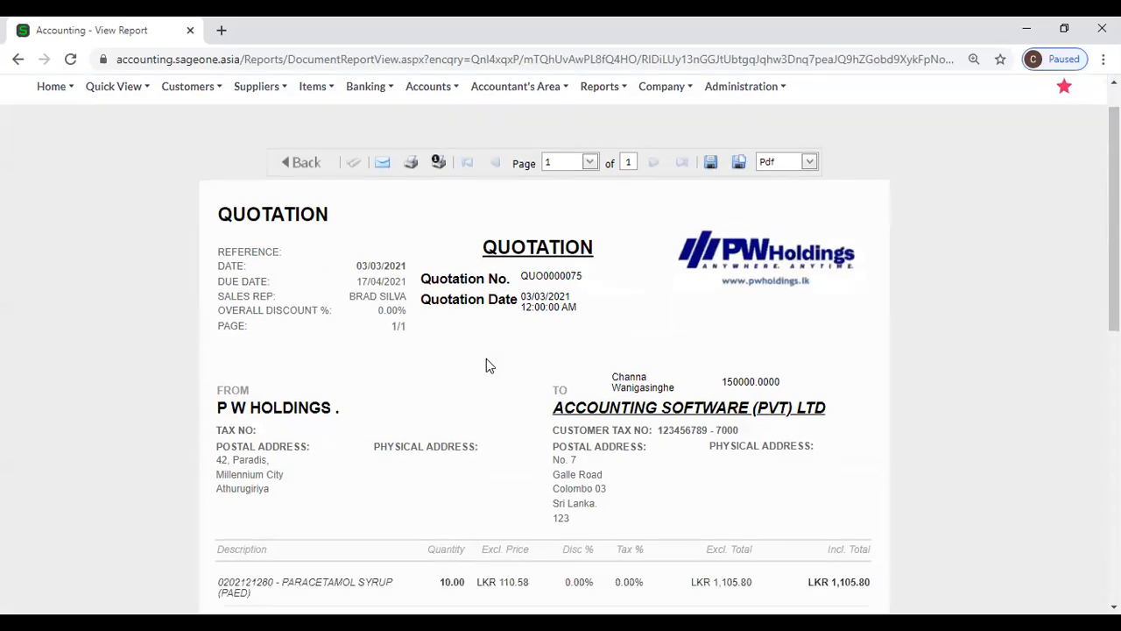
pyautogui.scroll(-10, 605, 371)
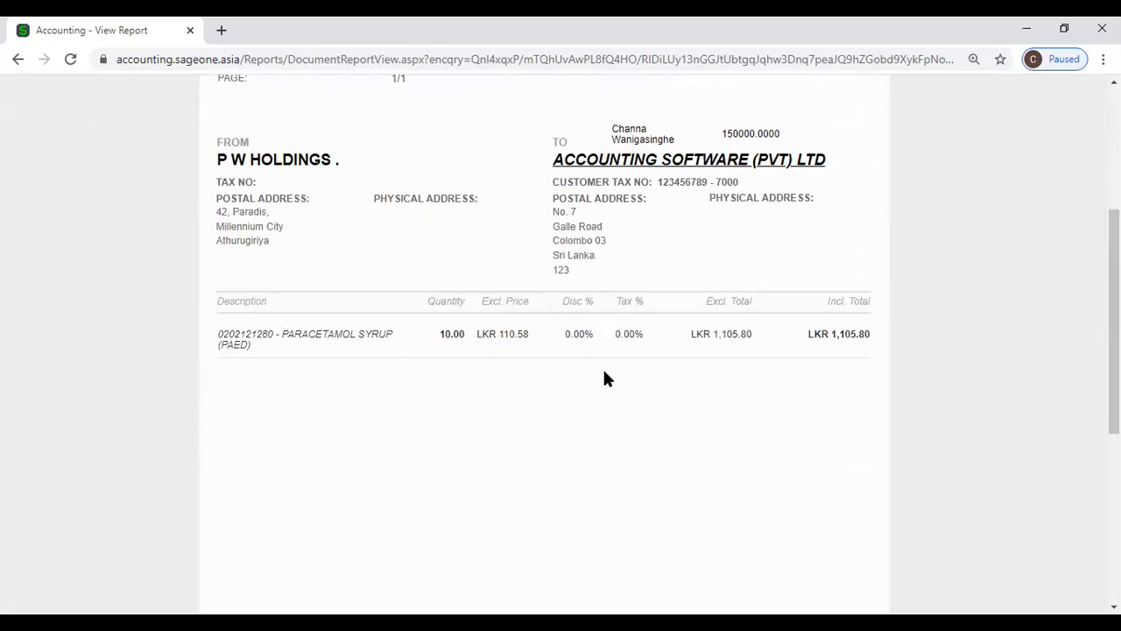
pyautogui.scroll(11, 603, 377)
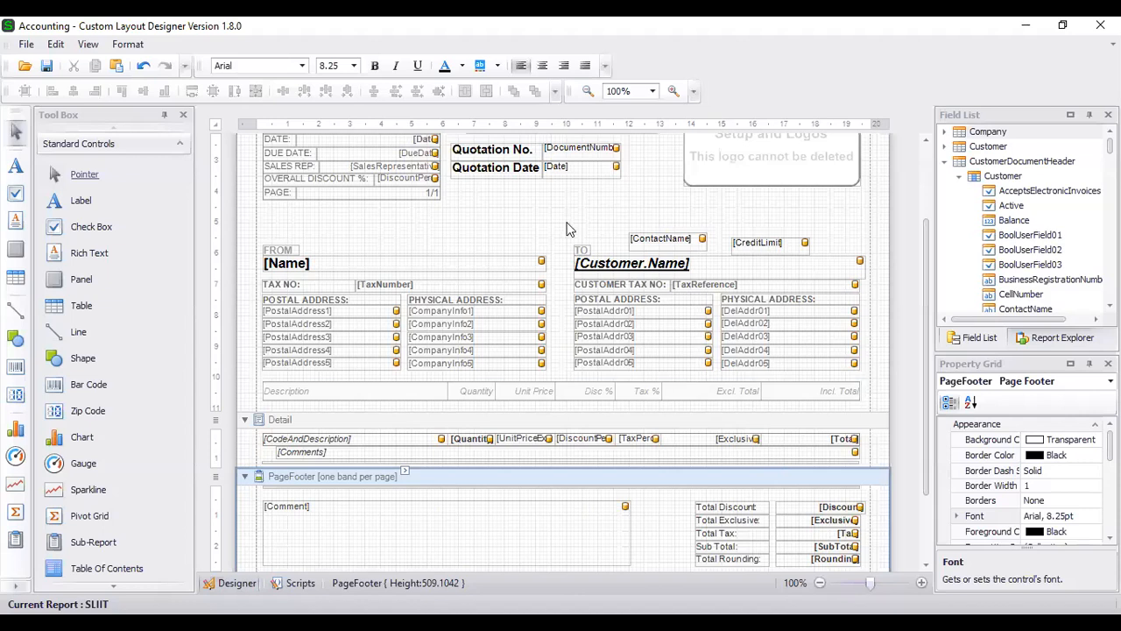
# - Set the [Date] field's format string to DateTime dd/MM/yyyy, showing the date only
pyautogui.click(574, 168)
pyautogui.rightClick(574, 169)
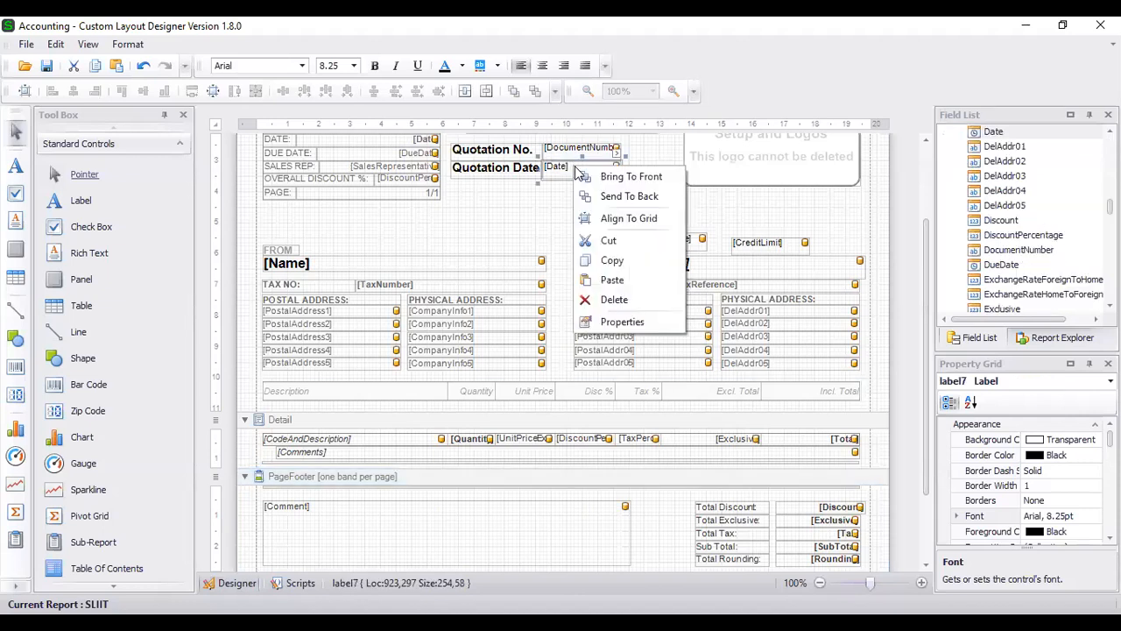
pyautogui.click(613, 151)
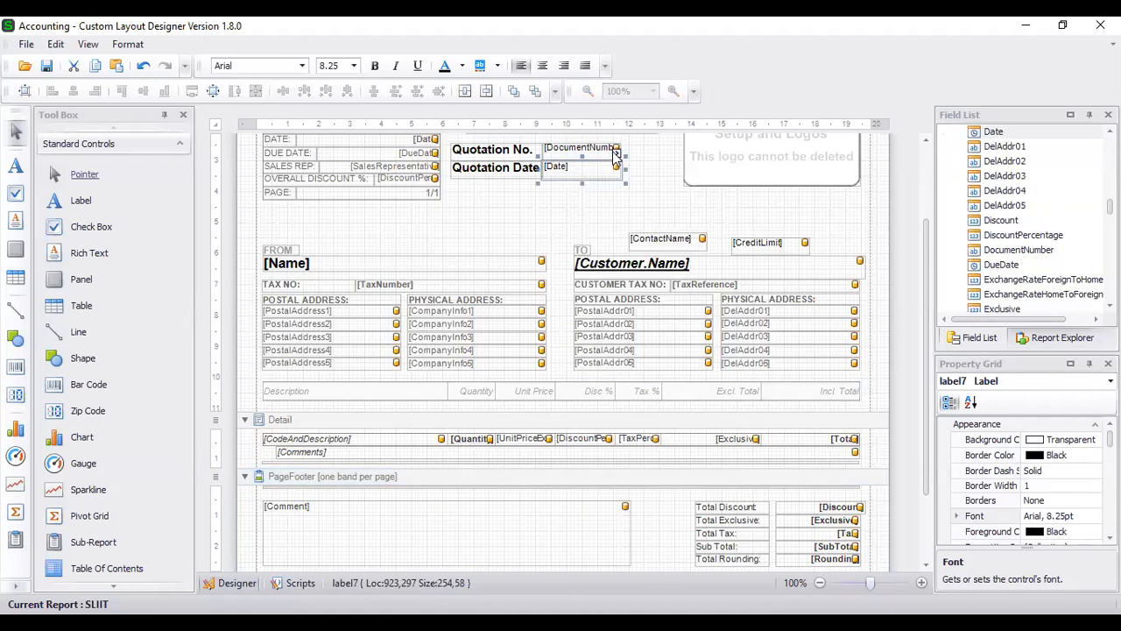
pyautogui.click(613, 151)
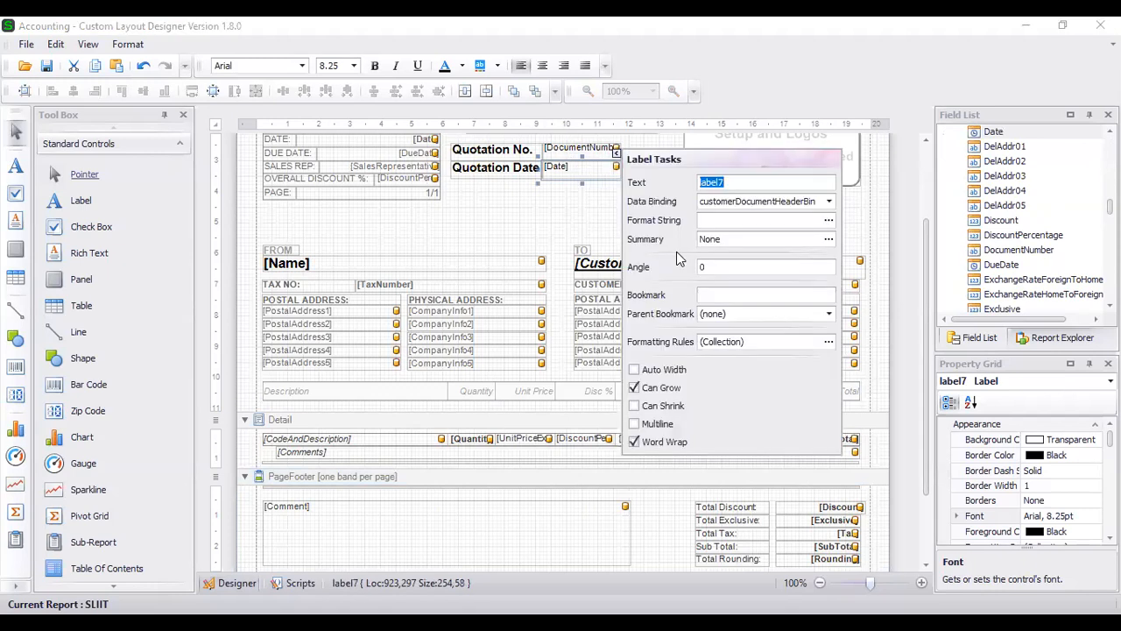
pyautogui.click(828, 222)
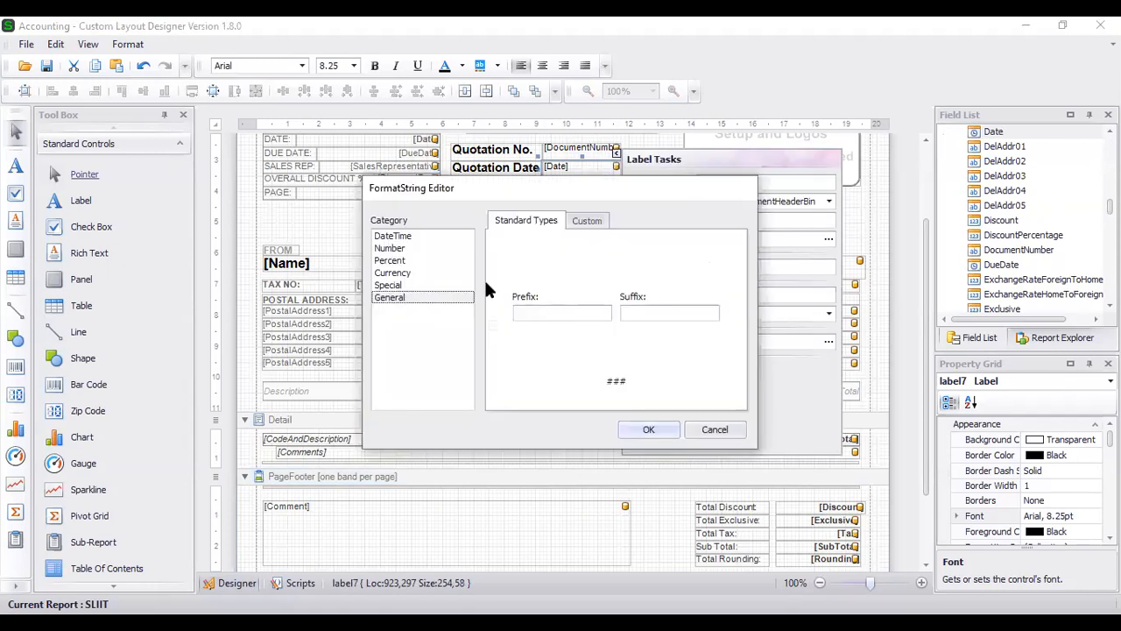
pyautogui.click(396, 236)
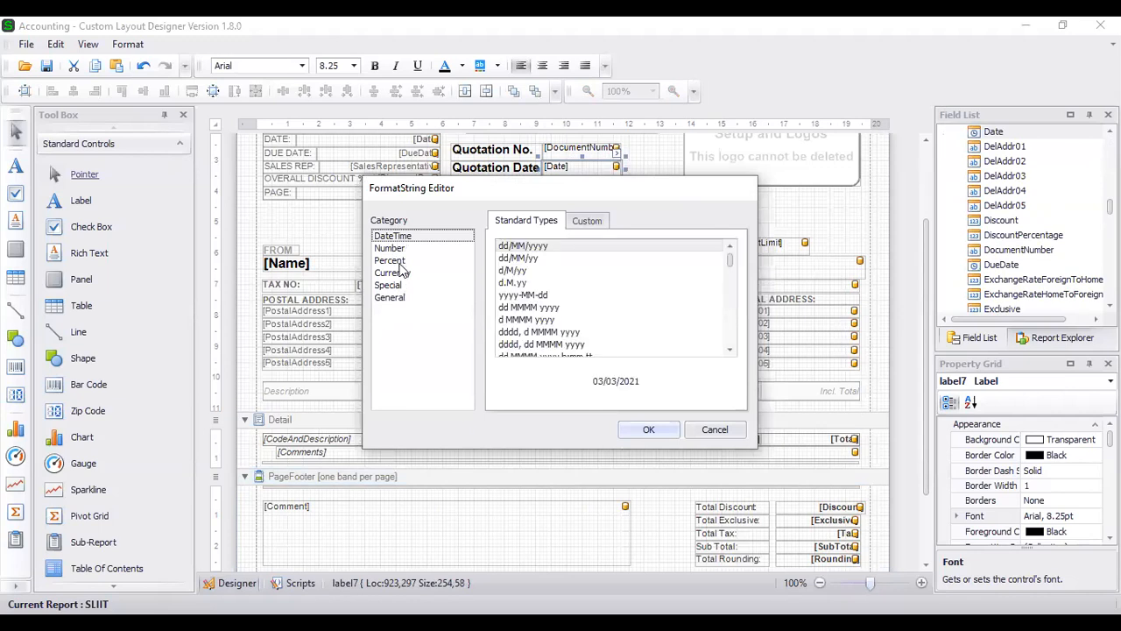
pyautogui.click(401, 248)
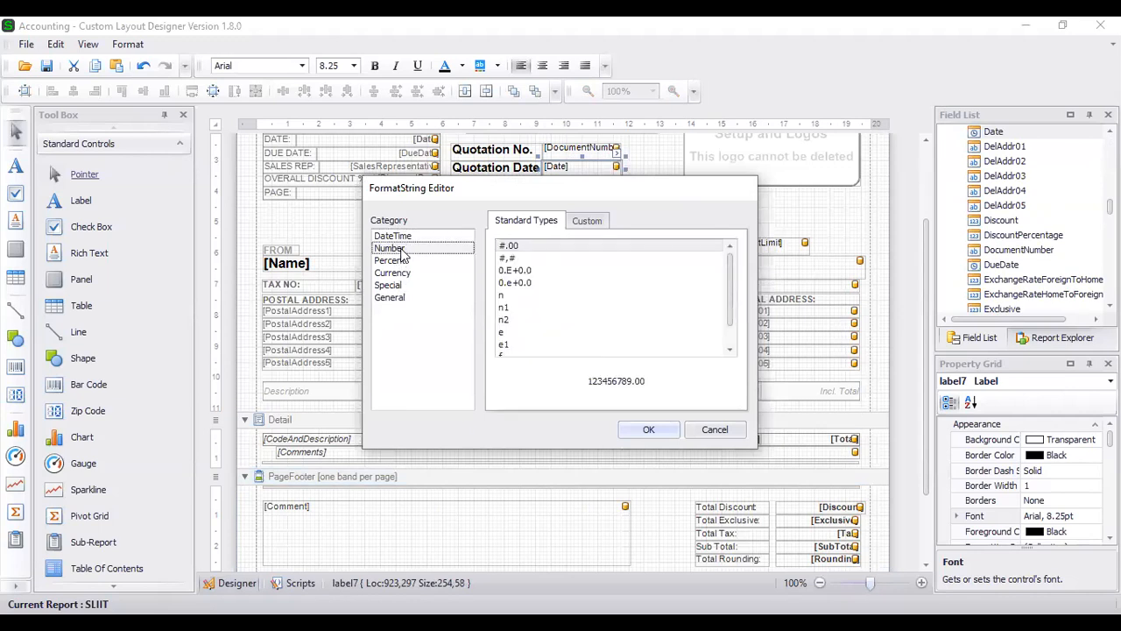
pyautogui.click(401, 236)
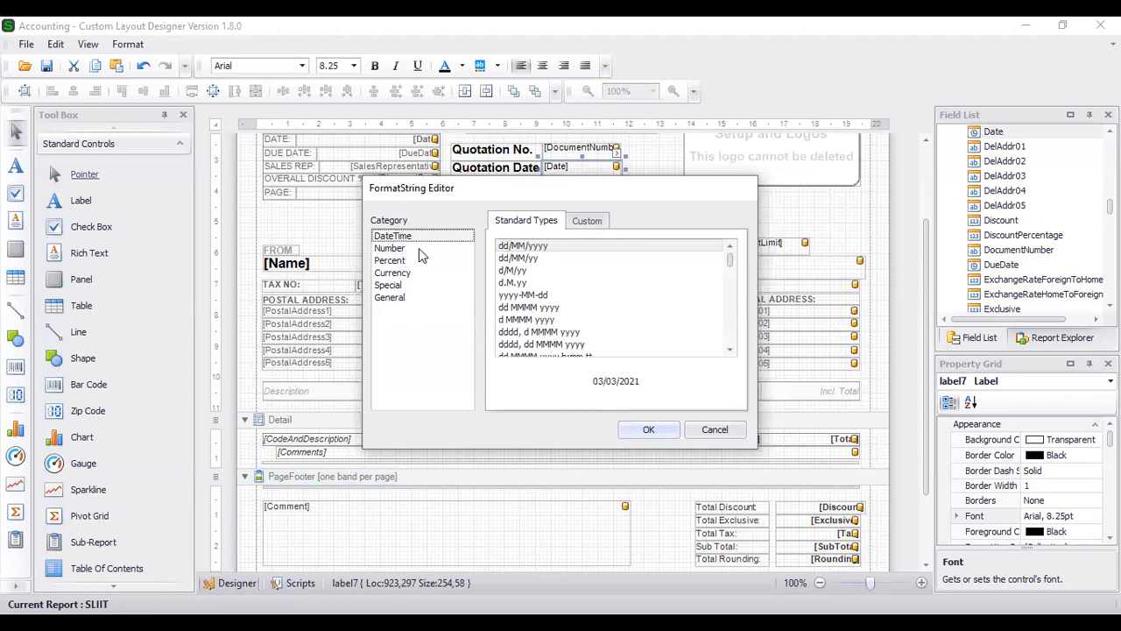
pyautogui.click(580, 223)
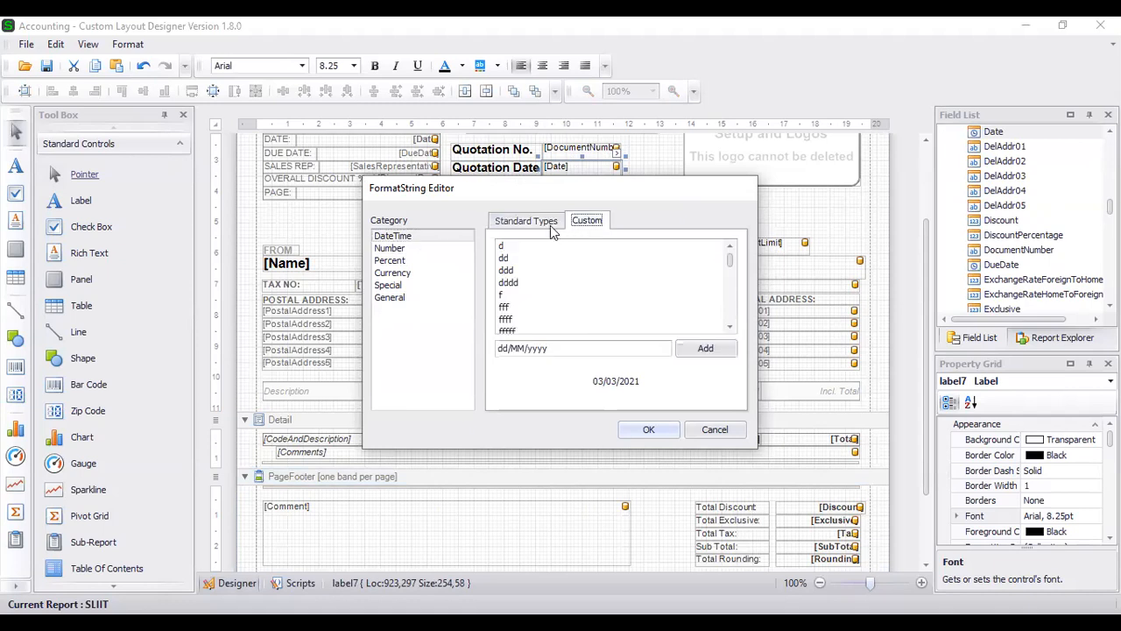
pyautogui.click(550, 224)
pyautogui.click(534, 247)
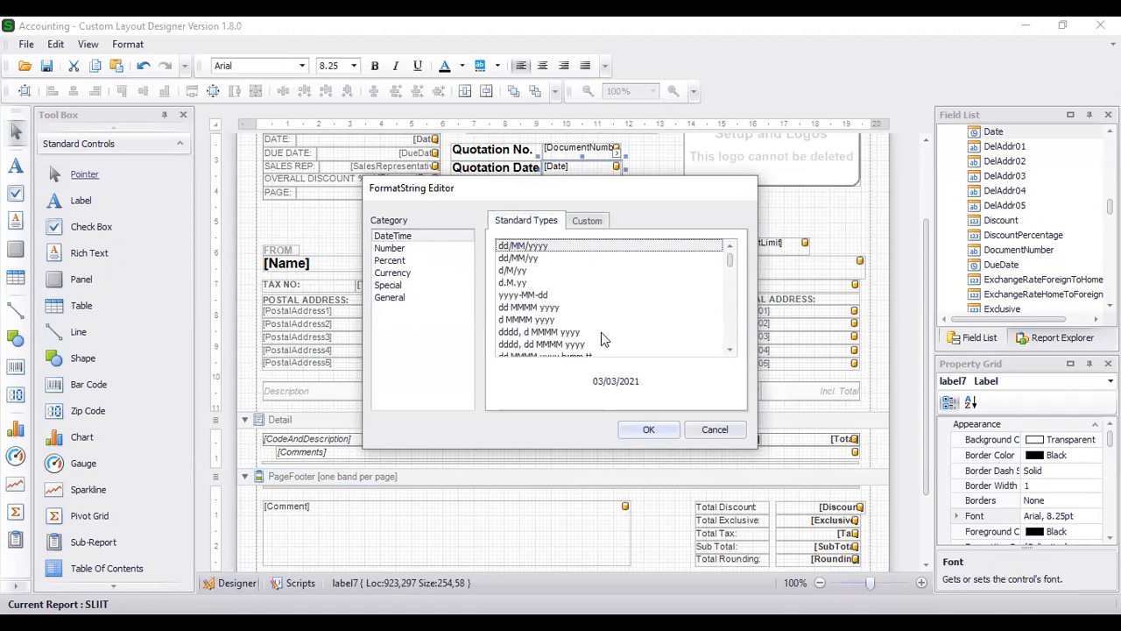
pyautogui.click(644, 430)
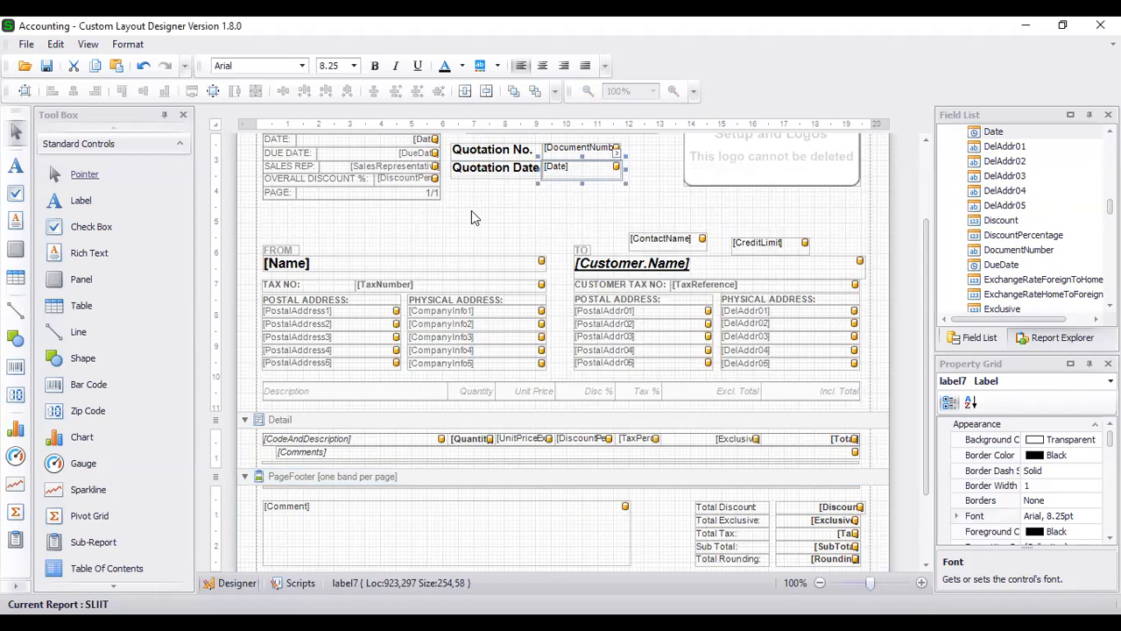
pyautogui.click(473, 214)
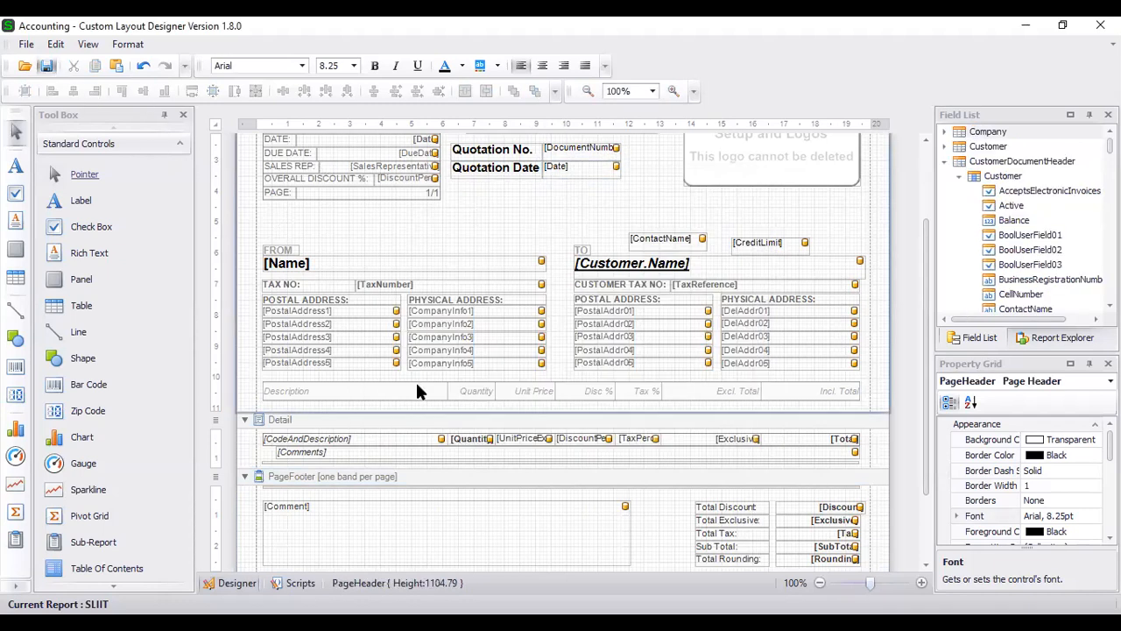
# - Save the SLIIT layout and reload the quote preview to show Quotation Date as 03/03/2021
pyautogui.click(46, 66)
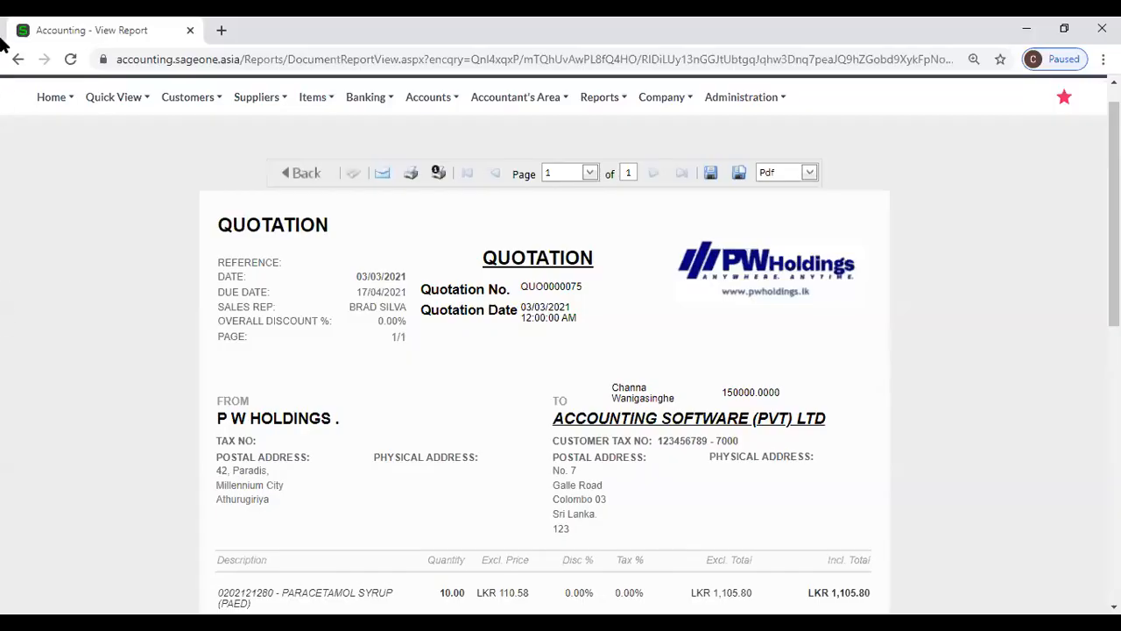
pyautogui.click(70, 60)
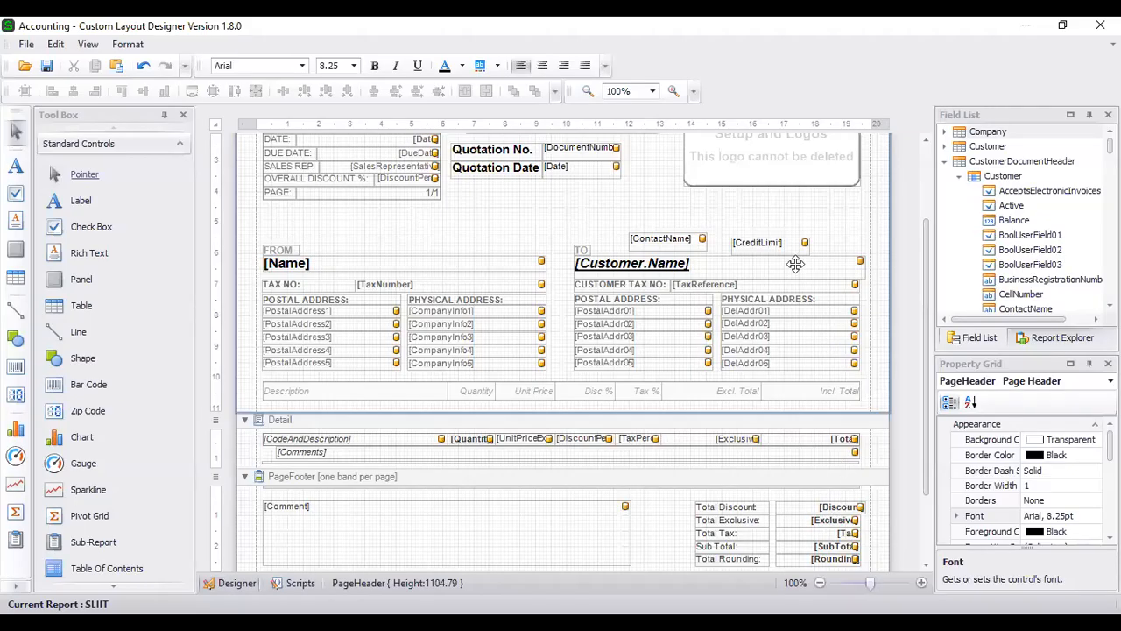
# - Open the CreditLimit field's format string editor and try the comma-separated number format
pyautogui.click(794, 242)
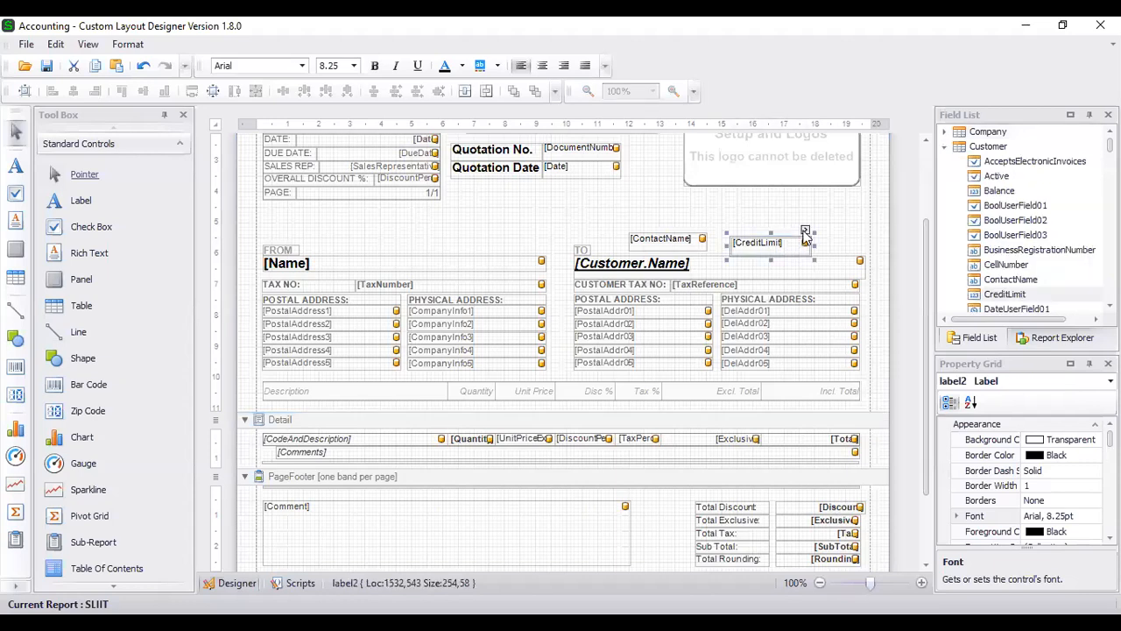
pyautogui.click(805, 231)
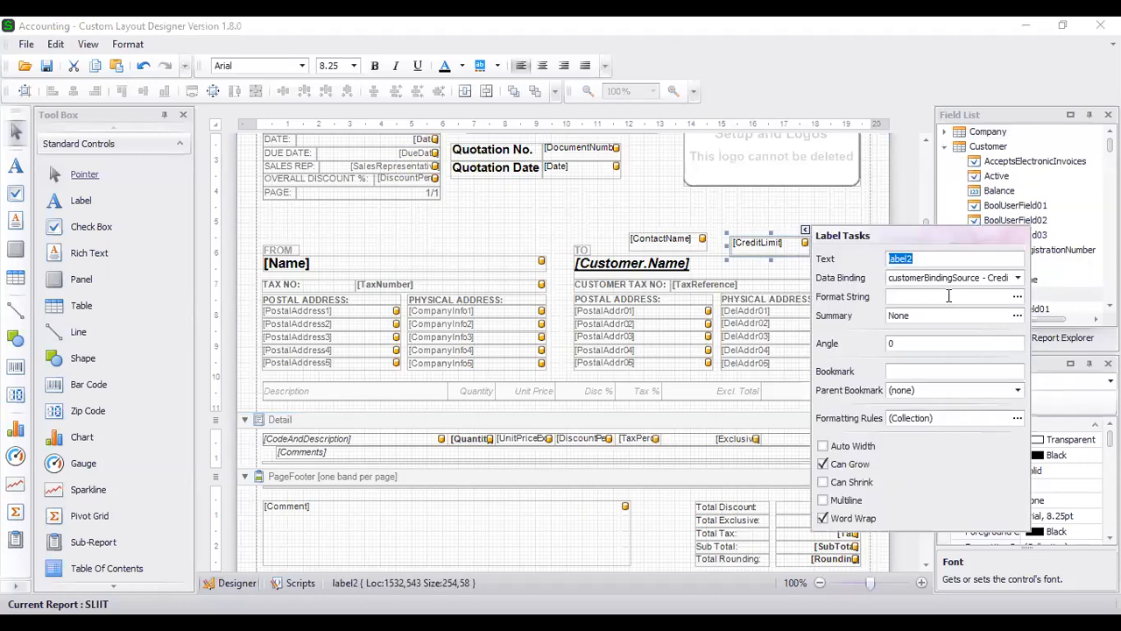
pyautogui.click(1017, 300)
pyautogui.click(409, 248)
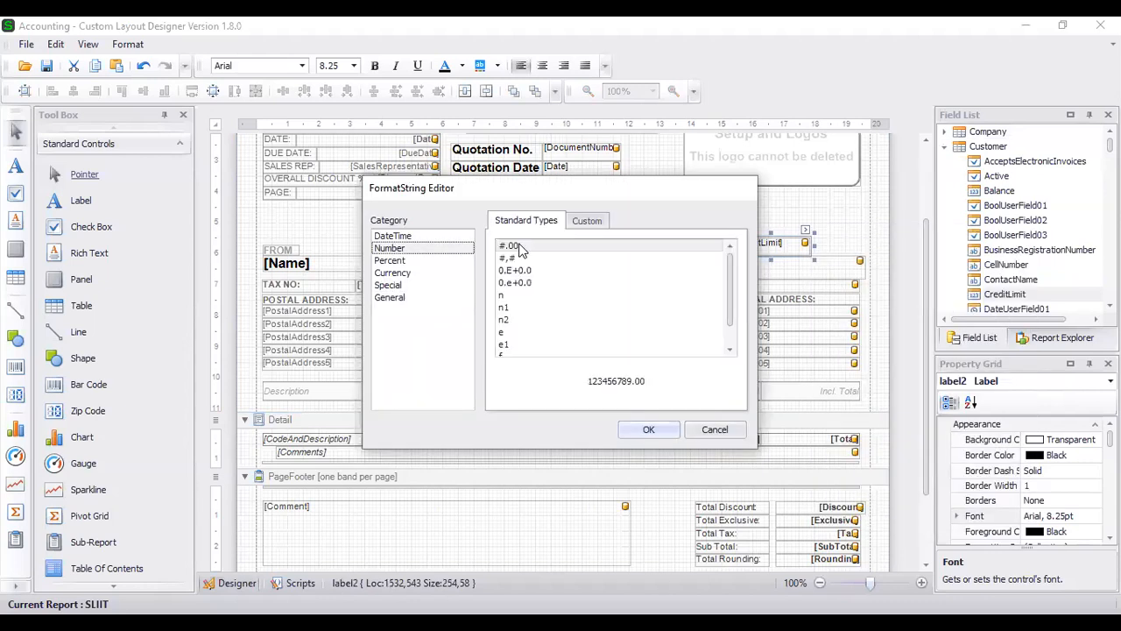
pyautogui.scroll(-1, 539, 261)
pyautogui.scroll(1, 543, 278)
pyautogui.click(523, 259)
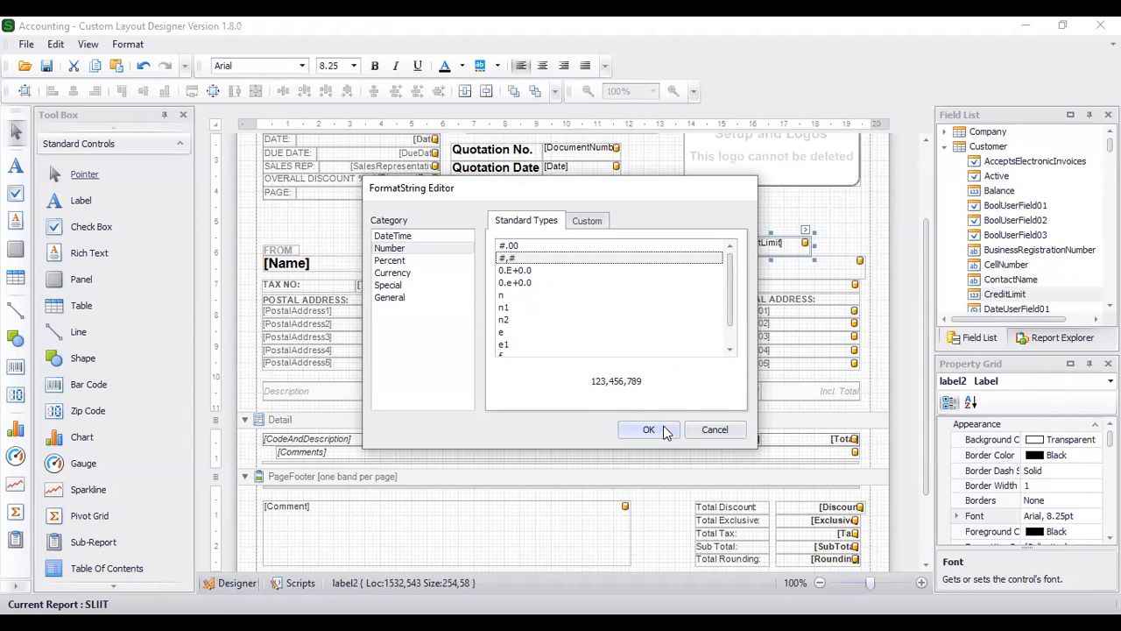
# - Enter the custom format #,0.00 for CreditLimit and apply it
pyautogui.click(583, 220)
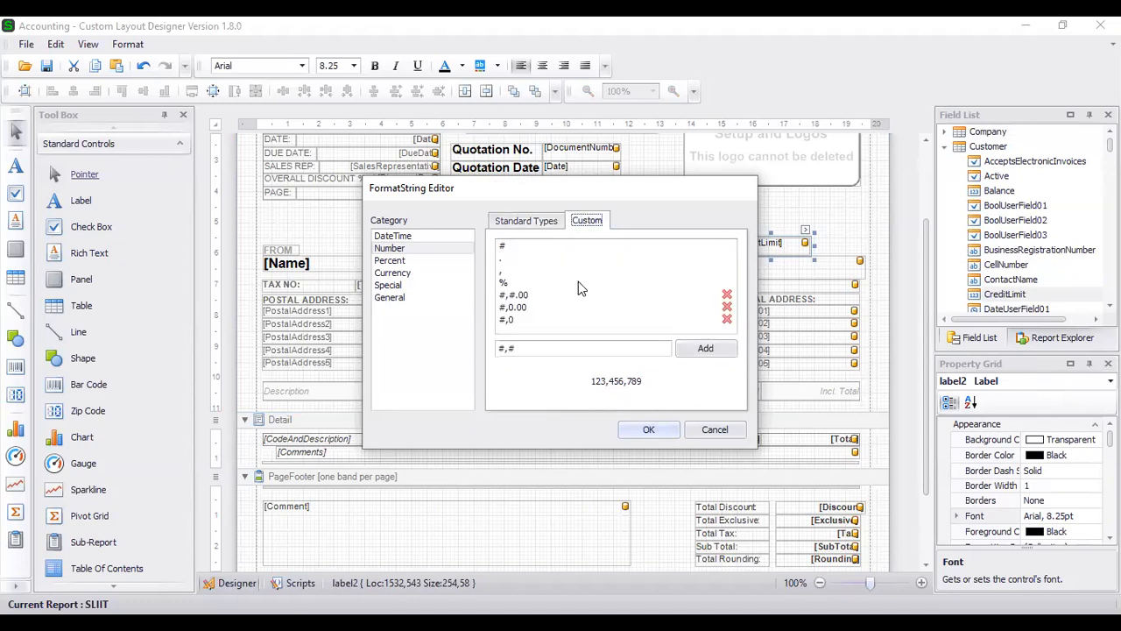
pyautogui.click(526, 348)
pyautogui.press('BackSpace')
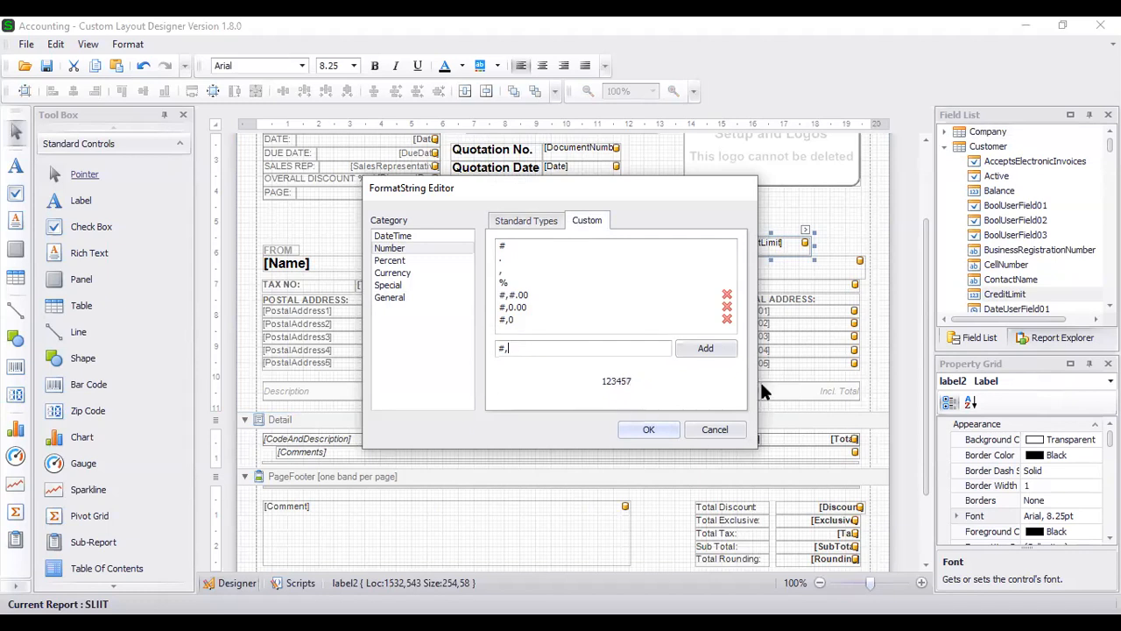
pyautogui.write('0')
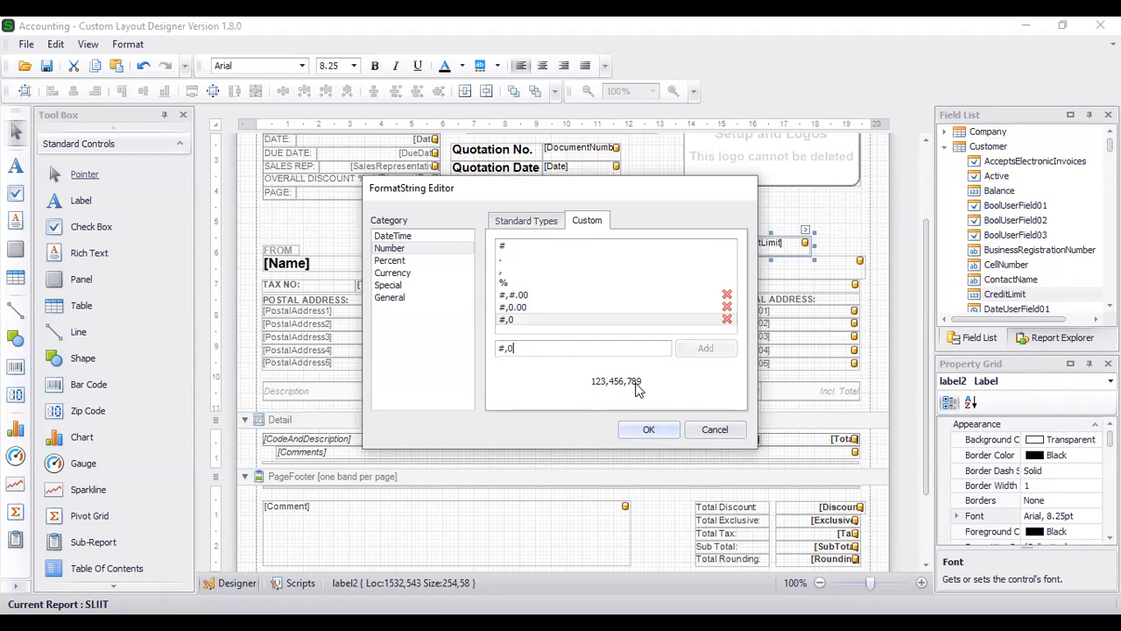
pyautogui.write('.00')
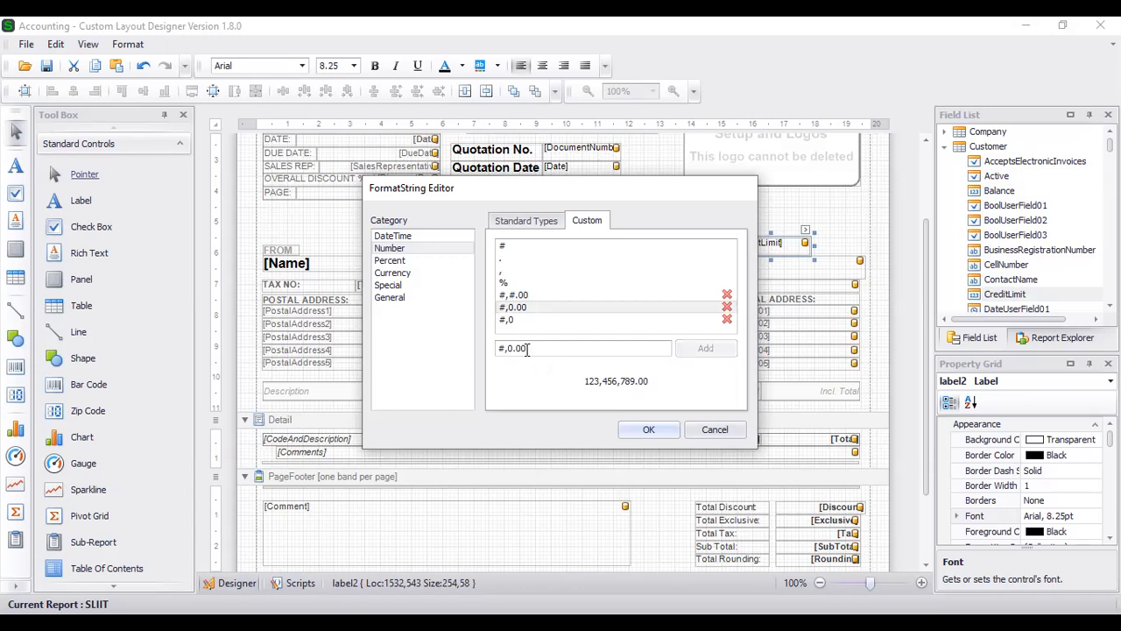
pyautogui.press('BackSpace')
pyautogui.press('BackSpace')
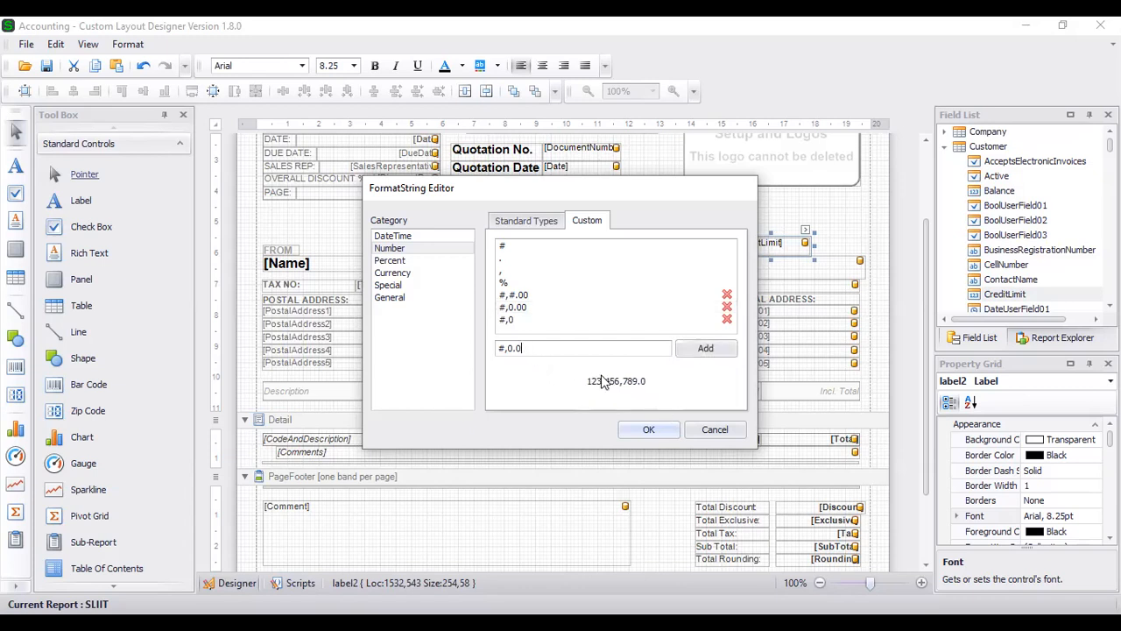
pyautogui.write('00')
pyautogui.click(648, 431)
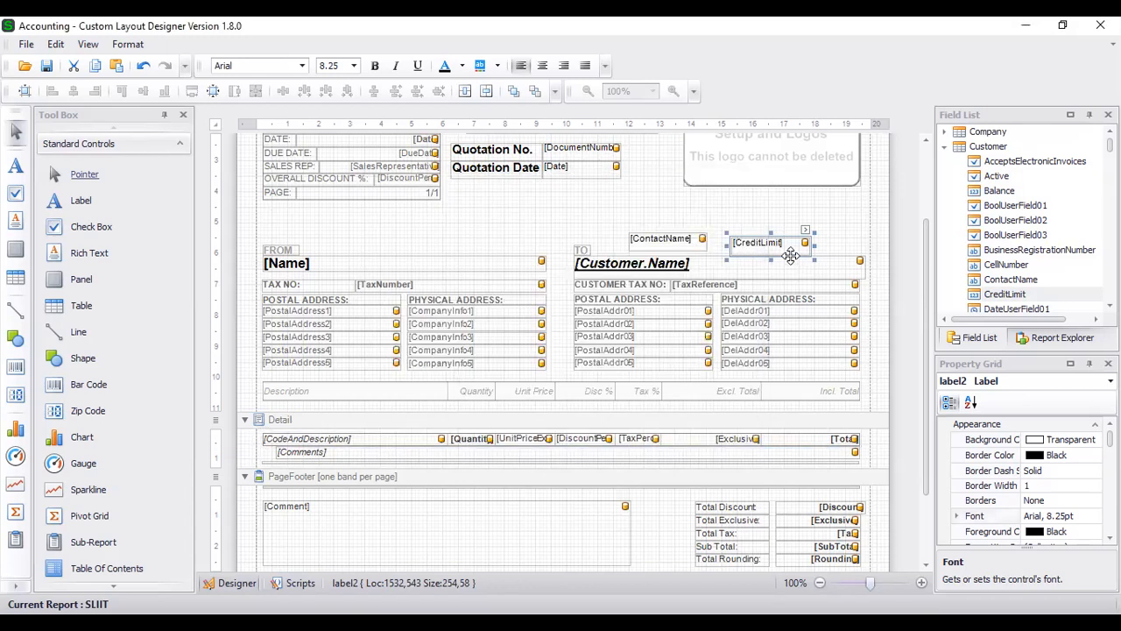
pyautogui.click(804, 233)
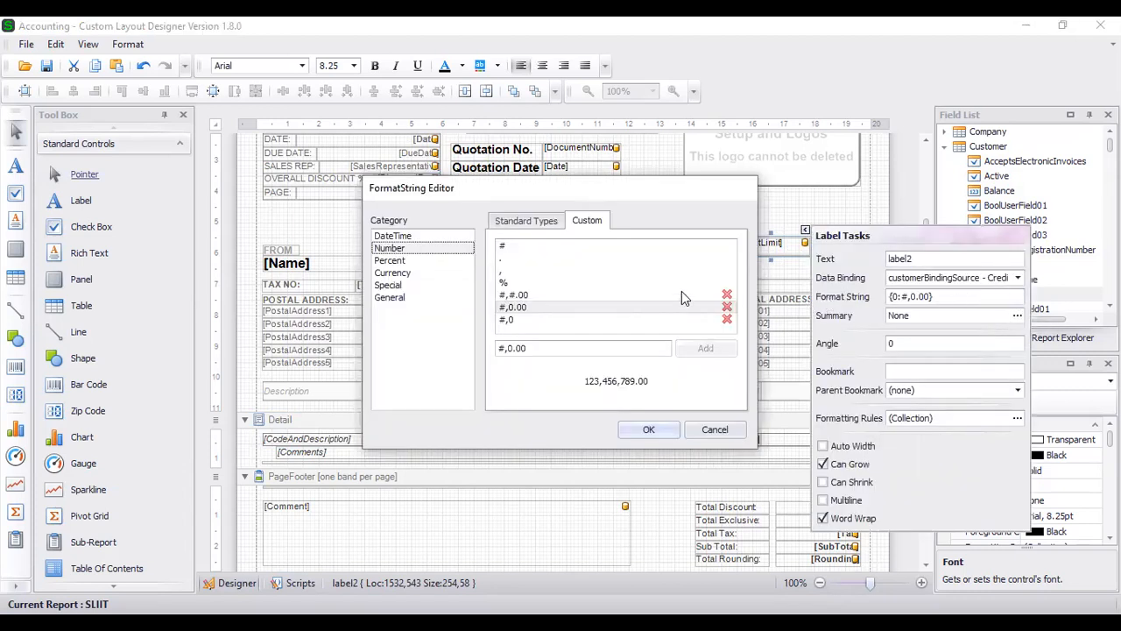
# - Keep the #,0.00 credit limit format and refresh the quote preview to show 150,000.00
pyautogui.click(648, 429)
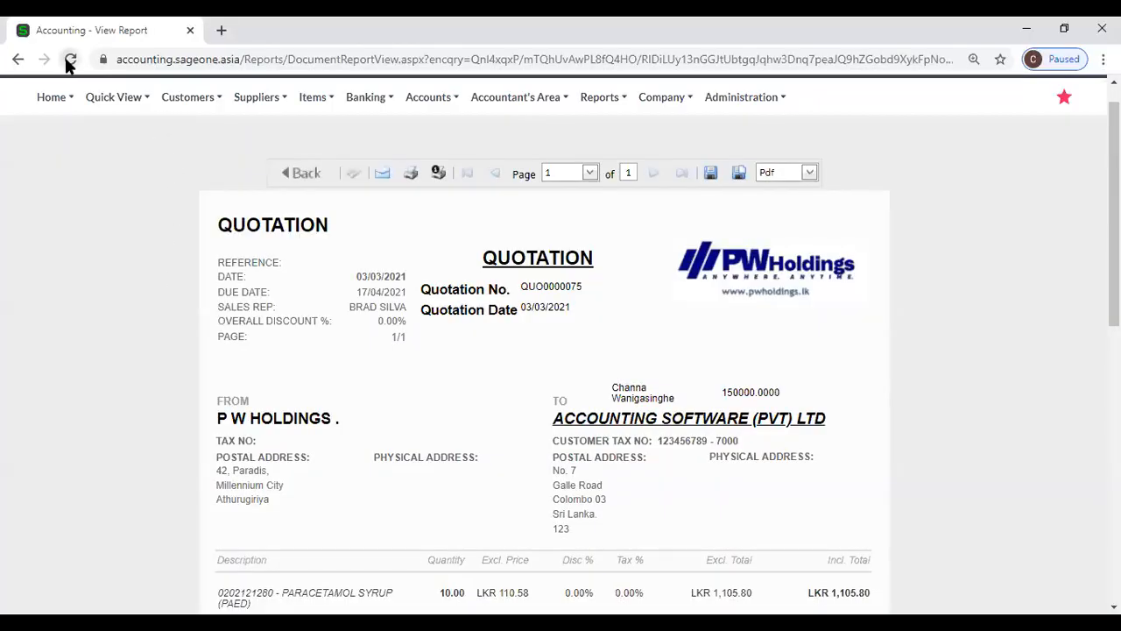
pyautogui.click(69, 63)
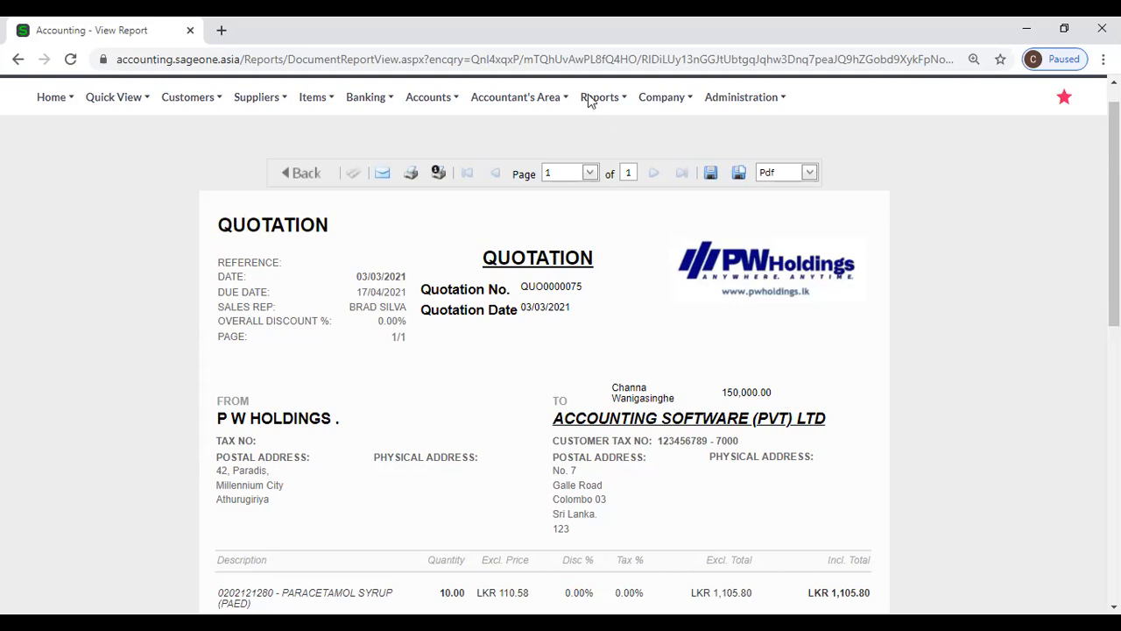
pyautogui.click(517, 98)
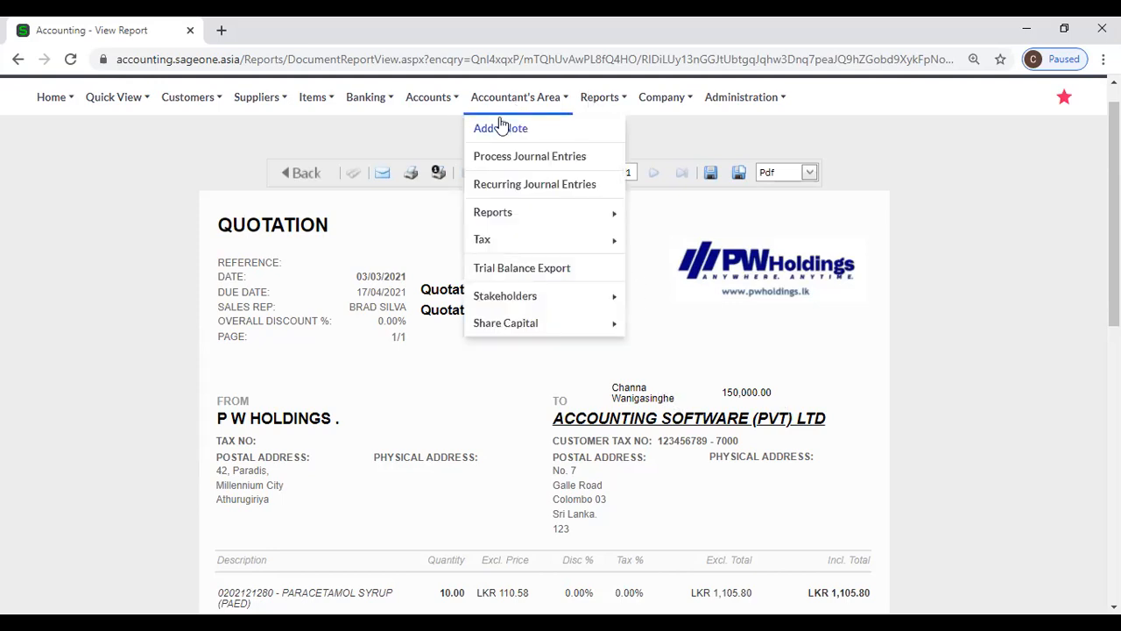
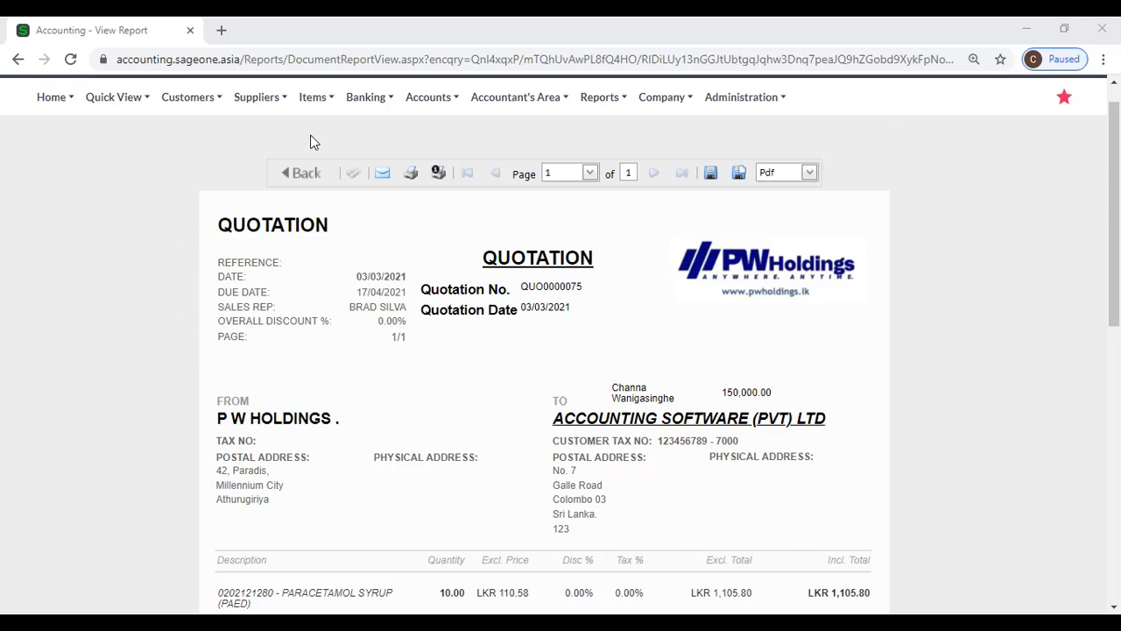
# - Open the Customer Sales Orders list from the Customers transactions menu
pyautogui.moveTo(183, 101)
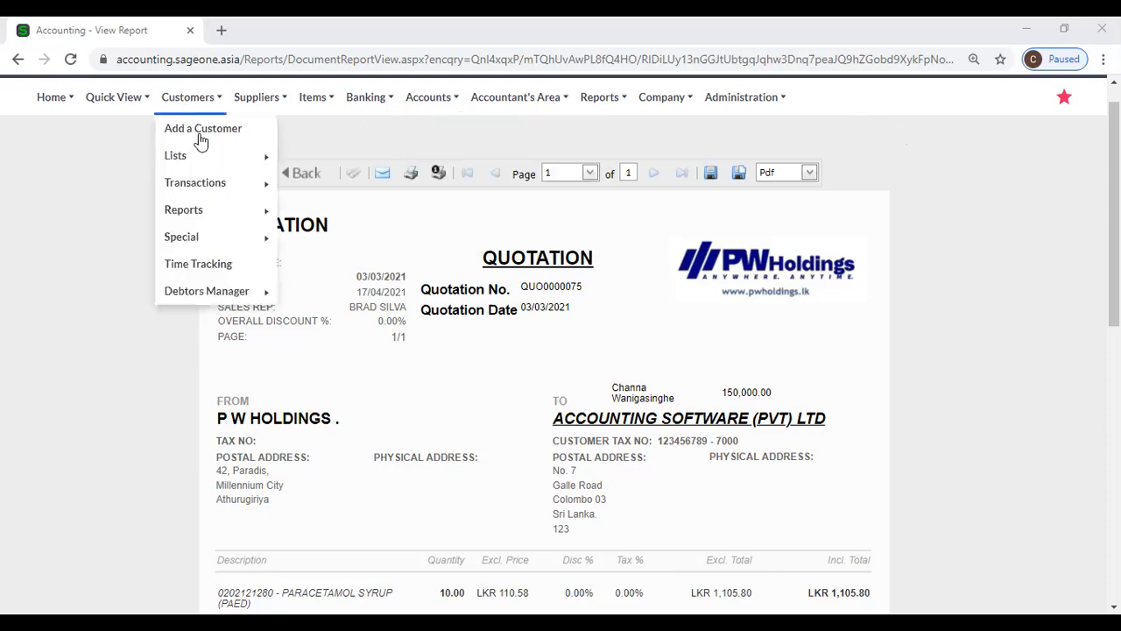
pyautogui.moveTo(210, 188)
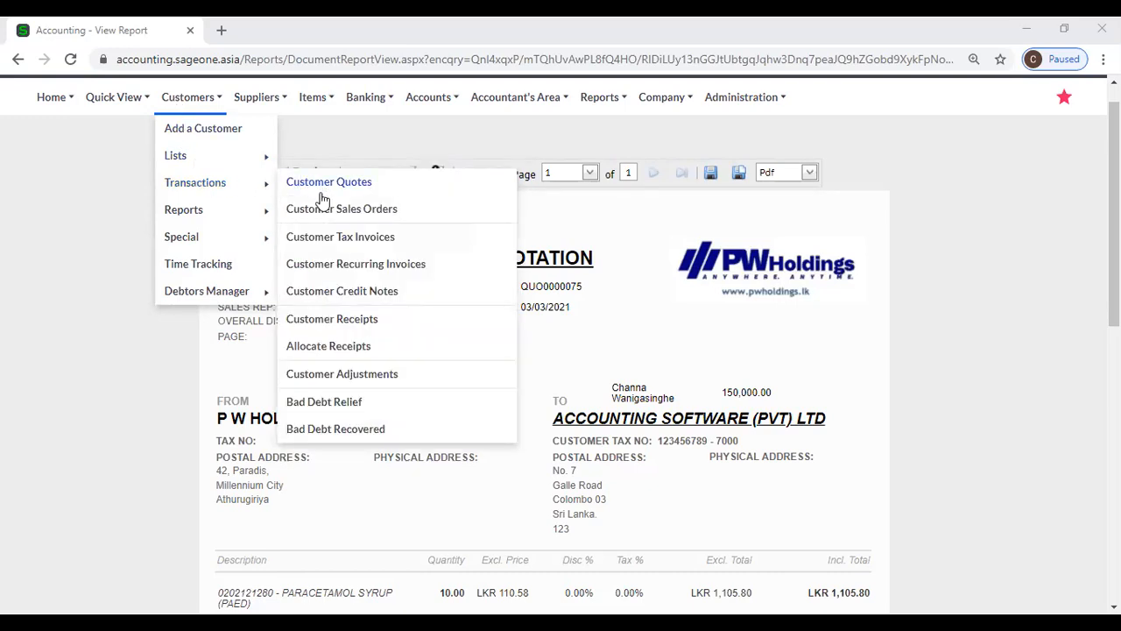
pyautogui.click(325, 210)
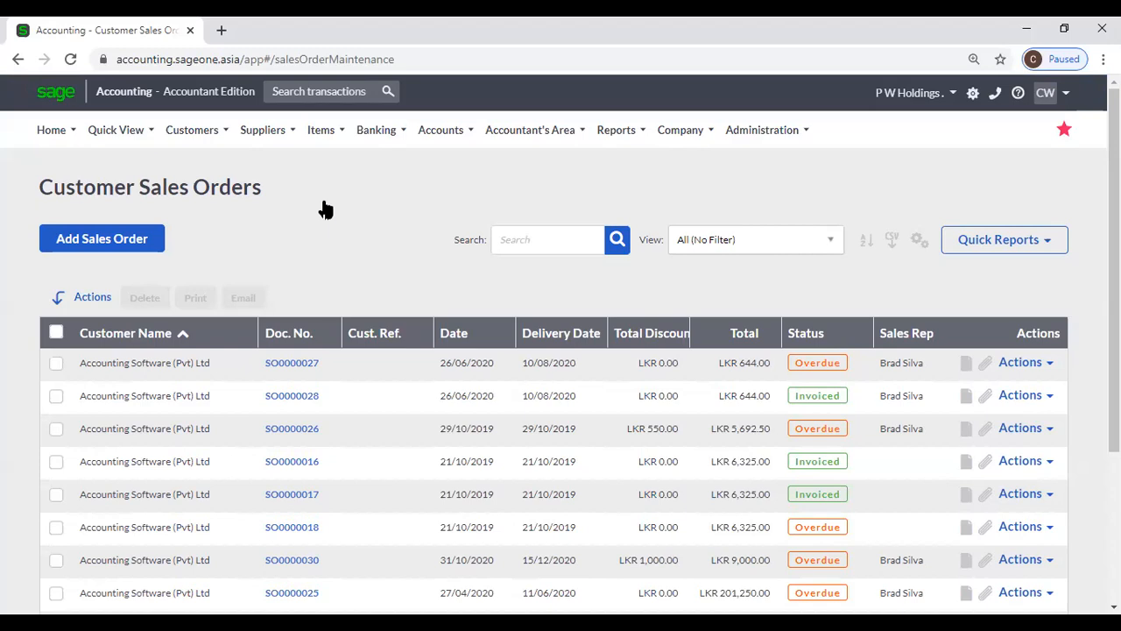
# - Open Change Company Settings from the Company menu
pyautogui.click(192, 130)
pyautogui.moveTo(229, 237)
pyautogui.moveTo(601, 132)
pyautogui.moveTo(680, 131)
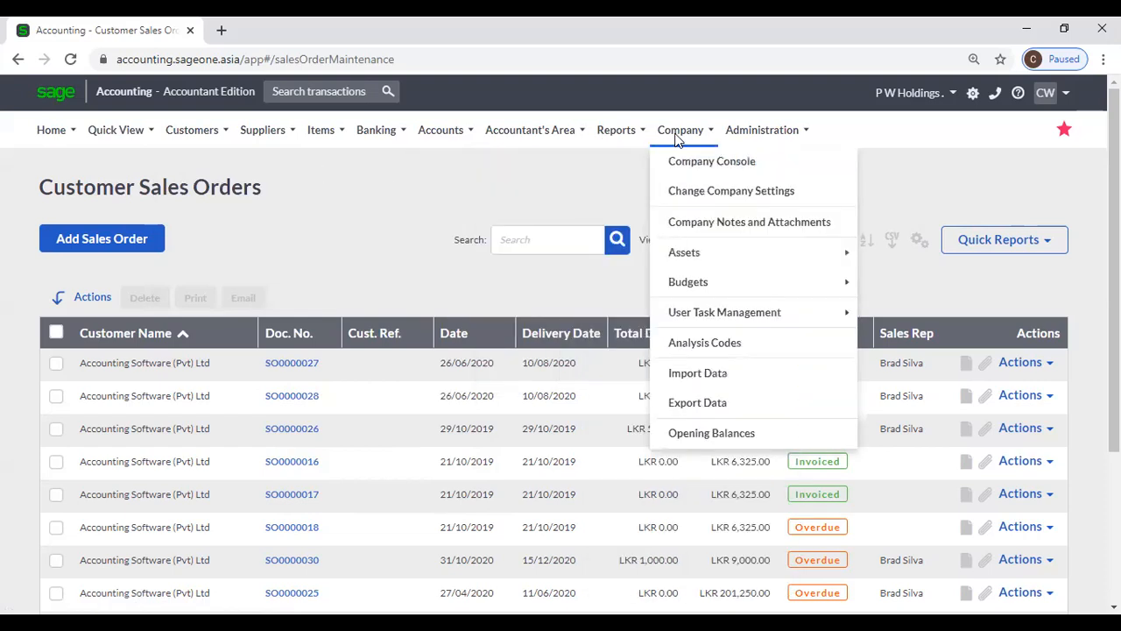
pyautogui.click(694, 192)
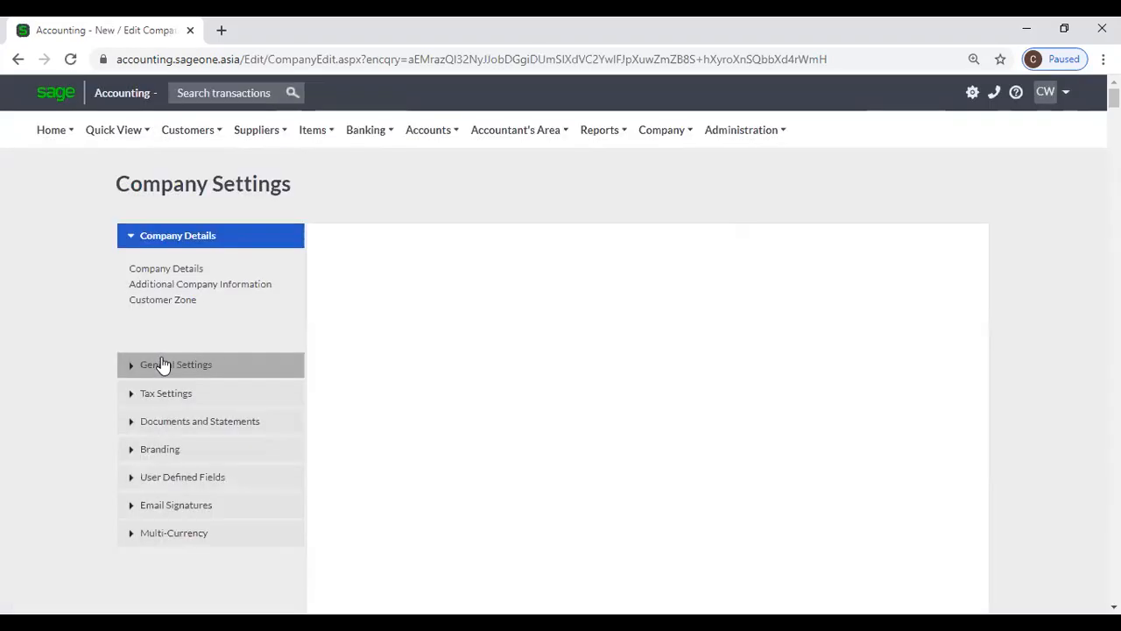
# - Expand General Settings and check that Sales Orders Reserve Item Quantities is ticked in Item Settings
pyautogui.click(162, 364)
pyautogui.click(158, 359)
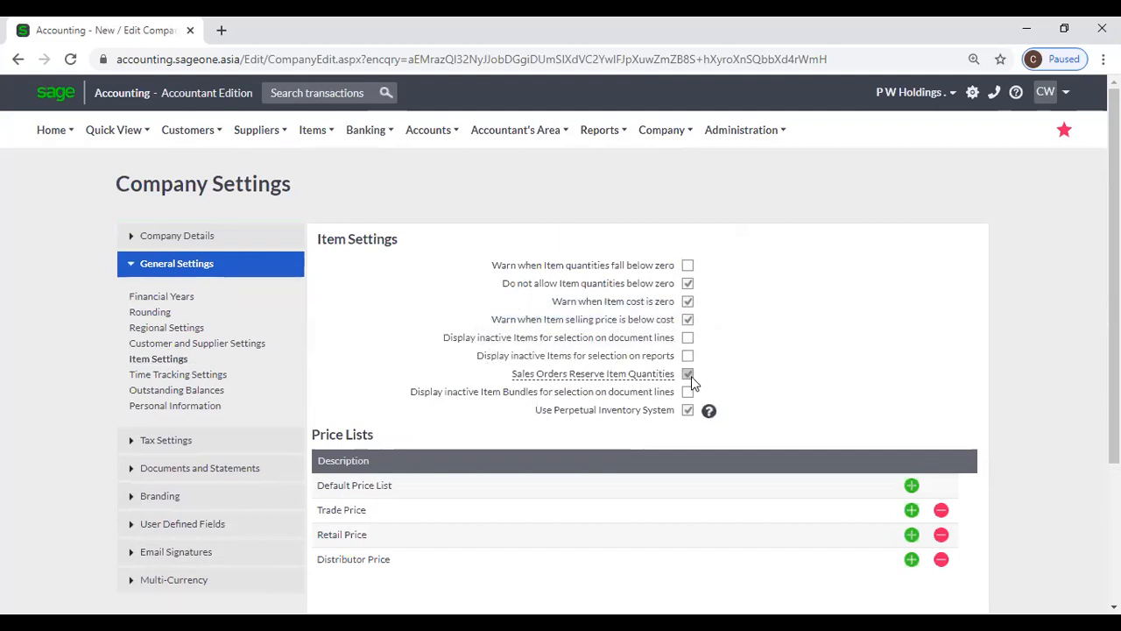
# - Return to the Customer Sales Orders list
pyautogui.moveTo(590, 379)
pyautogui.moveTo(589, 146)
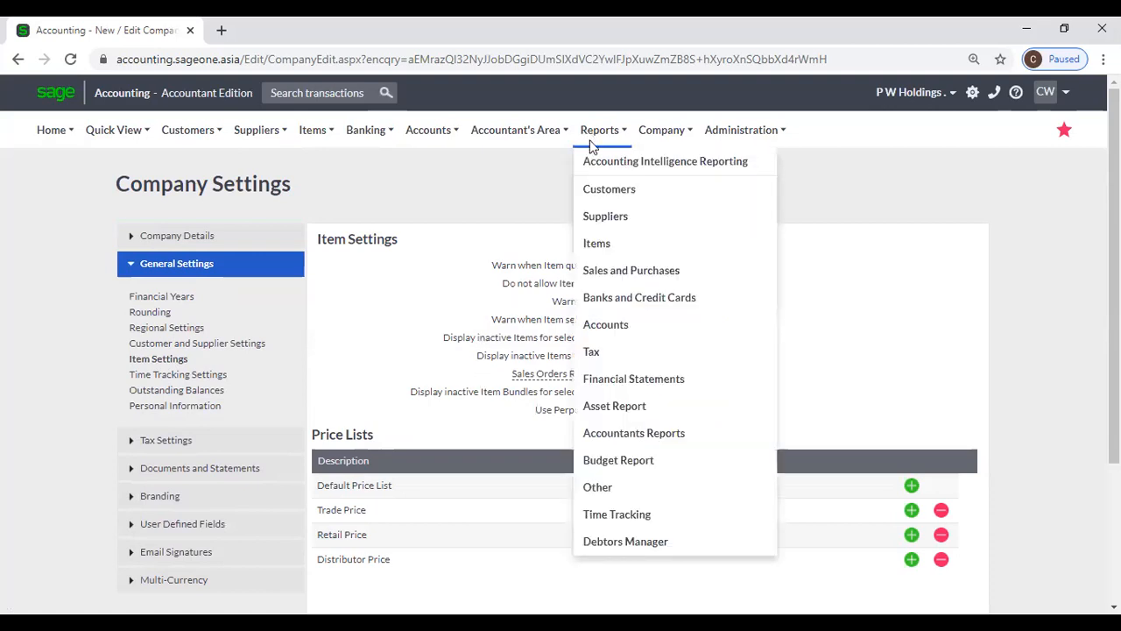
pyautogui.moveTo(219, 150)
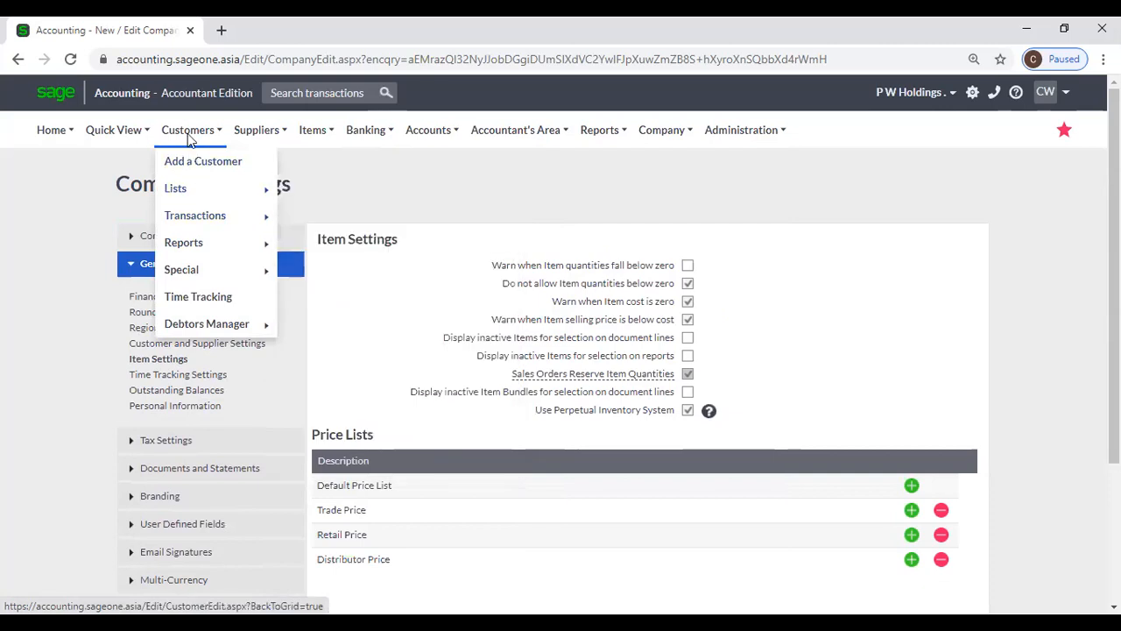
pyautogui.moveTo(205, 215)
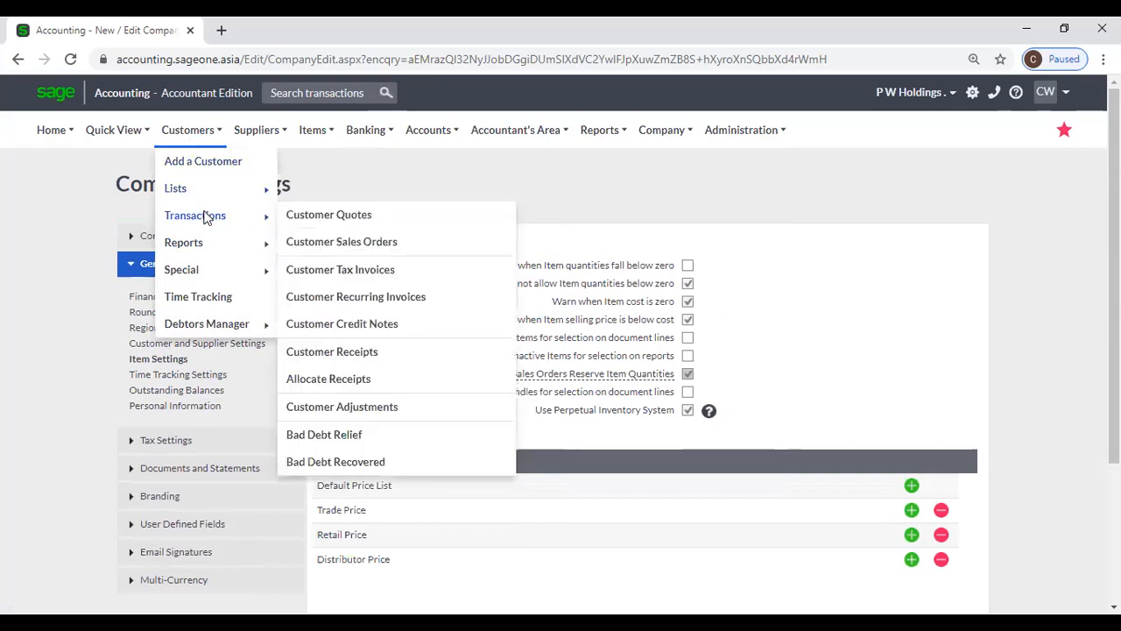
pyautogui.click(348, 249)
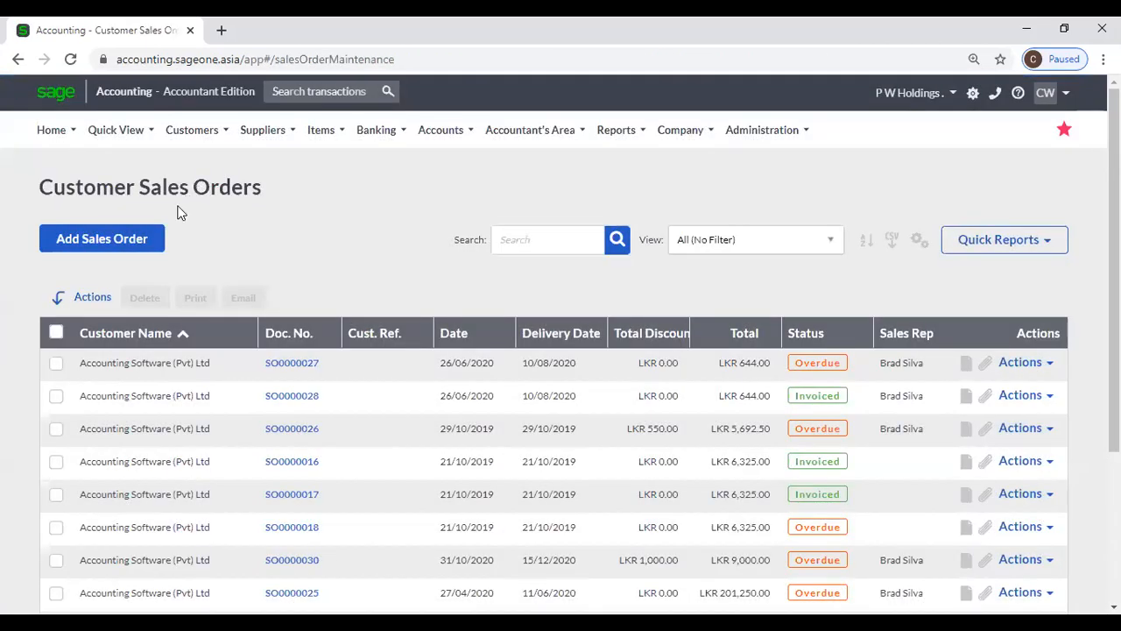
# - Start a new sales order for customer Accounting Software (Pvt) Ltd
pyautogui.click(126, 241)
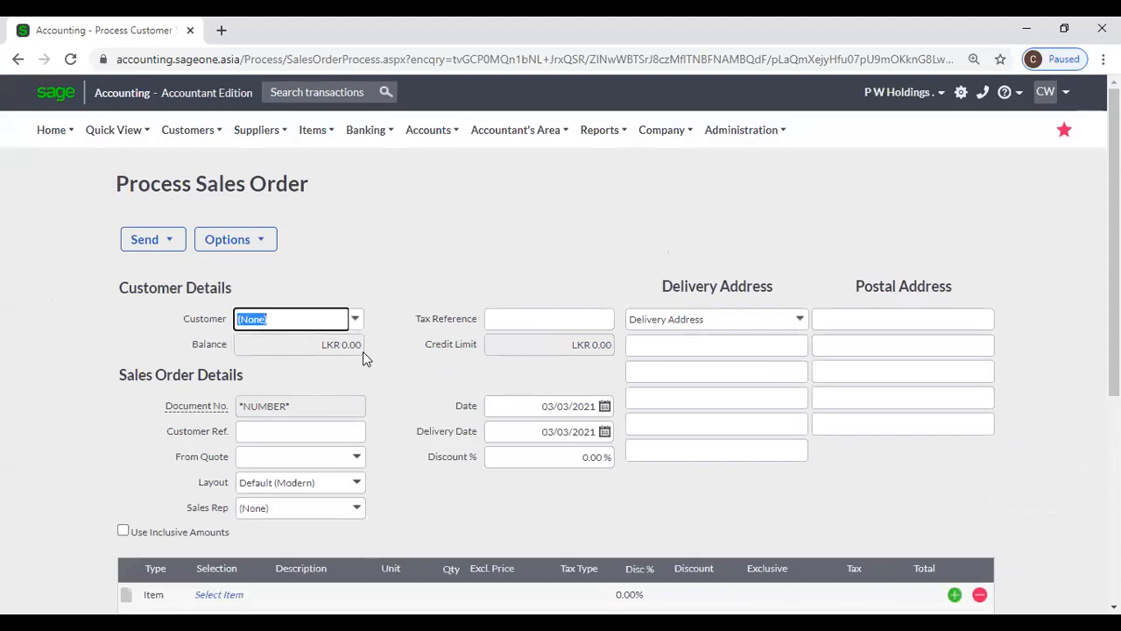
pyautogui.write('Accounting Software (Pv')
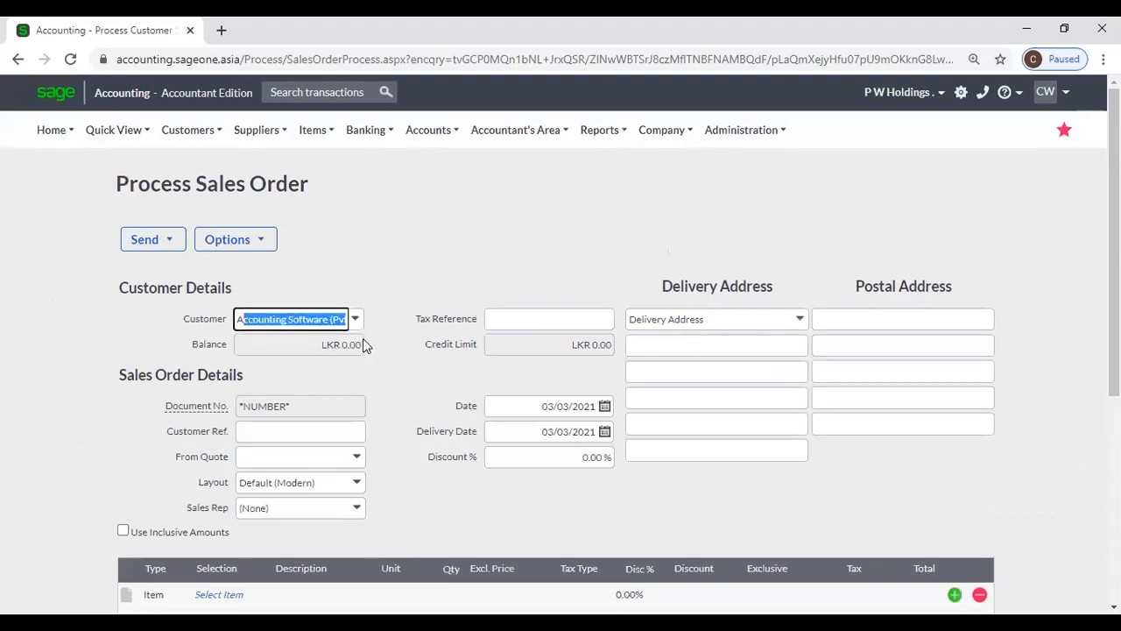
pyautogui.click(365, 255)
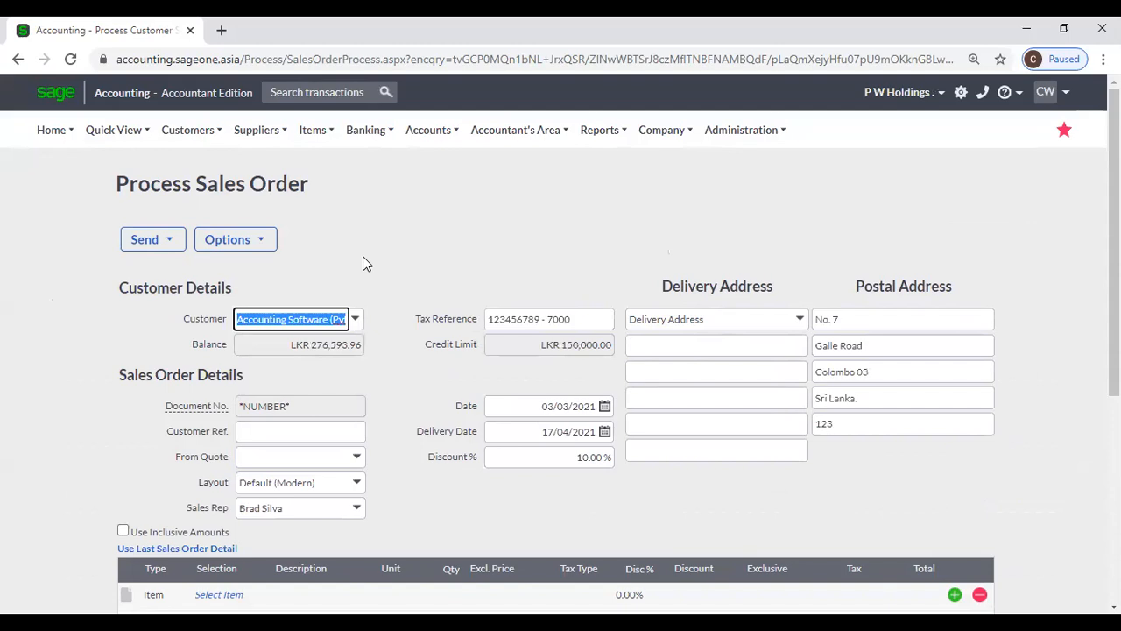
pyautogui.scroll(-1, 366, 272)
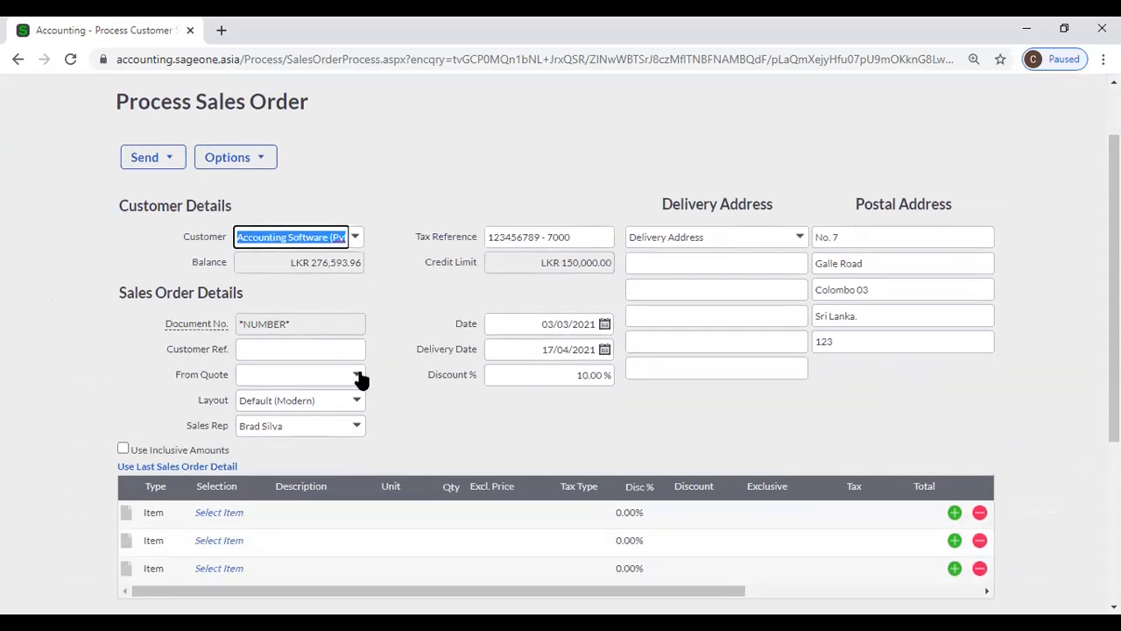
# - Add 2 units of PARACETAMOL SYRUP(PAED) item 202121280, totalling LKR 176.67 after 10% discount
pyautogui.click(207, 511)
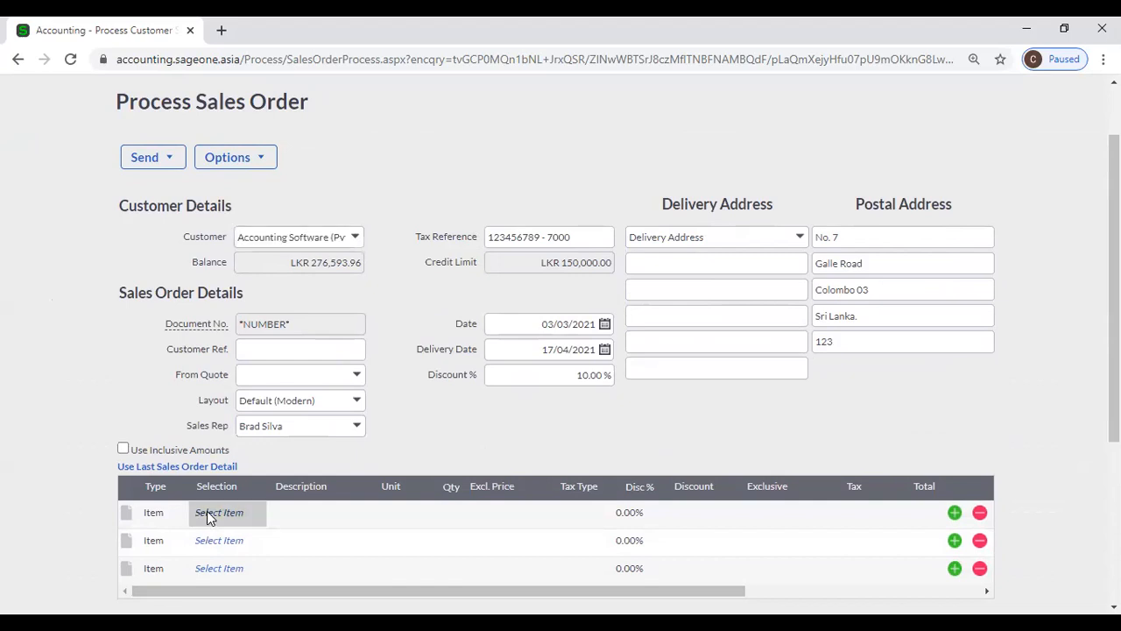
pyautogui.click(260, 515)
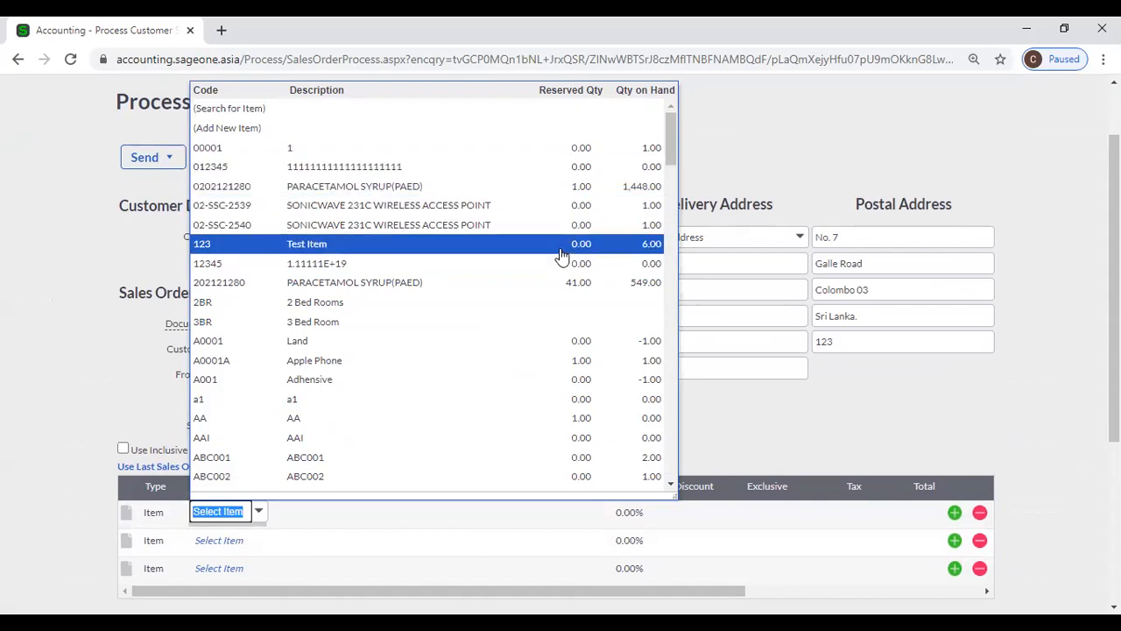
pyautogui.click(558, 284)
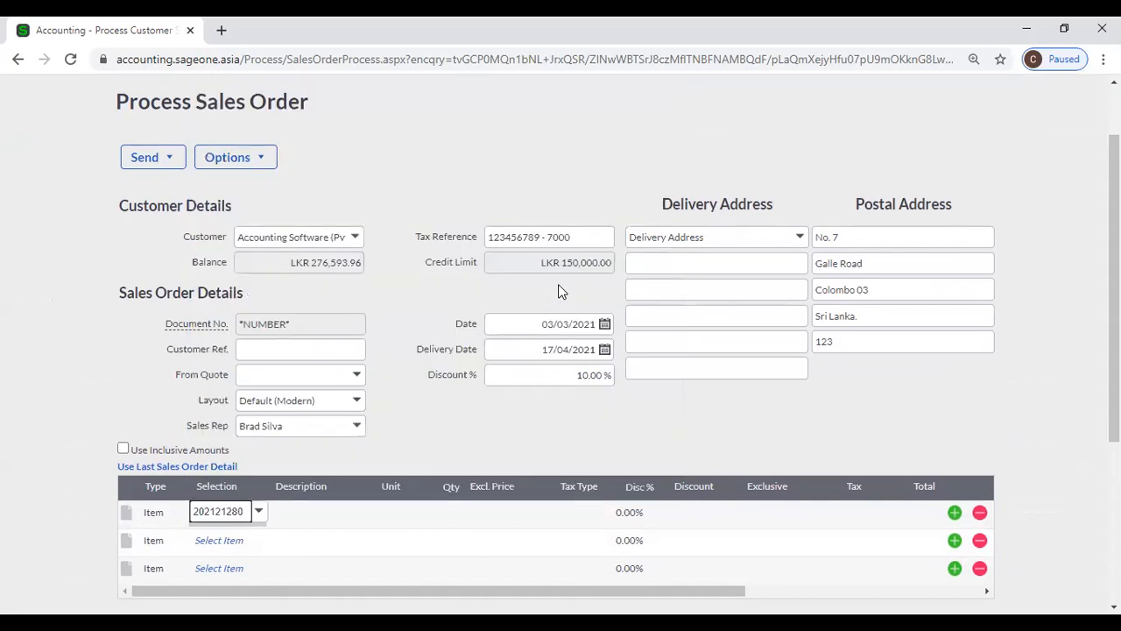
pyautogui.press('Tab')
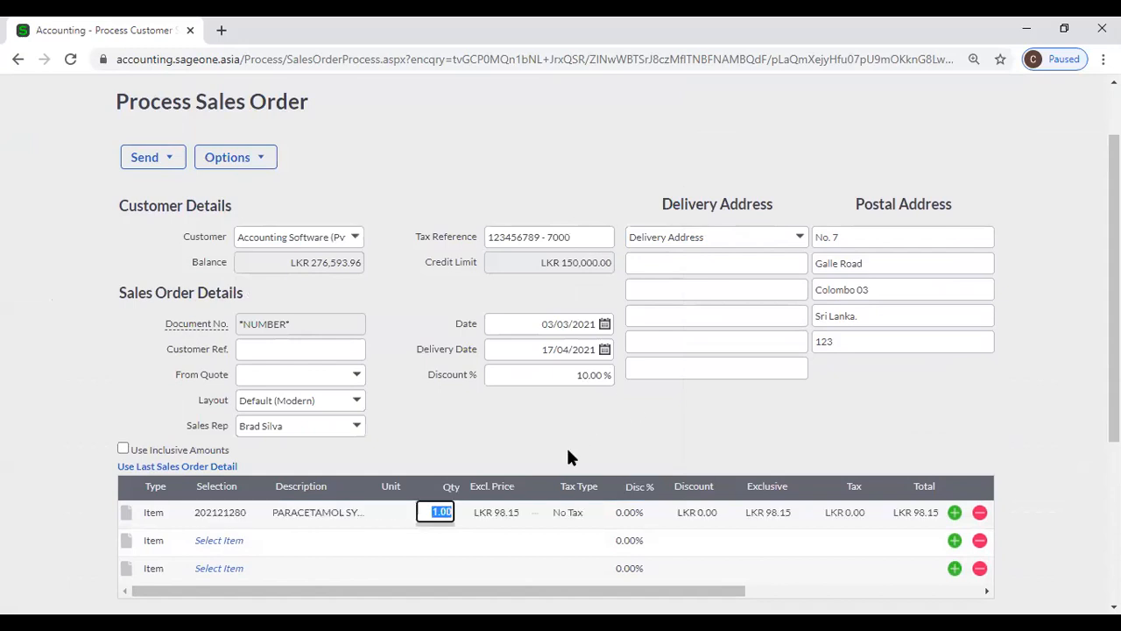
pyautogui.write('2')
pyautogui.press('Tab')
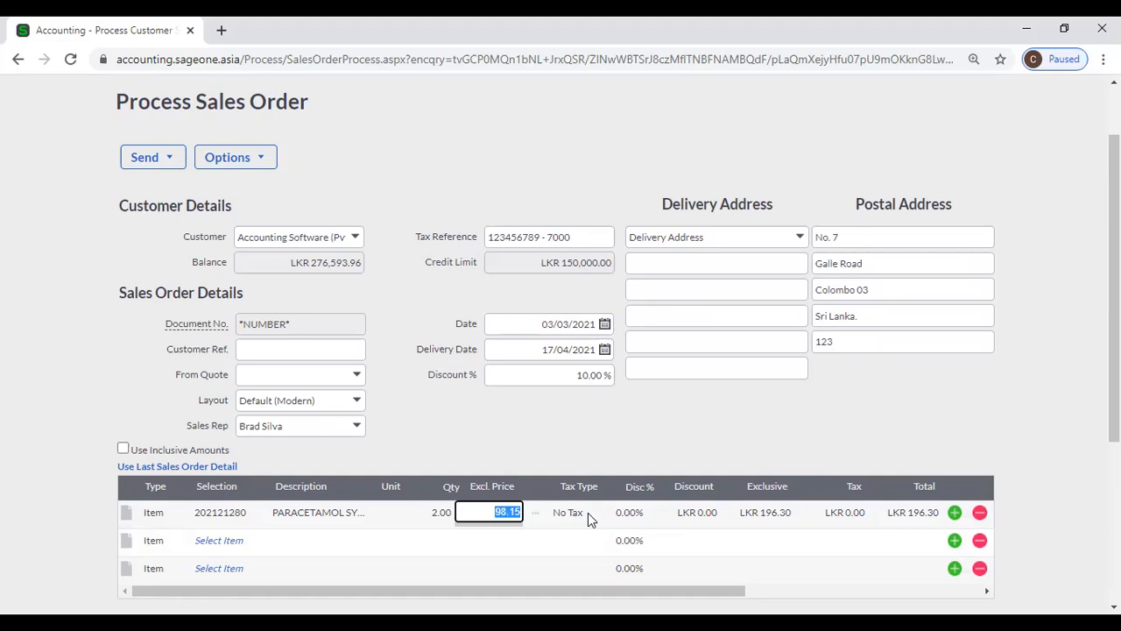
pyautogui.scroll(-3, 734, 491)
pyautogui.scroll(-1, 734, 492)
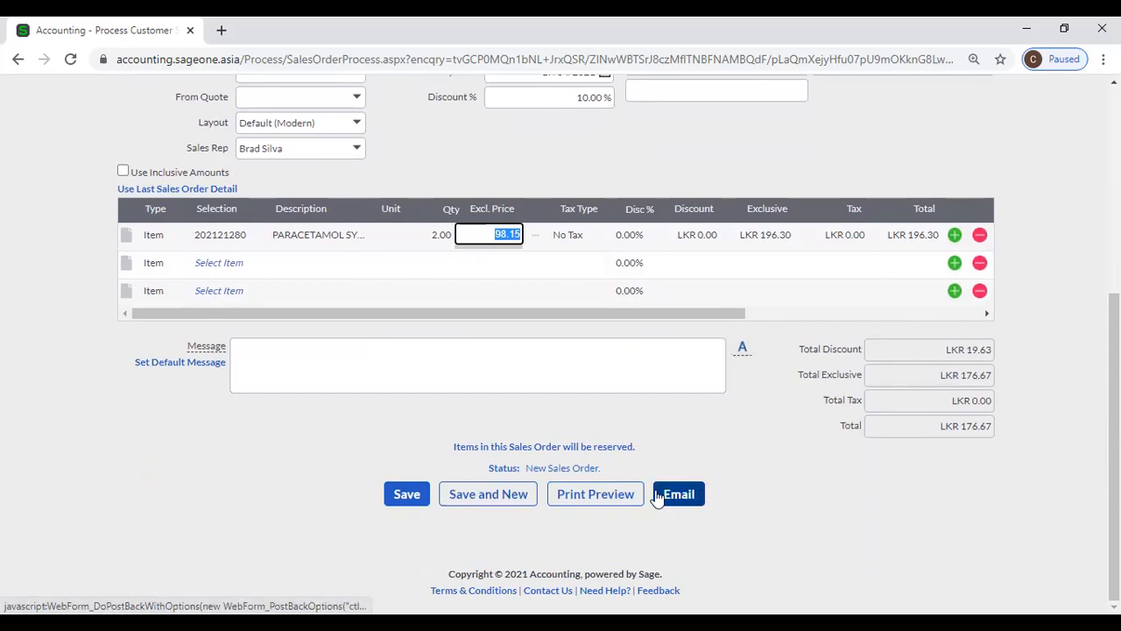
pyautogui.scroll(1, 700, 443)
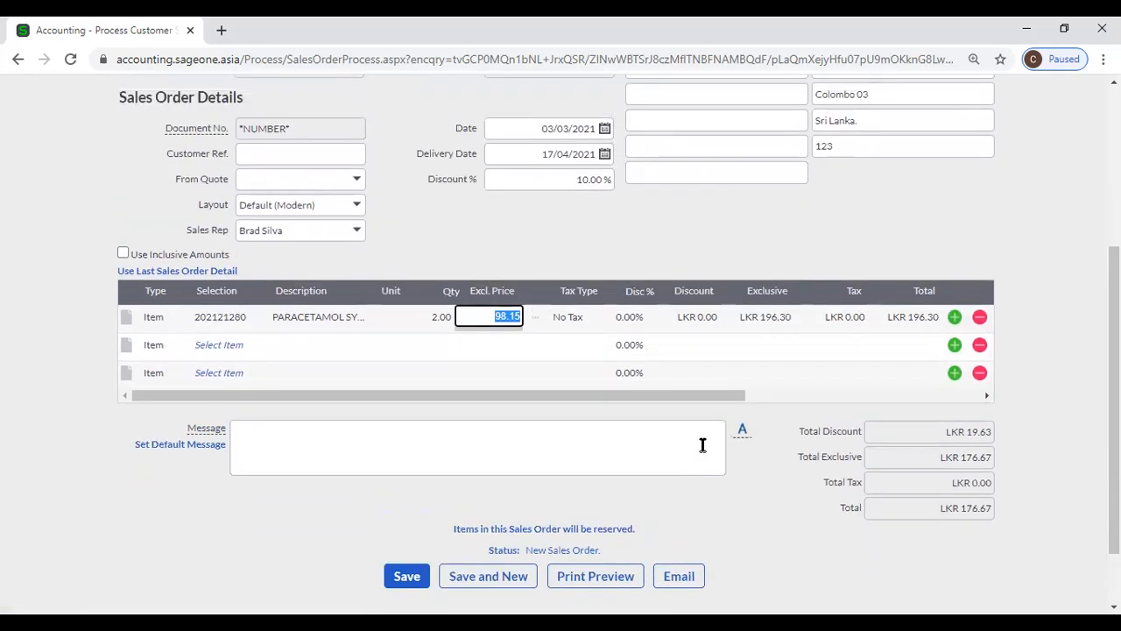
pyautogui.click(391, 194)
pyautogui.scroll(3, 379, 239)
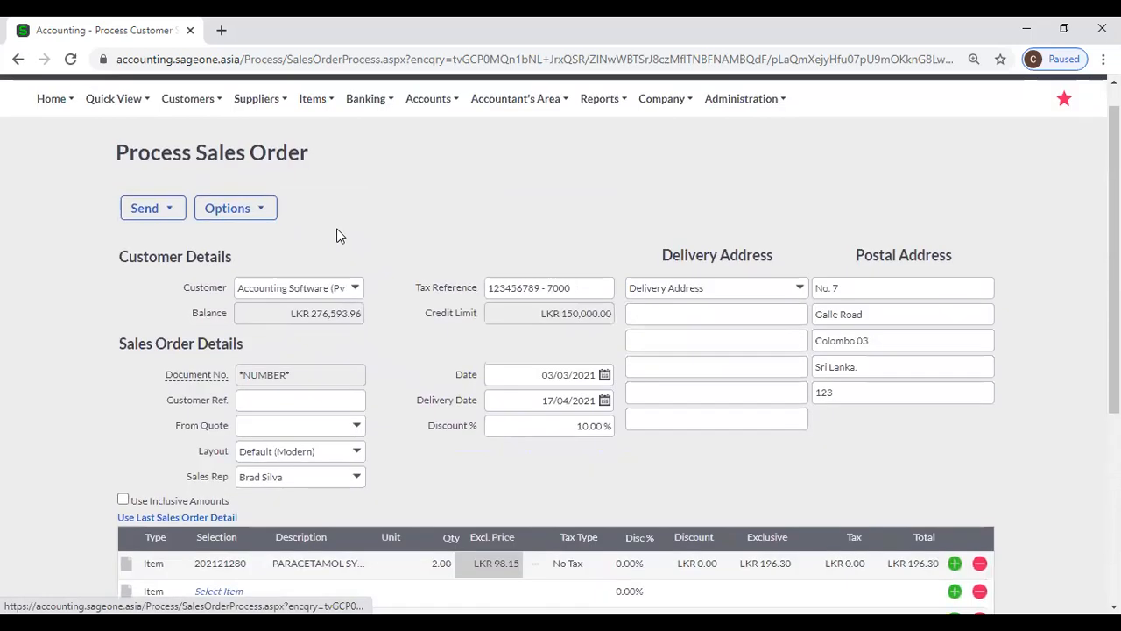
pyautogui.moveTo(184, 105)
pyautogui.moveTo(224, 185)
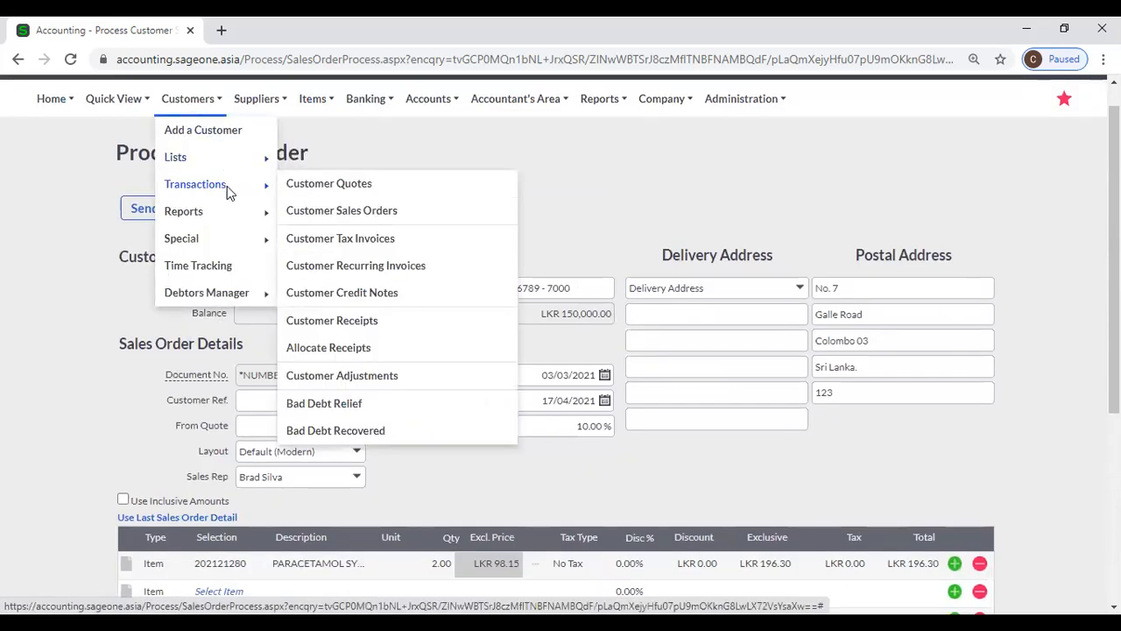
# - Discard the draft order for Customer Quotes and show the actions for quote QUO0000075
pyautogui.click(291, 185)
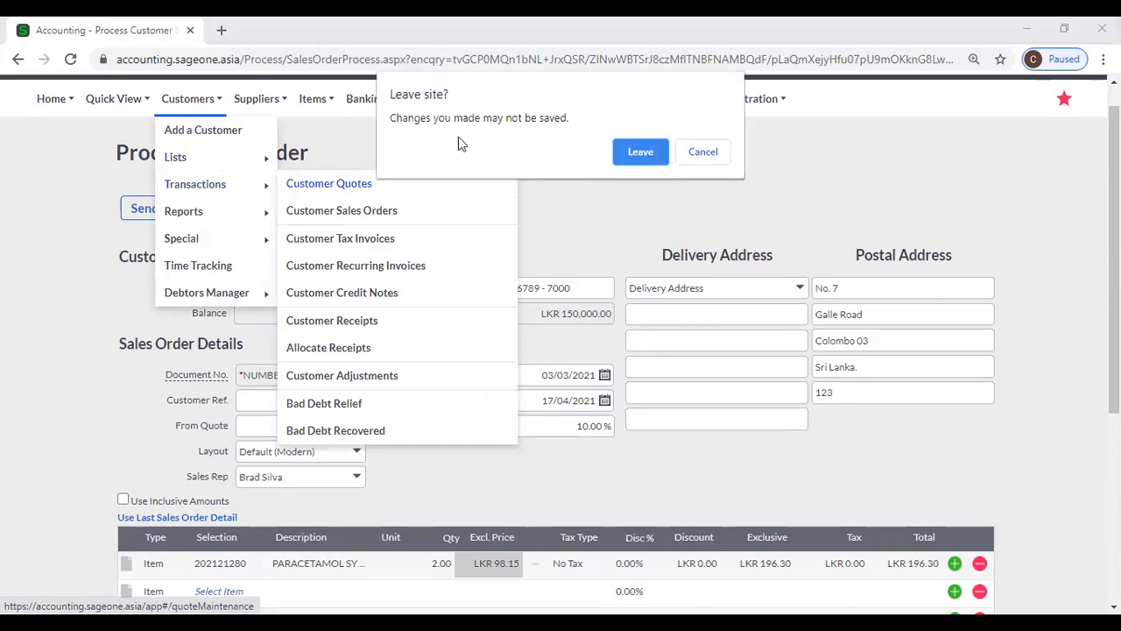
pyautogui.click(644, 153)
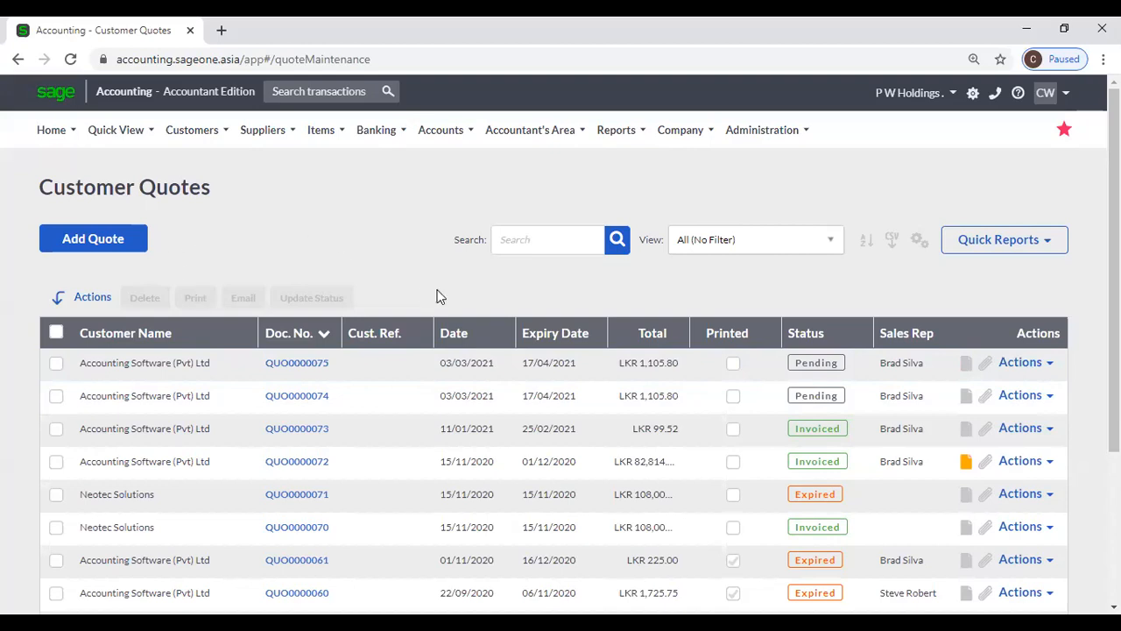
pyautogui.click(1051, 366)
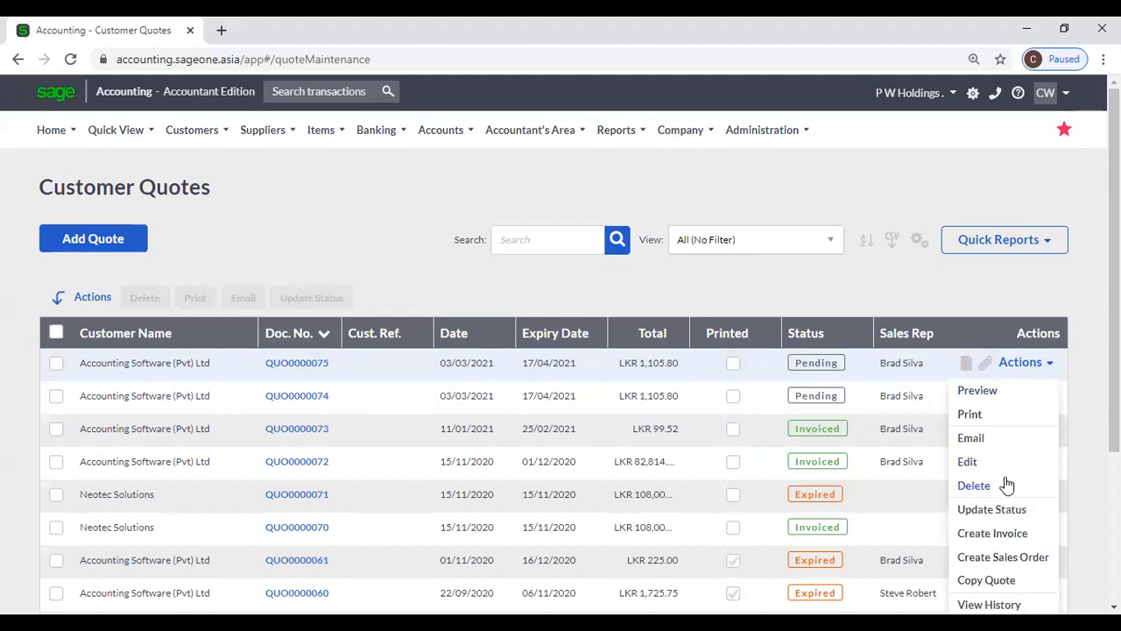
# - Create a sales order from quote QUO0000075, review its lines, and go back to the quotes
pyautogui.click(1032, 557)
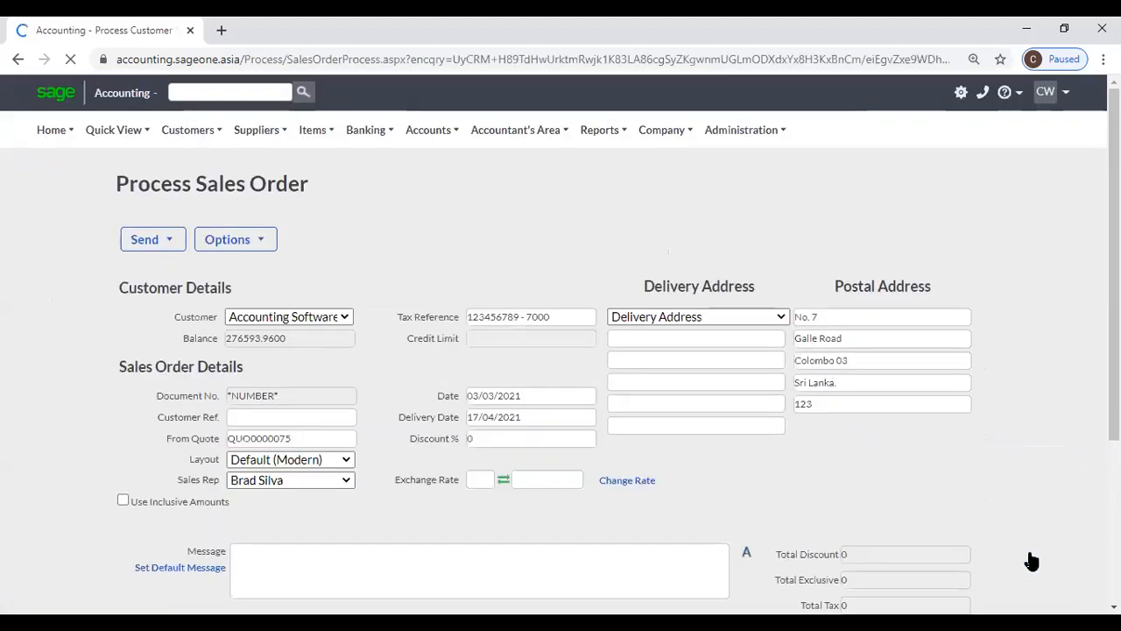
pyautogui.scroll(-1, 387, 397)
pyautogui.scroll(-2, 386, 394)
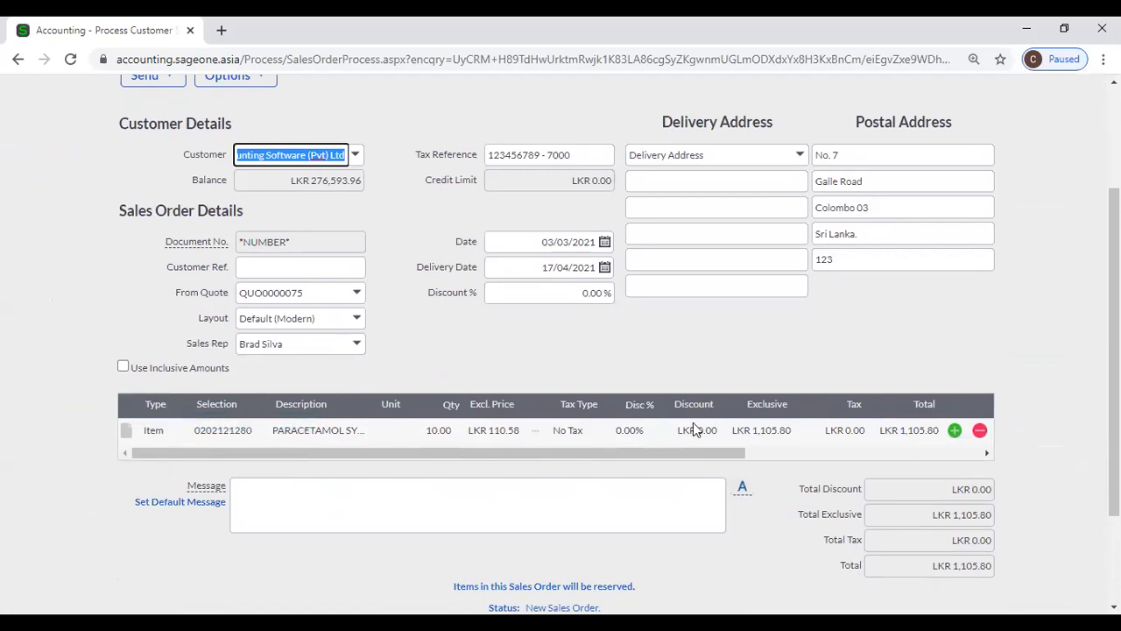
pyautogui.scroll(-2, 693, 423)
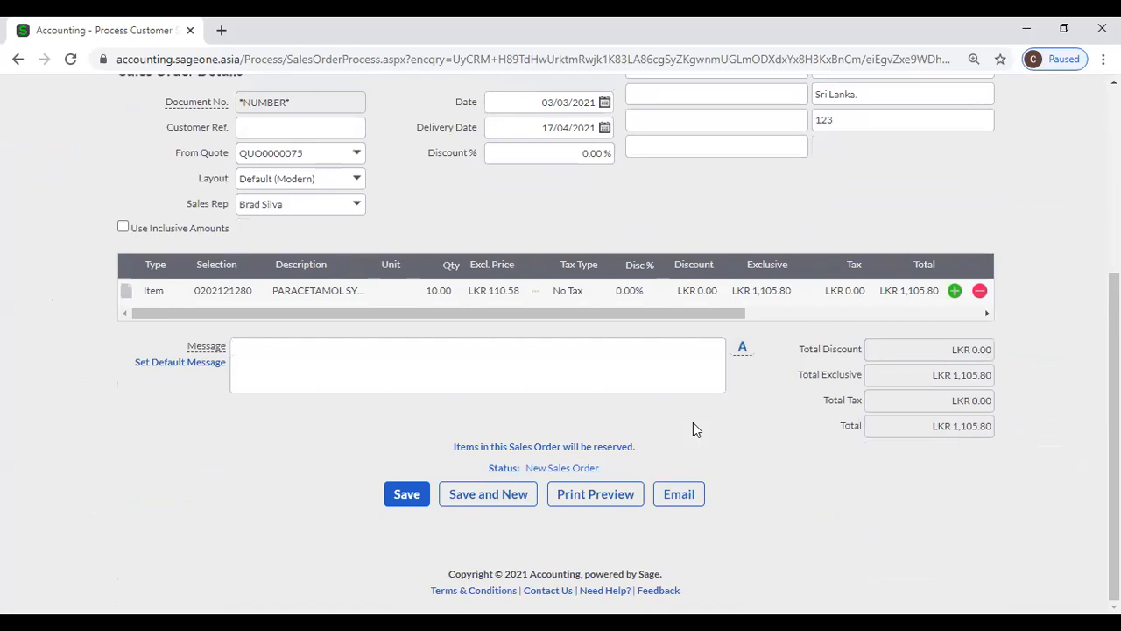
pyautogui.scroll(3, 672, 429)
pyautogui.scroll(-2, 673, 429)
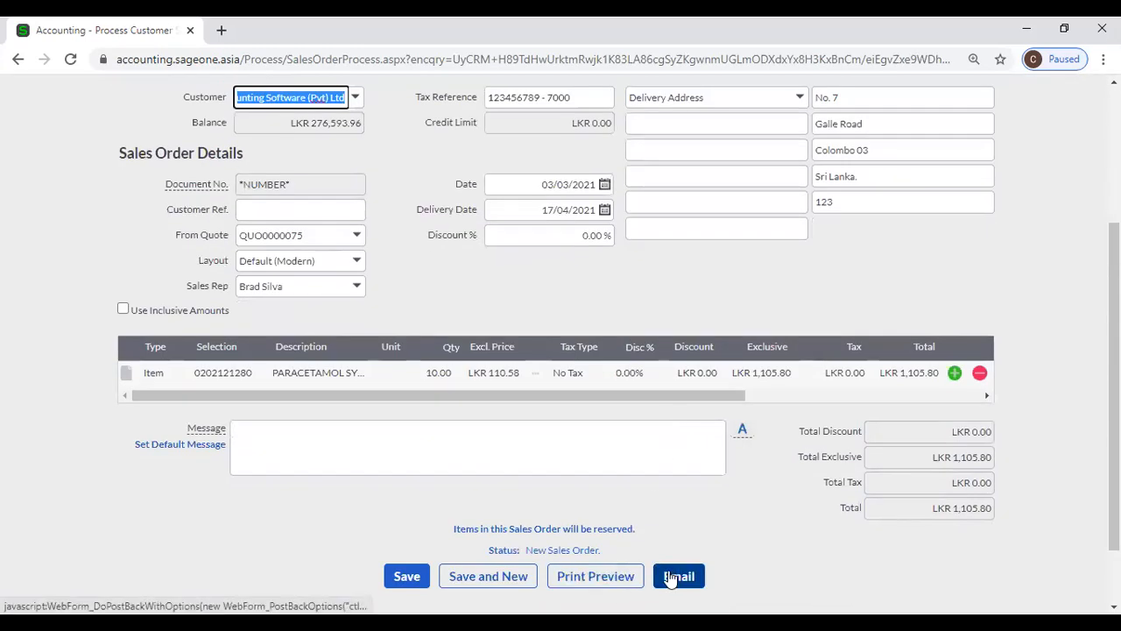
pyautogui.scroll(3, 406, 390)
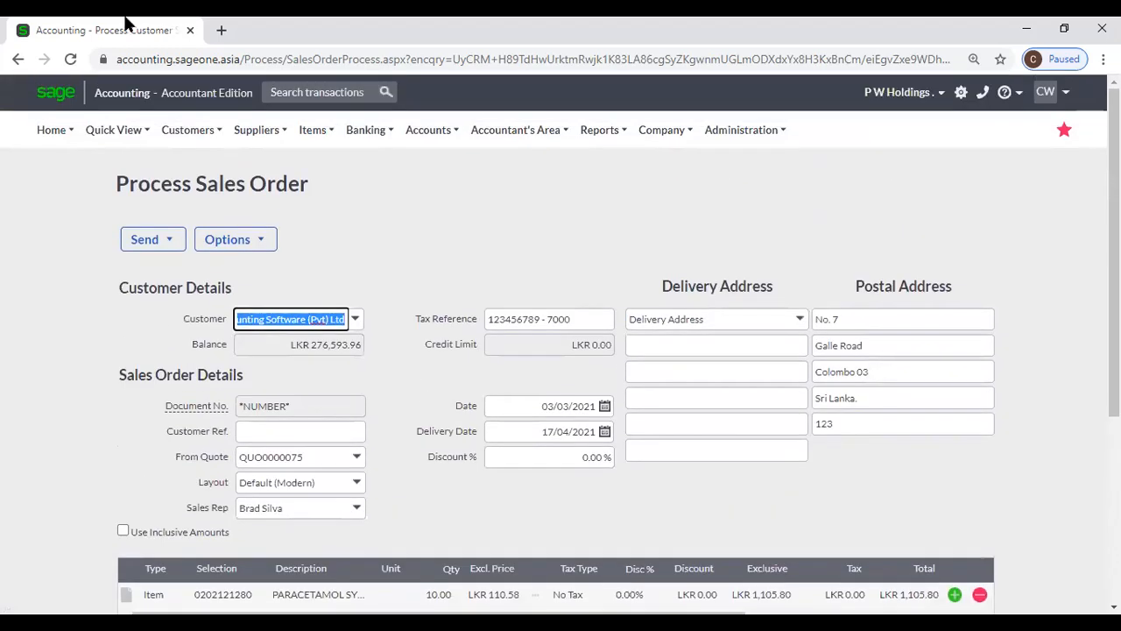
pyautogui.click(11, 62)
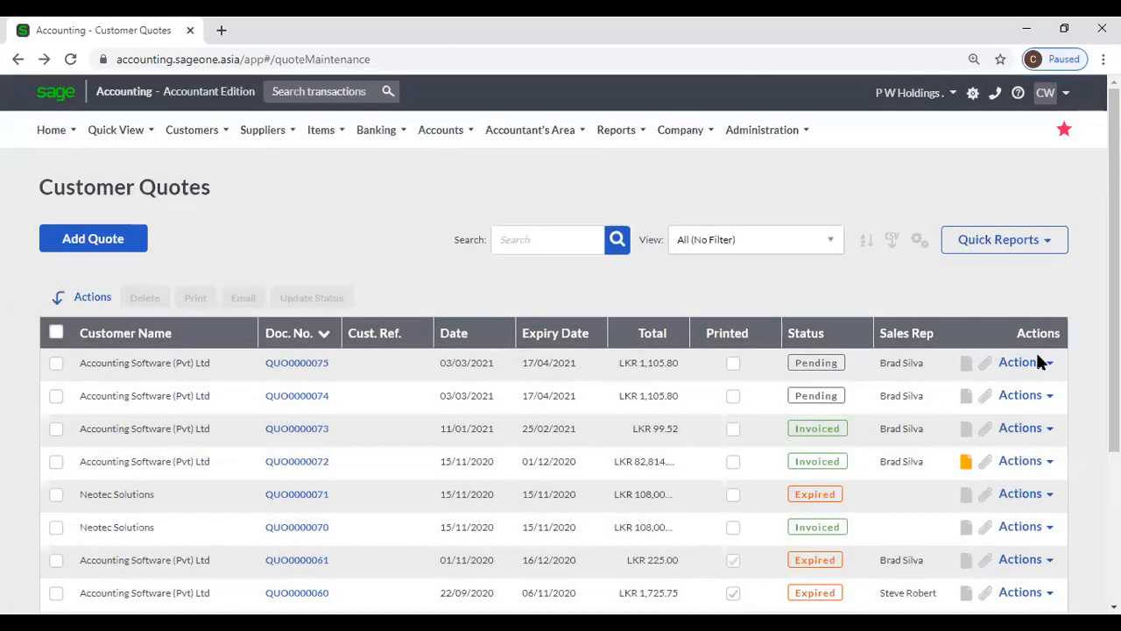
# - Create a sales order from QUO0000075 again, try emailing it, then return to Customer Quotes
pyautogui.click(1022, 564)
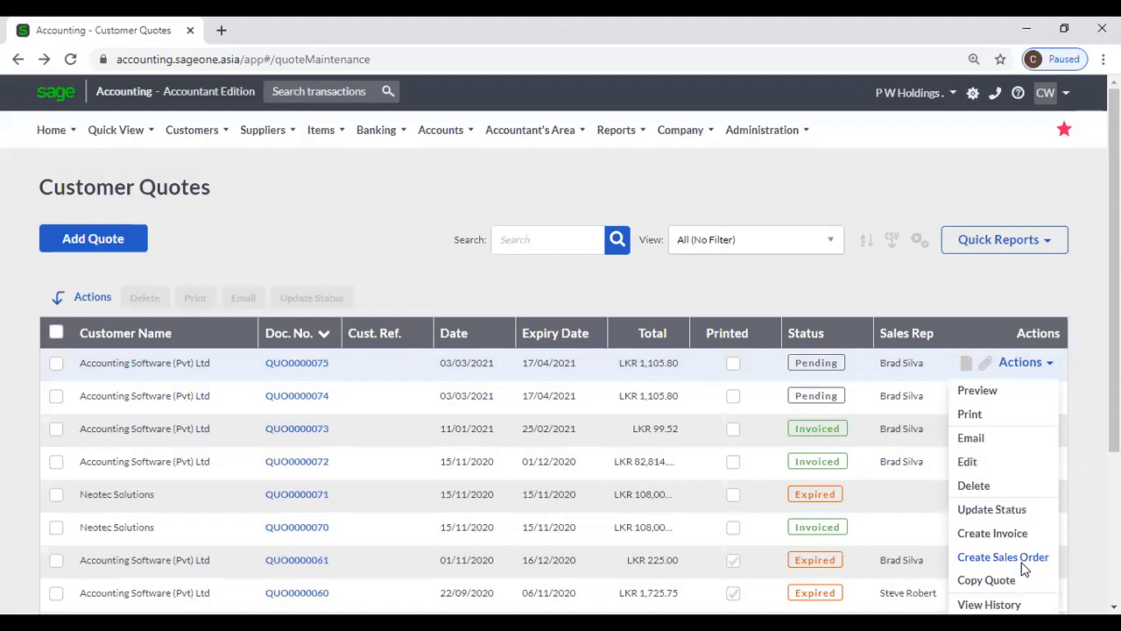
pyautogui.click(1023, 565)
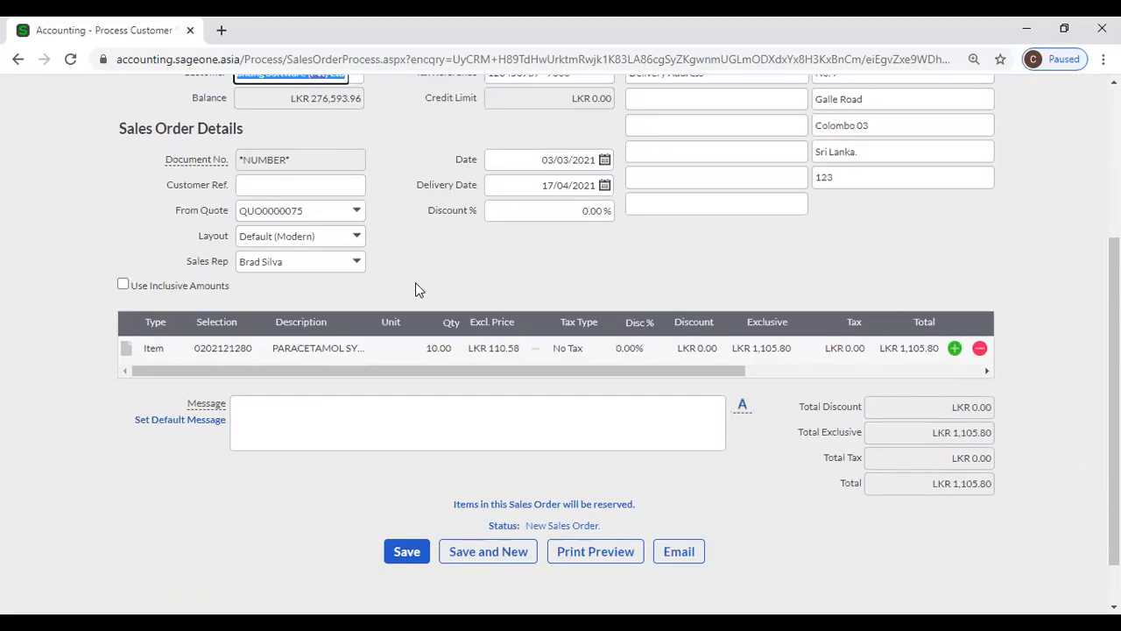
pyautogui.scroll(-2, 421, 297)
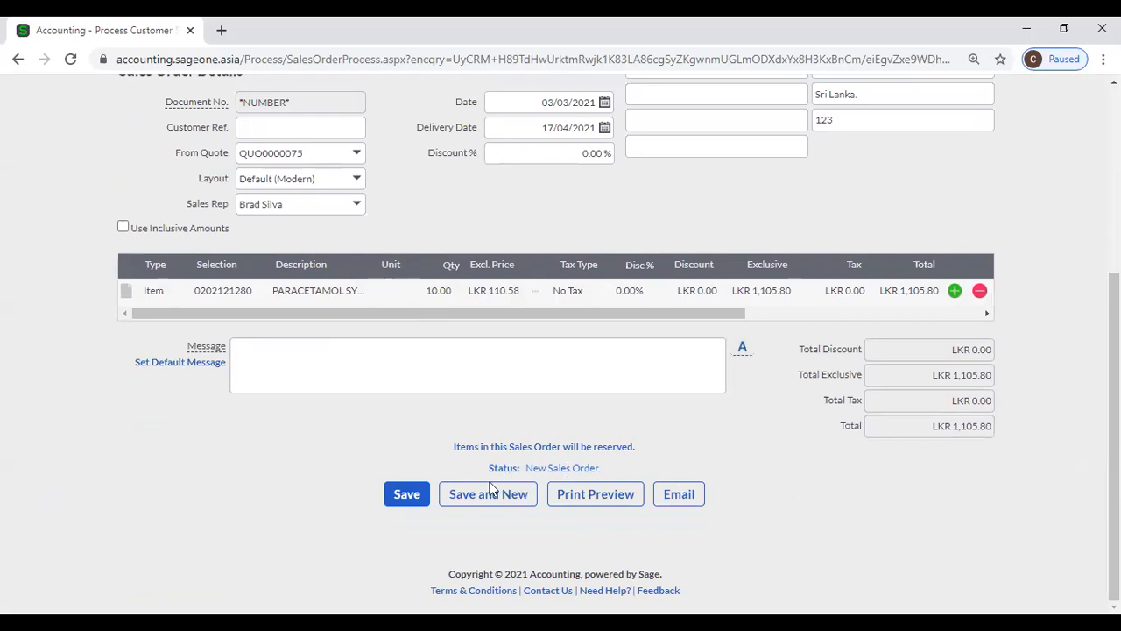
pyautogui.click(679, 492)
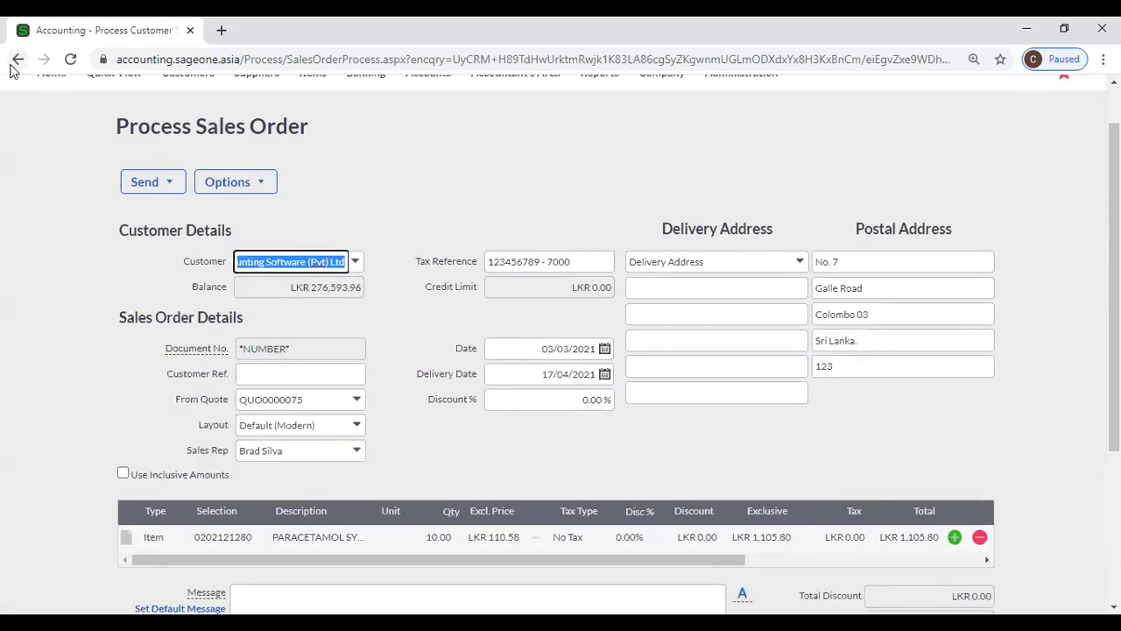
pyautogui.click(16, 61)
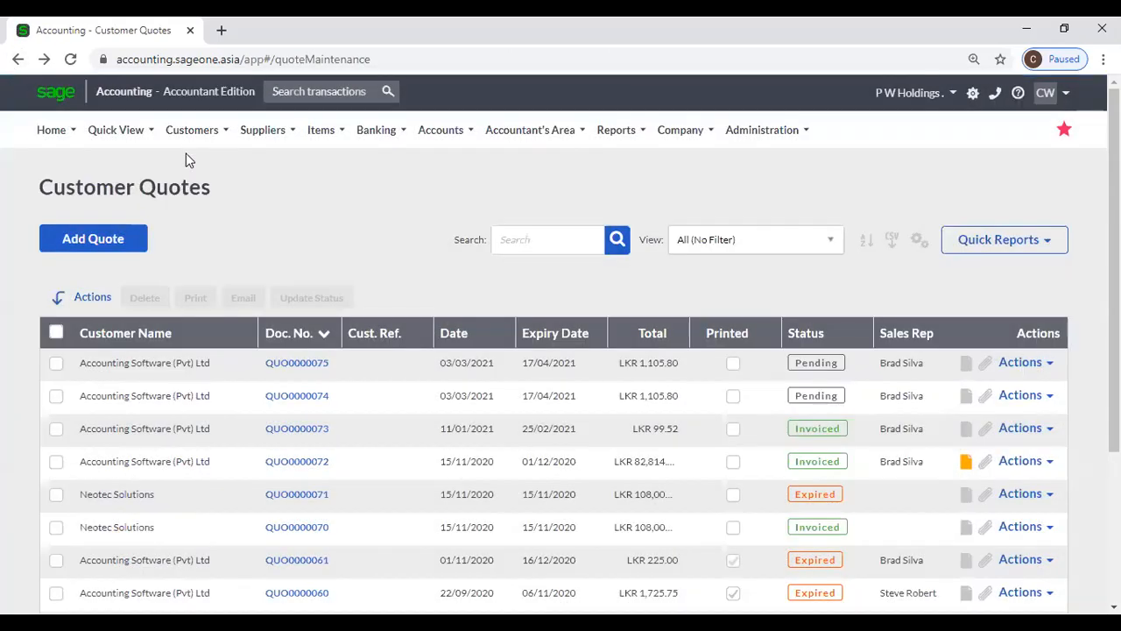
# - Start a new sales order for Accounting Software (Pvt) Ltd from the sales orders list
pyautogui.moveTo(187, 147)
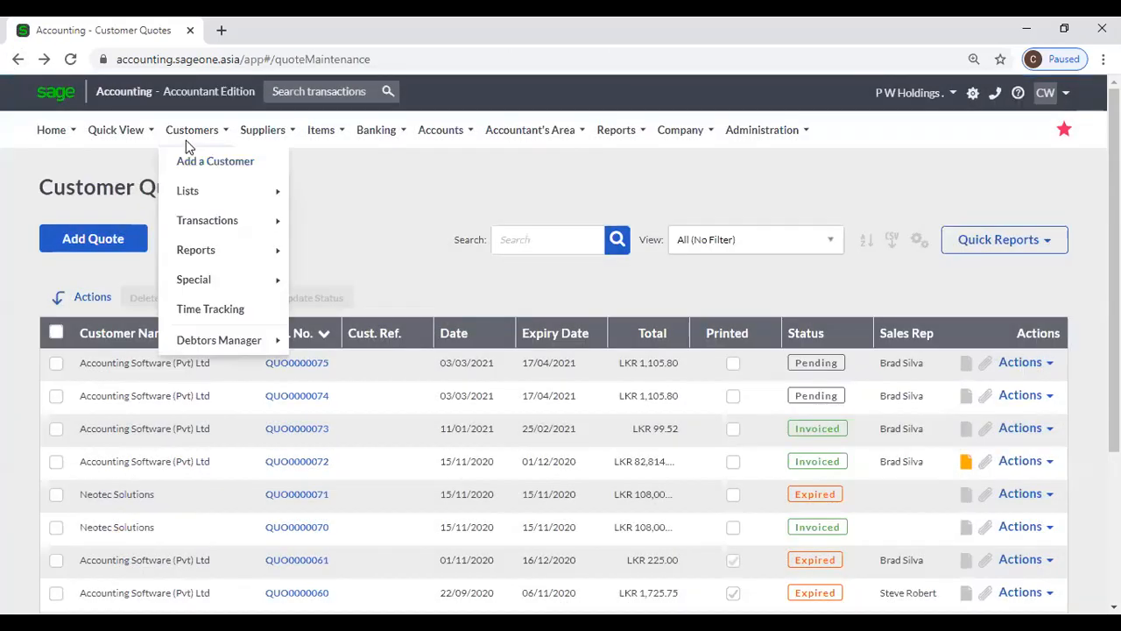
pyautogui.moveTo(245, 230)
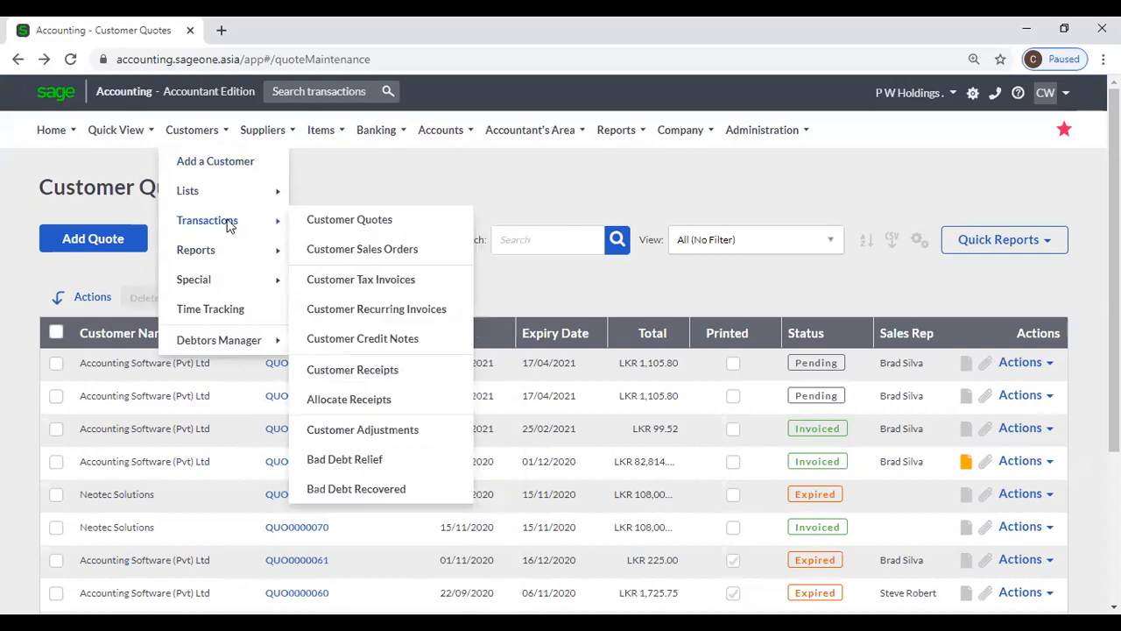
pyautogui.click(366, 249)
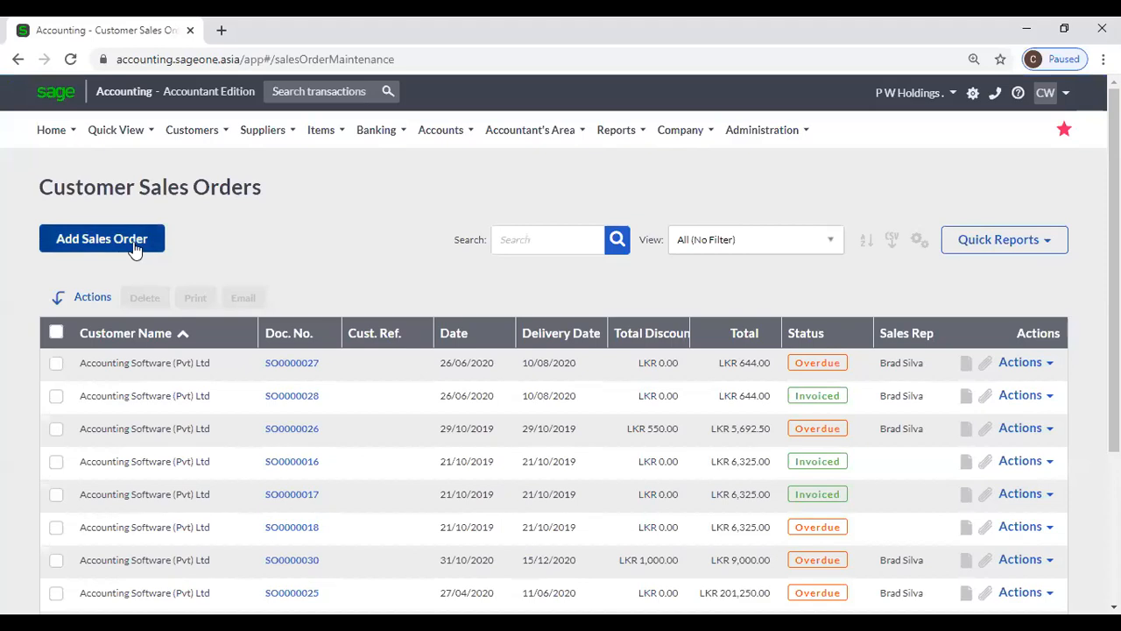
pyautogui.click(134, 250)
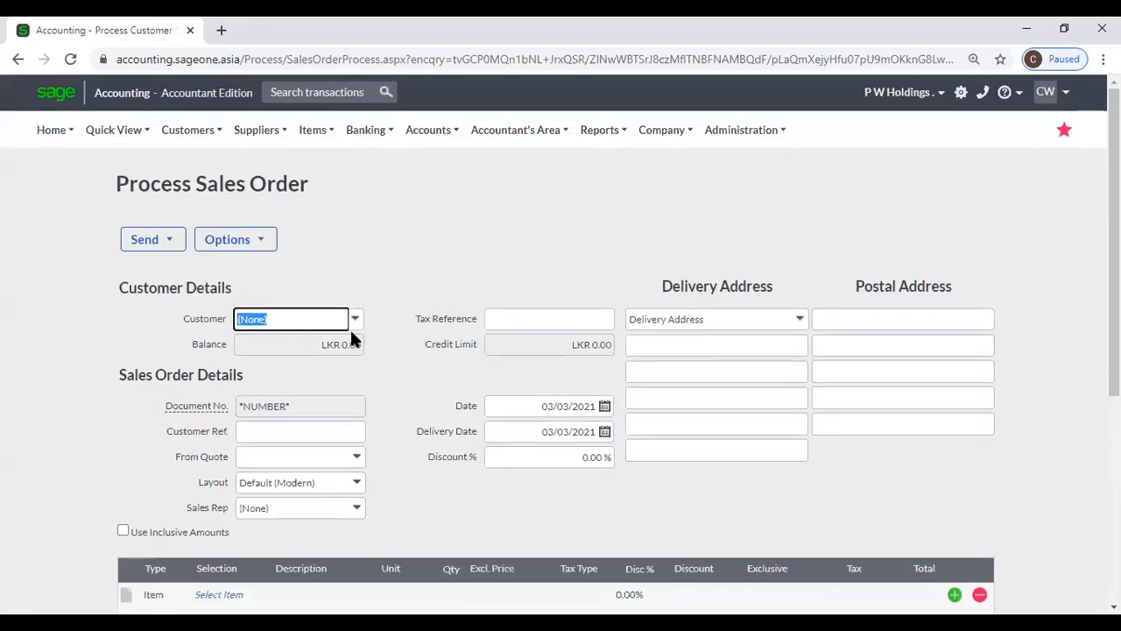
pyautogui.click(356, 320)
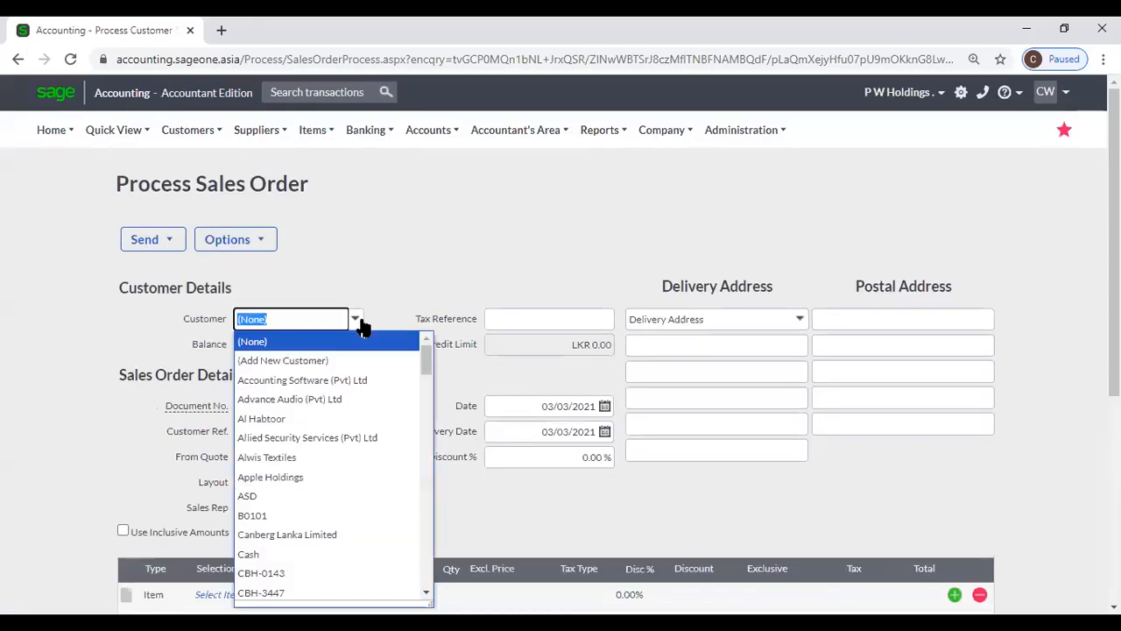
pyautogui.click(341, 379)
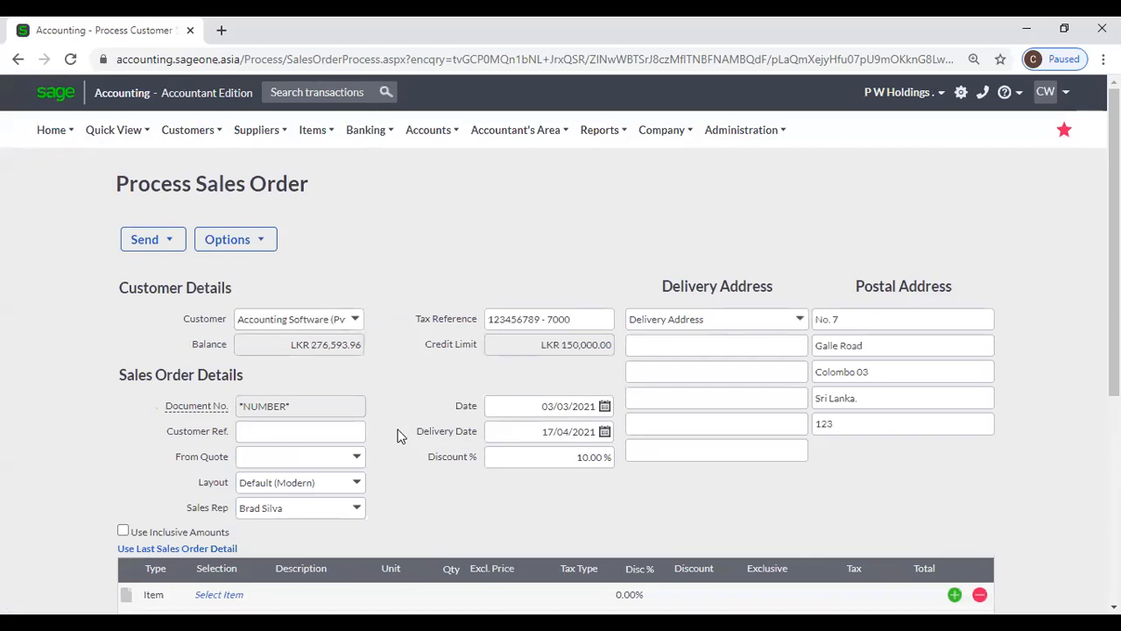
pyautogui.scroll(-1, 376, 429)
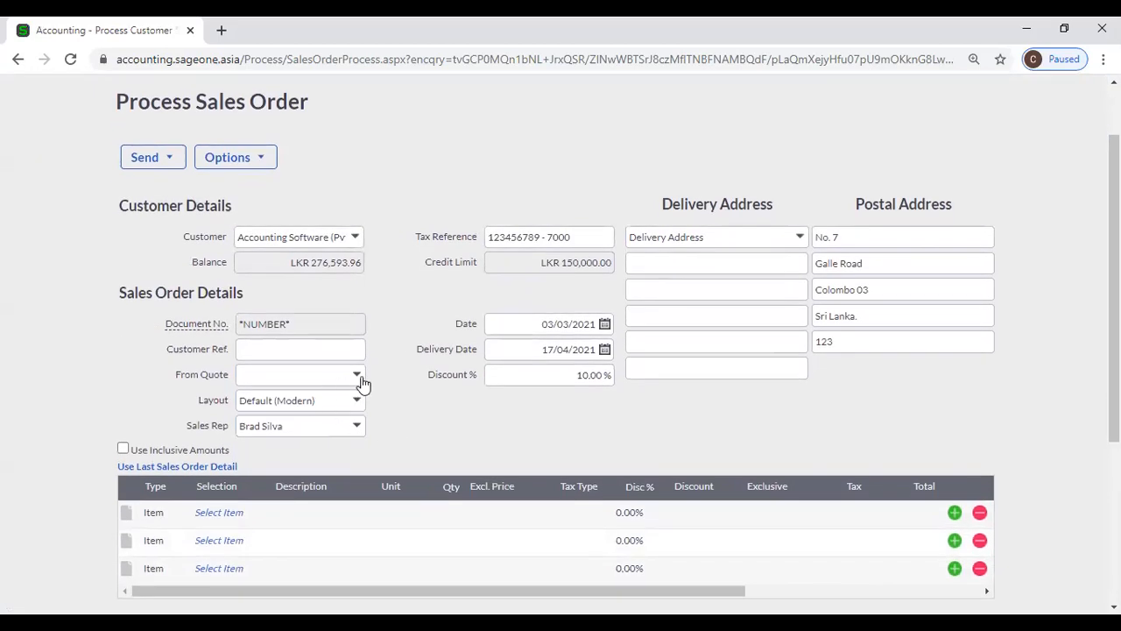
# - Fill the order with lines from quotes QUO0000044 and QUO0000075, totalling LKR 7,430.80
pyautogui.click(361, 382)
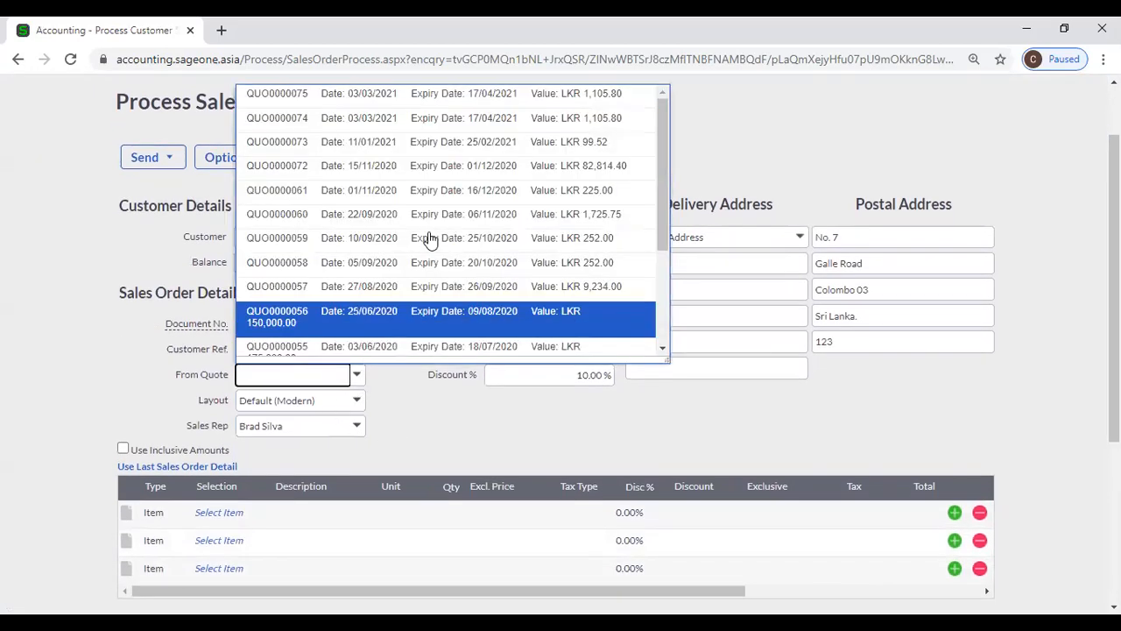
pyautogui.scroll(-2, 425, 233)
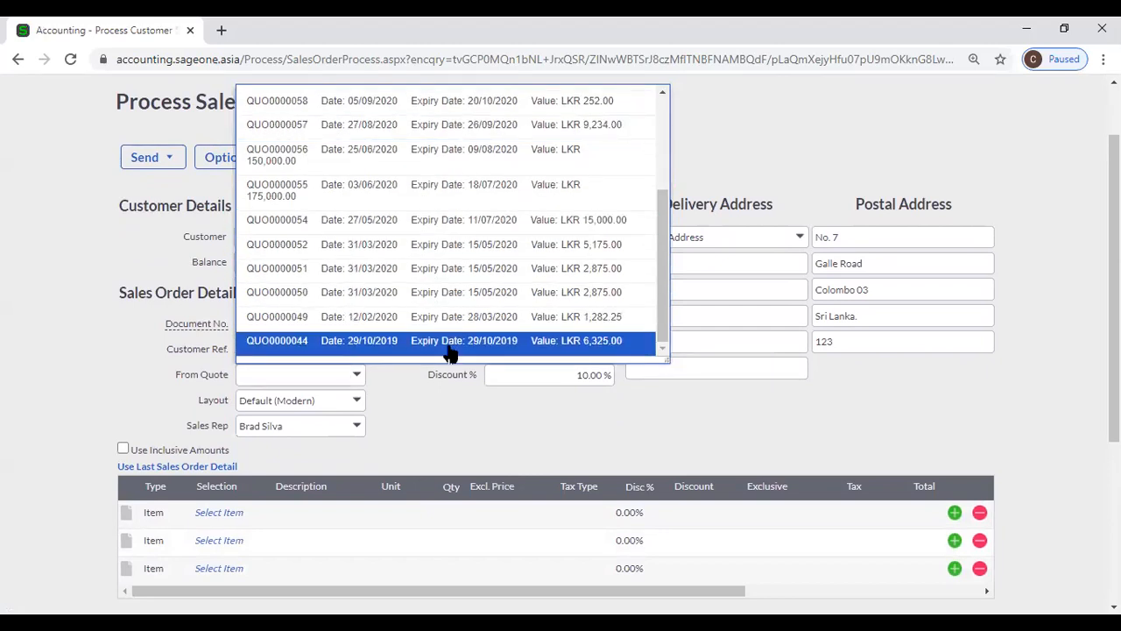
pyautogui.click(448, 348)
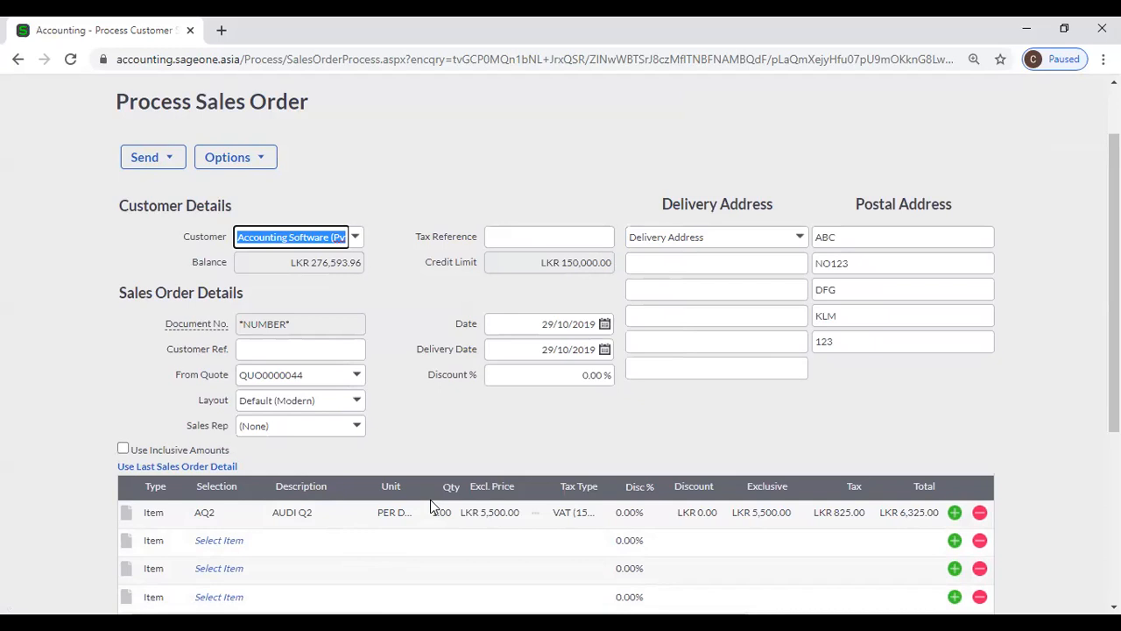
pyautogui.scroll(-2, 430, 502)
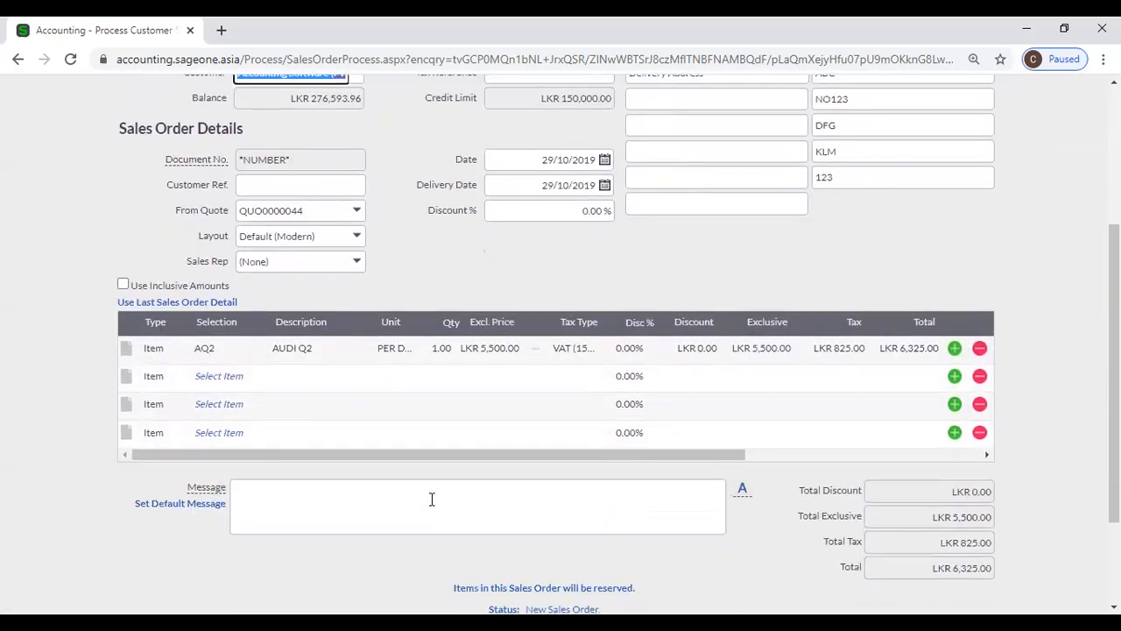
pyautogui.scroll(-2, 432, 499)
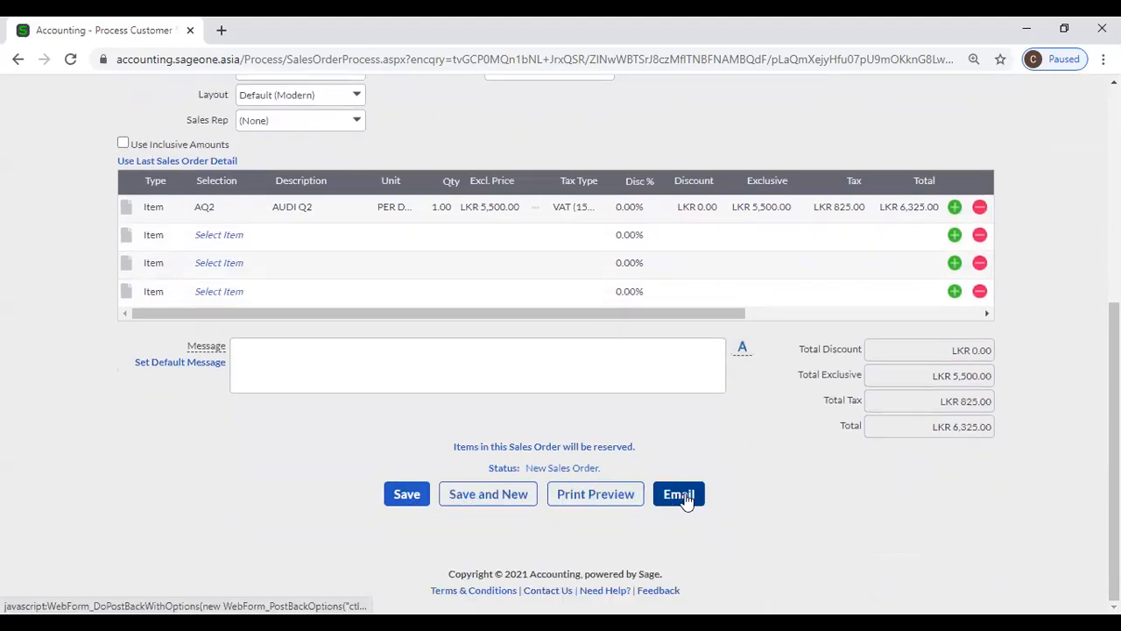
pyautogui.scroll(4, 278, 409)
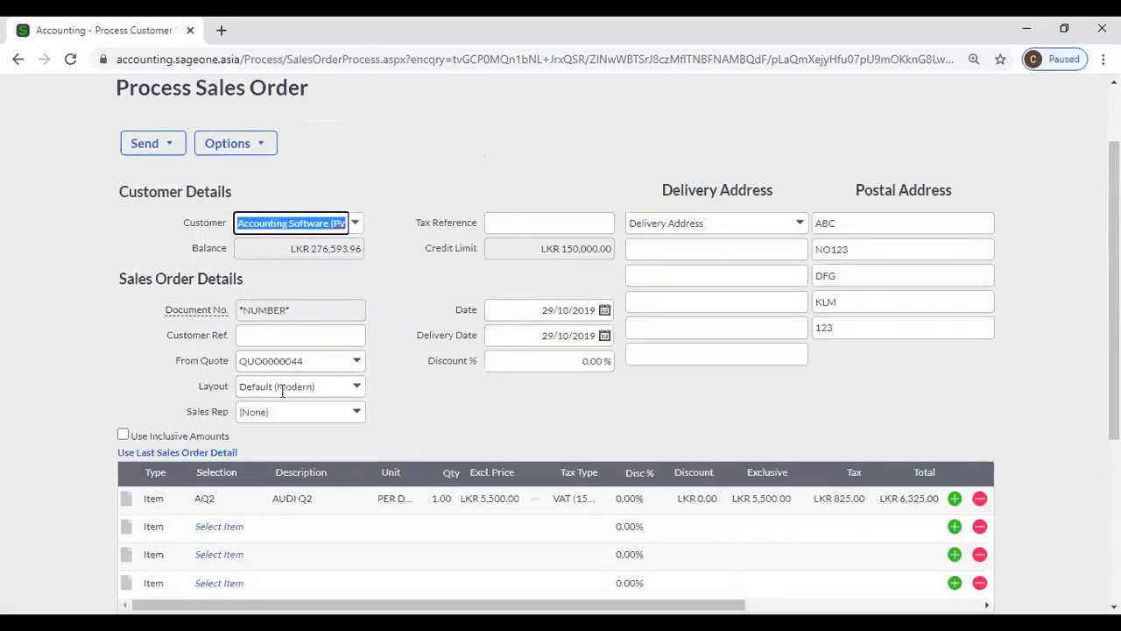
pyautogui.click(355, 398)
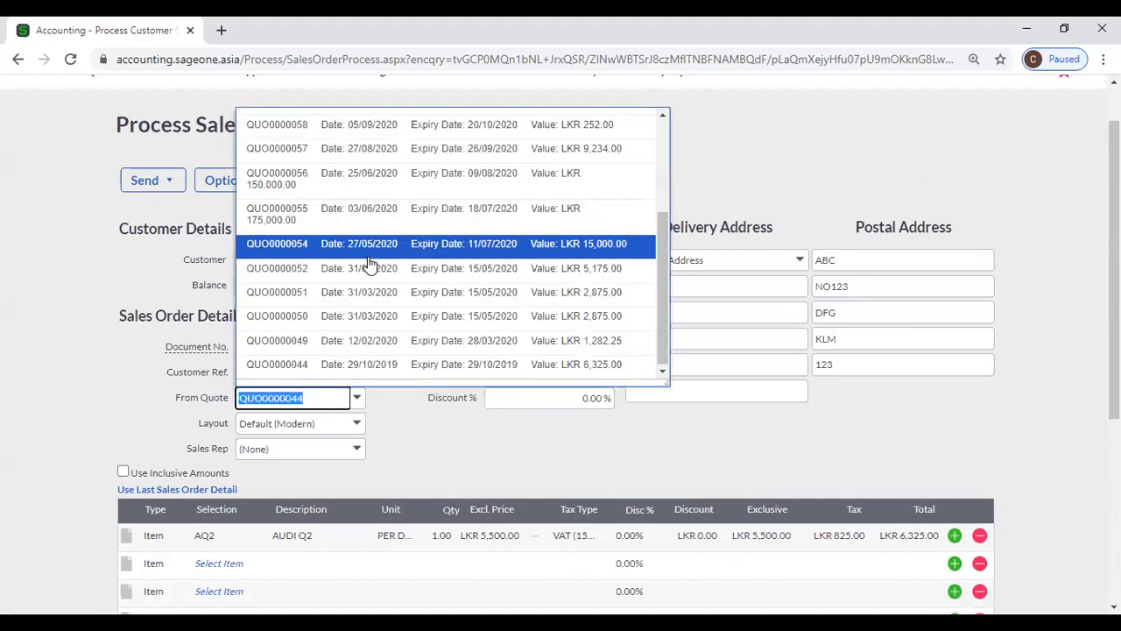
pyautogui.scroll(6, 362, 275)
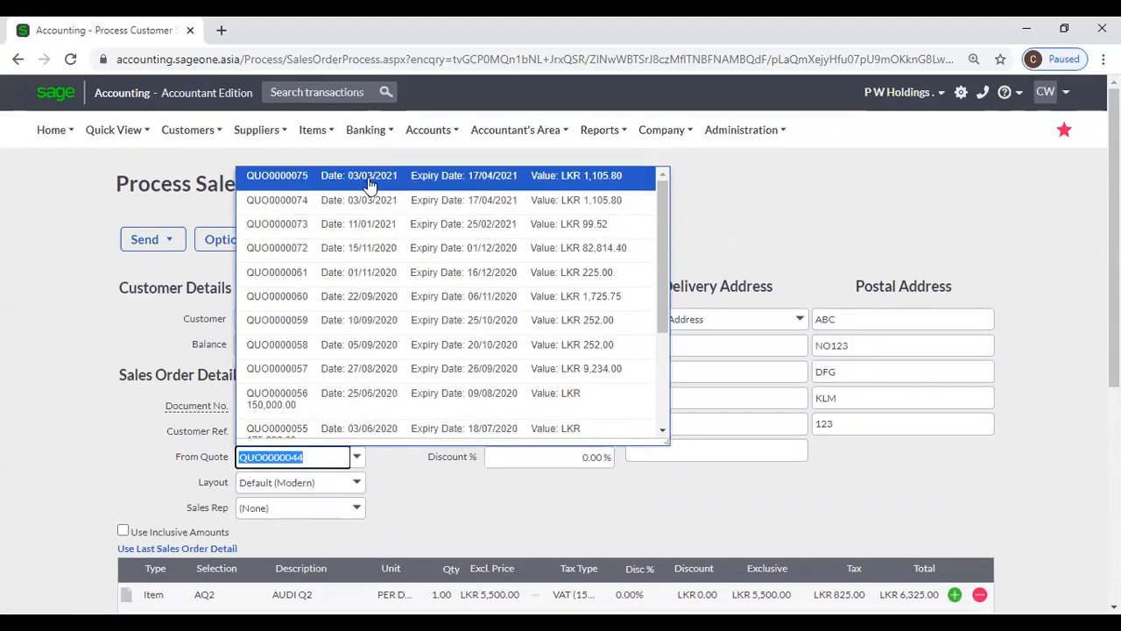
pyautogui.click(369, 180)
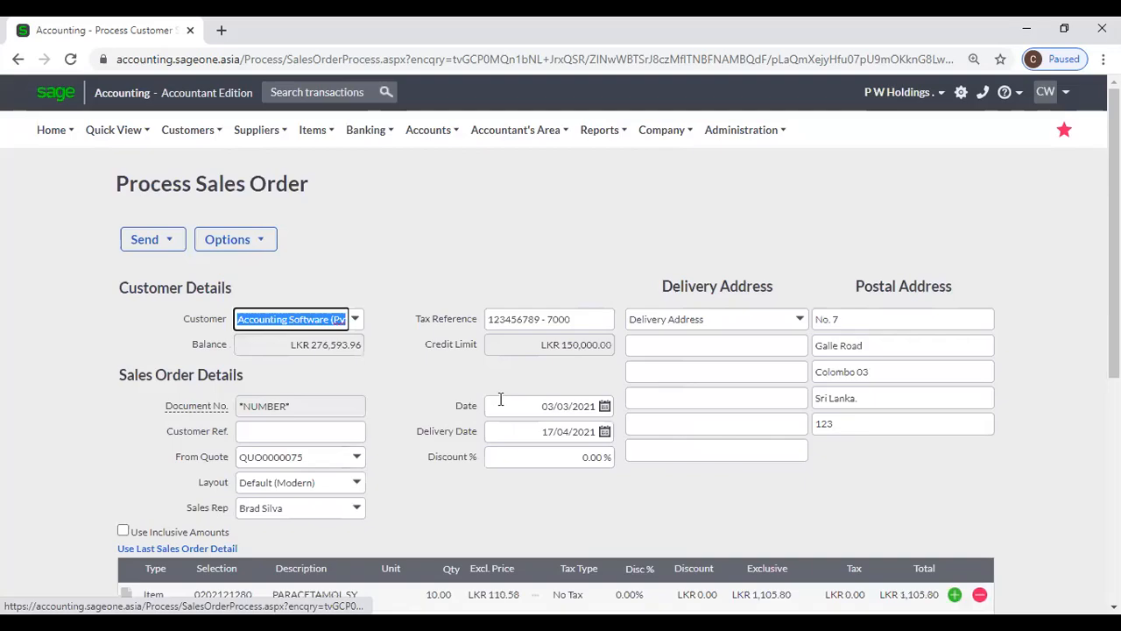
pyautogui.scroll(-3, 445, 426)
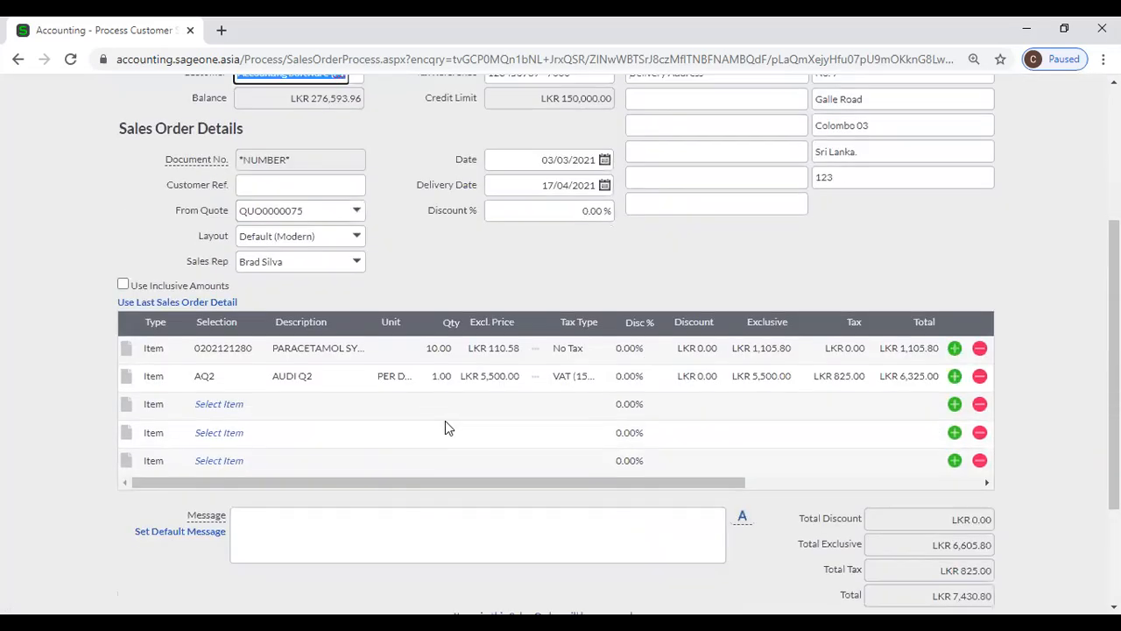
pyautogui.scroll(3, 444, 427)
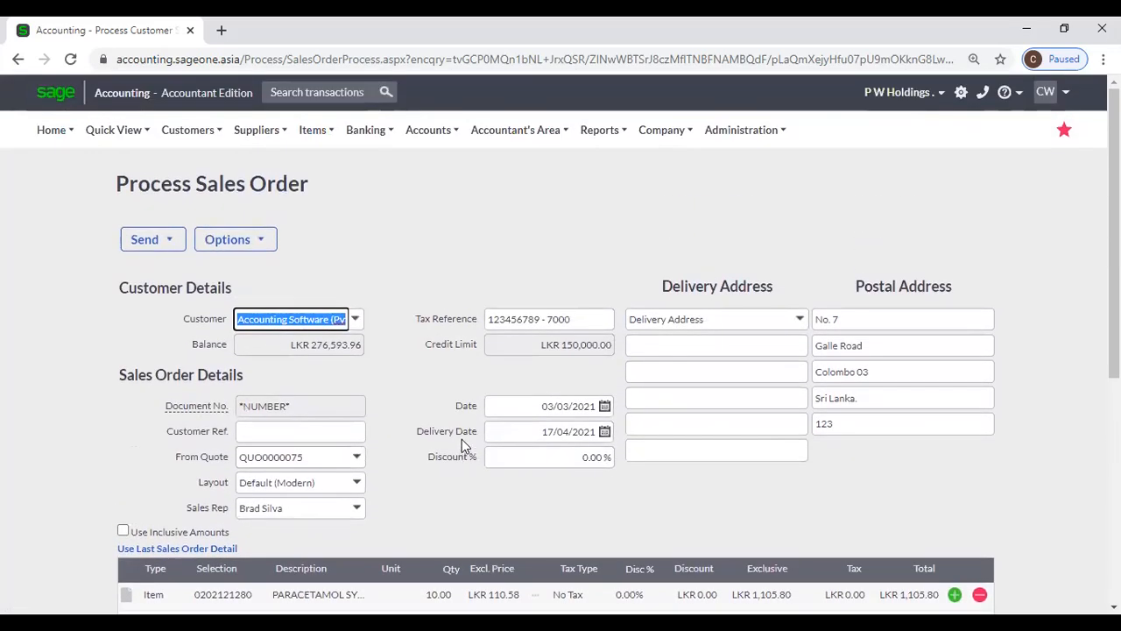
# - Discard the draft order and return to the Customer Sales Orders list
pyautogui.moveTo(197, 131)
pyautogui.moveTo(219, 219)
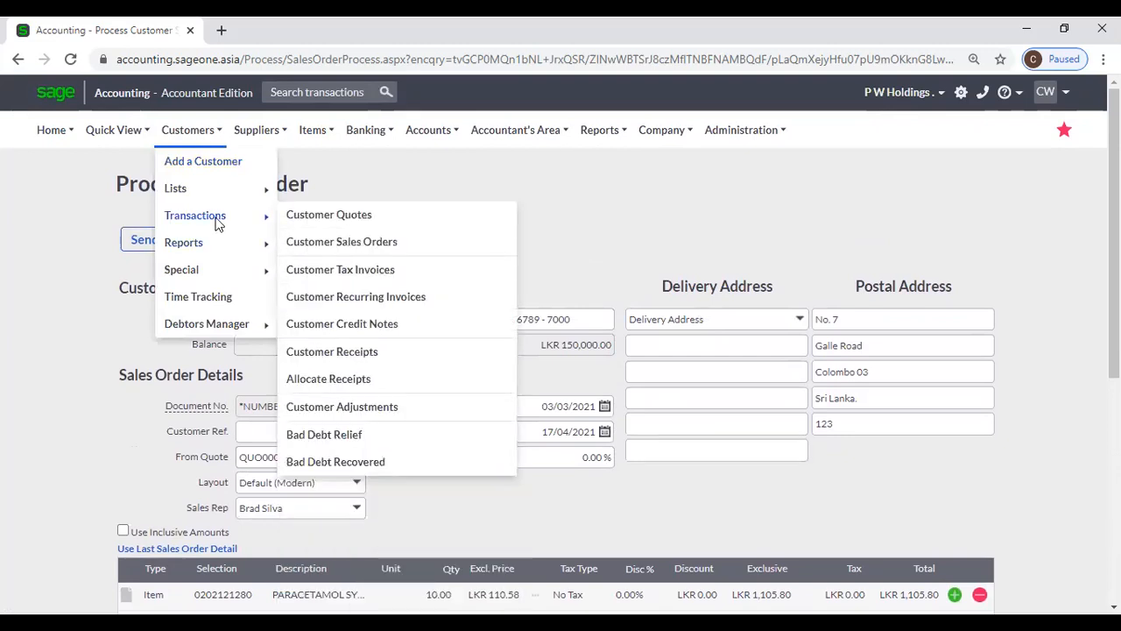
pyautogui.click(376, 252)
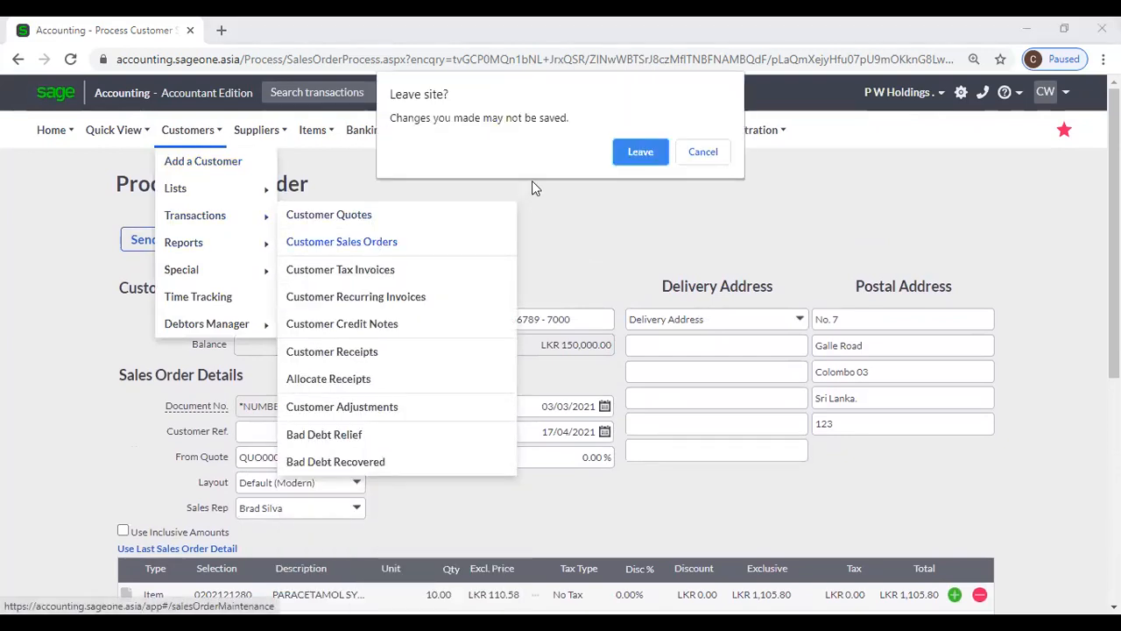
pyautogui.click(634, 149)
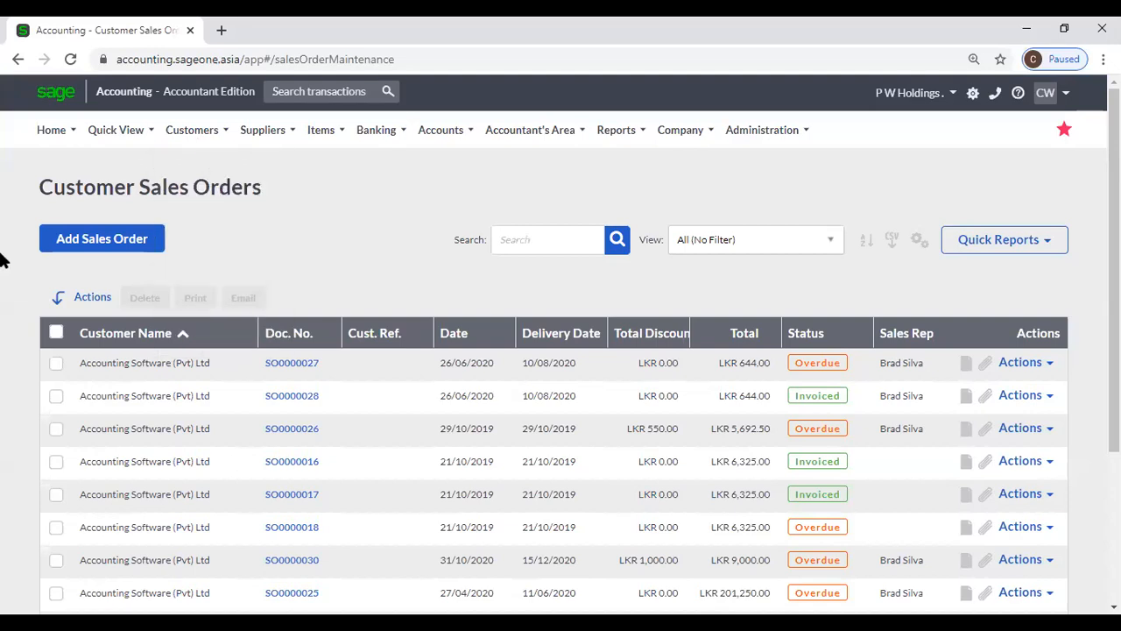
# - Start a new order for Accounting Software (Pvt) Ltd with 10% discount and delivery 17/04/2021
pyautogui.click(93, 250)
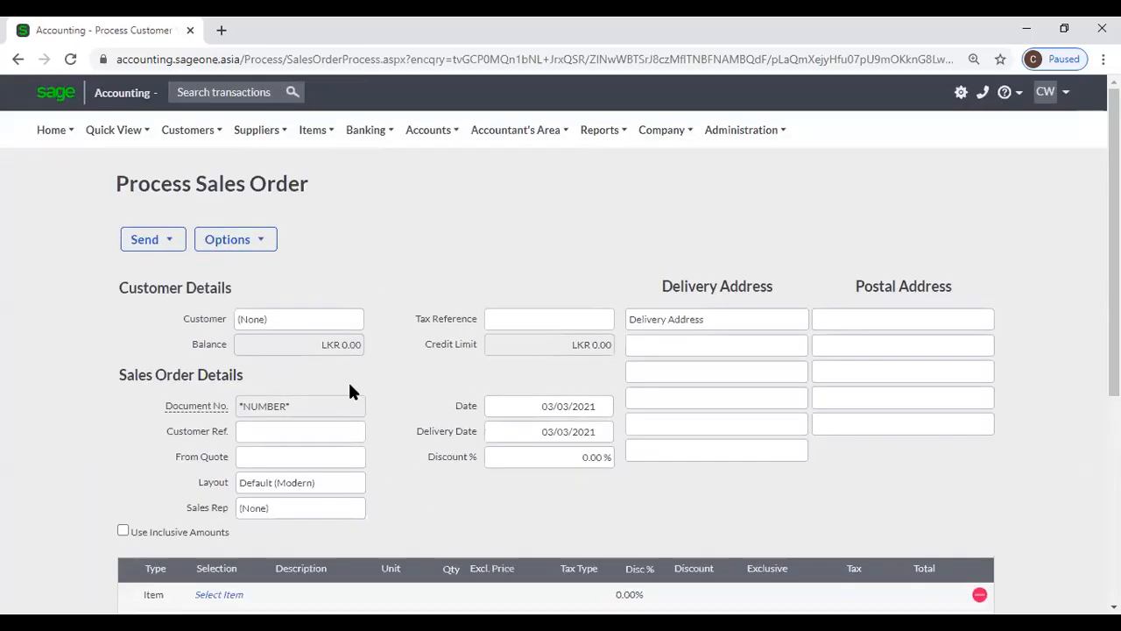
pyautogui.click(359, 318)
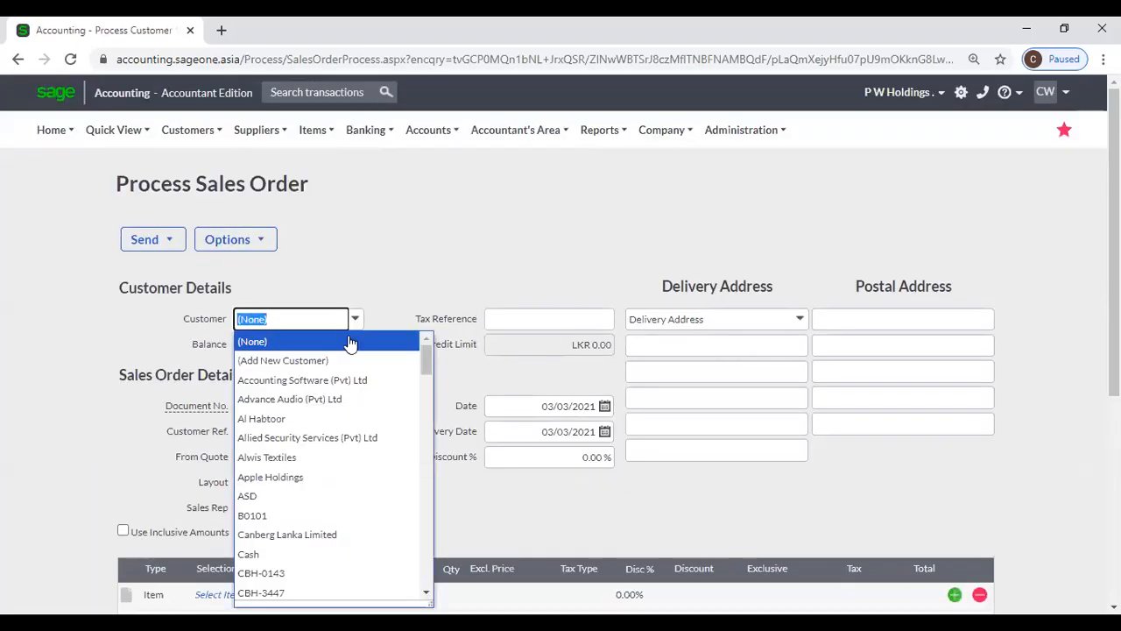
pyautogui.click(347, 386)
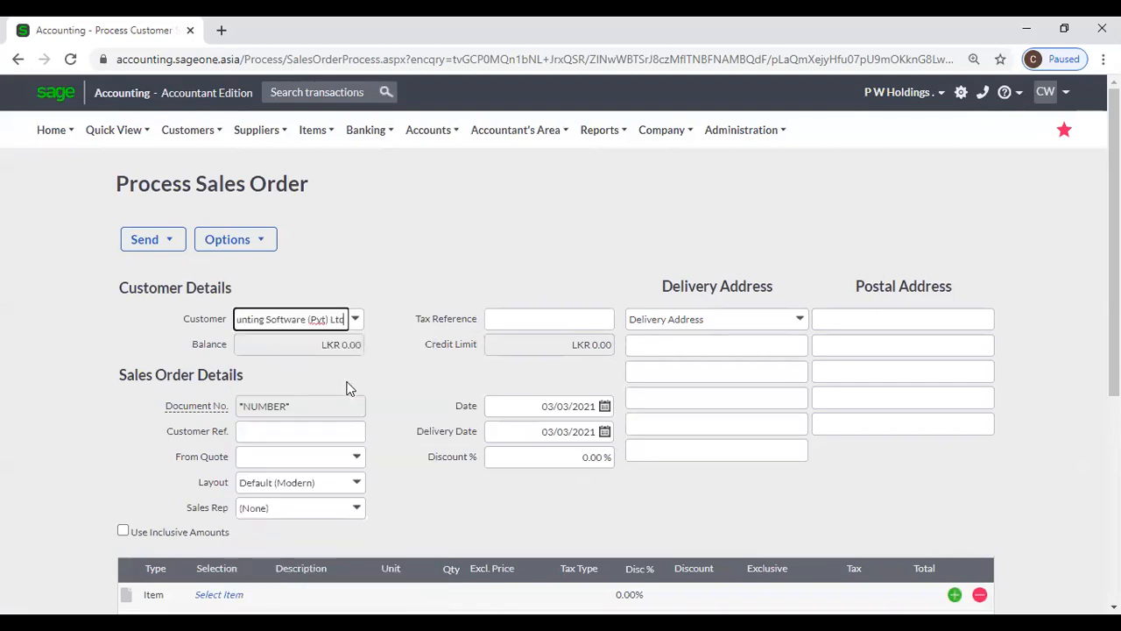
pyautogui.scroll(-4, 211, 321)
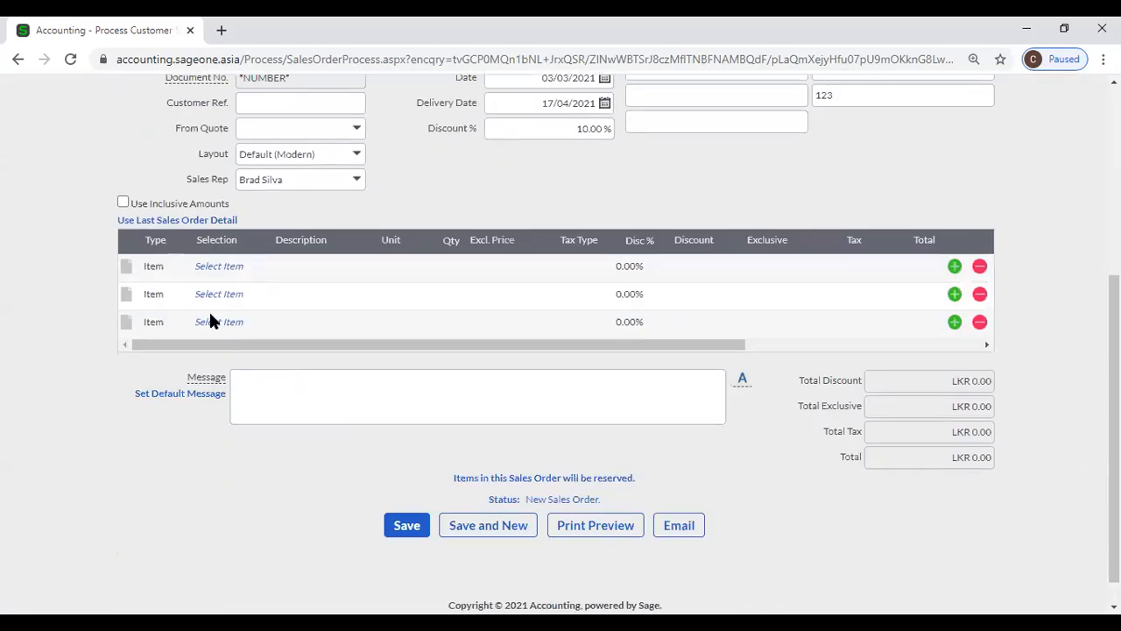
pyautogui.click(219, 265)
pyautogui.click(260, 266)
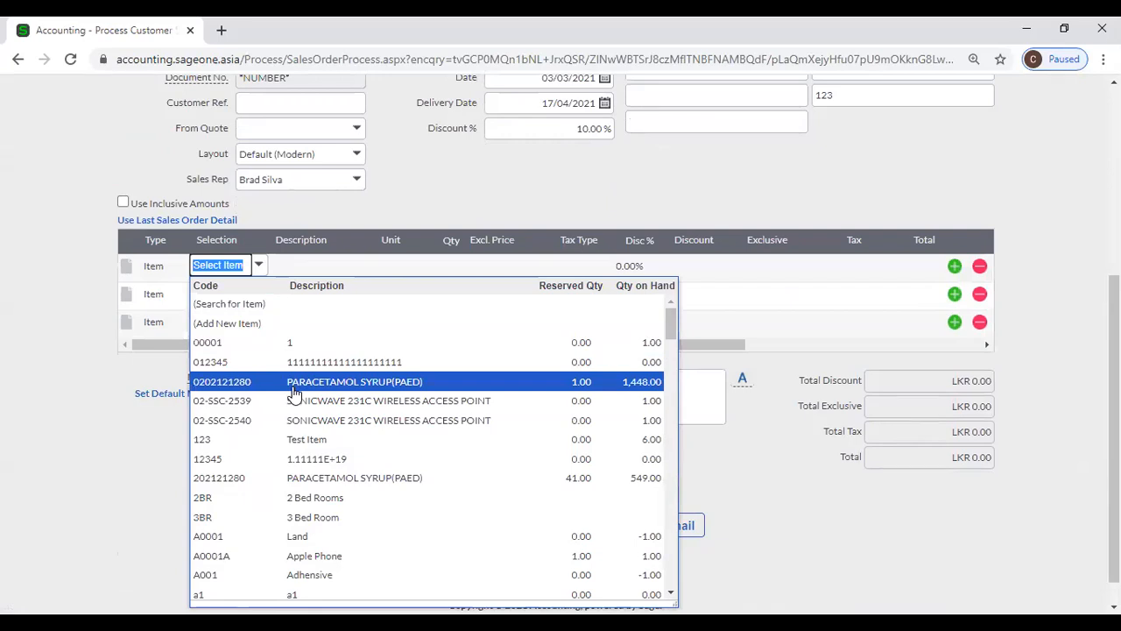
# - Put 2 × PARACETAMOL SYRUP(PAED) item 202121280 on the first line
pyautogui.click(329, 481)
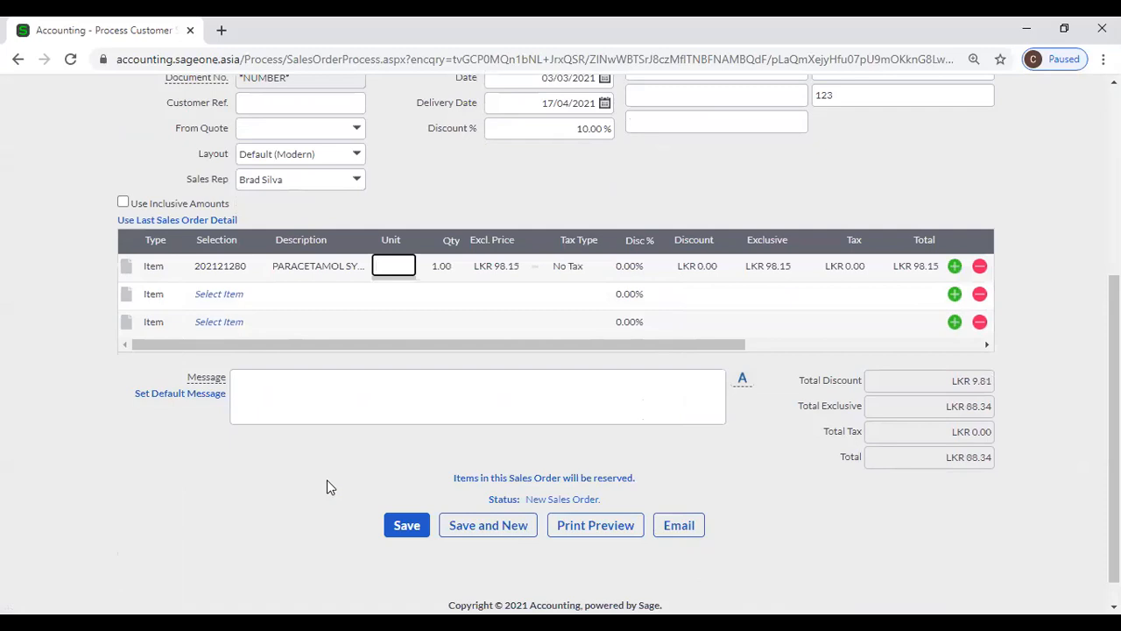
pyautogui.click(228, 292)
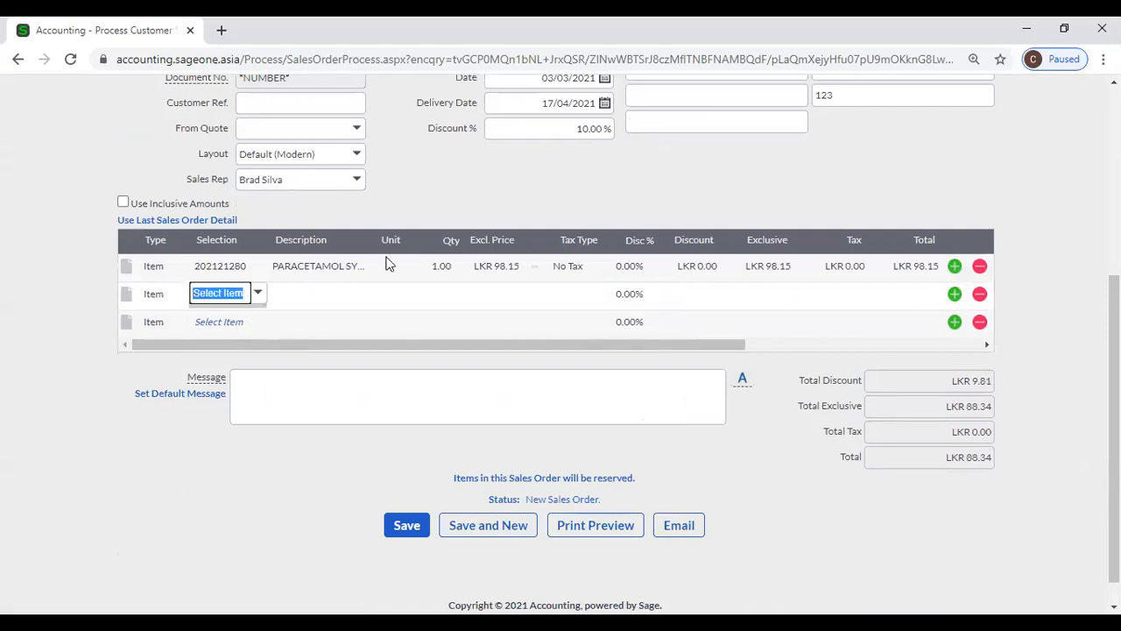
pyautogui.click(442, 265)
pyautogui.write('2')
pyautogui.press('Tab')
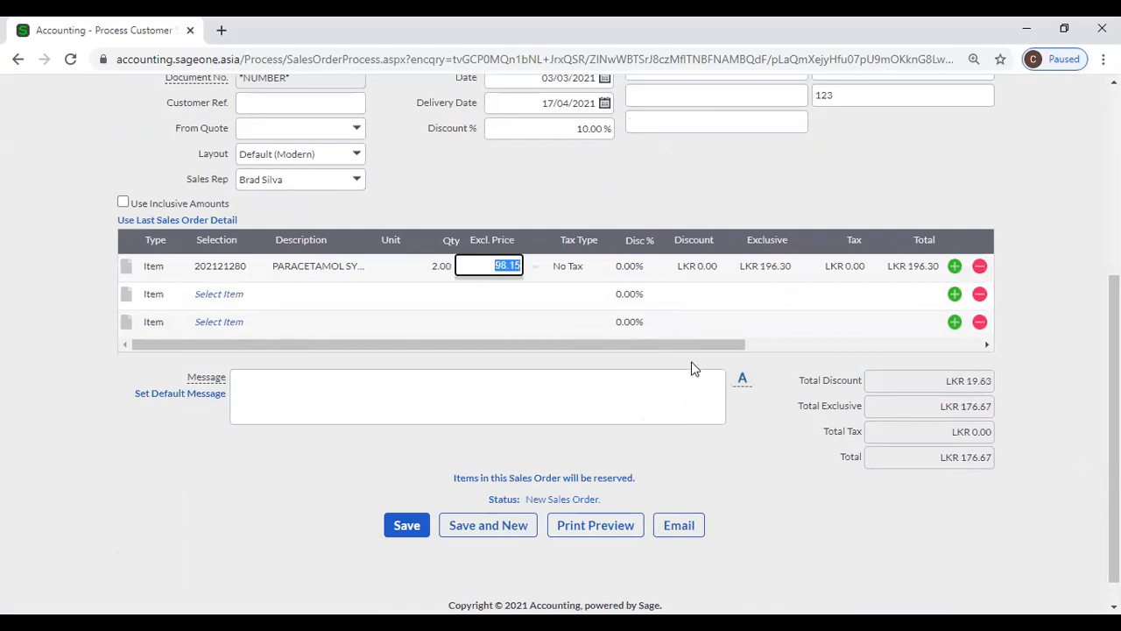
# - Add Hotel Booking on the second line and save the order at LKR 671.67
pyautogui.click(211, 296)
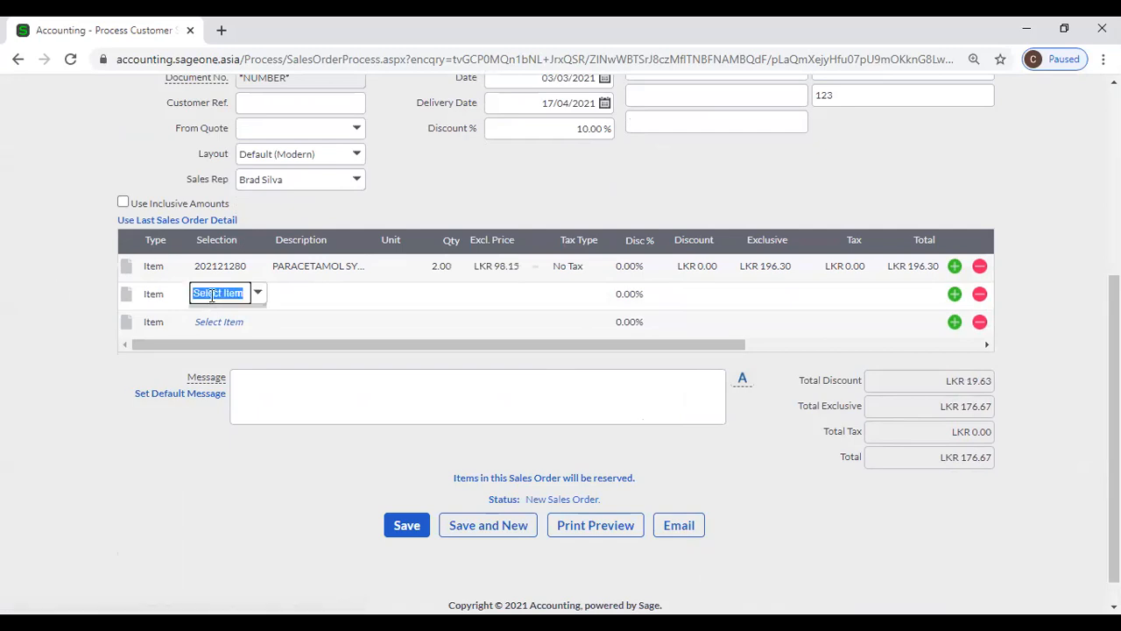
pyautogui.click(257, 294)
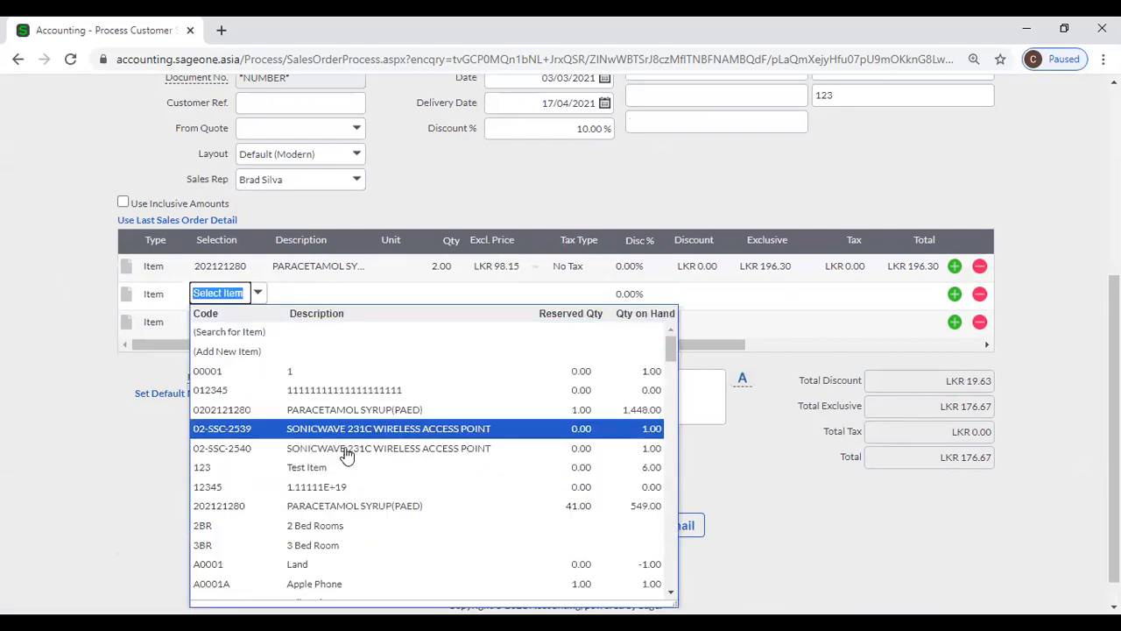
pyautogui.scroll(-1, 350, 459)
pyautogui.scroll(-1, 377, 517)
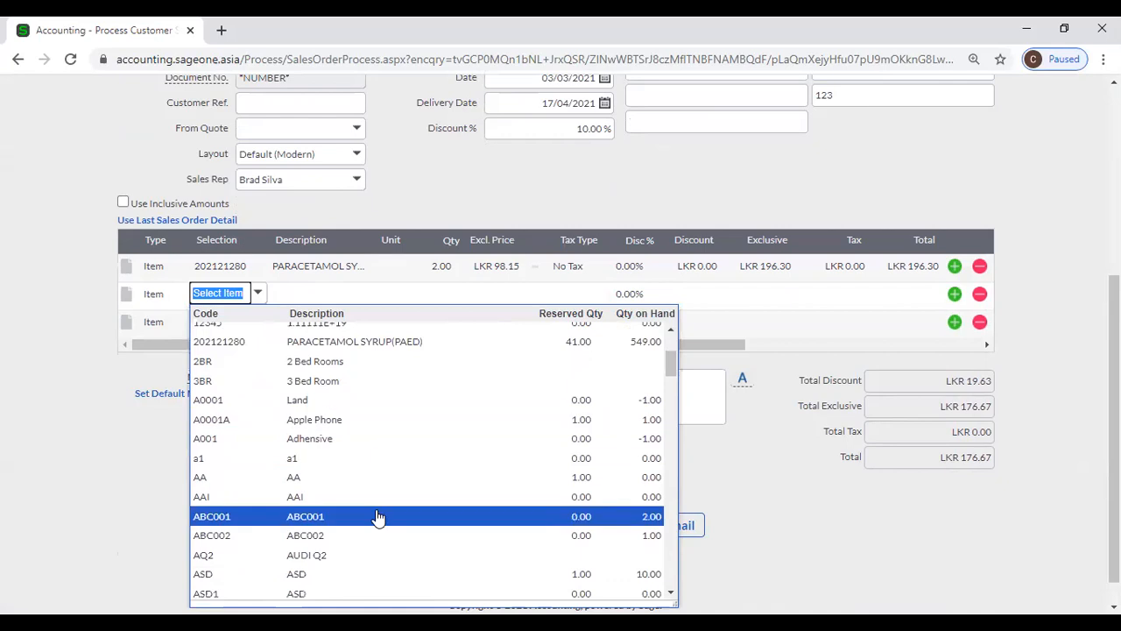
pyautogui.scroll(-1, 377, 517)
pyautogui.scroll(-1, 379, 512)
pyautogui.scroll(-3, 379, 511)
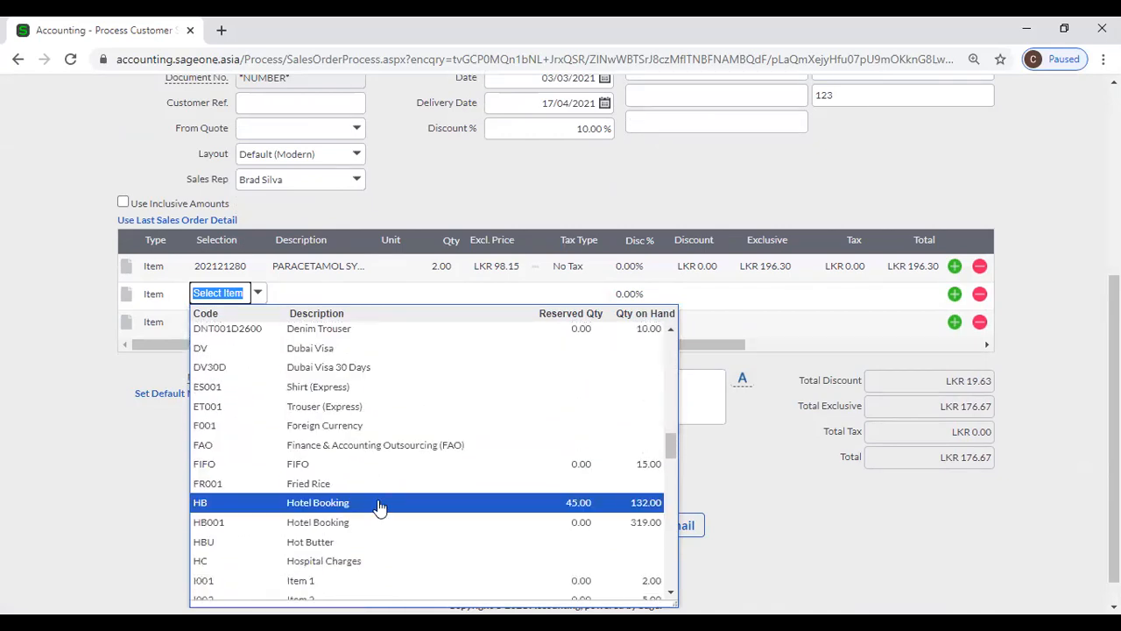
pyautogui.click(379, 504)
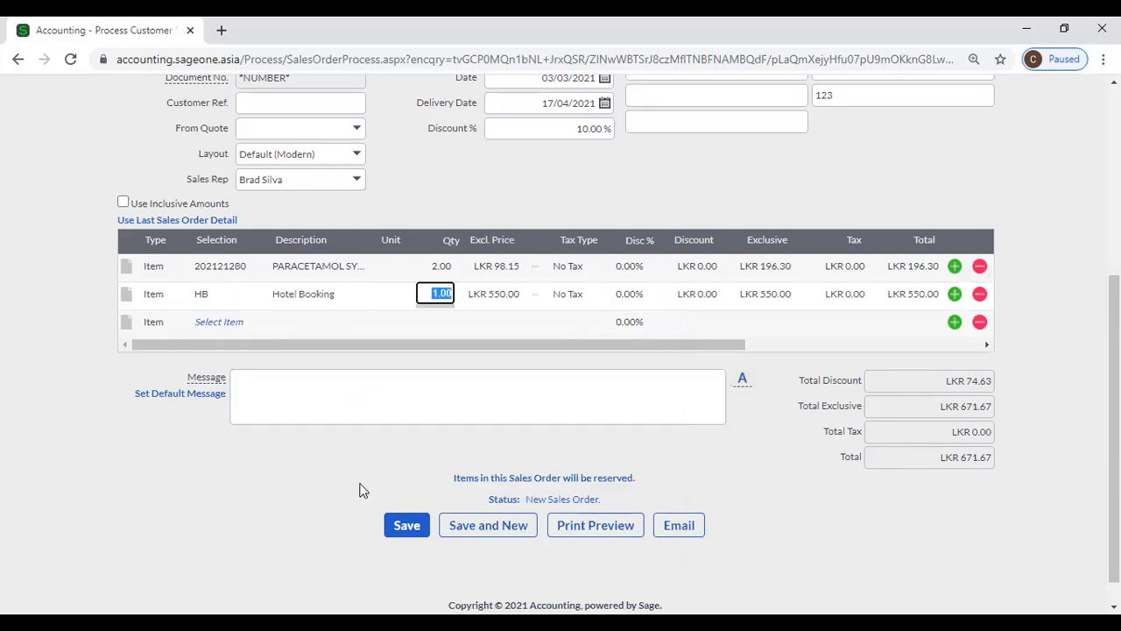
pyautogui.click(403, 529)
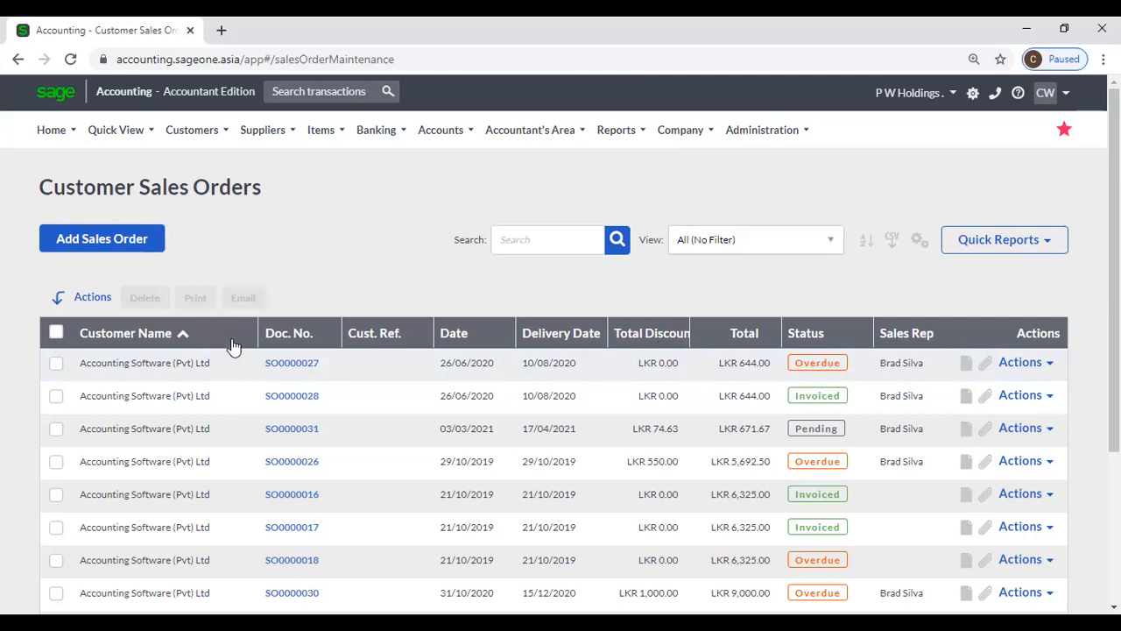
# - Sort orders by Doc. No. descending and open pending order SO0000031
pyautogui.click(308, 337)
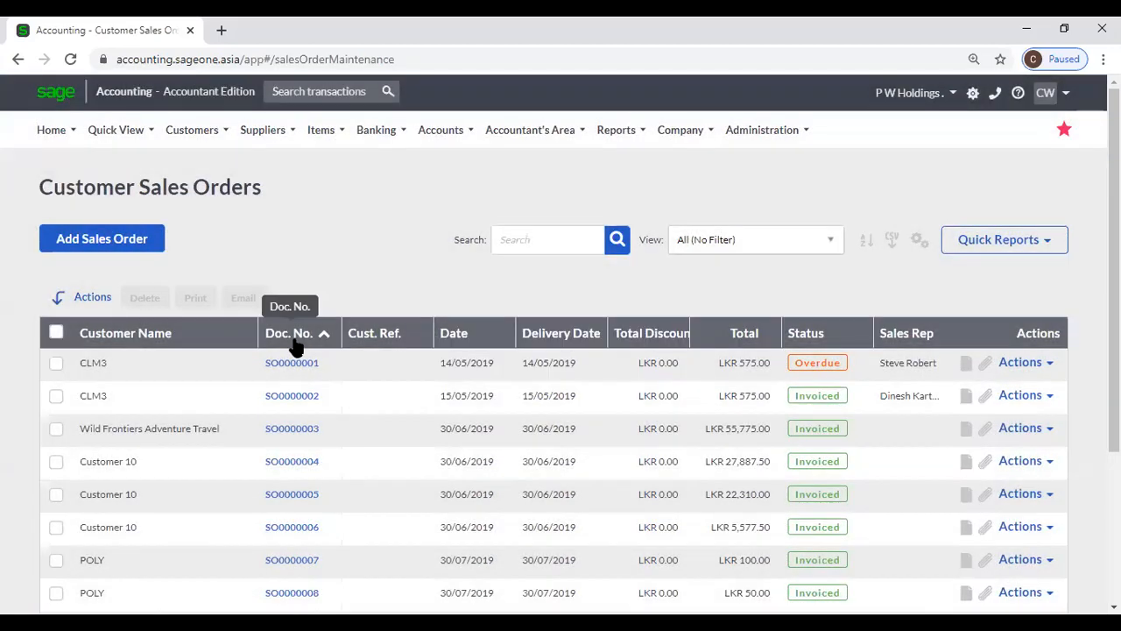
pyautogui.click(296, 342)
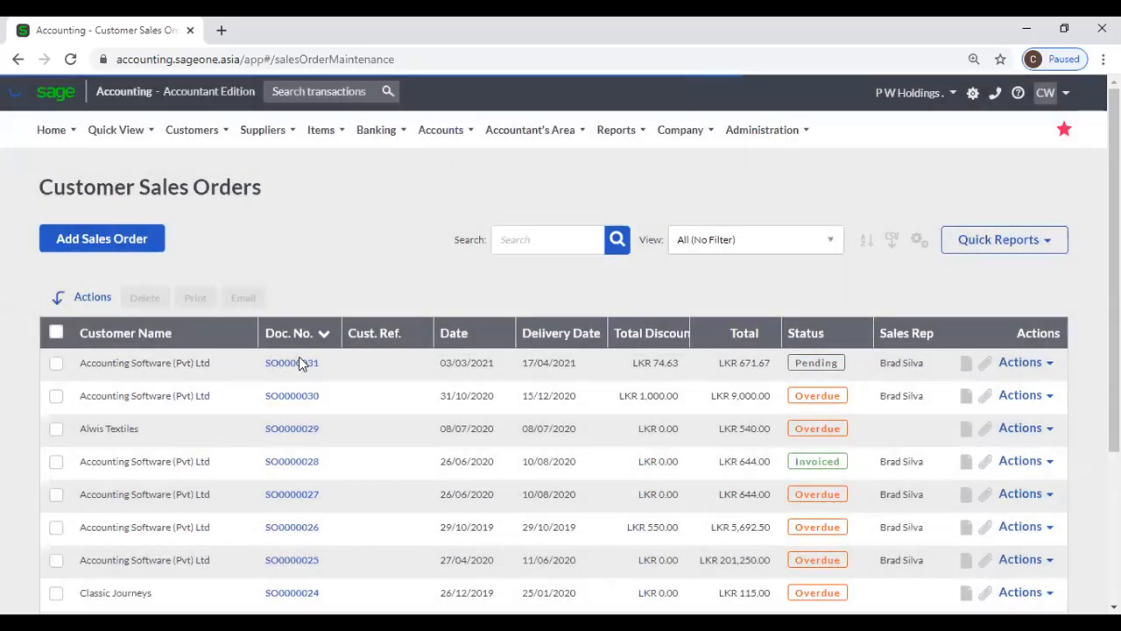
pyautogui.click(298, 363)
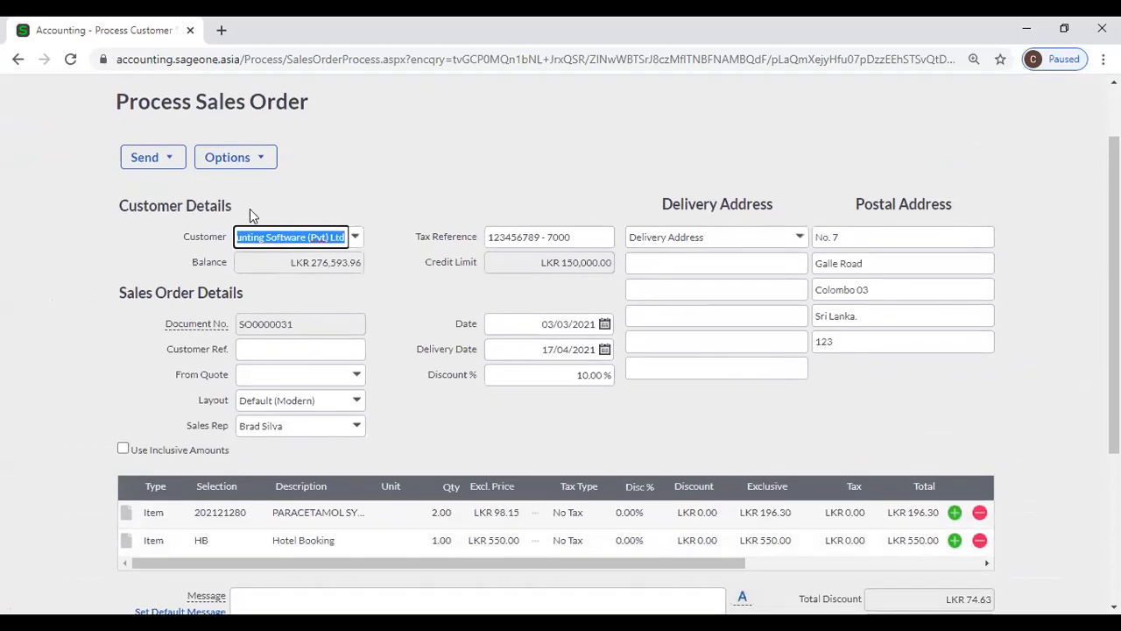
# - Review the order's gross profit summary and then its order history
pyautogui.click(248, 161)
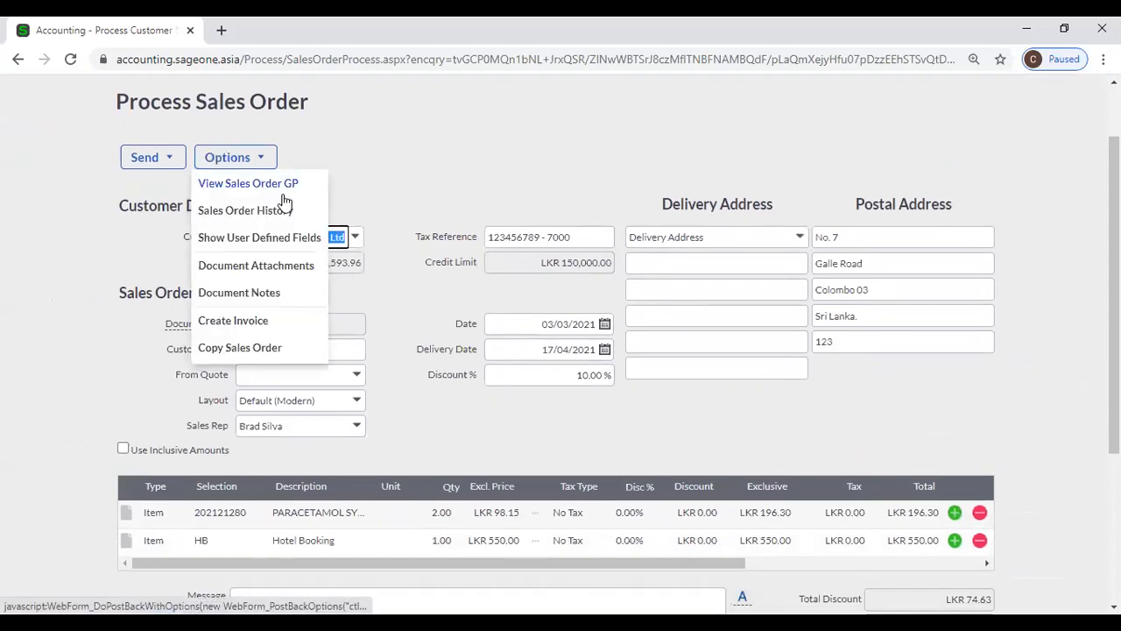
pyautogui.click(287, 192)
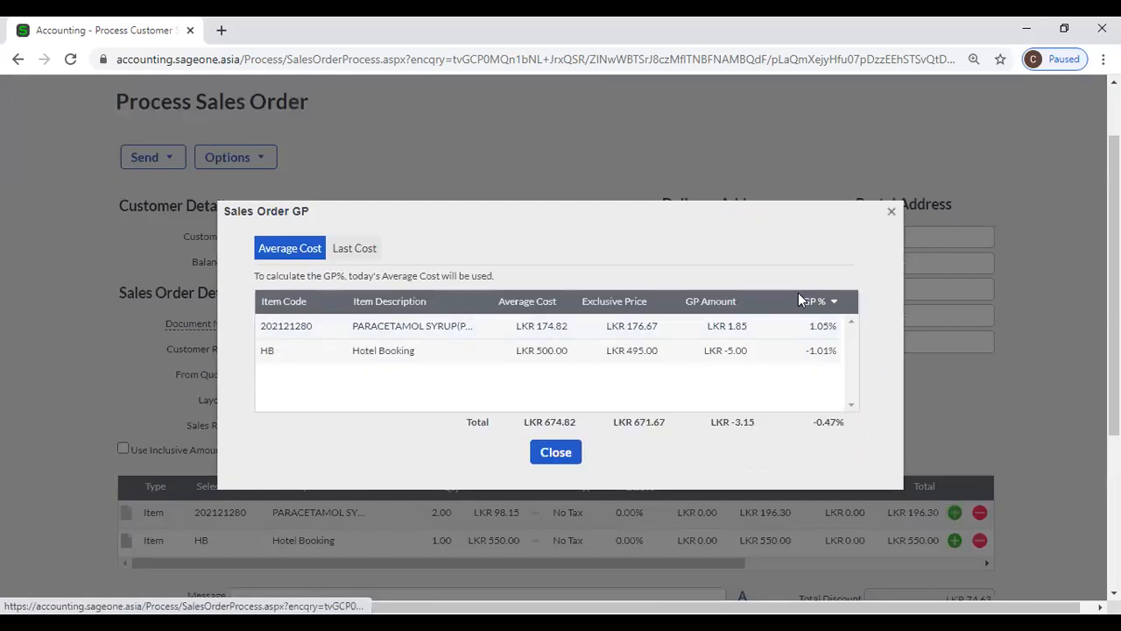
pyautogui.click(890, 212)
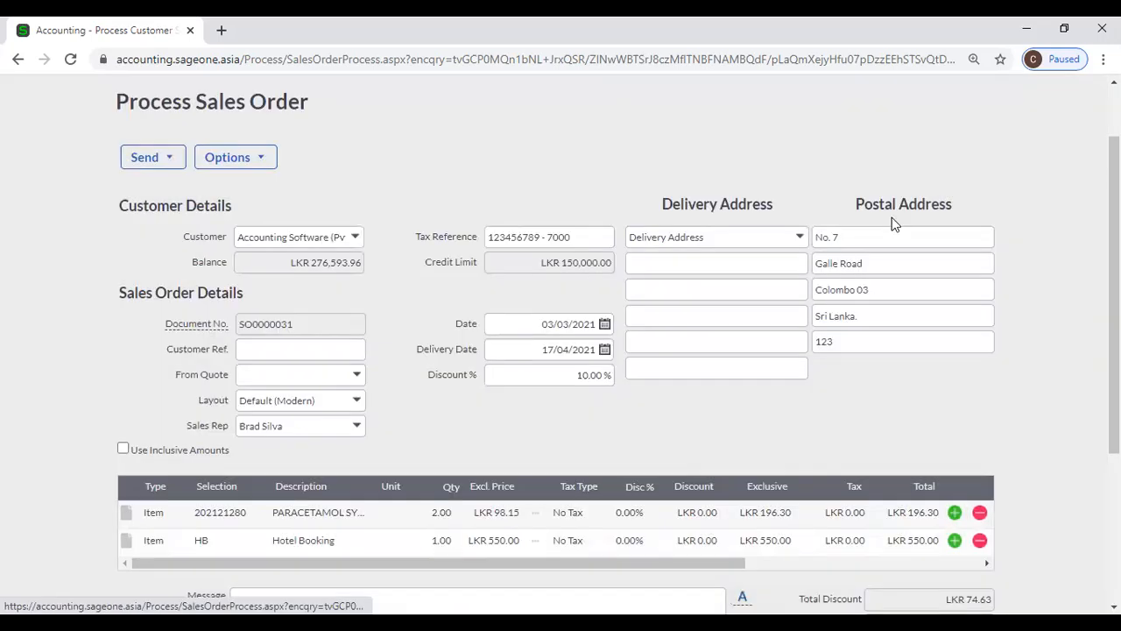
pyautogui.click(258, 159)
pyautogui.click(276, 211)
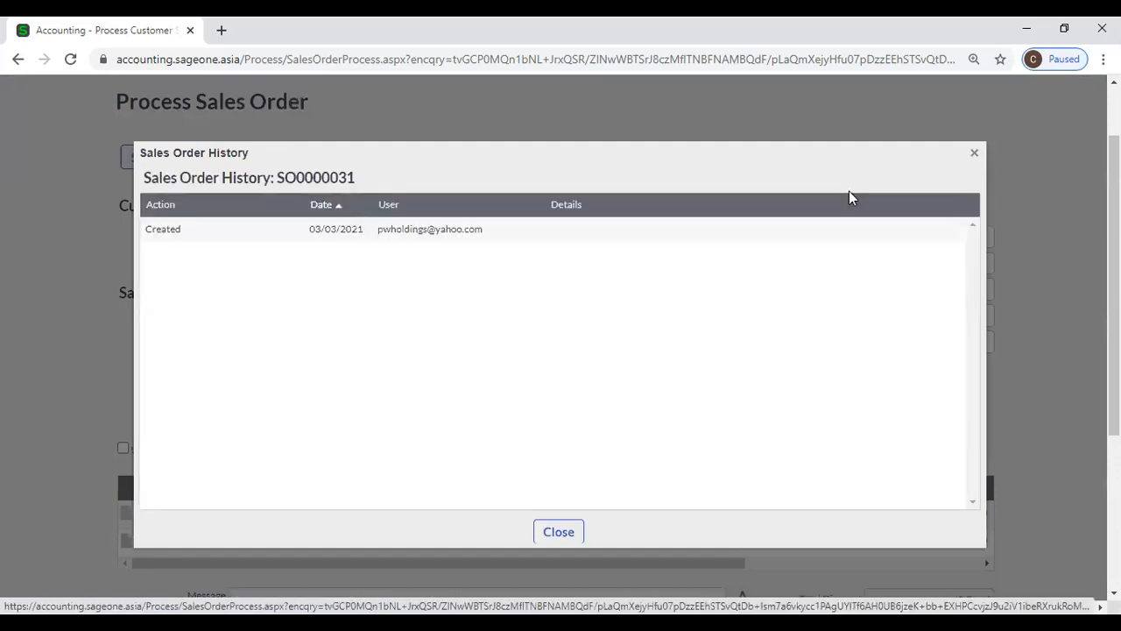
pyautogui.click(974, 155)
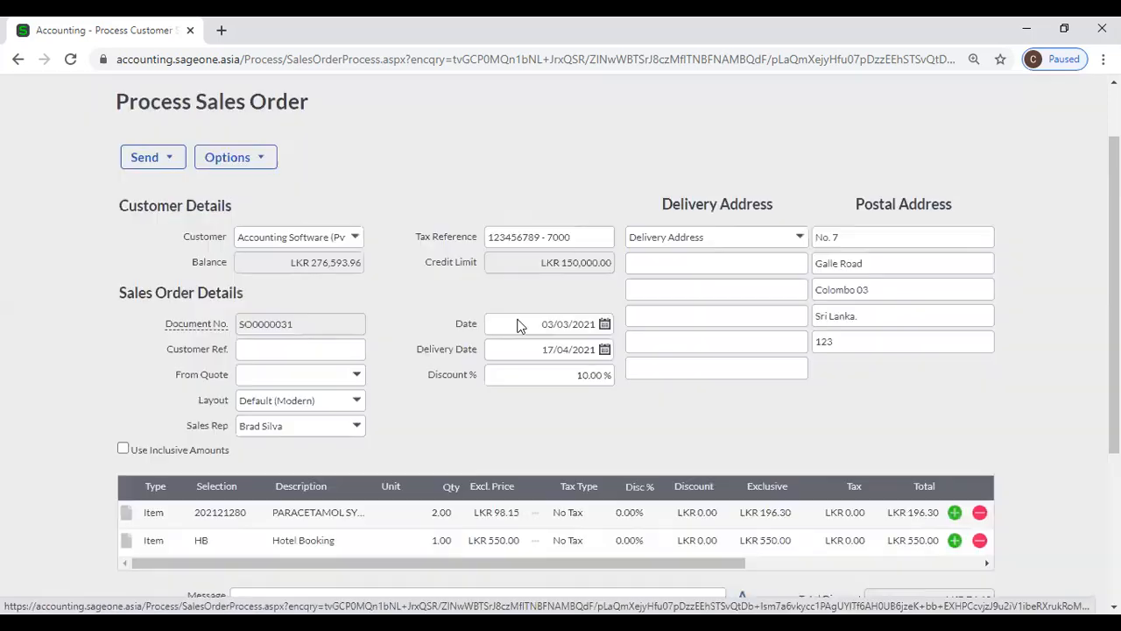
# - Check the order's user defined fields and then its attachments
pyautogui.click(259, 160)
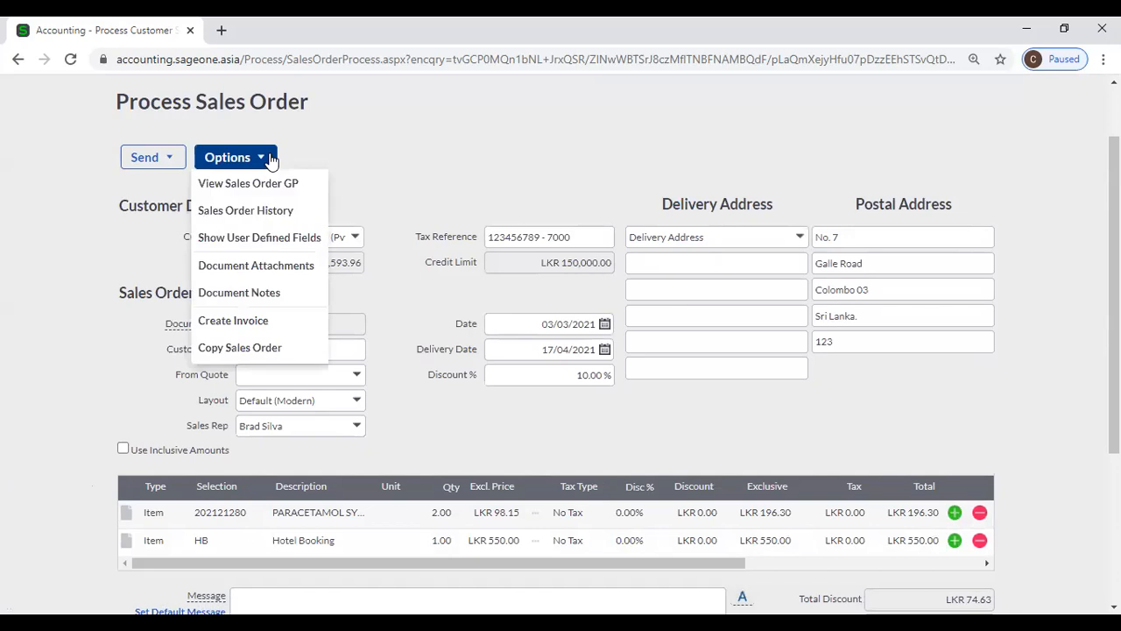
pyautogui.click(278, 247)
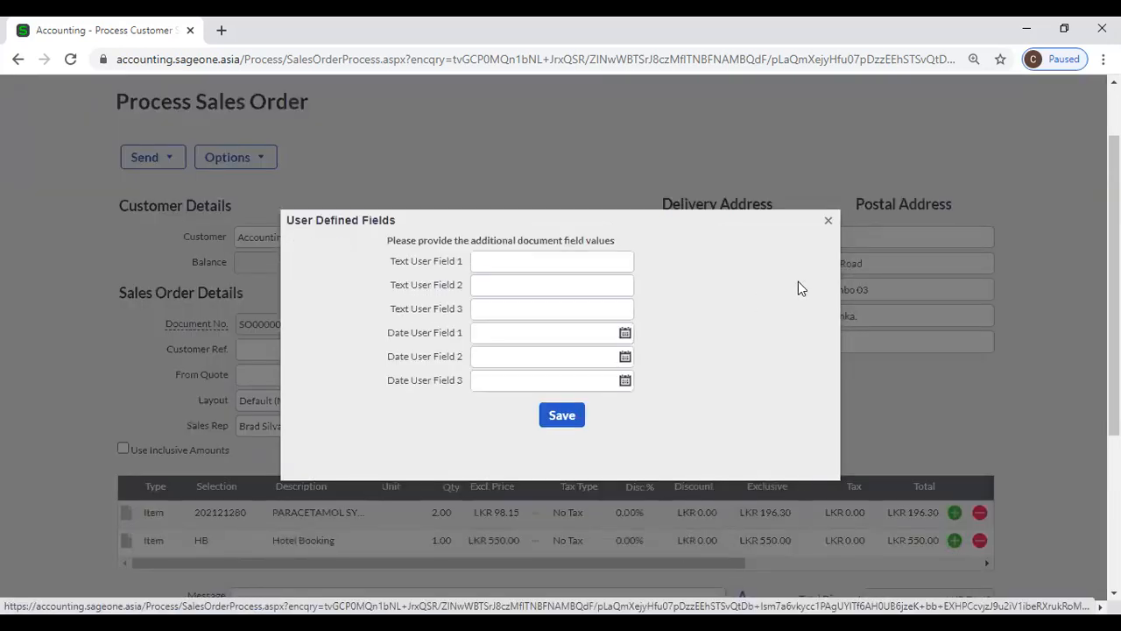
pyautogui.click(830, 221)
pyautogui.click(226, 160)
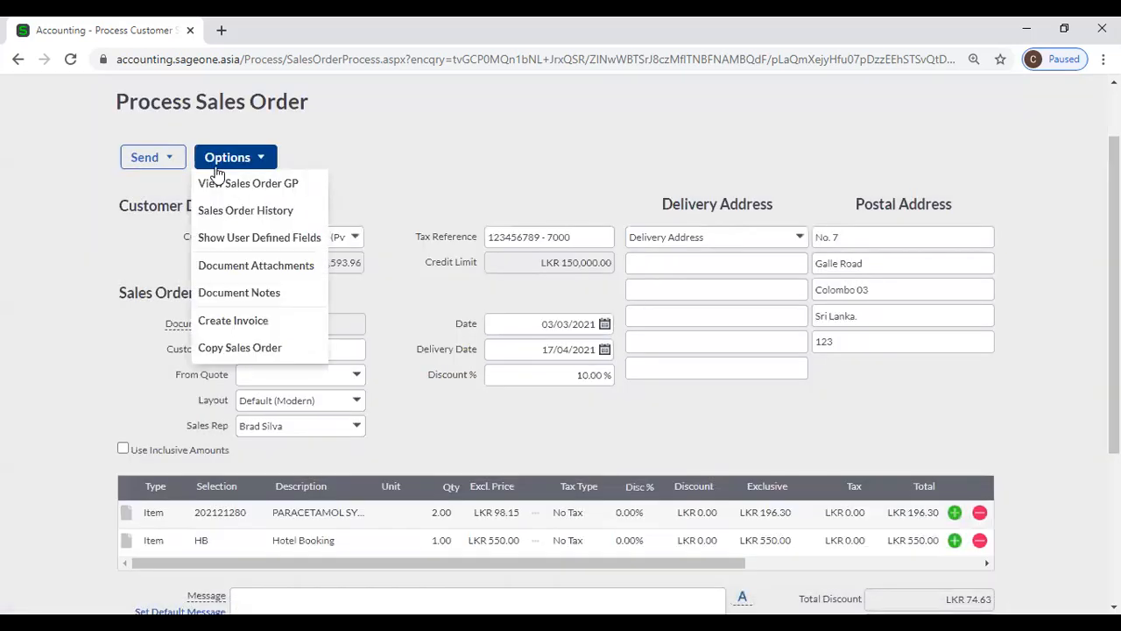
pyautogui.click(238, 270)
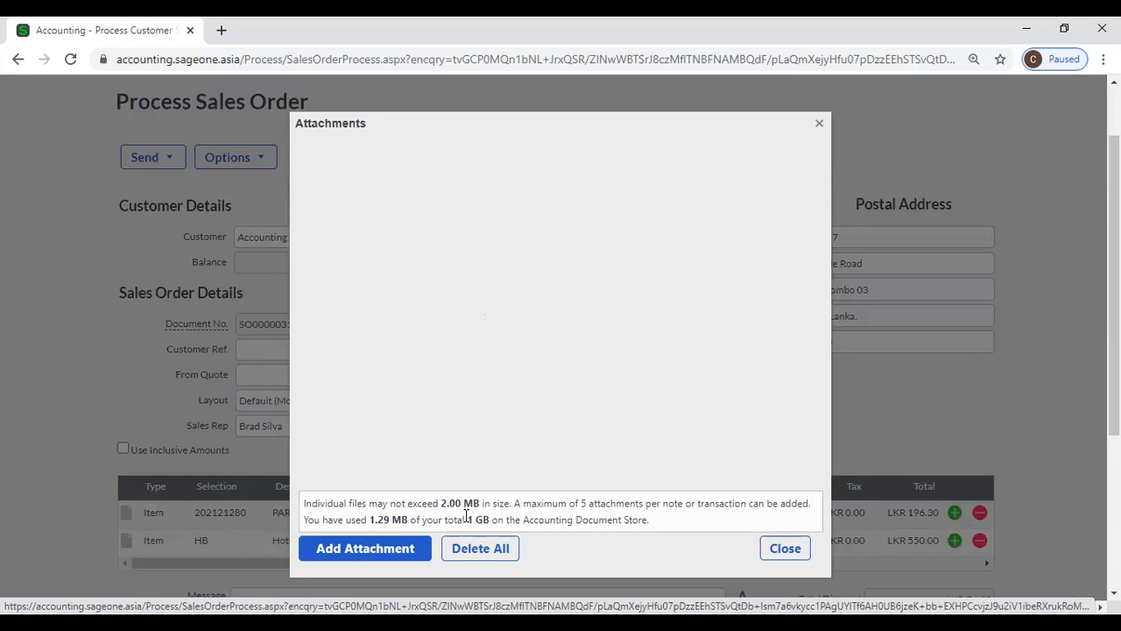
pyautogui.click(778, 561)
# - Open SO0000031's document notes and start a new note, then close both without adding anything
pyautogui.click(218, 162)
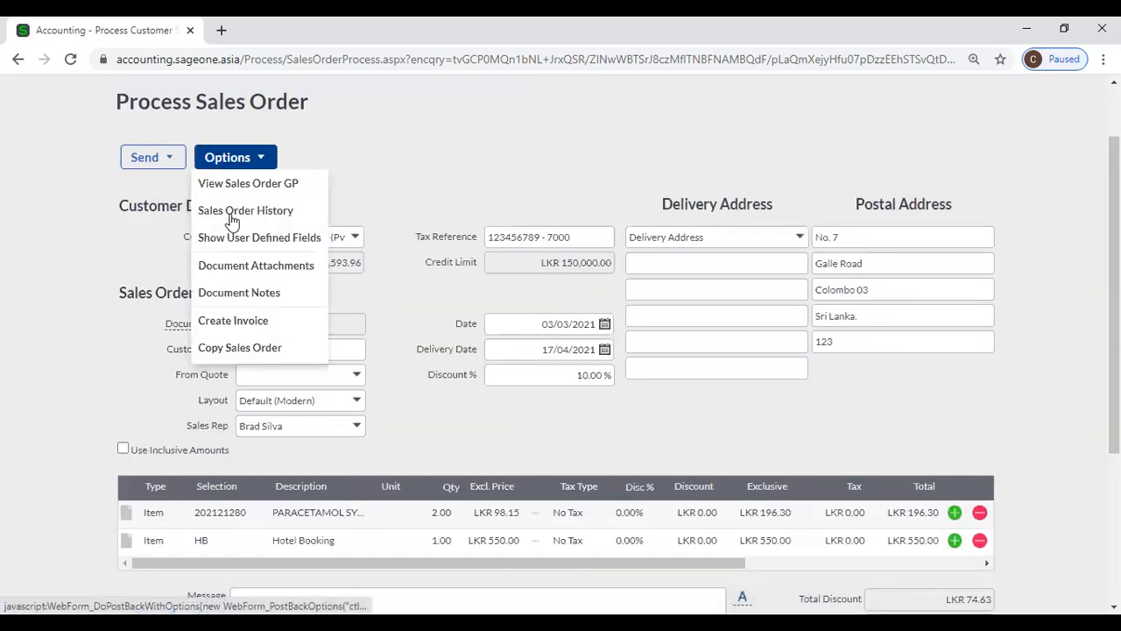
pyautogui.click(241, 296)
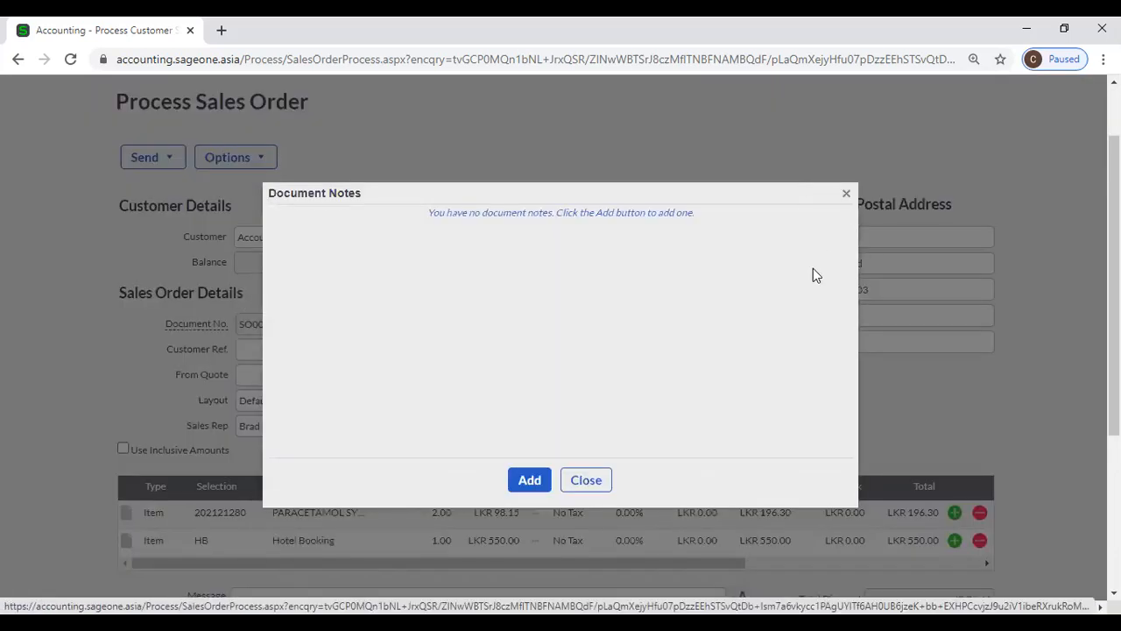
pyautogui.click(527, 479)
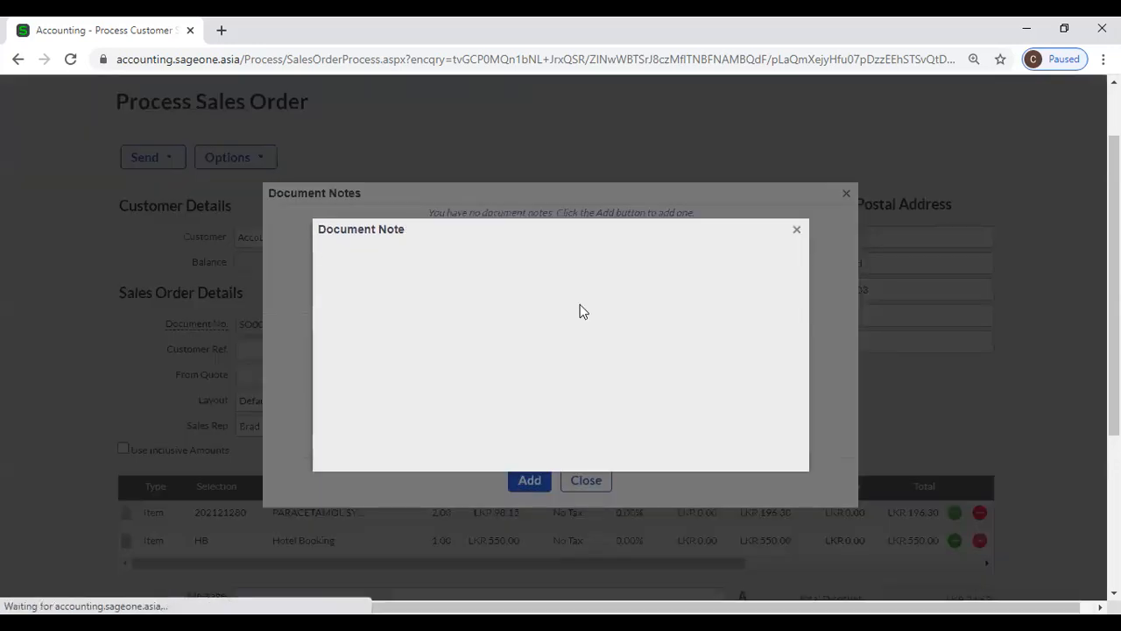
pyautogui.click(796, 231)
pyautogui.click(846, 192)
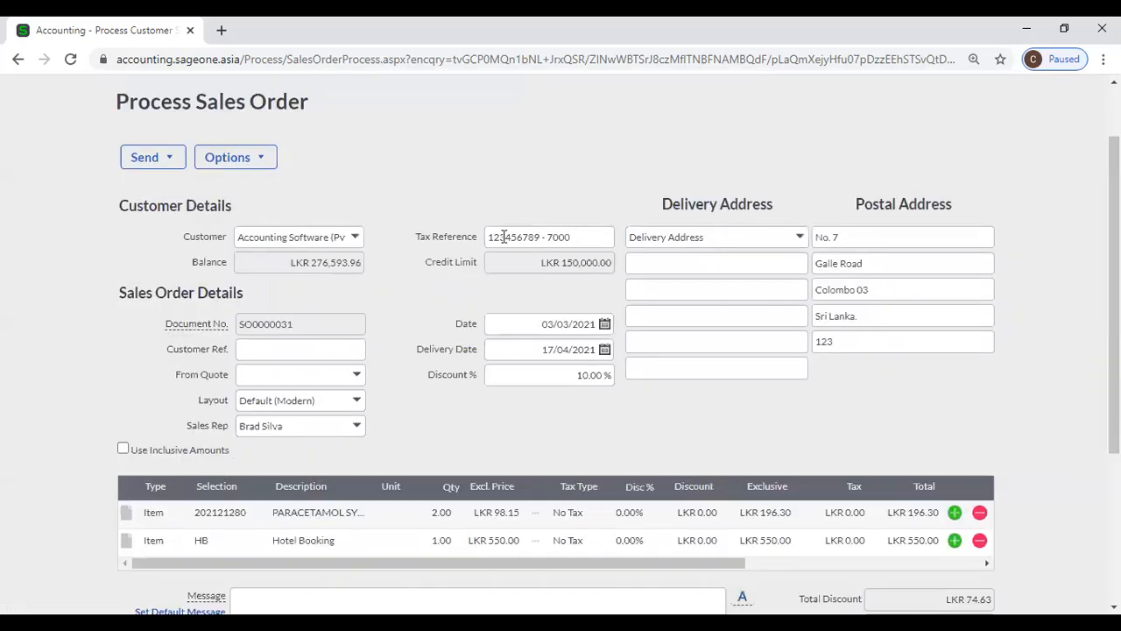
pyautogui.click(256, 161)
# - Copy SO0000031 into a new sales order with 2 PARACETAMOL SYRUP and 1 Hotel Booking
pyautogui.click(240, 158)
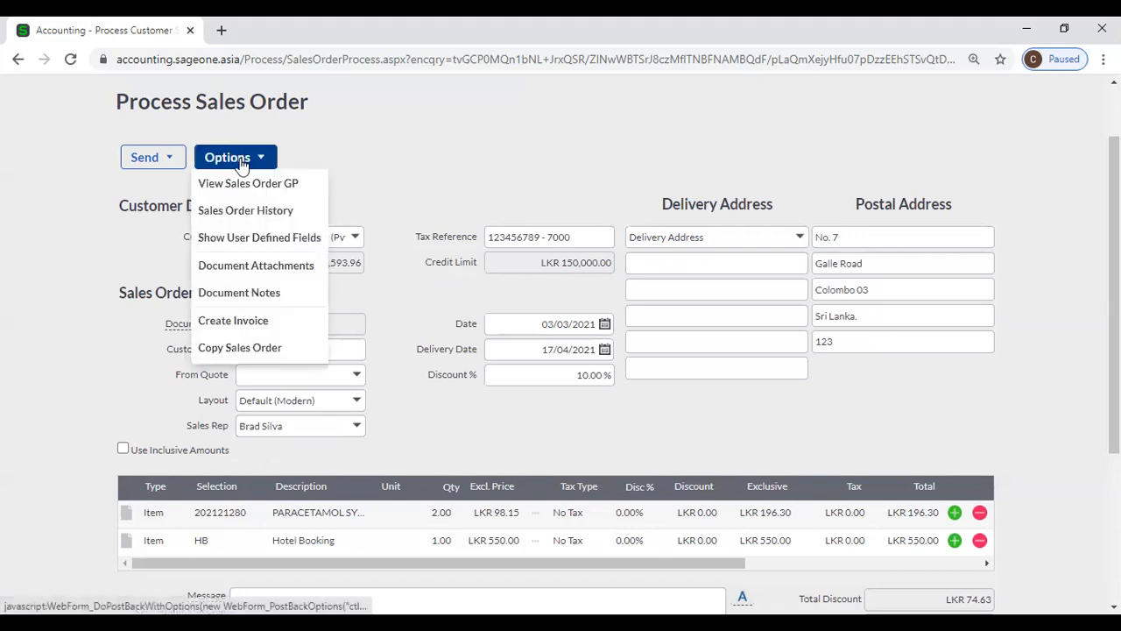
pyautogui.click(259, 346)
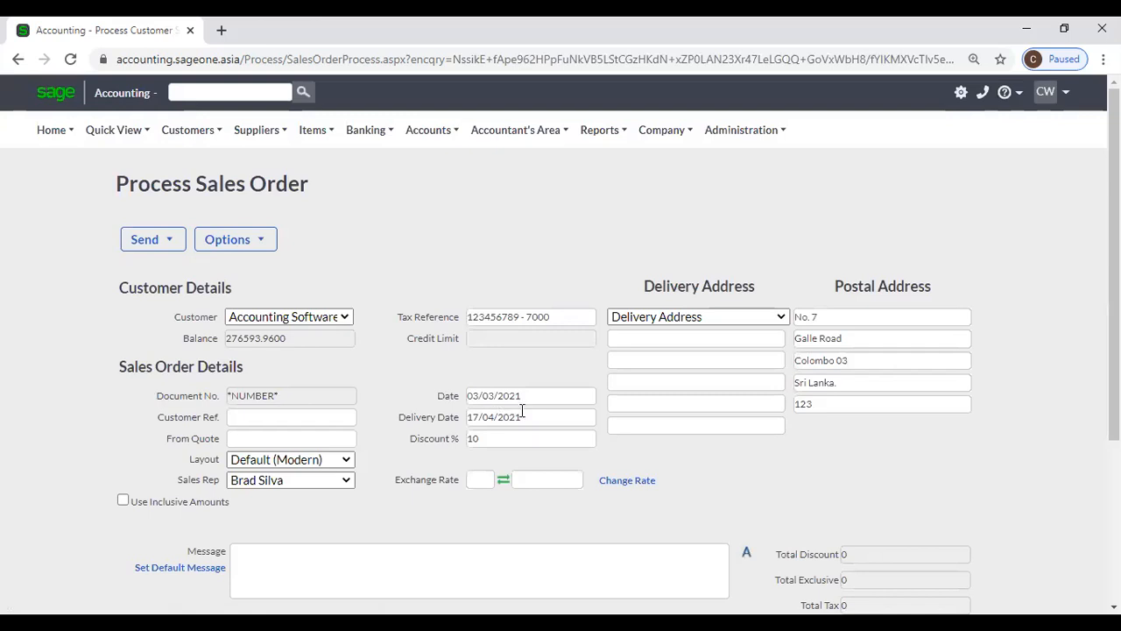
pyautogui.scroll(-2, 521, 419)
pyautogui.scroll(-3, 430, 473)
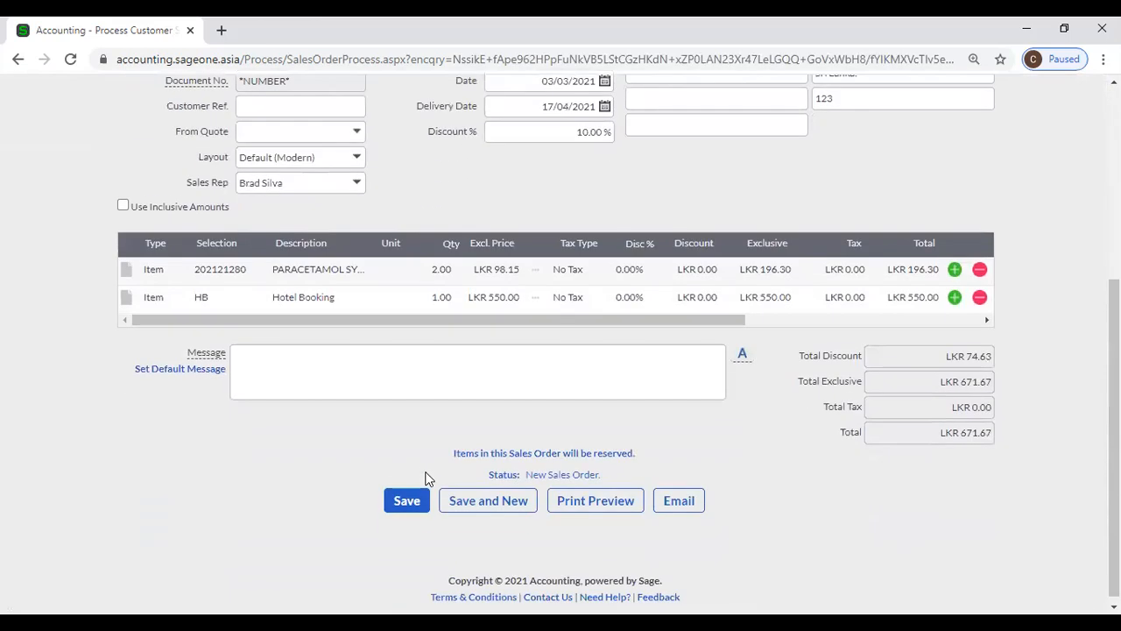
# - Save the copied order as pending sales order SO0000032 for LKR 671.67
pyautogui.click(423, 487)
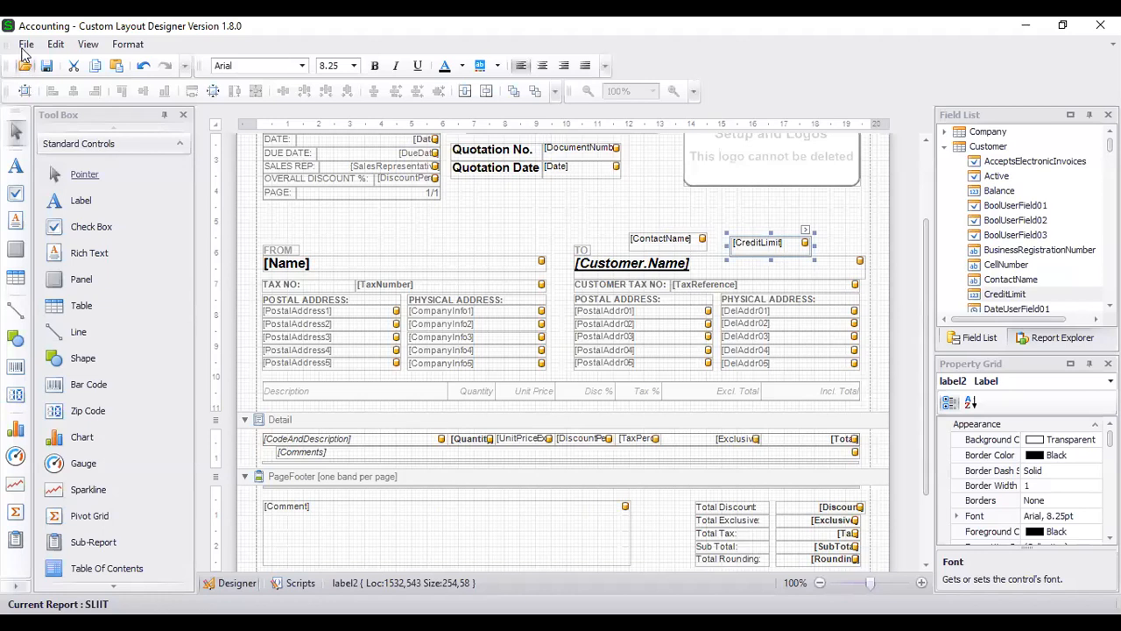
# - Bring up the File menu to save the SLIIT quotation layout with its CreditLimit field
pyautogui.click(26, 44)
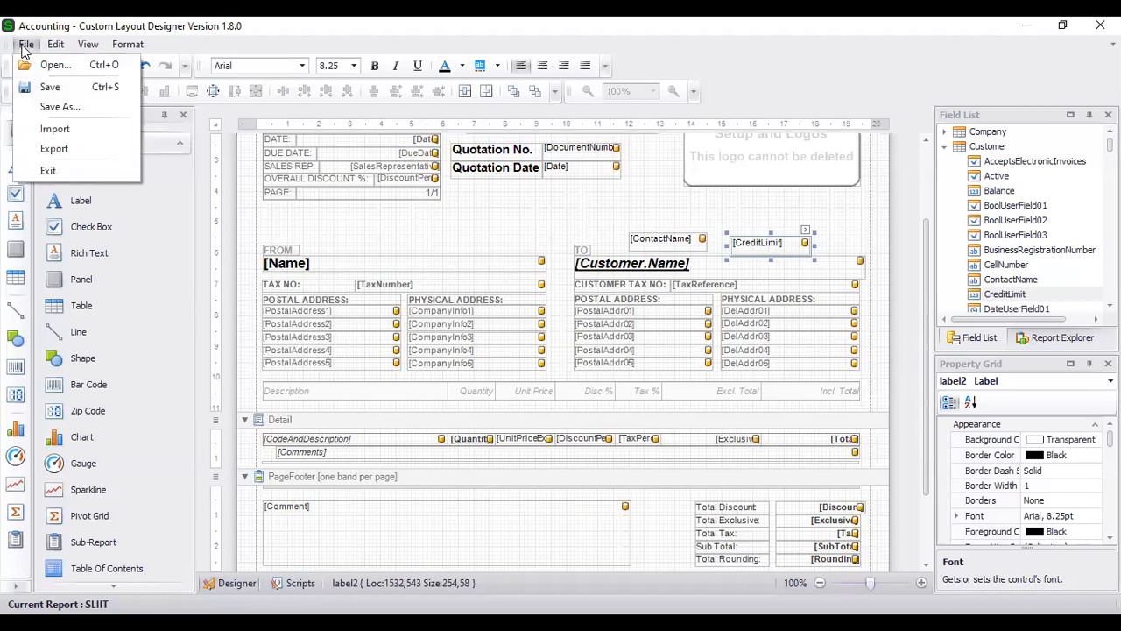
# - Save the layout as new custom layout 'SLIIT Sales Order' and return to the browser
pyautogui.click(46, 106)
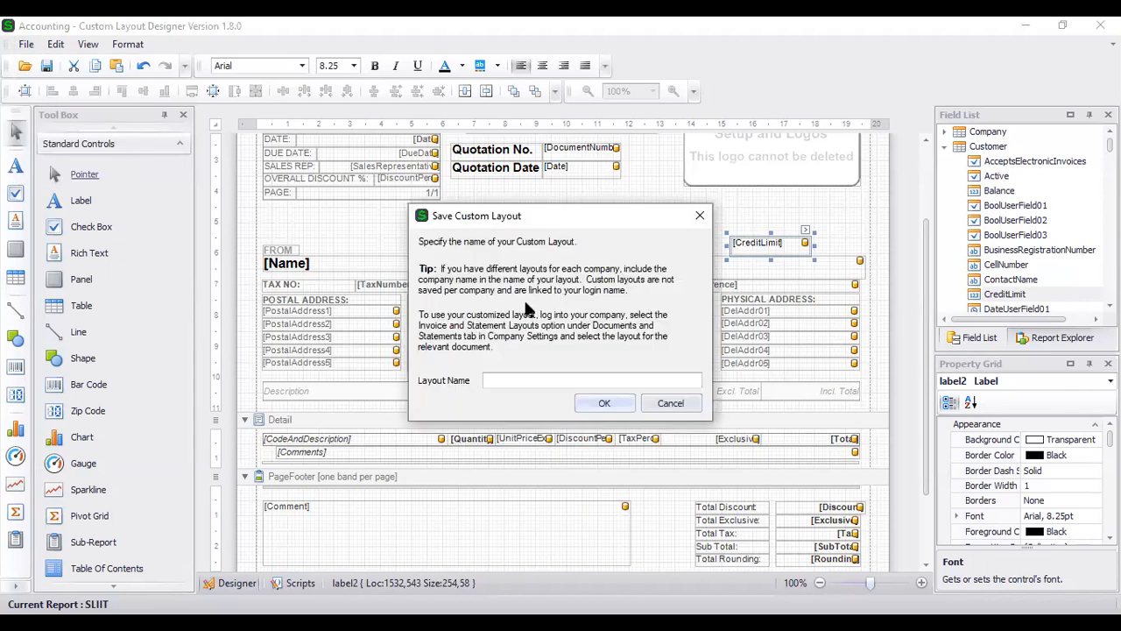
pyautogui.write('SLII')
pyautogui.press('BackSpace')
pyautogui.press('BackSpace')
pyautogui.write('IIT Sales Order')
pyautogui.click(605, 403)
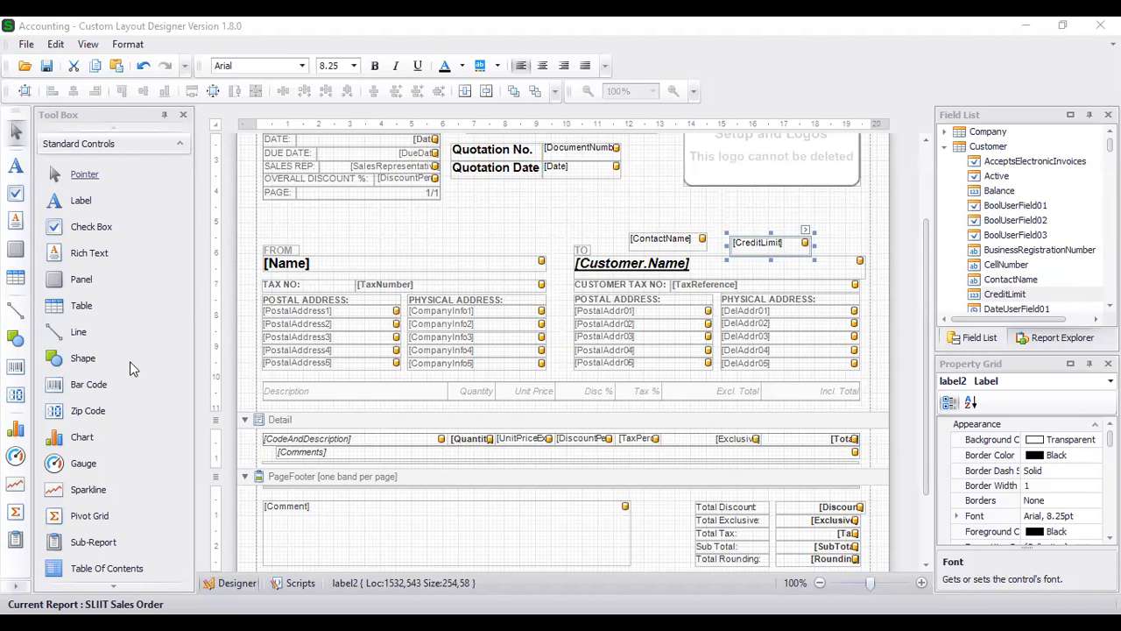
pyautogui.hotkey('alt', 'Tab')
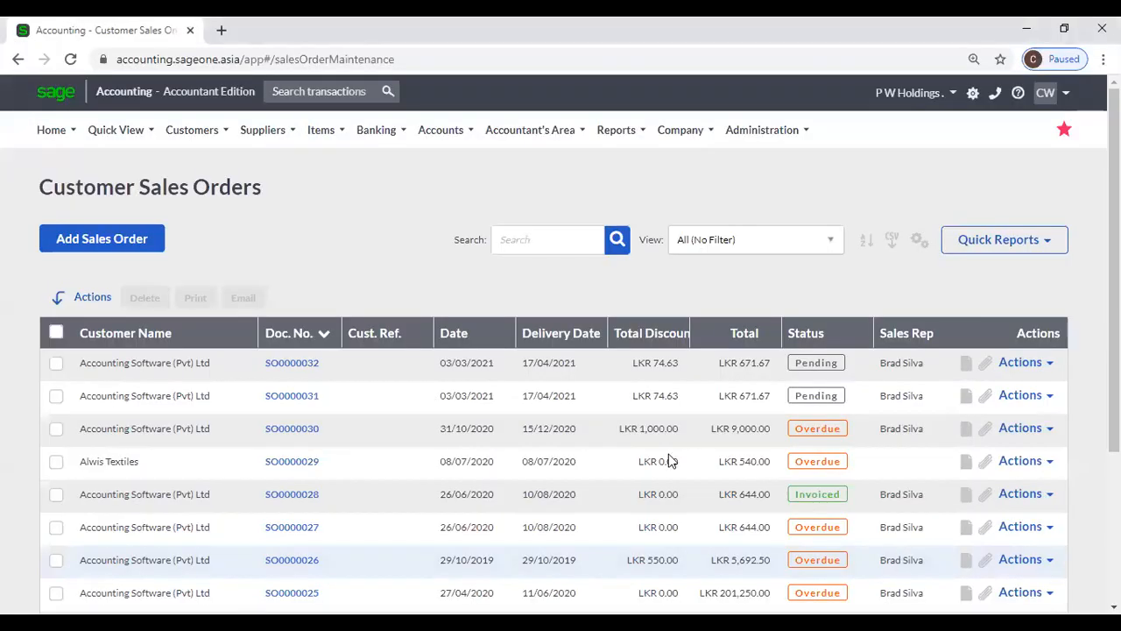
# - Open sales order SO0000032 and apply the SLIIT Sales Order layout to it
pyautogui.click(282, 370)
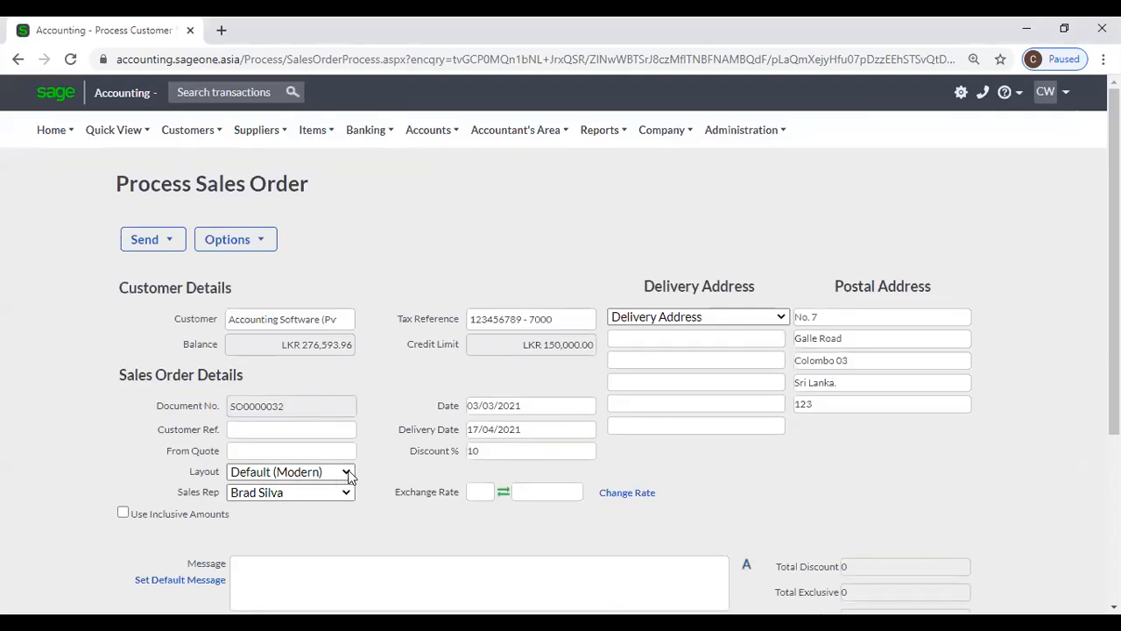
pyautogui.click(347, 474)
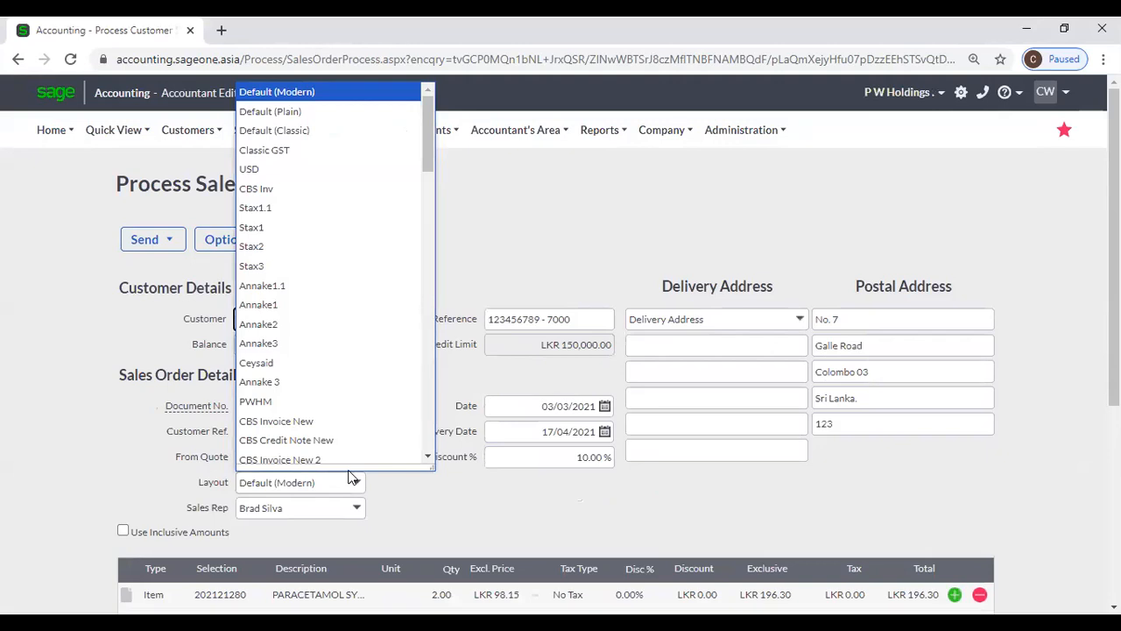
pyautogui.click(420, 506)
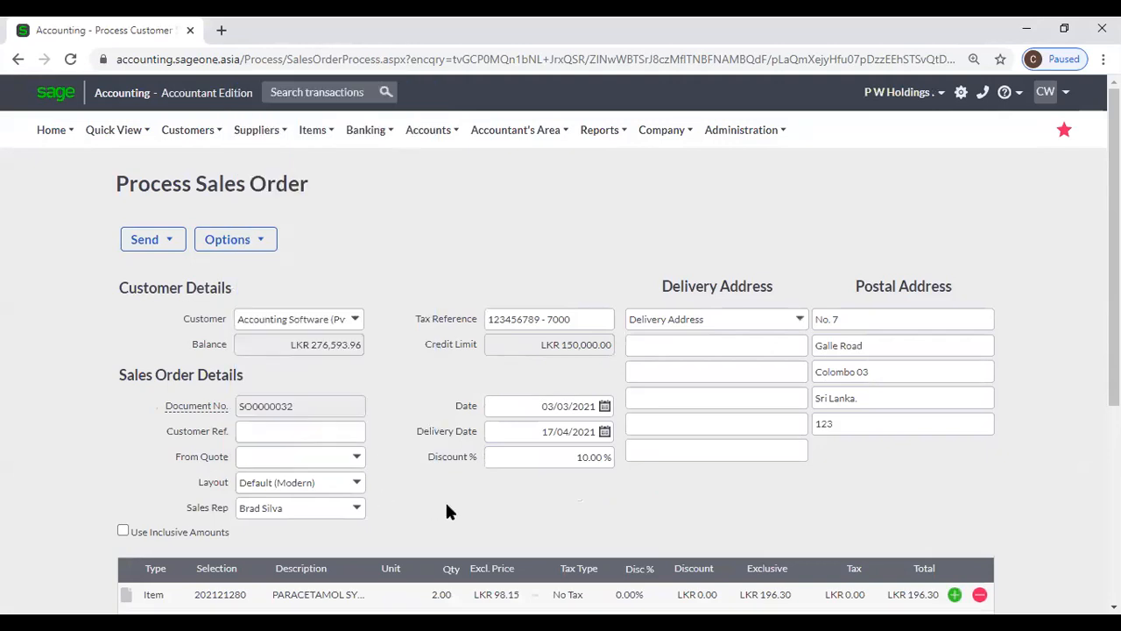
pyautogui.click(358, 483)
pyautogui.write('SL')
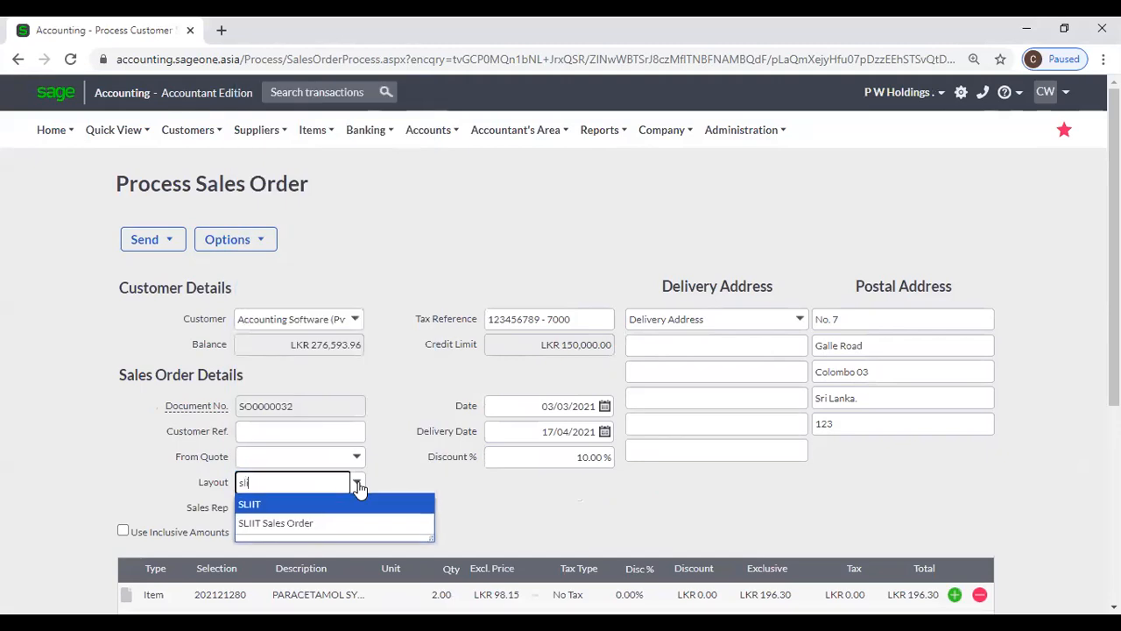
pyautogui.click(325, 524)
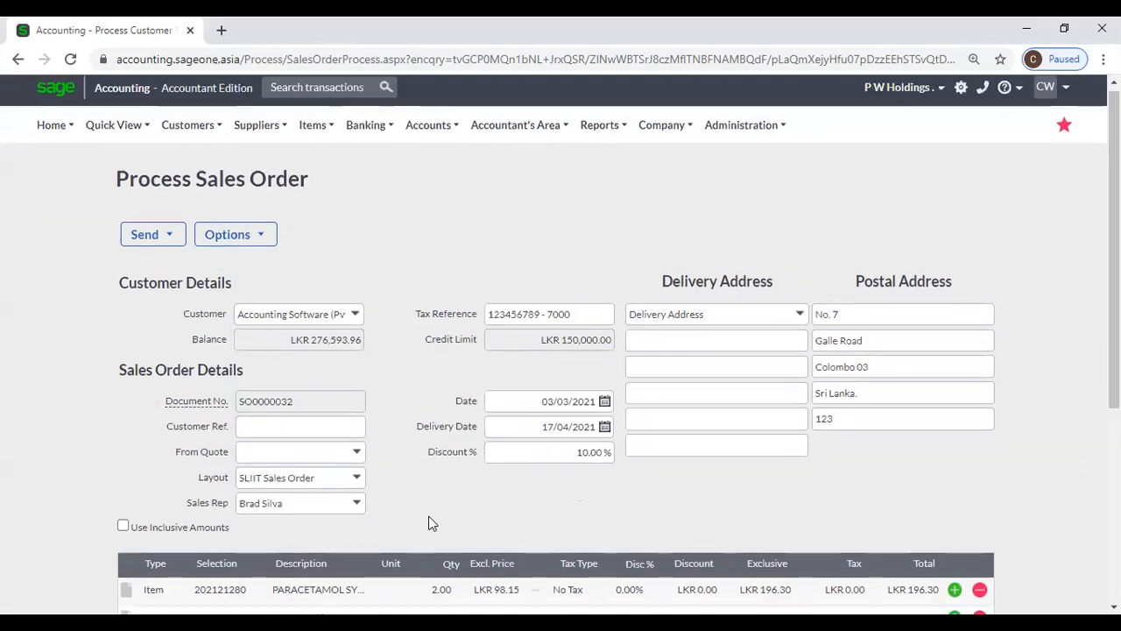
pyautogui.scroll(-2, 428, 516)
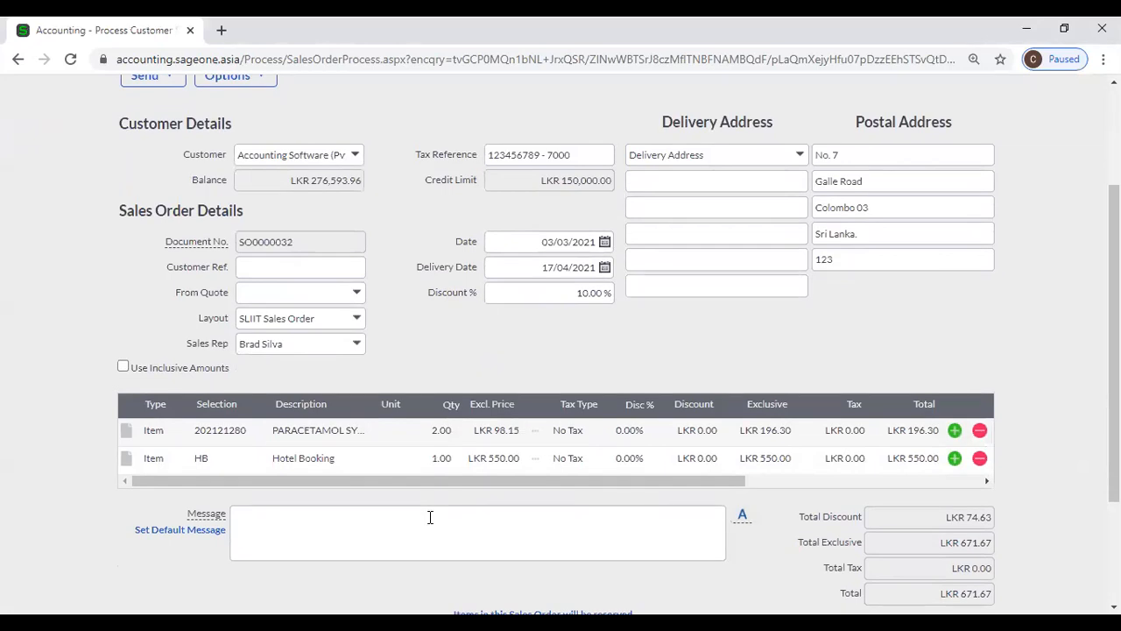
pyautogui.scroll(2, 430, 516)
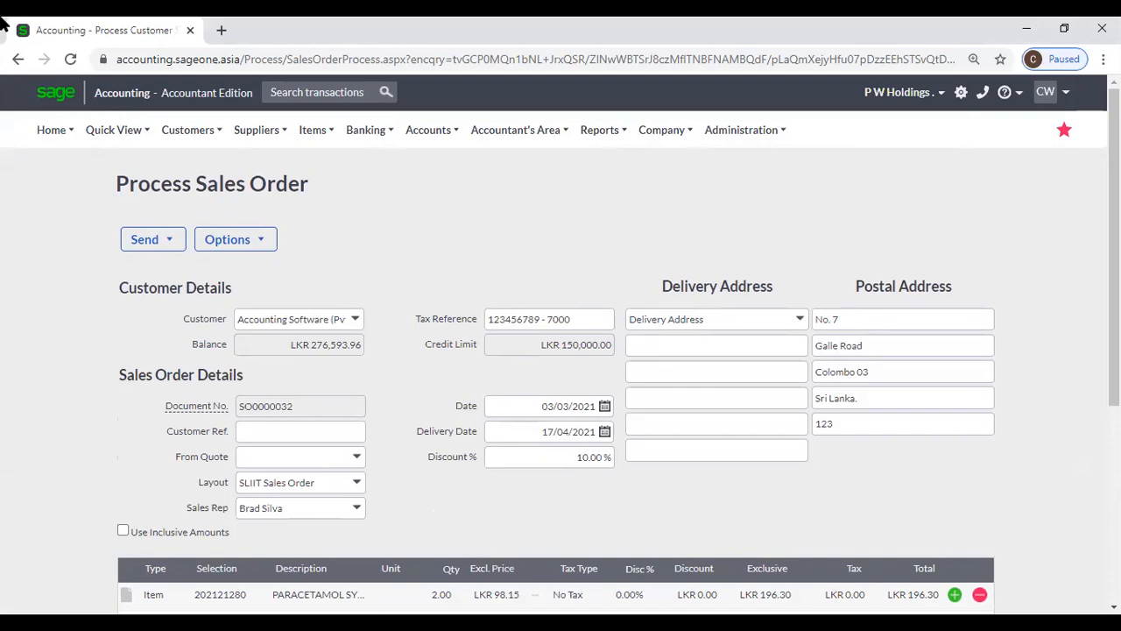
pyautogui.moveTo(186, 133)
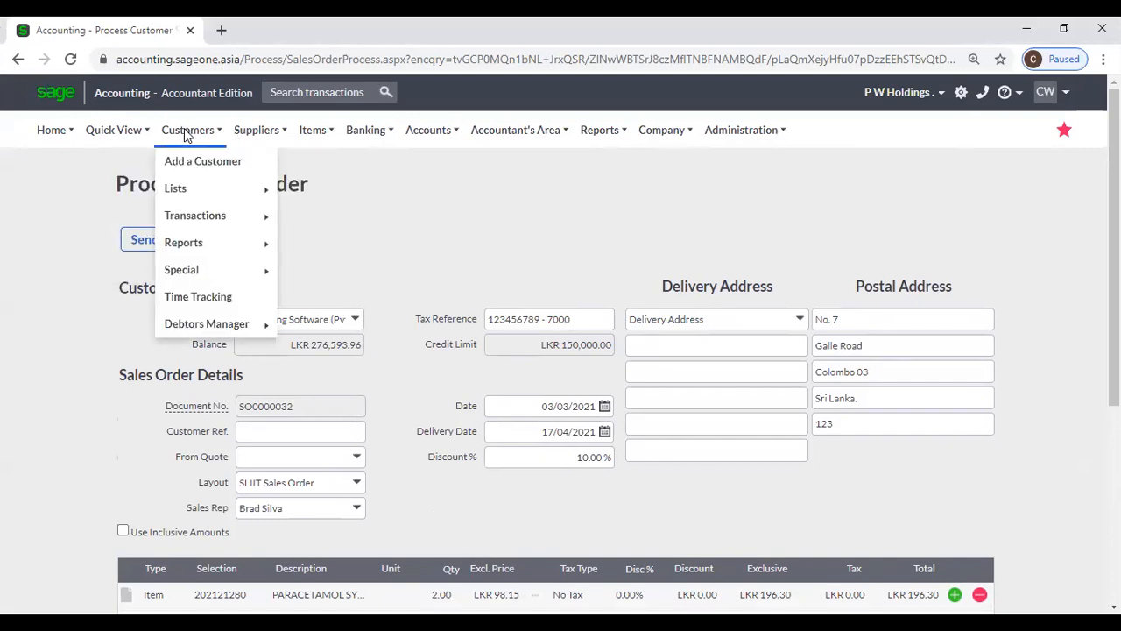
# - Go to Customer Tax Invoices and begin a new invoice for Accounting Software (Pvt) Ltd
pyautogui.moveTo(224, 215)
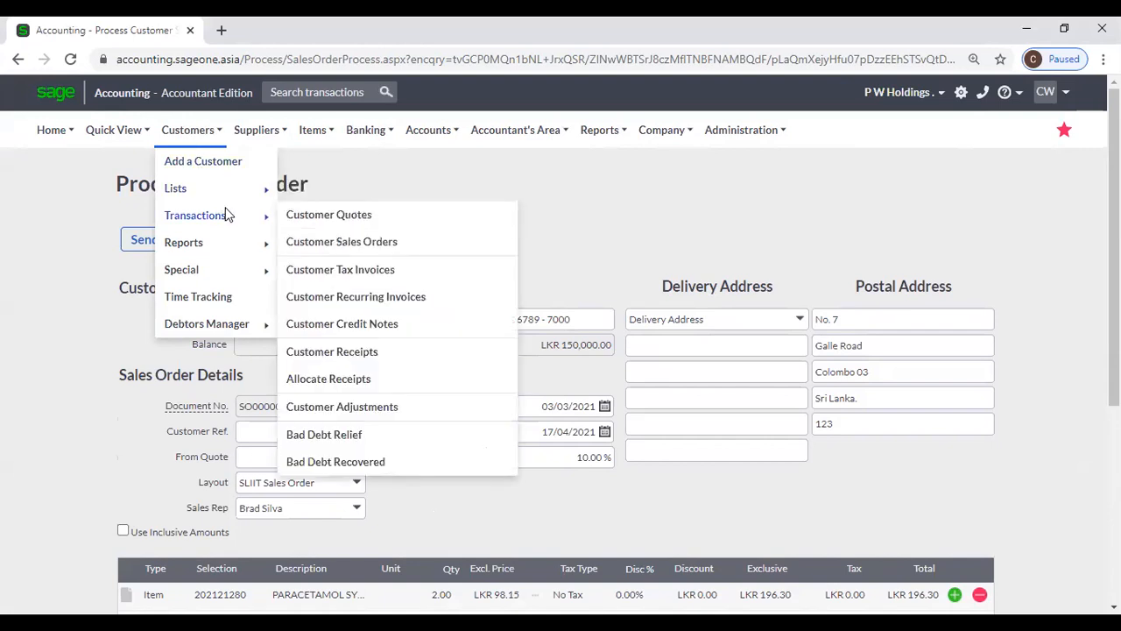
pyautogui.click(381, 269)
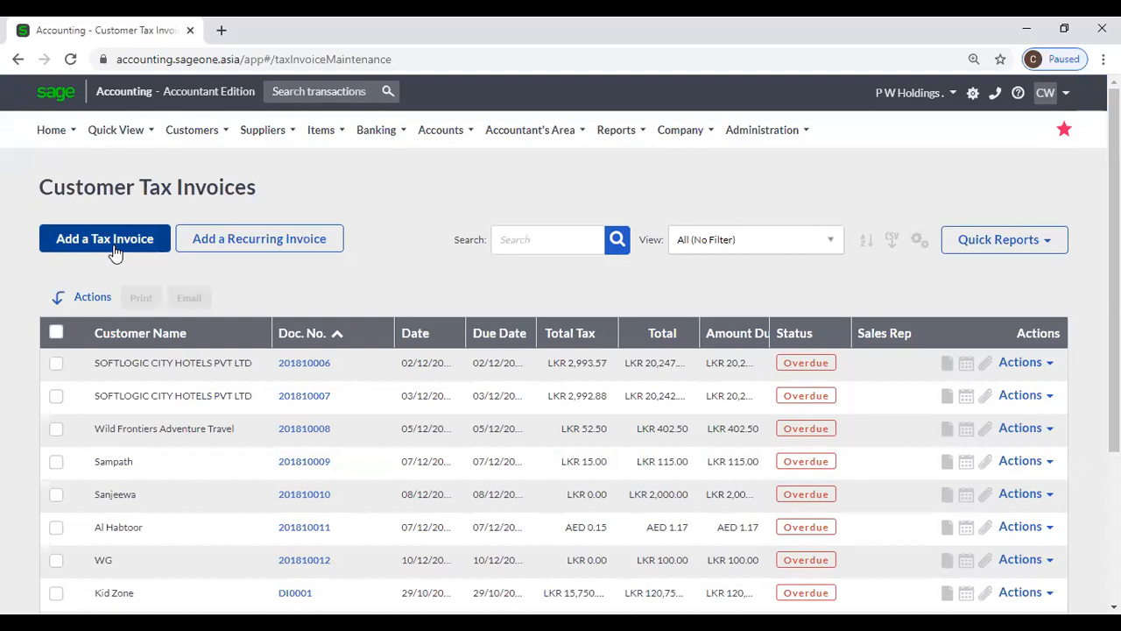
pyautogui.click(115, 252)
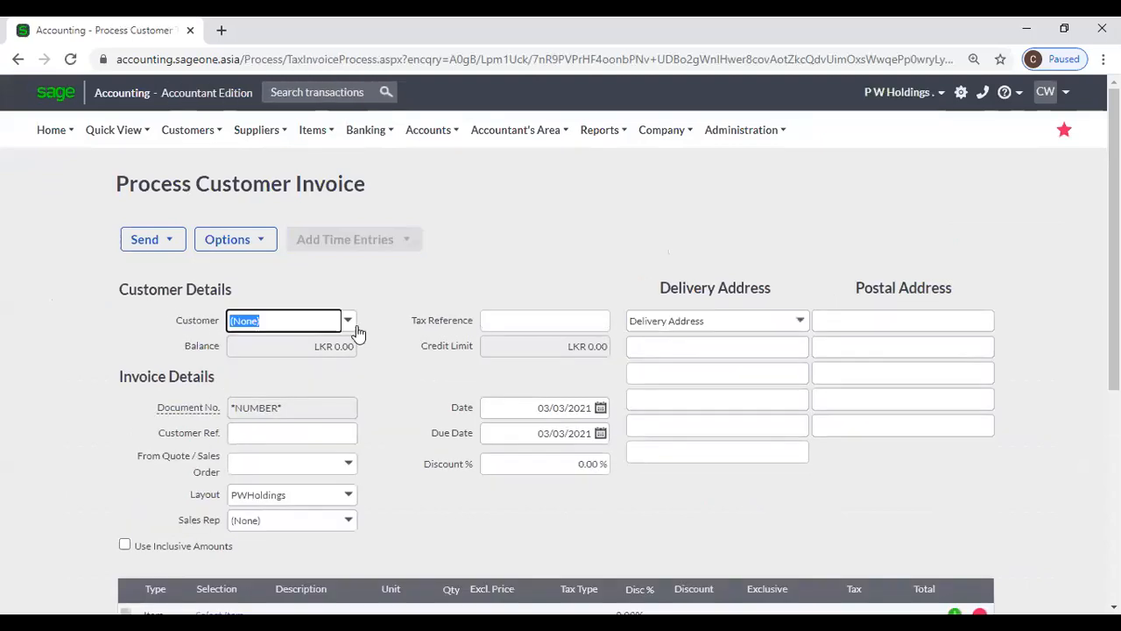
pyautogui.click(355, 328)
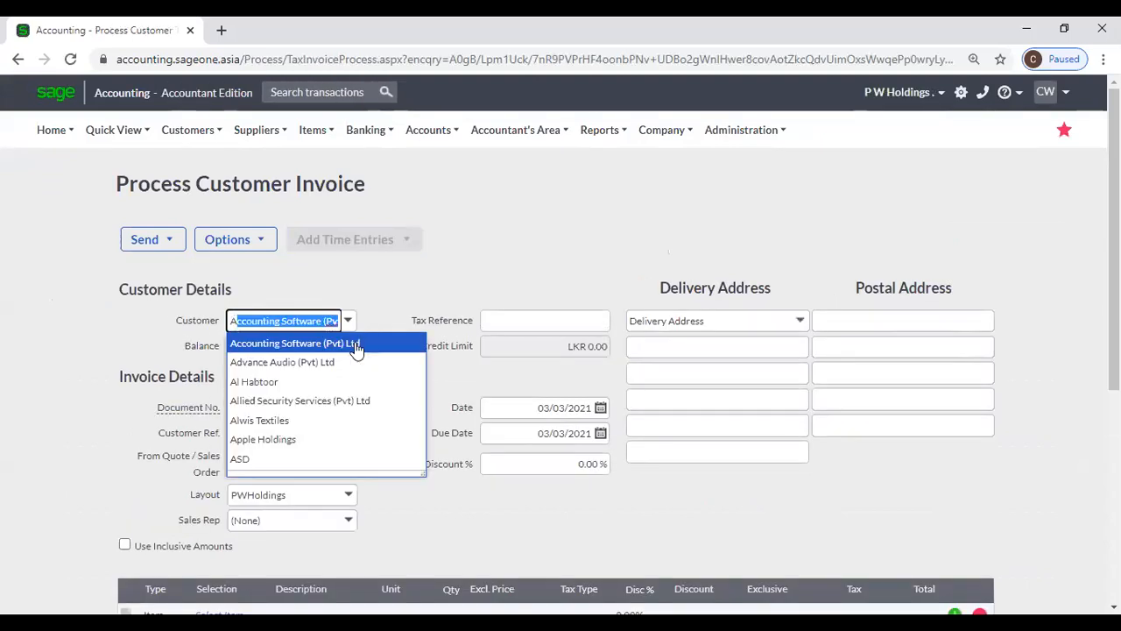
pyautogui.click(356, 345)
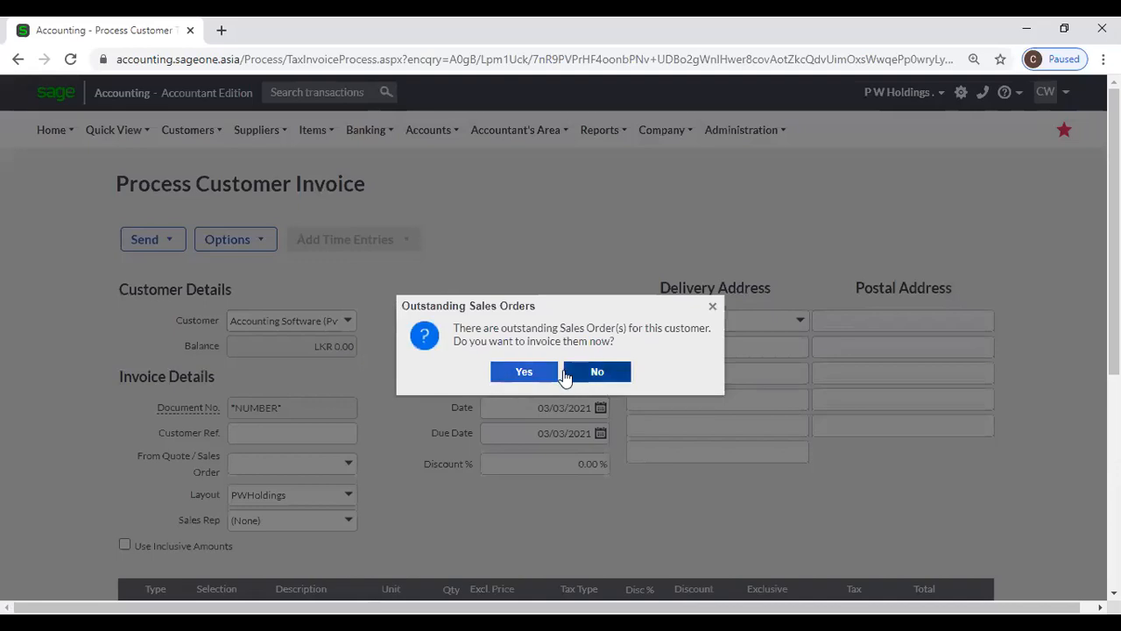
pyautogui.click(571, 371)
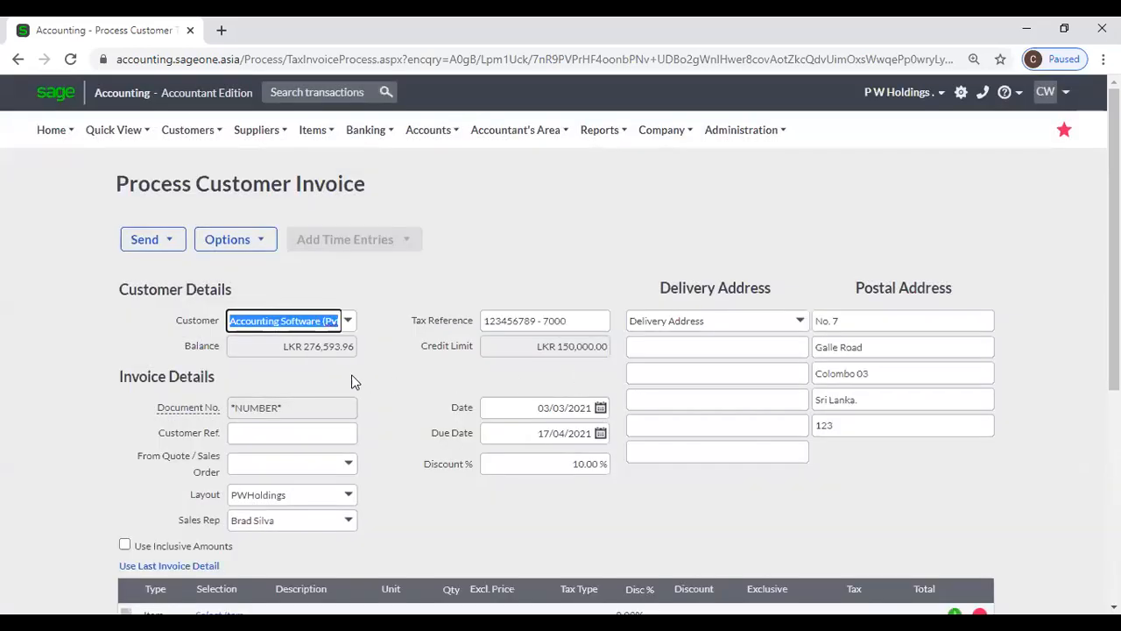
# - Switch the customer to Advance Audio (Pvt) Ltd and back, declining to invoice outstanding sales orders
pyautogui.click(348, 321)
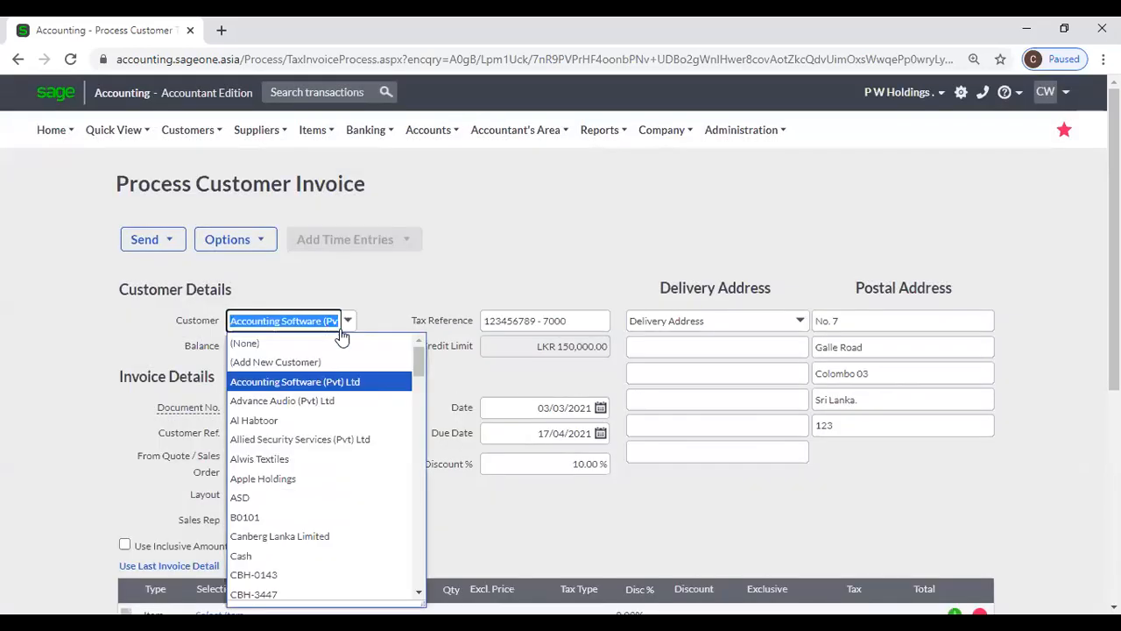
pyautogui.click(328, 402)
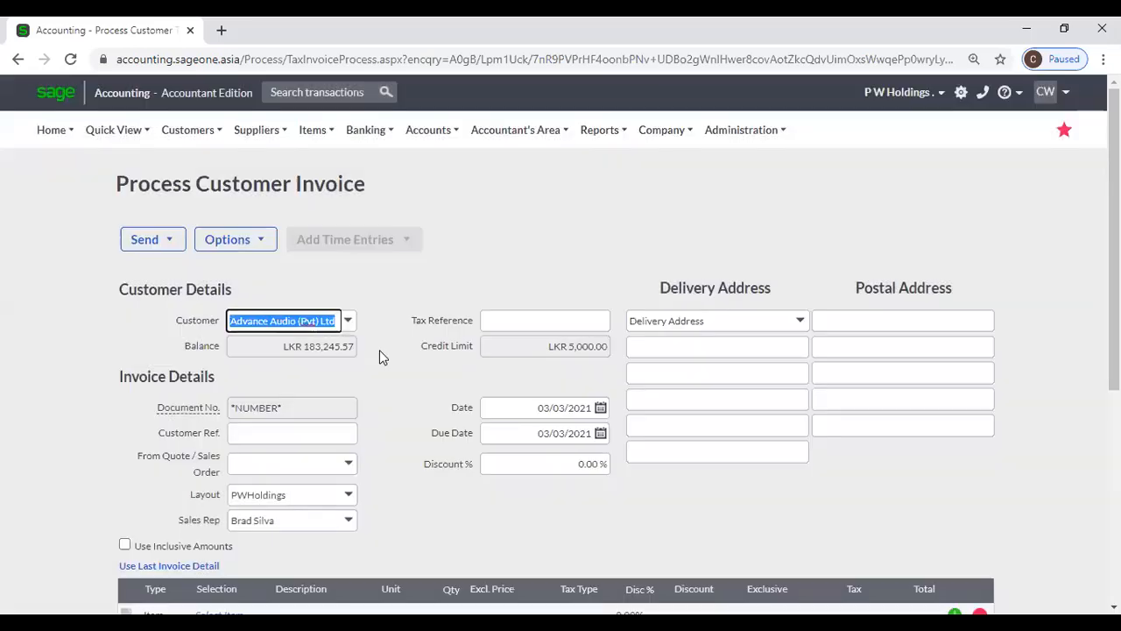
pyautogui.click(348, 321)
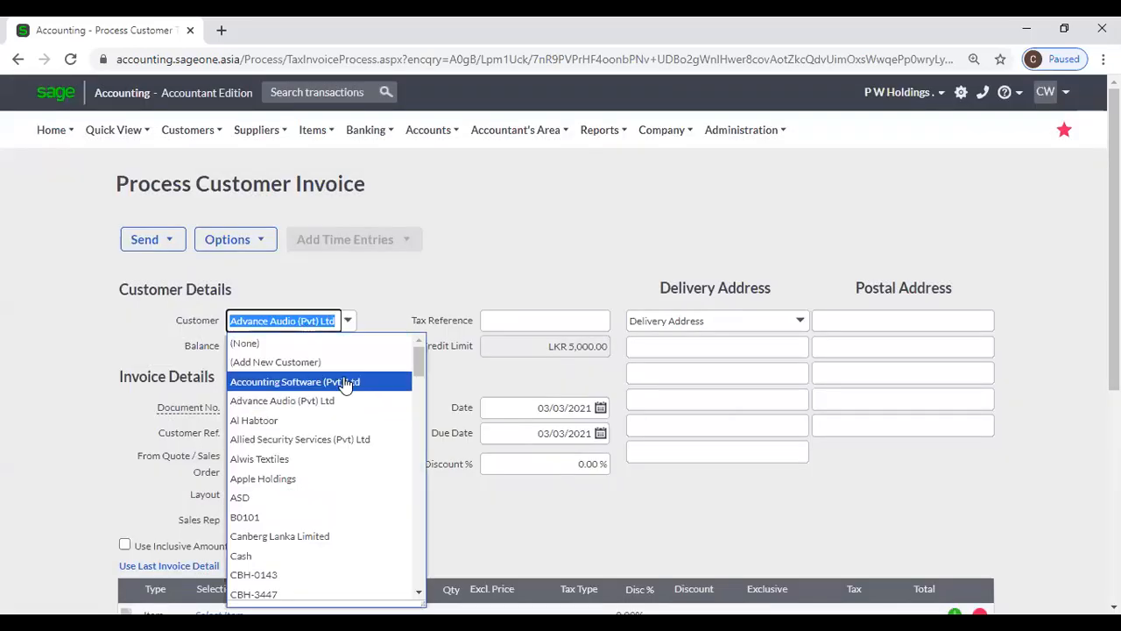
pyautogui.click(346, 380)
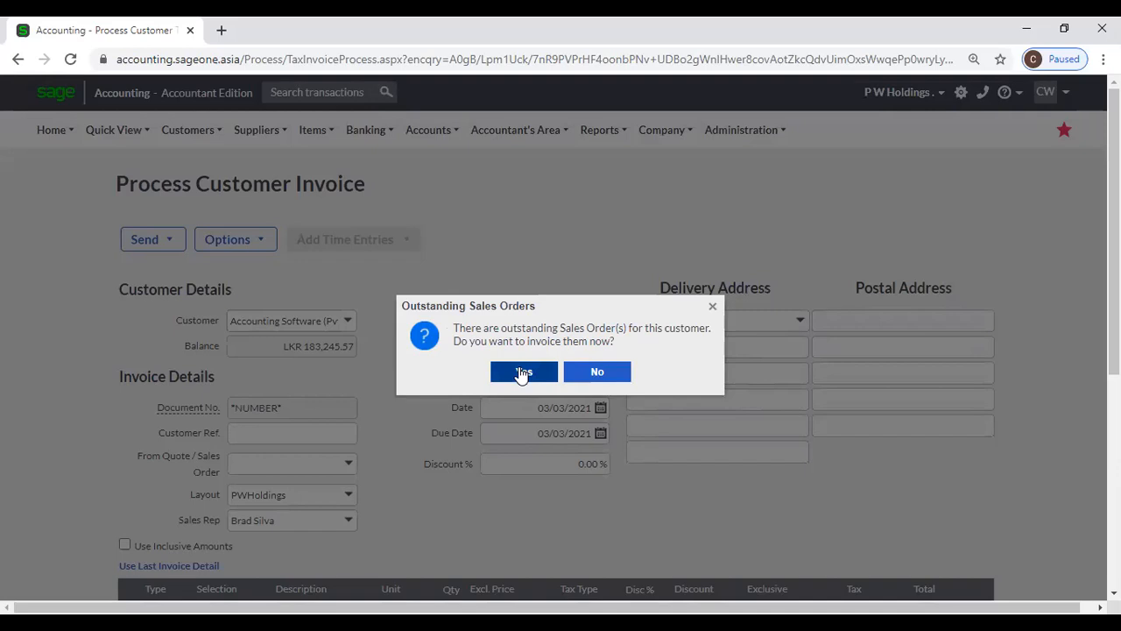
pyautogui.click(600, 374)
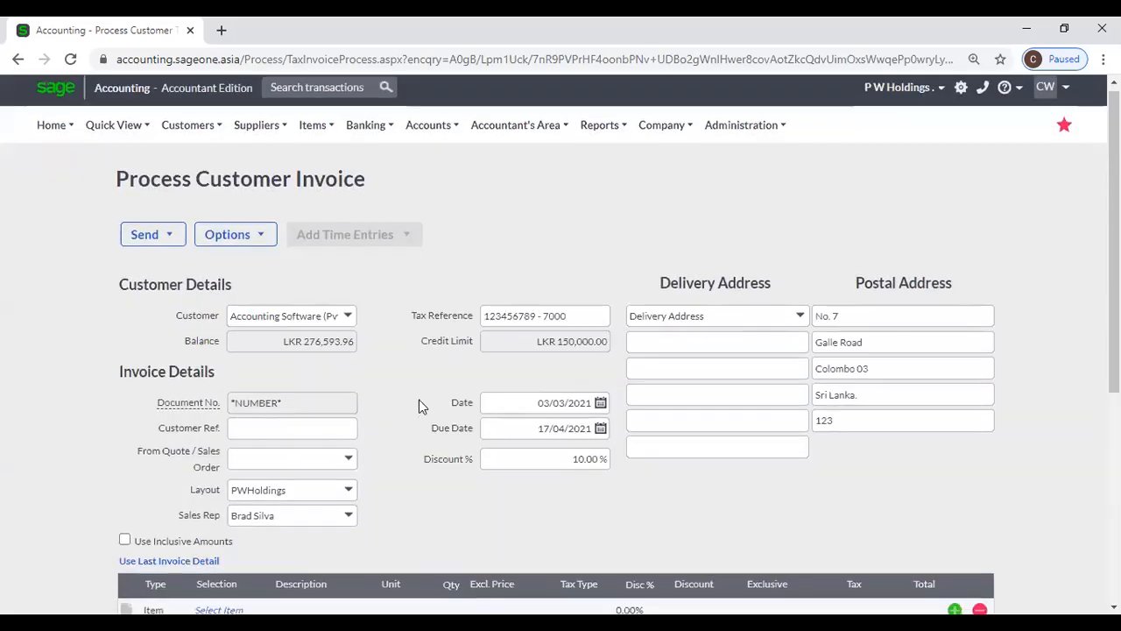
# - Check the customer reference suggestions and the available quotes without choosing any
pyautogui.scroll(-2, 418, 400)
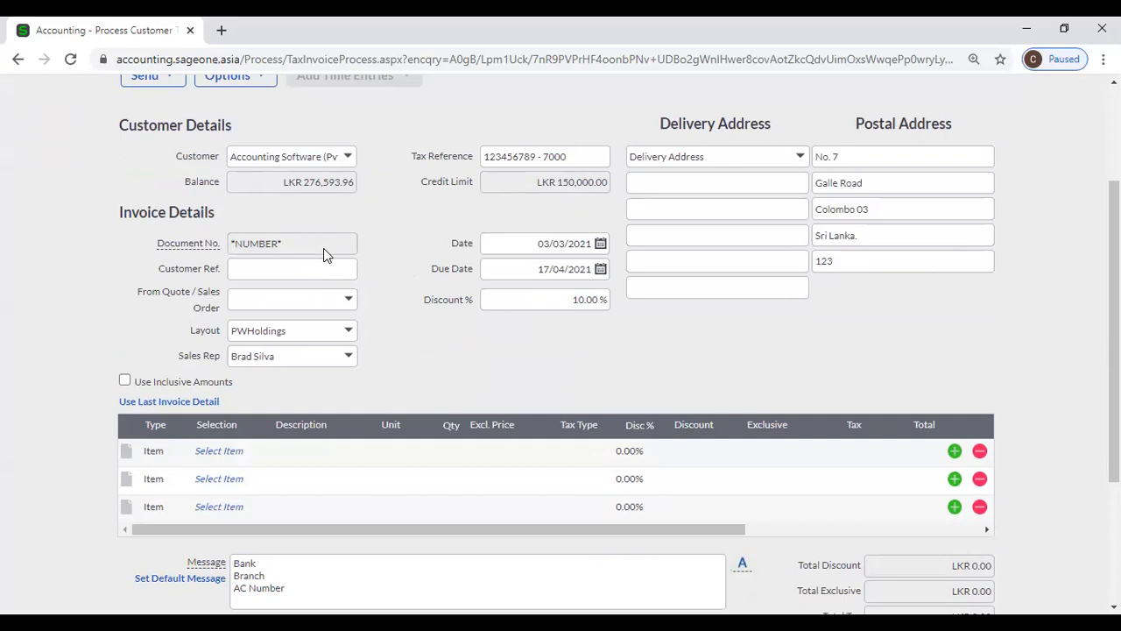
pyautogui.click(237, 266)
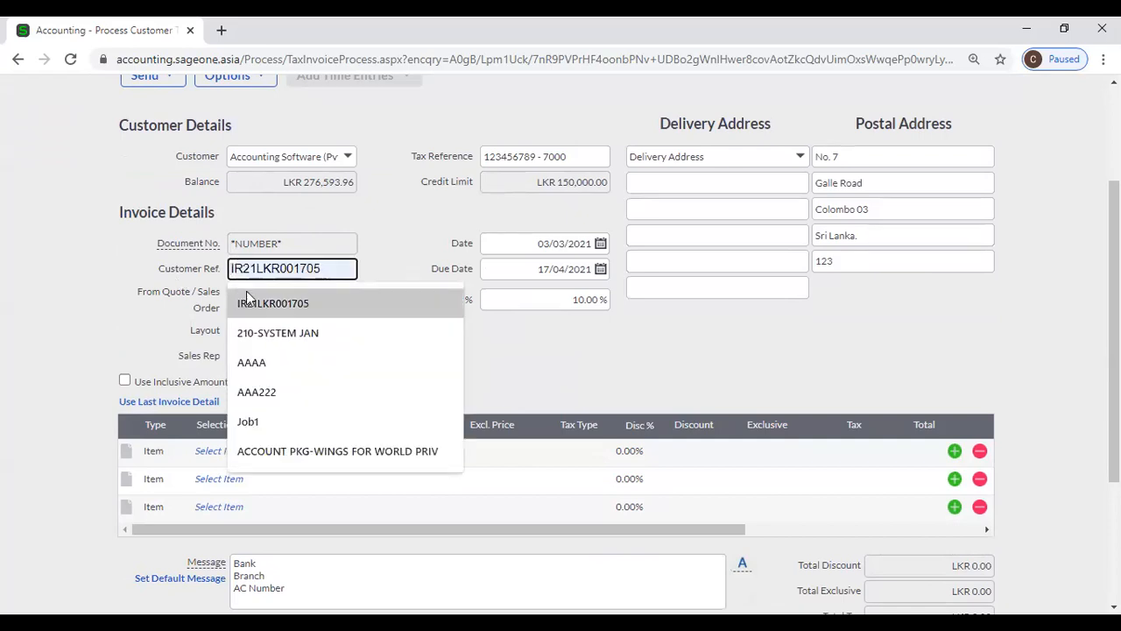
pyautogui.click(394, 264)
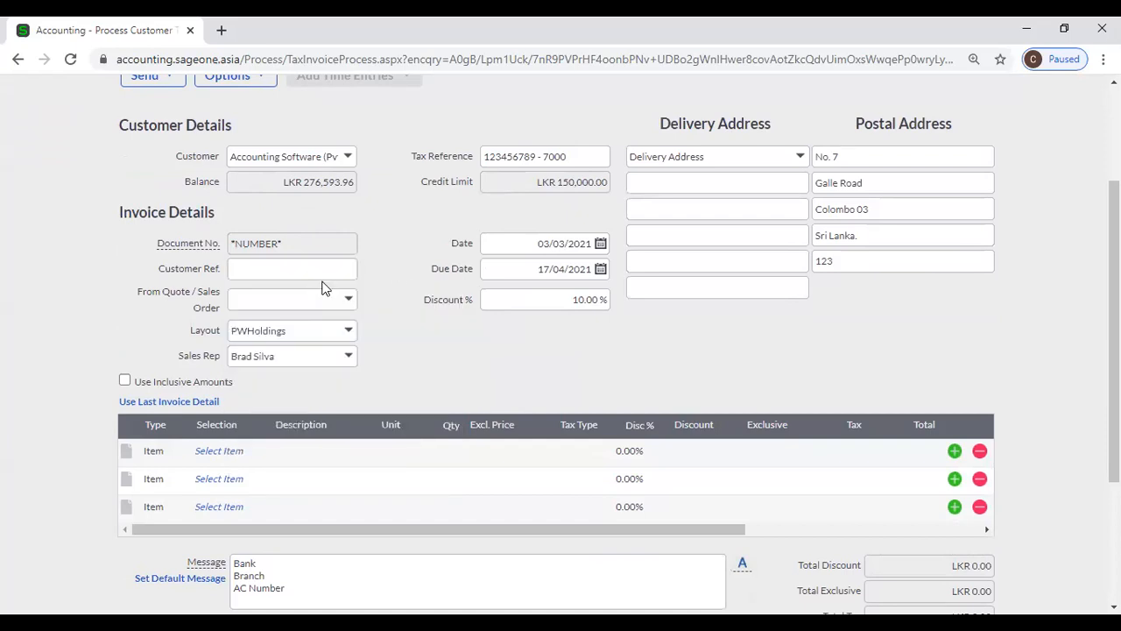
pyautogui.click(350, 302)
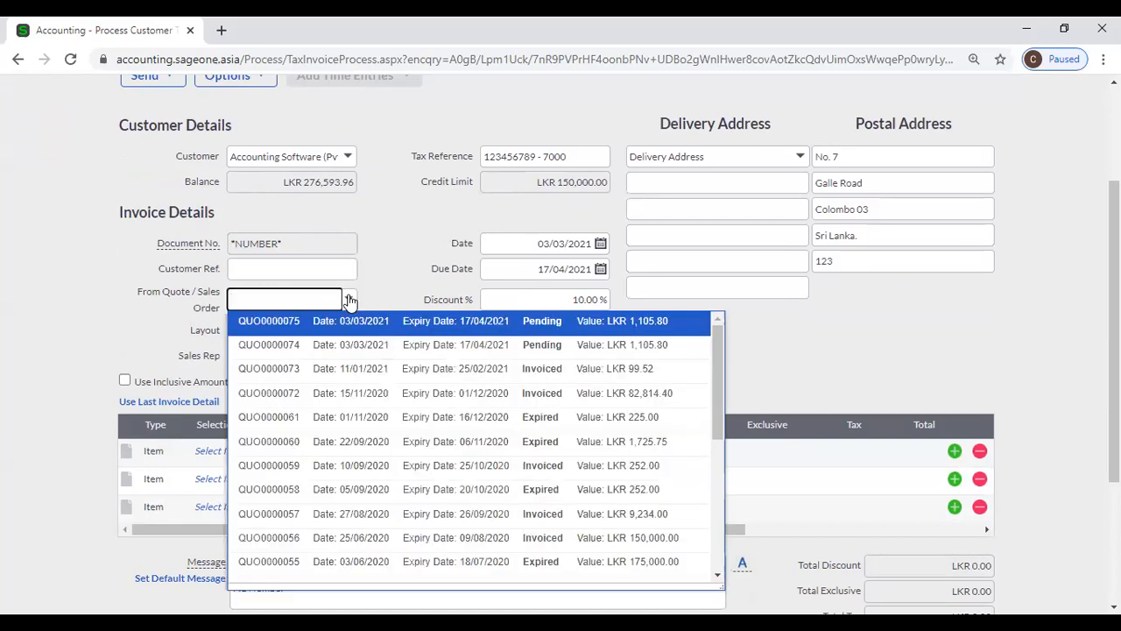
pyautogui.click(398, 259)
pyautogui.scroll(-2, 399, 259)
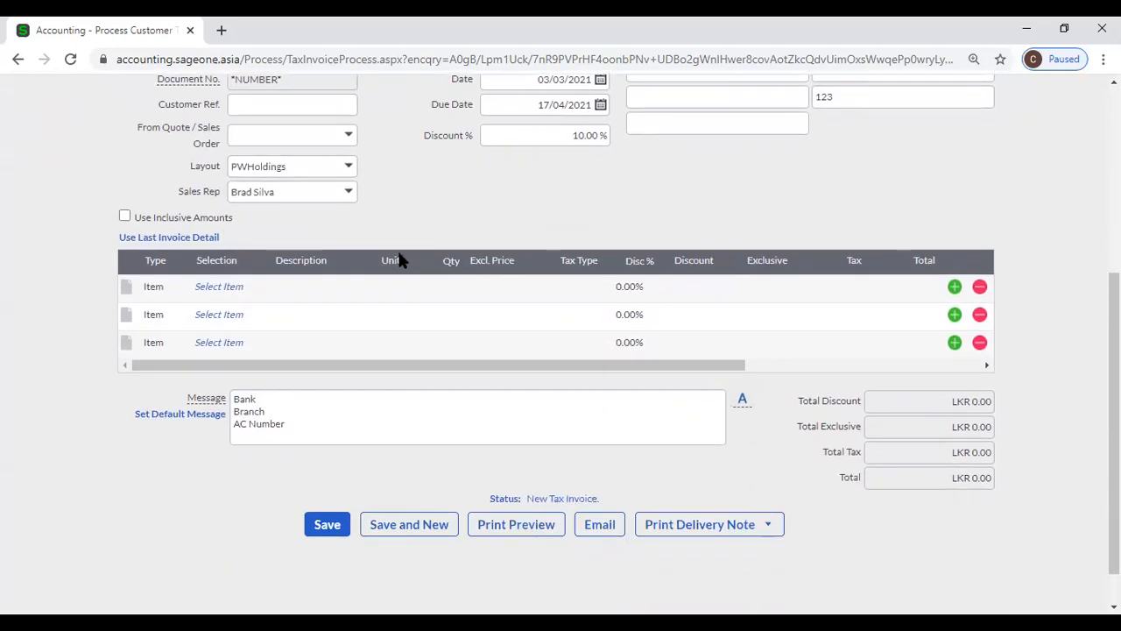
# - Put item 2BR on the first line at an exclusive price of 50000
pyautogui.click(220, 292)
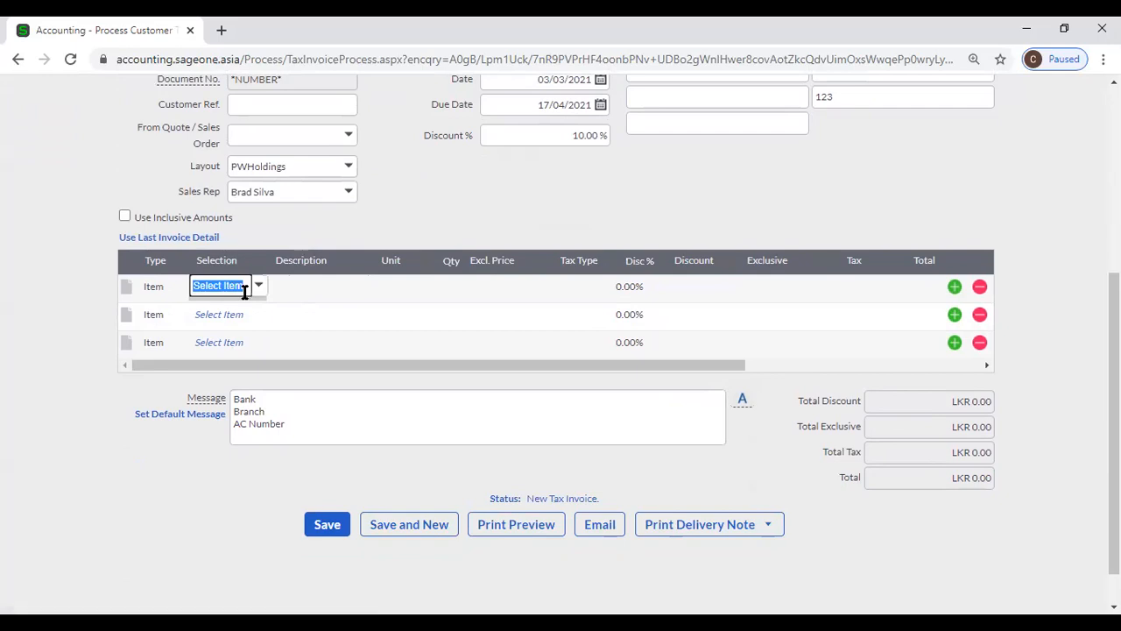
pyautogui.click(258, 291)
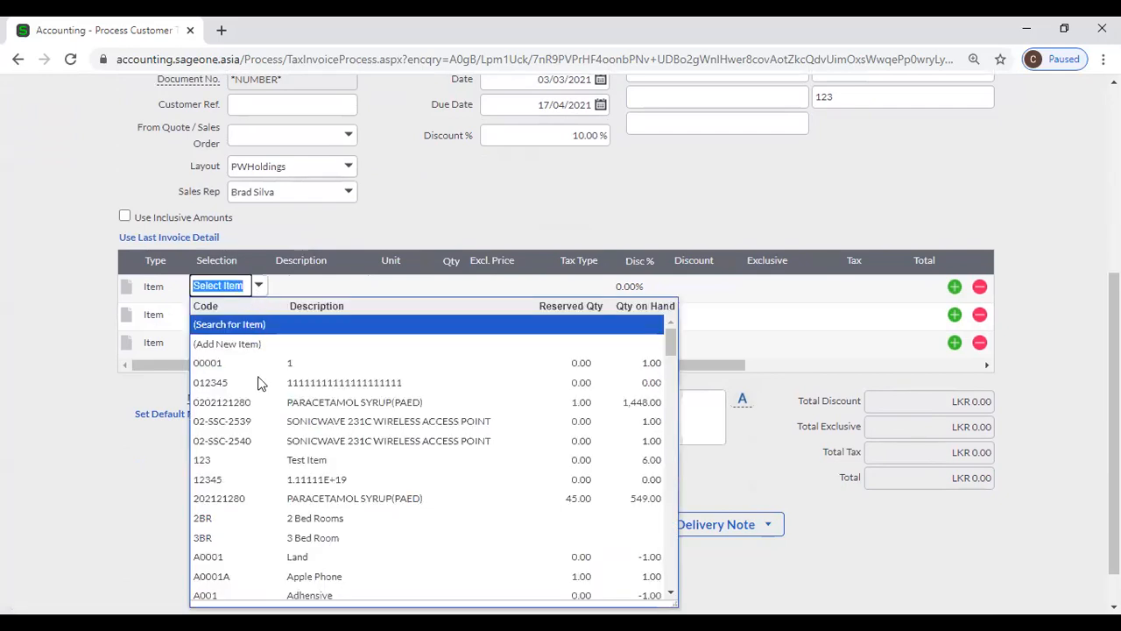
pyautogui.click(268, 517)
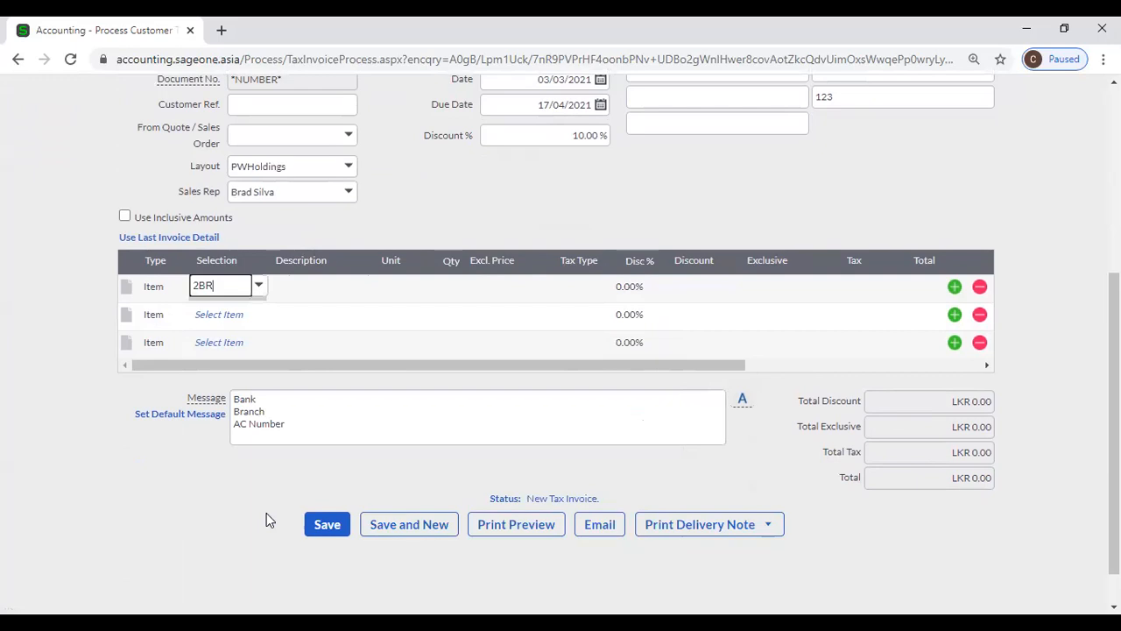
pyautogui.click(544, 375)
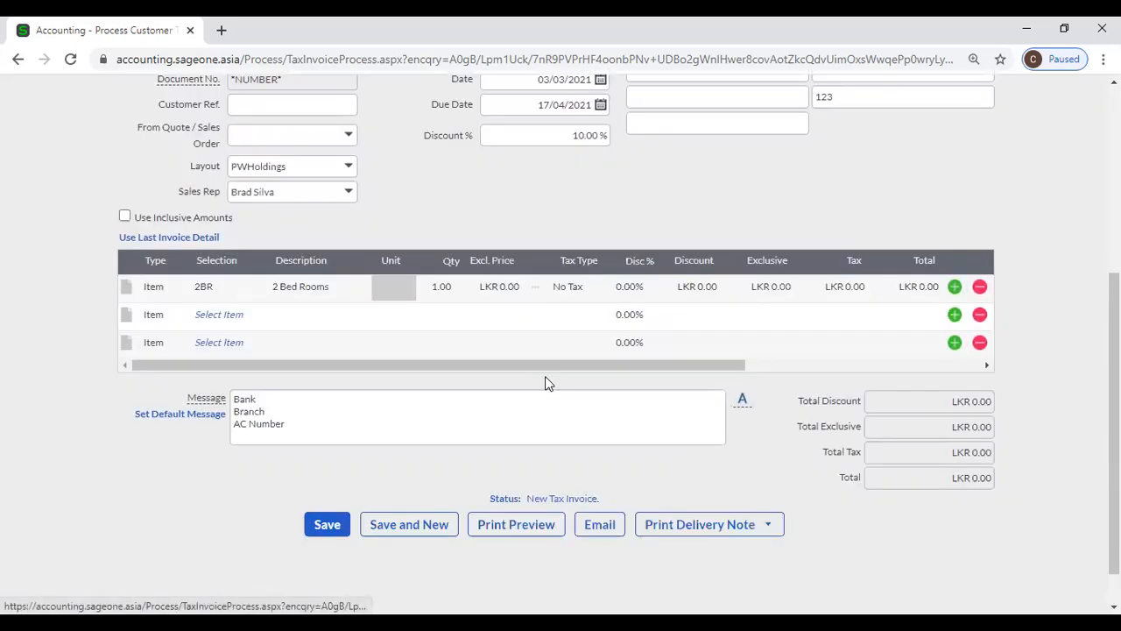
pyautogui.click(495, 289)
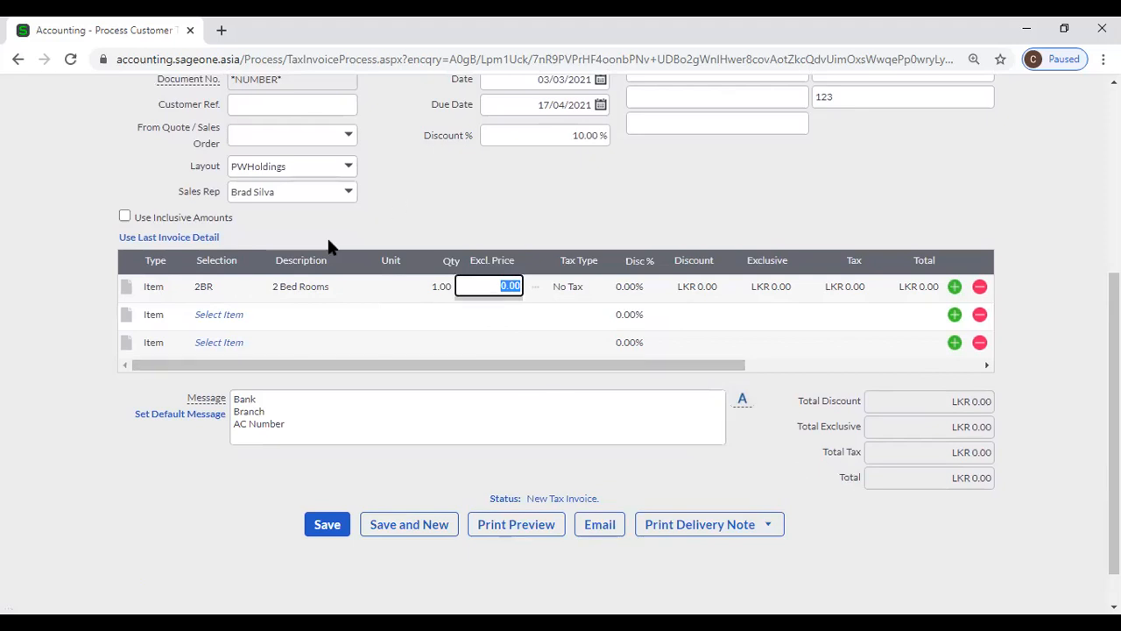
pyautogui.click(208, 287)
pyautogui.click(257, 289)
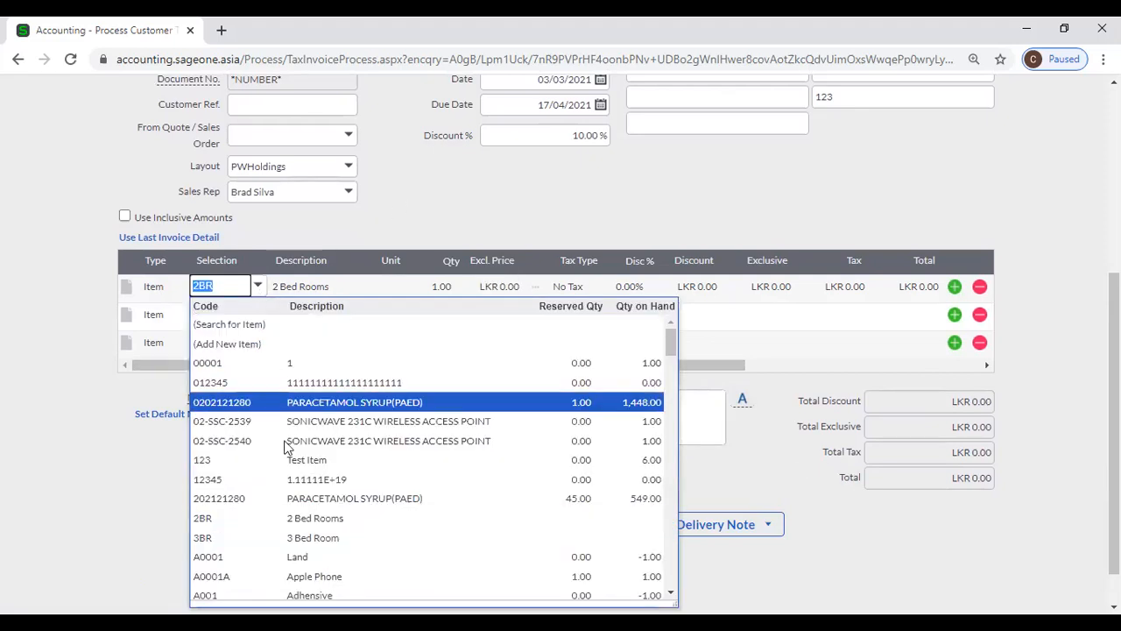
pyautogui.click(302, 517)
pyautogui.press('Tab')
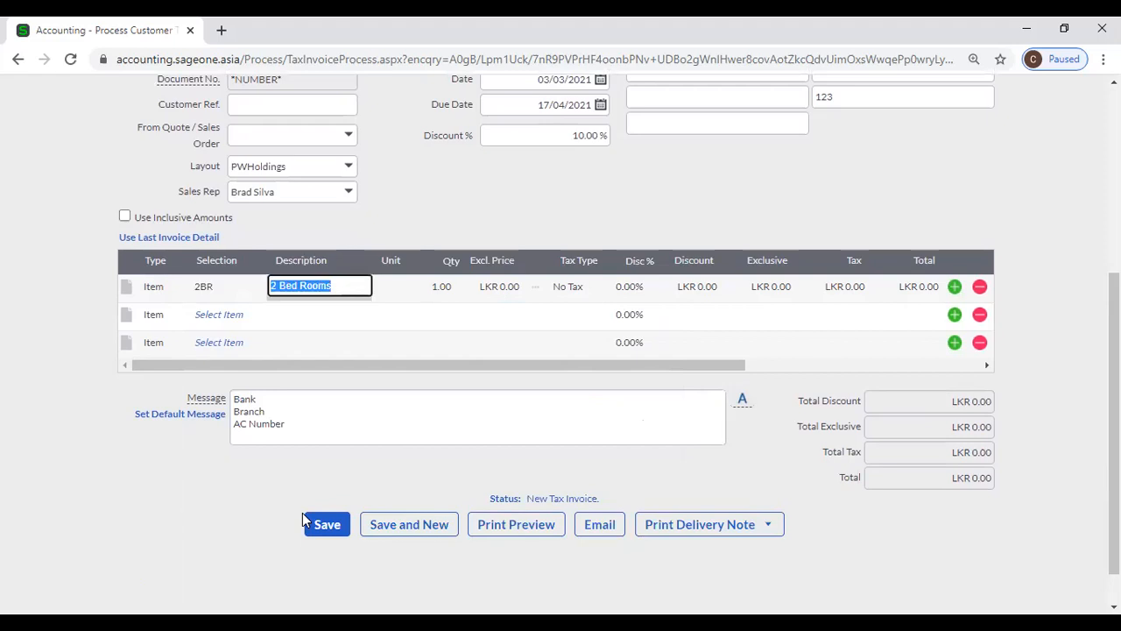
pyautogui.press('Tab')
pyautogui.press('Tab')
pyautogui.press('Tab')
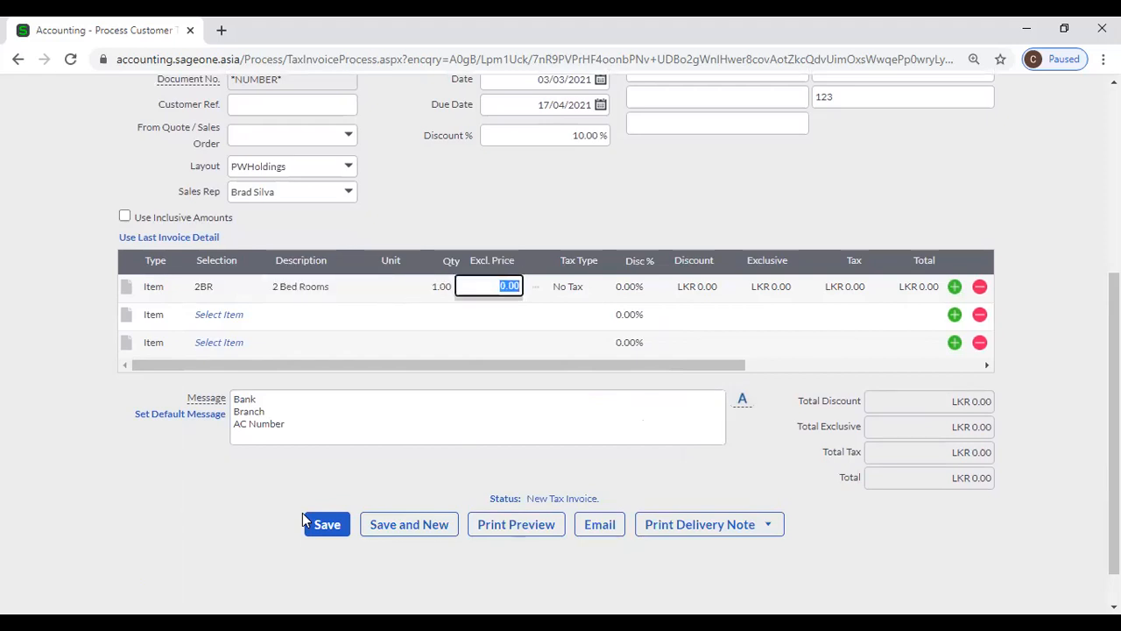
pyautogui.write('50000')
pyautogui.press('Tab')
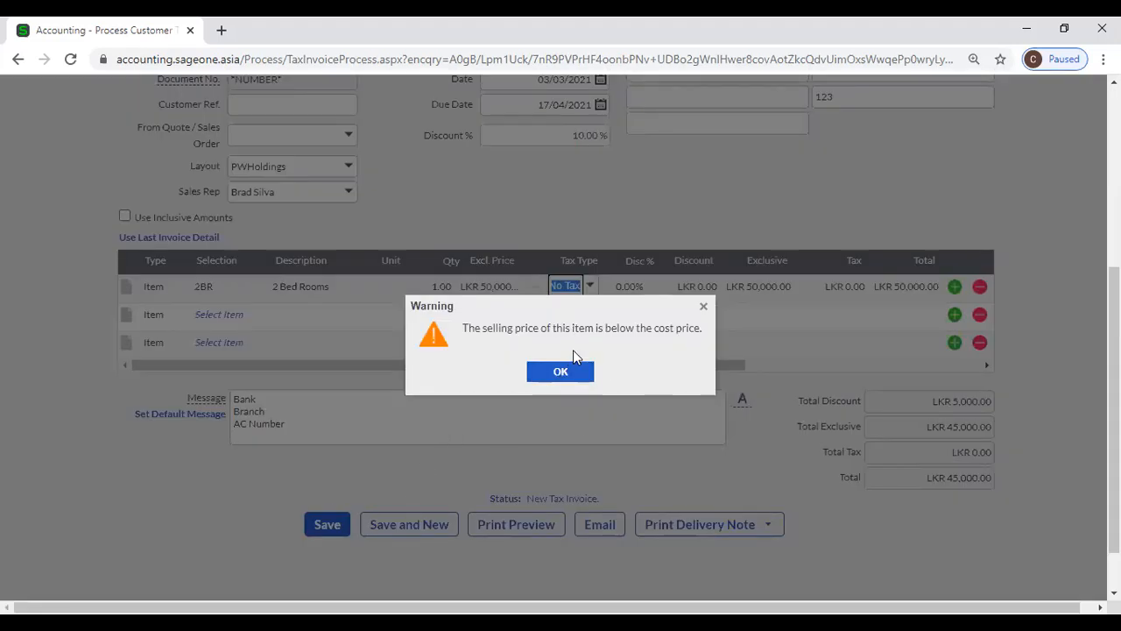
# - Dismiss the below-cost warning and raise the line's exclusive price to 150000
pyautogui.scroll(1, 573, 349)
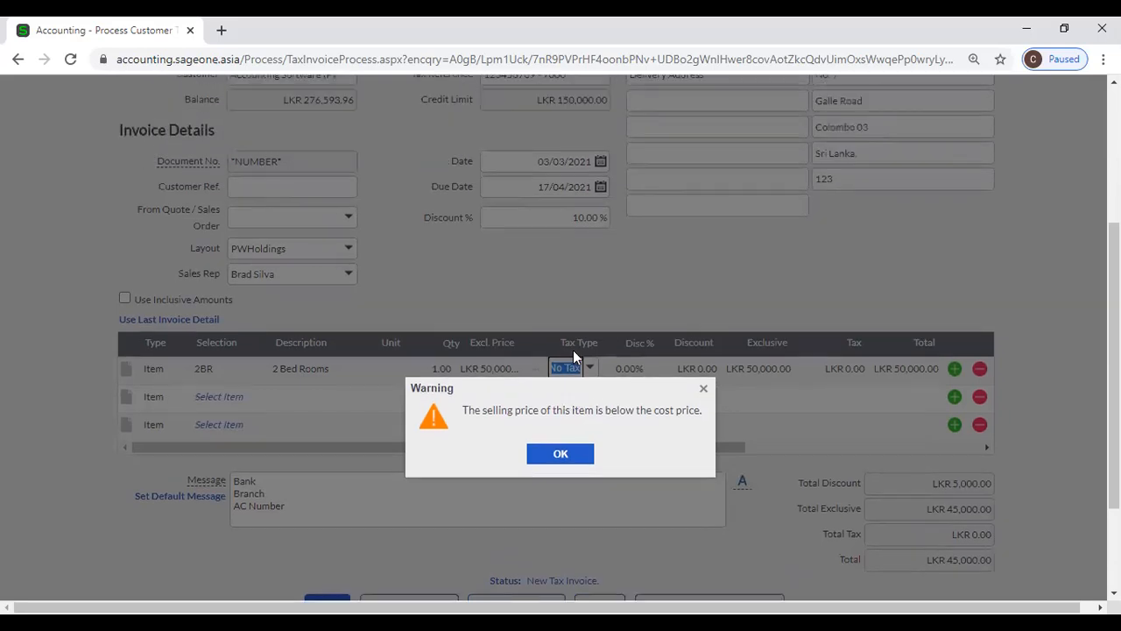
pyautogui.click(584, 456)
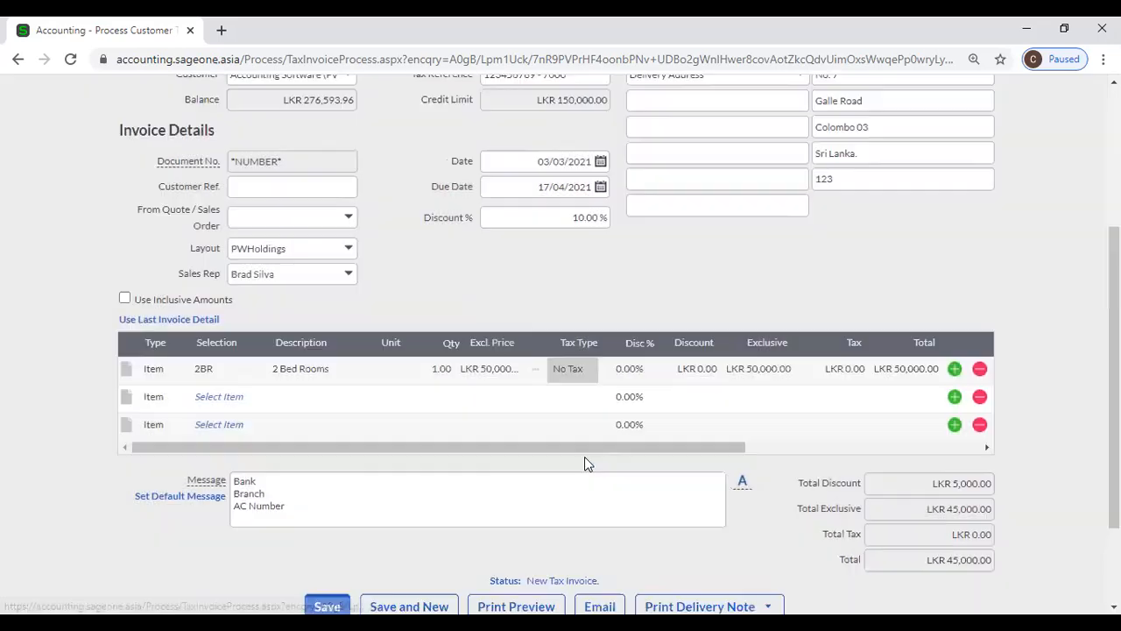
pyautogui.click(498, 368)
pyautogui.click(469, 367)
pyautogui.write('1')
pyautogui.press('Tab')
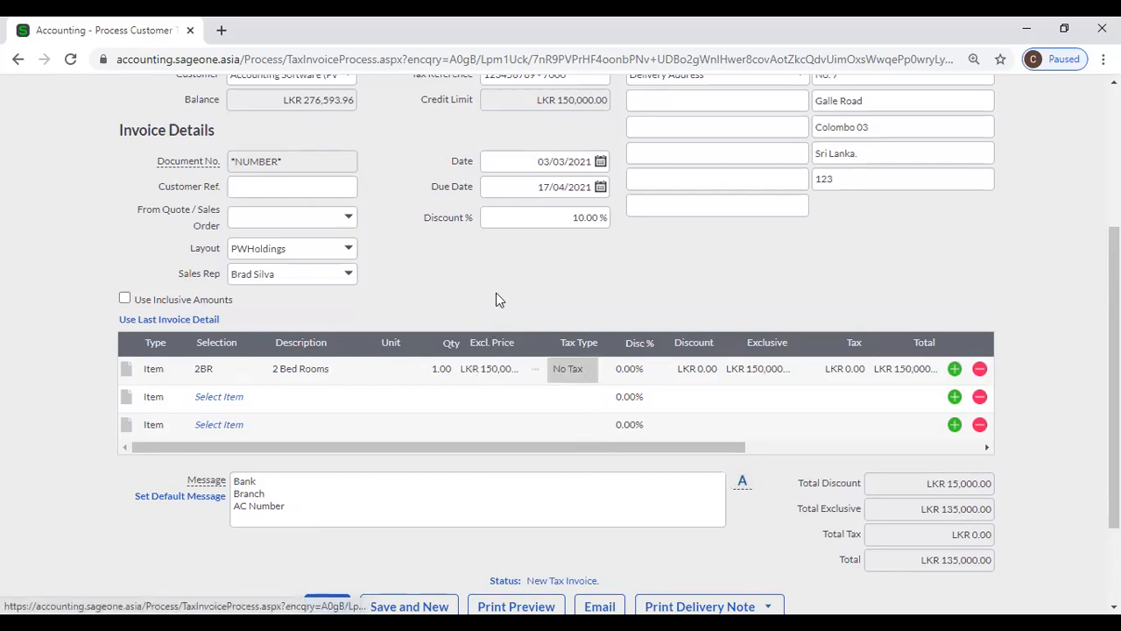
# - Assign the line to the Manufacturing department and the Colombo job, keeping tax-exclusive prices
pyautogui.click(867, 451)
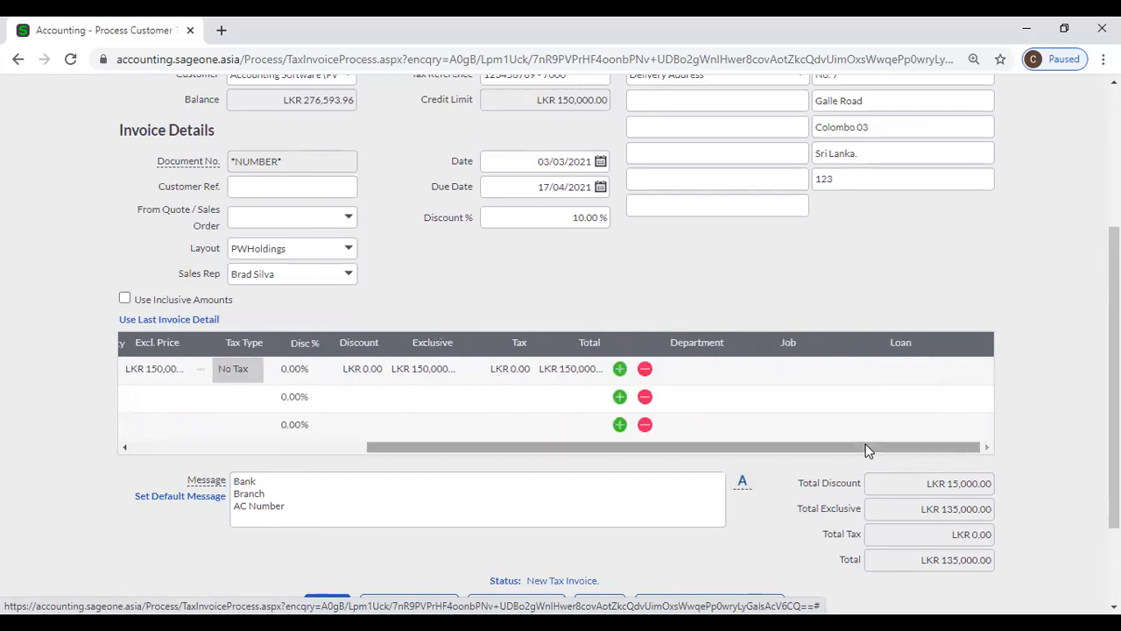
pyautogui.click(712, 368)
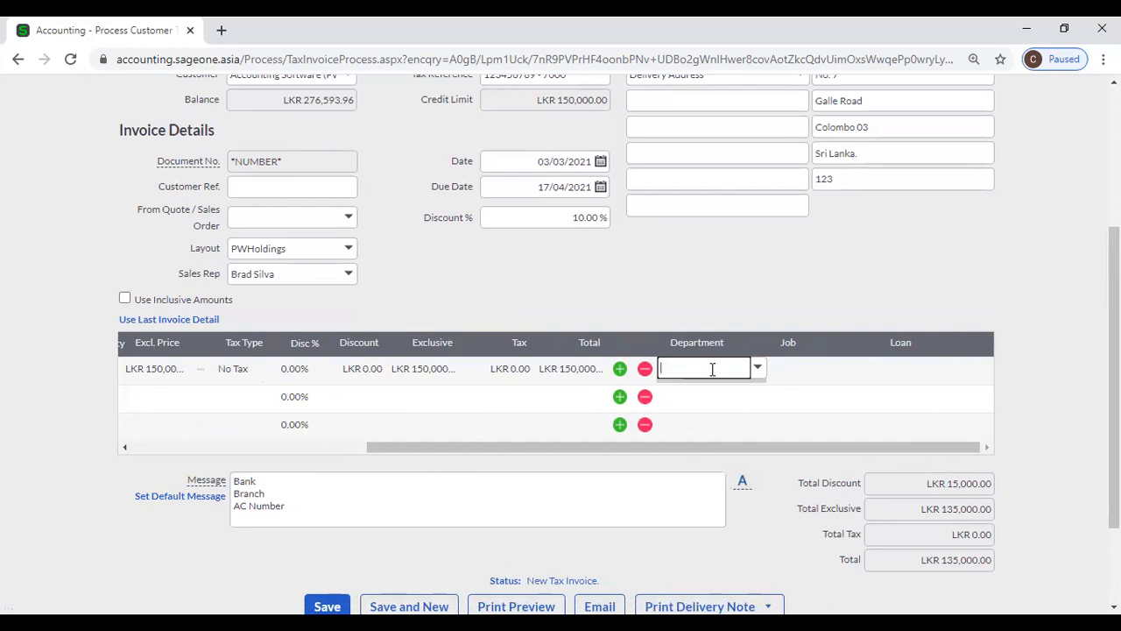
pyautogui.click(757, 368)
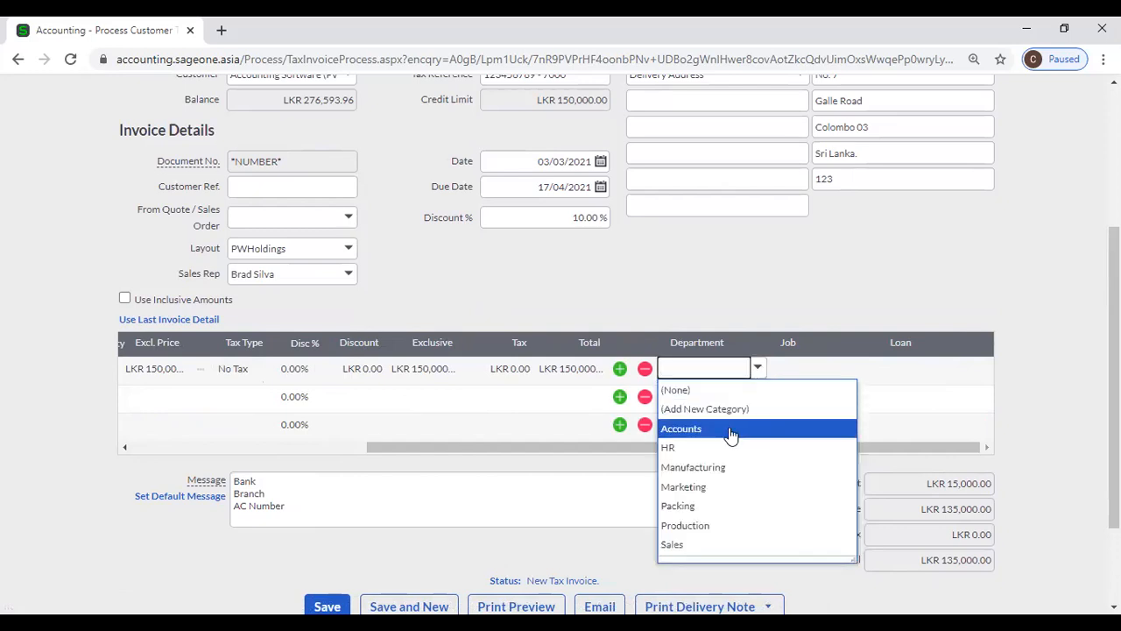
pyautogui.click(727, 470)
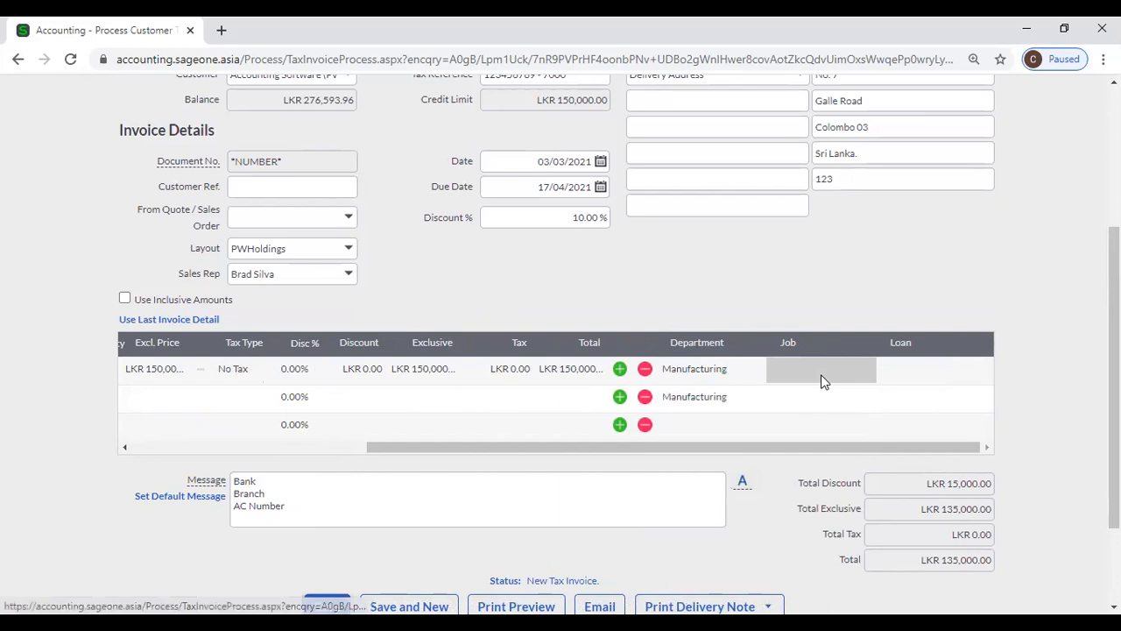
pyautogui.click(868, 377)
pyautogui.click(868, 375)
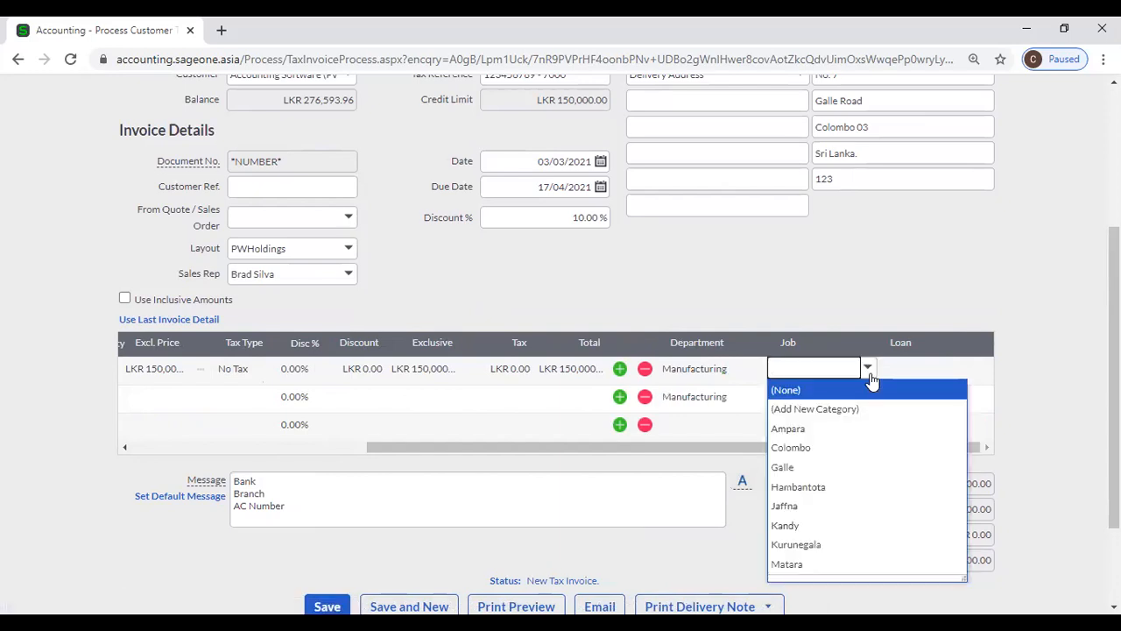
pyautogui.click(824, 447)
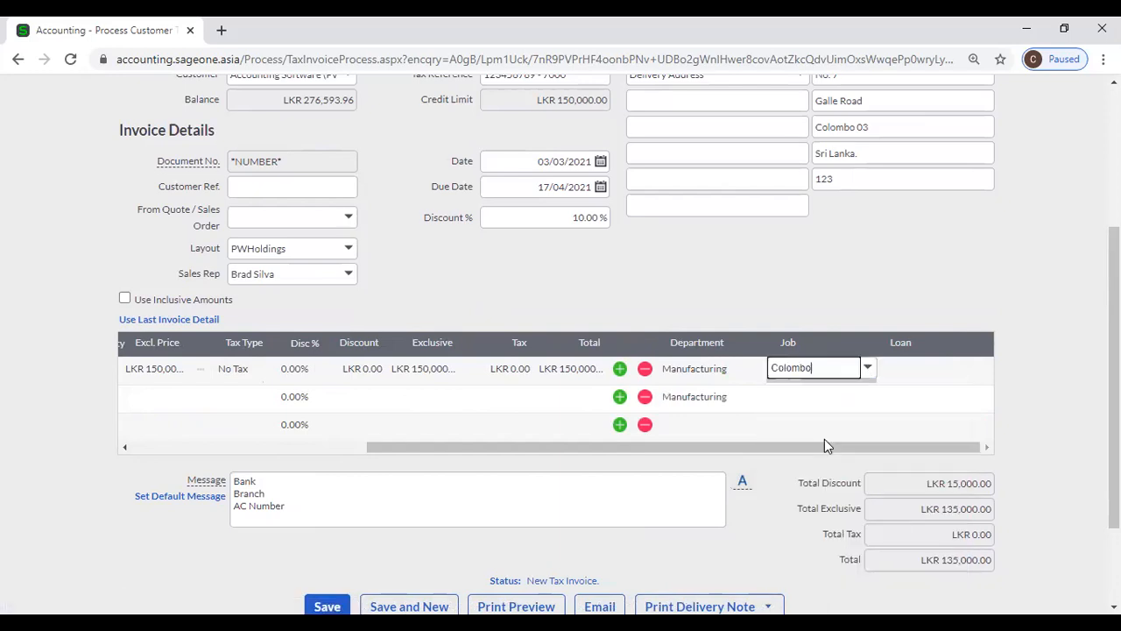
pyautogui.click(841, 320)
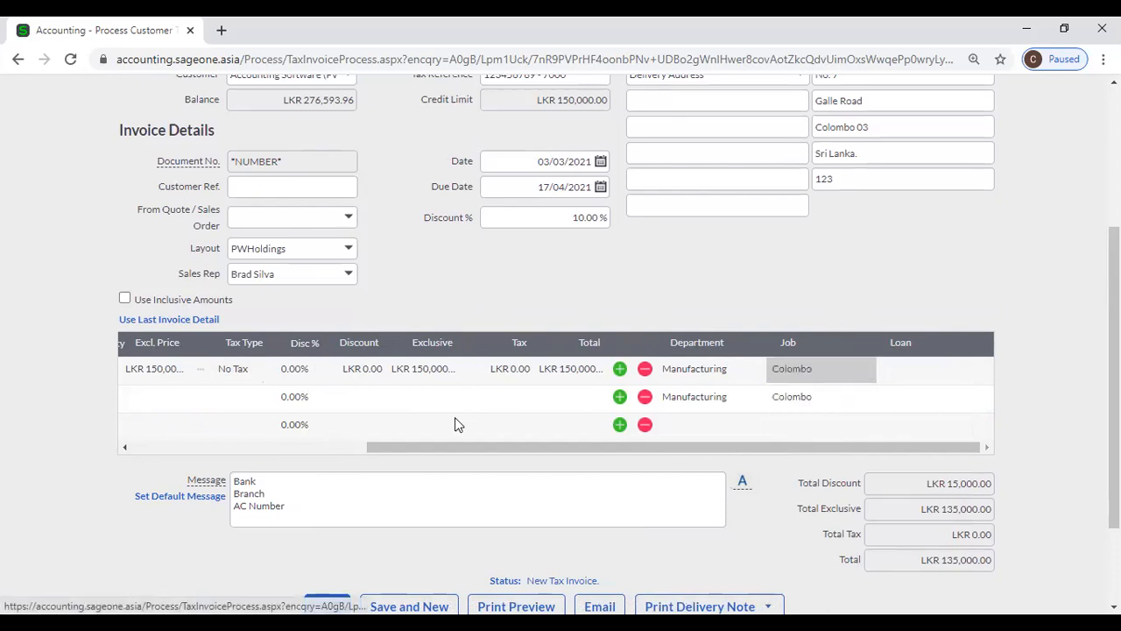
pyautogui.moveTo(446, 448); pyautogui.dragTo(199, 448)
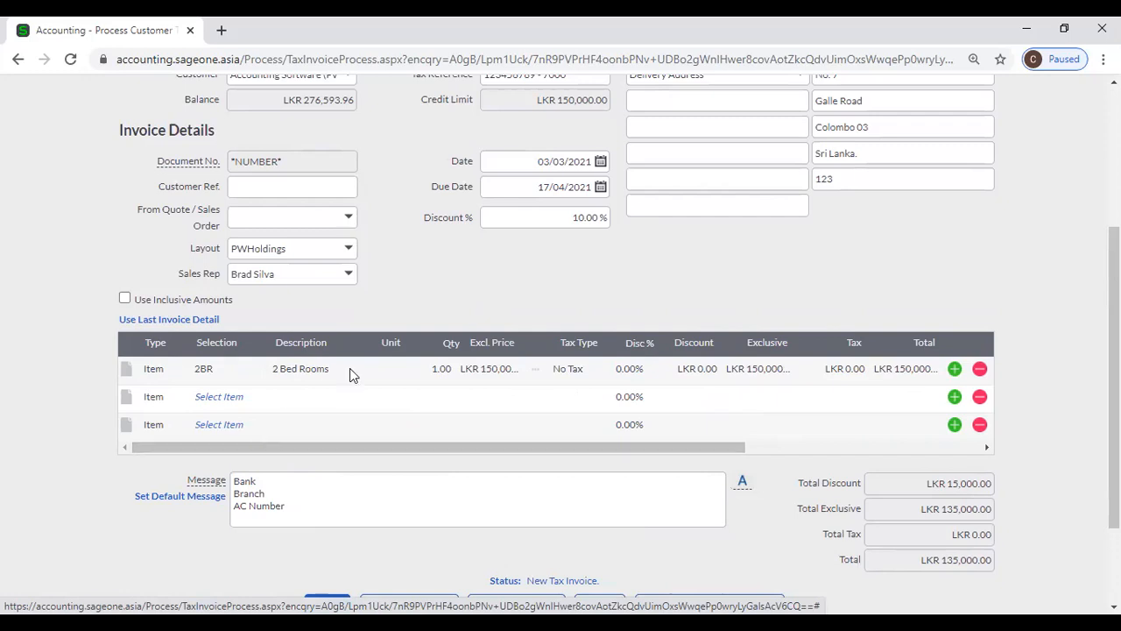
pyautogui.click(126, 299)
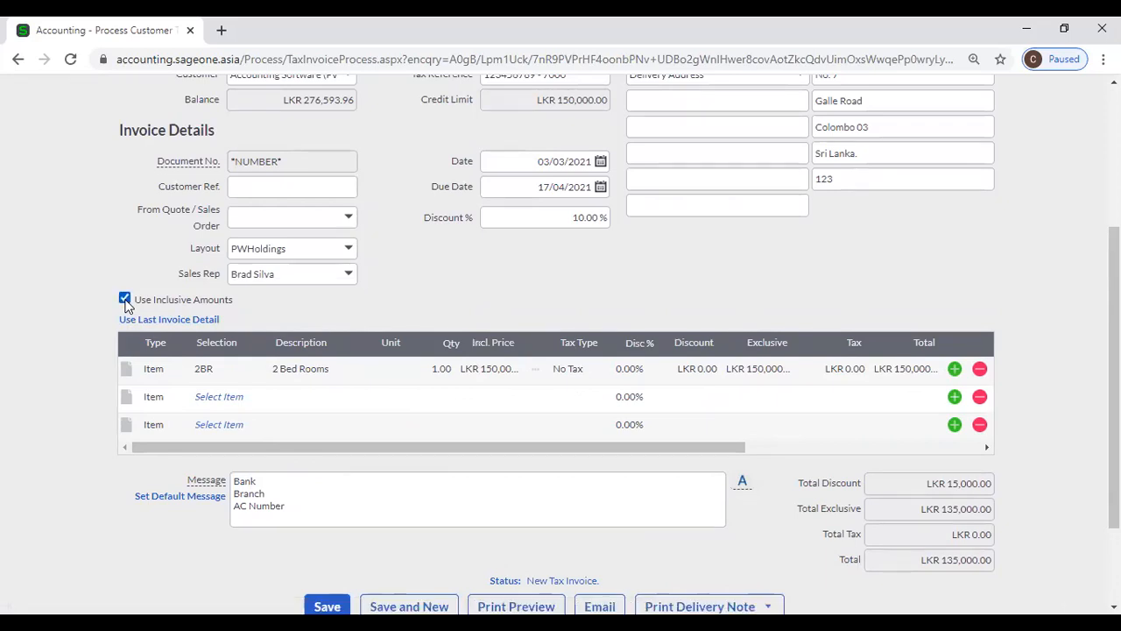
pyautogui.click(127, 306)
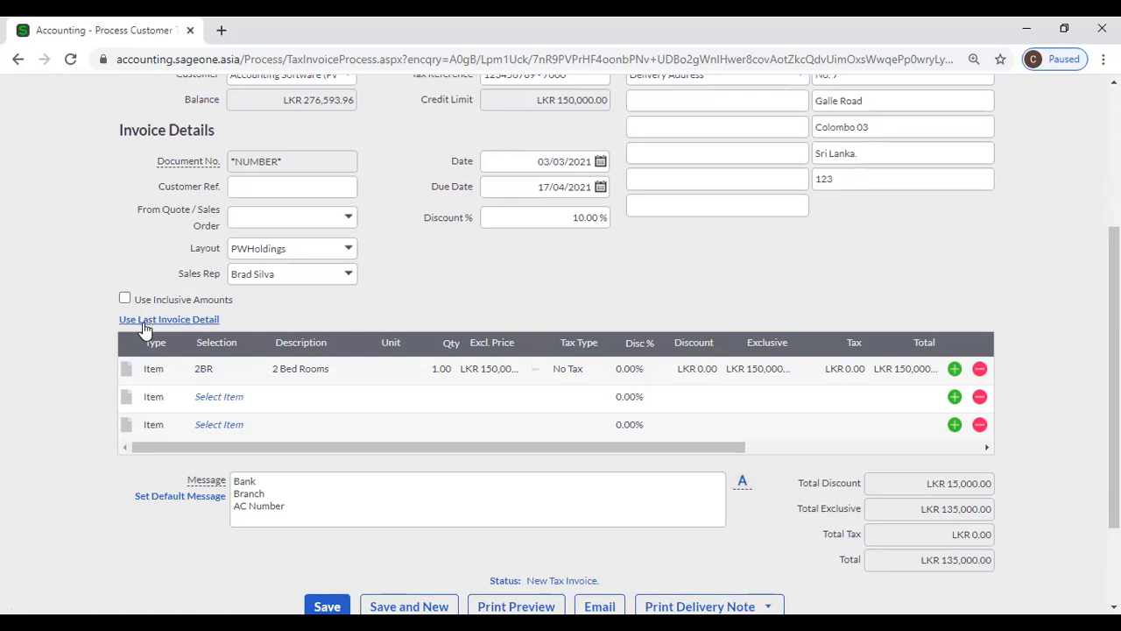
# - Copy line details from the customer's last invoice onto the new invoice
pyautogui.click(144, 324)
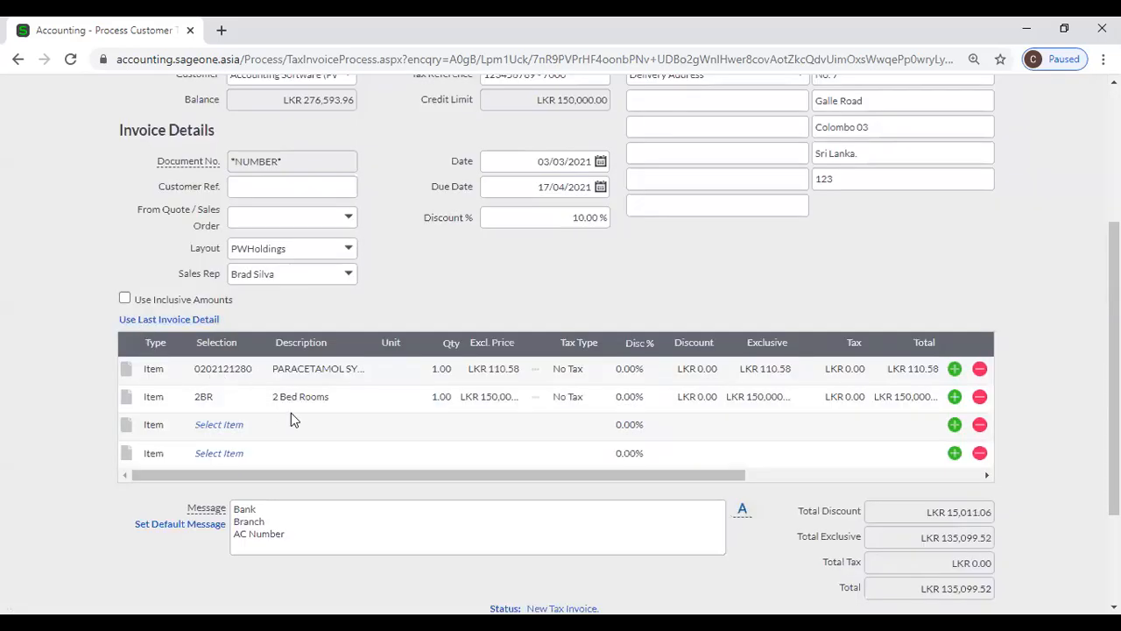
pyautogui.scroll(2, 377, 408)
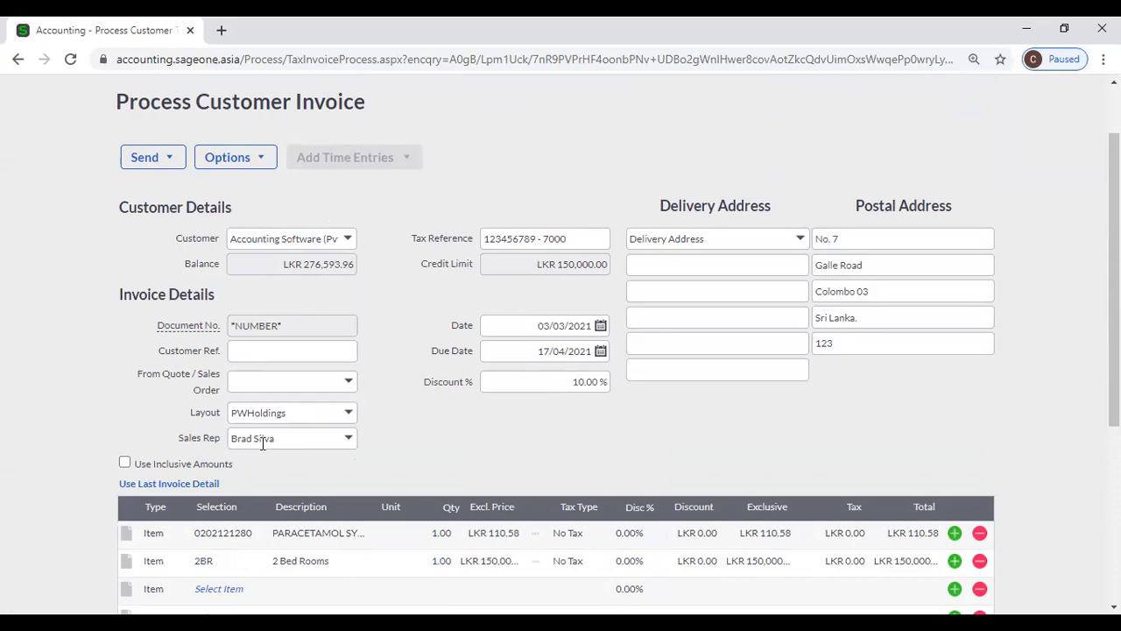
pyautogui.scroll(-2, 334, 477)
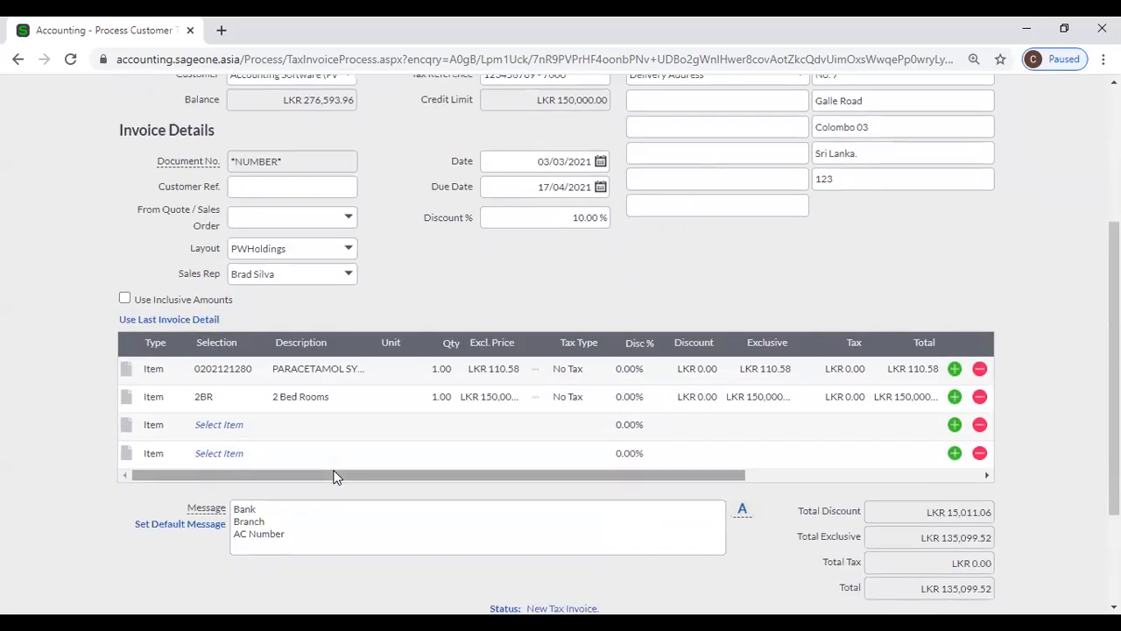
# - Delete the 2 Bed Rooms line, leaving the invoice total at LKR 99.52
pyautogui.click(979, 397)
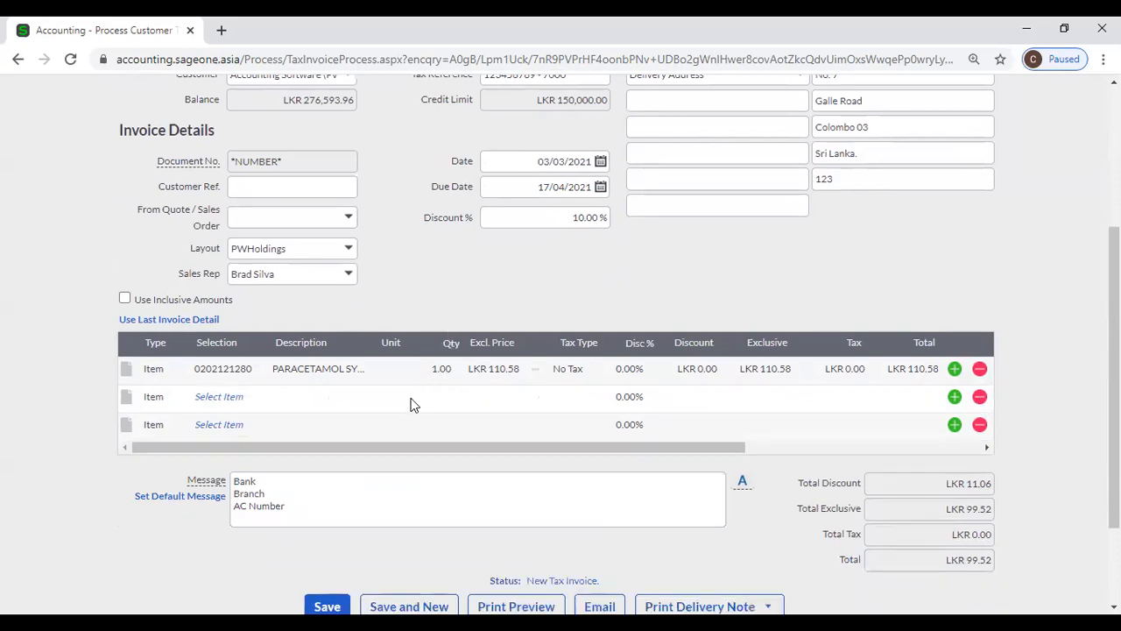
pyautogui.scroll(-1, 413, 401)
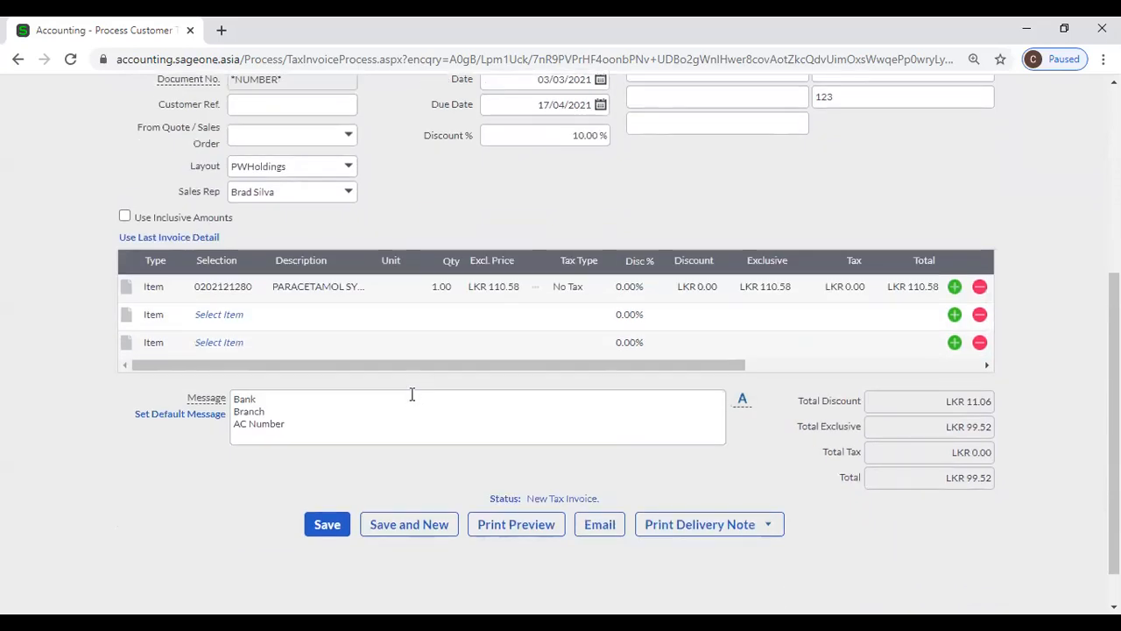
pyautogui.scroll(1, 412, 395)
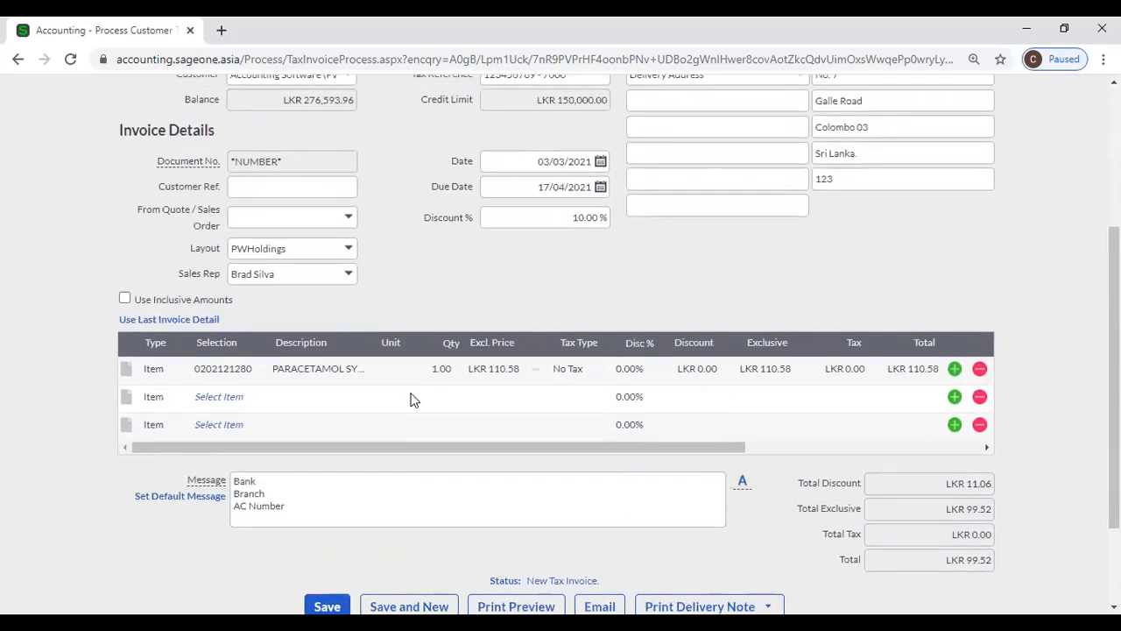
pyautogui.scroll(-2, 409, 398)
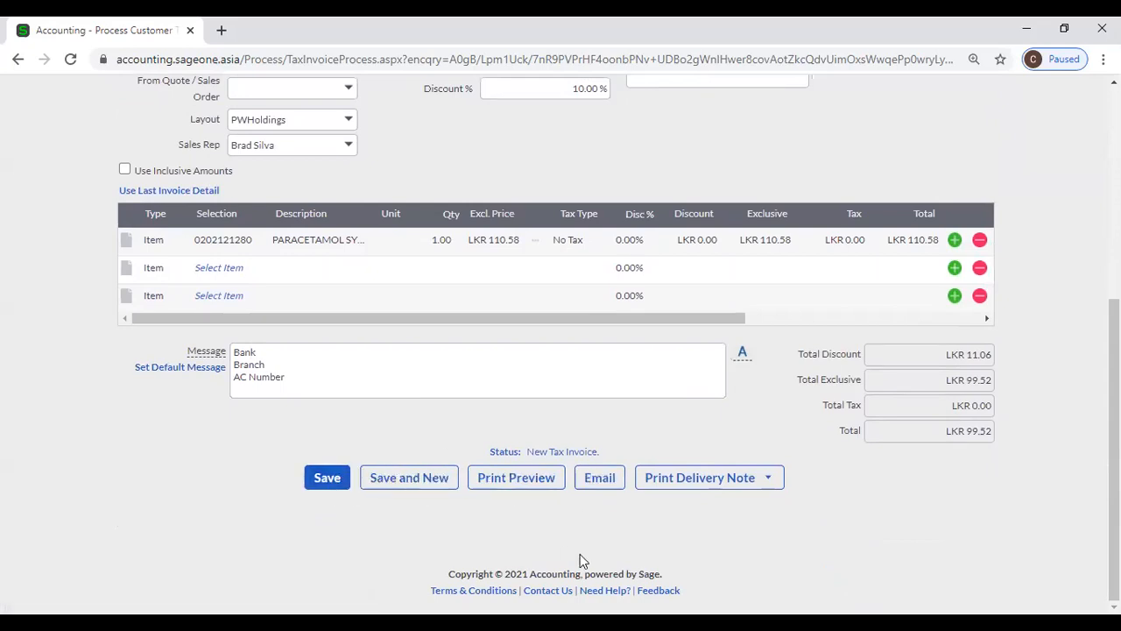
# - Print the invoice and delivery note together, accepting the credit-limit warning with Yes
pyautogui.click(682, 478)
pyautogui.moveTo(702, 475)
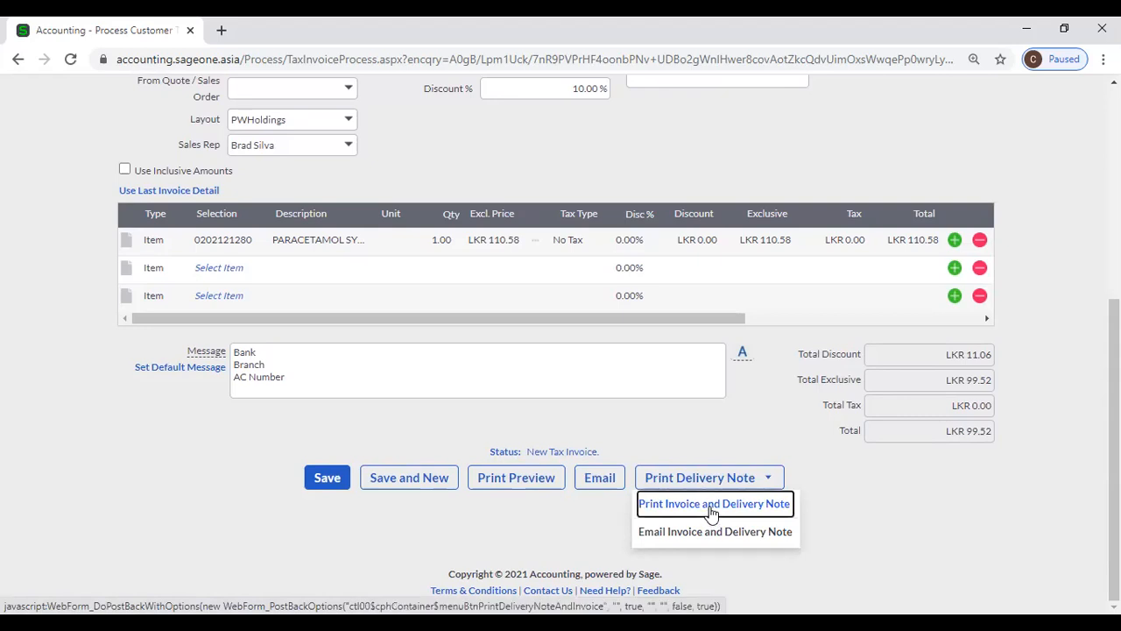
pyautogui.click(711, 513)
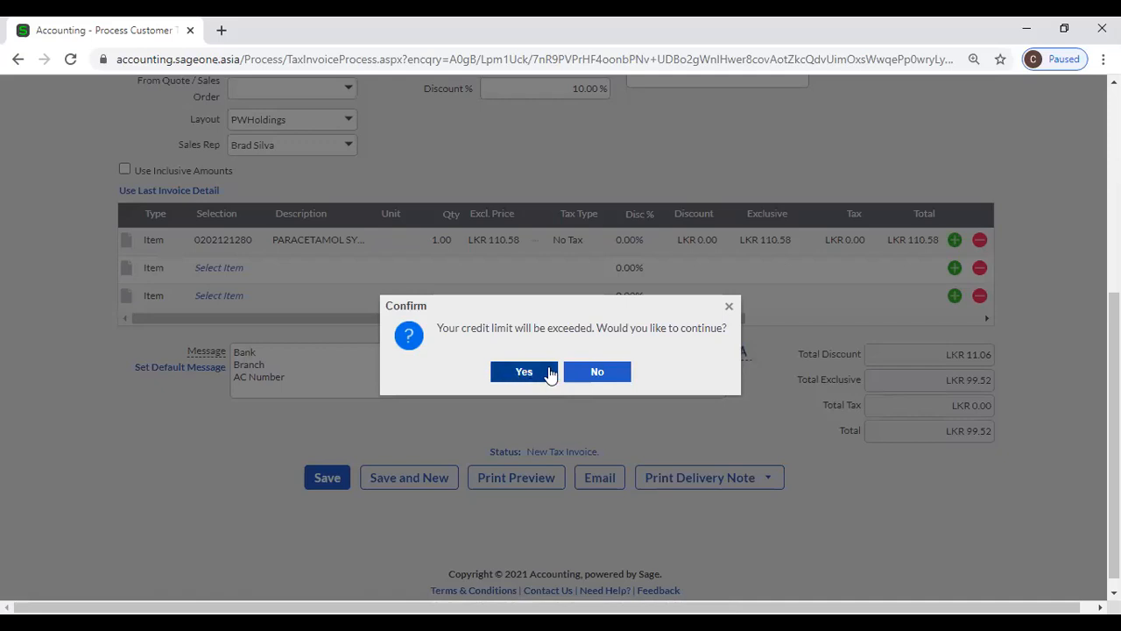
pyautogui.scroll(2, 549, 373)
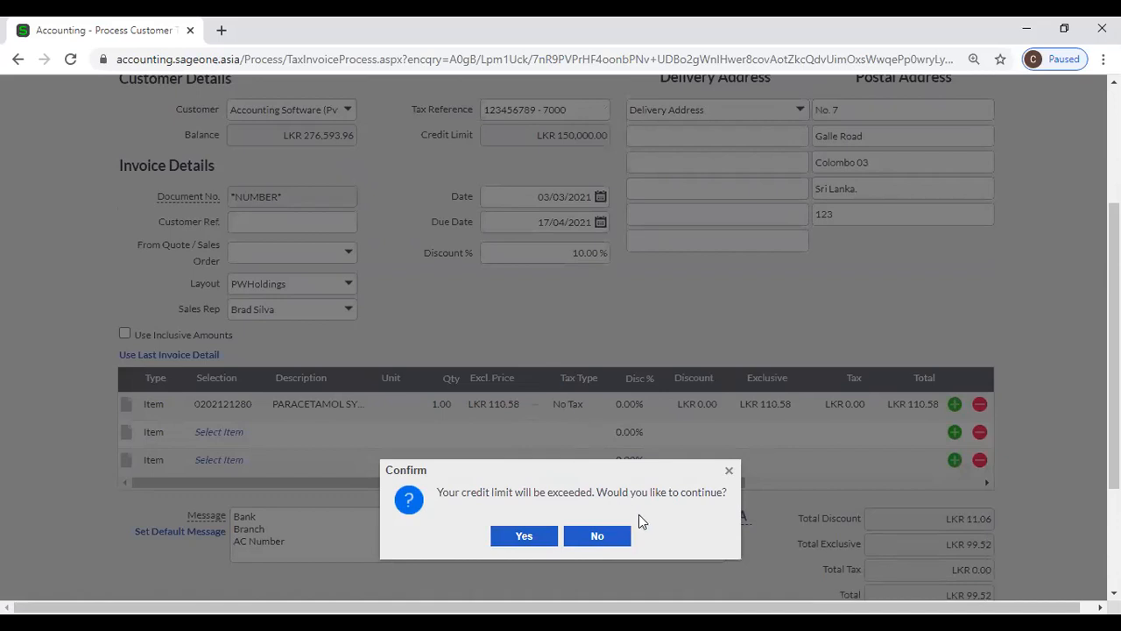
pyautogui.click(523, 537)
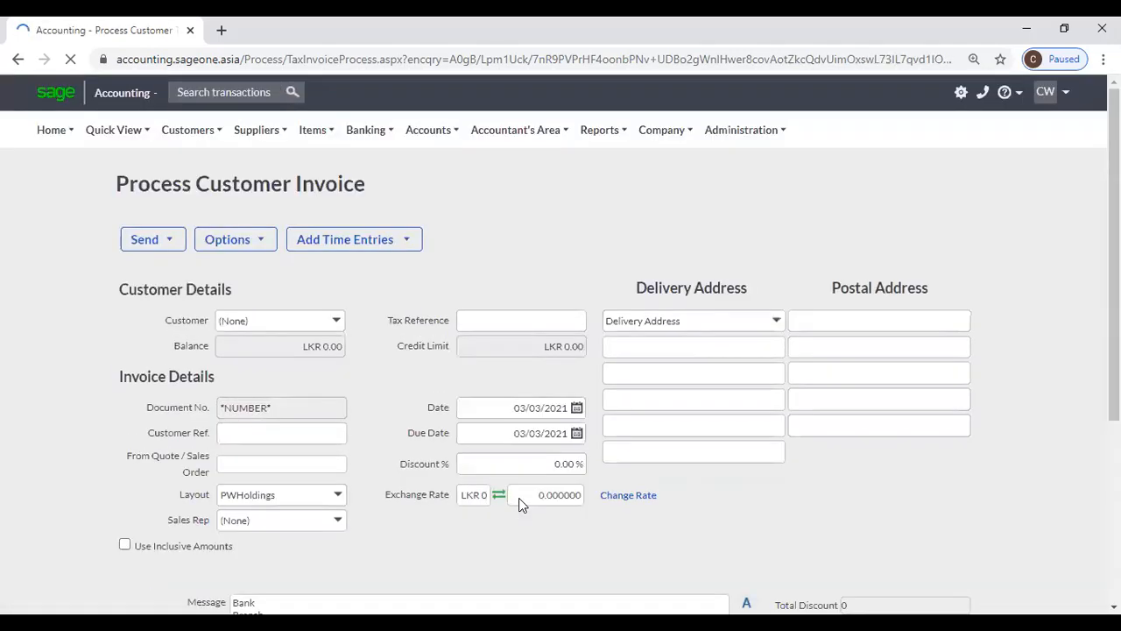
pyautogui.scroll(-2, 406, 380)
pyautogui.scroll(2, 402, 381)
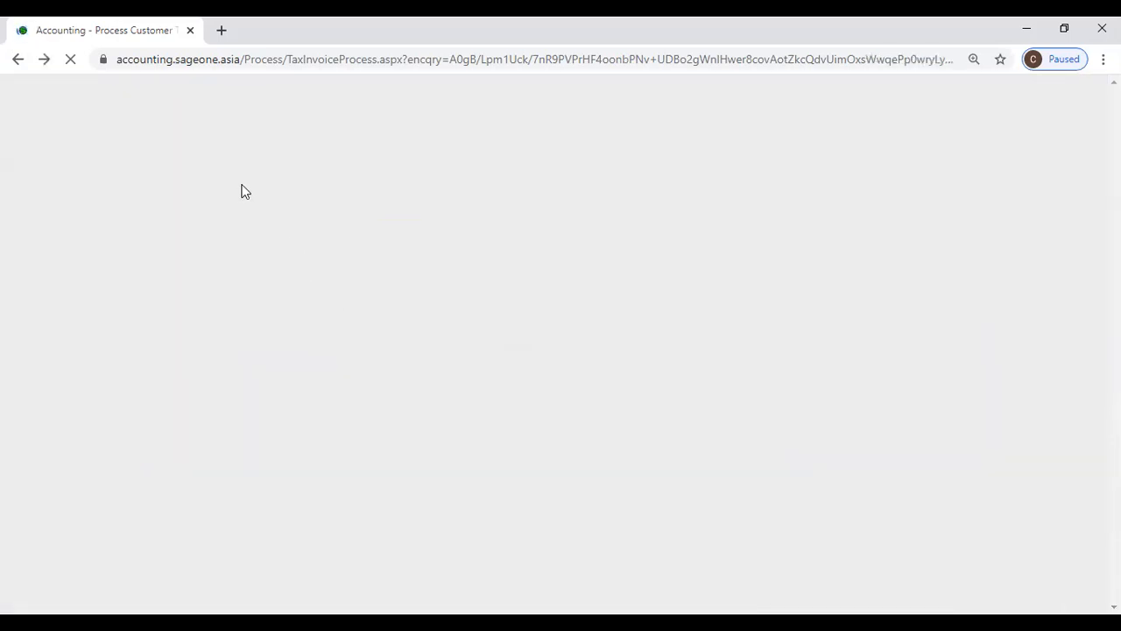
# - Open the Customer Quotes list and view the Actions menu for quote QUO0000075
pyautogui.scroll(3, 202, 140)
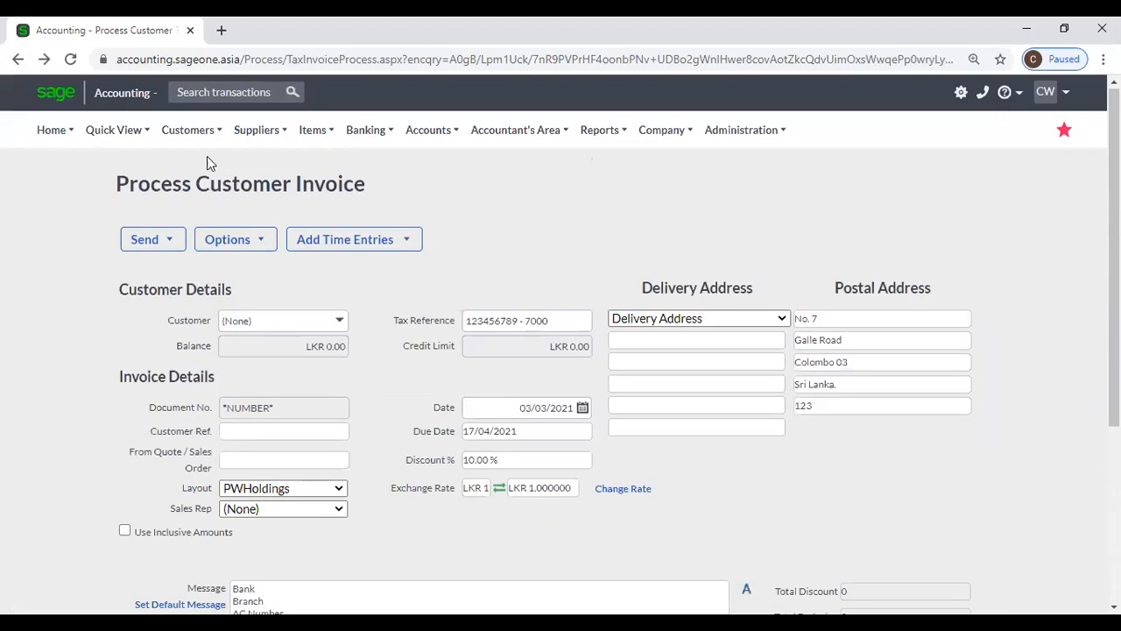
pyautogui.moveTo(208, 144)
pyautogui.moveTo(206, 194)
pyautogui.moveTo(210, 219)
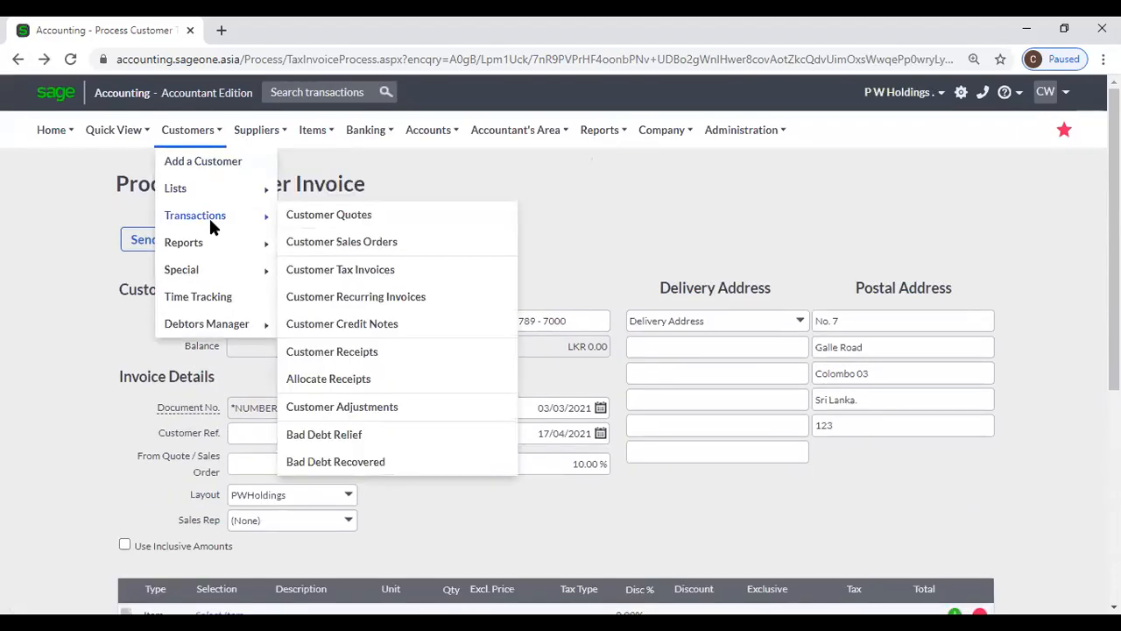
pyautogui.click(344, 217)
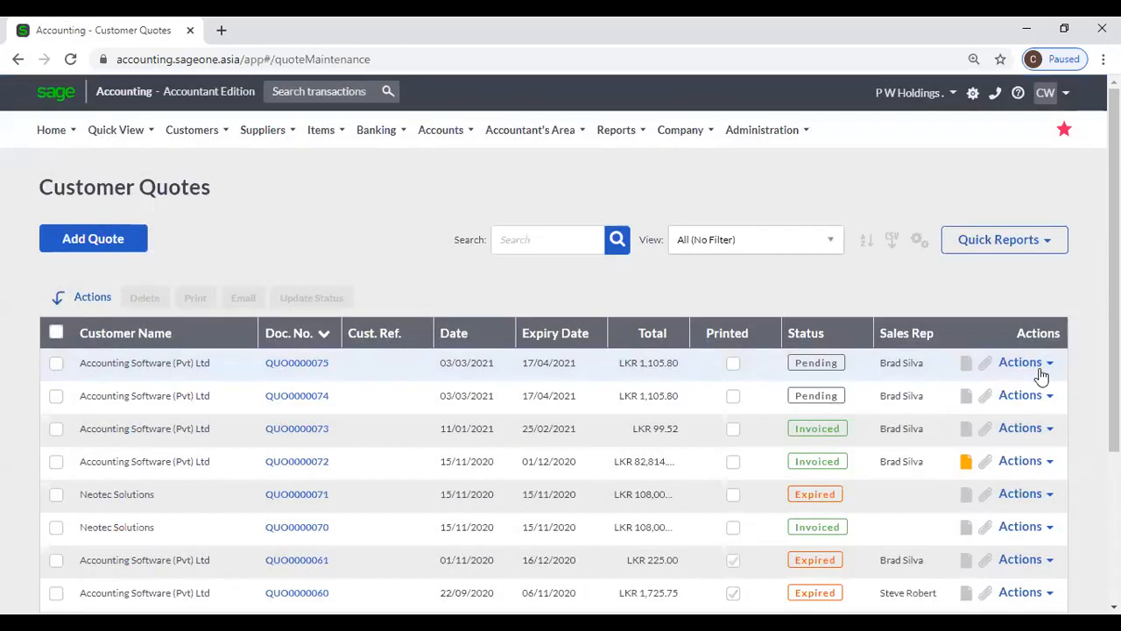
pyautogui.click(1038, 370)
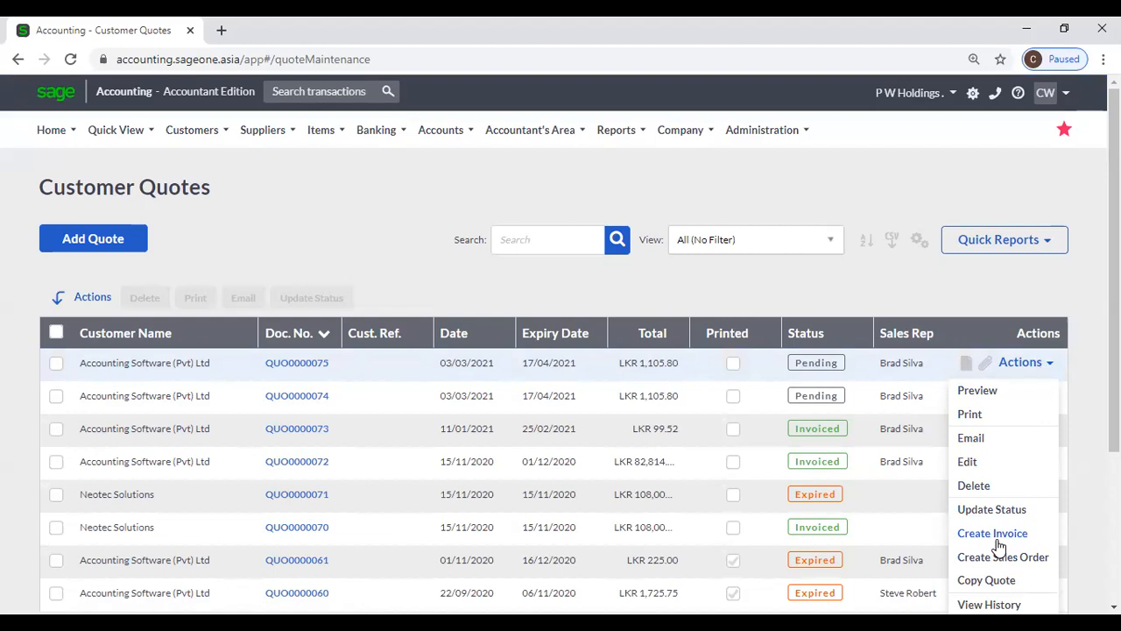
# - Bring up the Customer Sales Orders list from Customers > Transactions
pyautogui.moveTo(191, 129)
pyautogui.moveTo(210, 223)
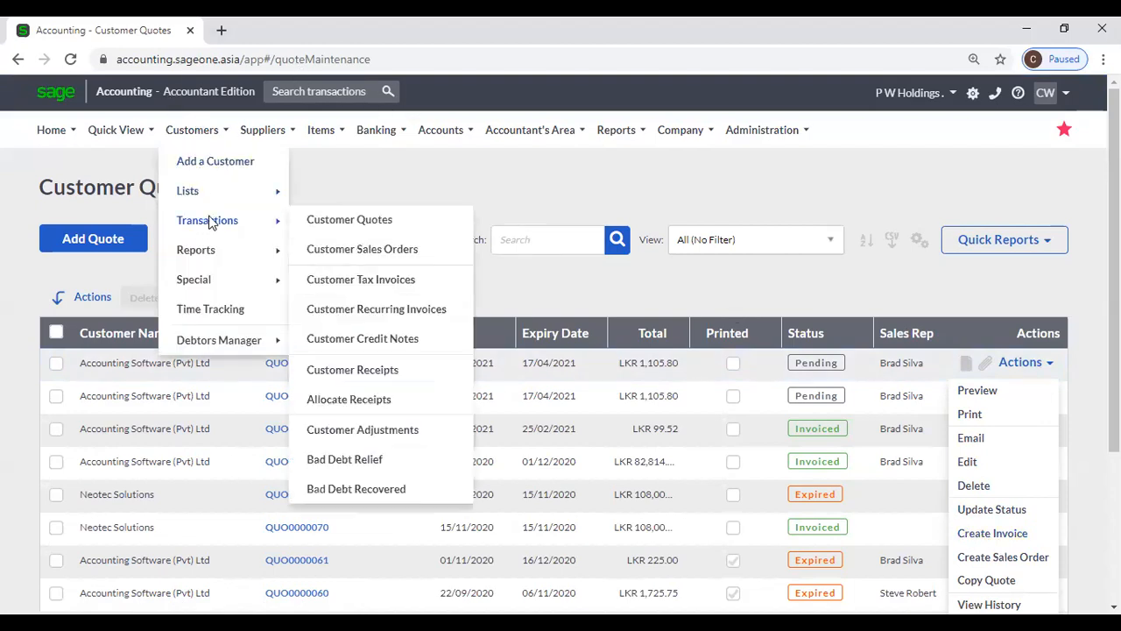
pyautogui.click(366, 254)
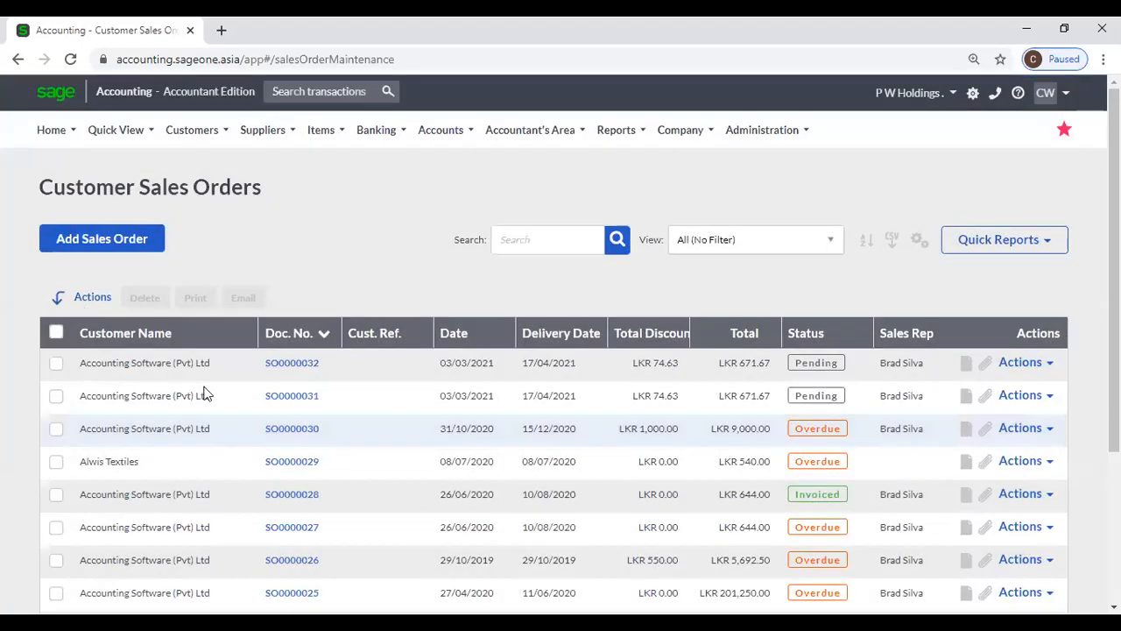
pyautogui.click(1042, 365)
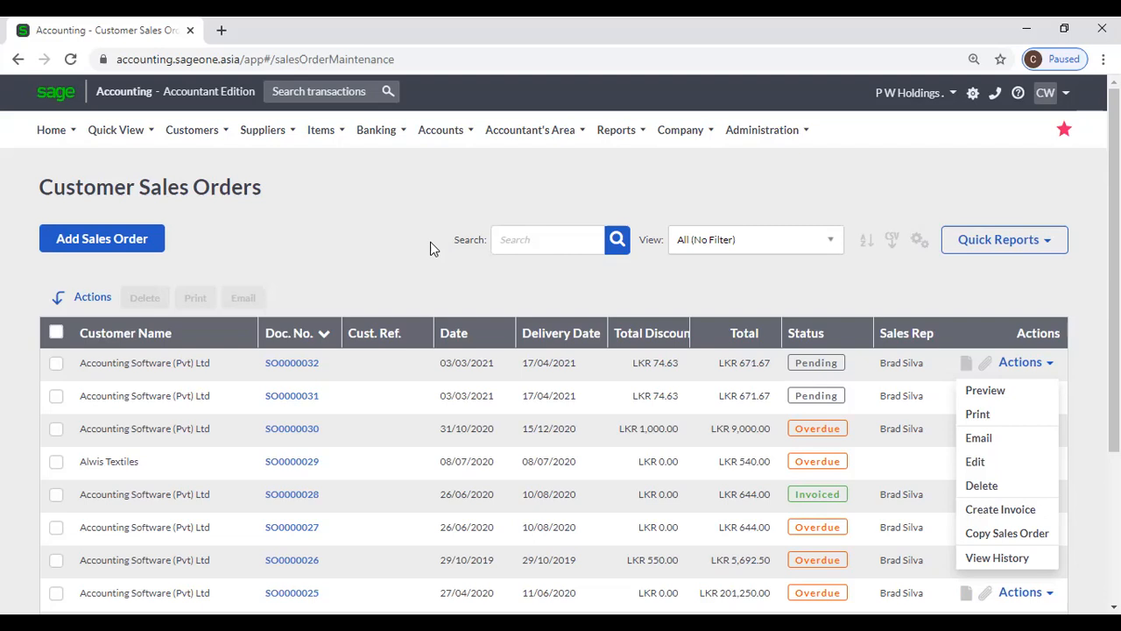
pyautogui.click(393, 212)
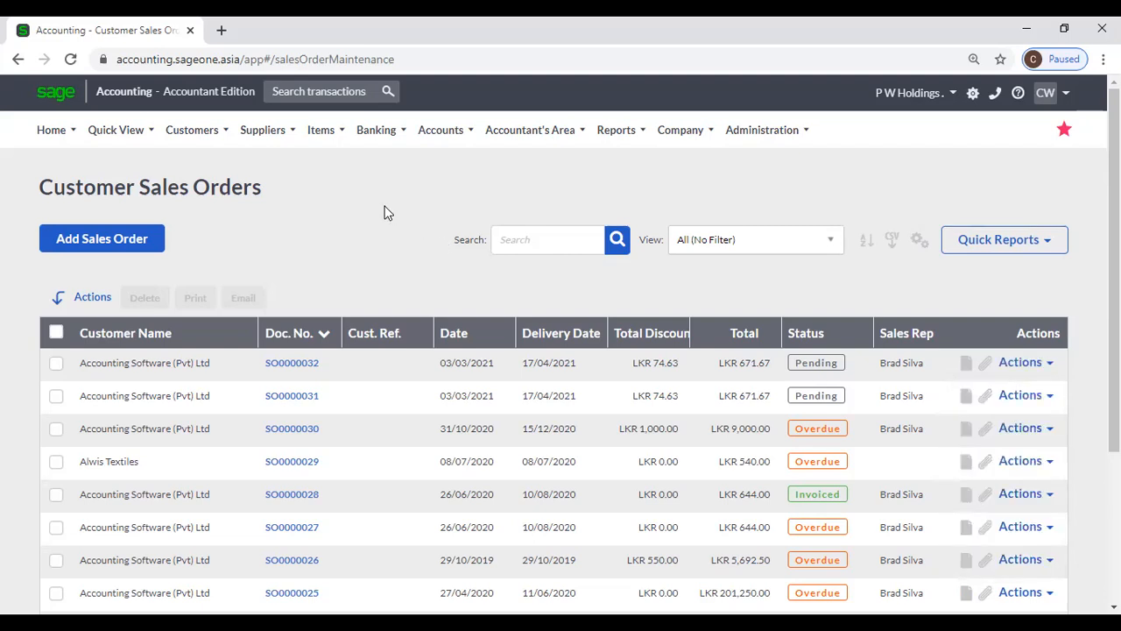
pyautogui.scroll(-1, 360, 210)
pyautogui.scroll(1, 354, 215)
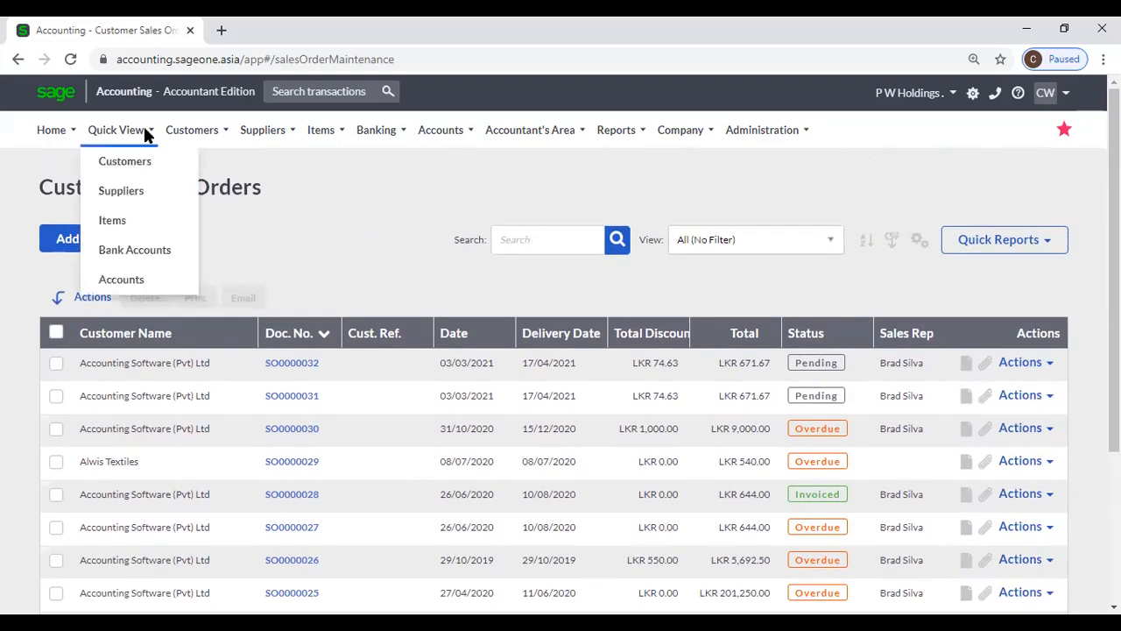
# - Open the Customer Tax Invoices list and sort it by status
pyautogui.moveTo(193, 130)
pyautogui.moveTo(192, 178)
pyautogui.moveTo(200, 252)
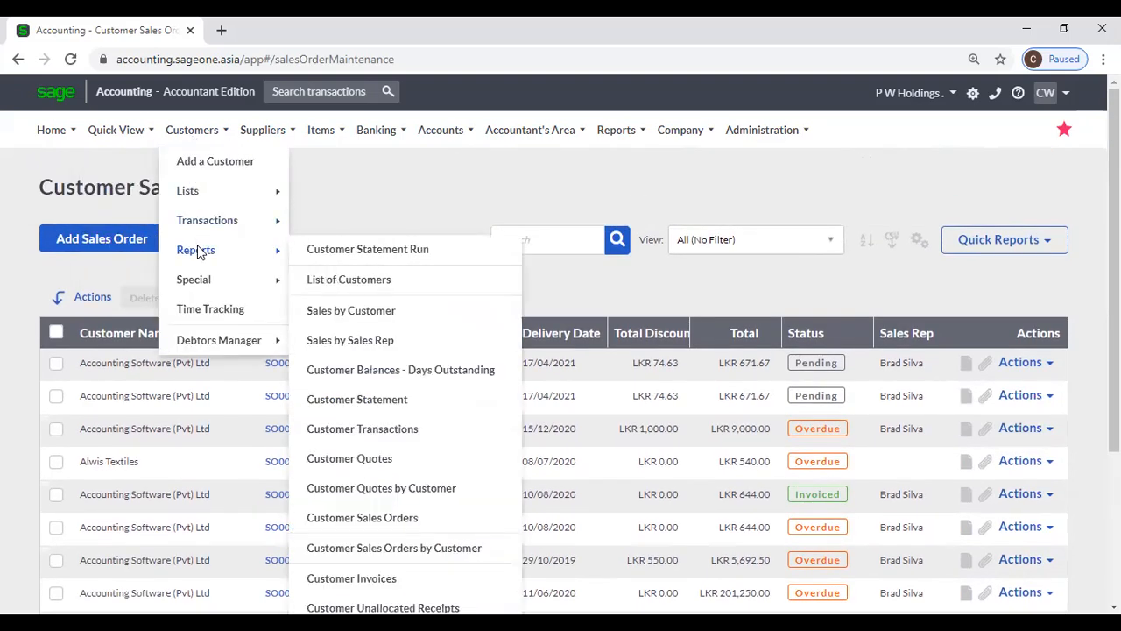
pyautogui.moveTo(200, 227)
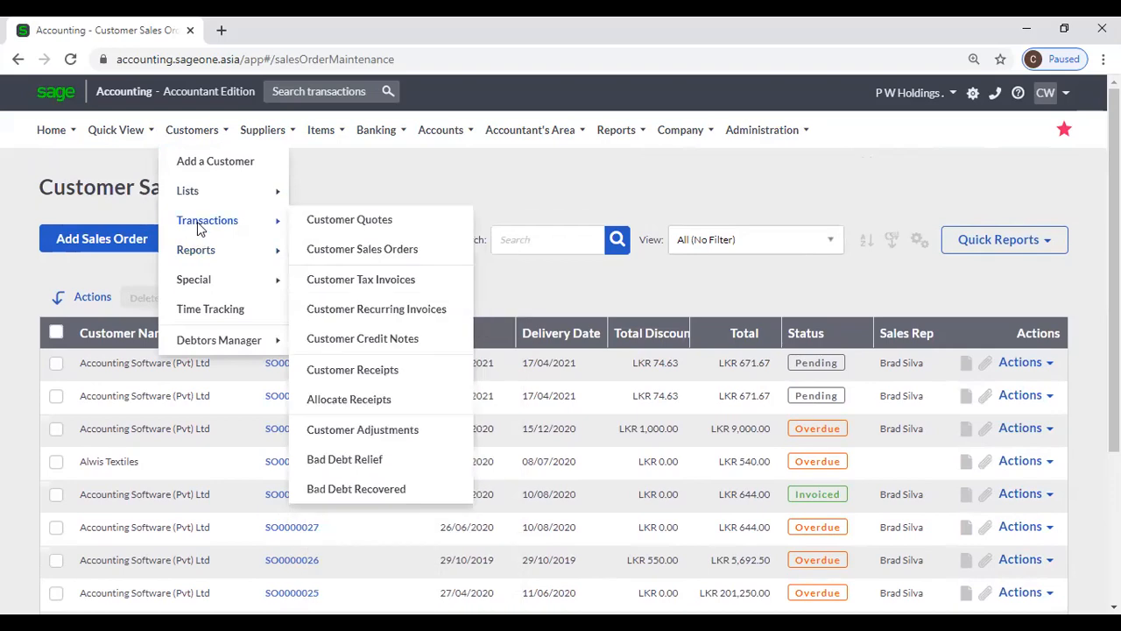
pyautogui.click(399, 279)
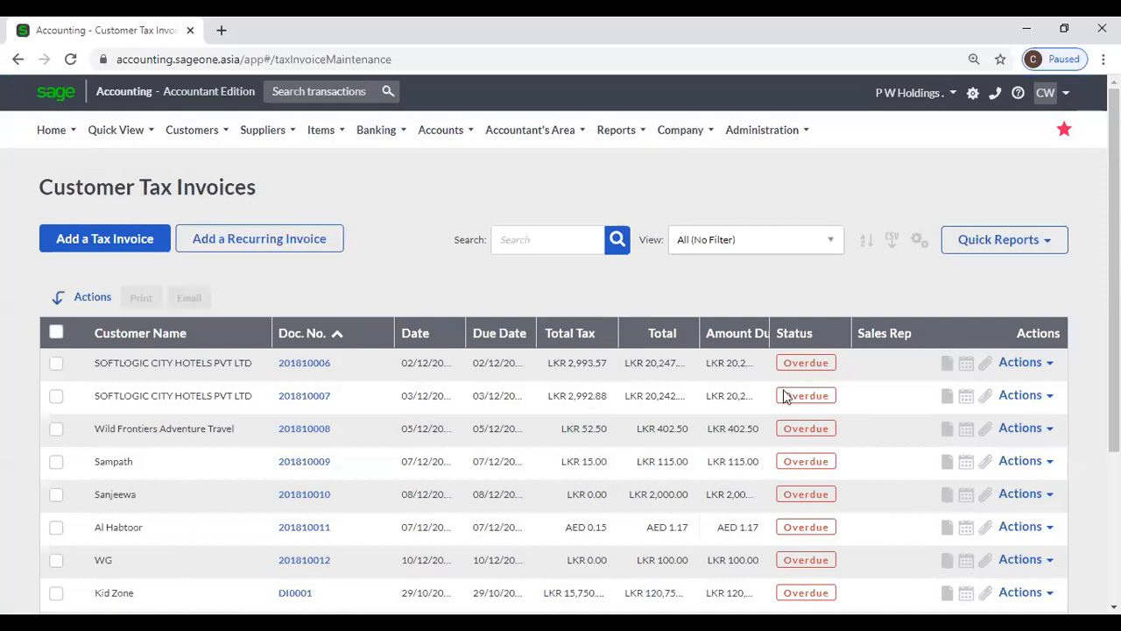
pyautogui.scroll(-3, 783, 394)
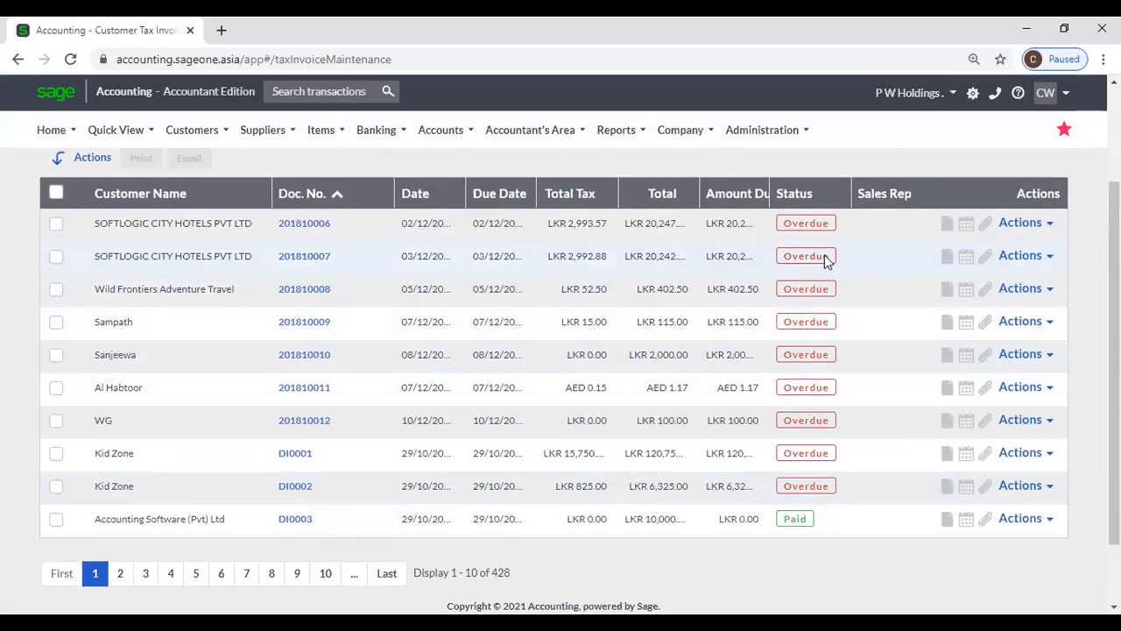
pyautogui.click(813, 196)
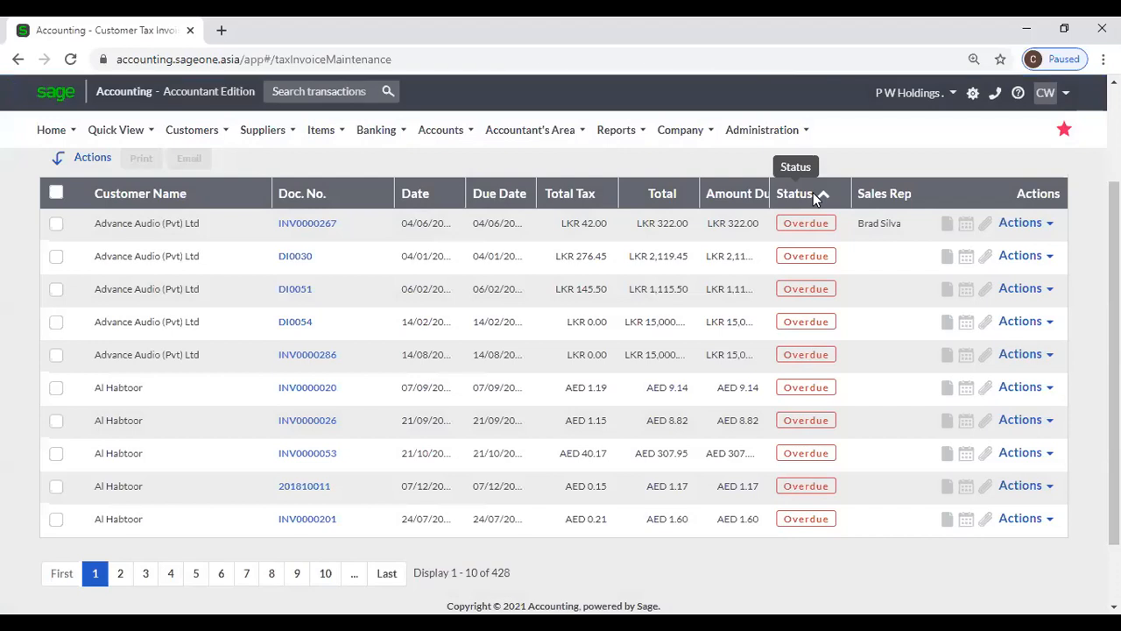
pyautogui.click(813, 193)
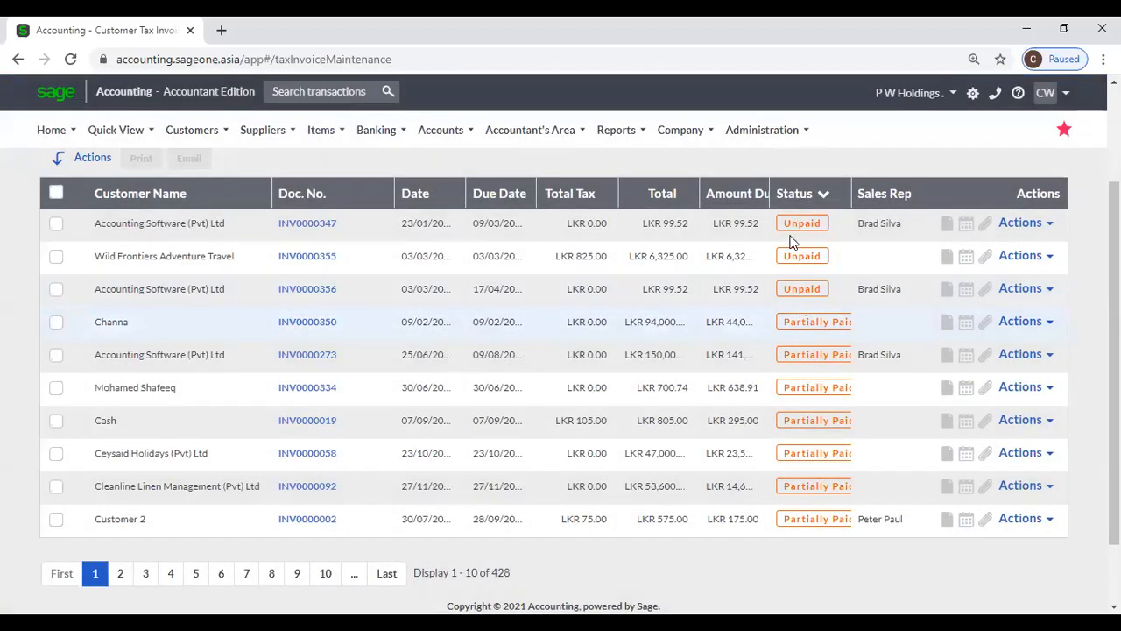
pyautogui.click(787, 193)
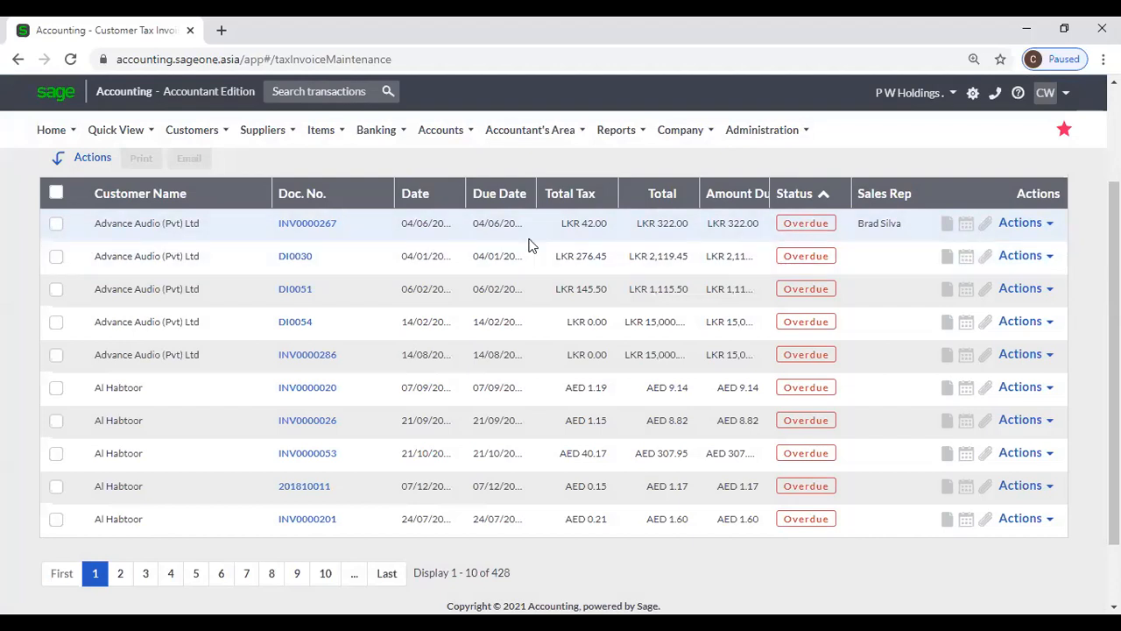
# - Widen the Due Date and Amount Due columns and re-sort by status with Overdue first
pyautogui.moveTo(536, 196); pyautogui.dragTo(562, 196)
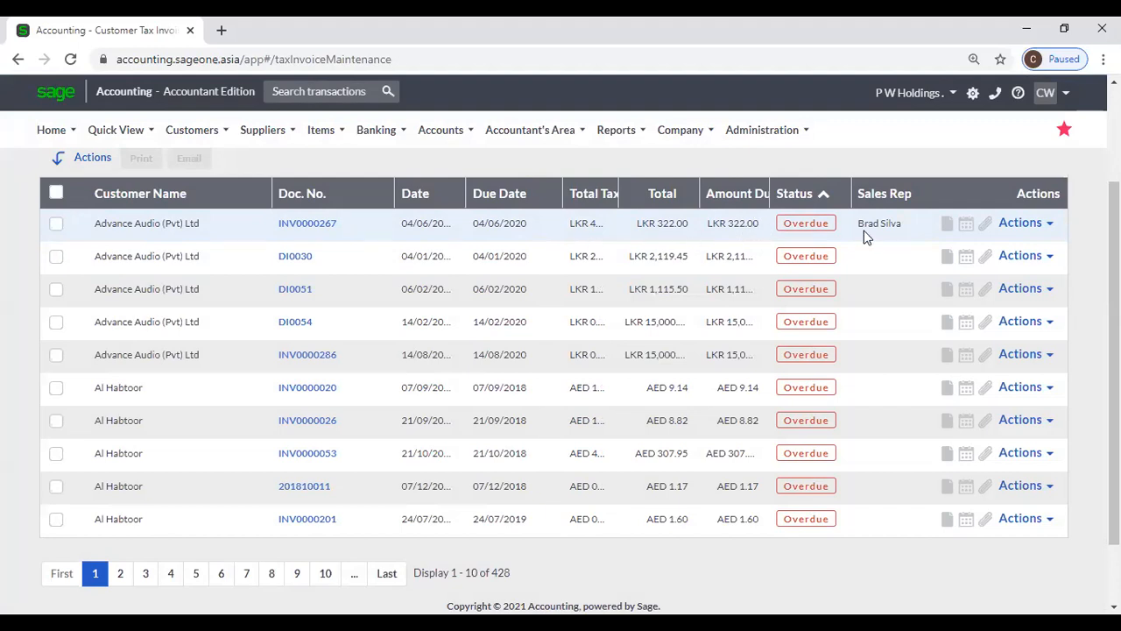
pyautogui.click(821, 193)
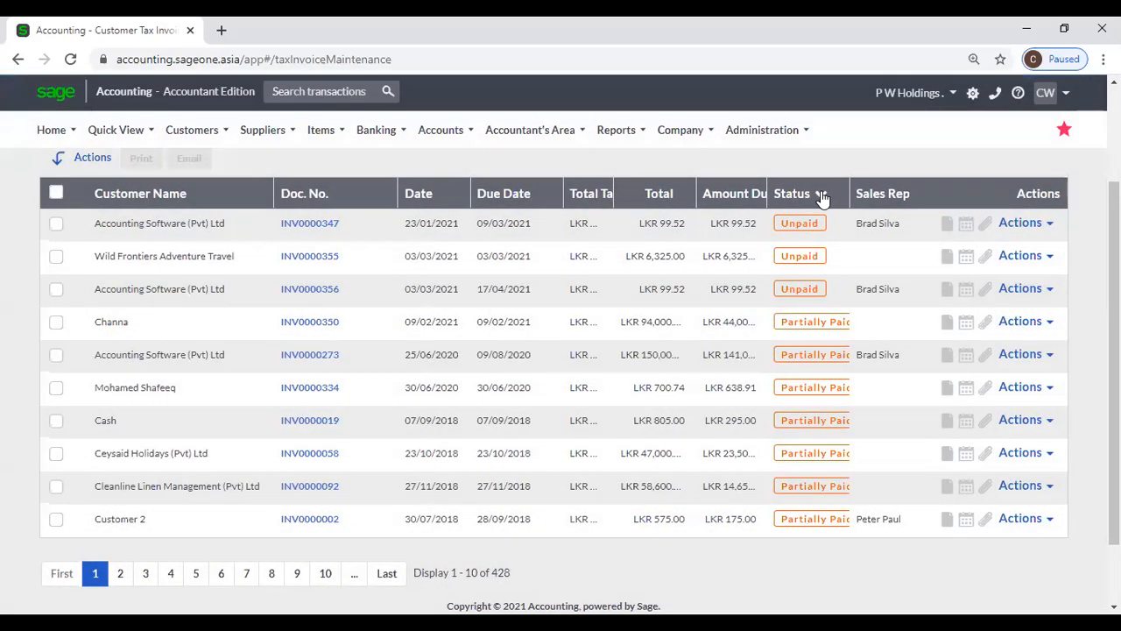
pyautogui.click(820, 195)
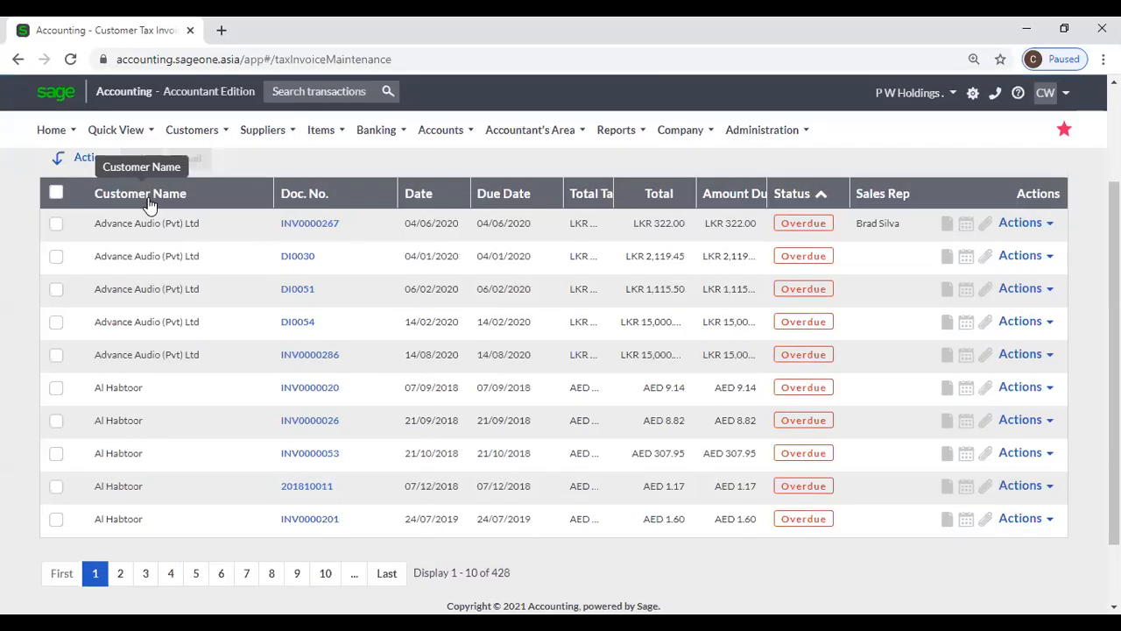
pyautogui.click(154, 200)
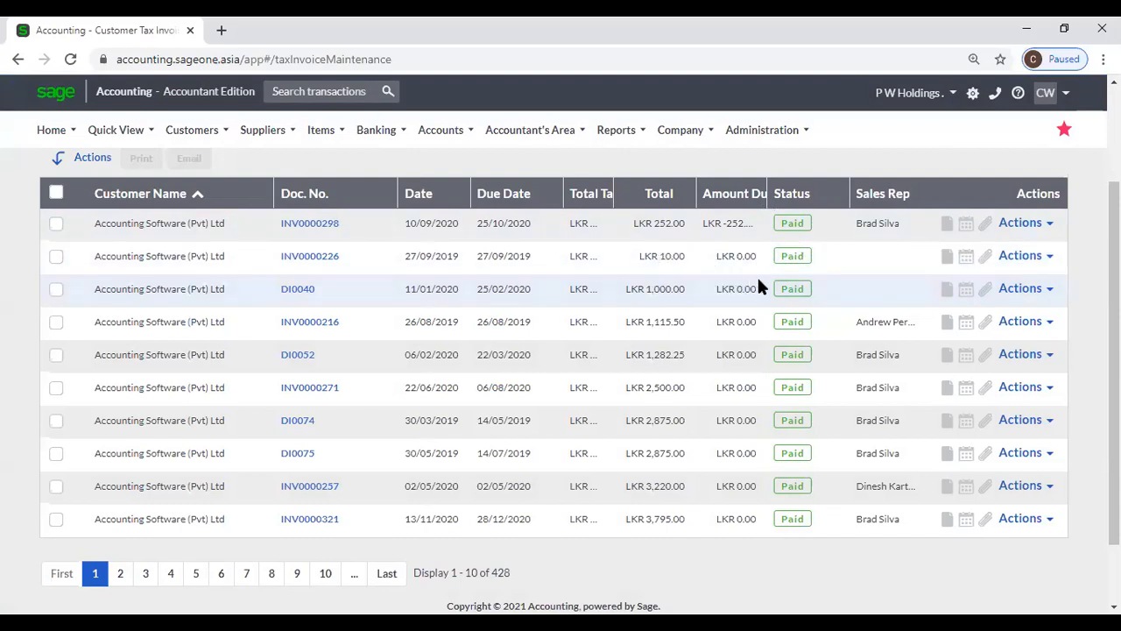
pyautogui.moveTo(760, 194); pyautogui.dragTo(797, 193)
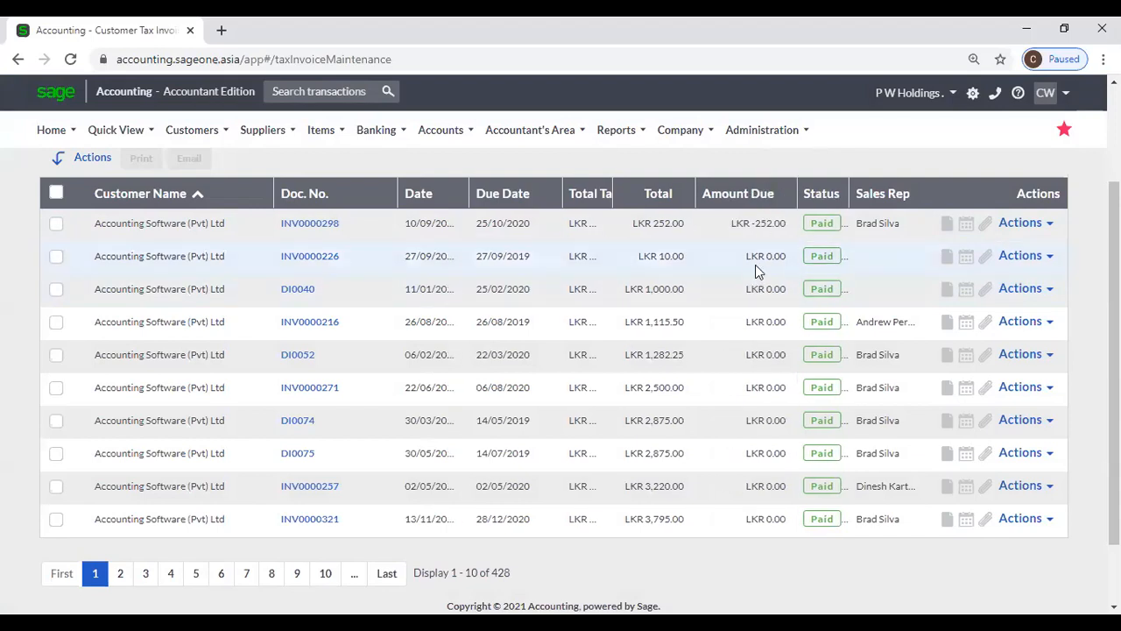
pyautogui.scroll(-1, 756, 306)
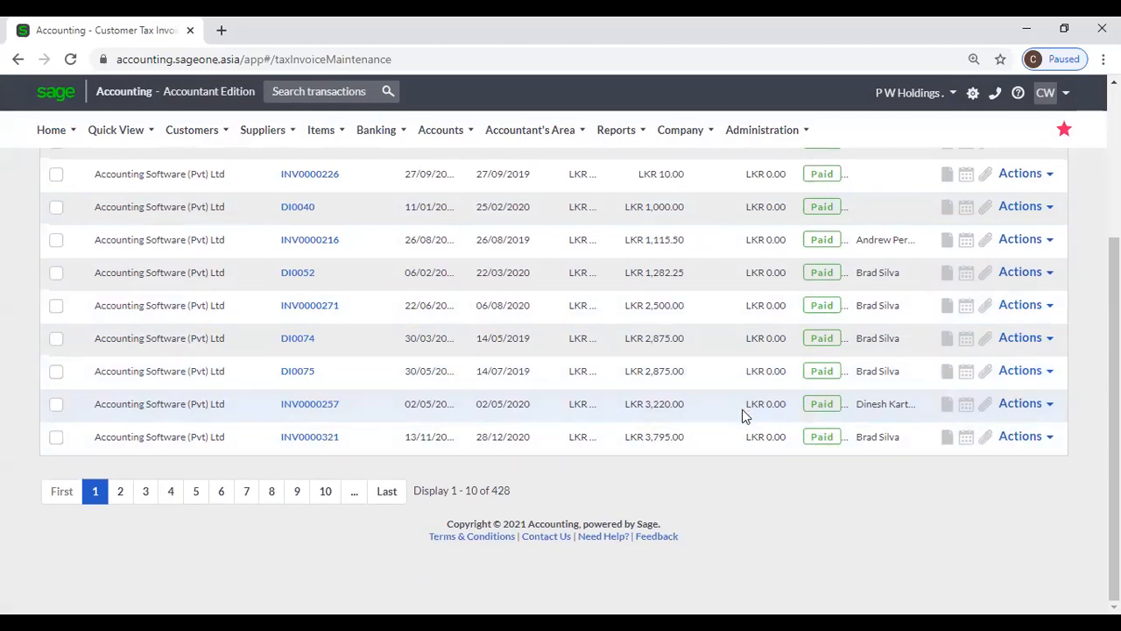
pyautogui.scroll(3, 742, 409)
pyautogui.click(823, 334)
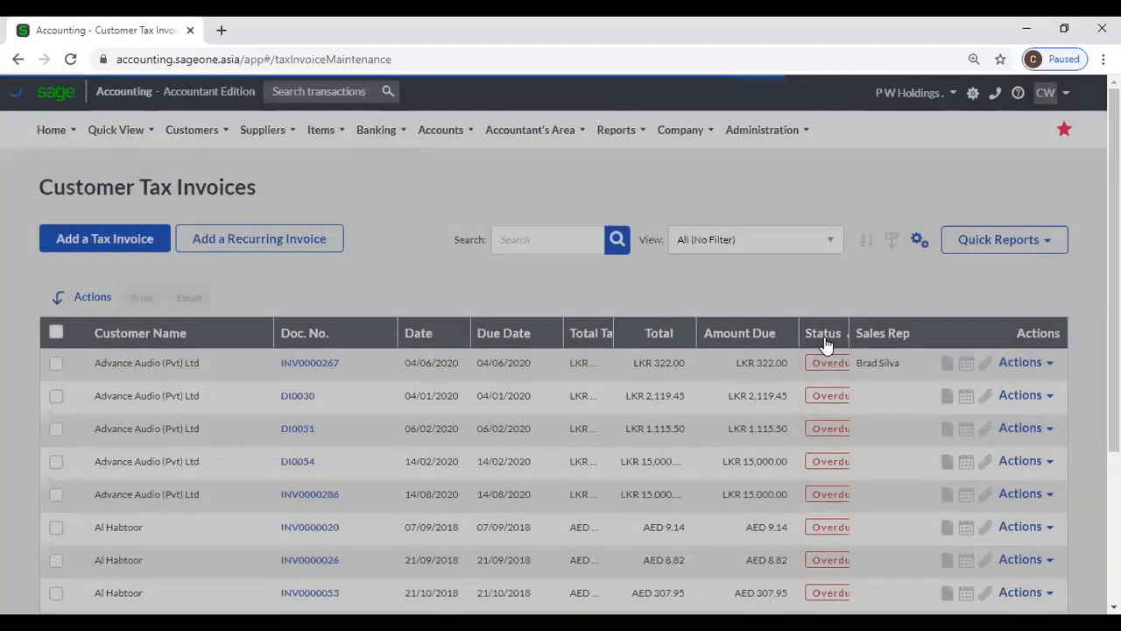
# - Reverse the status sort, widen Status, Total and Amount Due columns, then open INV0000347
pyautogui.click(824, 341)
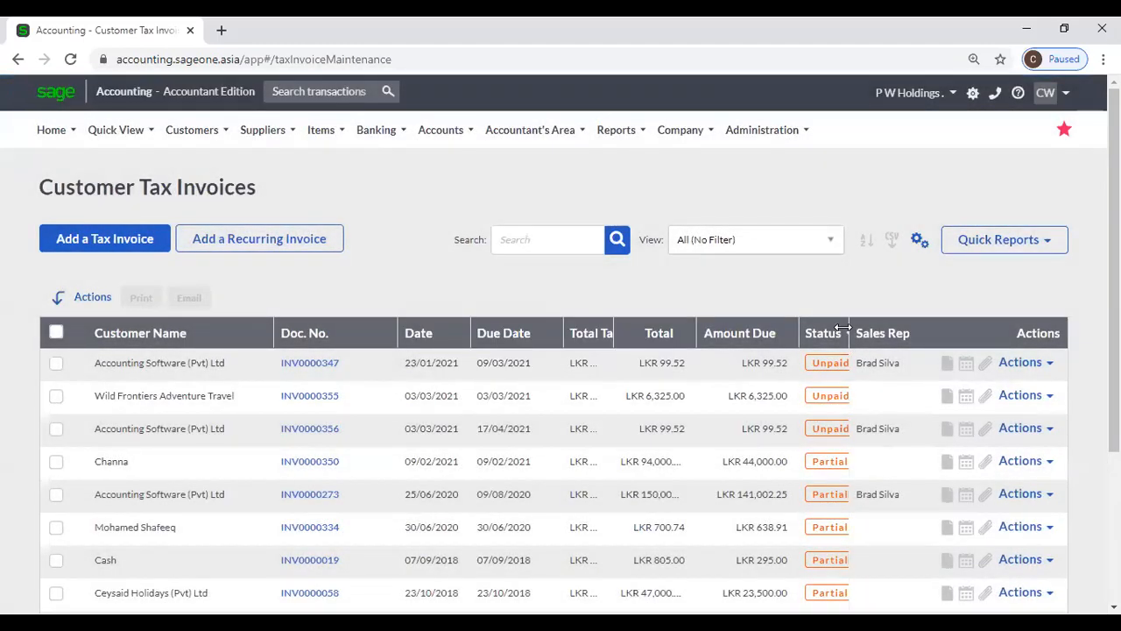
pyautogui.moveTo(843, 328); pyautogui.dragTo(893, 351)
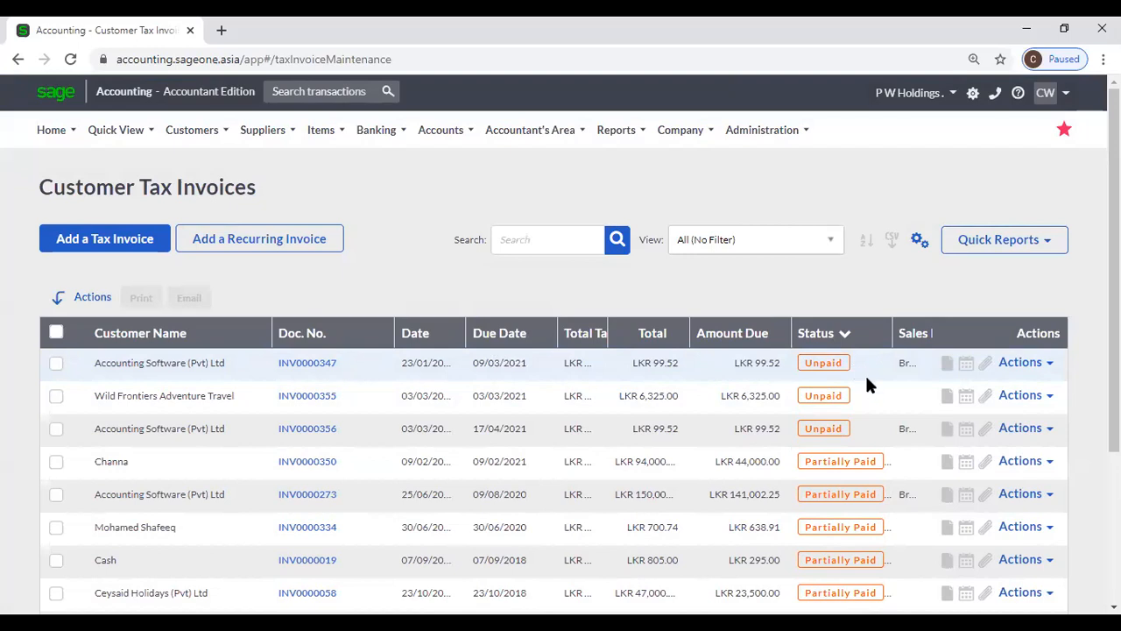
pyautogui.scroll(-1, 866, 379)
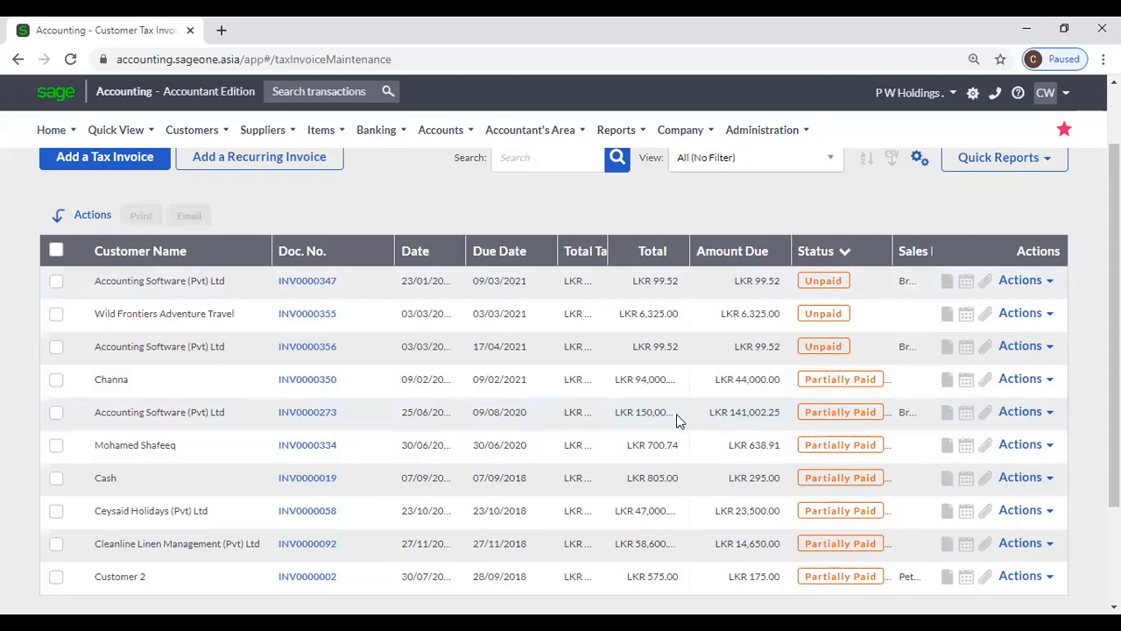
pyautogui.moveTo(685, 258); pyautogui.dragTo(704, 257)
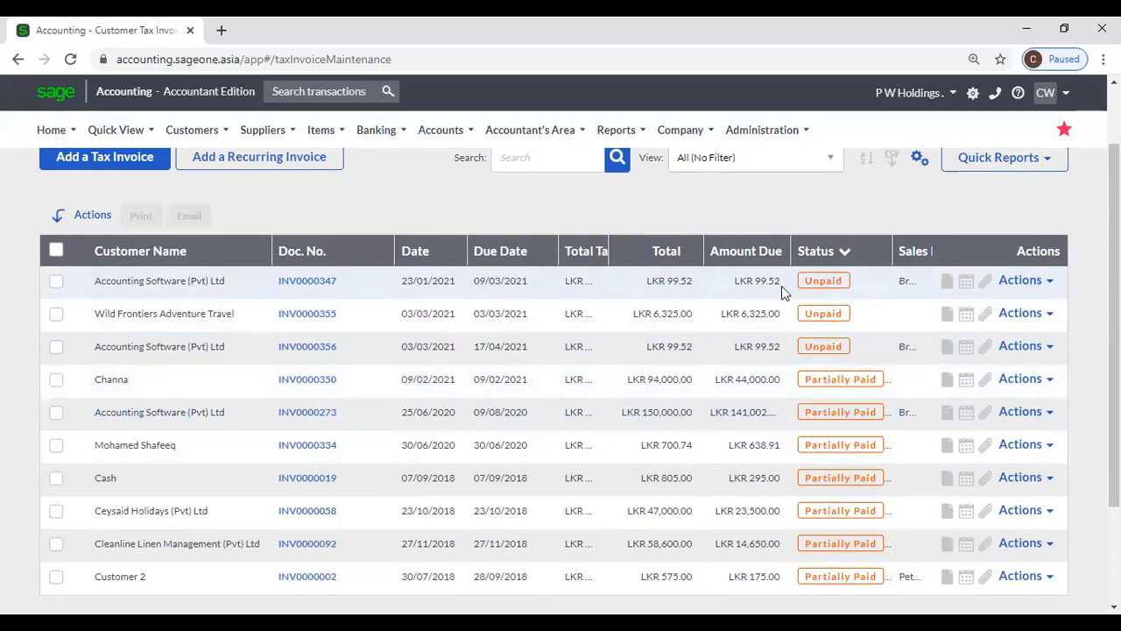
pyautogui.moveTo(791, 247); pyautogui.dragTo(806, 247)
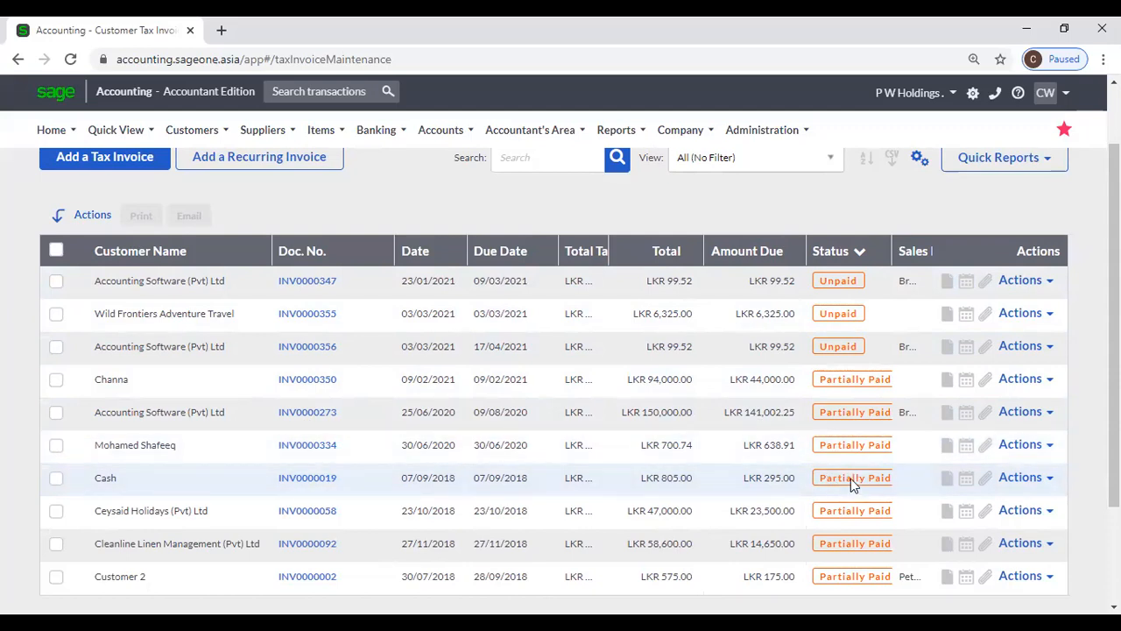
pyautogui.scroll(1, 850, 479)
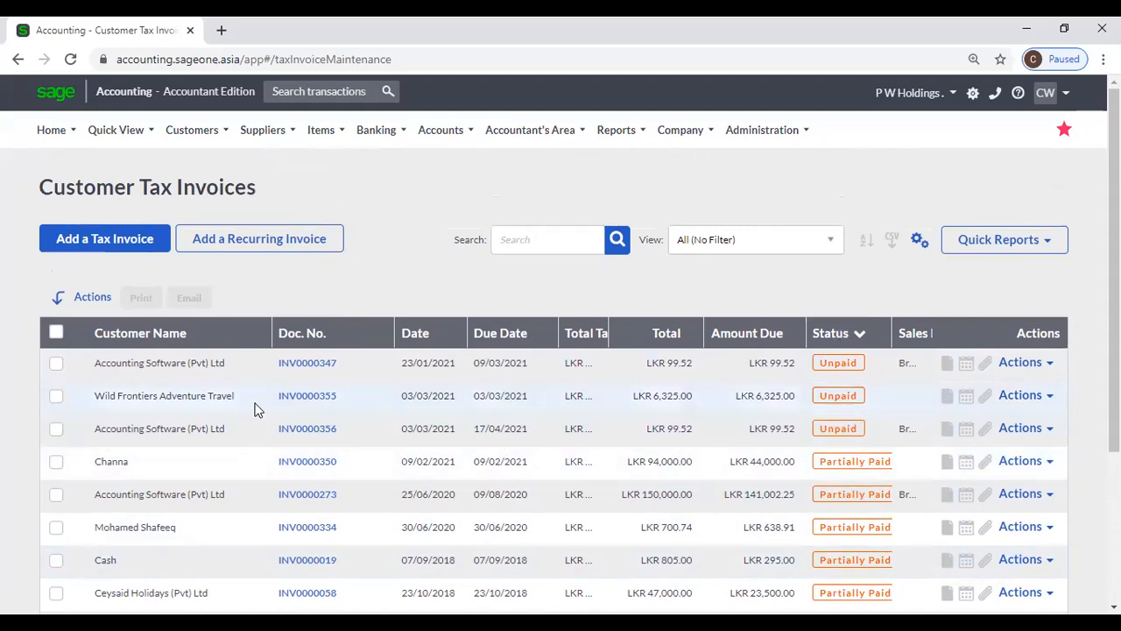
pyautogui.click(293, 369)
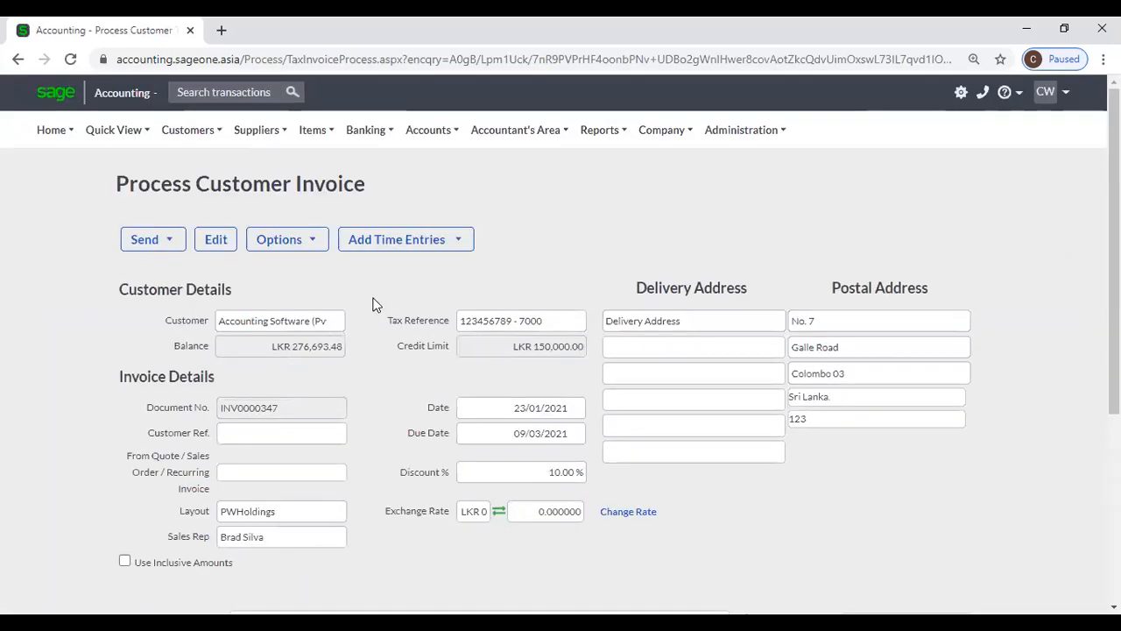
# - View INV0000347's gross profit from the Options menu and close it
pyautogui.click(293, 244)
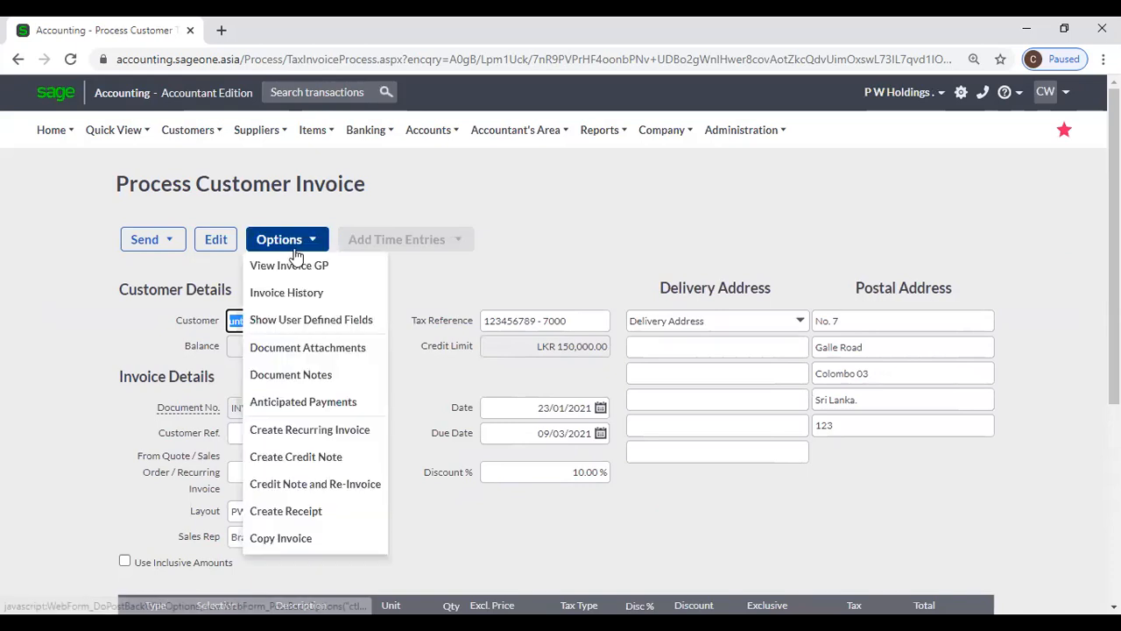
pyautogui.click(332, 272)
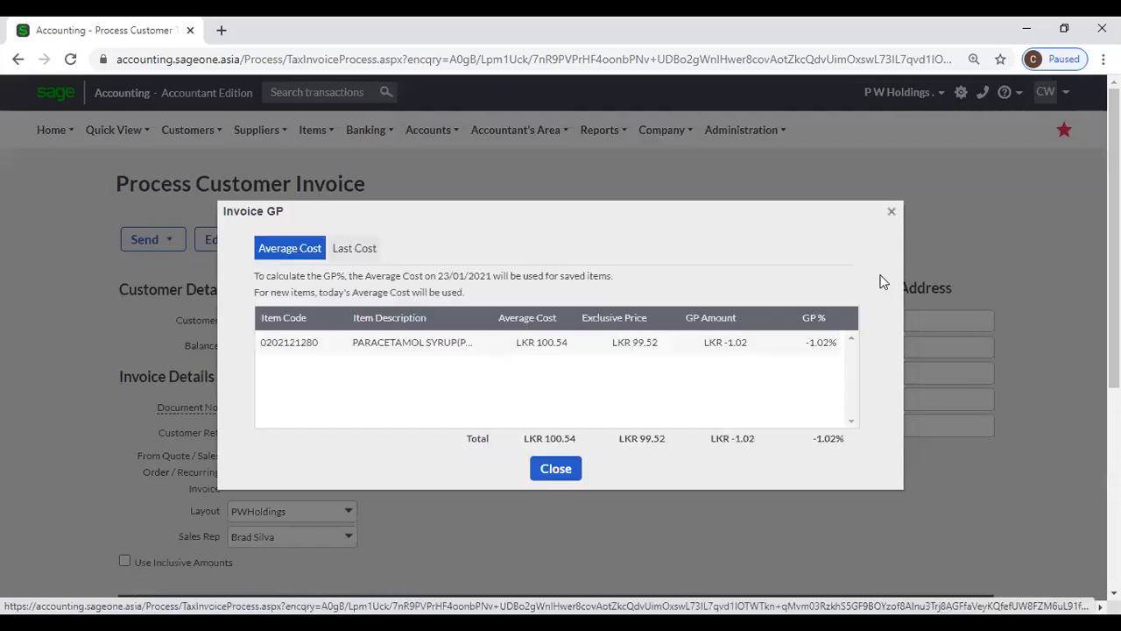
pyautogui.click(891, 214)
# - Check the invoice history through Options and close it
pyautogui.click(299, 247)
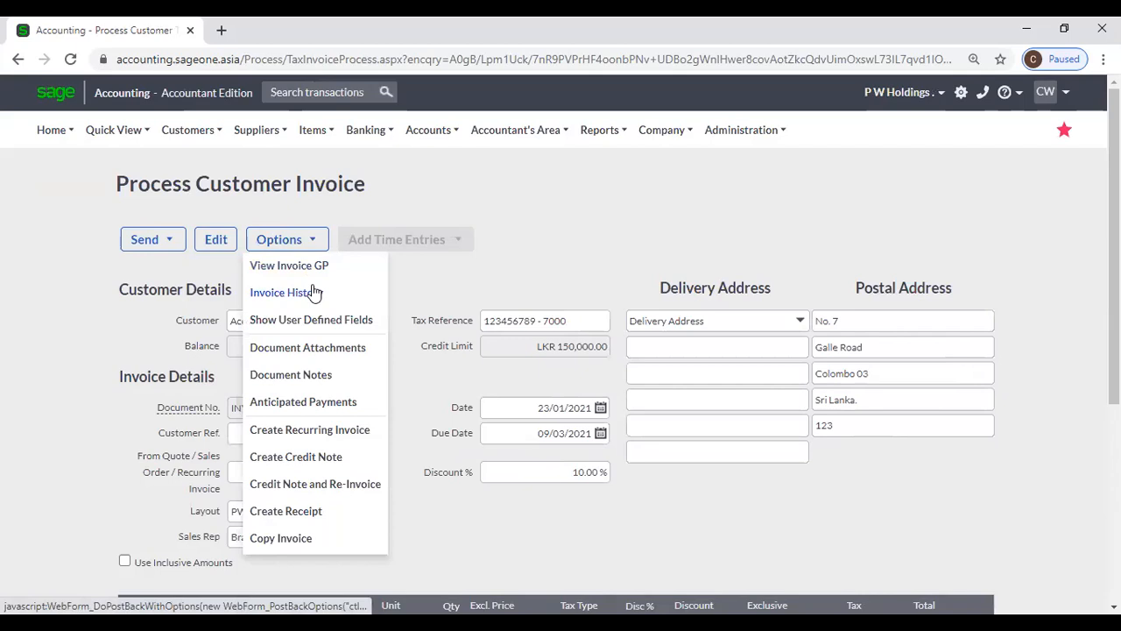
pyautogui.click(314, 290)
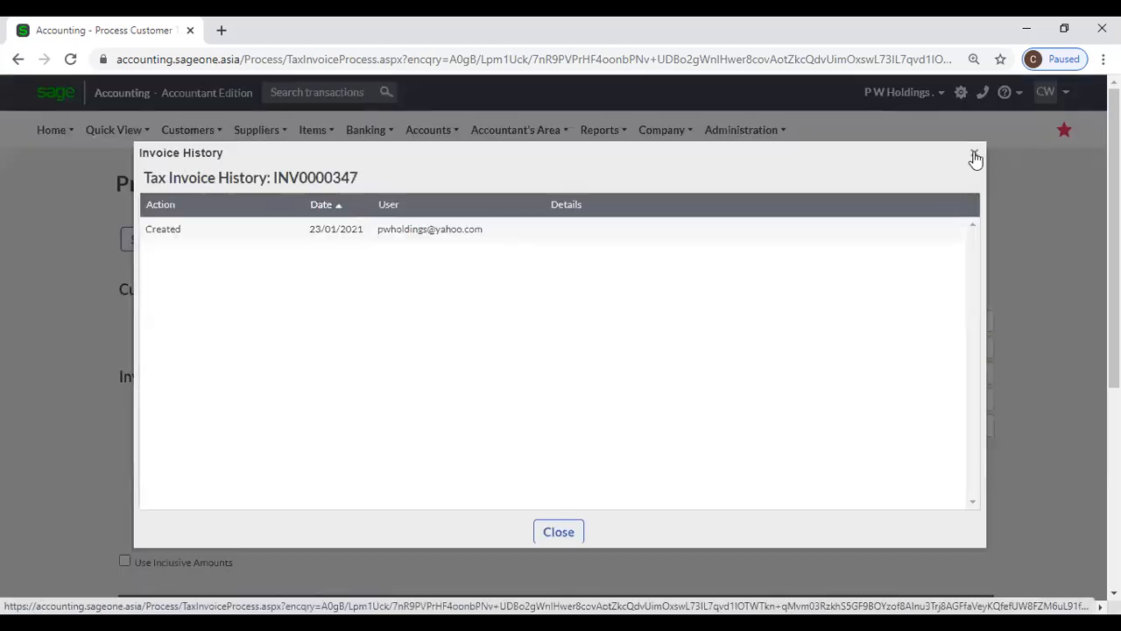
pyautogui.click(974, 157)
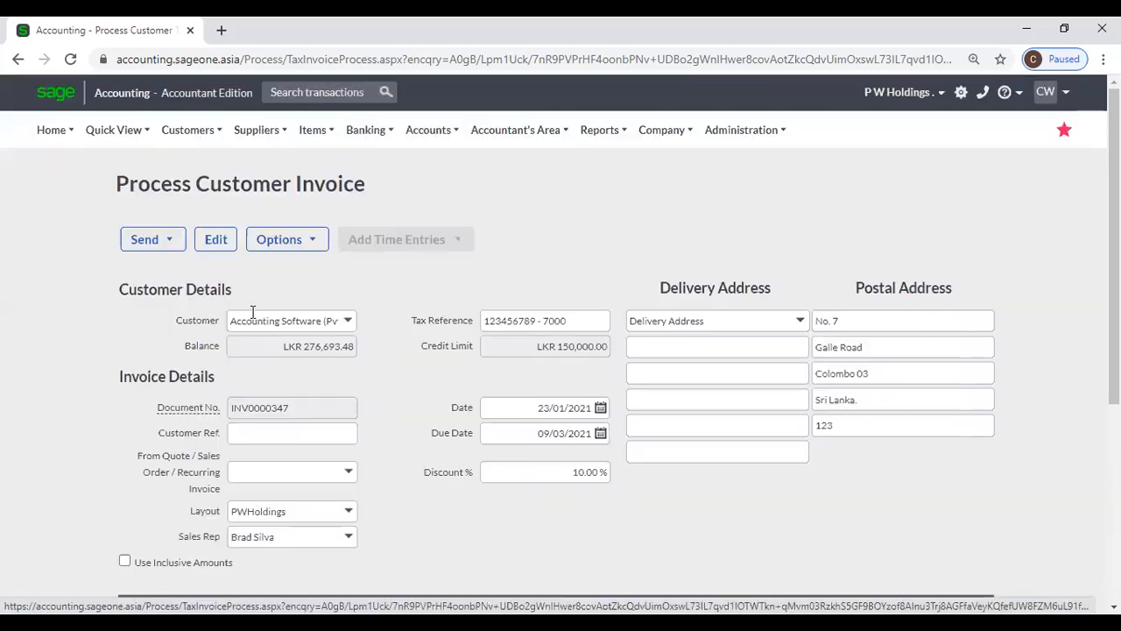
# - Show the invoice's user-defined fields through Options and close them
pyautogui.click(283, 246)
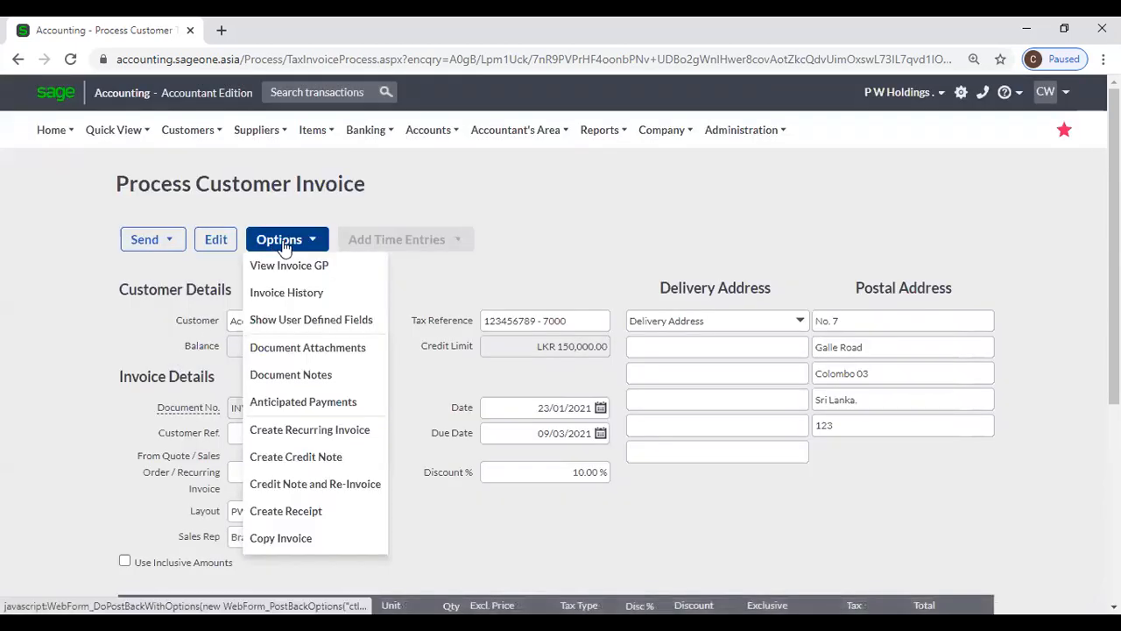
pyautogui.click(323, 322)
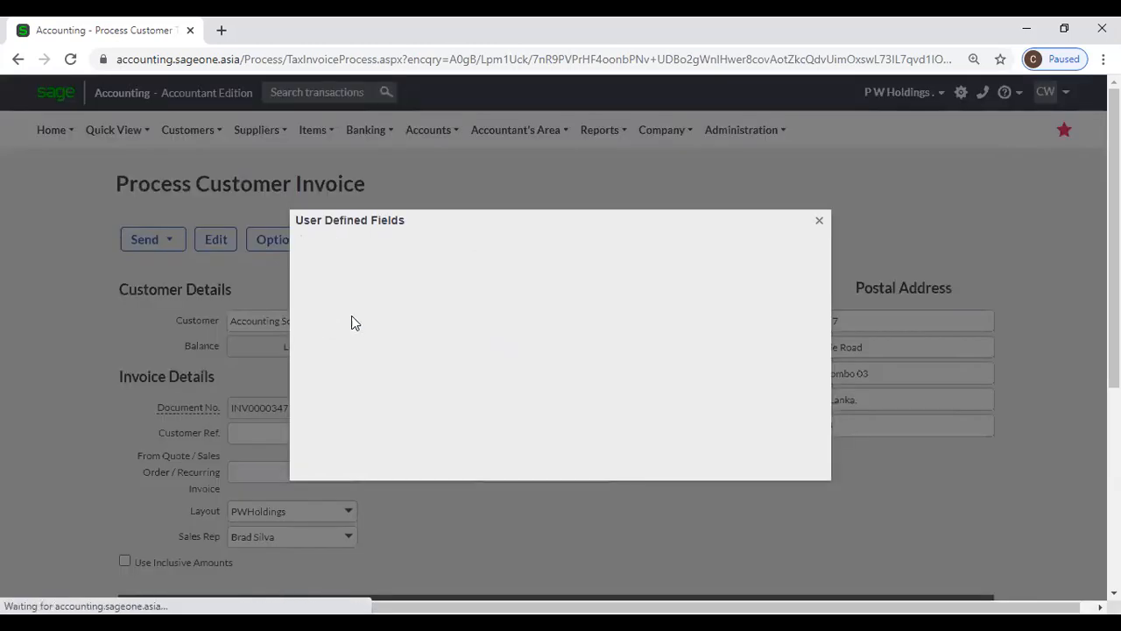
pyautogui.click(820, 221)
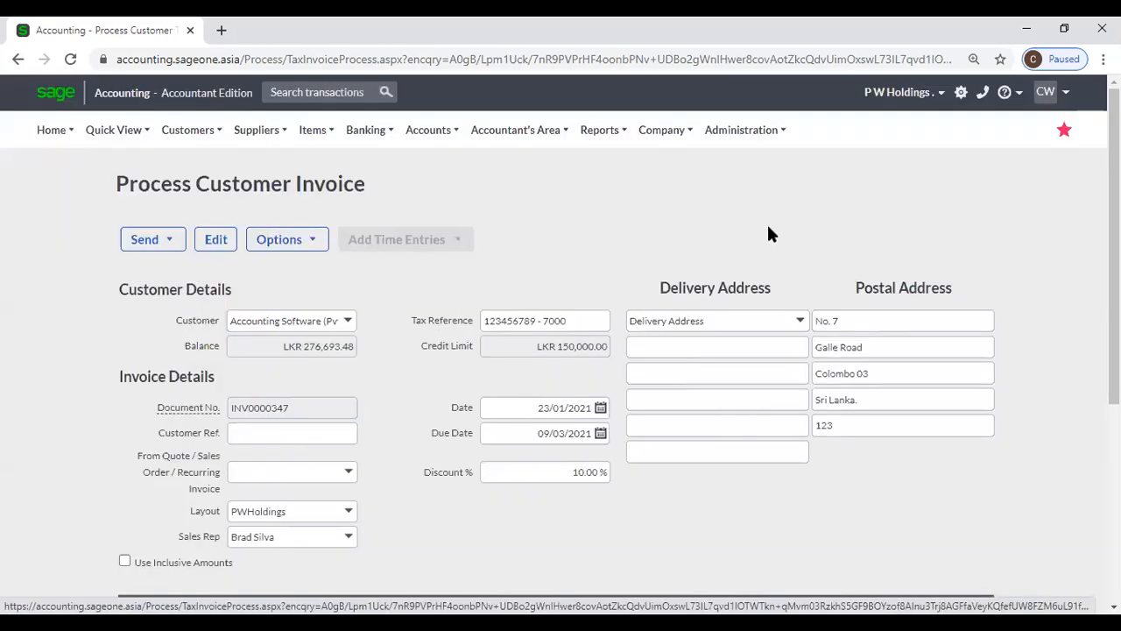
pyautogui.click(282, 239)
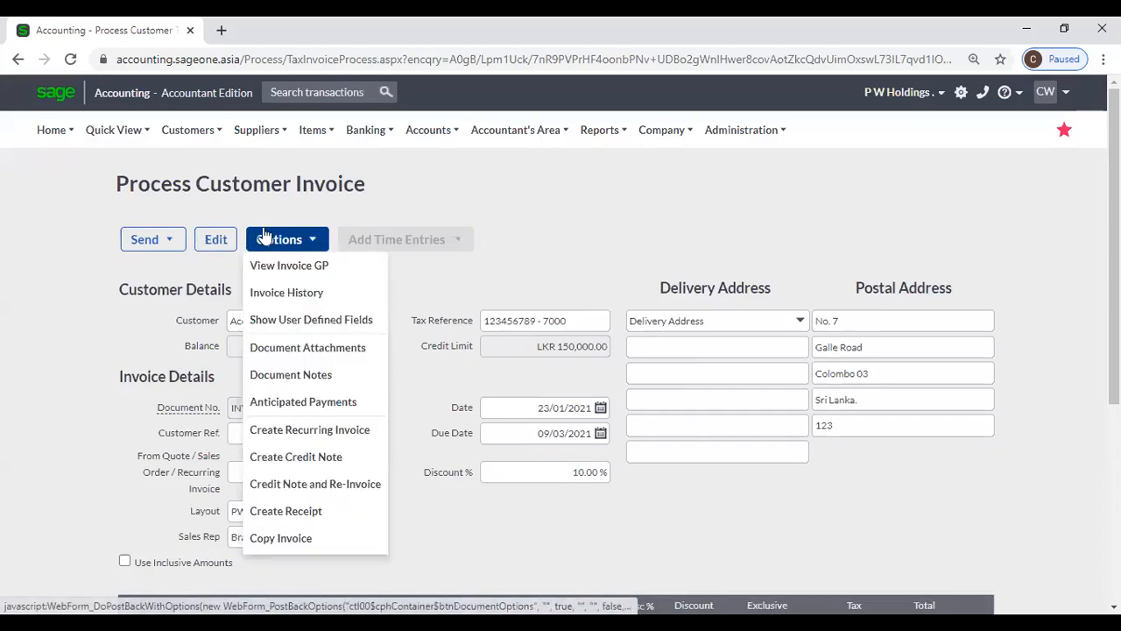
pyautogui.click(288, 399)
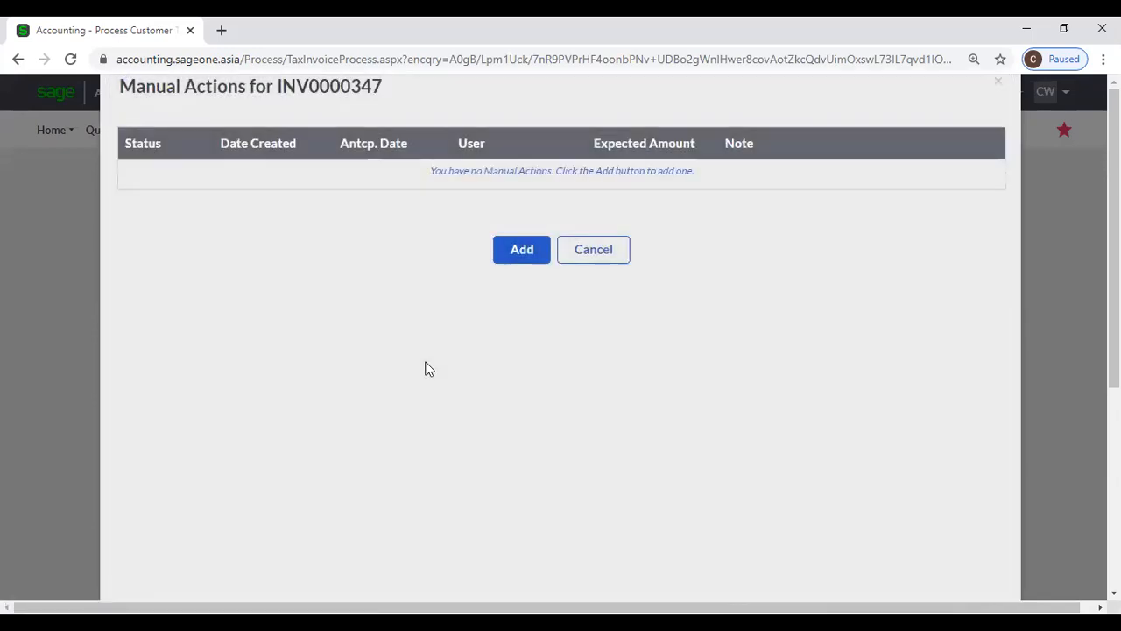
pyautogui.click(499, 257)
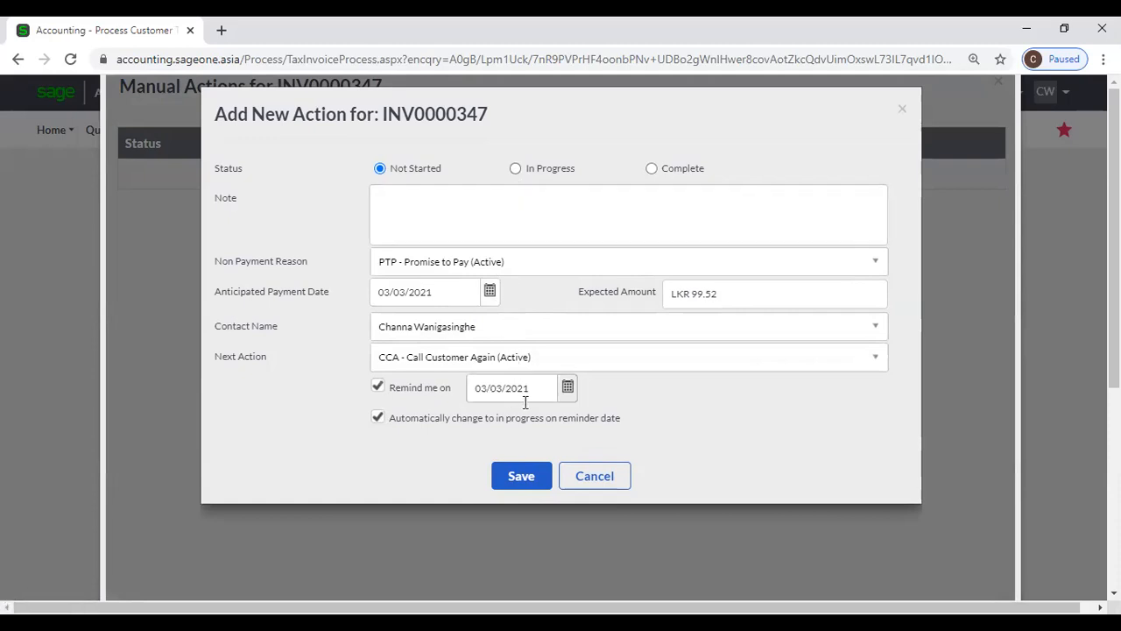
pyautogui.click(492, 292)
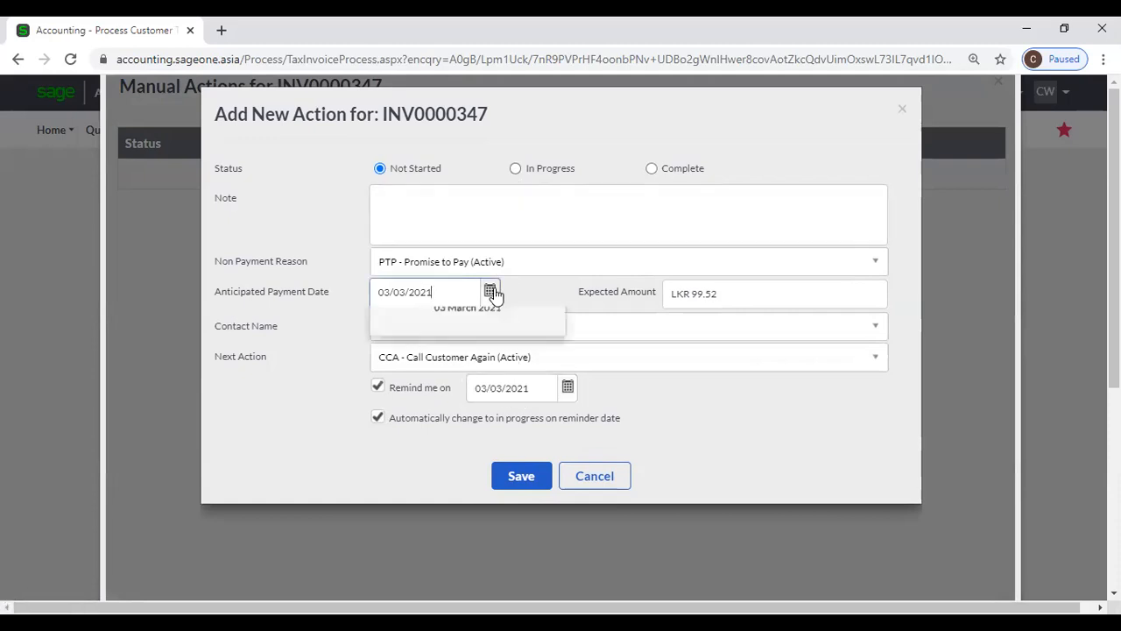
pyautogui.click(494, 292)
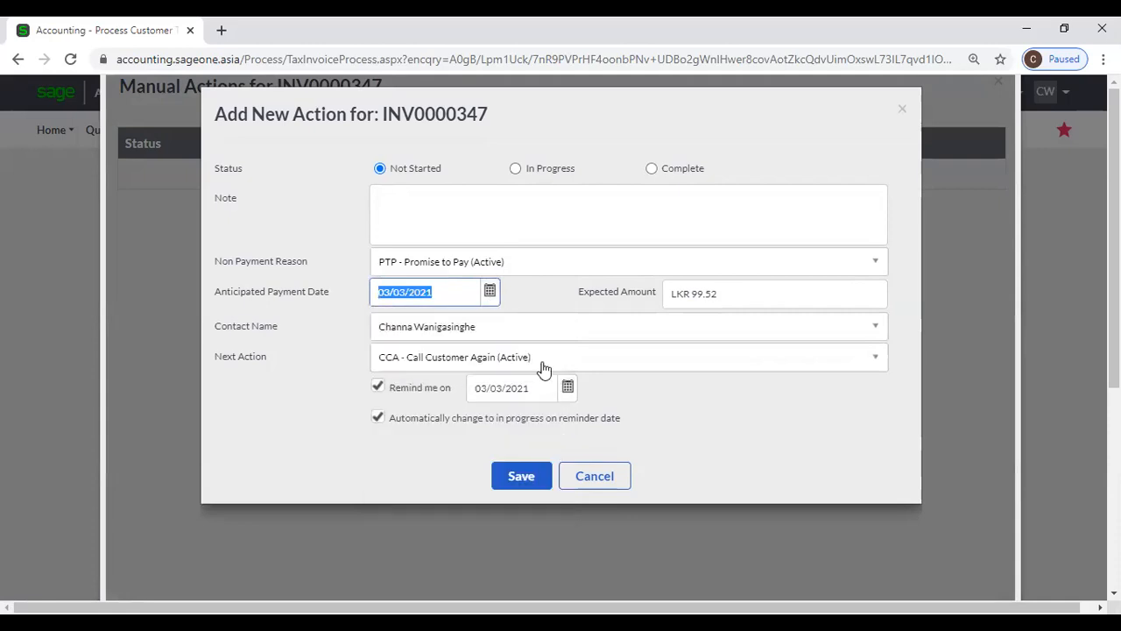
pyautogui.click(595, 484)
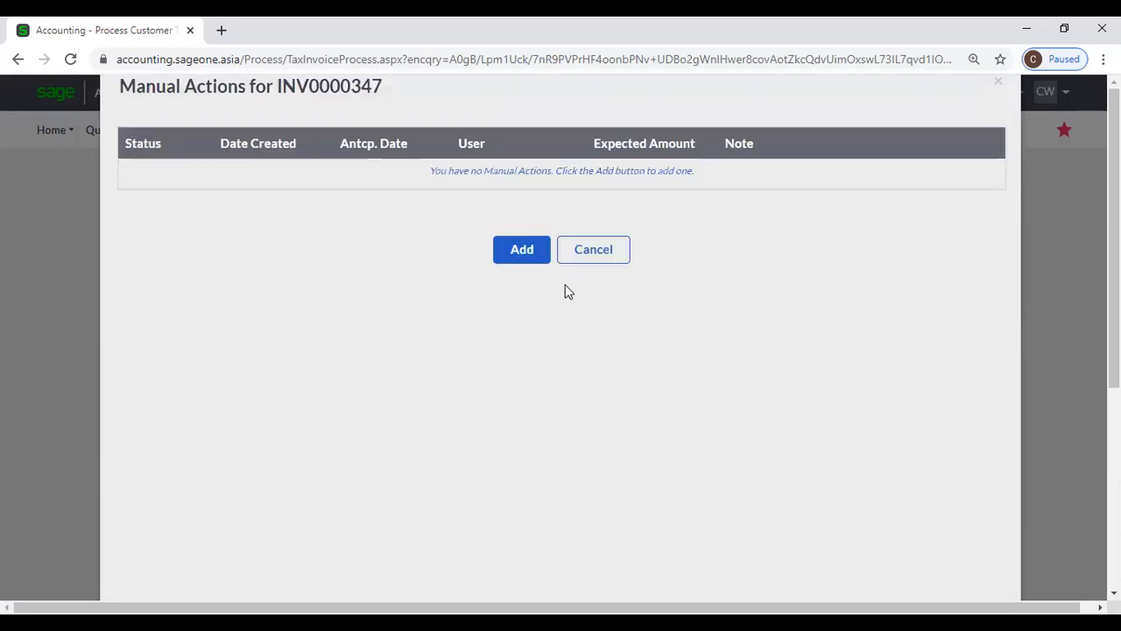
pyautogui.click(593, 252)
pyautogui.click(282, 239)
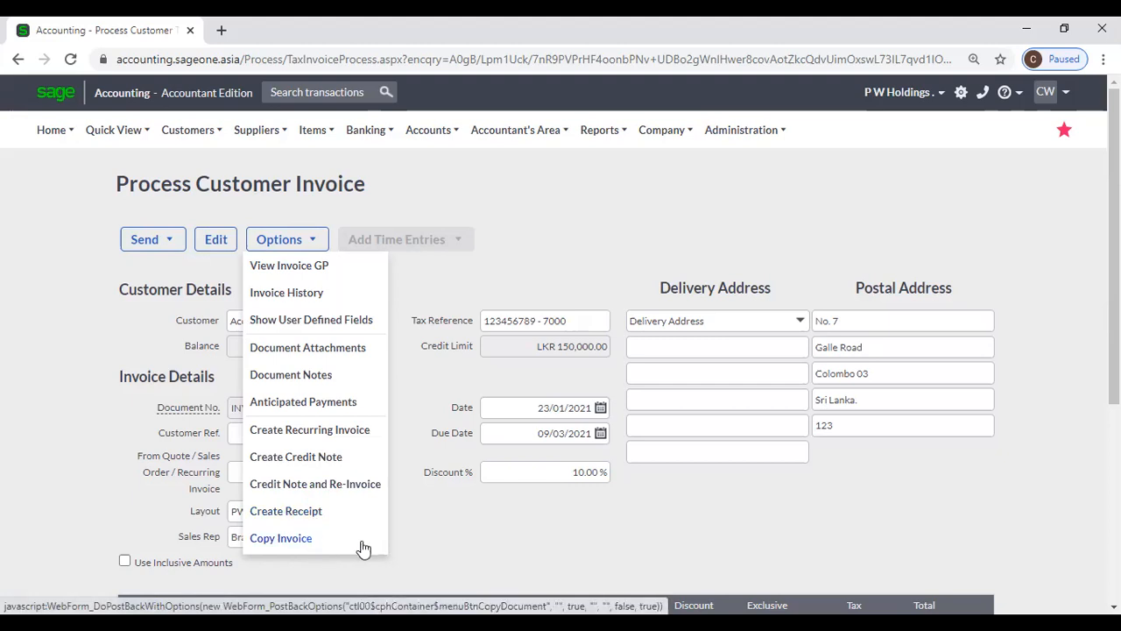
# - Scroll through INV0000347's line item, then go back to the Customer Tax Invoices list
pyautogui.scroll(-2, 569, 495)
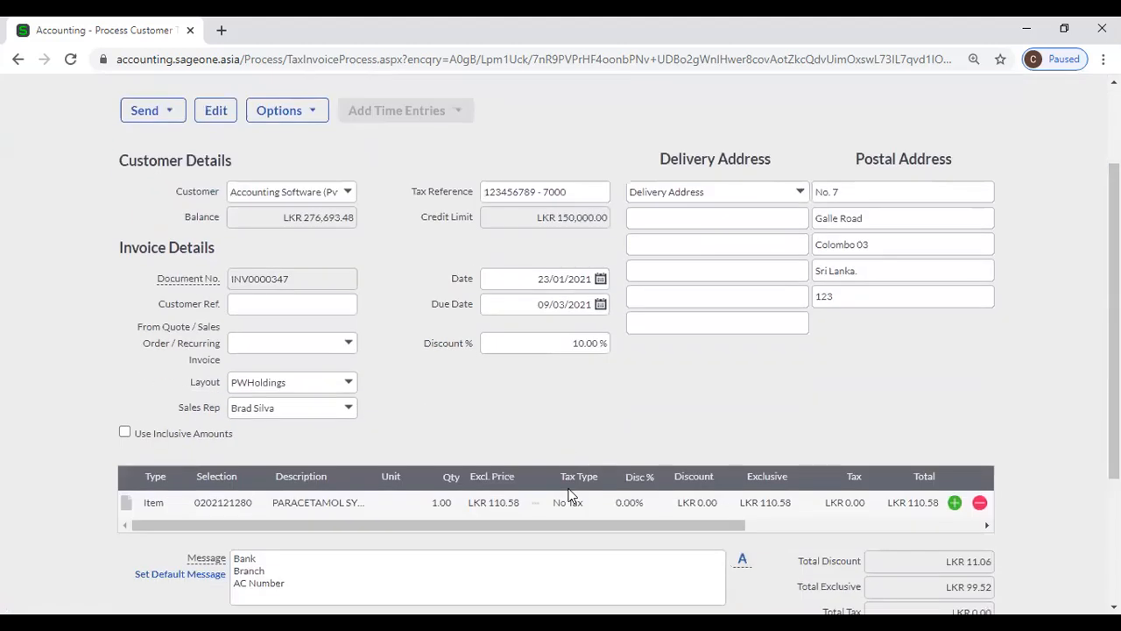
pyautogui.scroll(2, 569, 495)
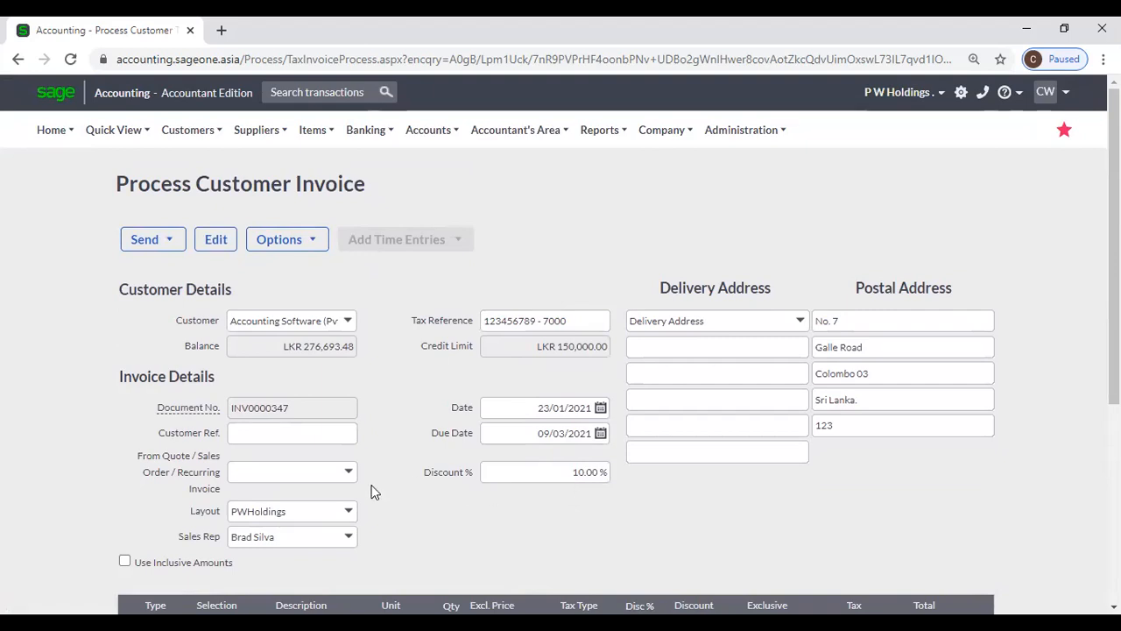
pyautogui.scroll(-1, 371, 492)
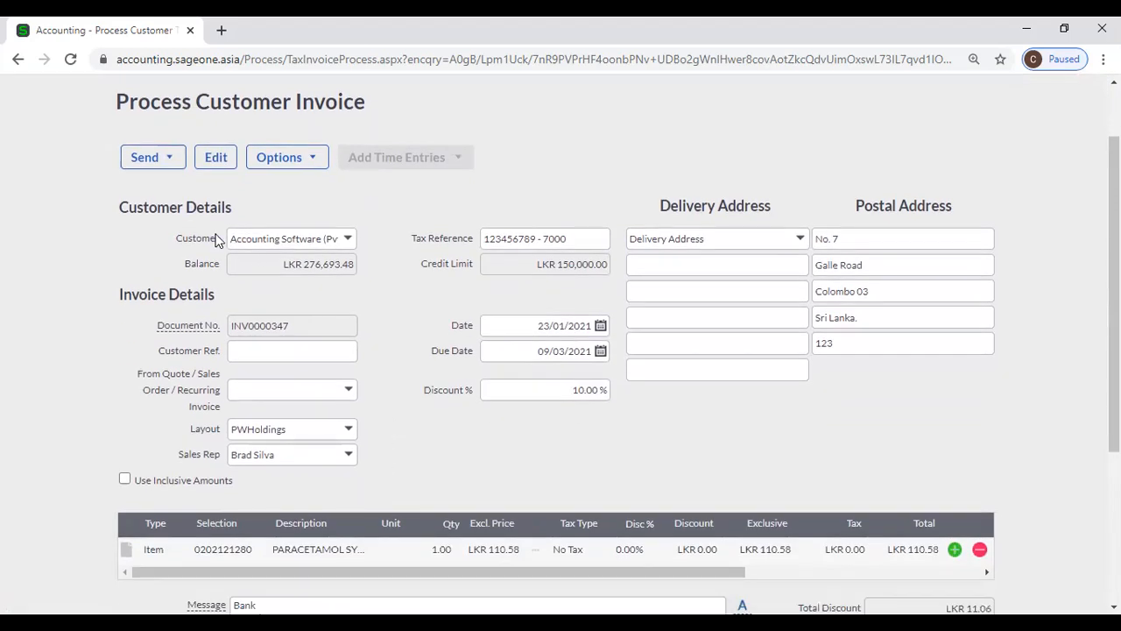
pyautogui.click(17, 65)
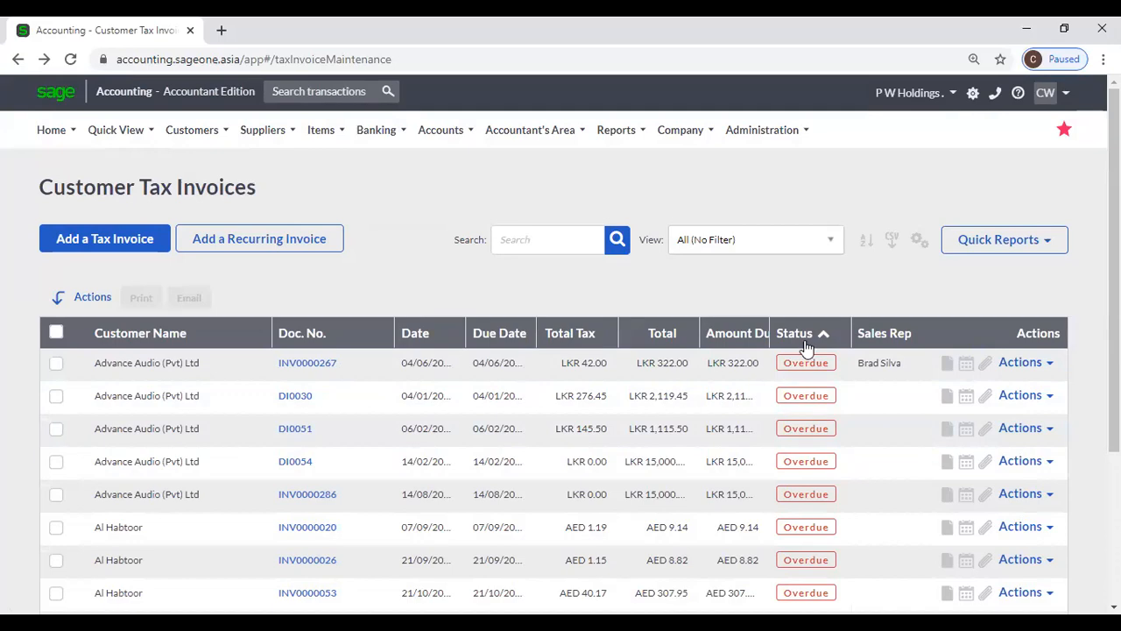
# - Sort invoices by customer name, open INV0000298 and inspect its line item description and price
pyautogui.click(118, 333)
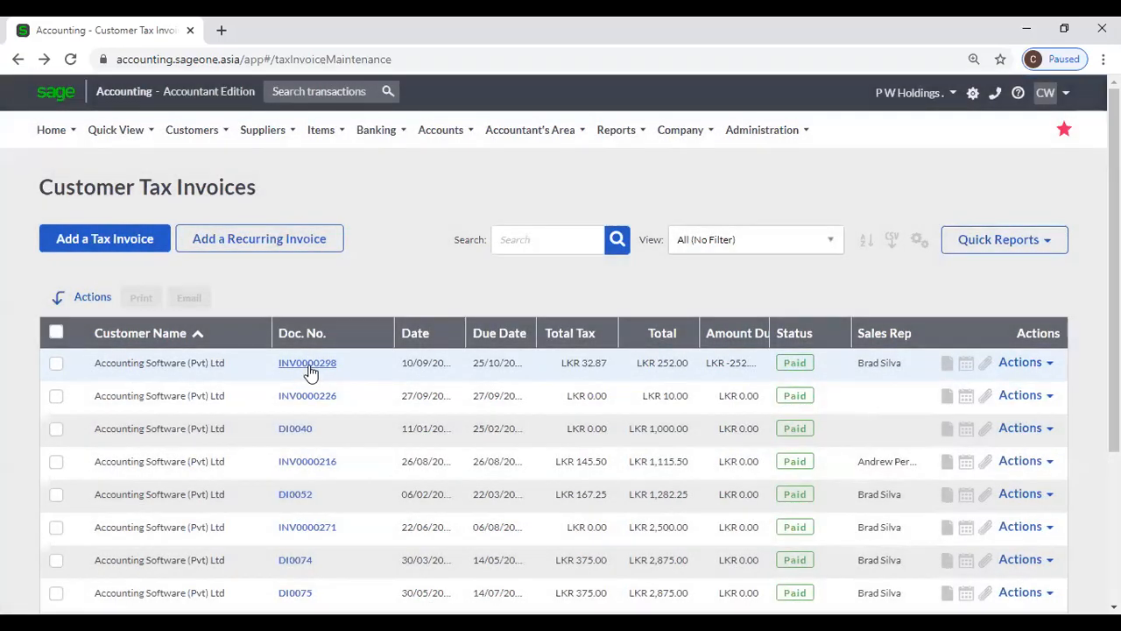
pyautogui.click(309, 369)
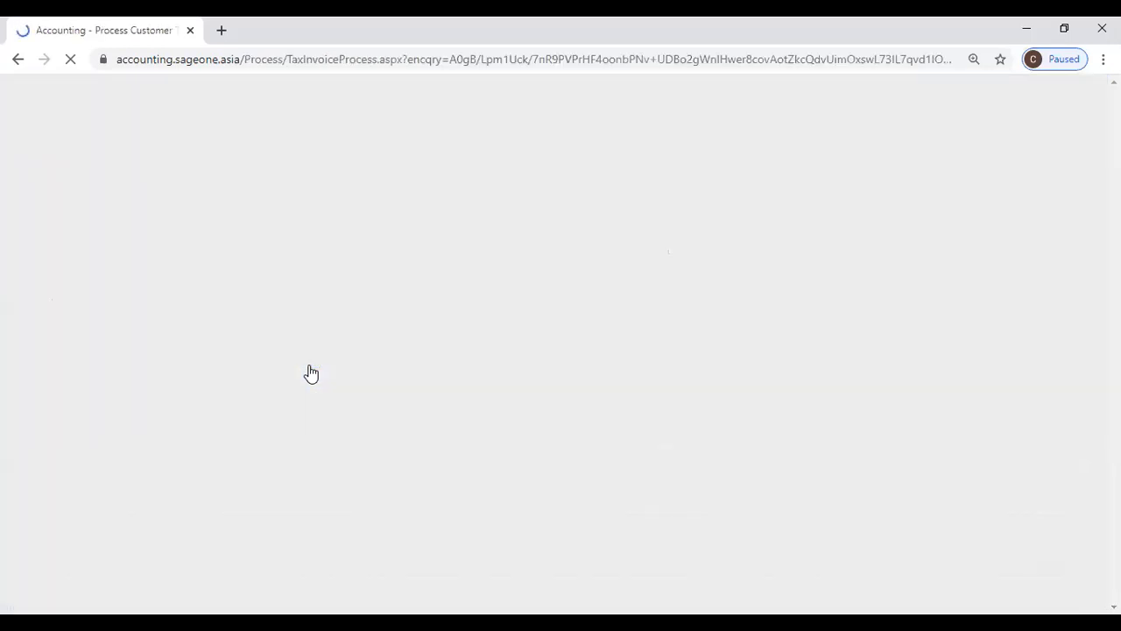
pyautogui.scroll(-4, 413, 354)
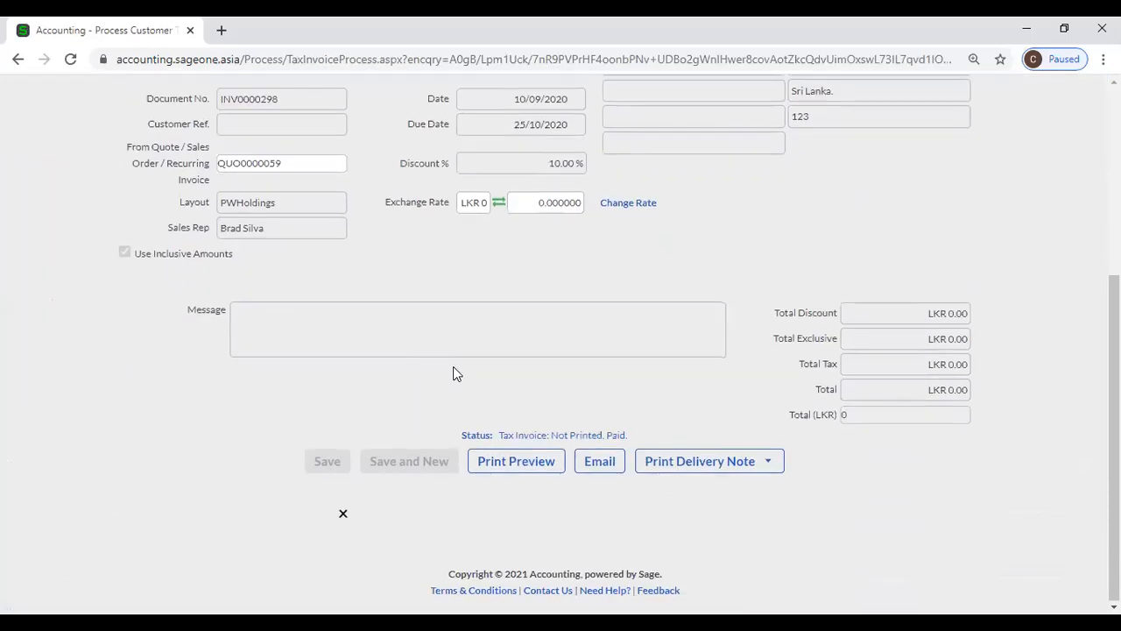
pyautogui.click(313, 321)
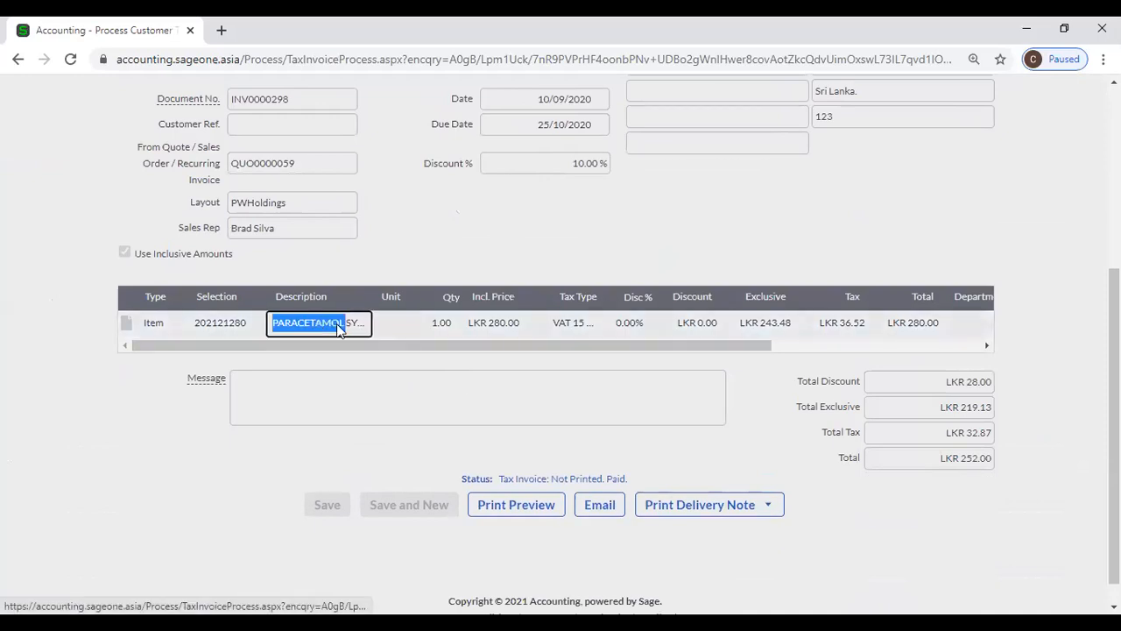
pyautogui.click(447, 325)
pyautogui.click(491, 326)
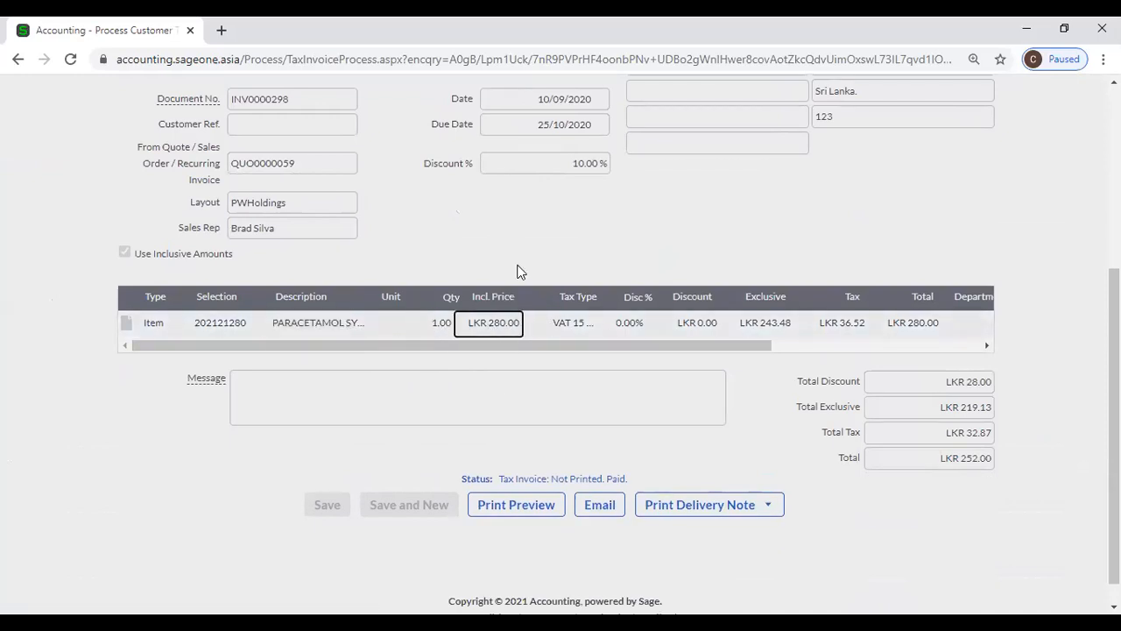
pyautogui.scroll(2, 407, 263)
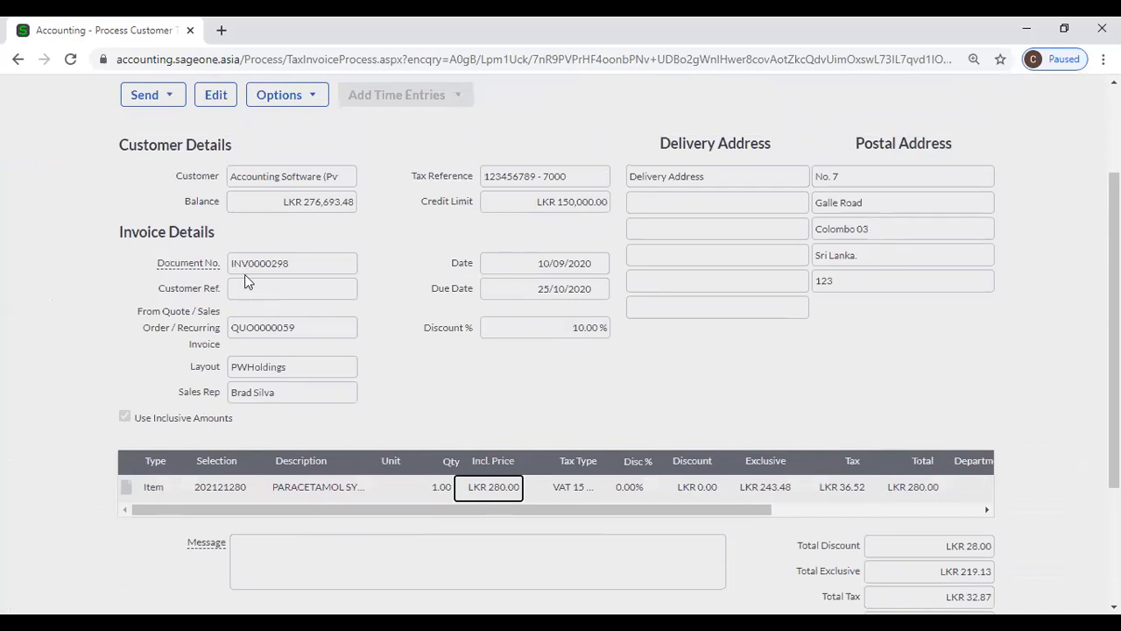
# - Edit the paid invoice INV0000298, confirming Yes, and check the line description is editable
pyautogui.click(215, 94)
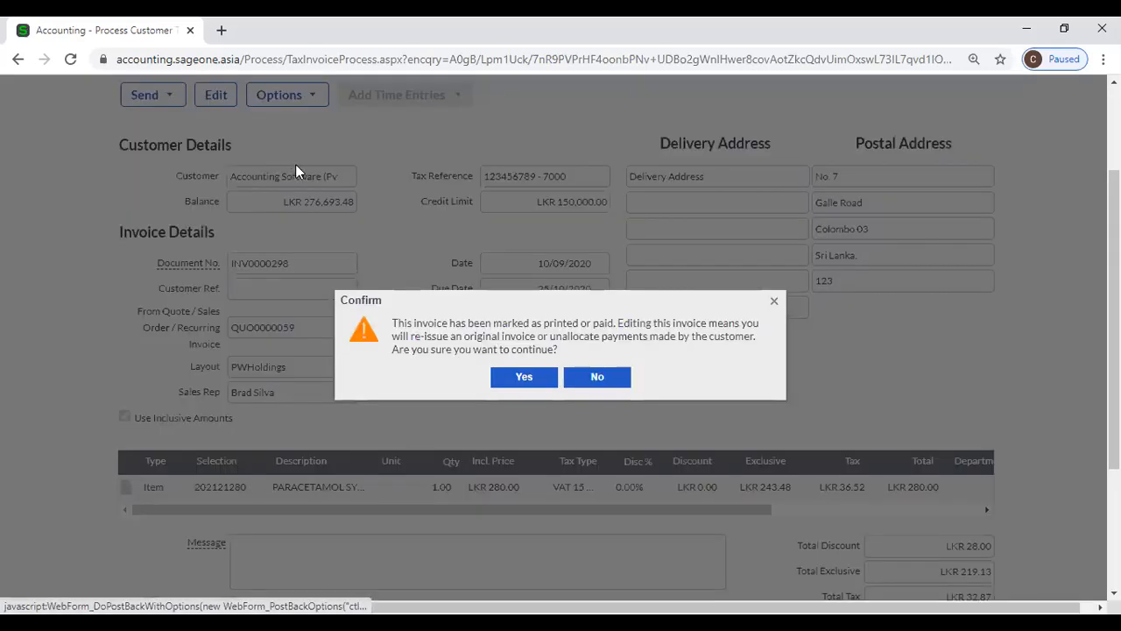
pyautogui.click(507, 379)
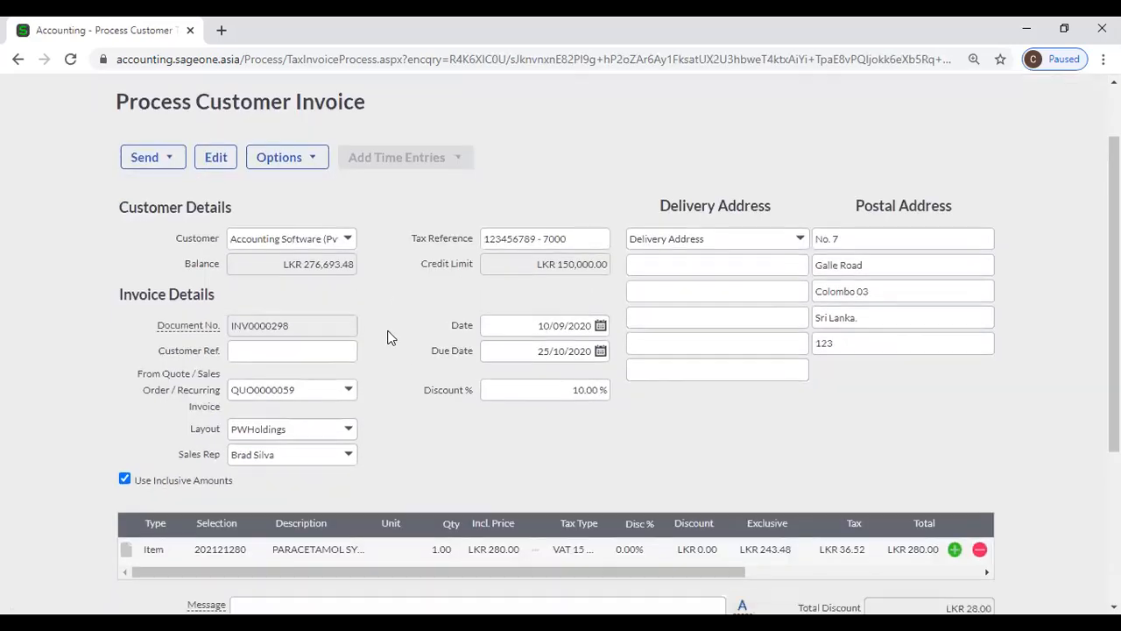
pyautogui.scroll(-3, 388, 346)
pyautogui.click(298, 389)
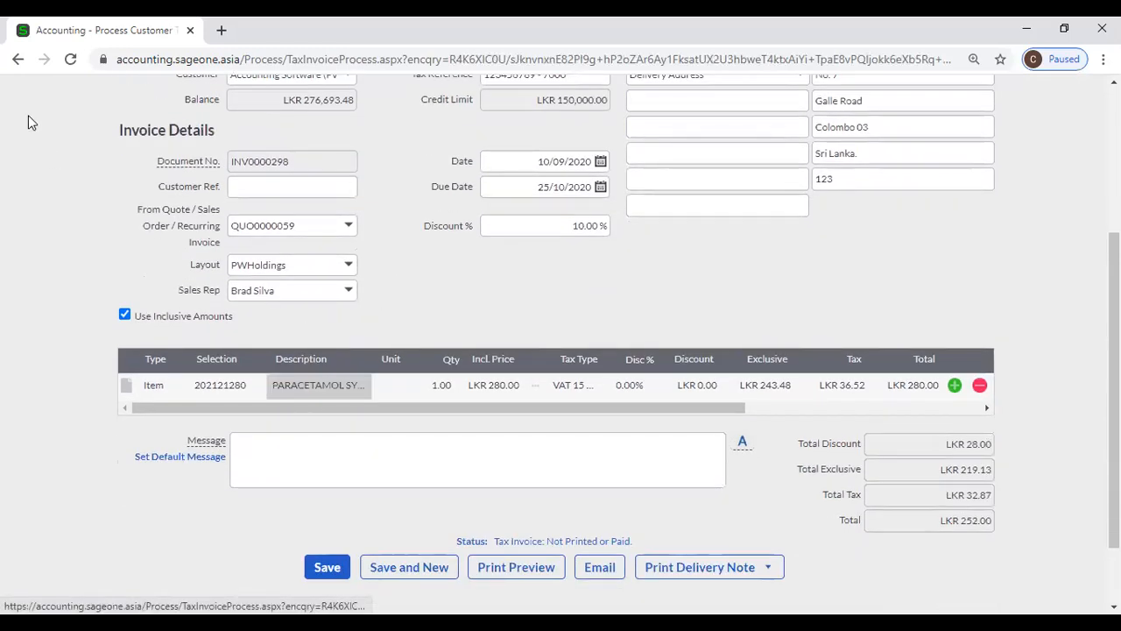
pyautogui.click(19, 60)
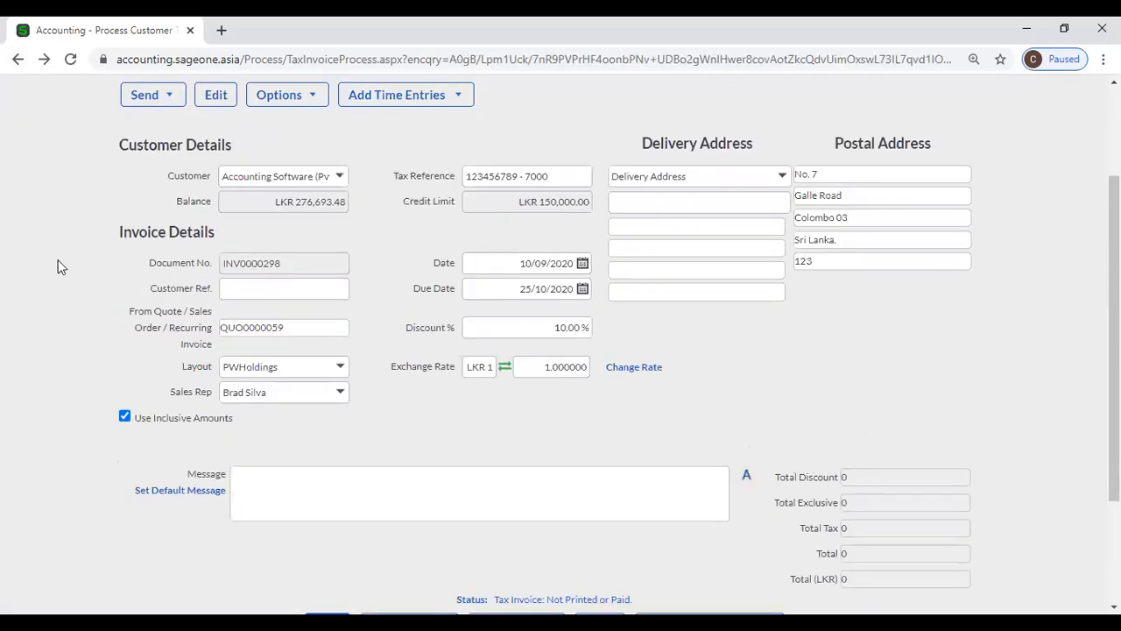
pyautogui.scroll(2, 31, 259)
# - Open INV0000226 from Customer Tax Invoices and look over its PWHoldings layout and document number
pyautogui.moveTo(206, 131)
pyautogui.moveTo(194, 190)
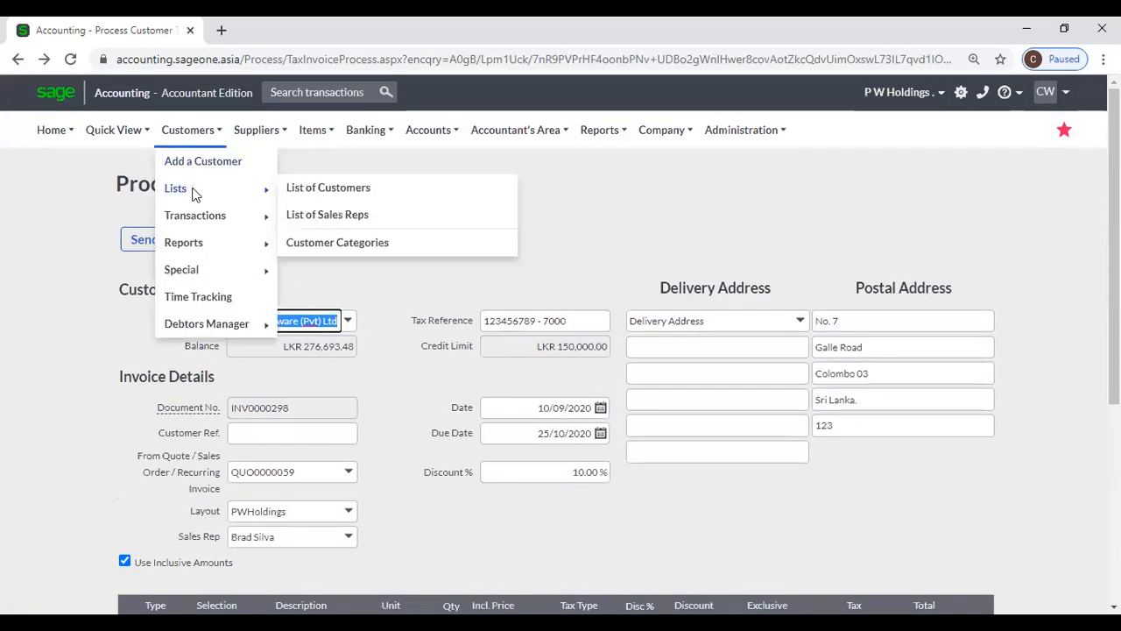
pyautogui.moveTo(195, 215)
pyautogui.click(341, 273)
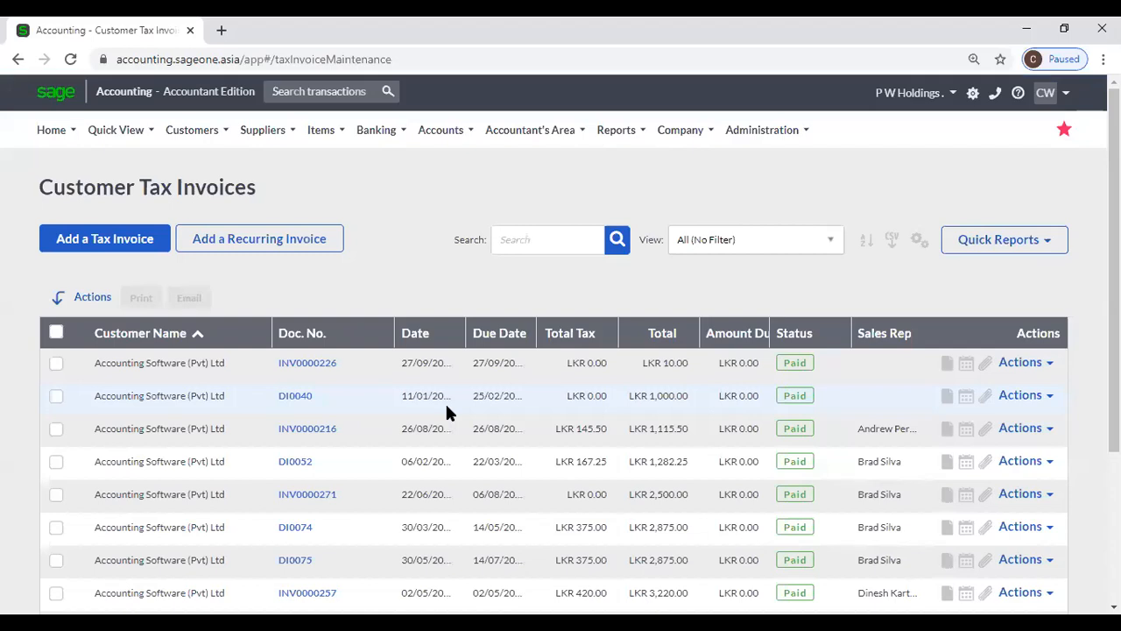
pyautogui.click(306, 364)
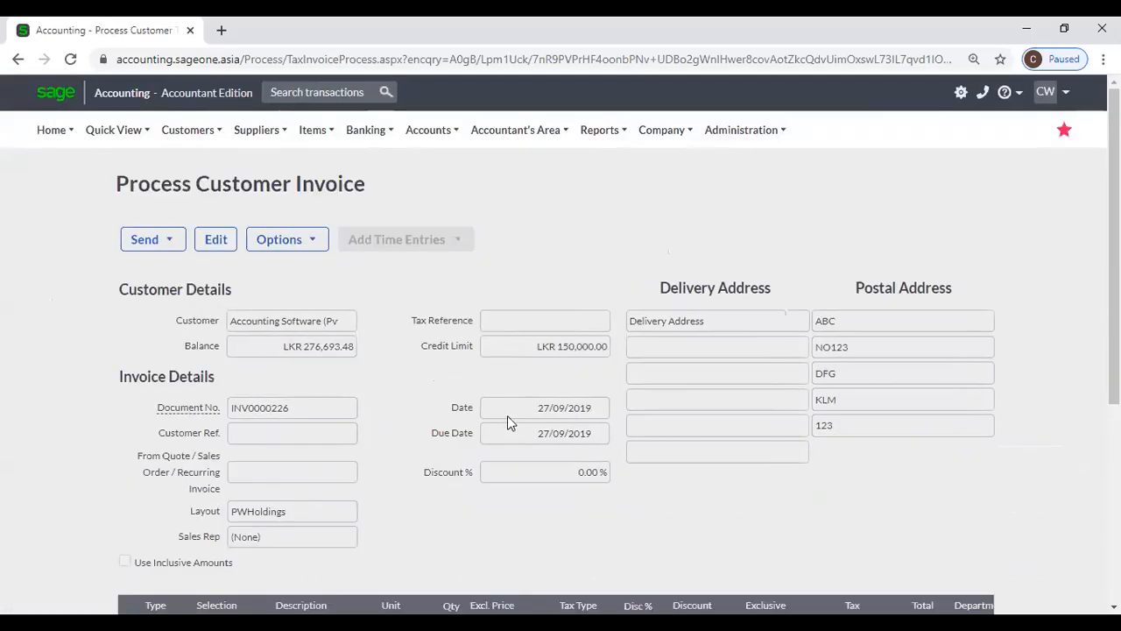
pyautogui.scroll(-3, 333, 426)
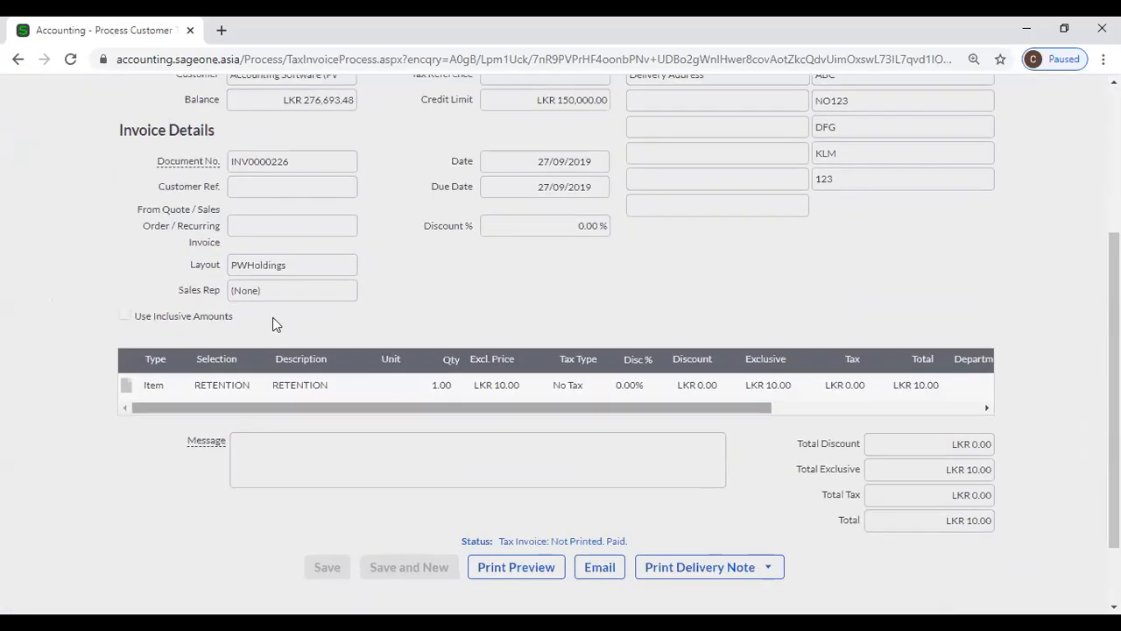
pyautogui.doubleClick(283, 267)
pyautogui.click(310, 218)
pyautogui.doubleClick(314, 166)
pyautogui.click(339, 270)
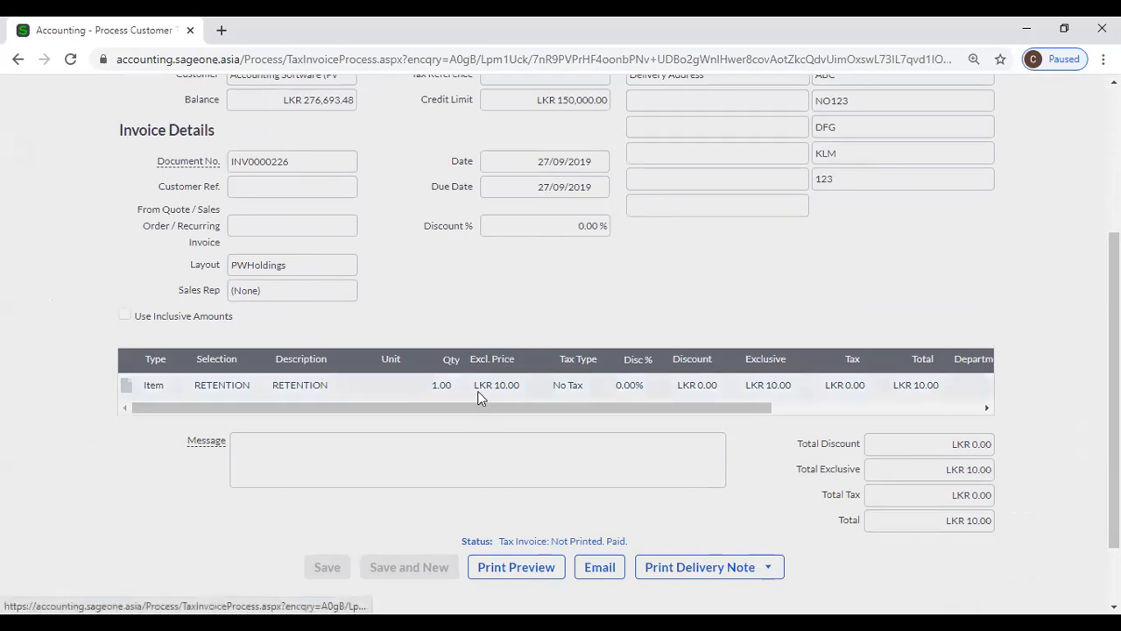
pyautogui.scroll(3, 392, 333)
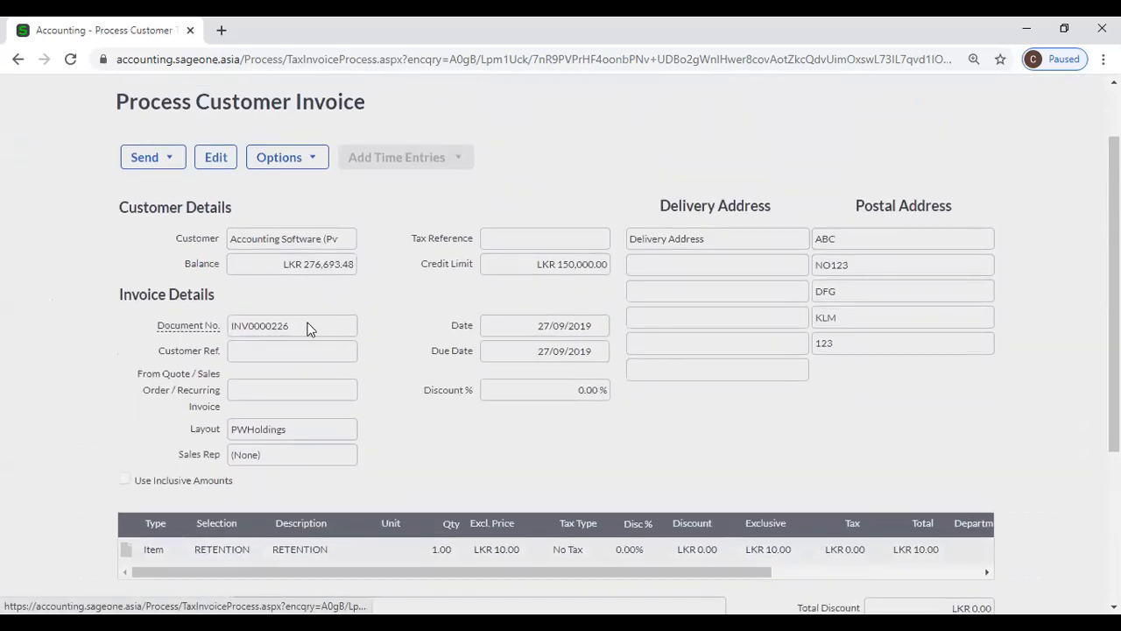
# - Reopen paid invoice INV0000226 for editing with Yes, then check the customer reference and name fields
pyautogui.click(206, 160)
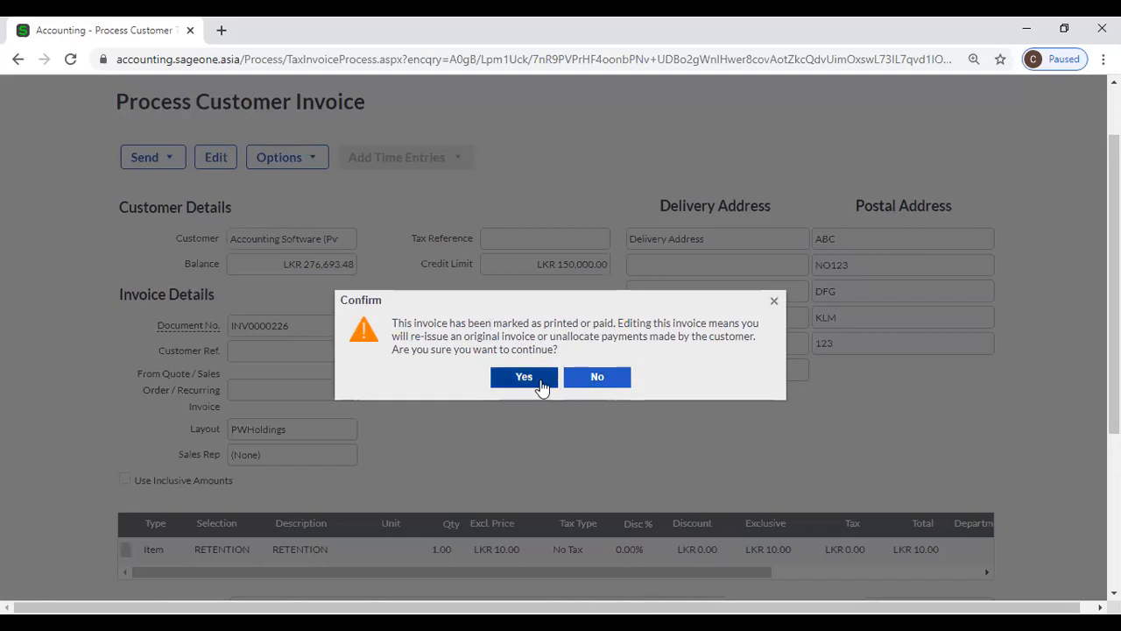
pyautogui.click(542, 383)
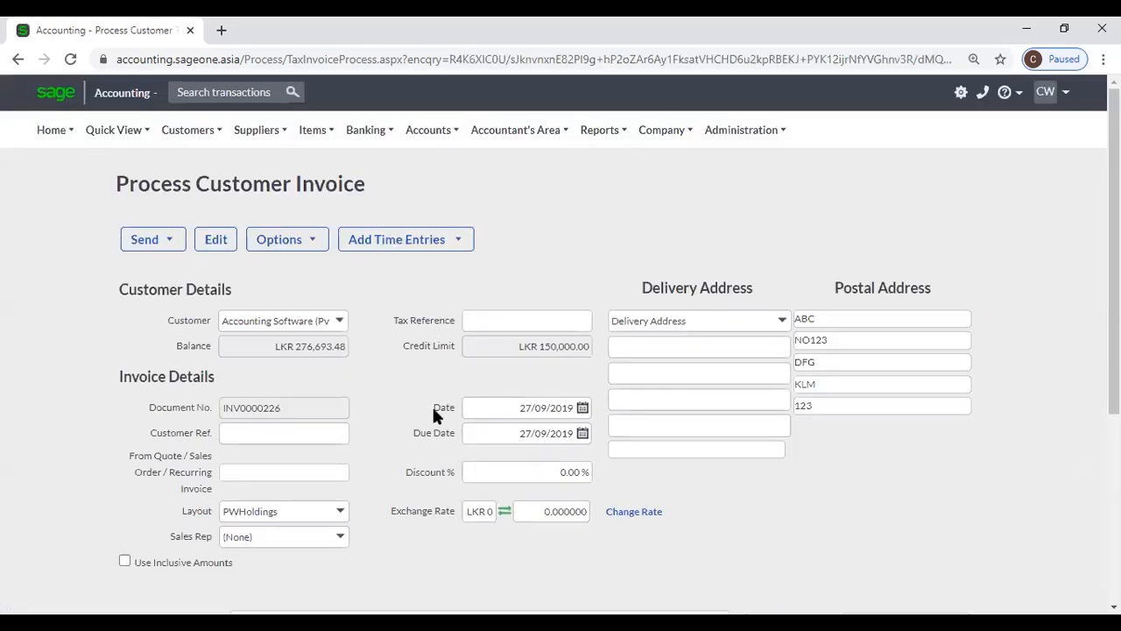
pyautogui.scroll(-1, 307, 386)
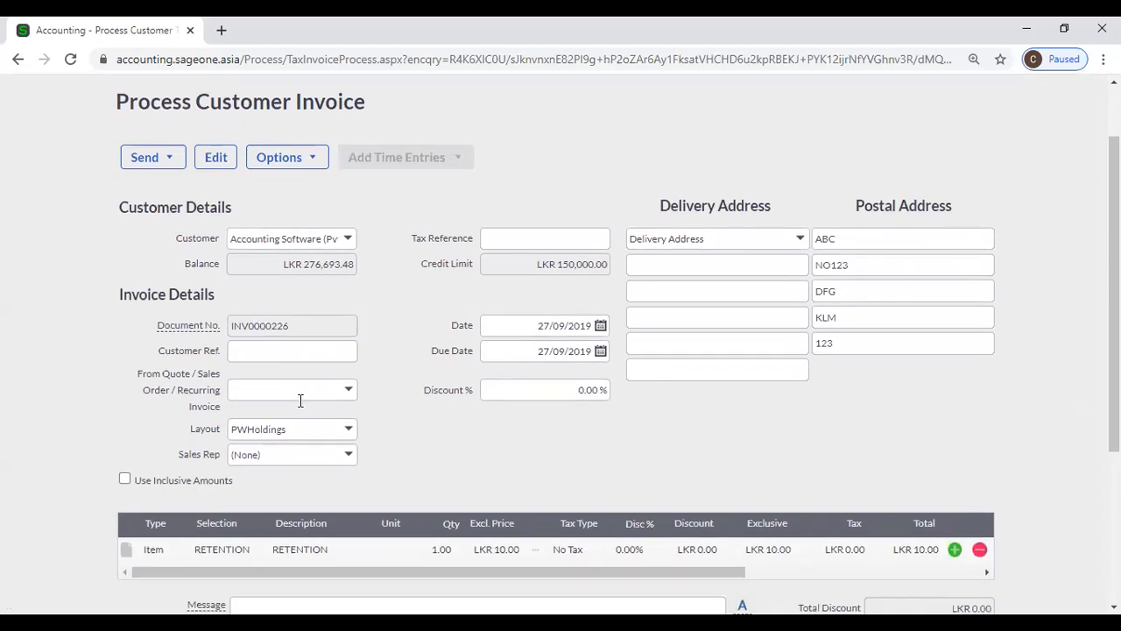
pyautogui.click(300, 349)
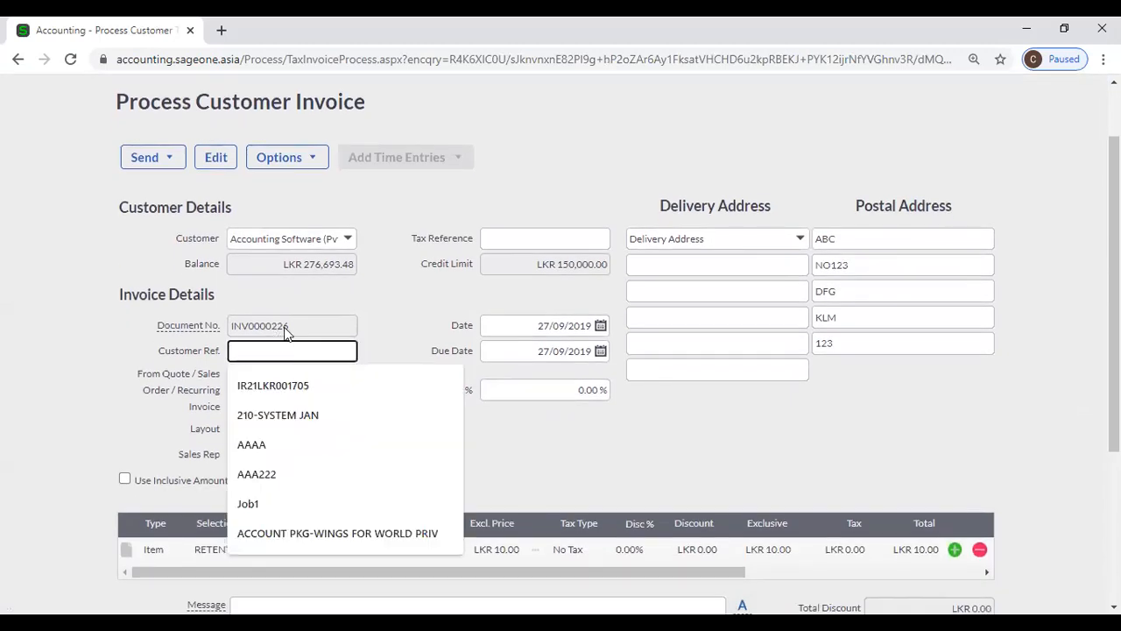
pyautogui.click(279, 333)
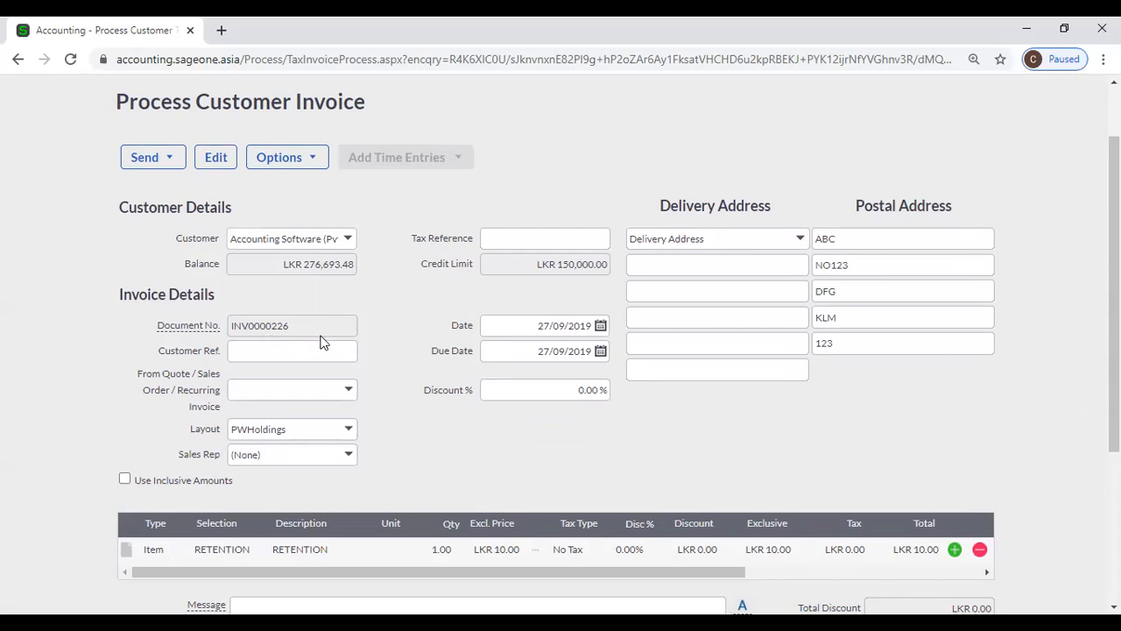
pyautogui.click(258, 241)
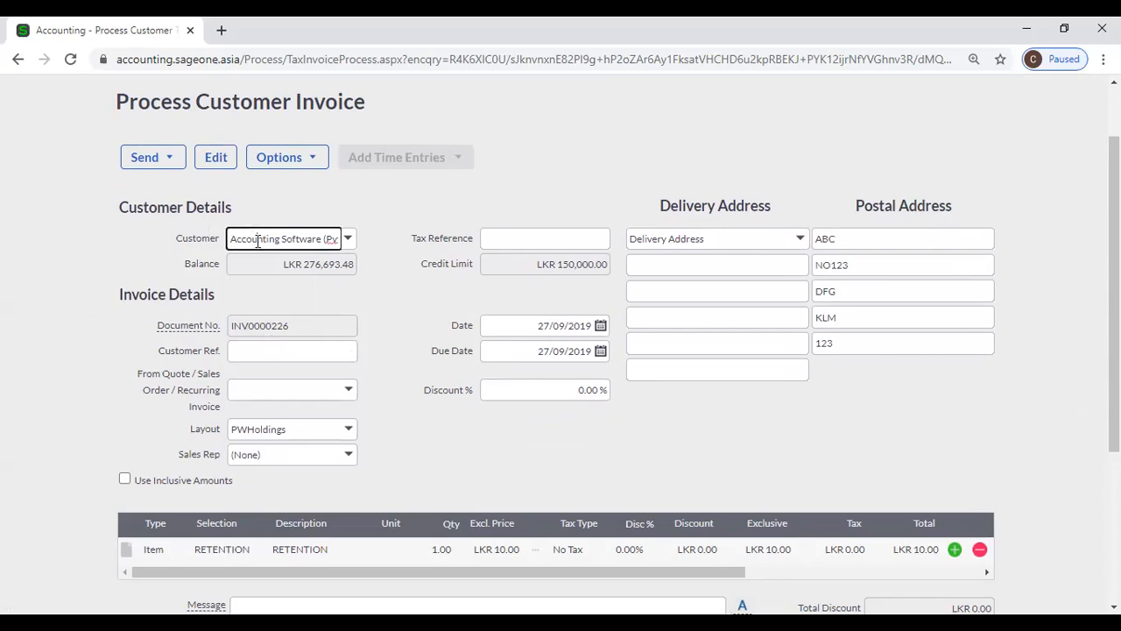
# - Check the line item's description and item code, keeping RETENTION as the code
pyautogui.scroll(-3, 374, 375)
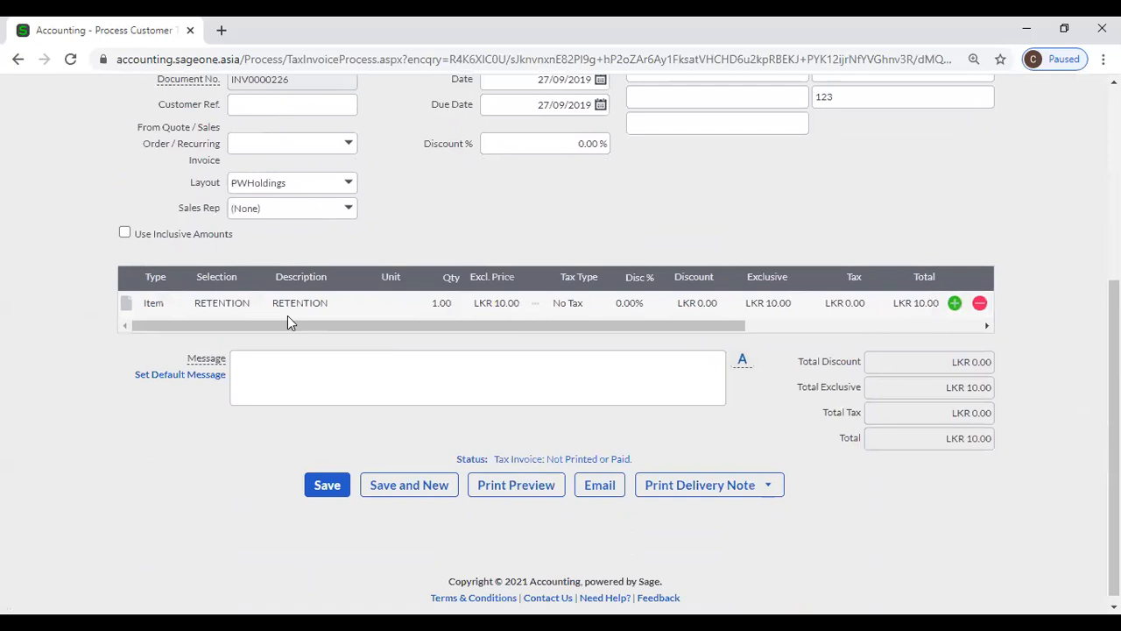
pyautogui.click(319, 303)
pyautogui.click(235, 298)
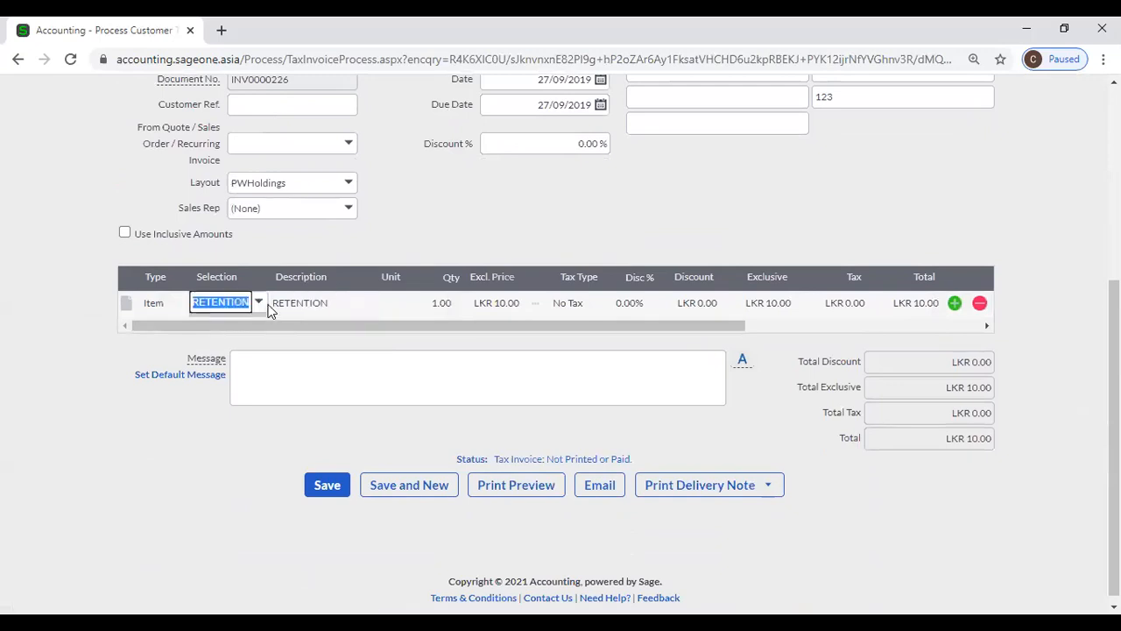
pyautogui.click(260, 303)
pyautogui.click(406, 234)
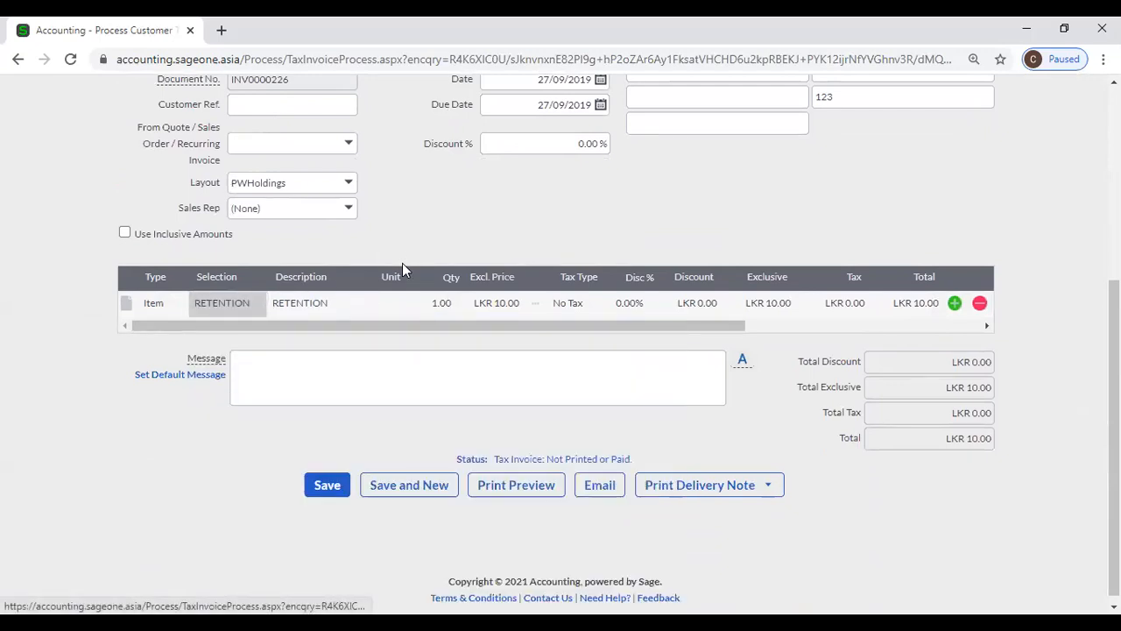
pyautogui.scroll(4, 246, 488)
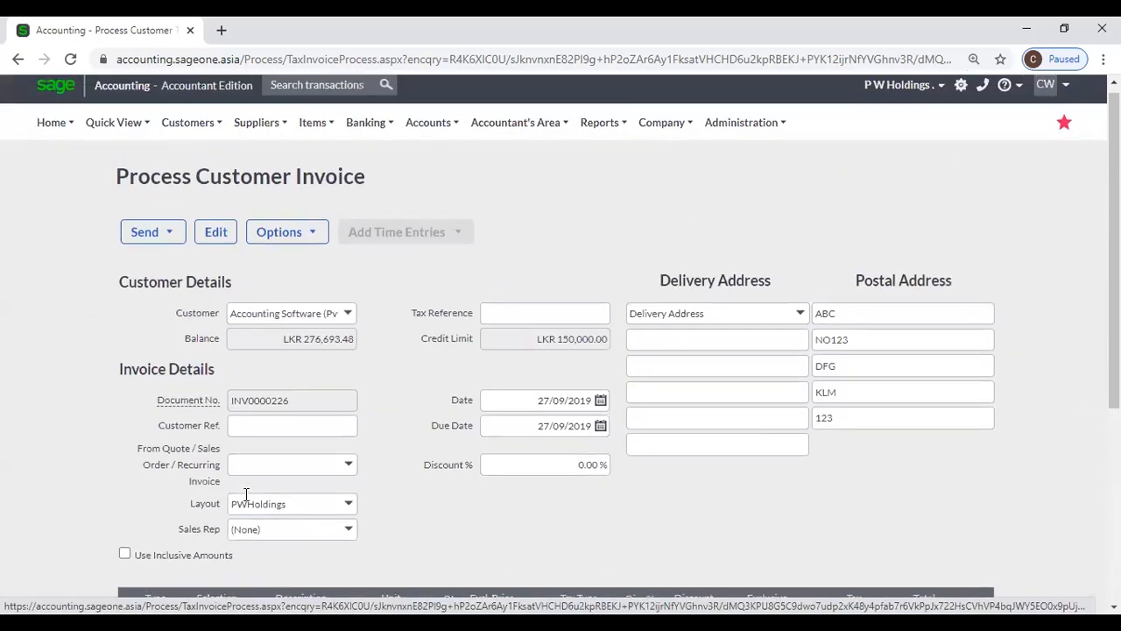